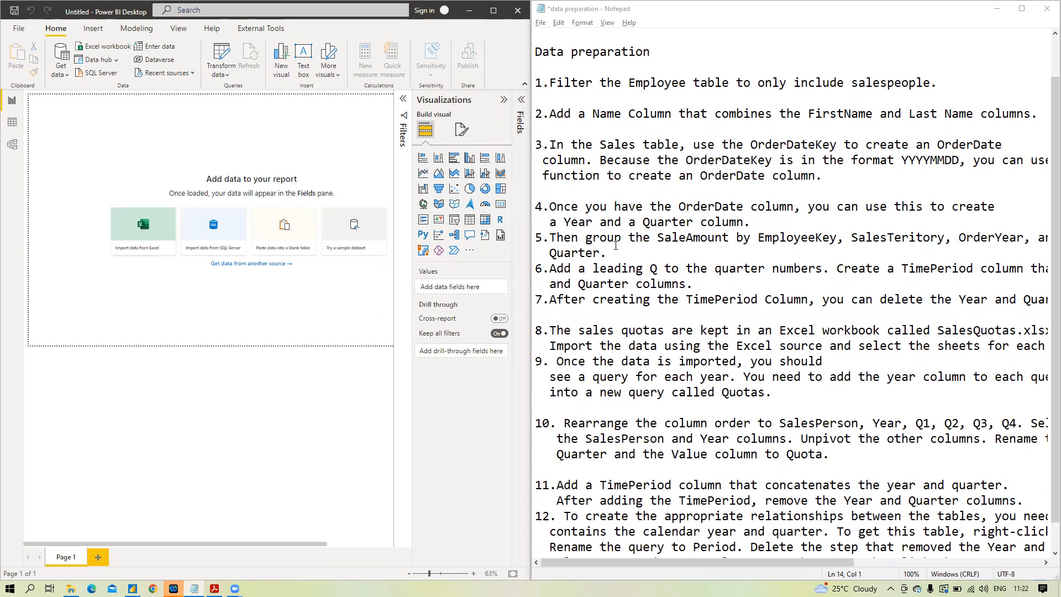
# Step: Check the New folder inside 21st oct and read the data source instruction in the data preparation notes
pyautogui.click(71, 589)
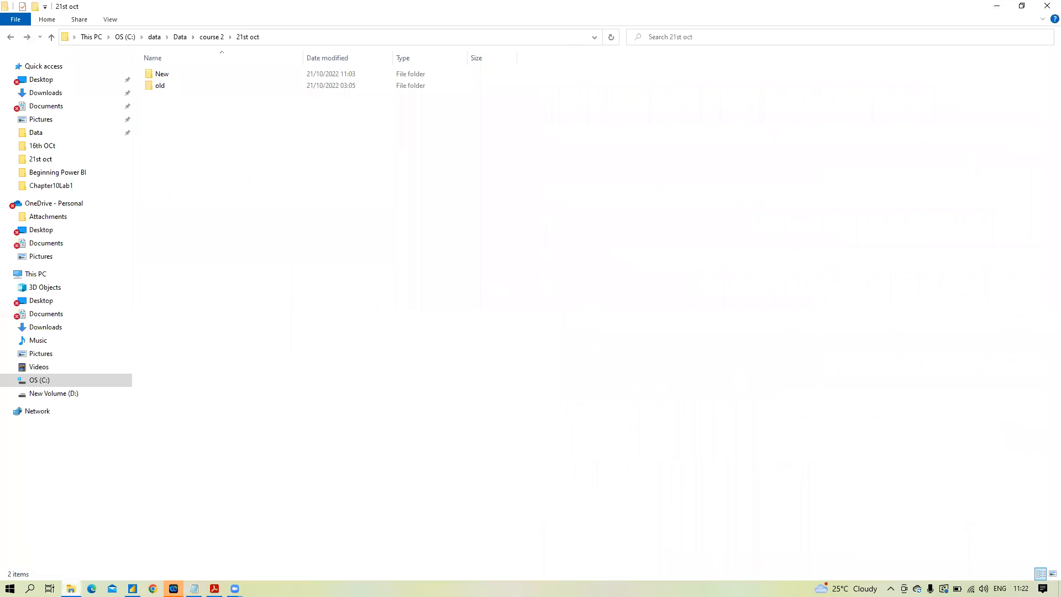
pyautogui.doubleClick(165, 74)
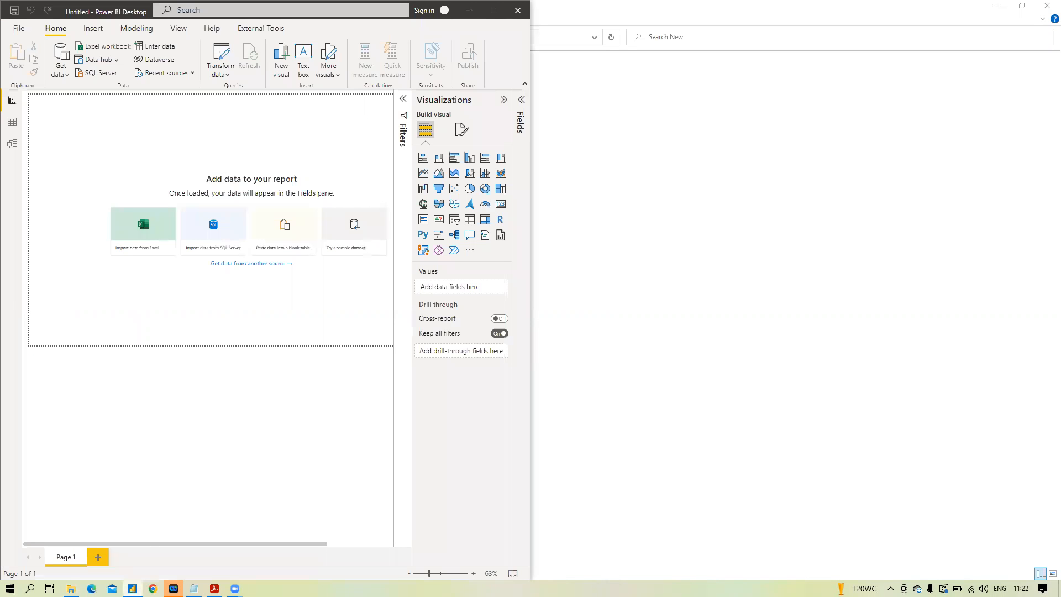
pyautogui.scroll(1, 588, 110)
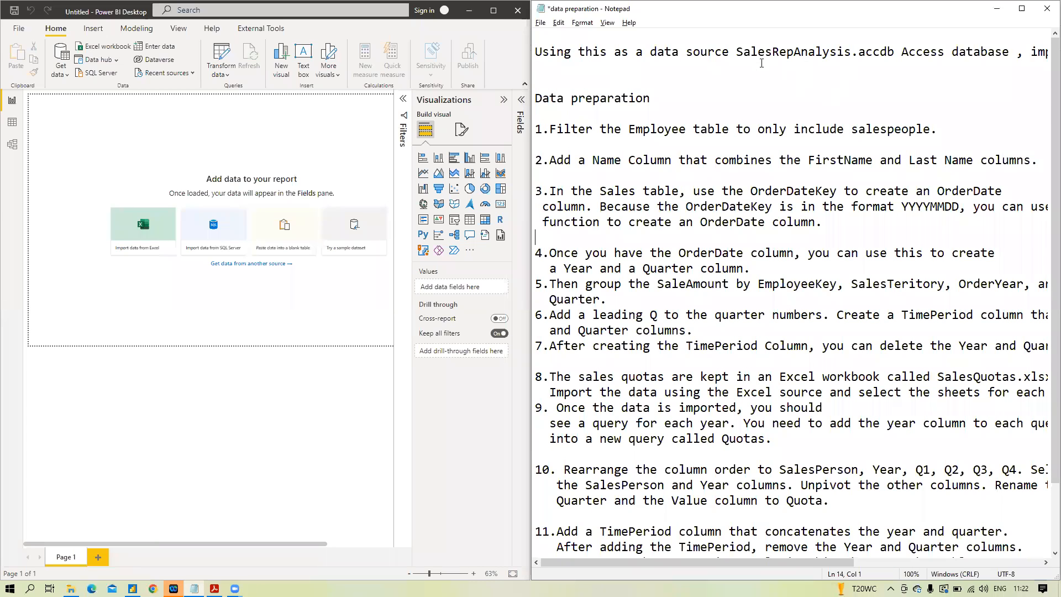
pyautogui.moveTo(901, 52); pyautogui.dragTo(1001, 54)
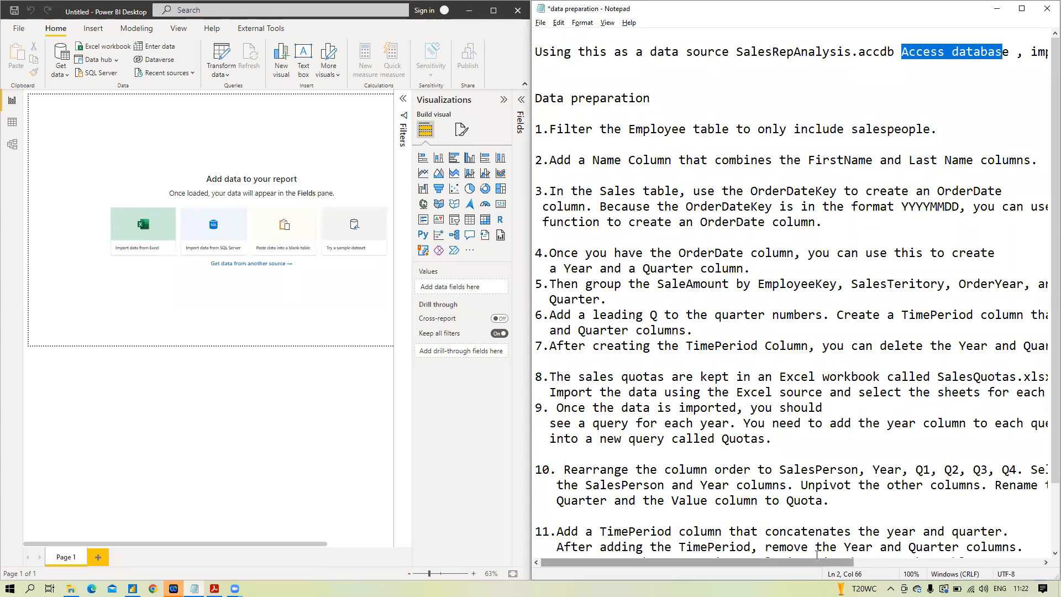
pyautogui.moveTo(820, 563); pyautogui.dragTo(772, 569)
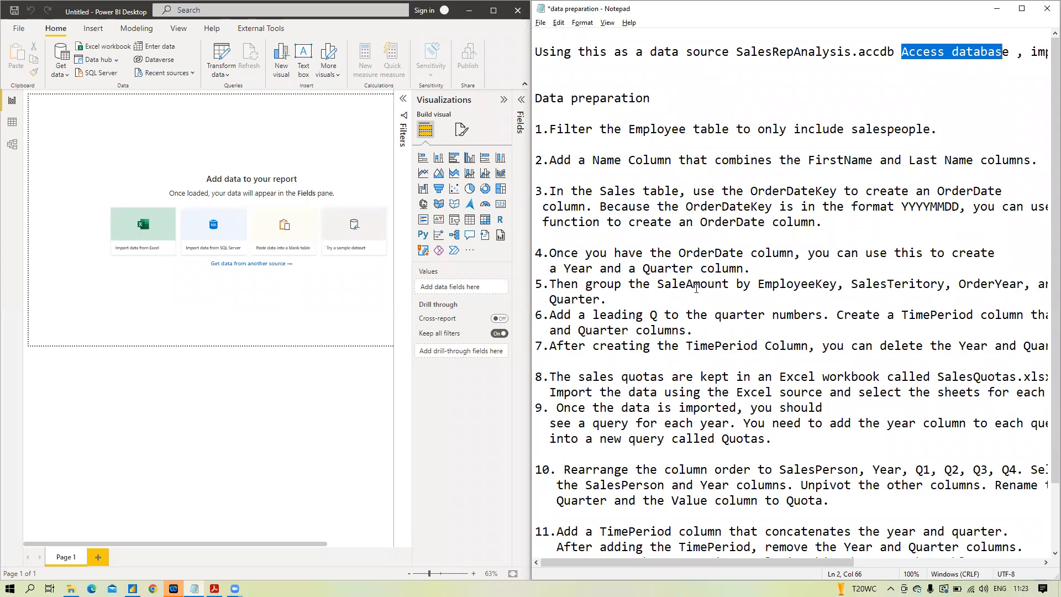
# Step: Connect to the Access database SalesRepAnalysis.accdb in the New folder as a data source
pyautogui.click(65, 76)
pyautogui.click(64, 76)
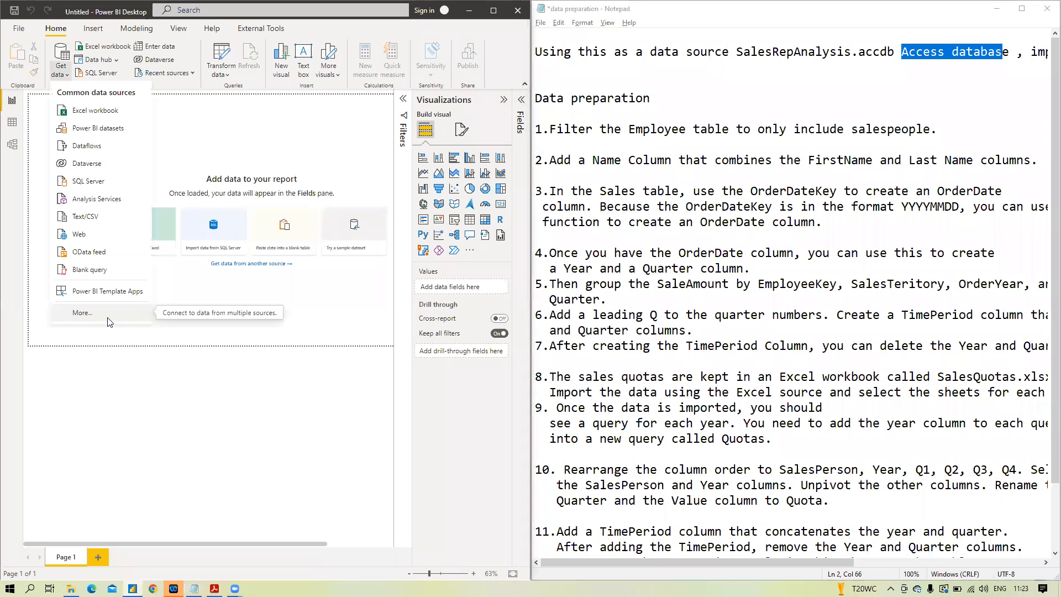
pyautogui.click(82, 313)
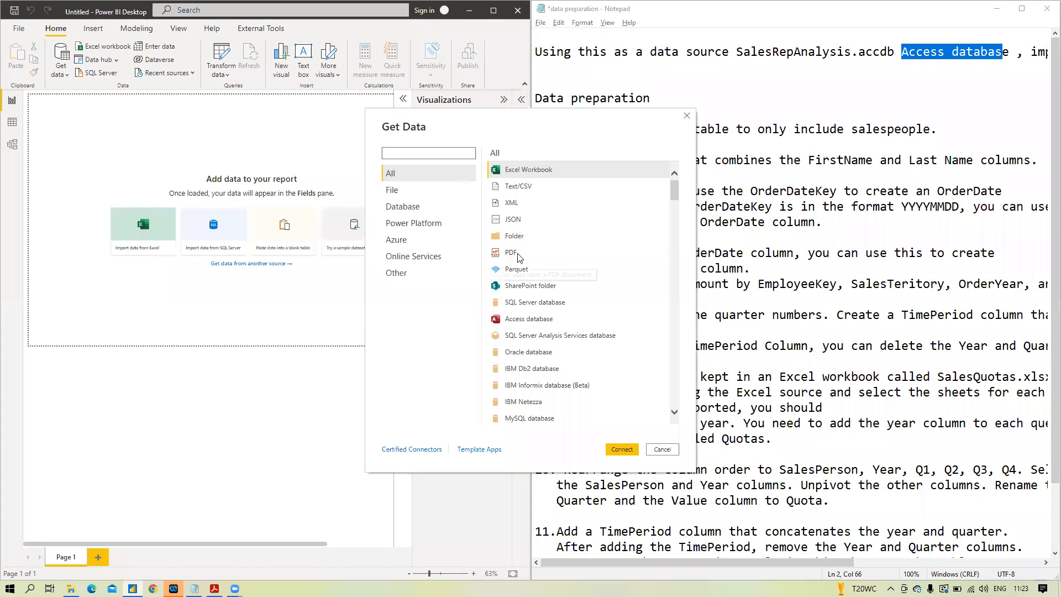
pyautogui.click(525, 320)
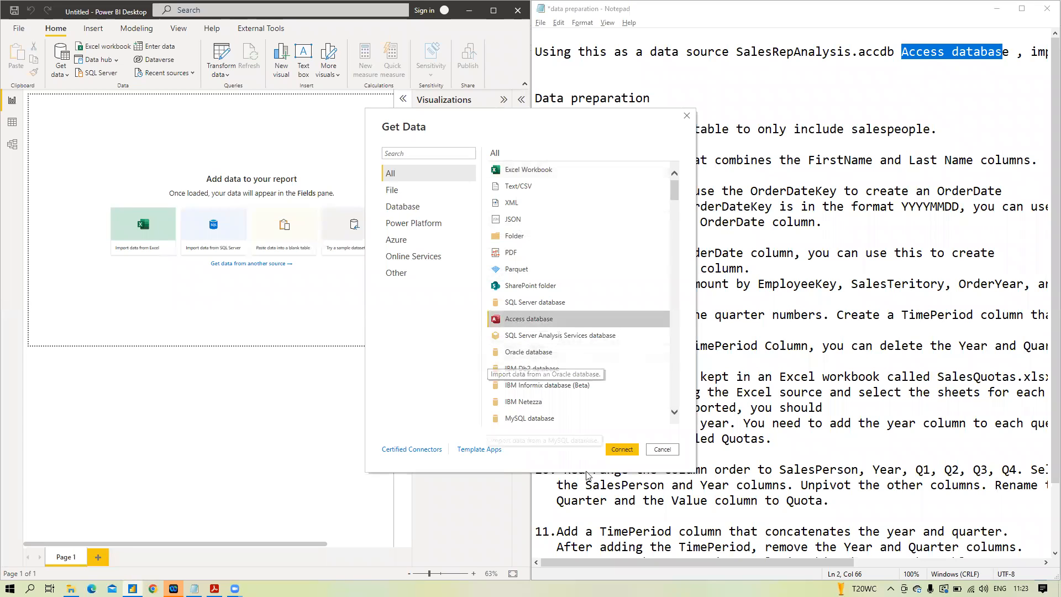
pyautogui.click(622, 449)
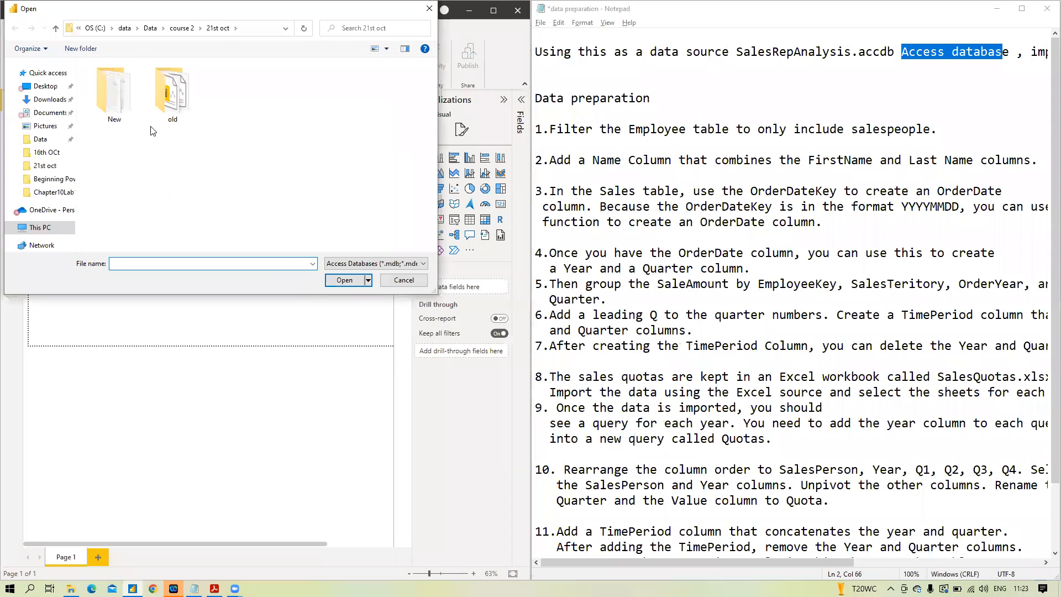
pyautogui.click(106, 98)
pyautogui.doubleClick(106, 96)
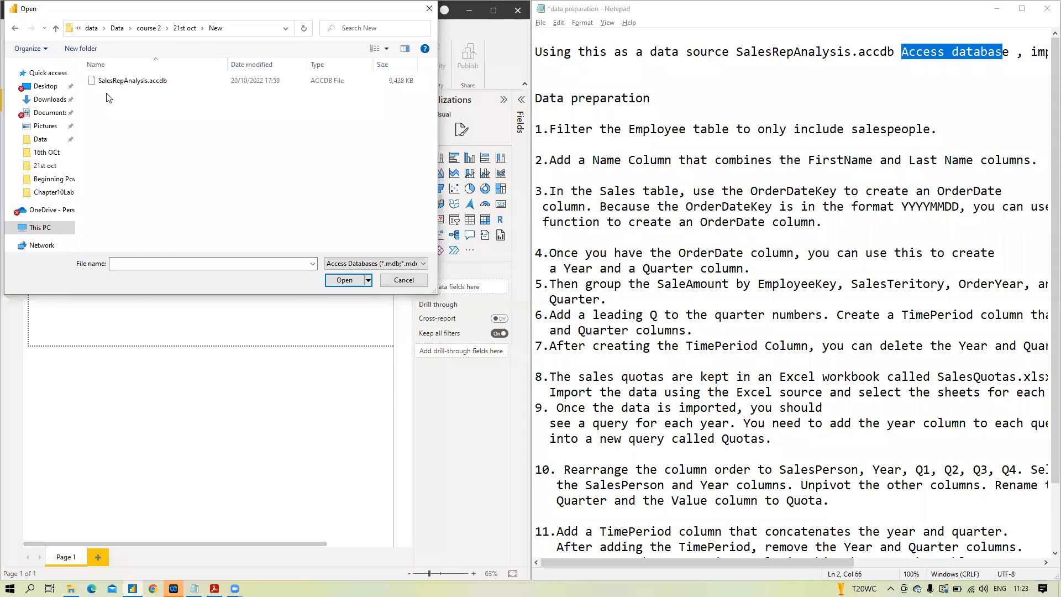
pyautogui.click(113, 82)
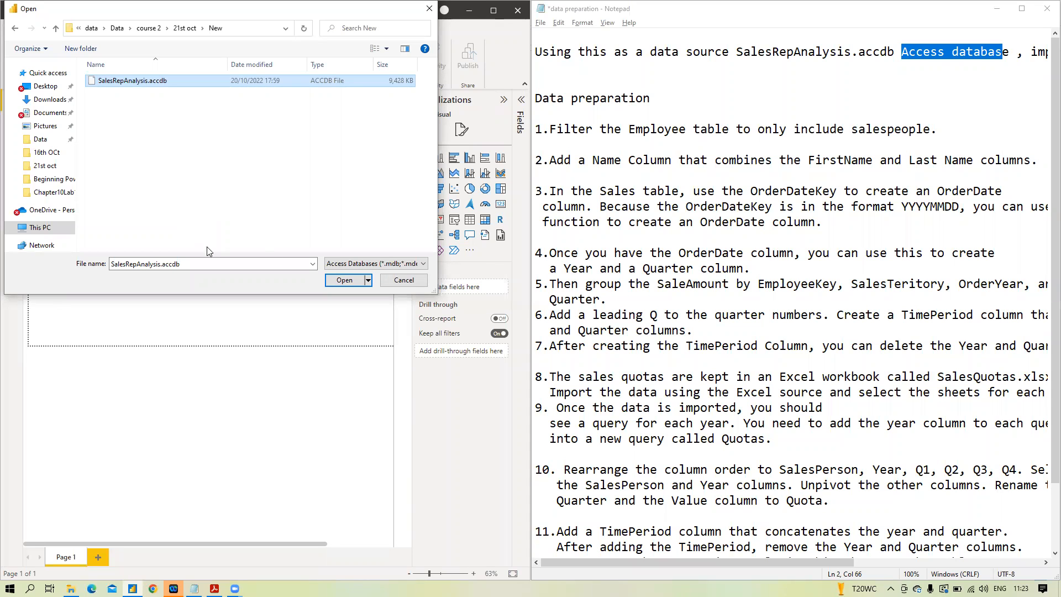
pyautogui.click(346, 281)
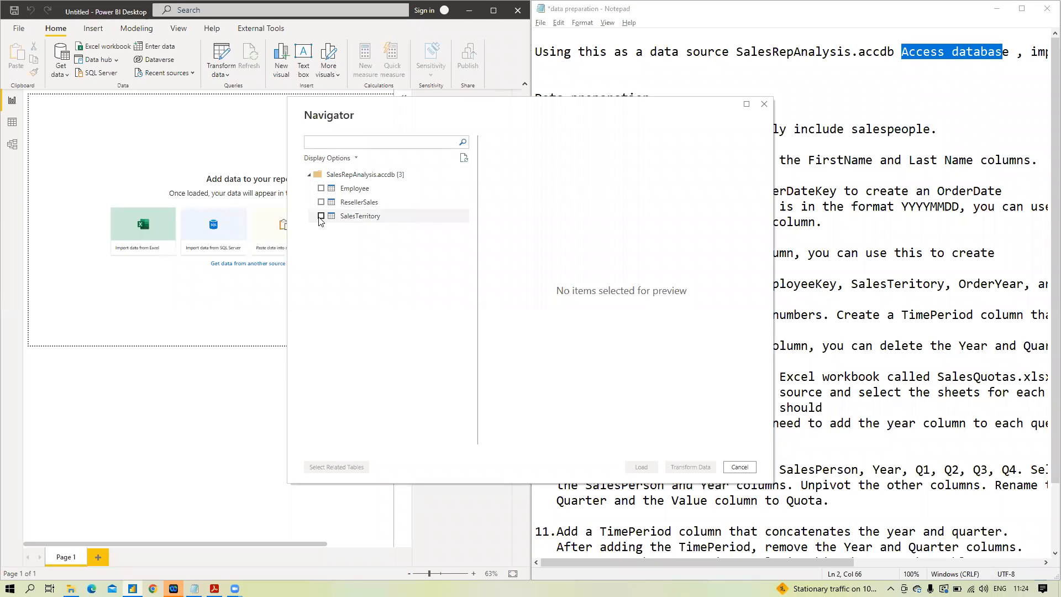
# Step: Choose the Employee, ResellerSales and SalesTerritory tables, preview their data, and bring them into Power Query Editor for transformation
pyautogui.click(321, 189)
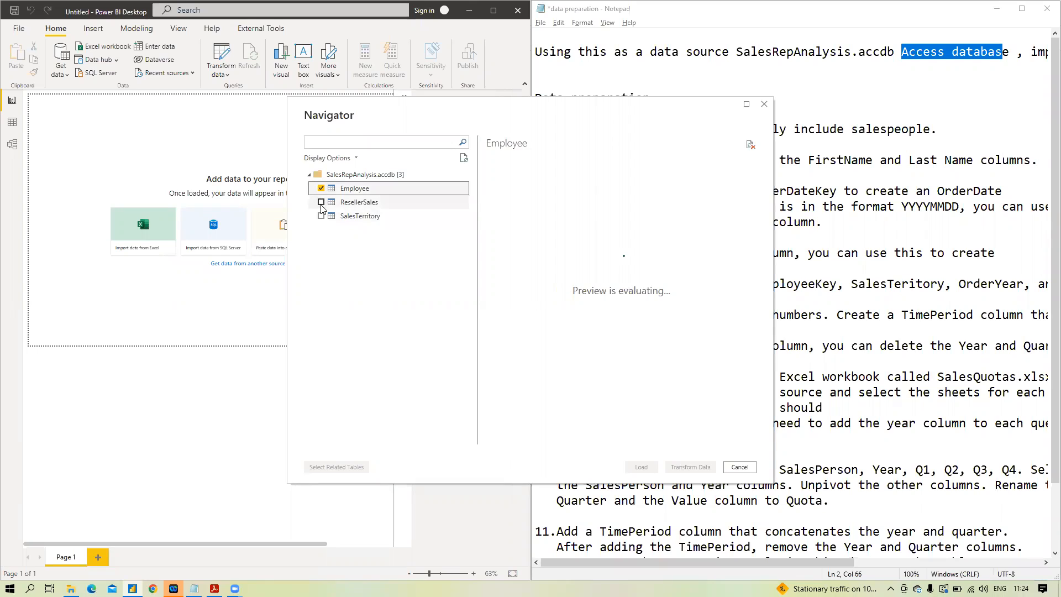
pyautogui.click(321, 202)
pyautogui.click(321, 216)
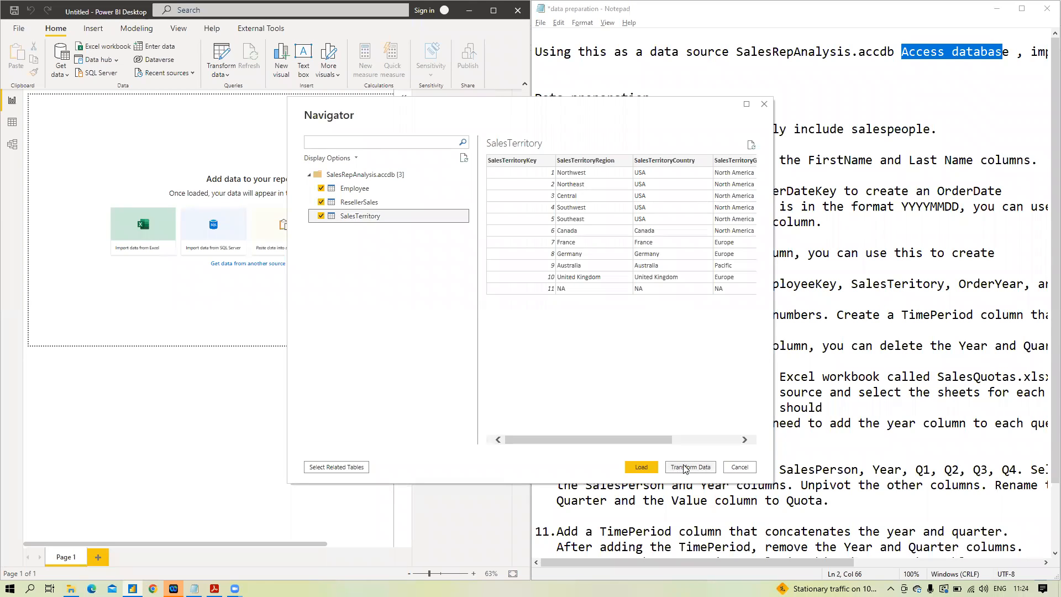
pyautogui.click(368, 191)
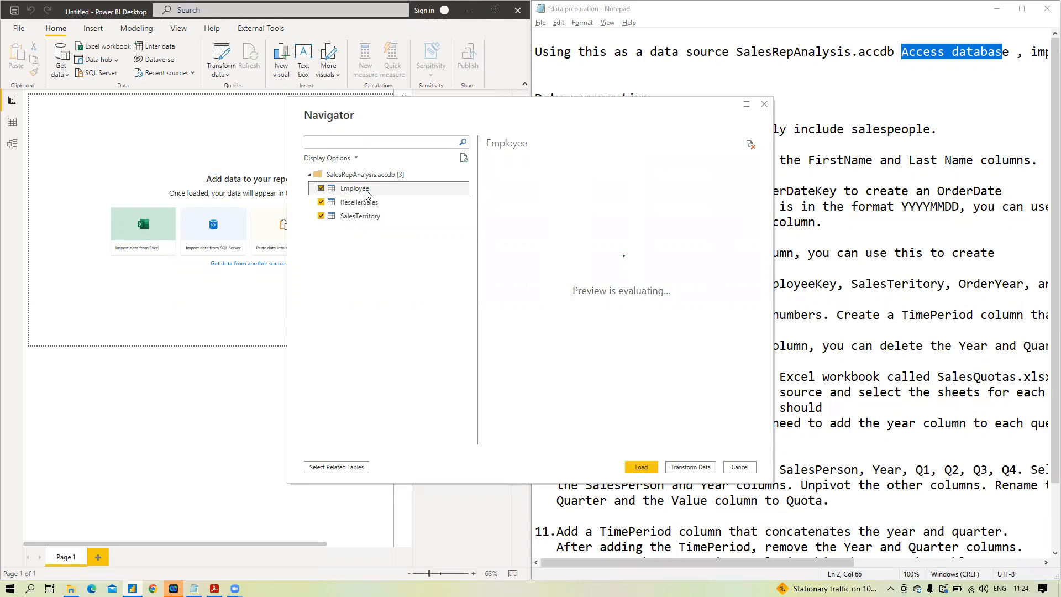
pyautogui.moveTo(561, 440)
pyautogui.mouseDown()
pyautogui.moveTo(735, 443)
pyautogui.moveTo(553, 443)
pyautogui.mouseUp()
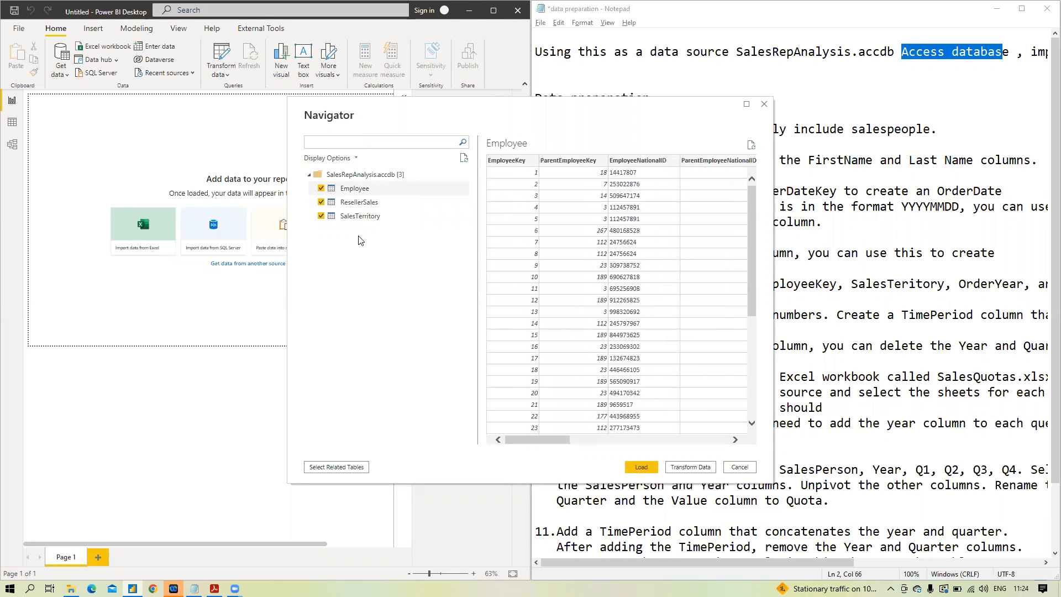
pyautogui.click(360, 202)
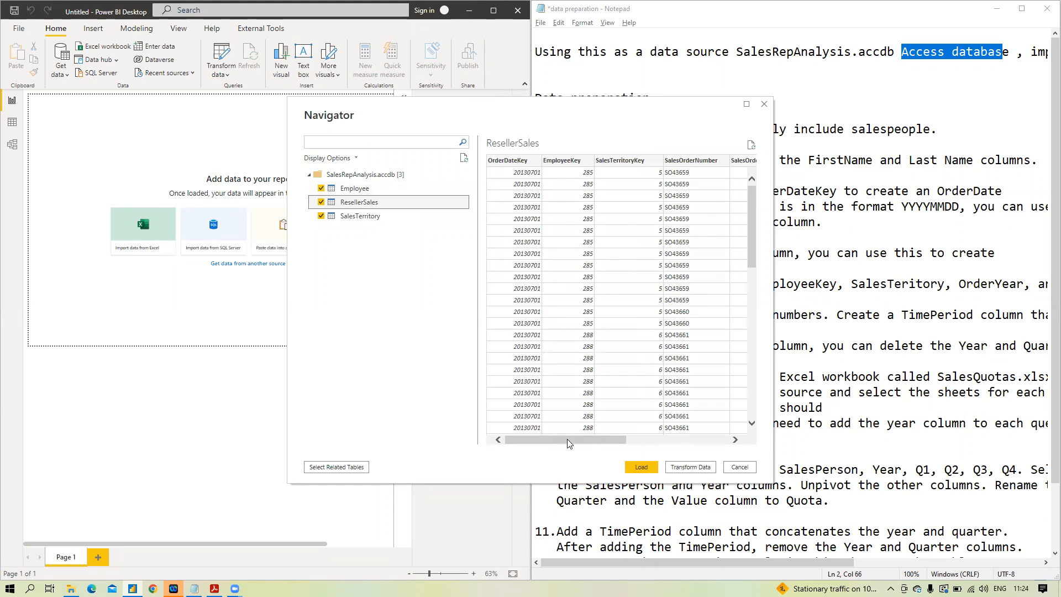
pyautogui.moveTo(563, 442); pyautogui.dragTo(704, 444)
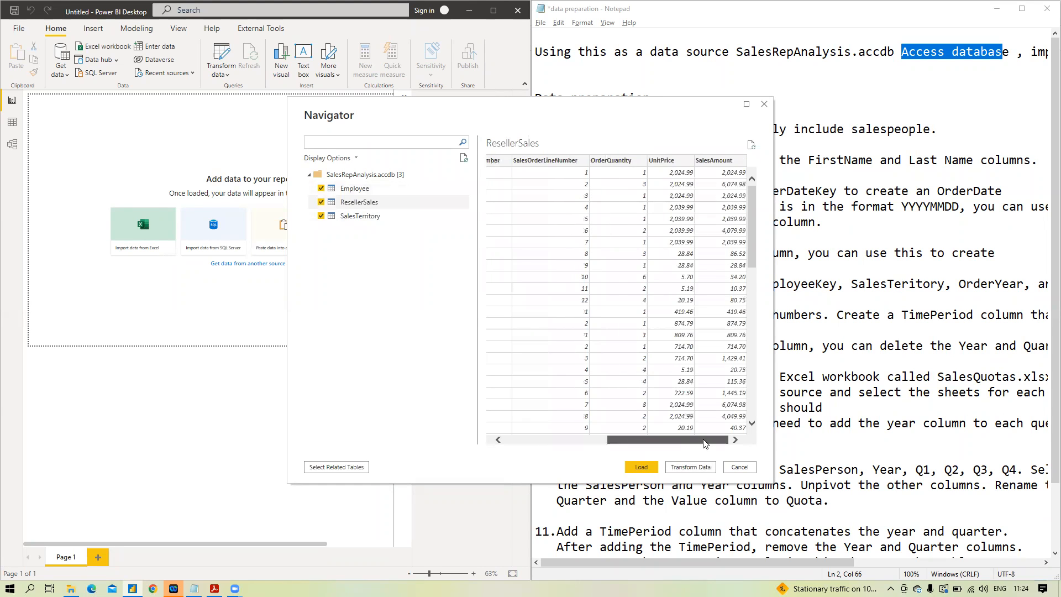
pyautogui.click(687, 467)
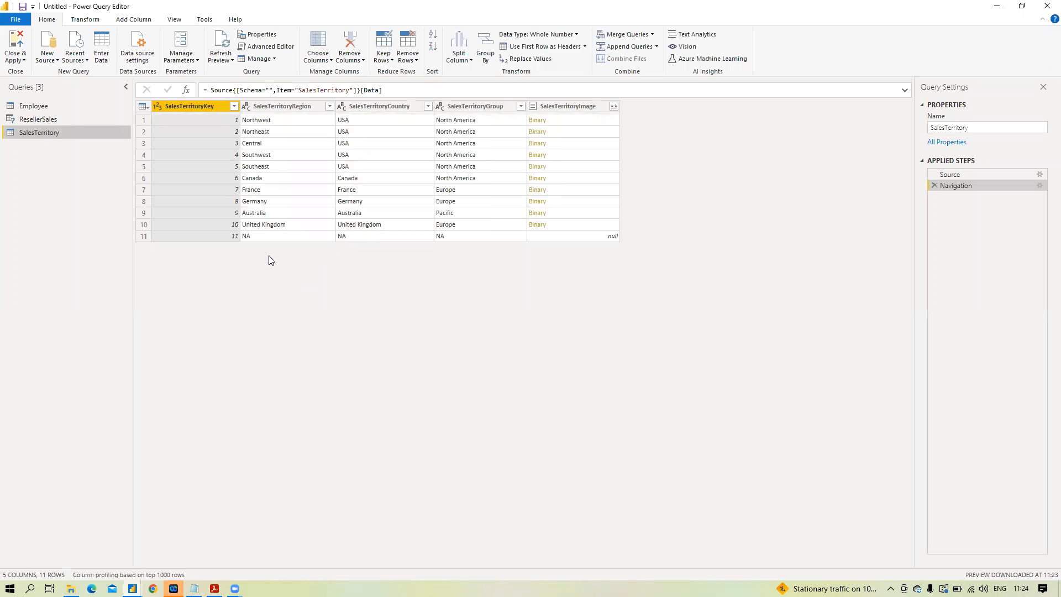
# Step: Filter the Employee query to keep only rows where SalesPersonFlag is TRUE
pyautogui.click(53, 117)
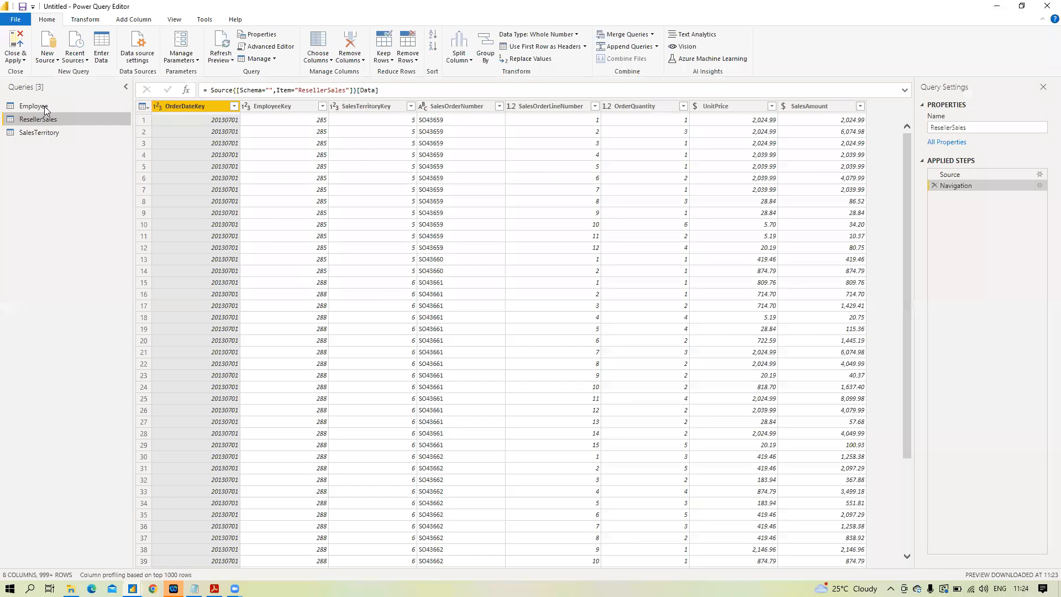
pyautogui.click(45, 108)
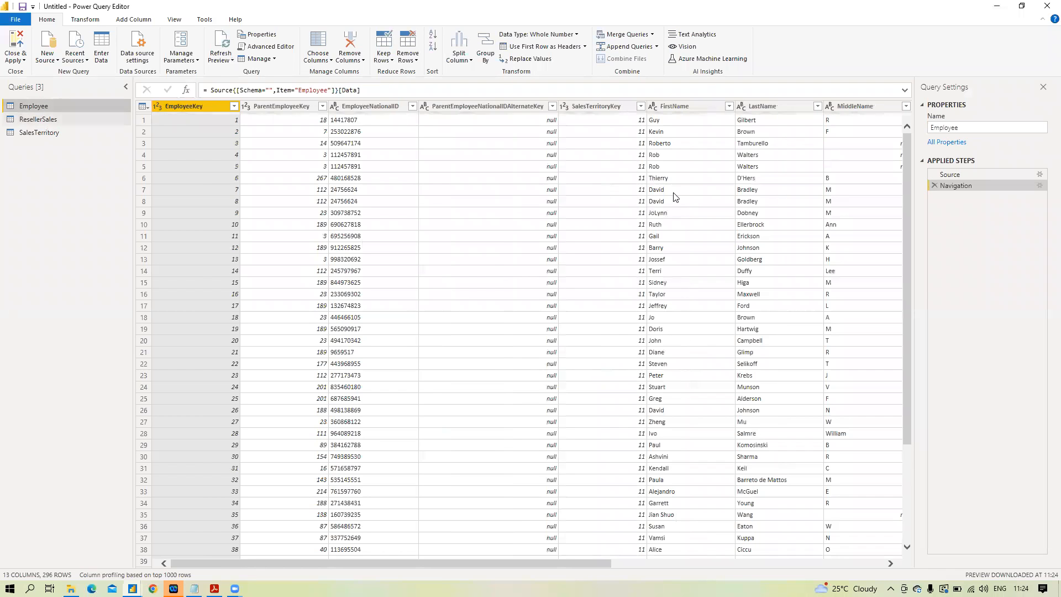
pyautogui.click(194, 588)
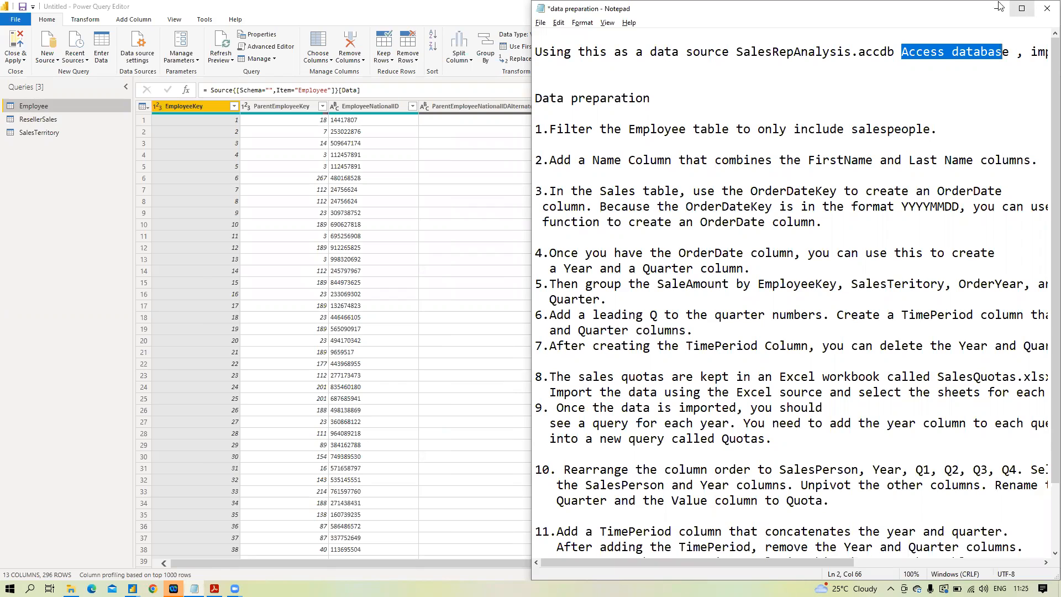
pyautogui.click(174, 283)
pyautogui.moveTo(364, 561); pyautogui.dragTo(705, 98)
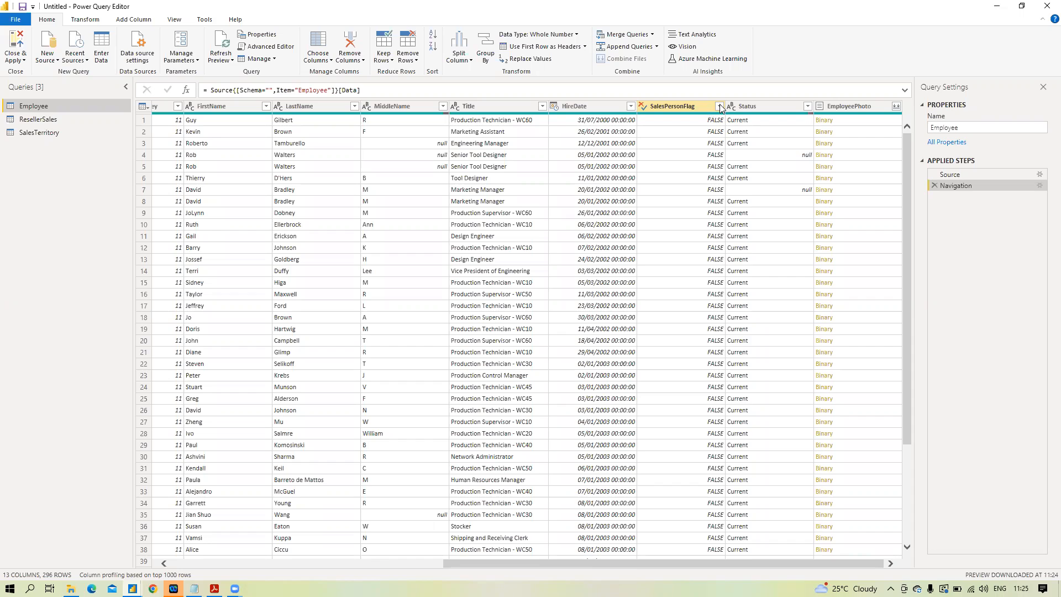
pyautogui.click(719, 105)
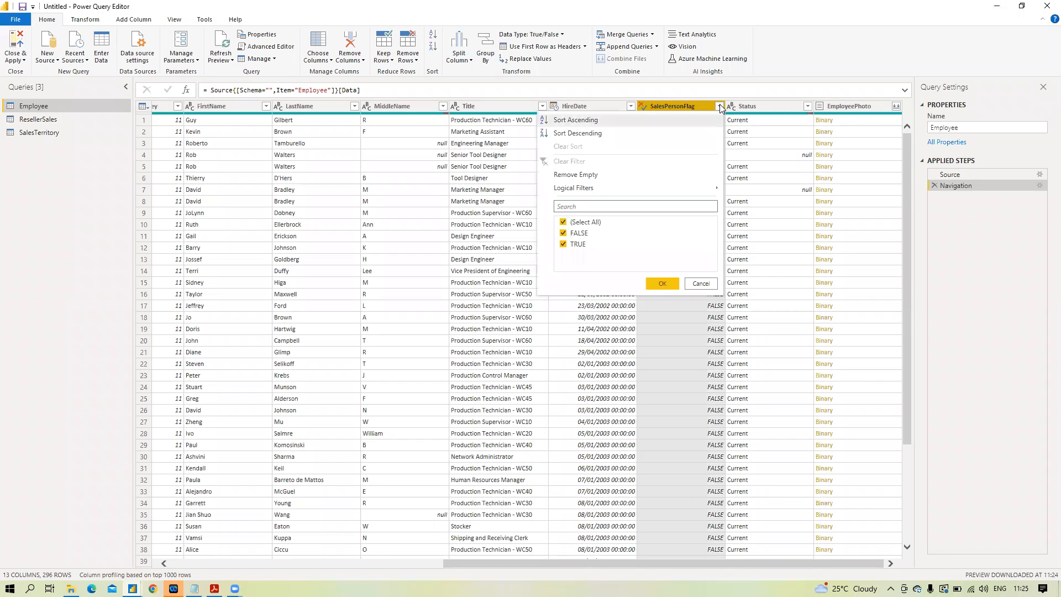
pyautogui.click(562, 222)
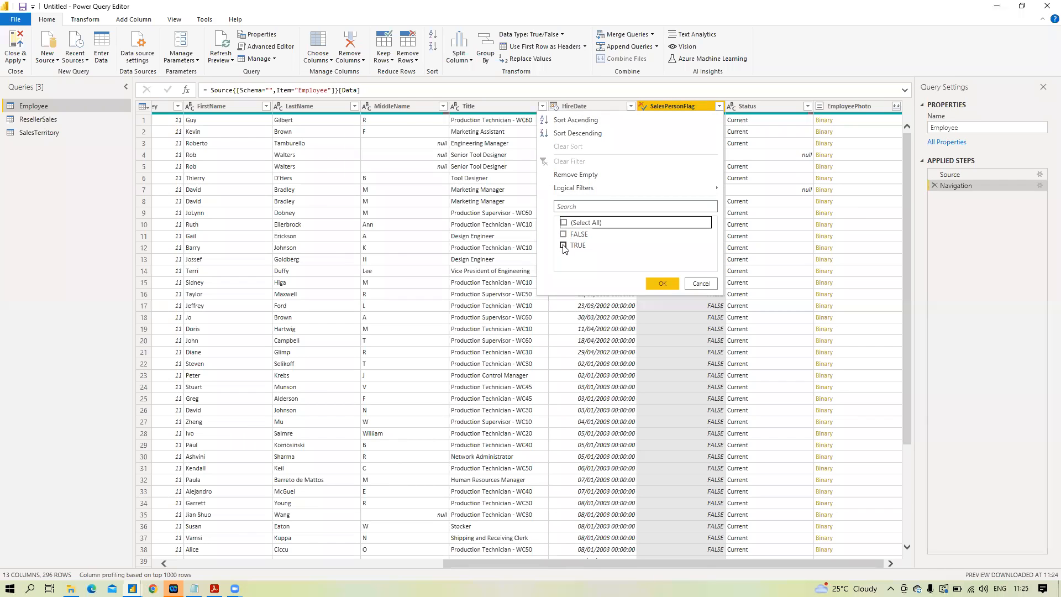
pyautogui.click(563, 245)
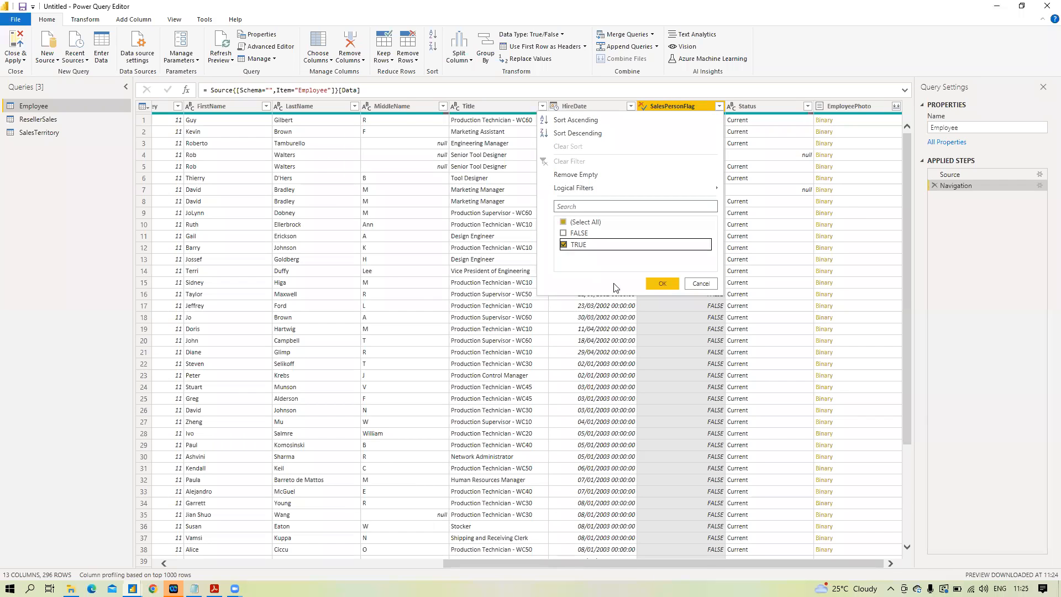
pyautogui.click(658, 283)
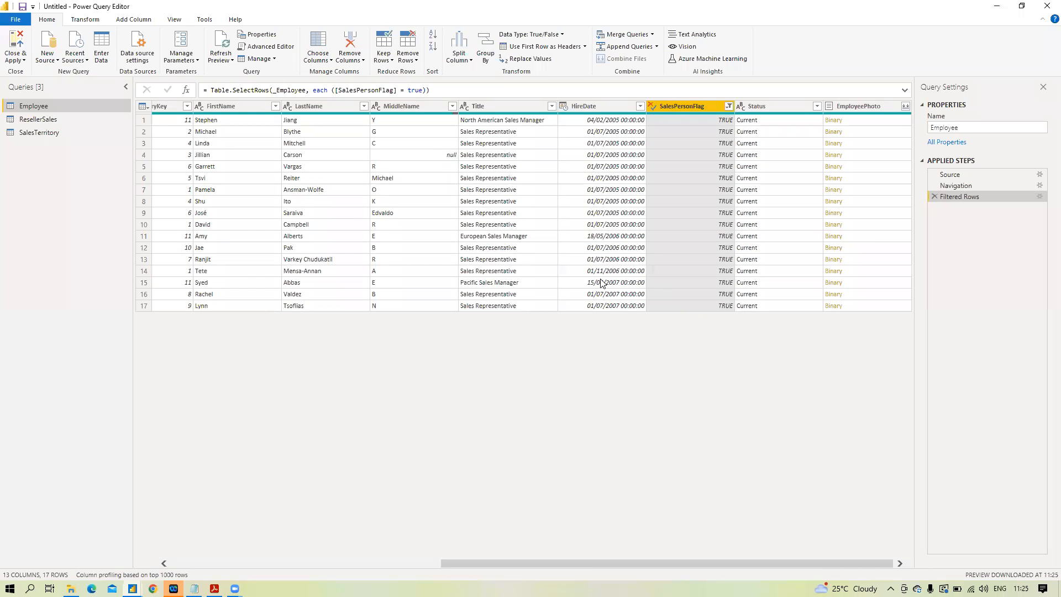
# Step: Read the instruction about combining FirstName and LastName into a Name column in the data preparation notes
pyautogui.click(194, 588)
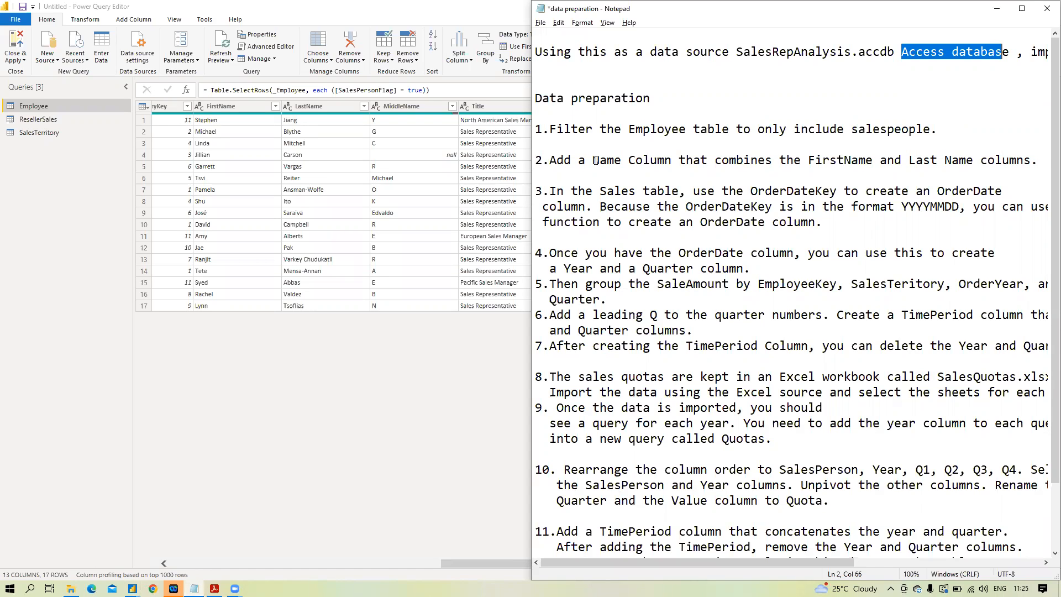
pyautogui.moveTo(592, 160); pyautogui.dragTo(671, 160)
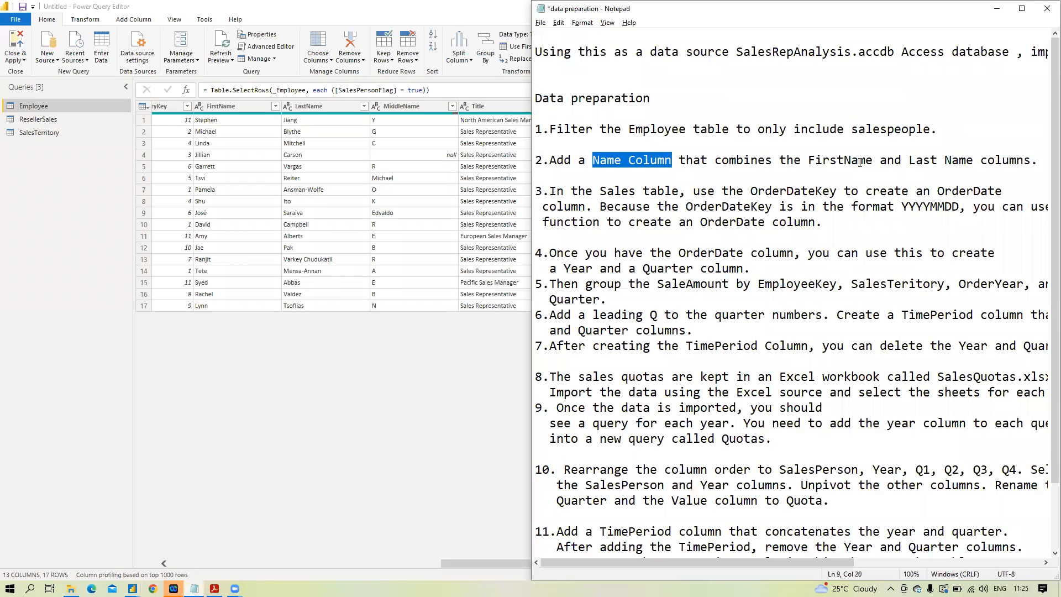
pyautogui.click(999, 11)
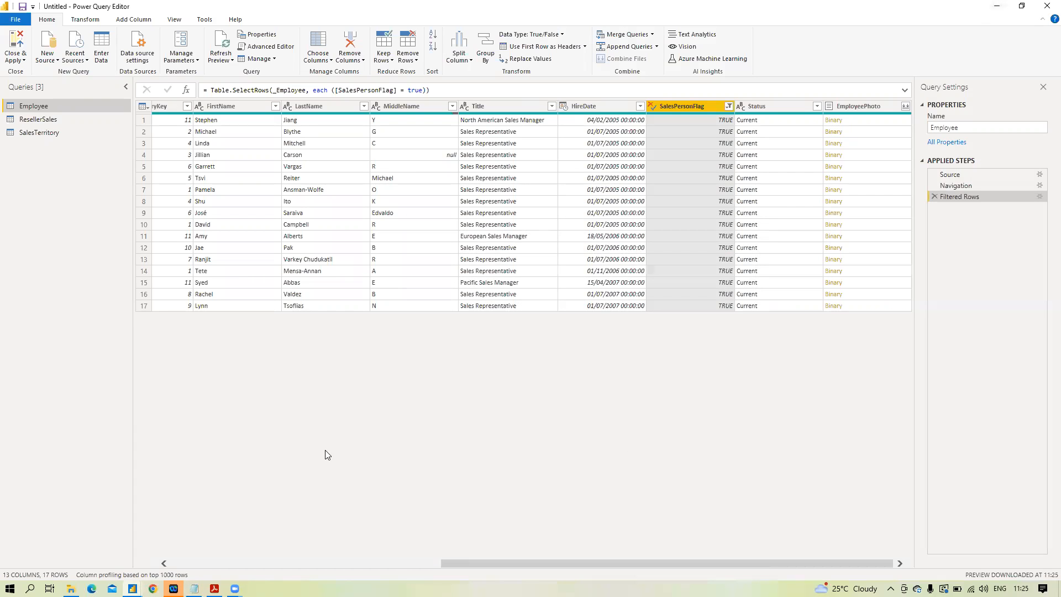
# Step: Merge the FirstName and LastName columns of the Employee query into one column called Name, separated by a space
pyautogui.moveTo(451, 565); pyautogui.dragTo(367, 569)
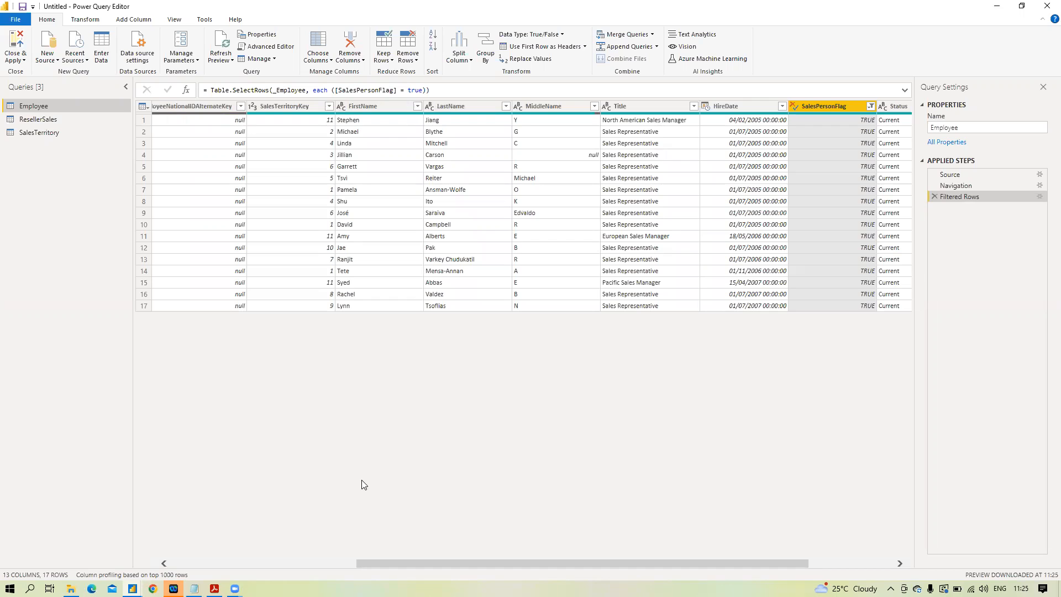
pyautogui.click(373, 109)
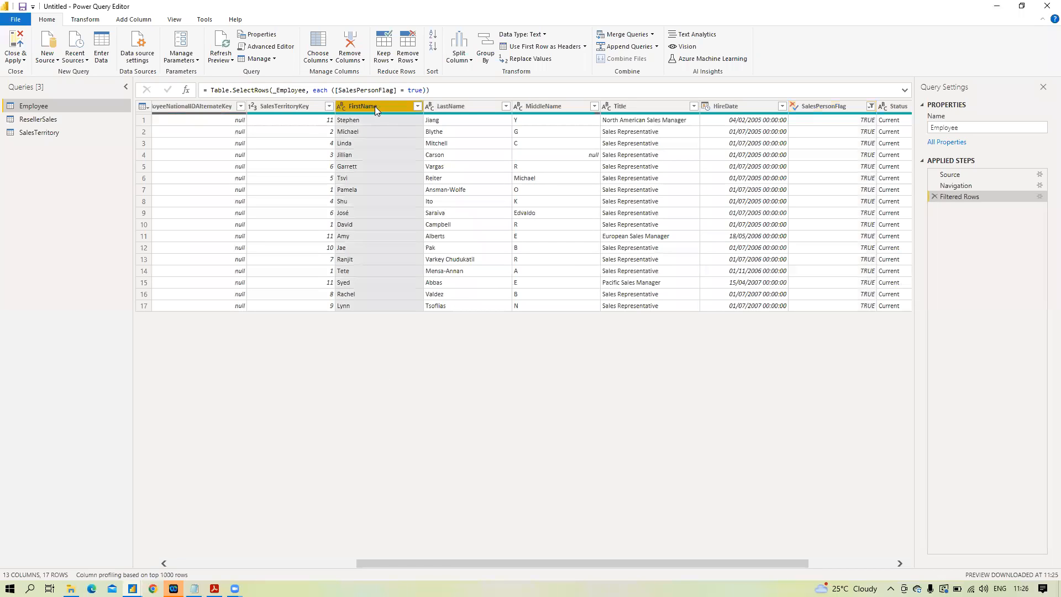
pyautogui.keyDown('ctrl'); pyautogui.click(470, 106); pyautogui.keyUp('ctrl')
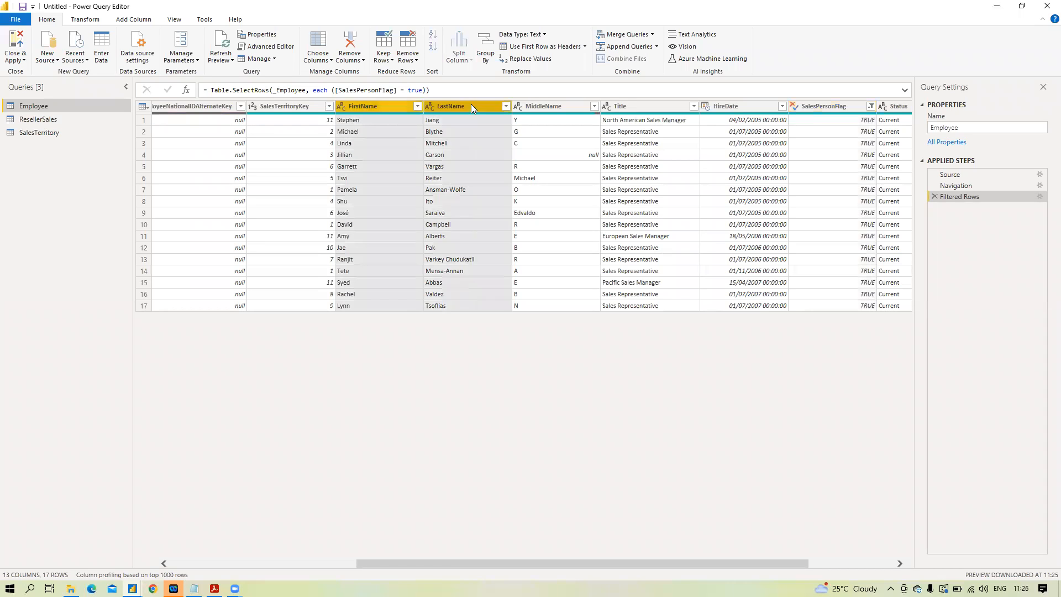
pyautogui.click(85, 20)
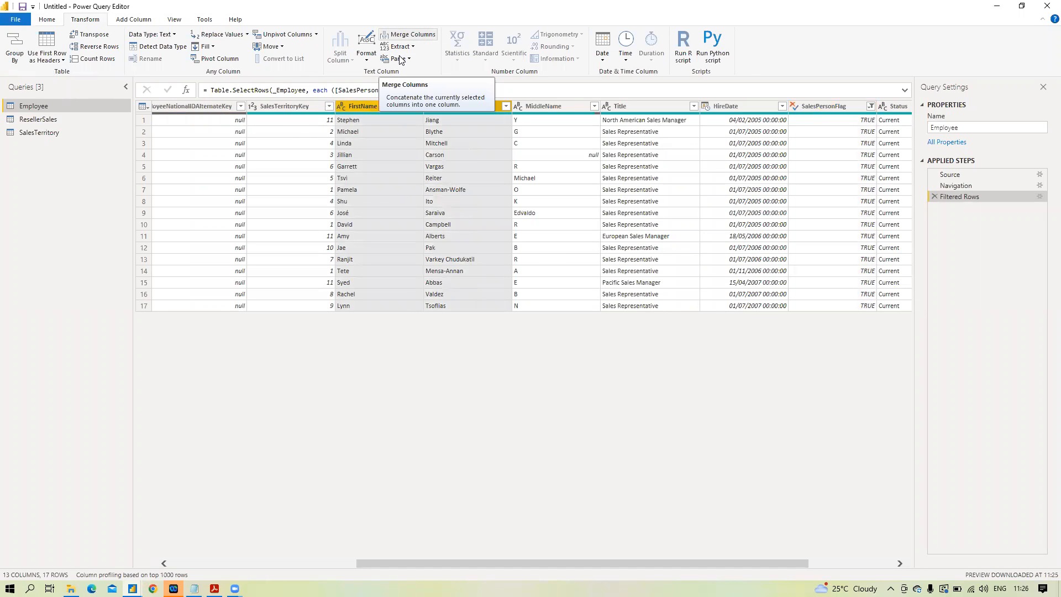
pyautogui.click(413, 34)
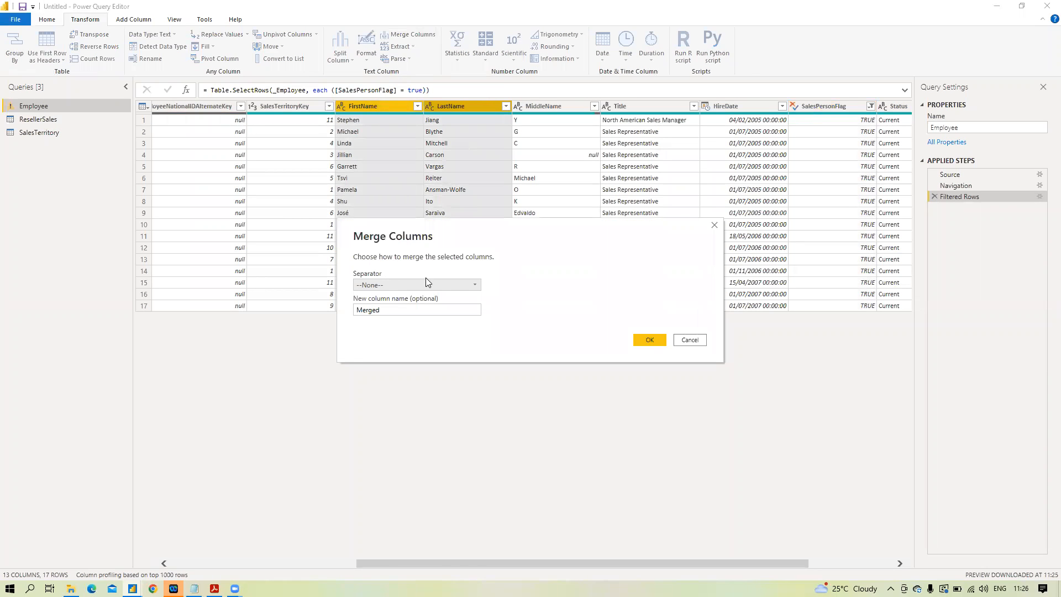
pyautogui.click(475, 284)
pyautogui.click(400, 351)
pyautogui.press('Tab')
pyautogui.write('Nmae')
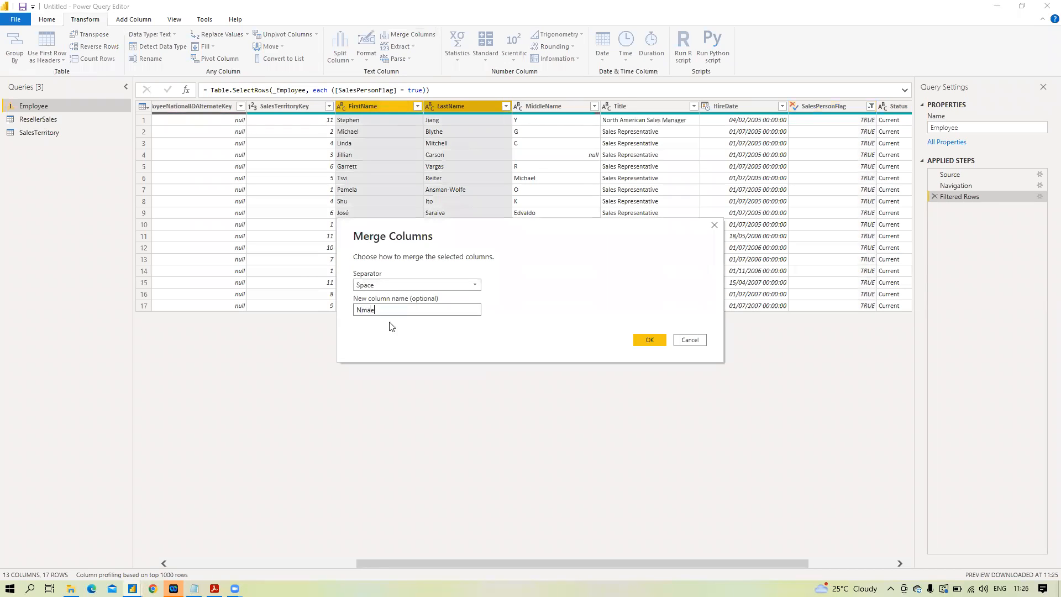
pyautogui.moveTo(384, 313); pyautogui.dragTo(363, 318)
pyautogui.write('ame')
pyautogui.click(650, 340)
# Step: Compare the Name column instruction in the data preparation notes with the columns of the Employee query
pyautogui.click(194, 589)
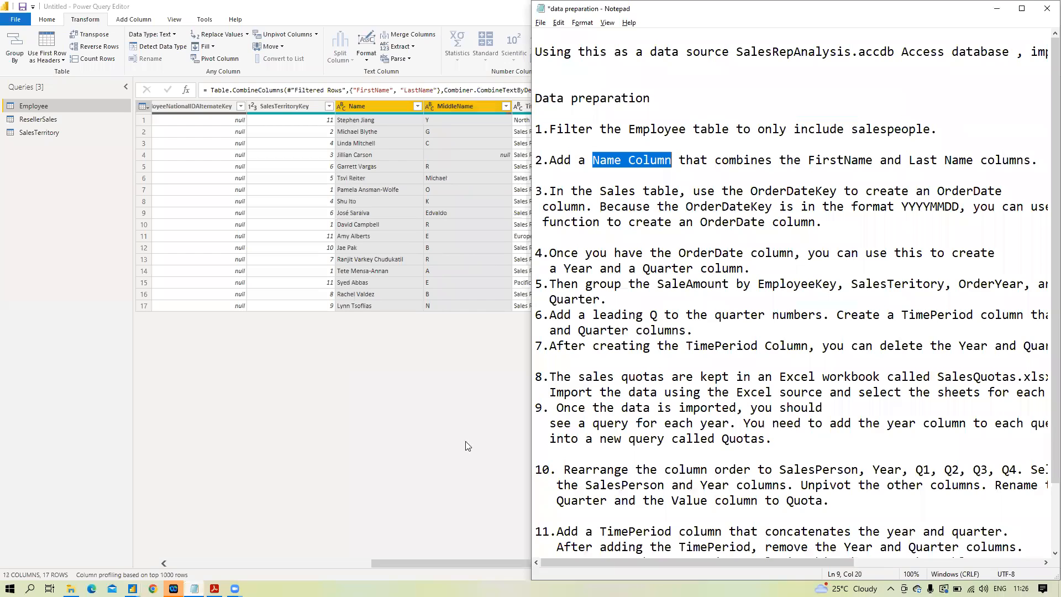
pyautogui.click(605, 165)
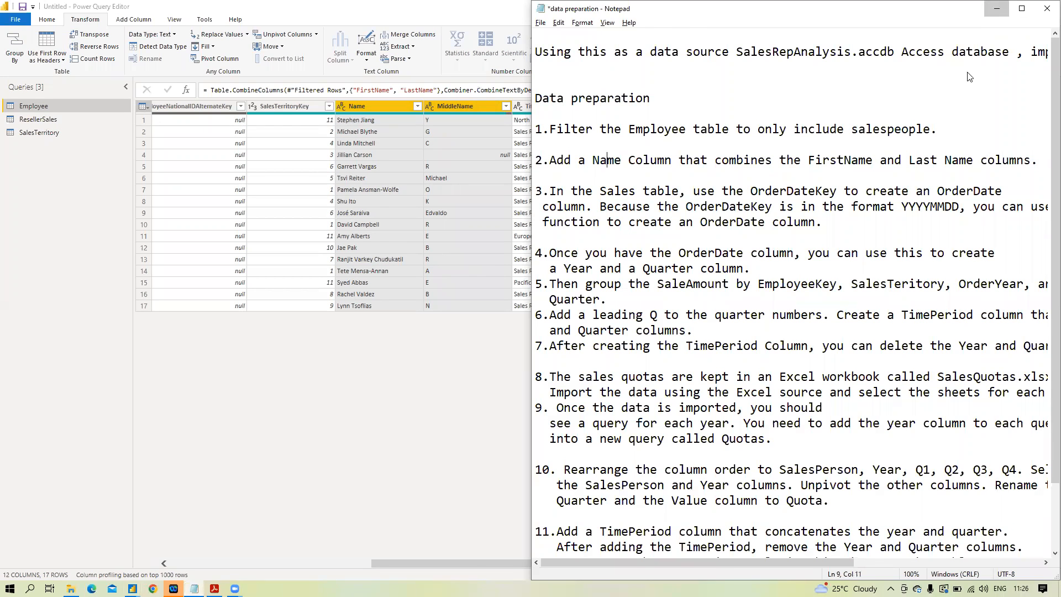
pyautogui.click(998, 11)
pyautogui.moveTo(653, 565); pyautogui.dragTo(821, 553)
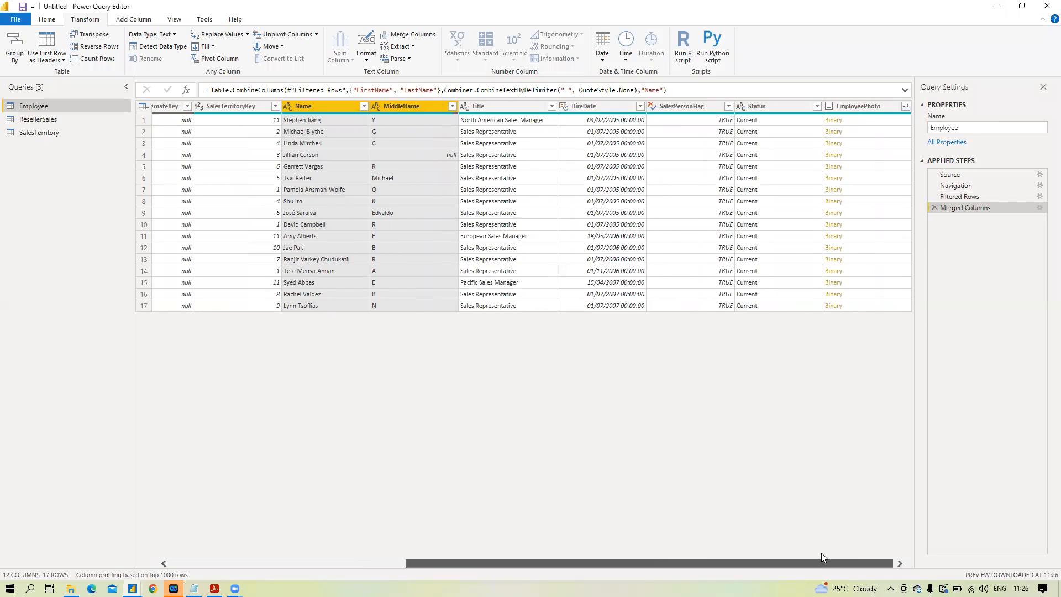
pyautogui.moveTo(821, 553); pyautogui.dragTo(398, 562)
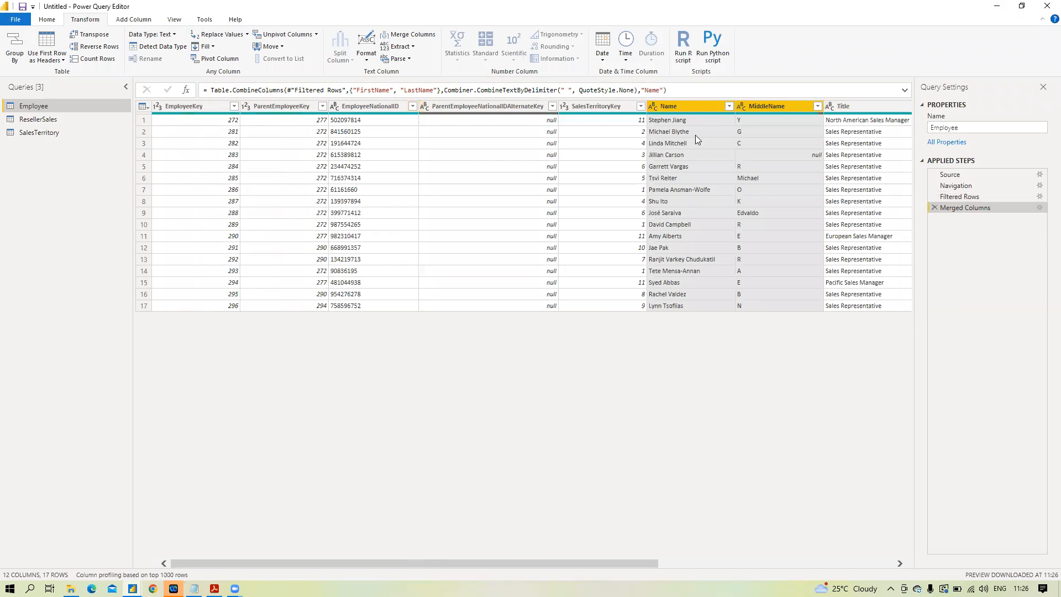
# Step: Remove the MiddleName column from the Employee query
pyautogui.click(681, 105)
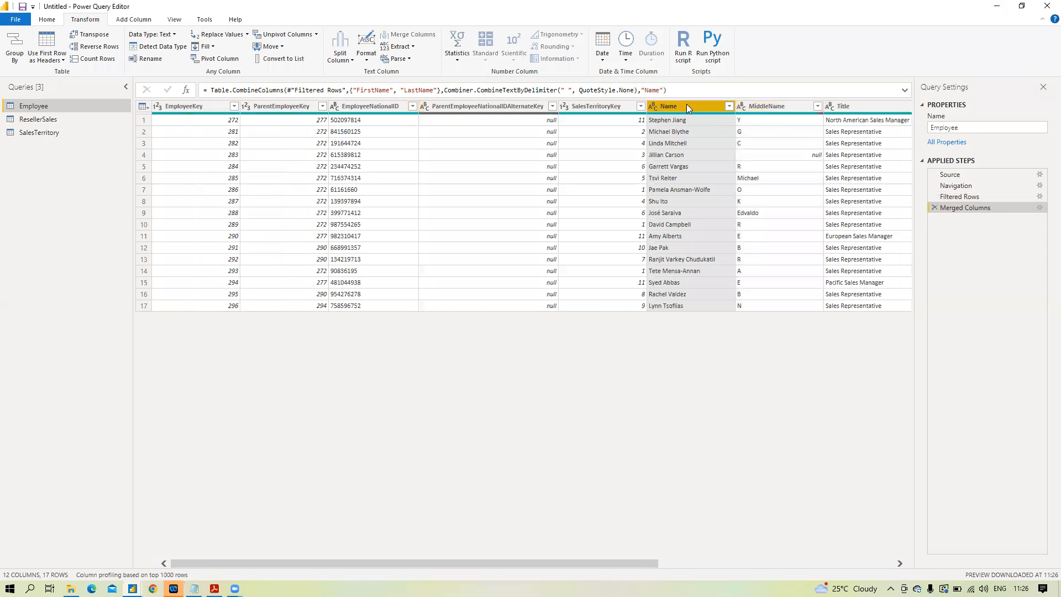
pyautogui.rightClick(784, 106)
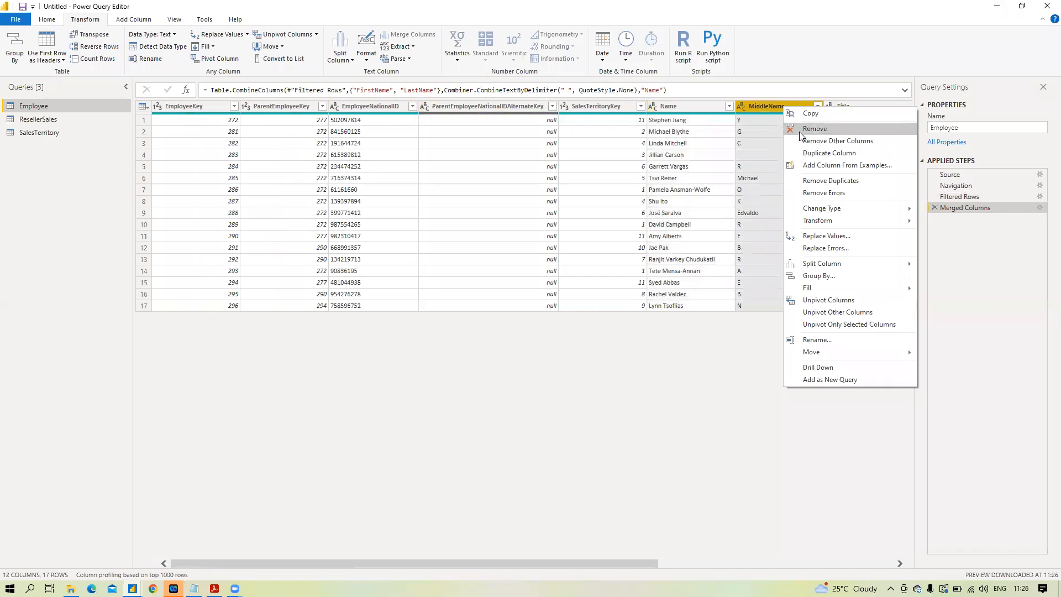
pyautogui.click(799, 128)
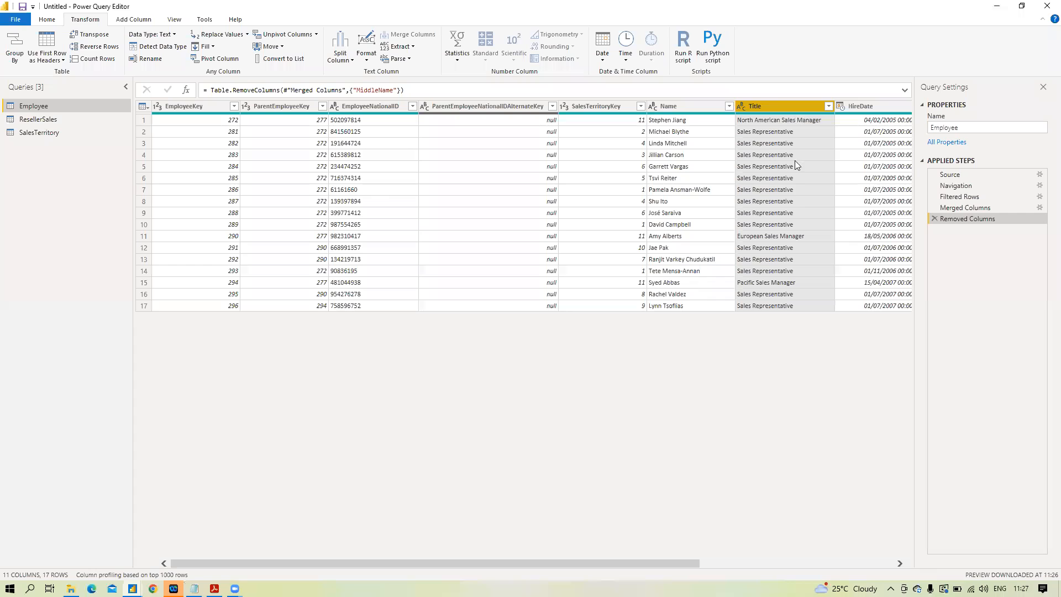
pyautogui.click(671, 106)
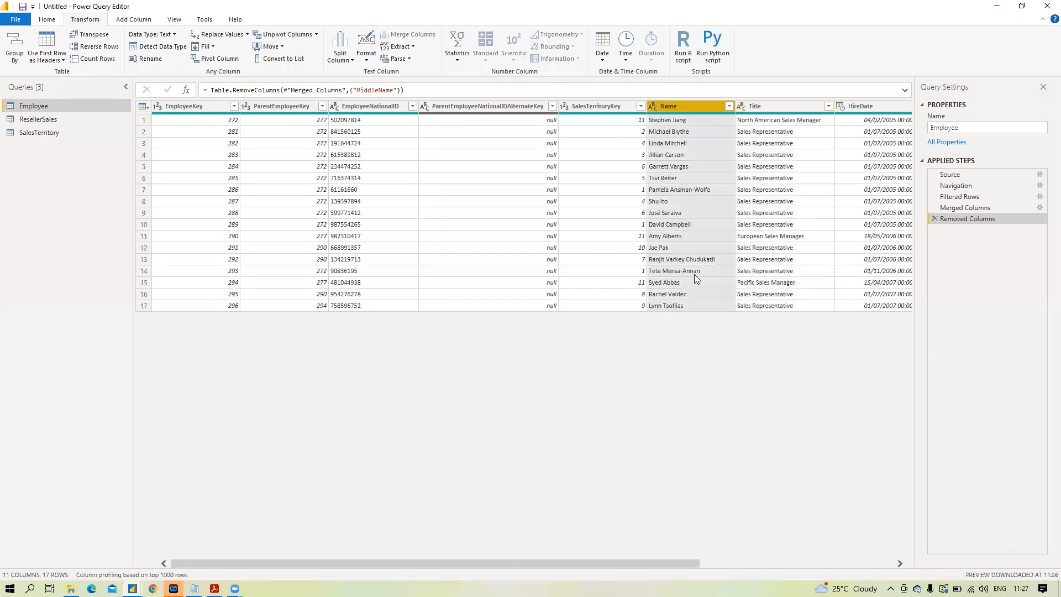
# Step: Read the full instruction in the data preparation notes on creating an OrderDate column from OrderDateKey
pyautogui.hotkey('alt', 'Tab')
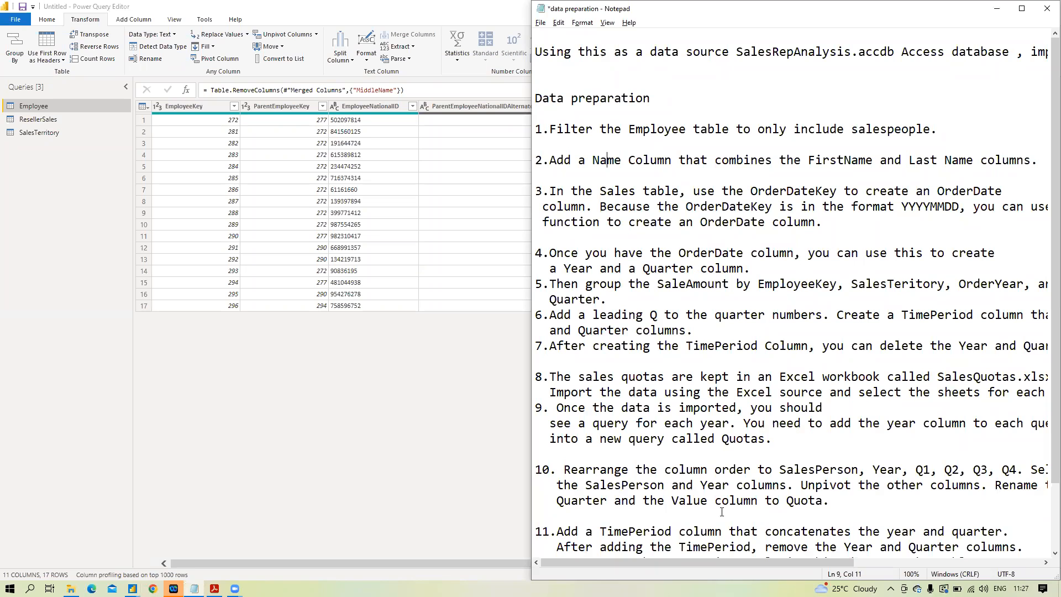
pyautogui.moveTo(731, 562); pyautogui.dragTo(828, 558)
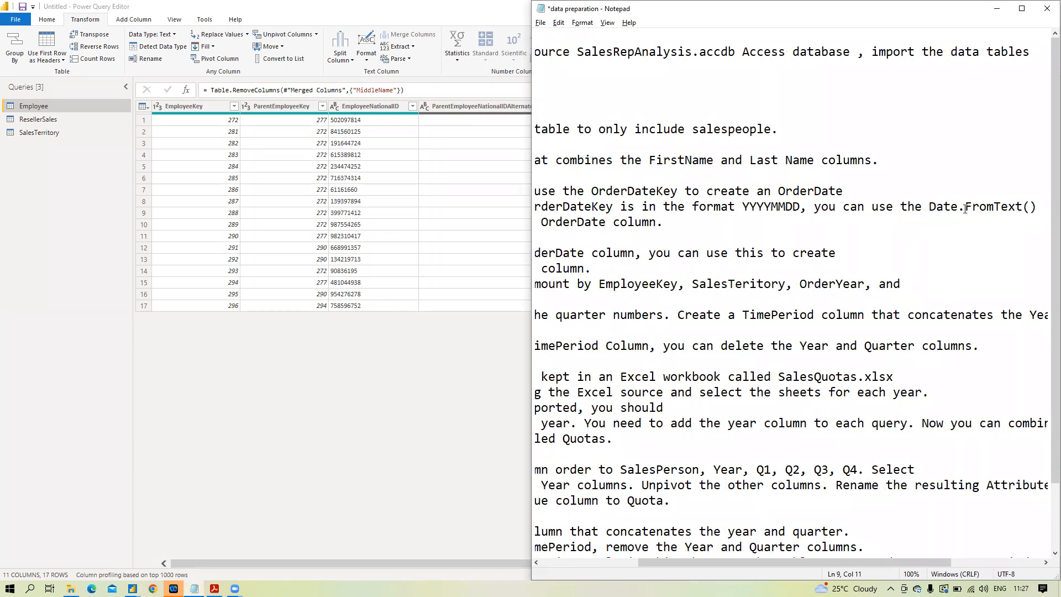
pyautogui.moveTo(797, 561); pyautogui.dragTo(679, 569)
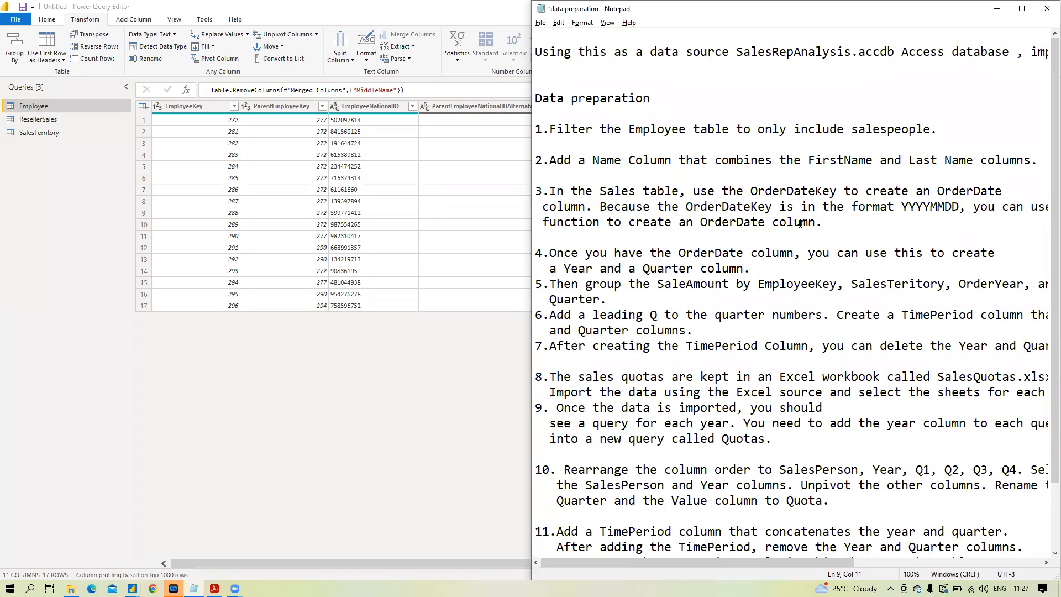
pyautogui.click(998, 17)
# Step: Rename the ResellerSales query as Sales
pyautogui.click(56, 134)
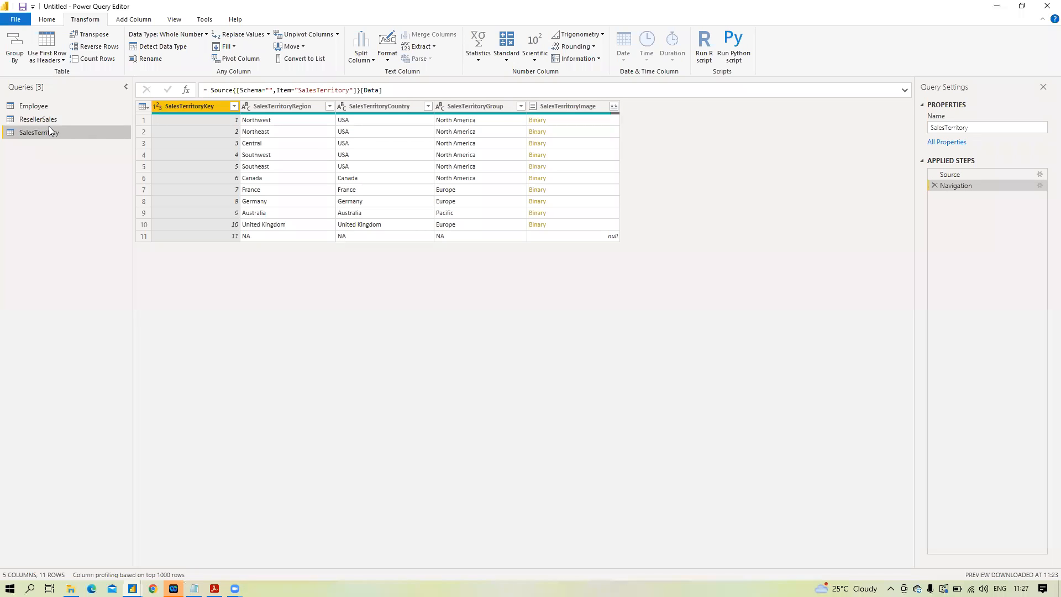
pyautogui.click(31, 118)
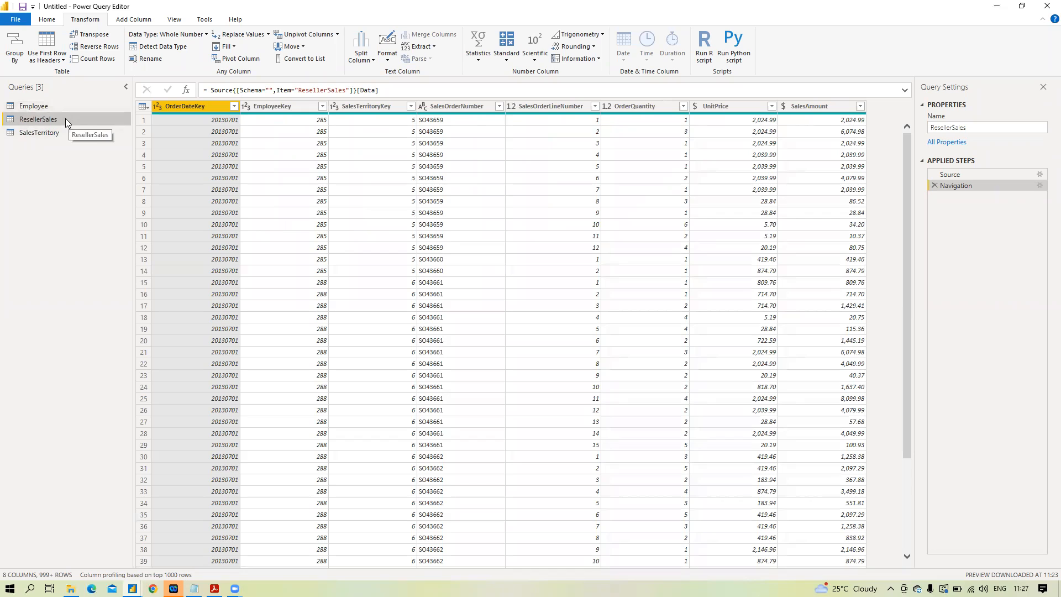
pyautogui.click(952, 128)
pyautogui.press('BackSpace')
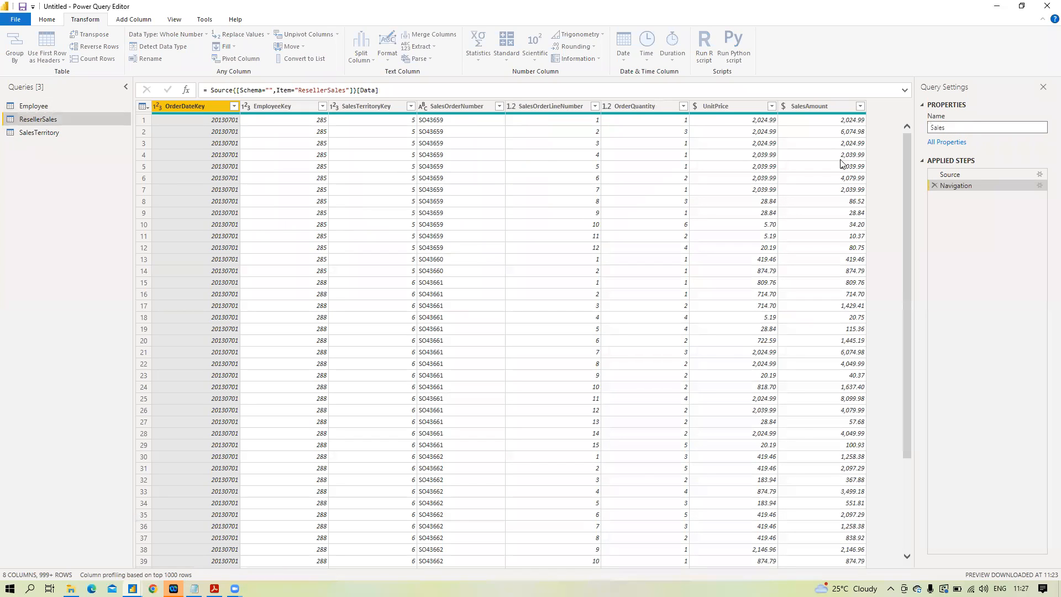
pyautogui.click(87, 209)
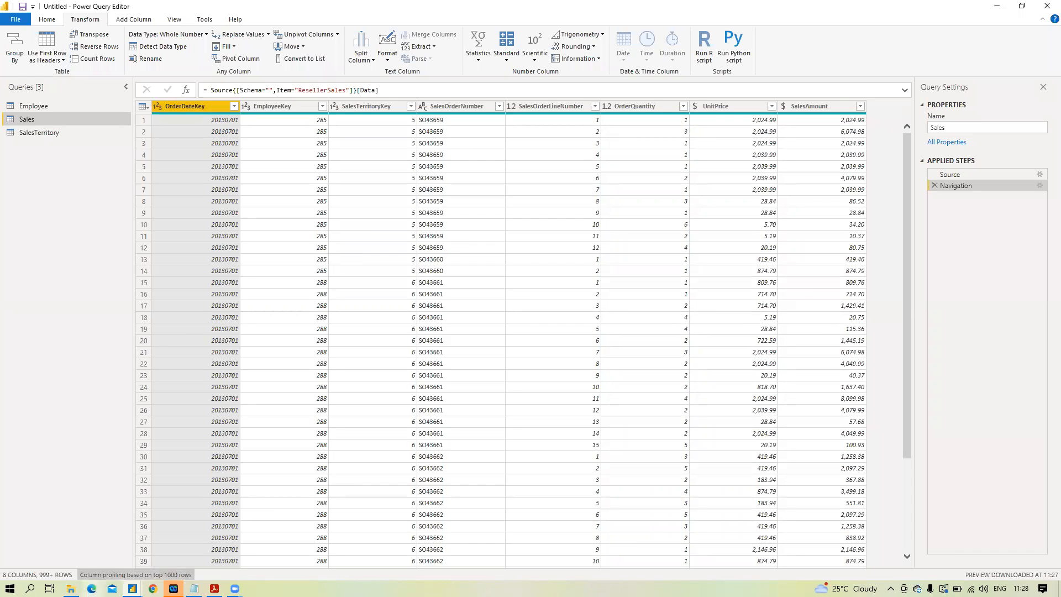
# Step: Read the Order Date column formula in the order date text file in the New folder, and close the file
pyautogui.click(71, 588)
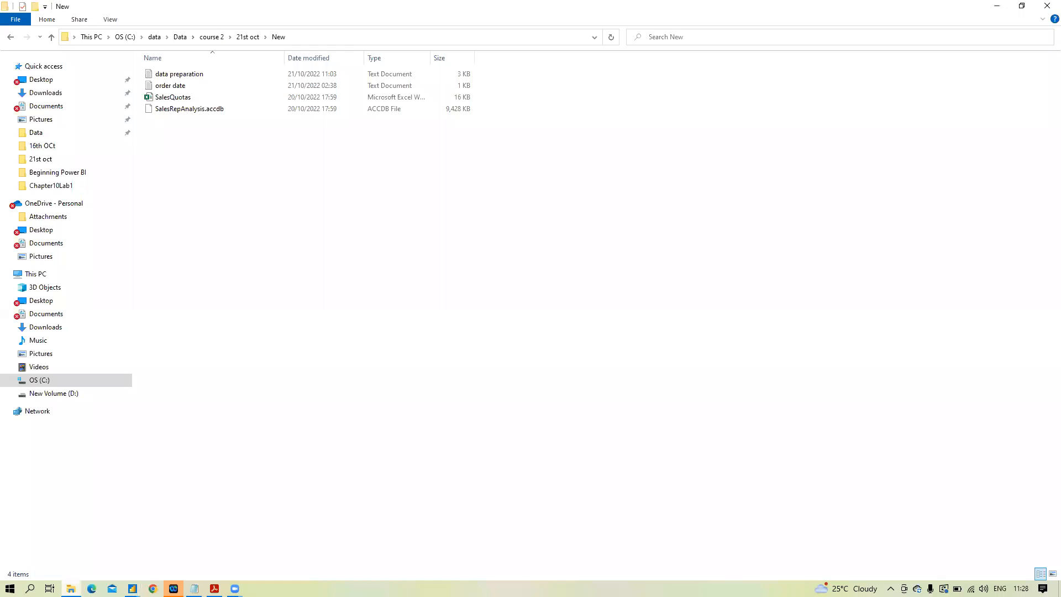
pyautogui.click(179, 87)
pyautogui.doubleClick(179, 88)
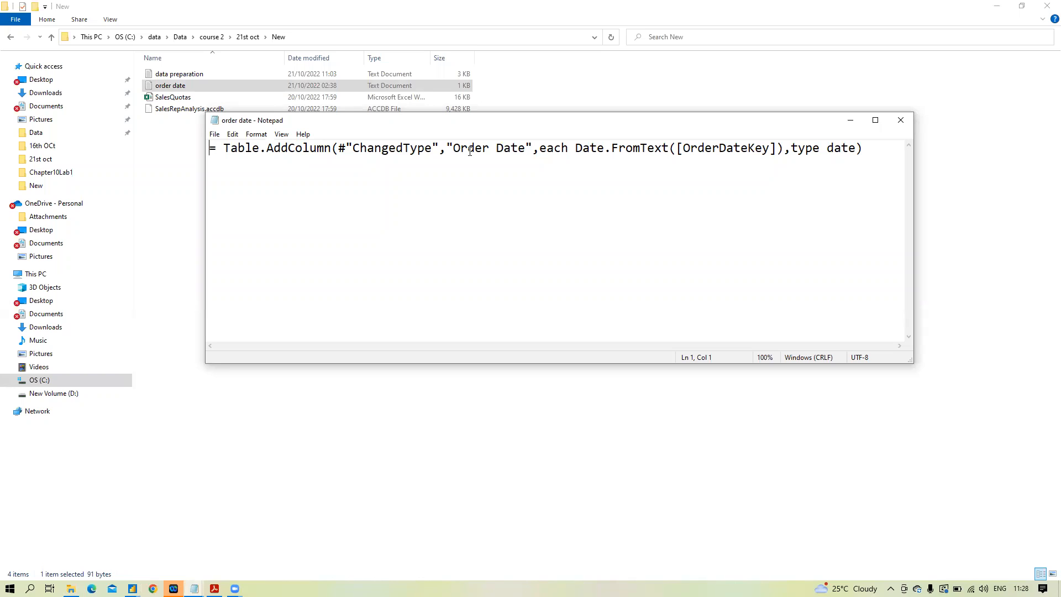
pyautogui.hotkey('alt', 'F4')
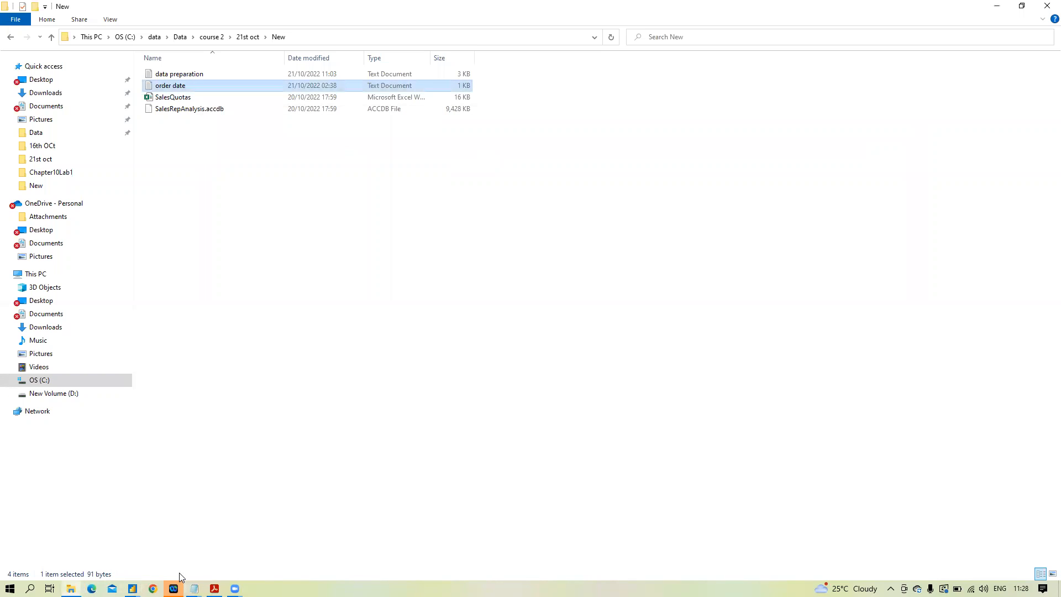
# Step: Return to Power Query Editor and change the data type of the OrderDateKey column in the Sales query to Text
pyautogui.click(132, 588)
pyautogui.click(152, 532)
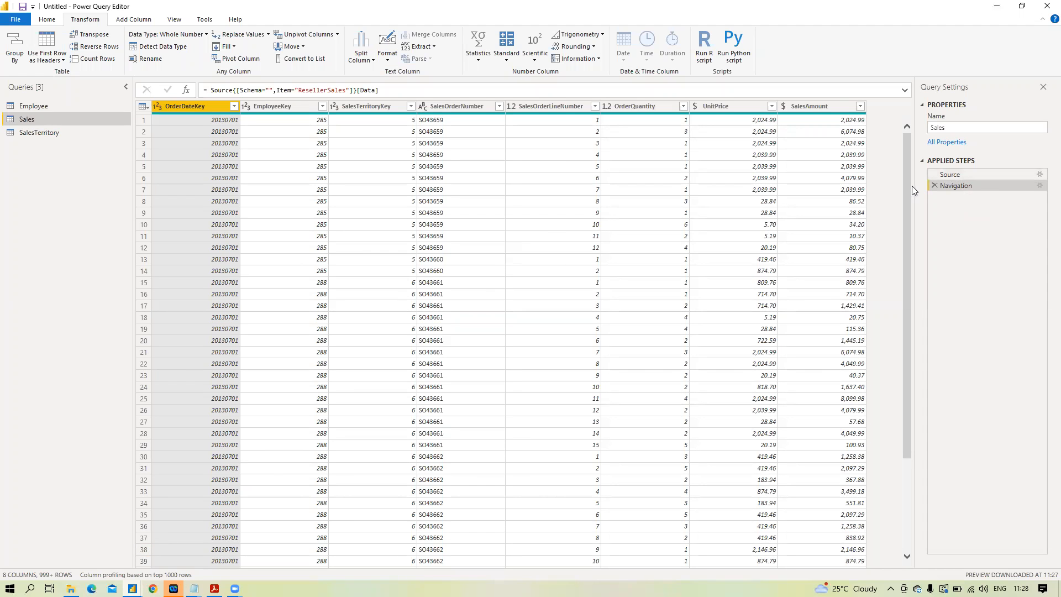
pyautogui.click(156, 108)
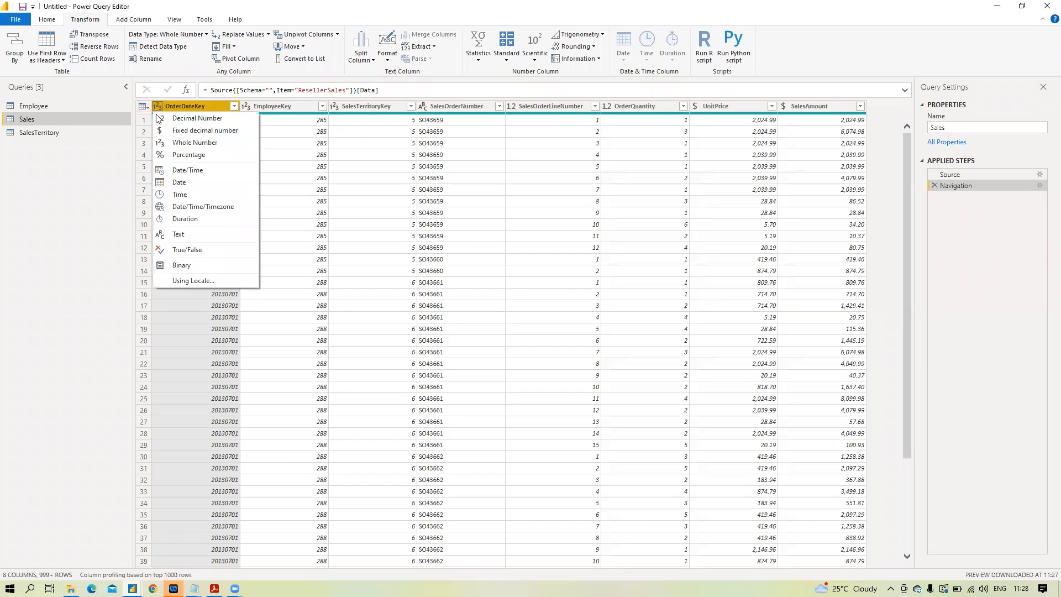
pyautogui.click(175, 236)
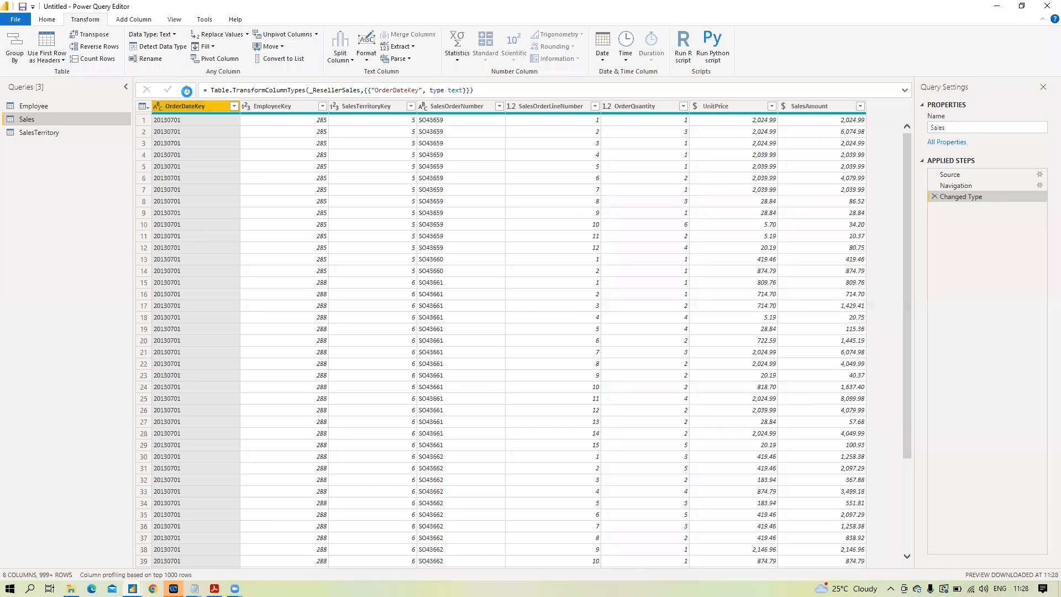
# Step: Insert a custom step after Changed Type in the Sales query and expand its formula for editing
pyautogui.click(186, 90)
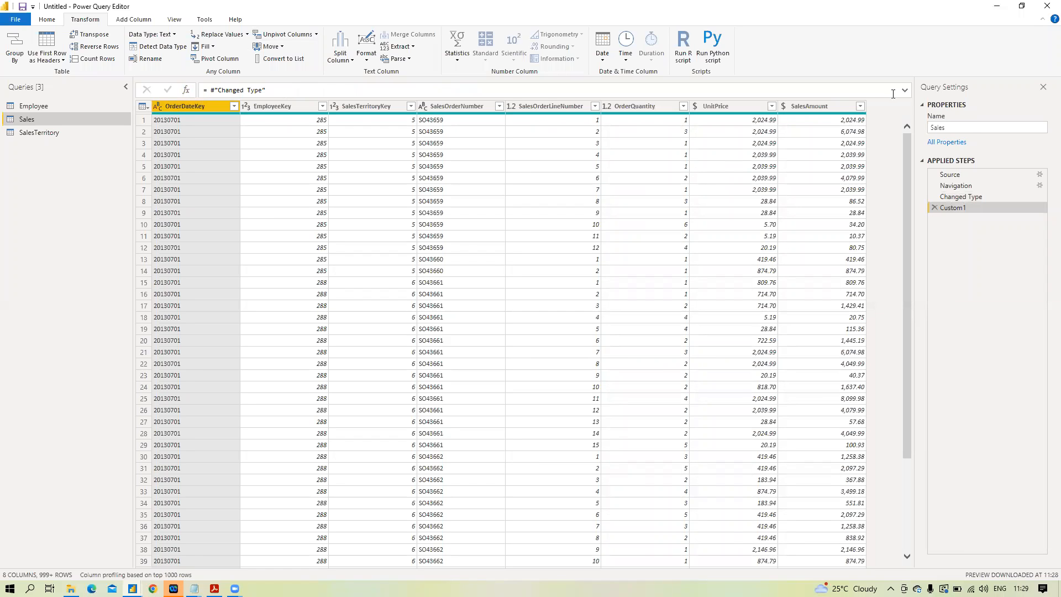
pyautogui.click(904, 92)
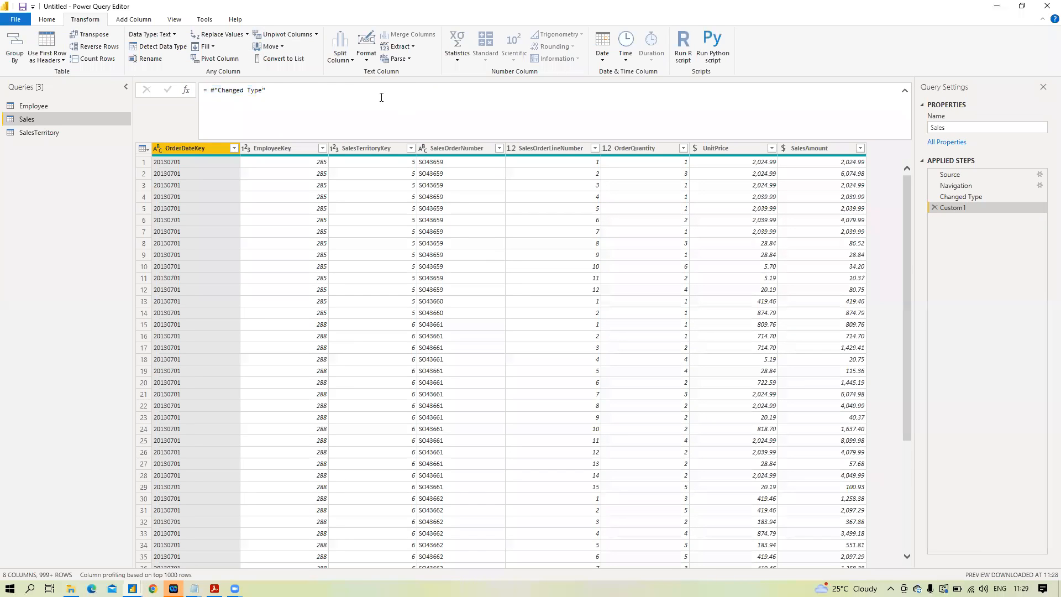
pyautogui.click(282, 91)
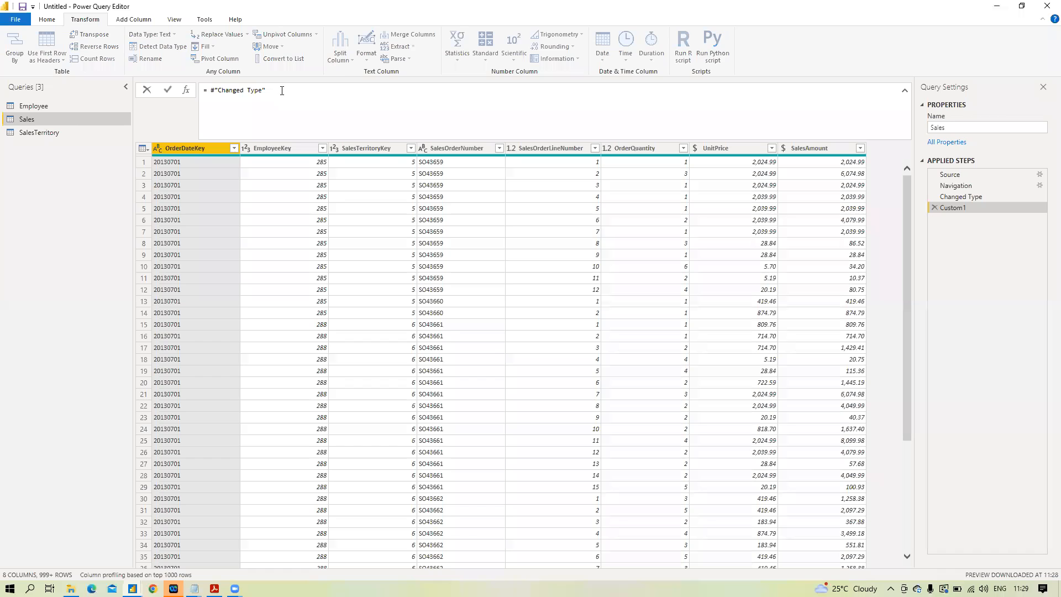
pyautogui.hotkey('alt', 'Tab')
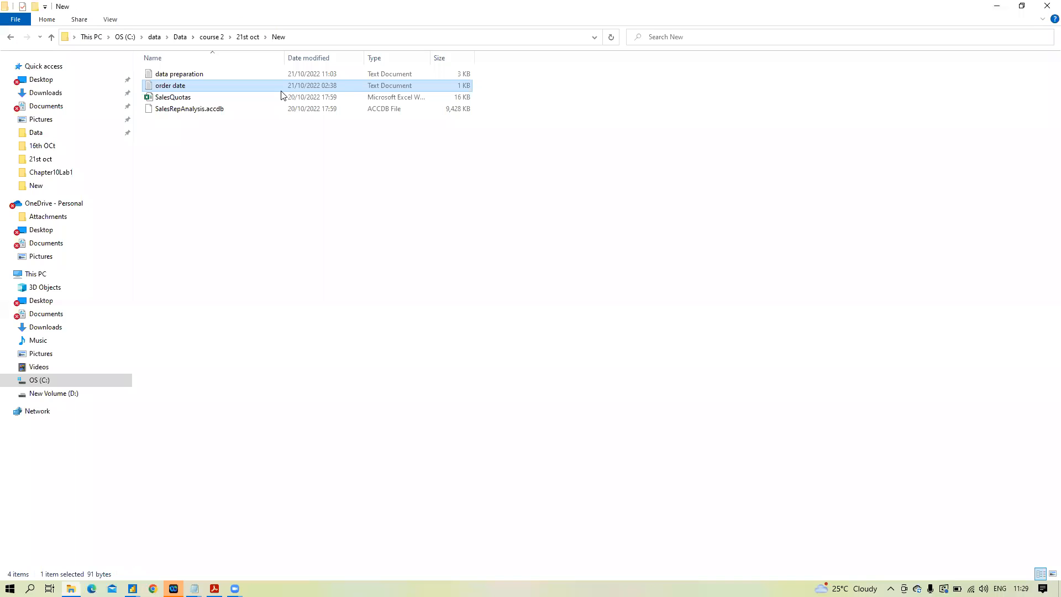
pyautogui.hotkey('alt', 'Tab')
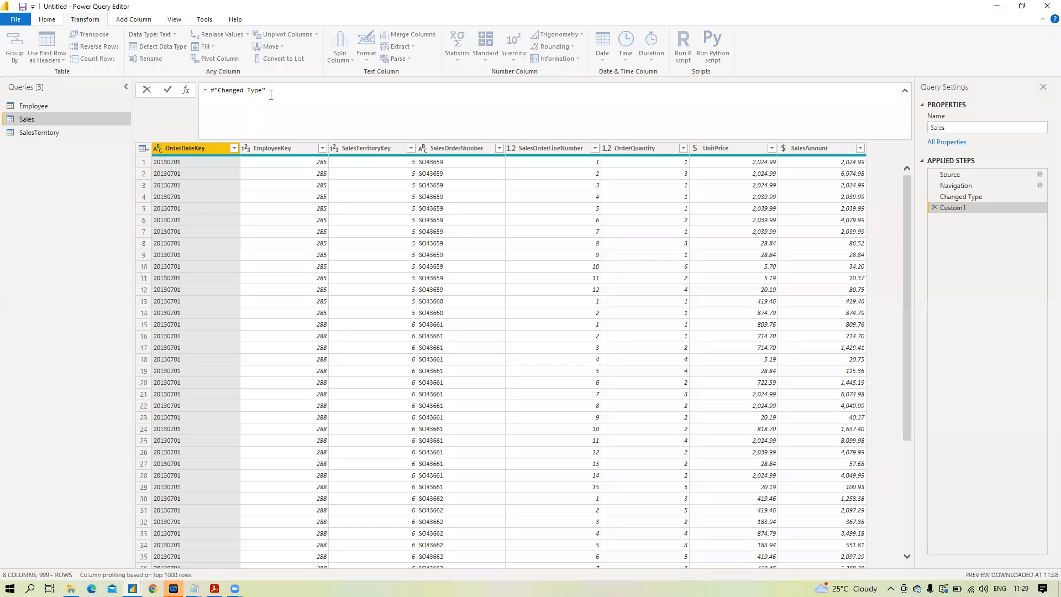
# Step: Try to replace the custom step's formula with =Table.AddColumn()
pyautogui.moveTo(272, 94); pyautogui.dragTo(208, 90)
pyautogui.press('BackSpace')
pyautogui.moveTo(212, 93); pyautogui.dragTo(204, 92)
pyautogui.click(217, 92)
pyautogui.write('Tab')
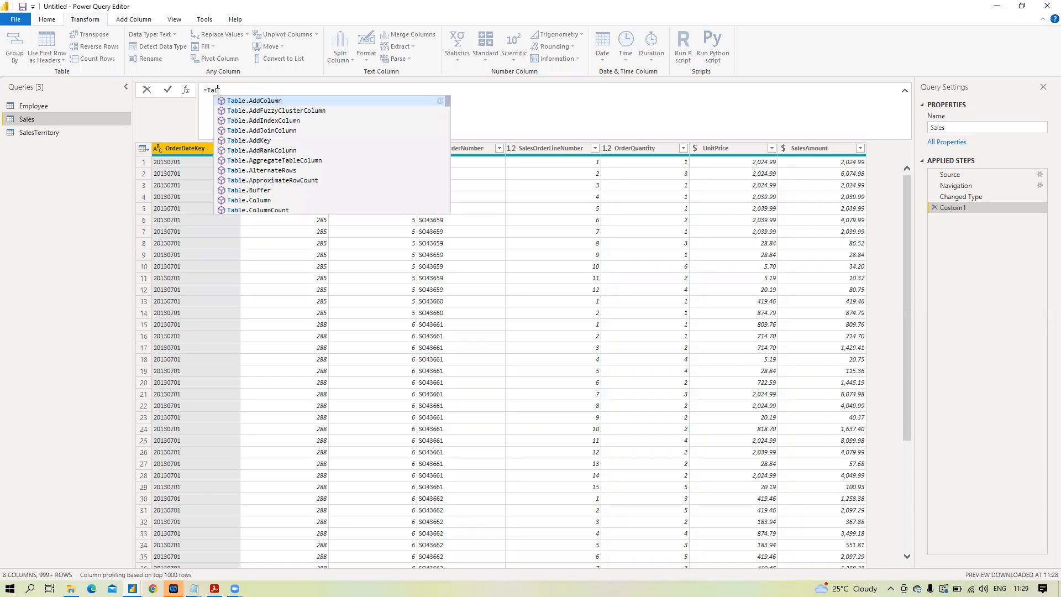
pyautogui.click(273, 102)
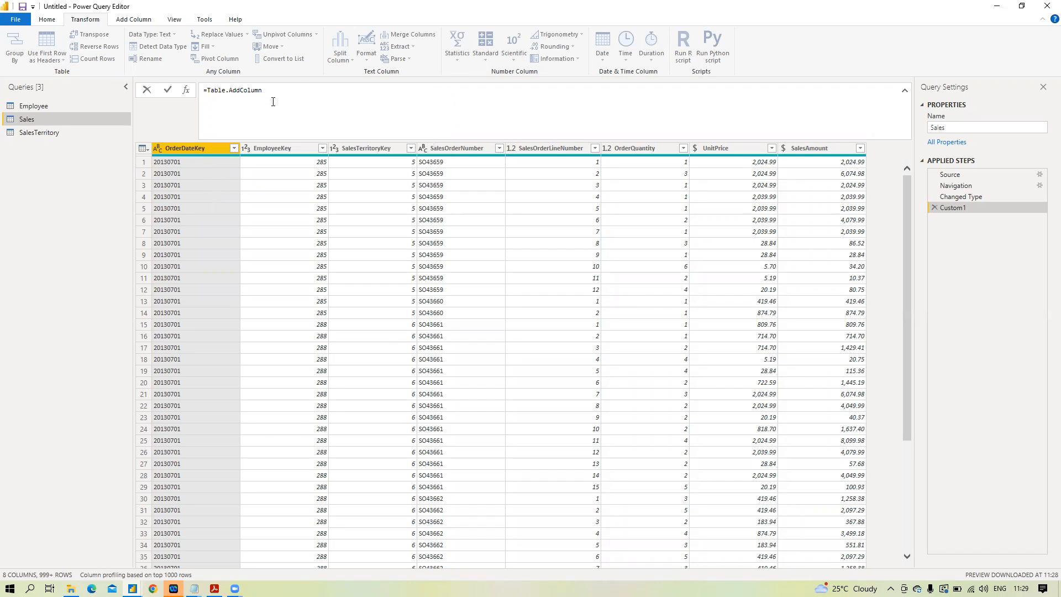
pyautogui.write('(')
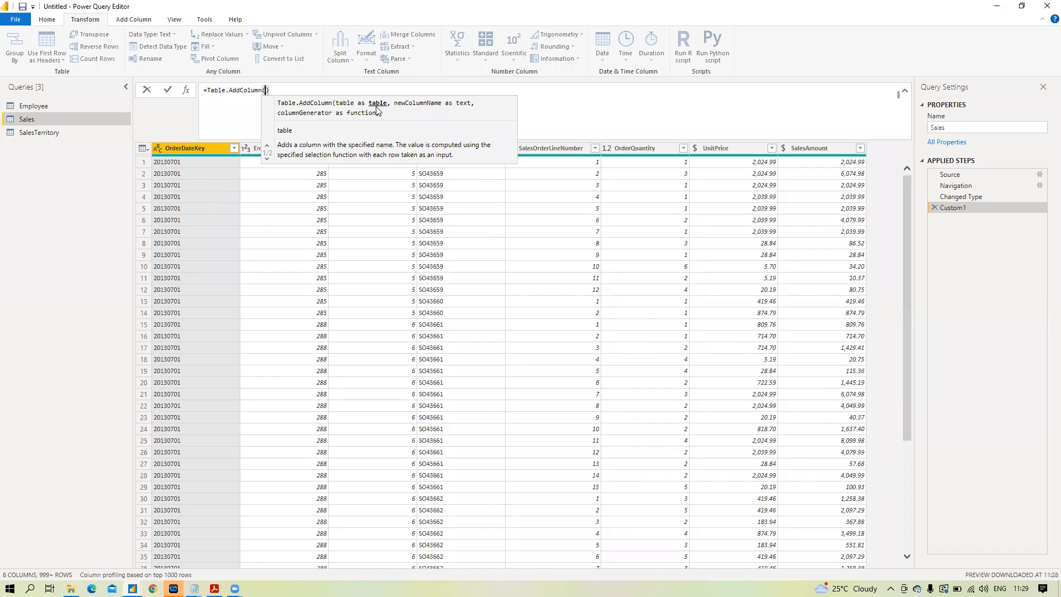
pyautogui.press('Return')
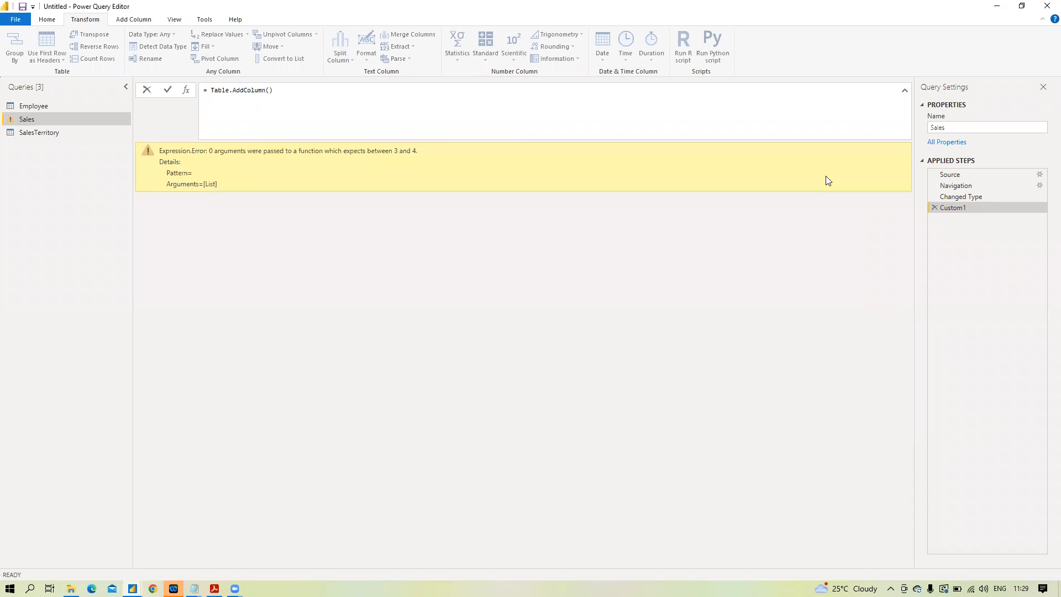
pyautogui.click(270, 90)
pyautogui.press('BackSpace')
pyautogui.hotkey('ctrl', 'space')
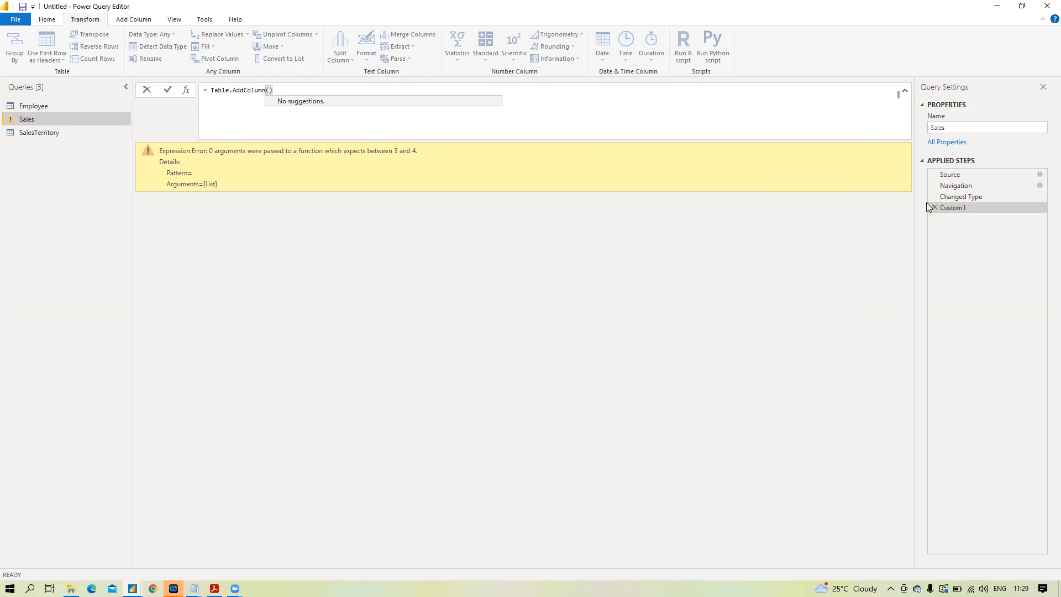
pyautogui.press('Right')
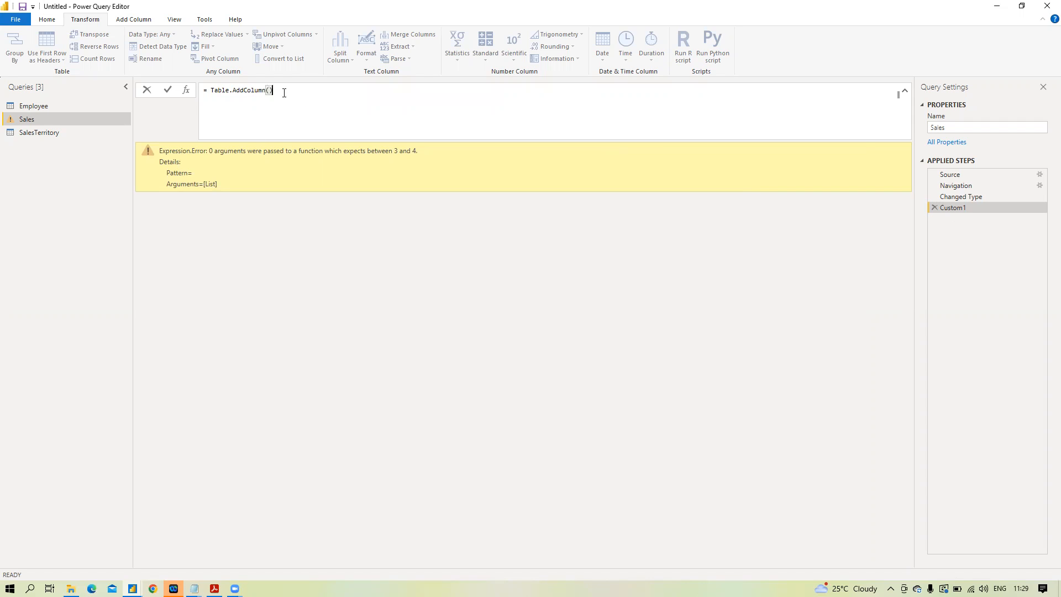
# Step: Rewrite the custom step's formula as =Table.AddColumn() with #"Changed Type" as the table argument
pyautogui.moveTo(273, 90); pyautogui.dragTo(210, 91)
pyautogui.press('BackSpace')
pyautogui.write('Table')
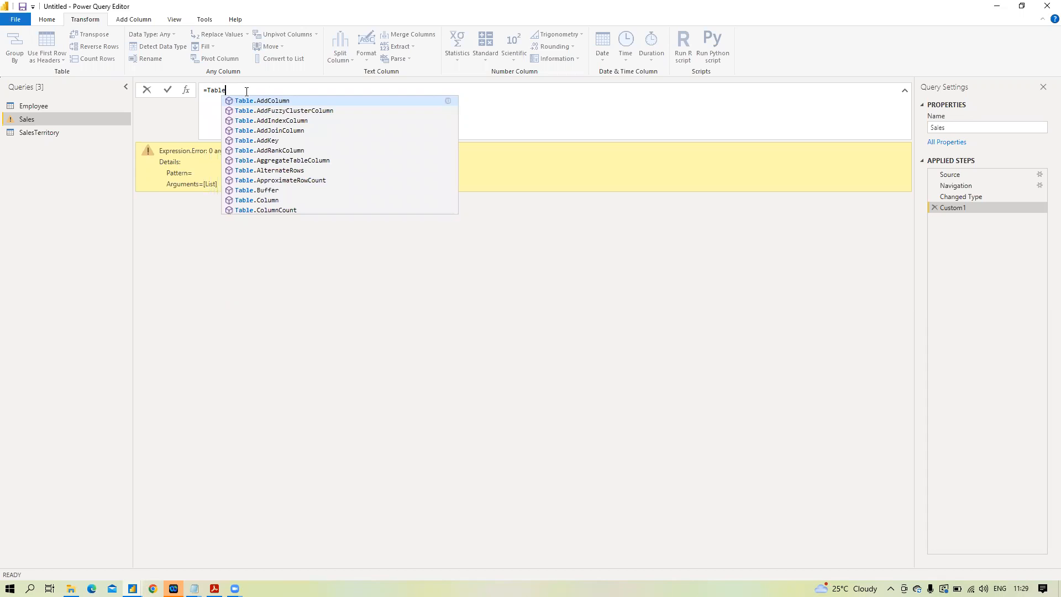
pyautogui.click(270, 101)
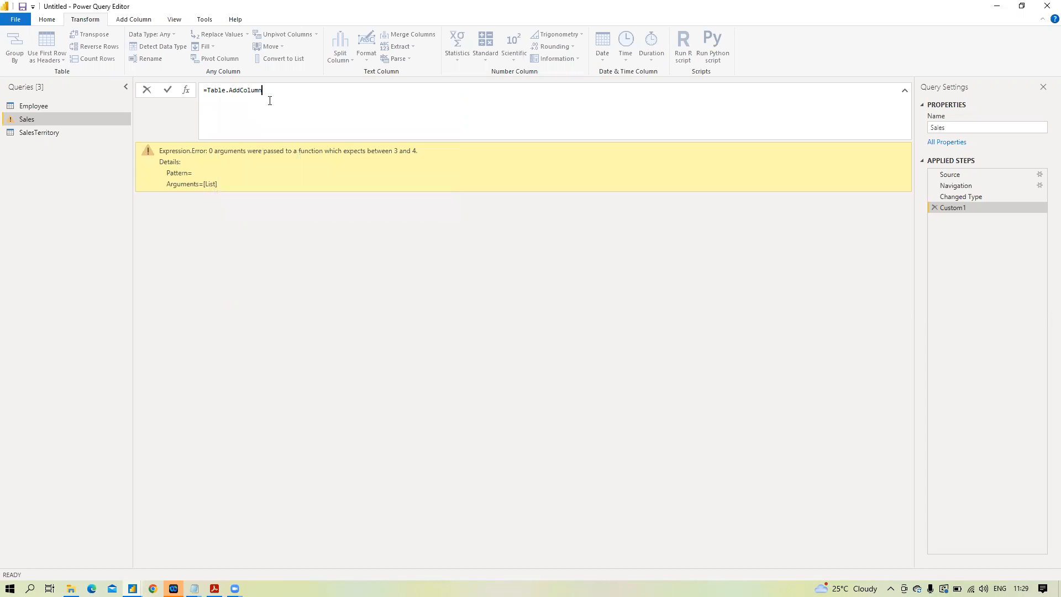
pyautogui.write('(')
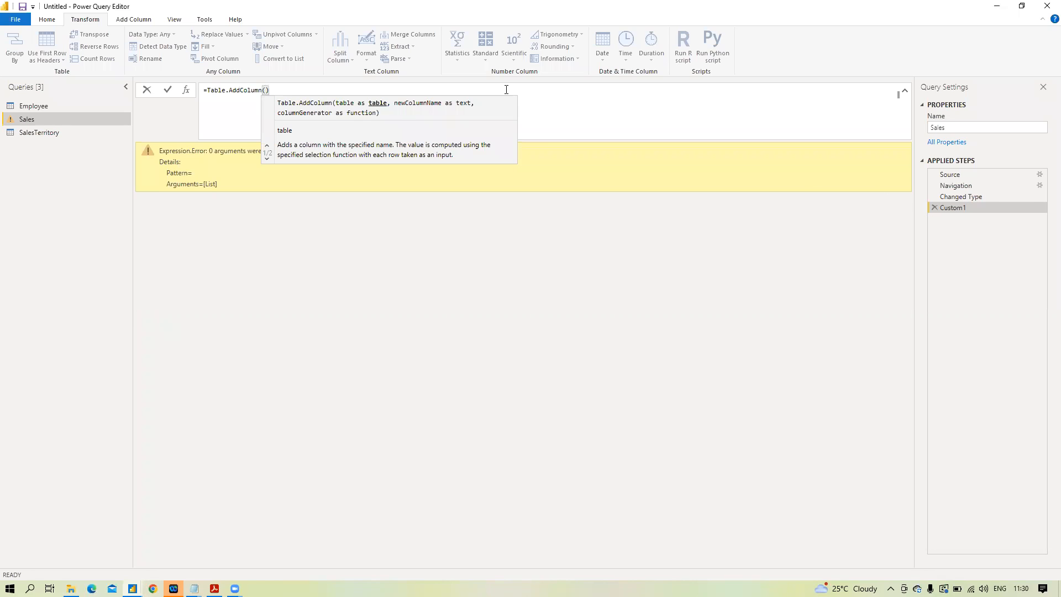
pyautogui.write('#')
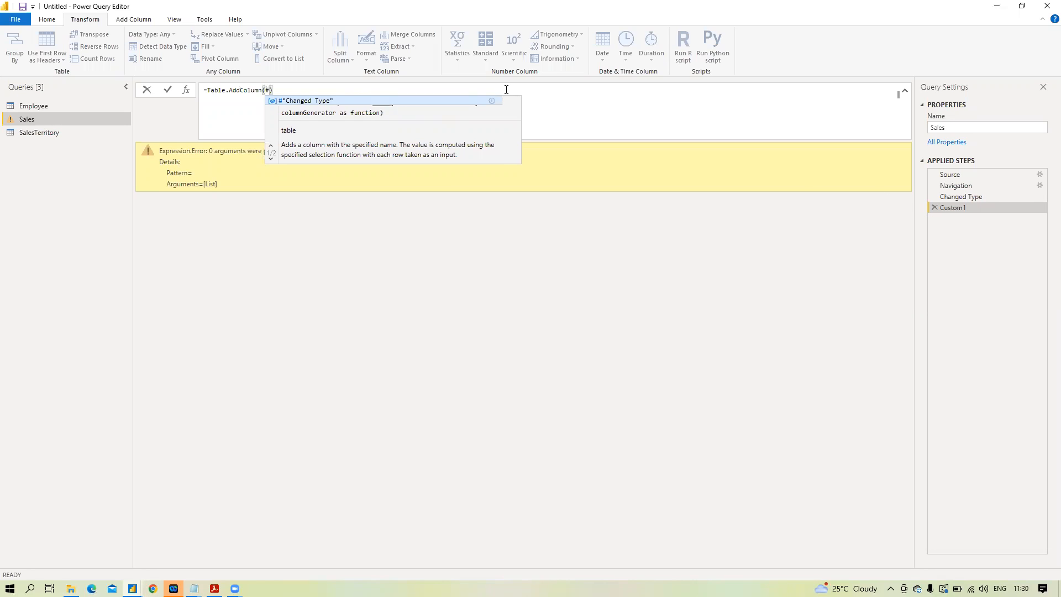
pyautogui.press('Escape')
pyautogui.click(327, 100)
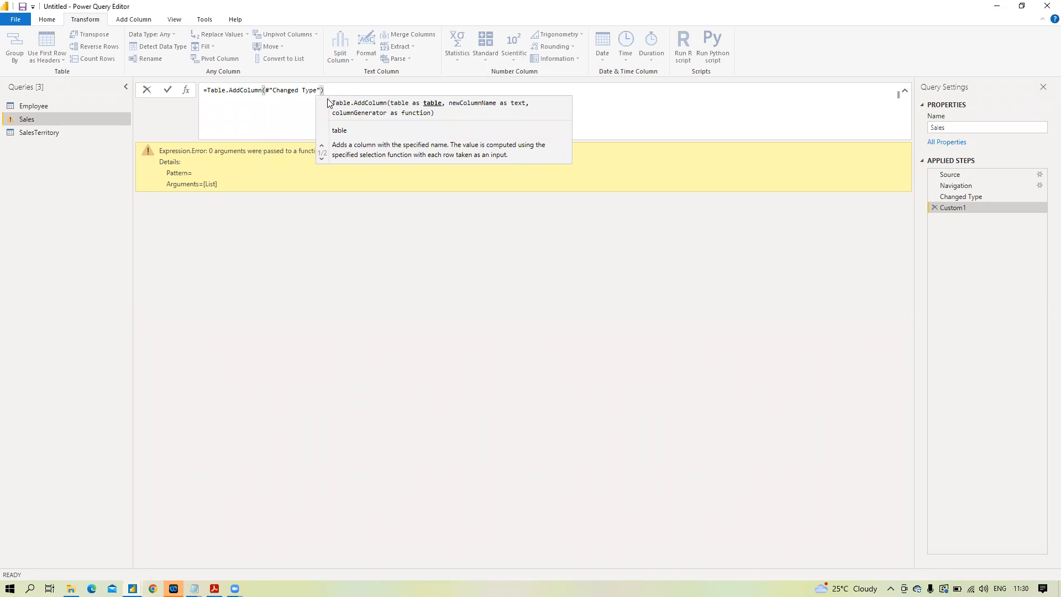
# Step: Add "Order Date" as the new column name argument of Table.AddColumn
pyautogui.write(',')
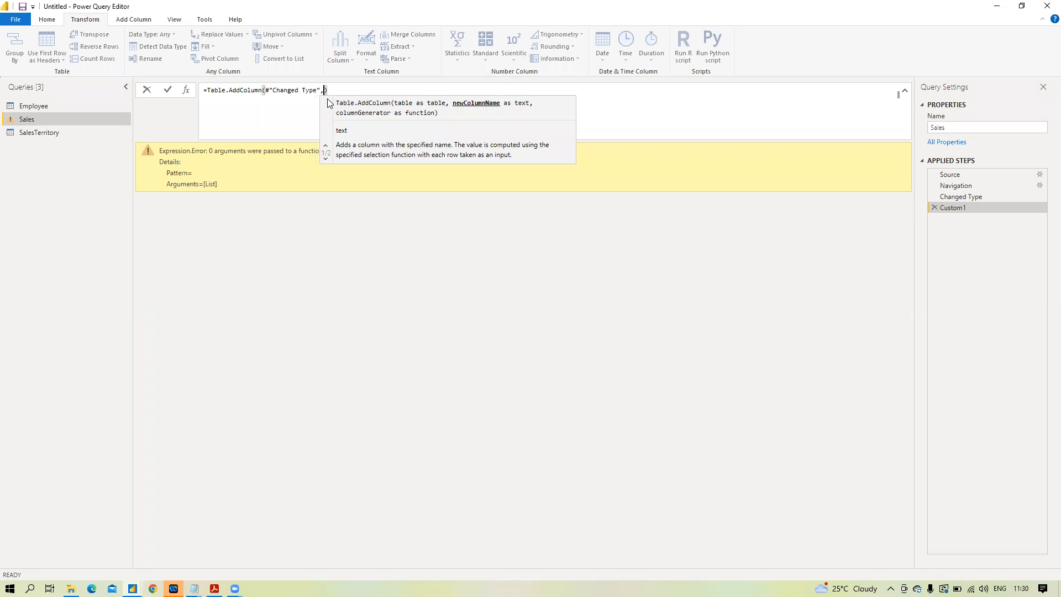
pyautogui.write('"')
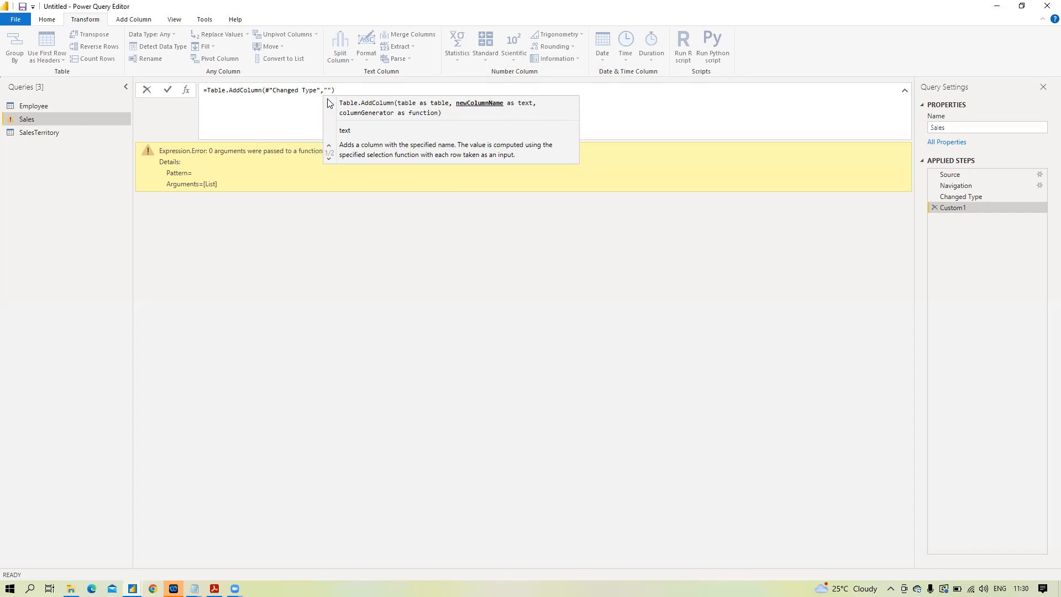
pyautogui.write('Order ')
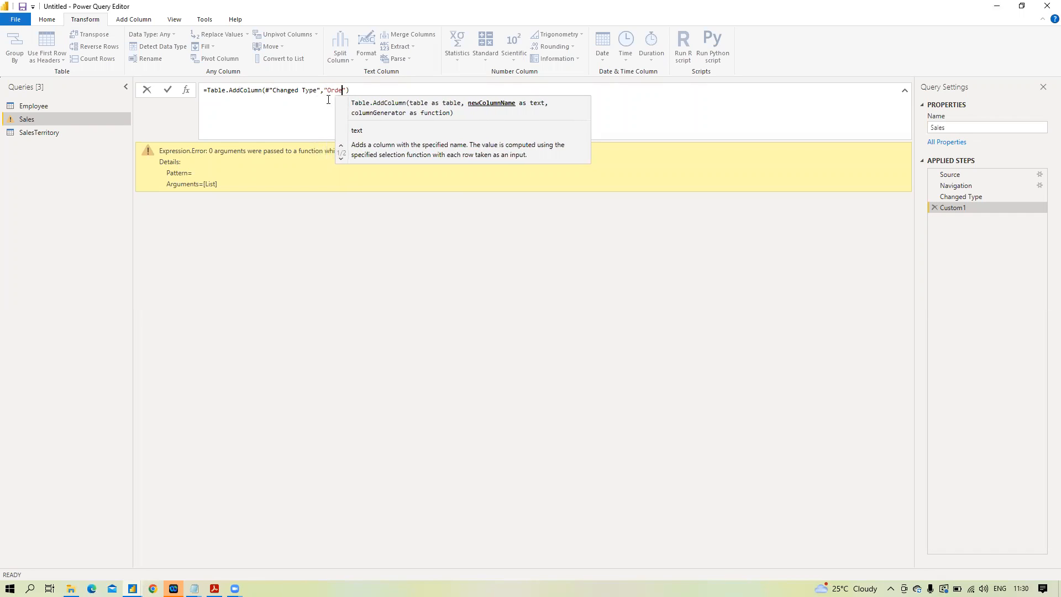
pyautogui.write('Date')
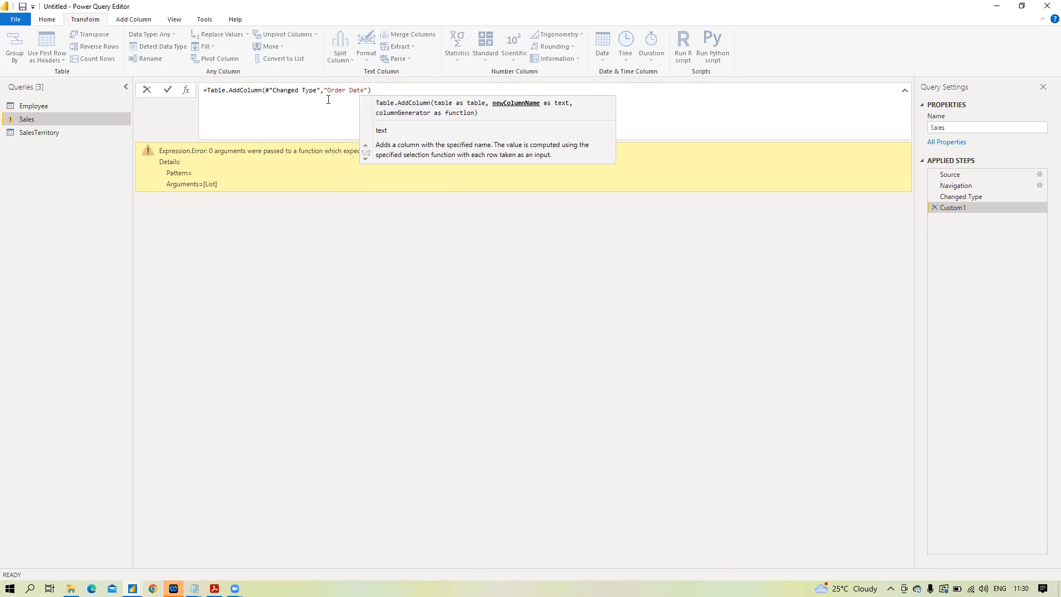
# Step: Add the Date.FromText() function as the column generator argument following "Order Date"
pyautogui.click(368, 90)
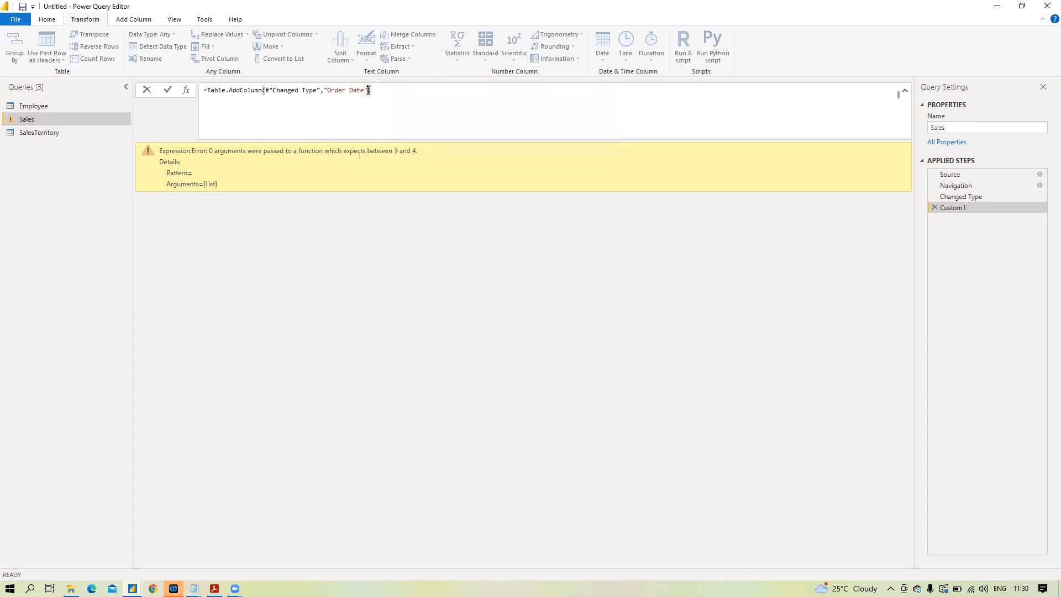
pyautogui.write(',')
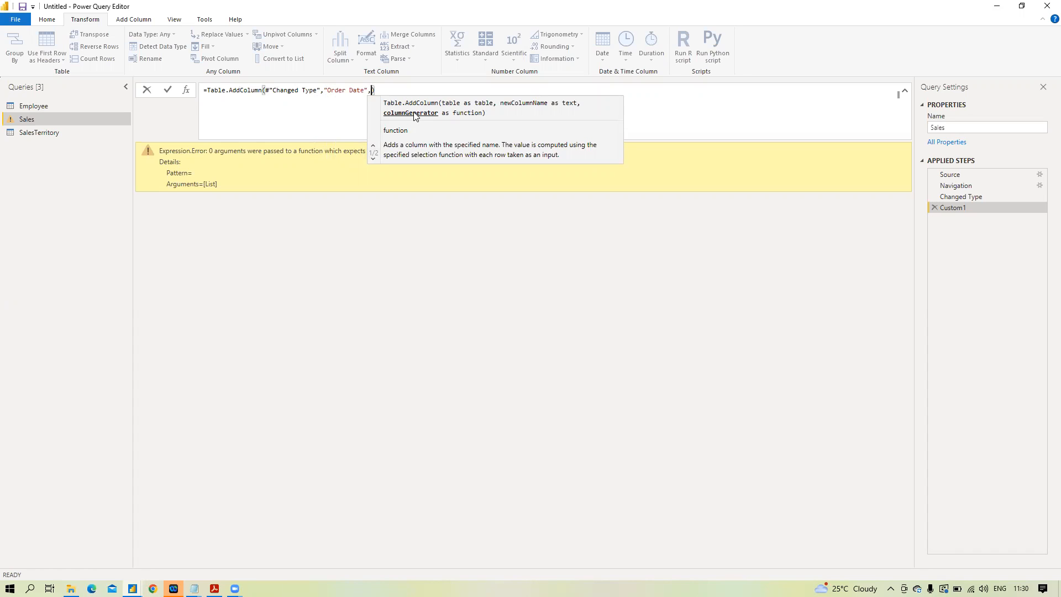
pyautogui.write('date')
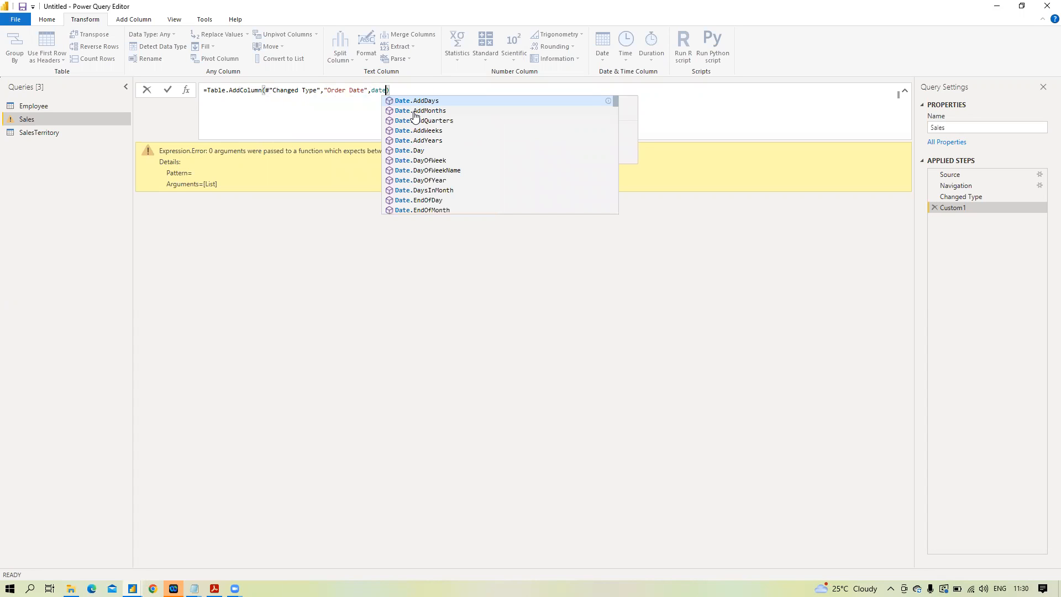
pyautogui.write('.f')
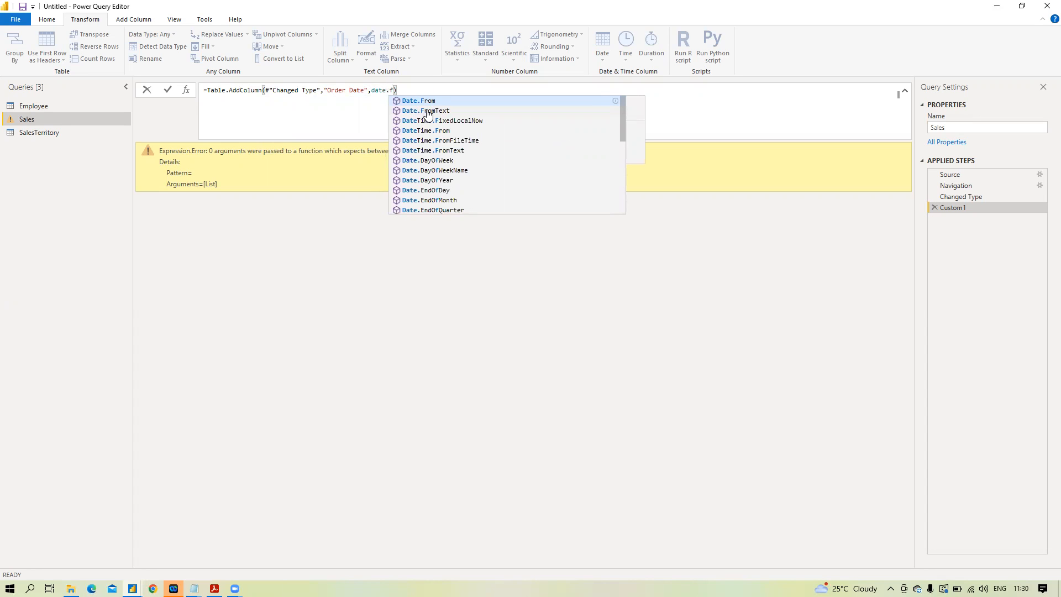
pyautogui.click(428, 113)
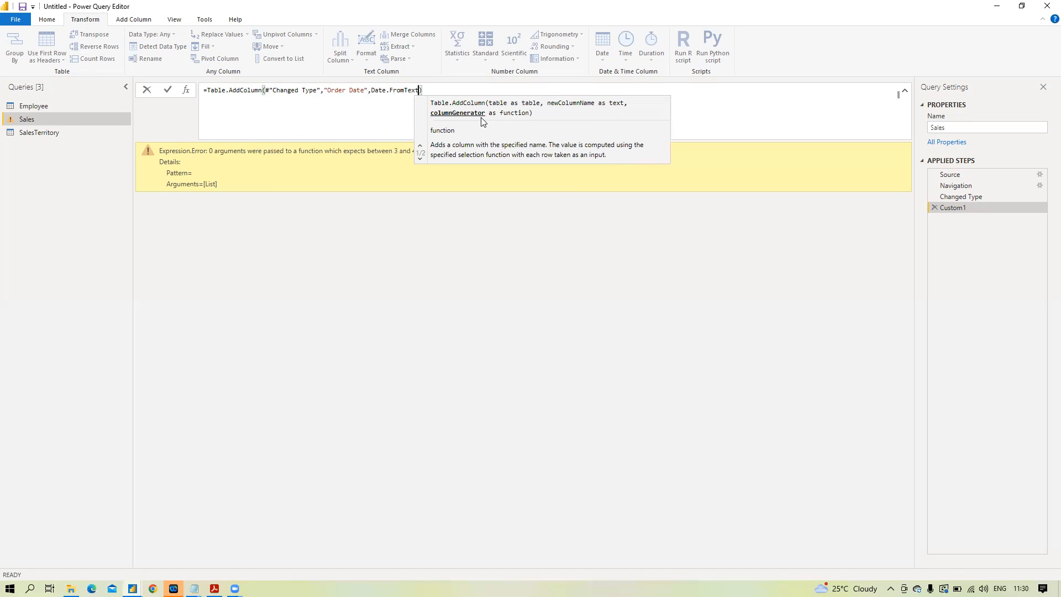
pyautogui.write('(')
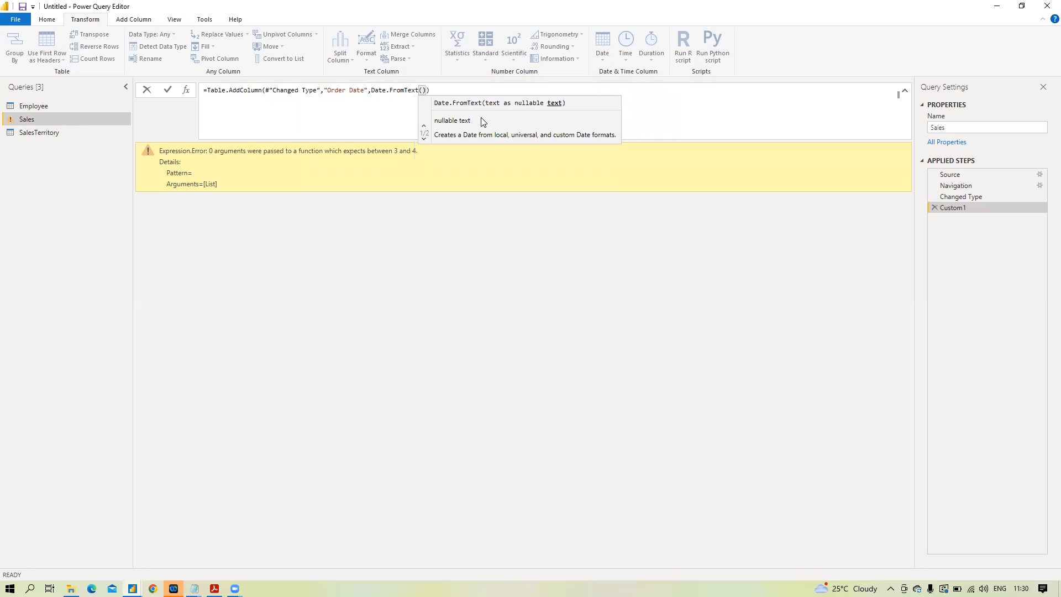
# Step: Copy [OrderDateKey] from the order date text file and paste it inside the parentheses of Date.FromText in the custom step's formula
pyautogui.click(434, 199)
pyautogui.click(194, 589)
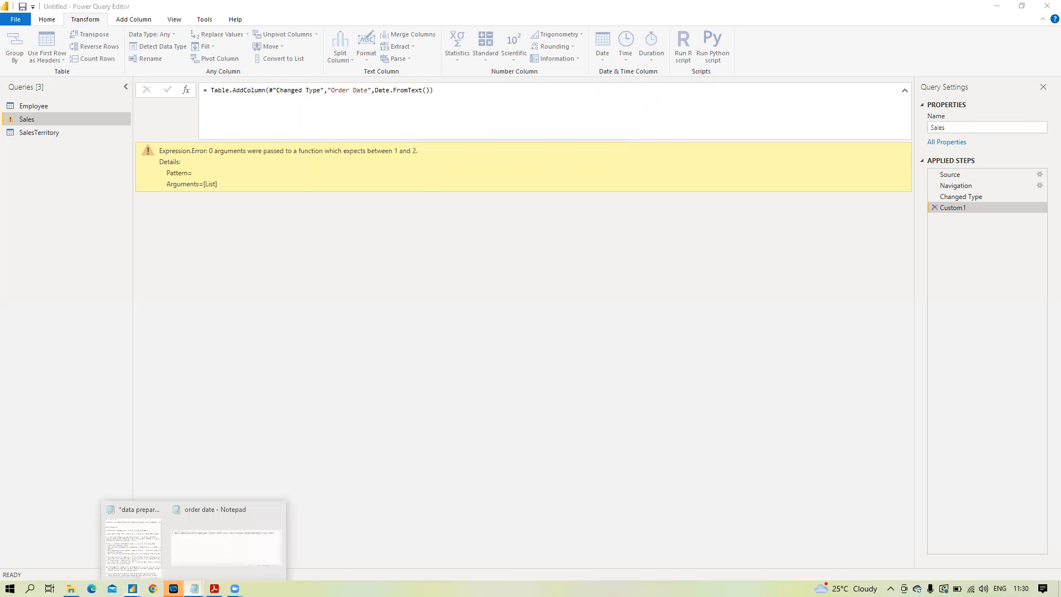
pyautogui.click(202, 549)
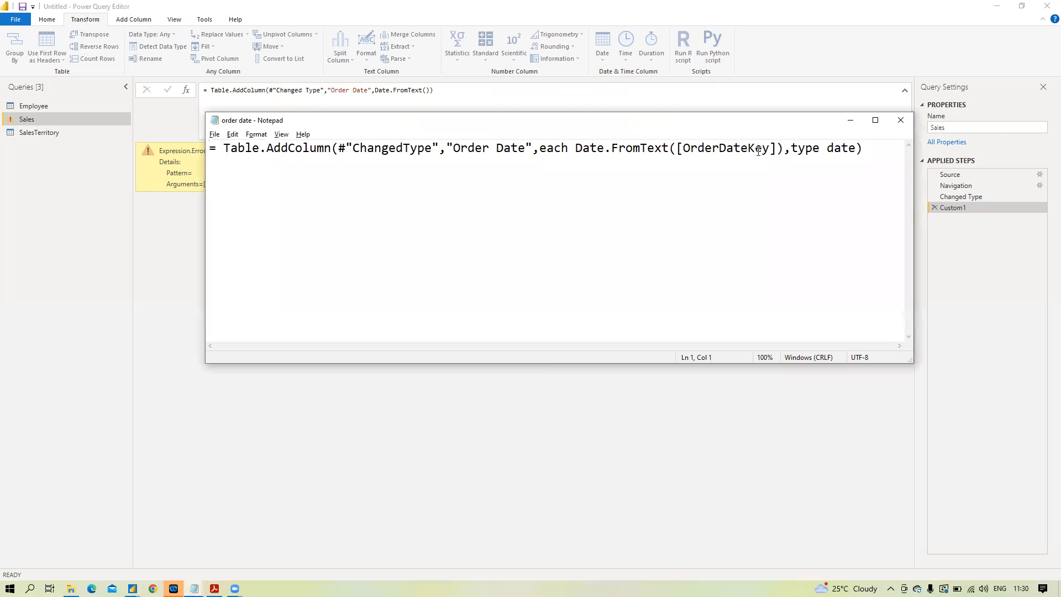
pyautogui.moveTo(778, 148); pyautogui.dragTo(675, 149)
pyautogui.hotkey('ctrl', 'c')
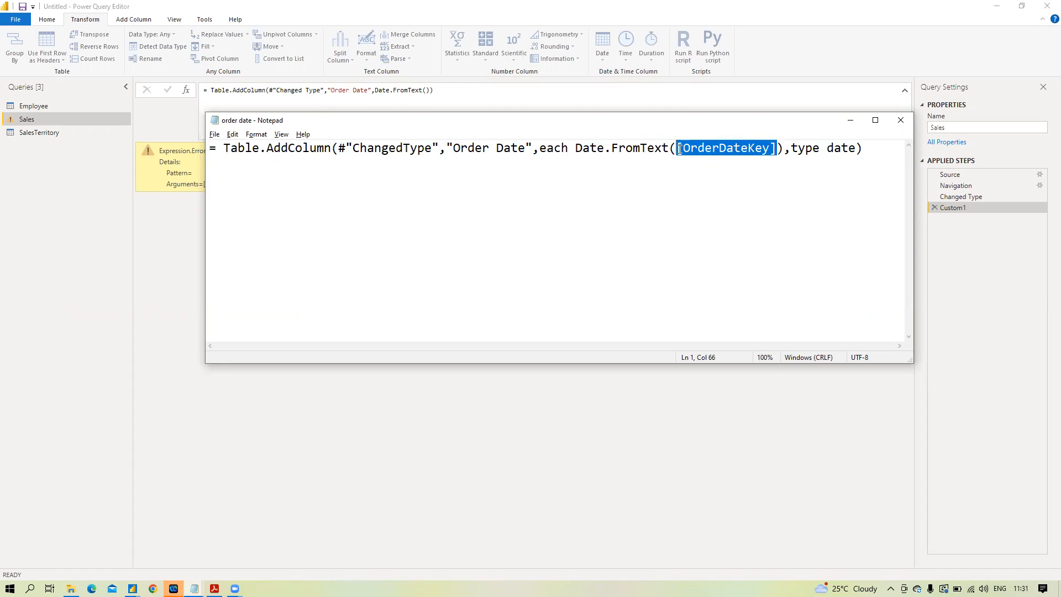
pyautogui.click(850, 120)
pyautogui.click(427, 90)
pyautogui.hotkey('ctrl', 'v')
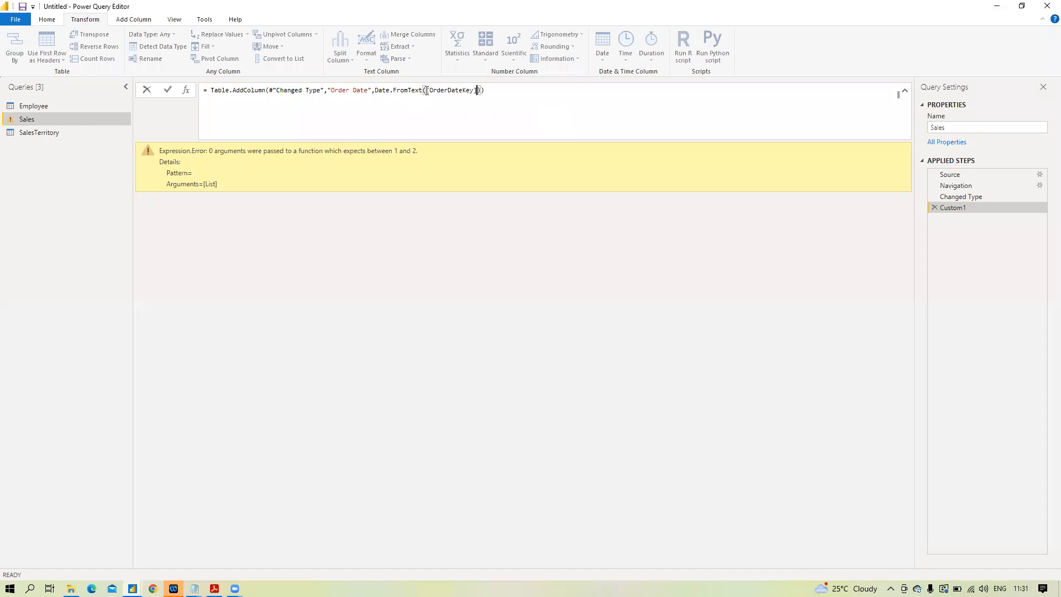
# Step: Add type Date as the column type argument following Date.FromText([OrderDateKey]) and commit the custom step's formula
pyautogui.click(481, 91)
pyautogui.write('),')
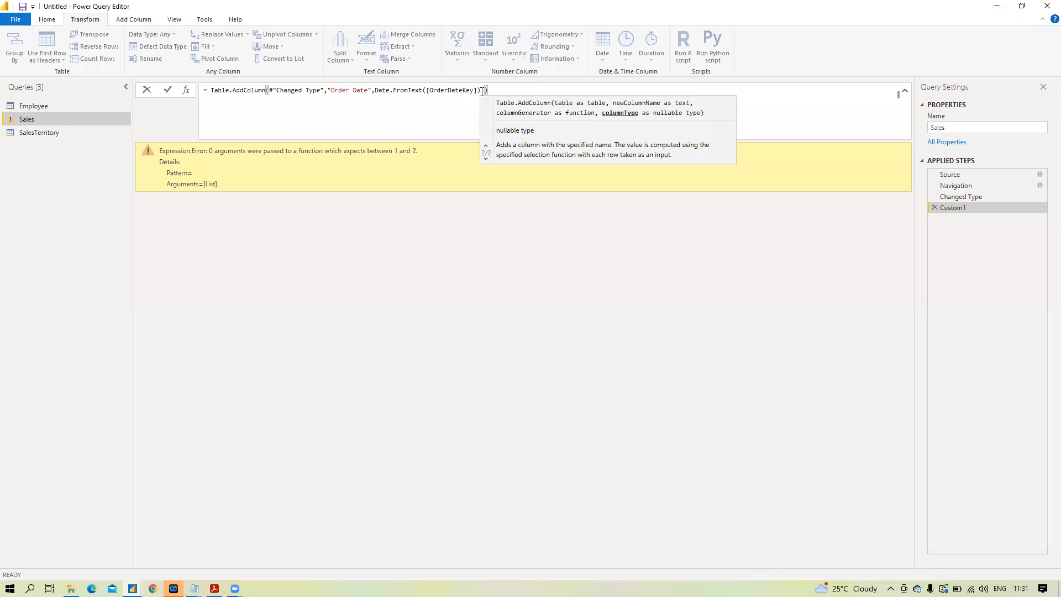
pyautogui.write('type')
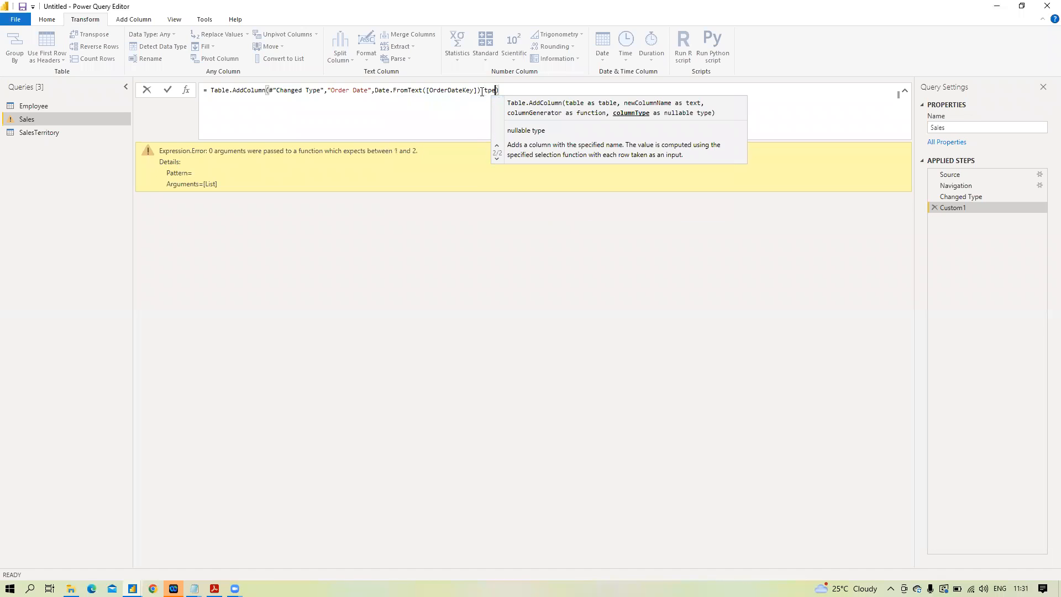
pyautogui.press('BackSpace')
pyautogui.press('BackSpace')
pyautogui.press('BackSpace')
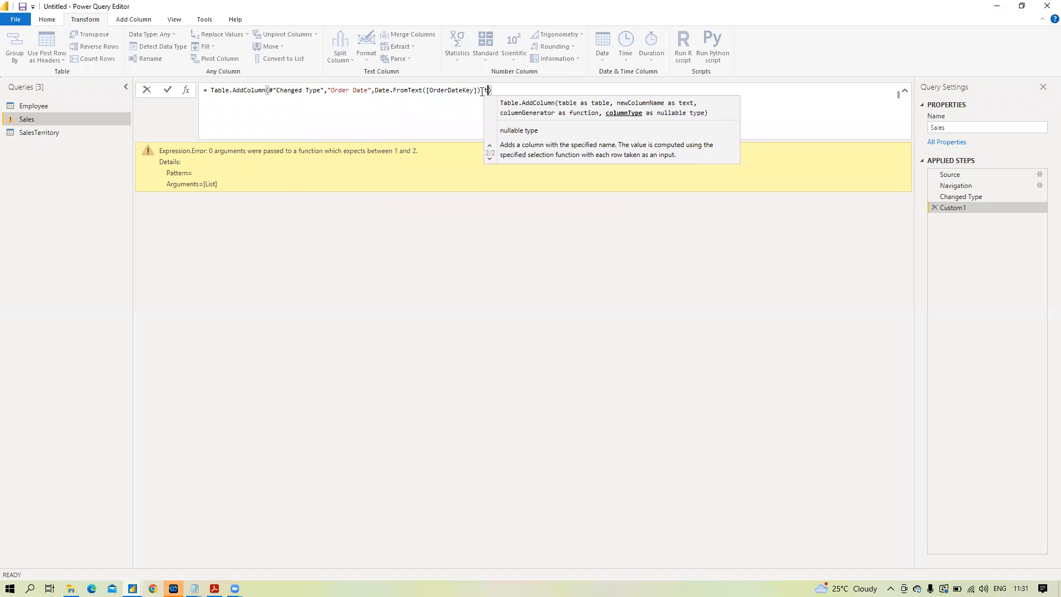
pyautogui.write('ype ')
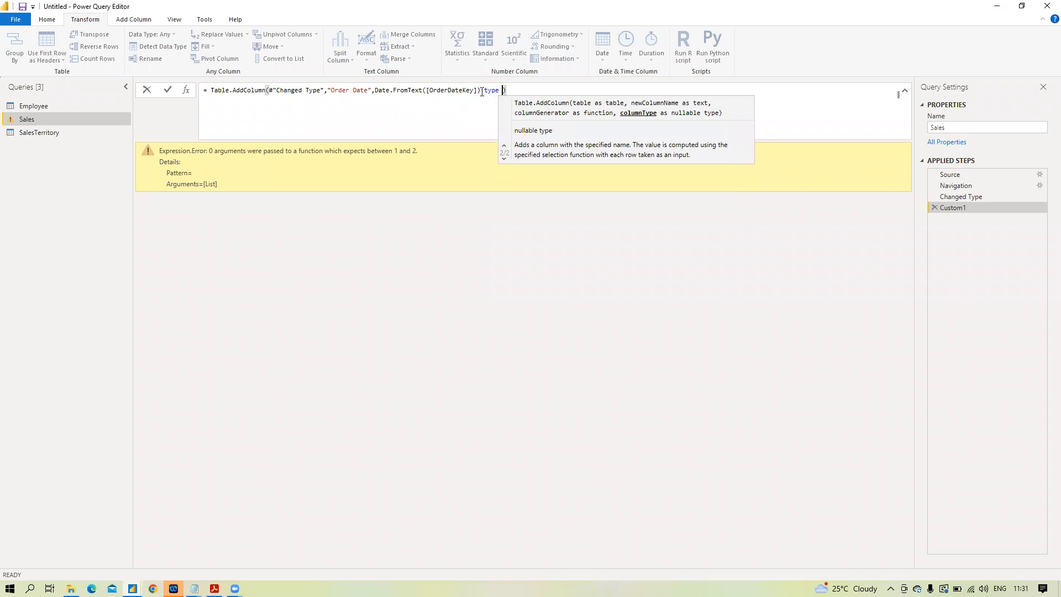
pyautogui.write('Dte')
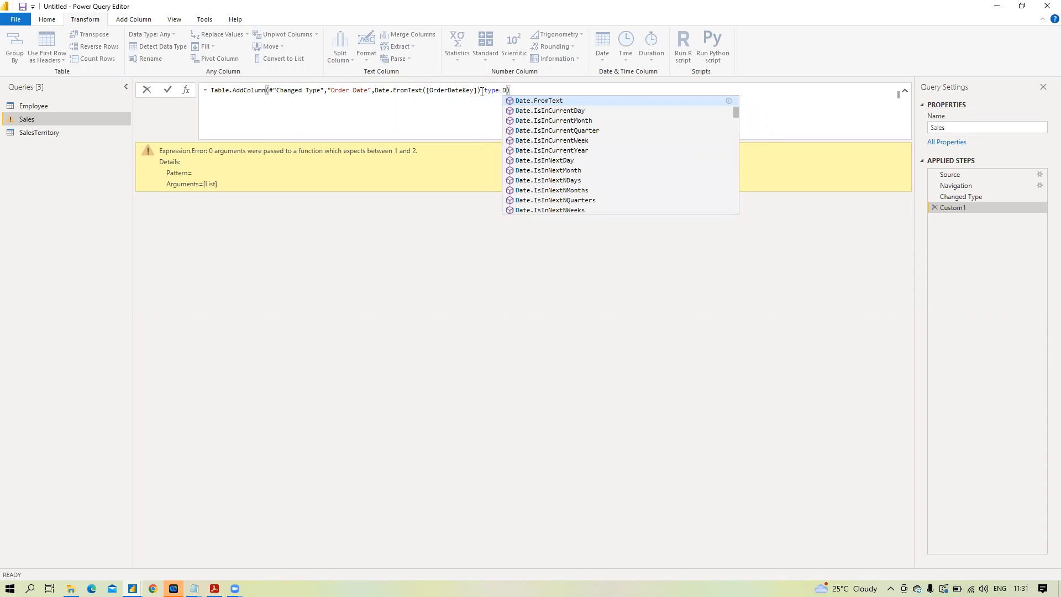
pyautogui.press('BackSpace')
pyautogui.press('BackSpace')
pyautogui.write('ate')
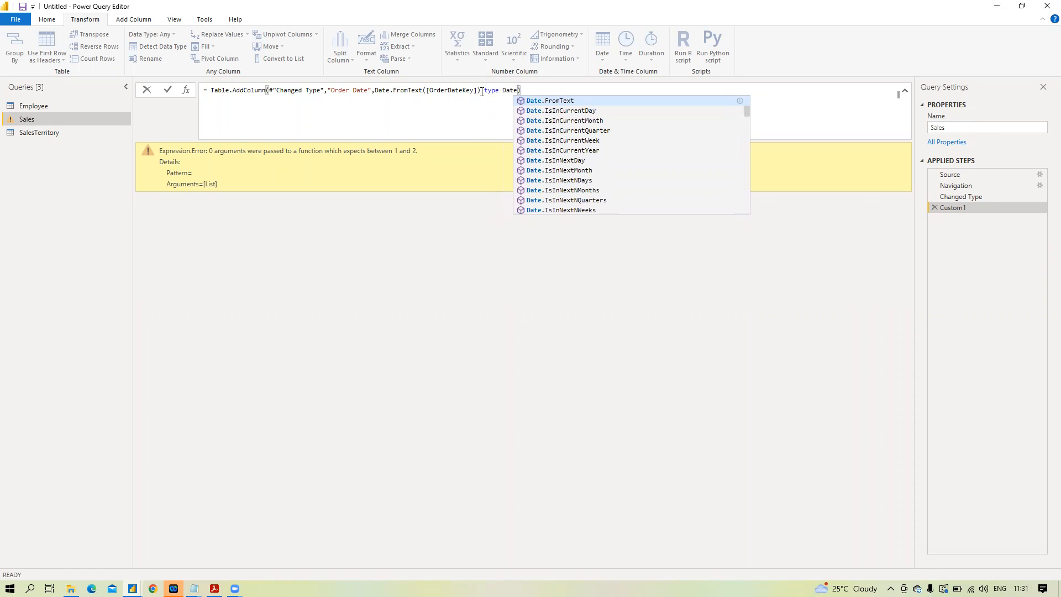
pyautogui.click(168, 93)
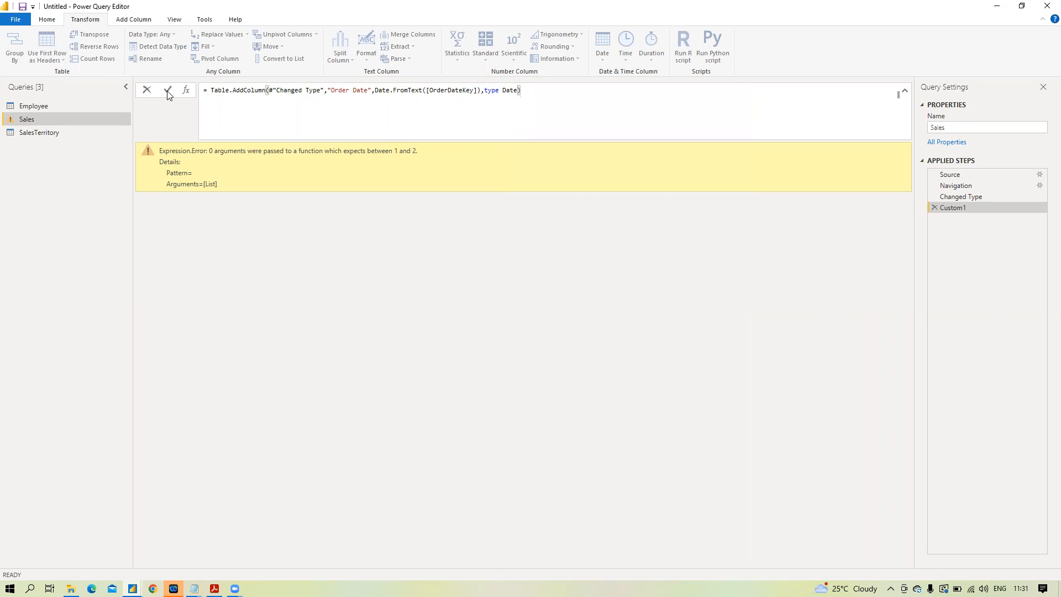
pyautogui.click(500, 104)
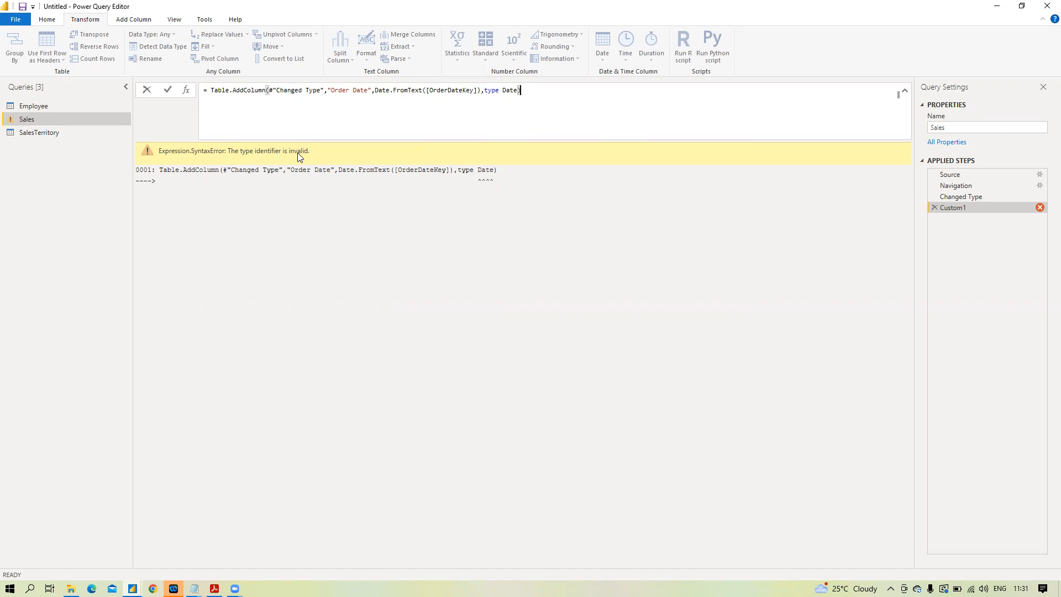
# Step: Correct the column type argument to lowercase type date and commit the formula again
pyautogui.press('Return')
pyautogui.click(537, 88)
pyautogui.click(505, 90)
pyautogui.press('Delete')
pyautogui.write('d')
pyautogui.press('Return')
pyautogui.click(552, 95)
pyautogui.press('Return')
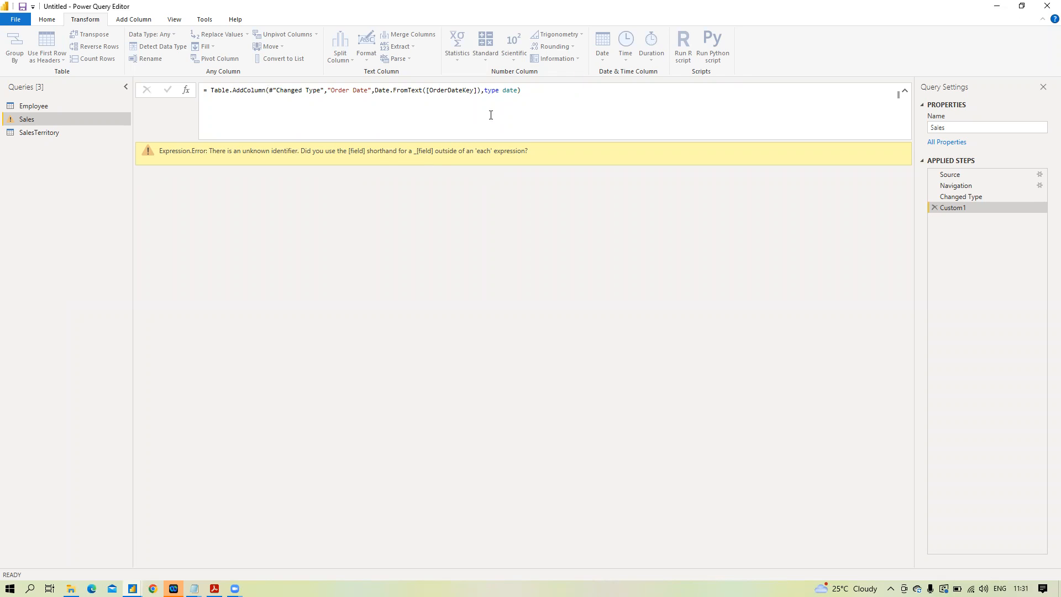
# Step: Insert the each keyword before Date.FromText, following the order date text file, and commit the formula
pyautogui.click(374, 91)
pyautogui.click(168, 91)
pyautogui.moveTo(194, 588)
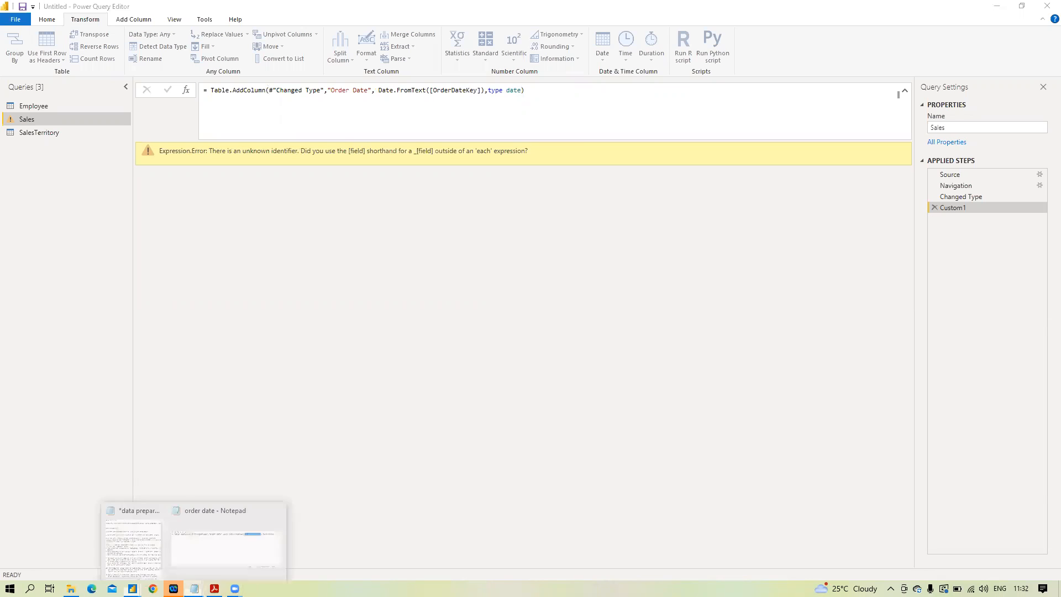
pyautogui.click(231, 553)
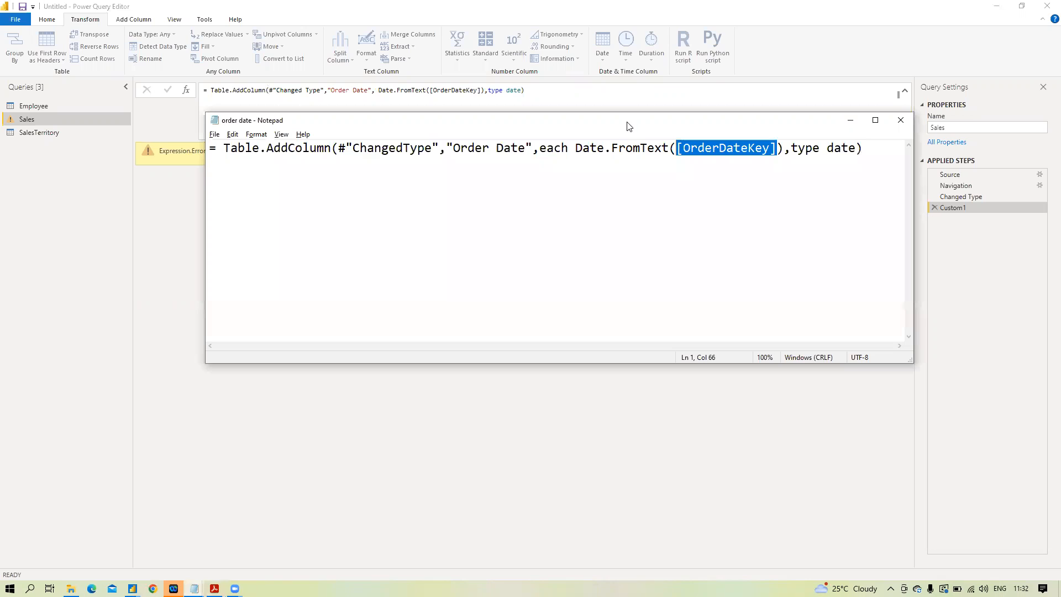
pyautogui.moveTo(628, 125); pyautogui.dragTo(606, 240)
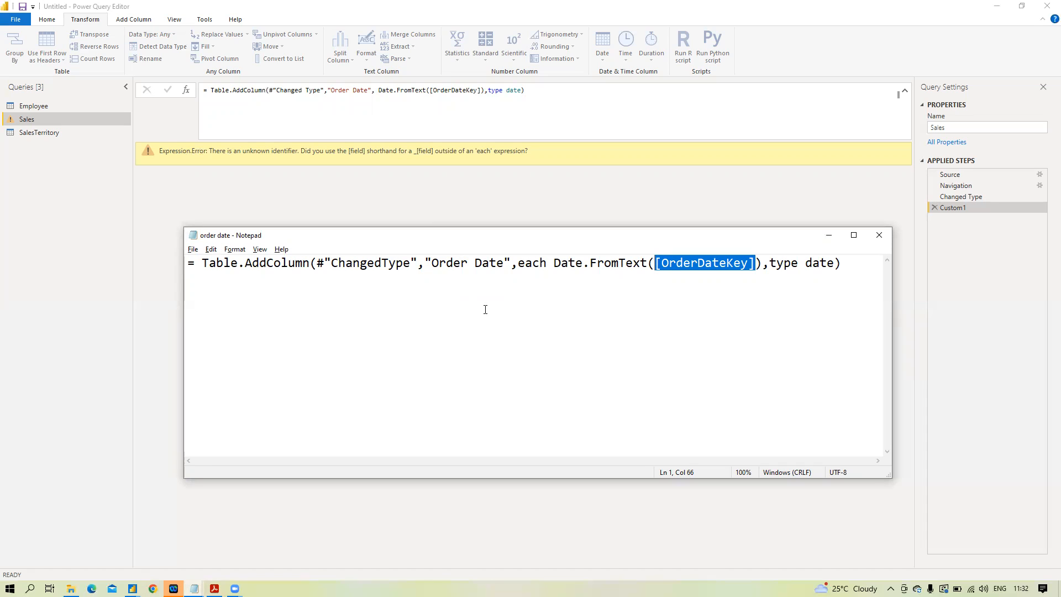
pyautogui.click(376, 89)
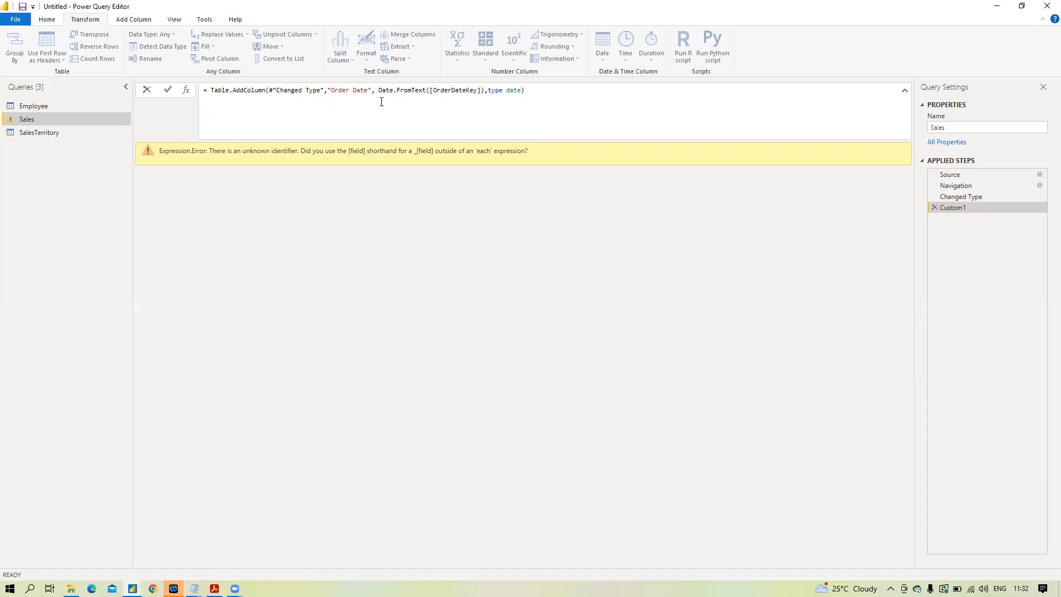
pyautogui.write('eac')
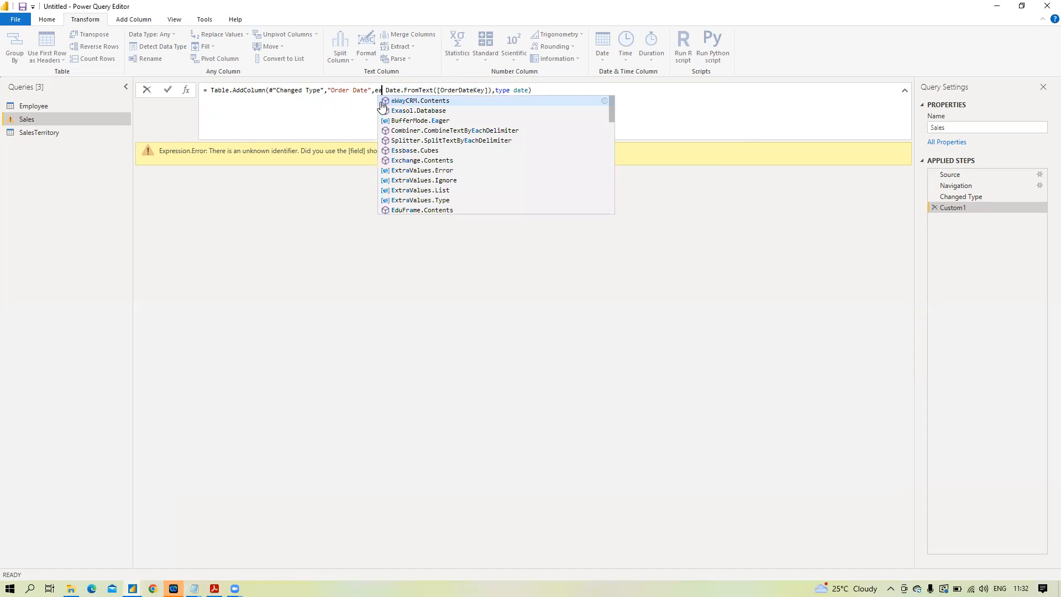
pyautogui.write('h')
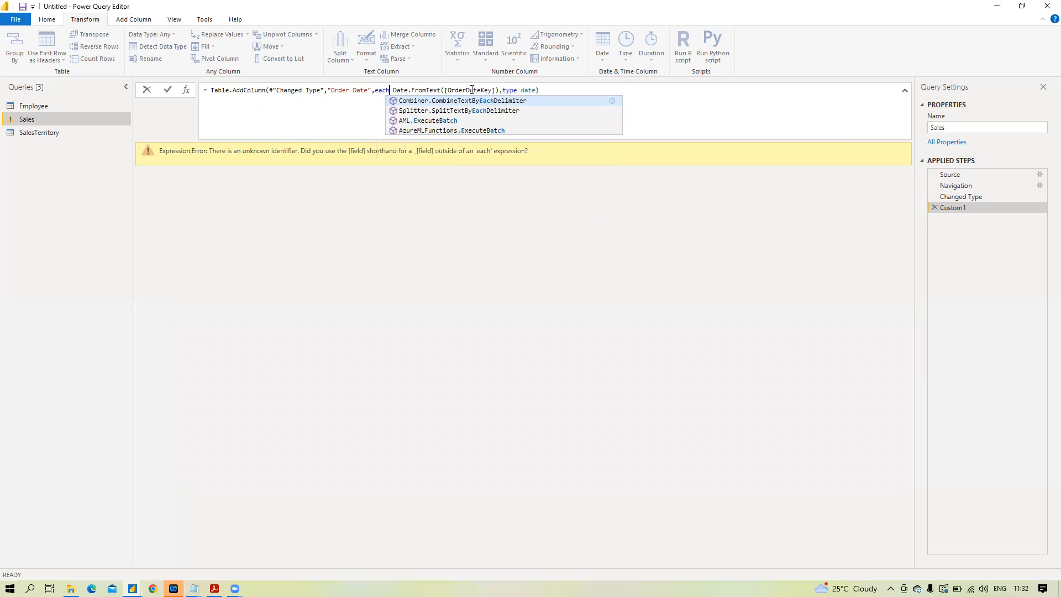
pyautogui.click(169, 91)
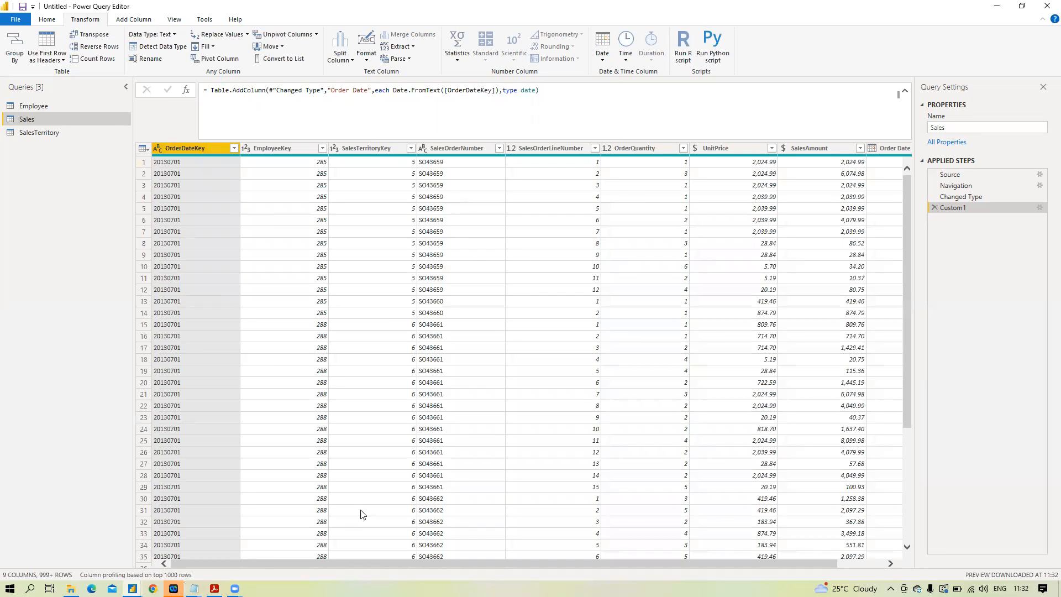
# Step: Move the Order Date column between OrderDateKey and EmployeeKey in the Sales table
pyautogui.moveTo(374, 563); pyautogui.dragTo(421, 563)
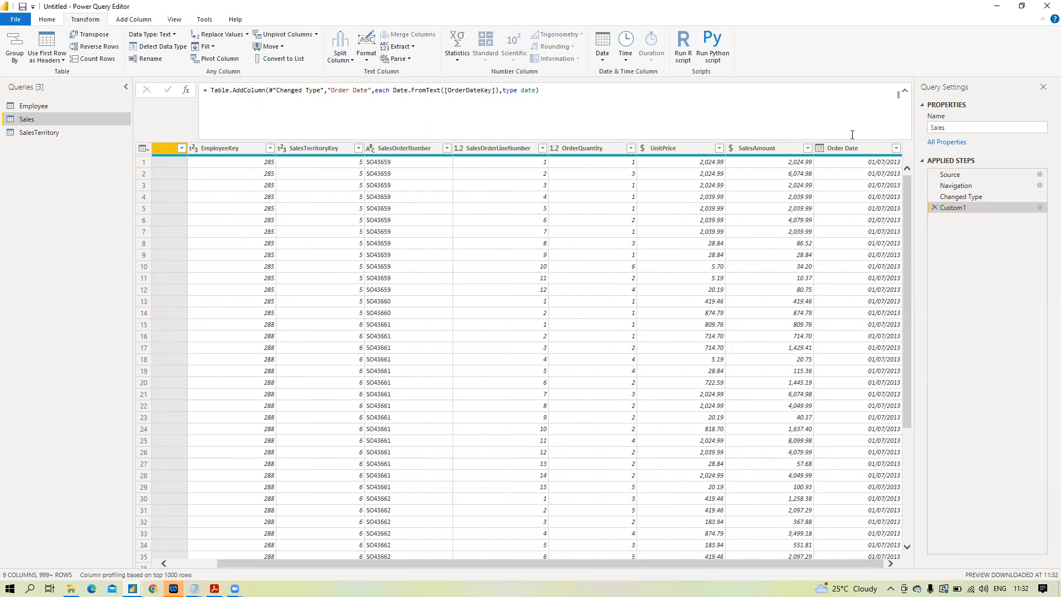
pyautogui.moveTo(851, 153); pyautogui.dragTo(283, 147)
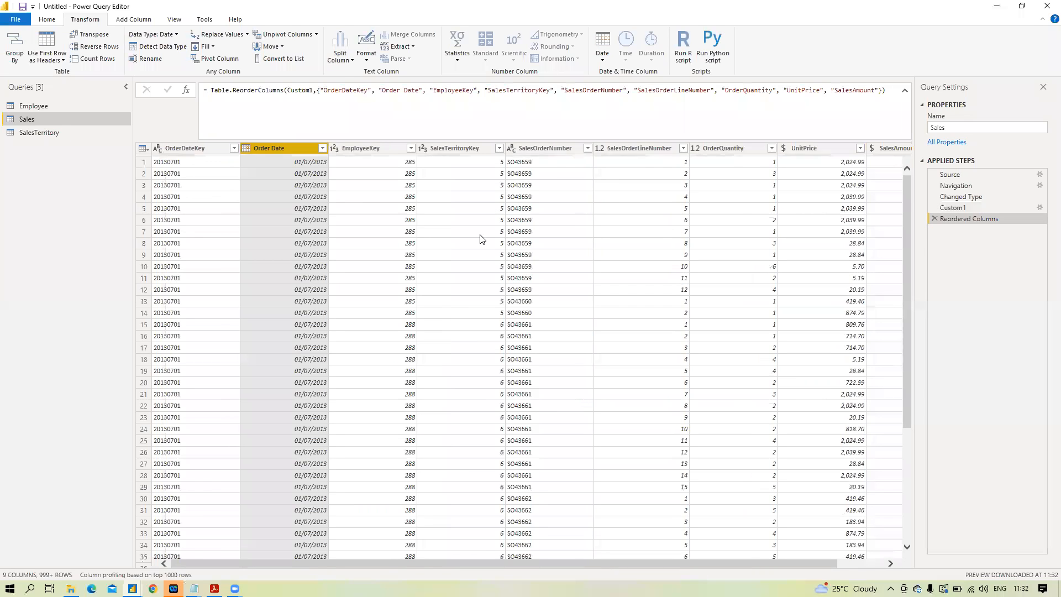
# Step: Rename the Custom1 applied step as Create Order Date in its step properties
pyautogui.rightClick(954, 210)
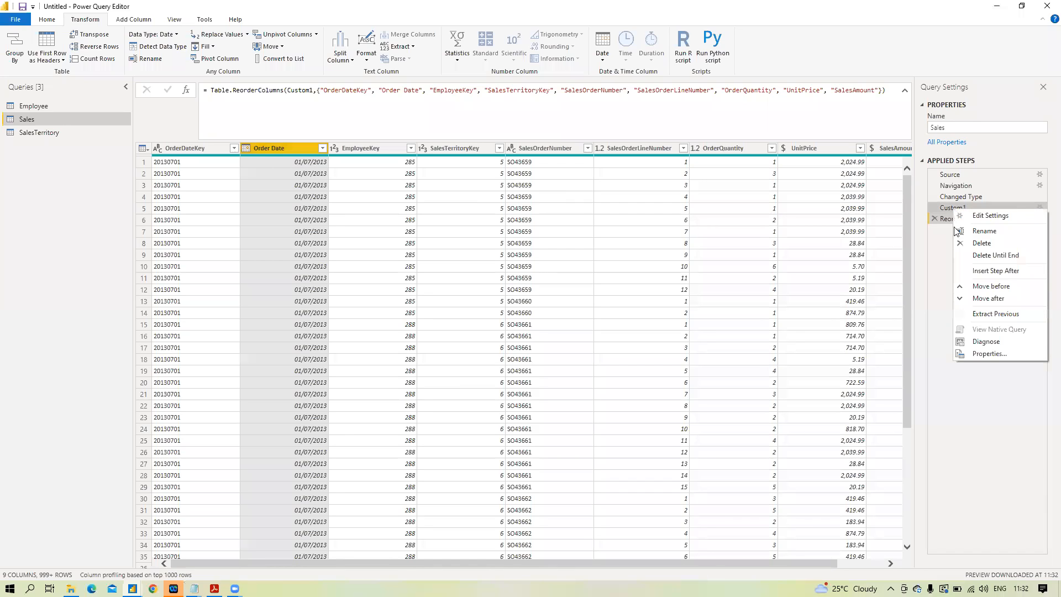
pyautogui.click(981, 354)
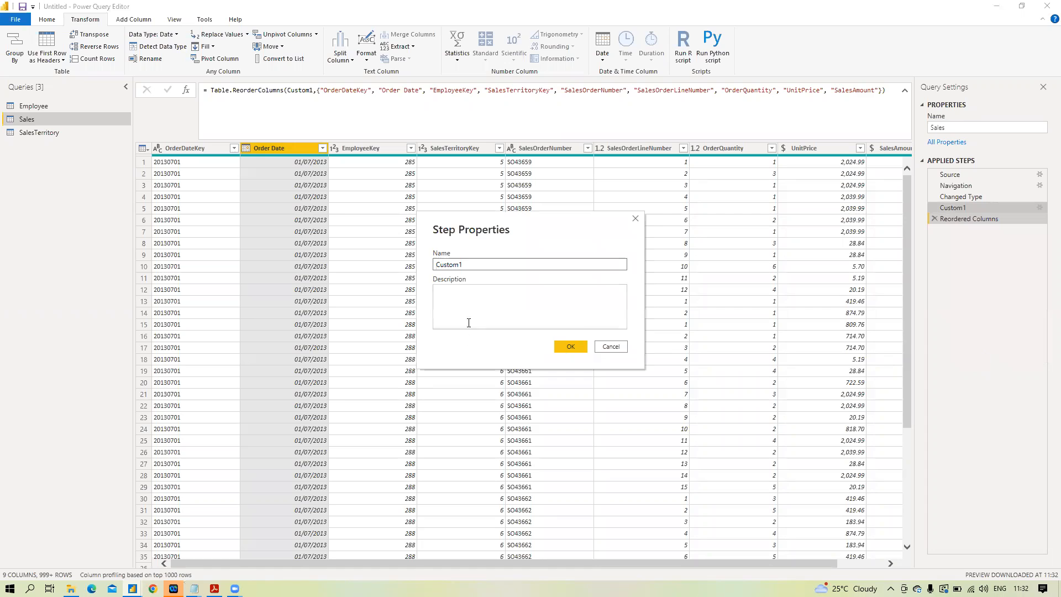
pyautogui.doubleClick(469, 265)
pyautogui.write('Create Order ate')
pyautogui.click(481, 304)
pyautogui.click(477, 264)
pyautogui.write('Date')
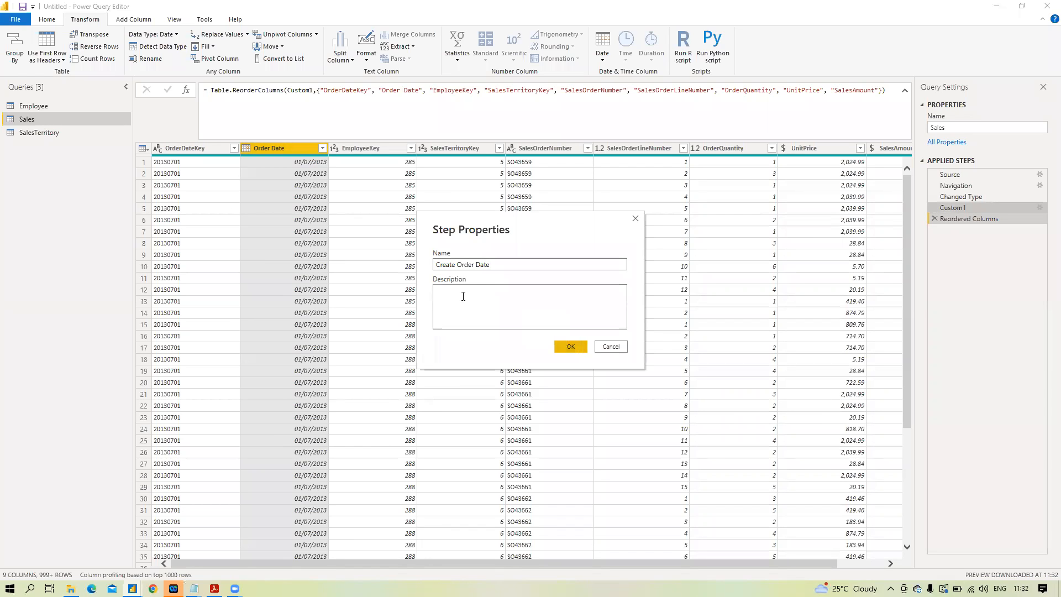
pyautogui.click(579, 348)
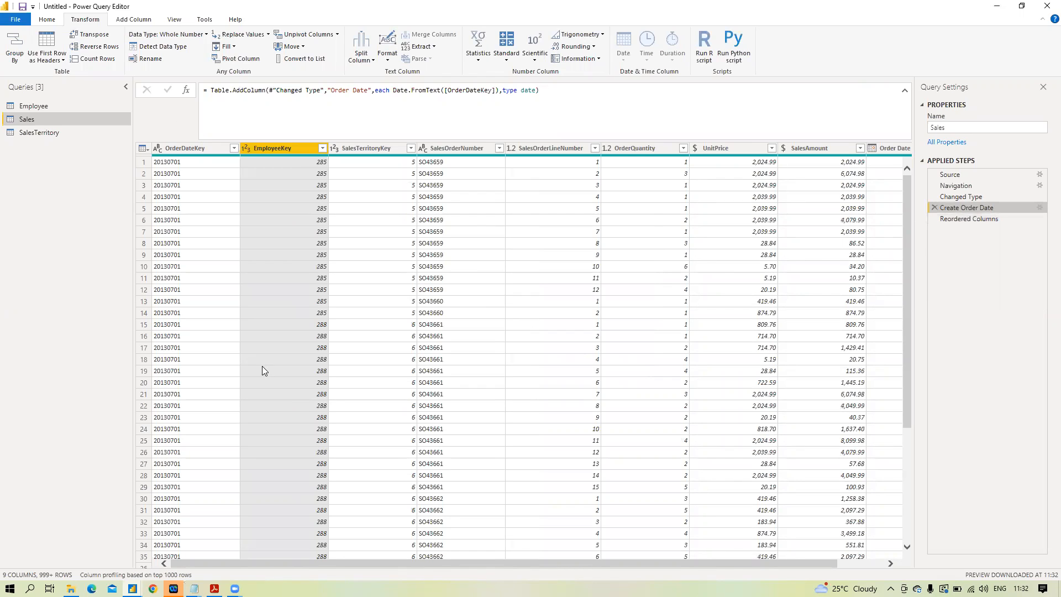
# Step: Review the Order Date column in Sales and read the data preparation notes for the next task
pyautogui.moveTo(338, 560); pyautogui.dragTo(762, 572)
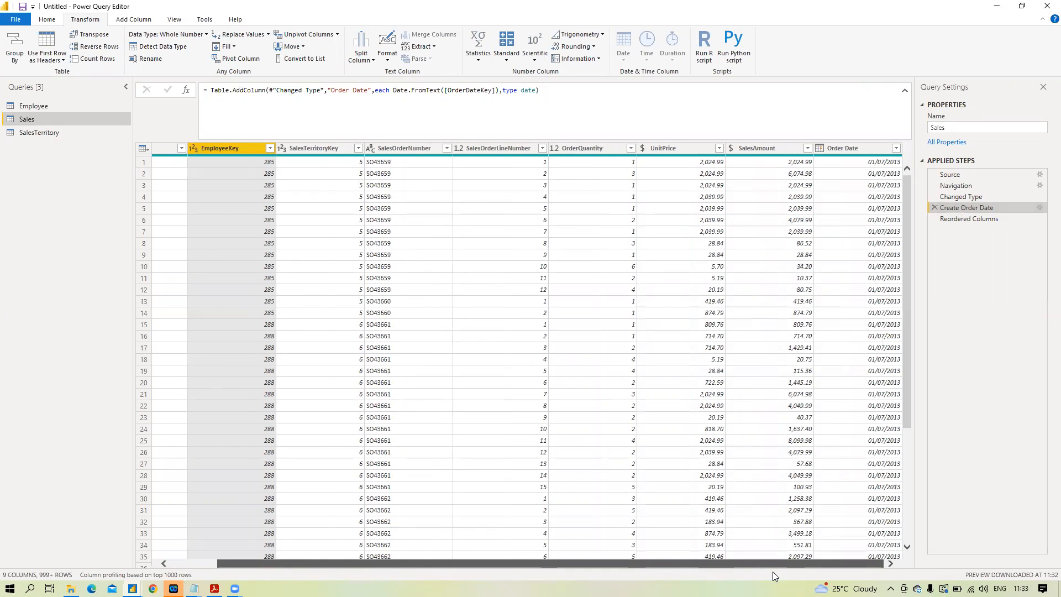
pyautogui.click(858, 153)
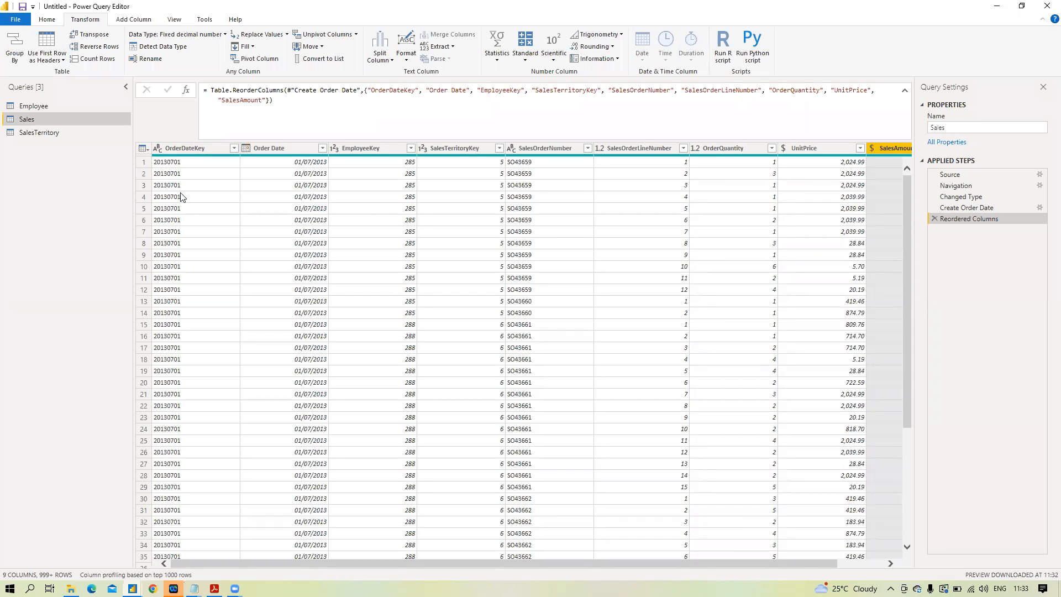
pyautogui.moveTo(291, 151); pyautogui.dragTo(376, 152)
pyautogui.moveTo(194, 589)
pyautogui.click(134, 539)
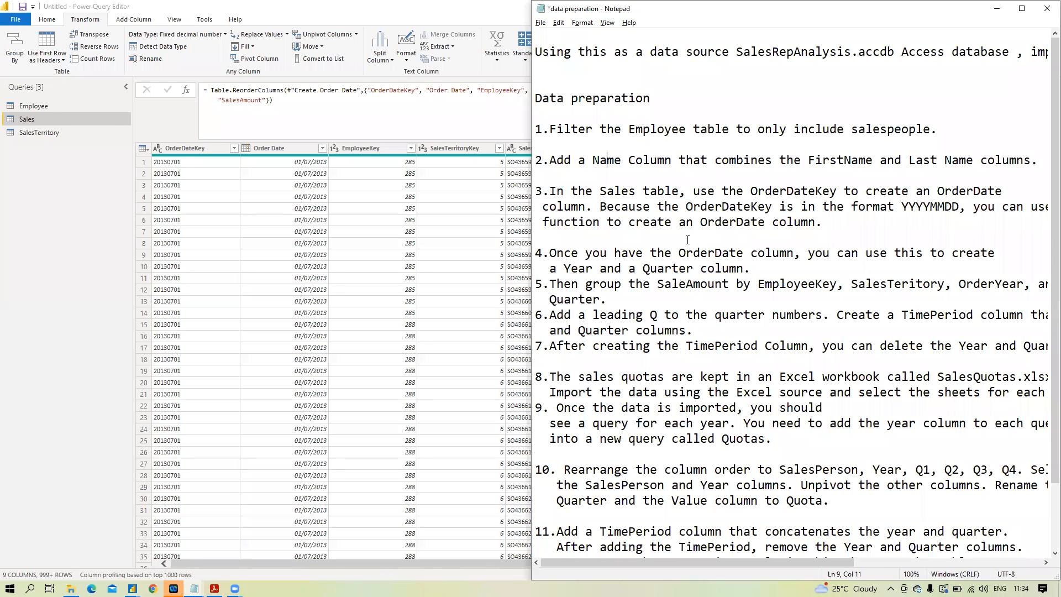
pyautogui.click(998, 10)
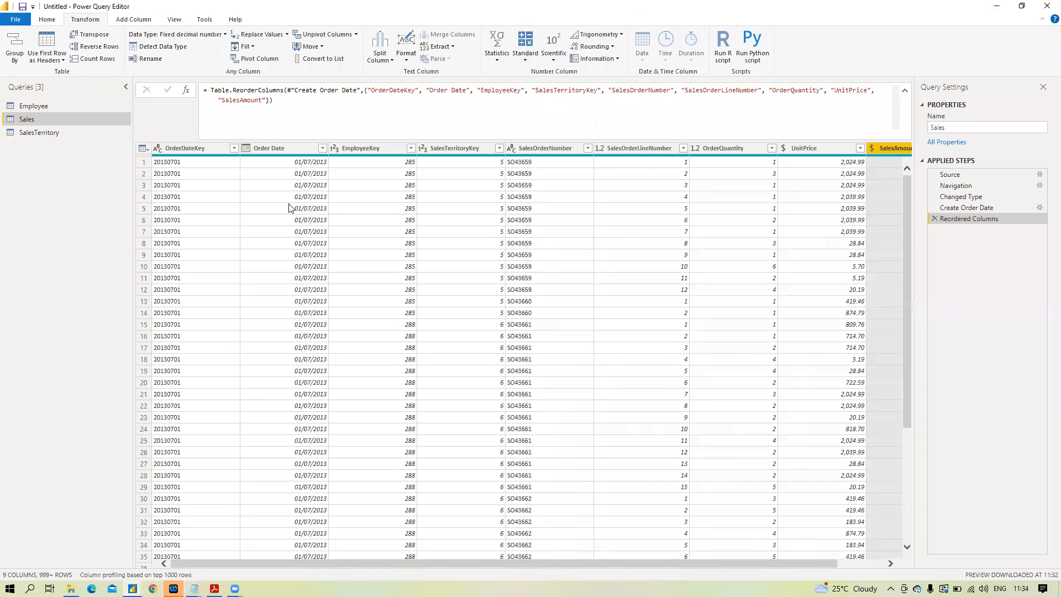
# Step: Add a Year column extracted from the Order Date column in the Sales table
pyautogui.click(298, 149)
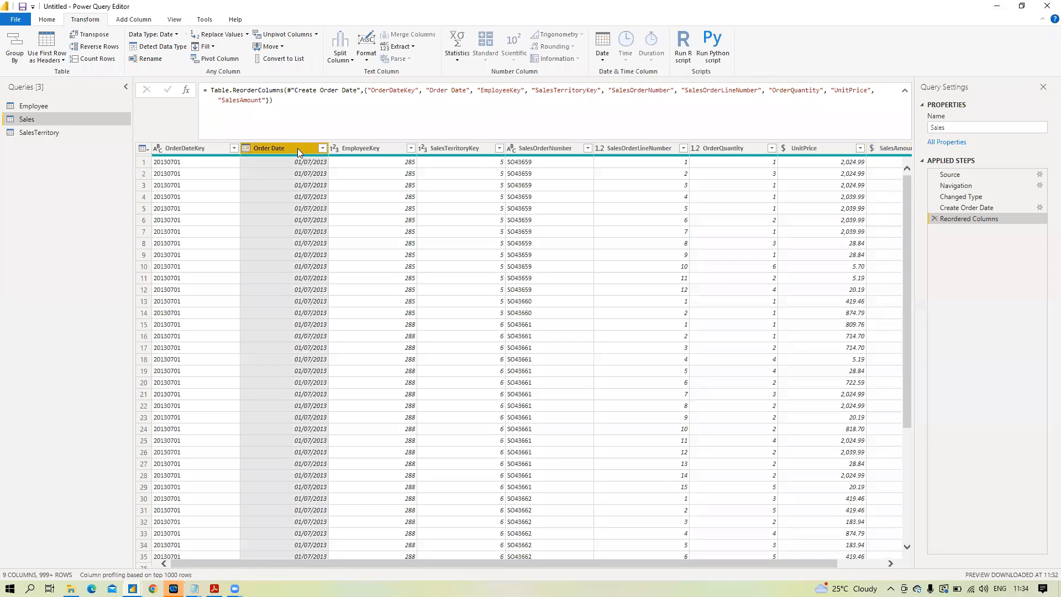
pyautogui.click(135, 20)
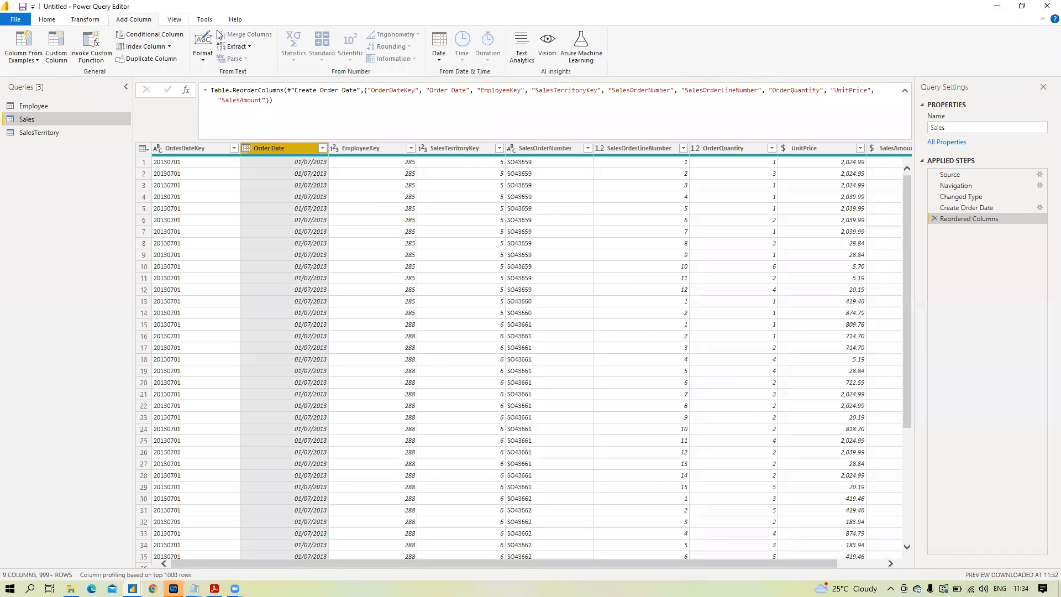
pyautogui.click(439, 60)
pyautogui.moveTo(458, 110)
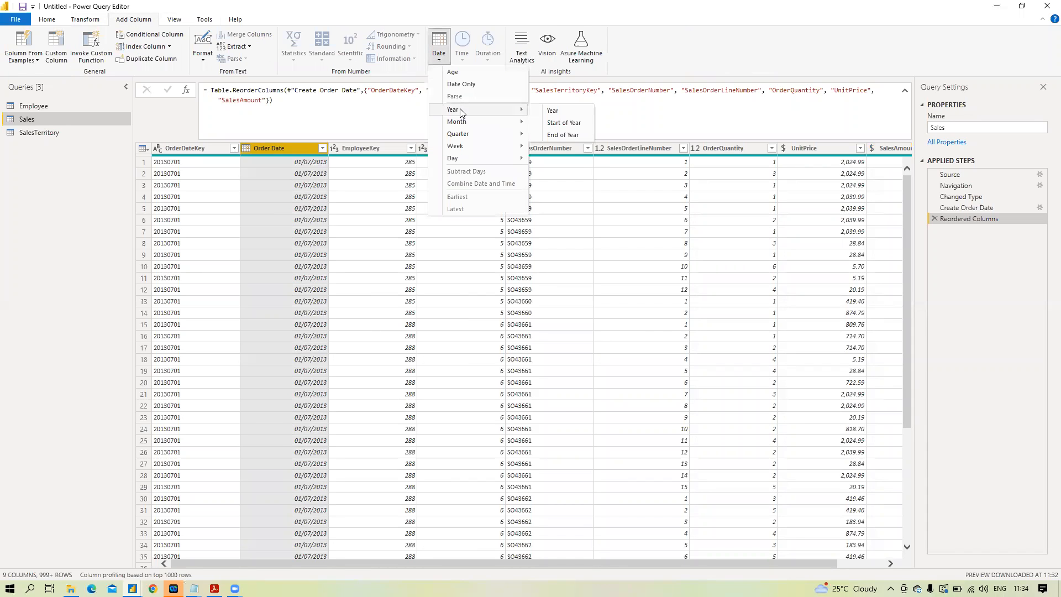
pyautogui.click(553, 110)
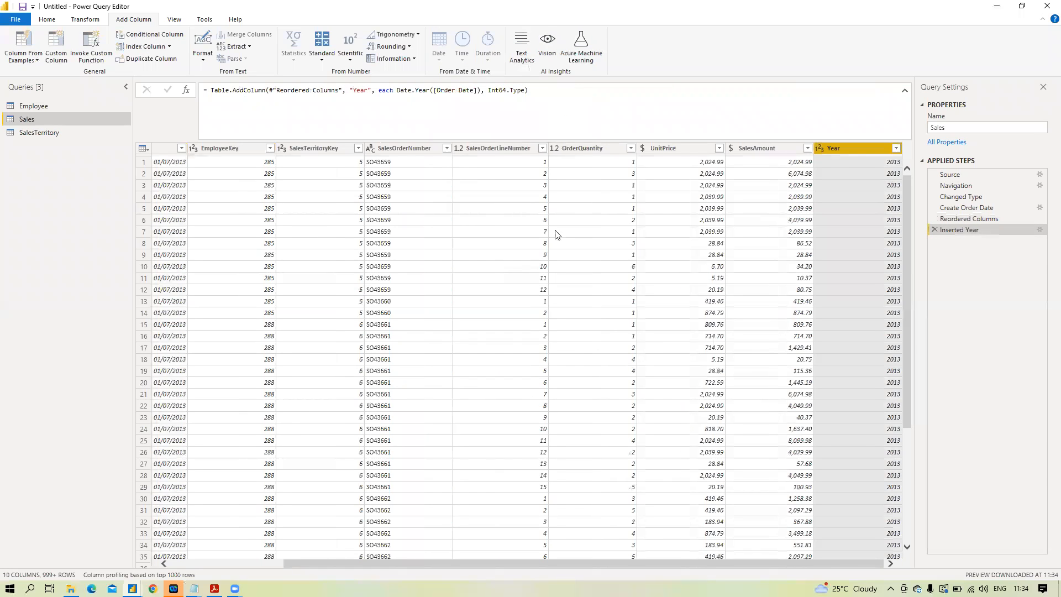
# Step: Add a Quarter of Year column extracted from the Order Date column in the Sales table
pyautogui.moveTo(462, 562); pyautogui.dragTo(348, 565)
pyautogui.click(284, 148)
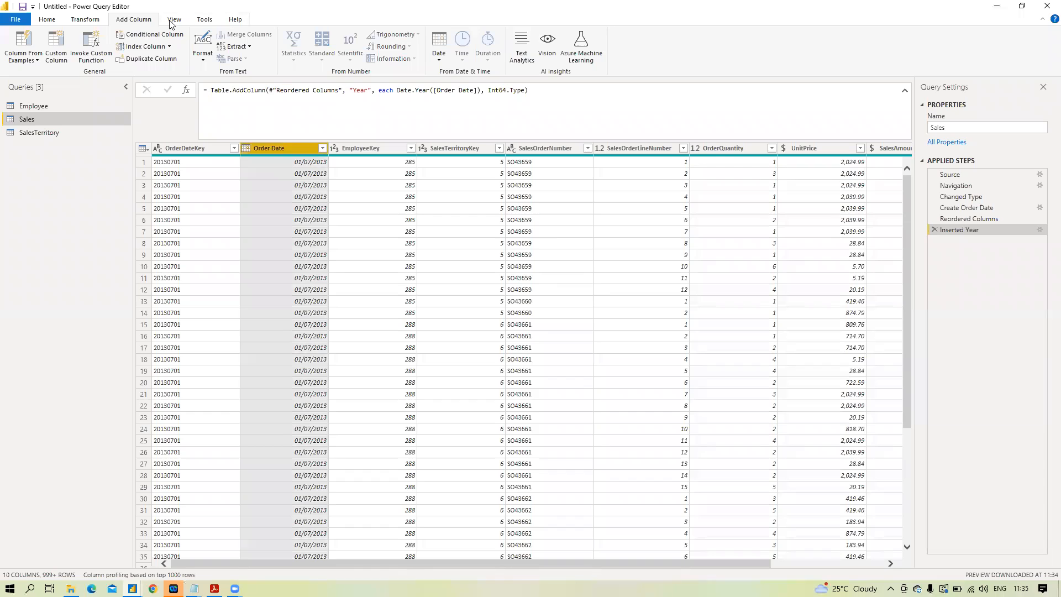
pyautogui.click(440, 55)
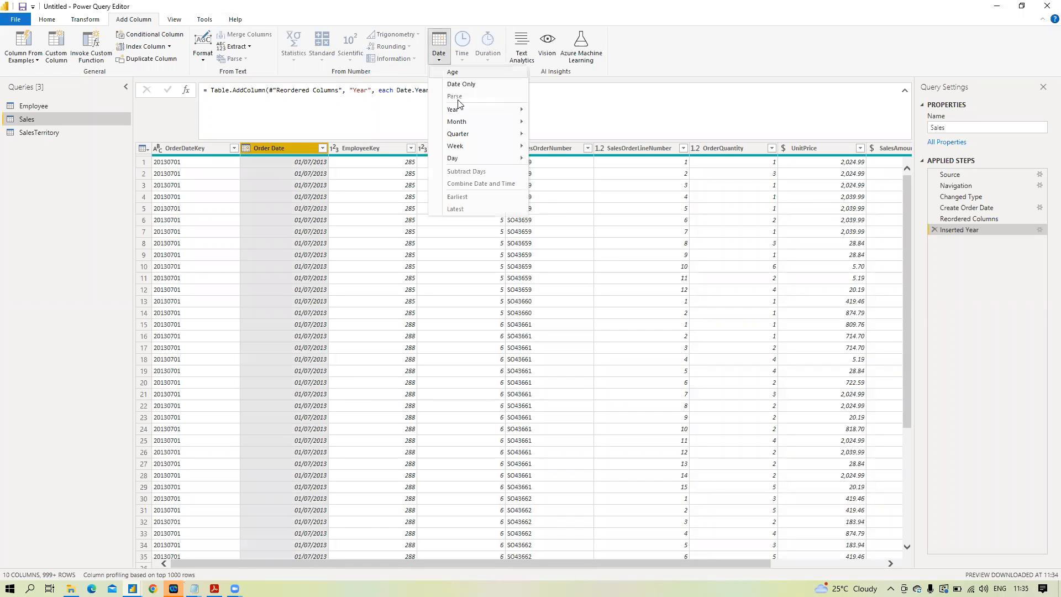
pyautogui.moveTo(470, 133)
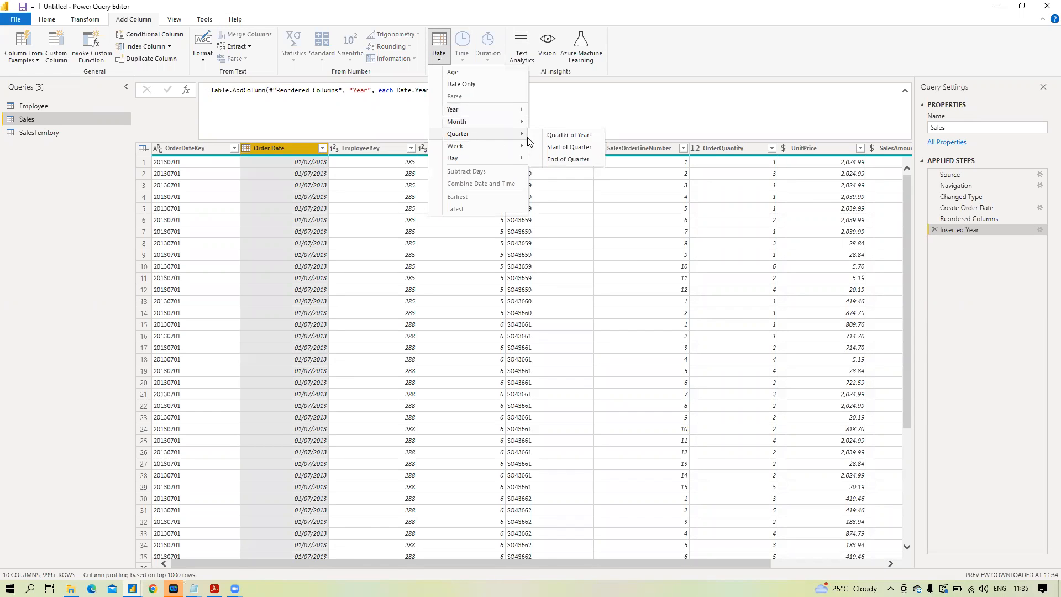
pyautogui.click(586, 141)
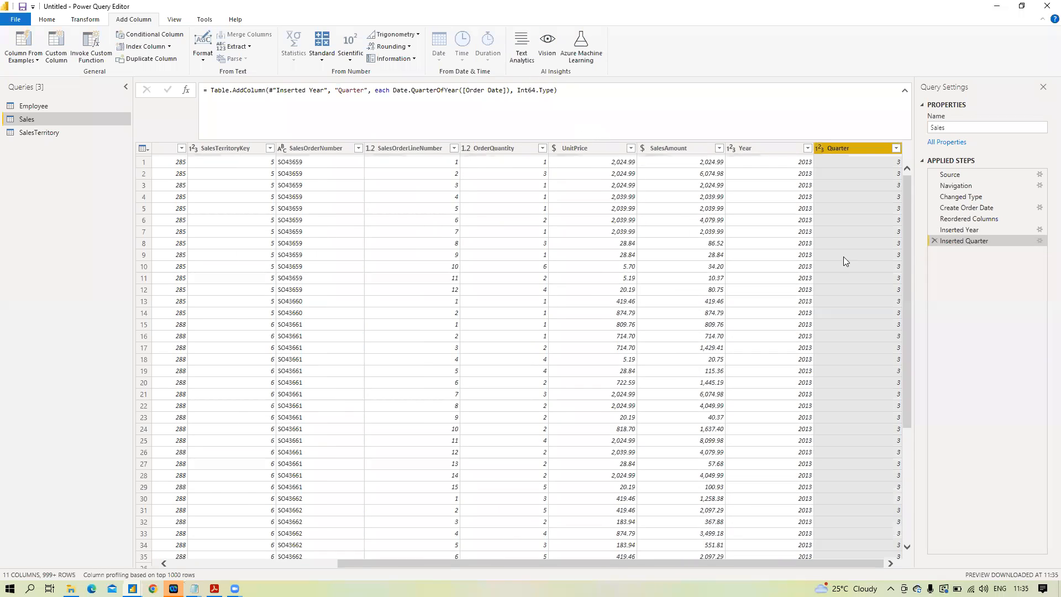
# Step: Move the Year column directly after Order Date in the Sales table
pyautogui.moveTo(772, 158); pyautogui.dragTo(245, 142)
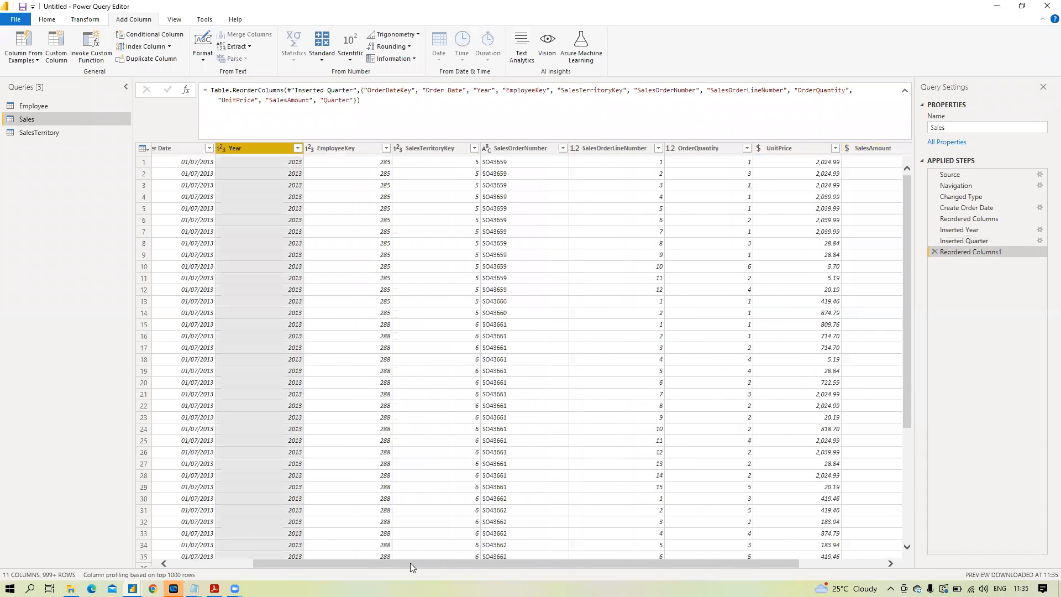
# Step: Move the Quarter column directly after Year in the Sales table
pyautogui.moveTo(410, 563); pyautogui.dragTo(646, 568)
pyautogui.moveTo(849, 144); pyautogui.dragTo(238, 155)
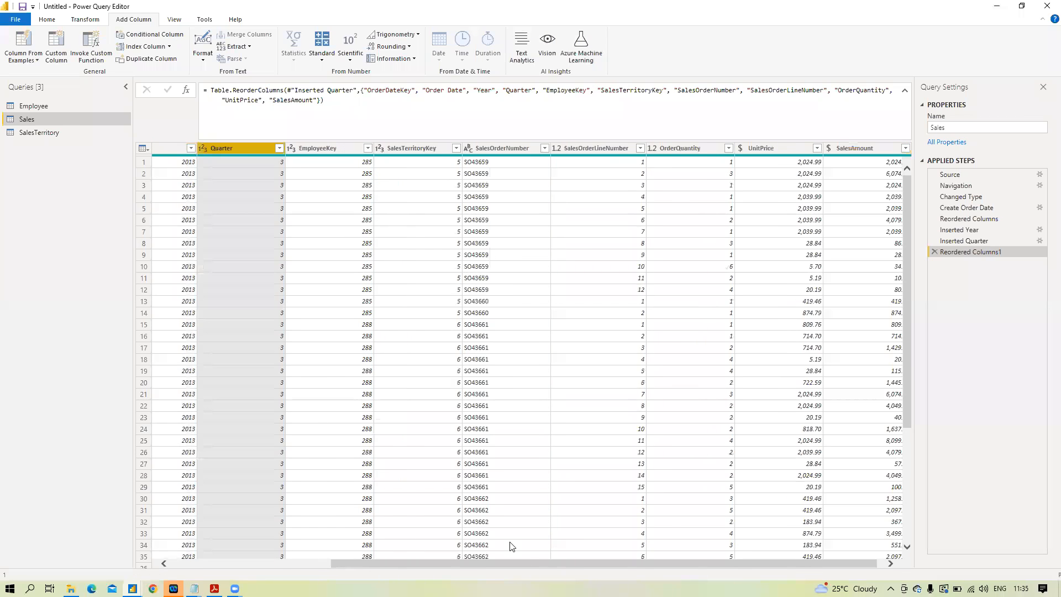
pyautogui.moveTo(469, 567); pyautogui.dragTo(298, 558)
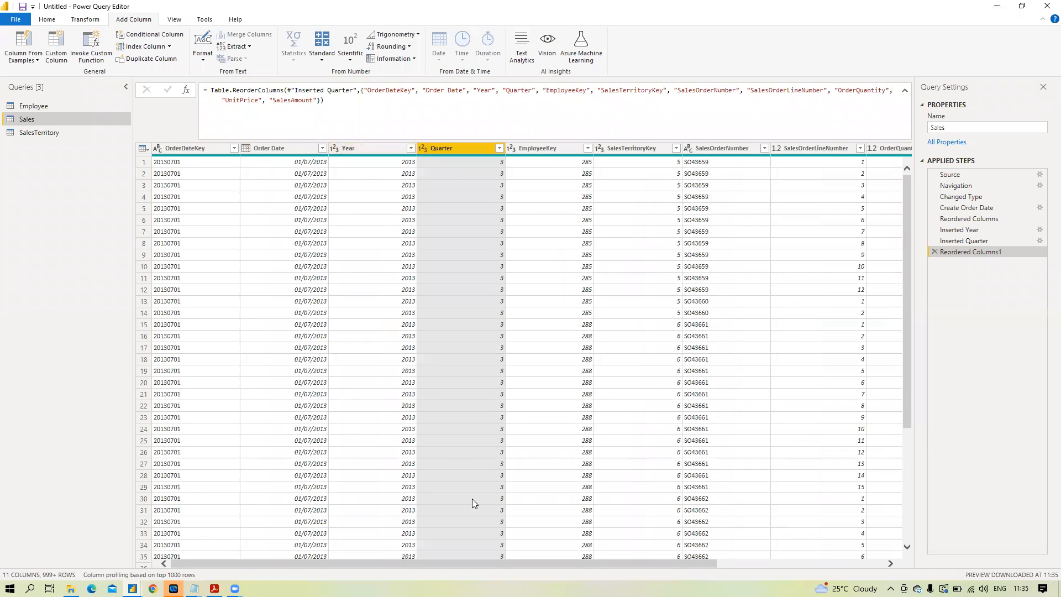
# Step: Check the grouping task in the data preparation notes, then open Group By for Sales on Year, Quarter, EmployeeKey and SalesTerritoryKey
pyautogui.moveTo(194, 588)
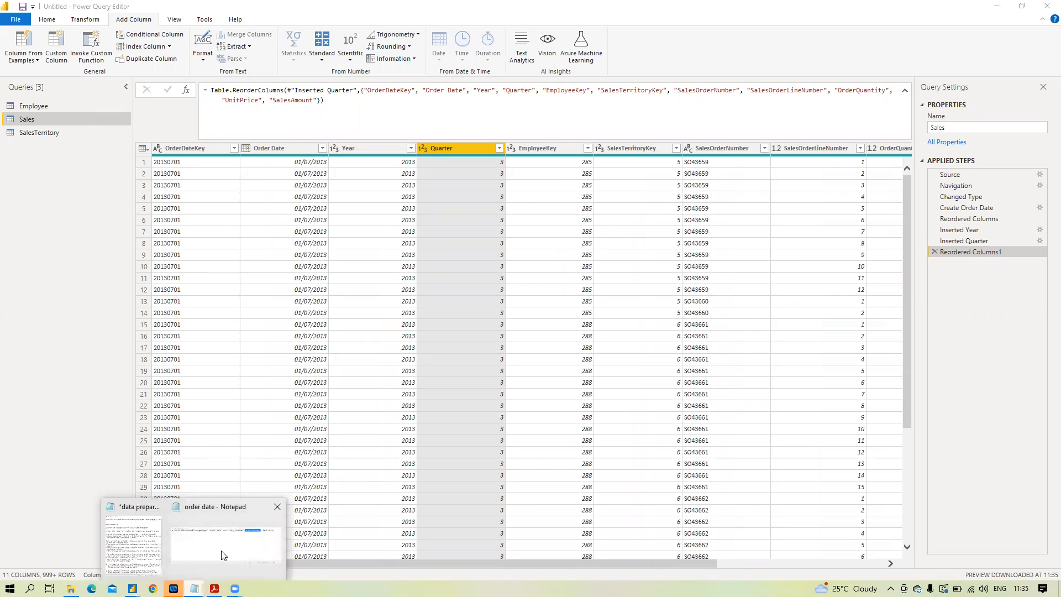
pyautogui.click(144, 557)
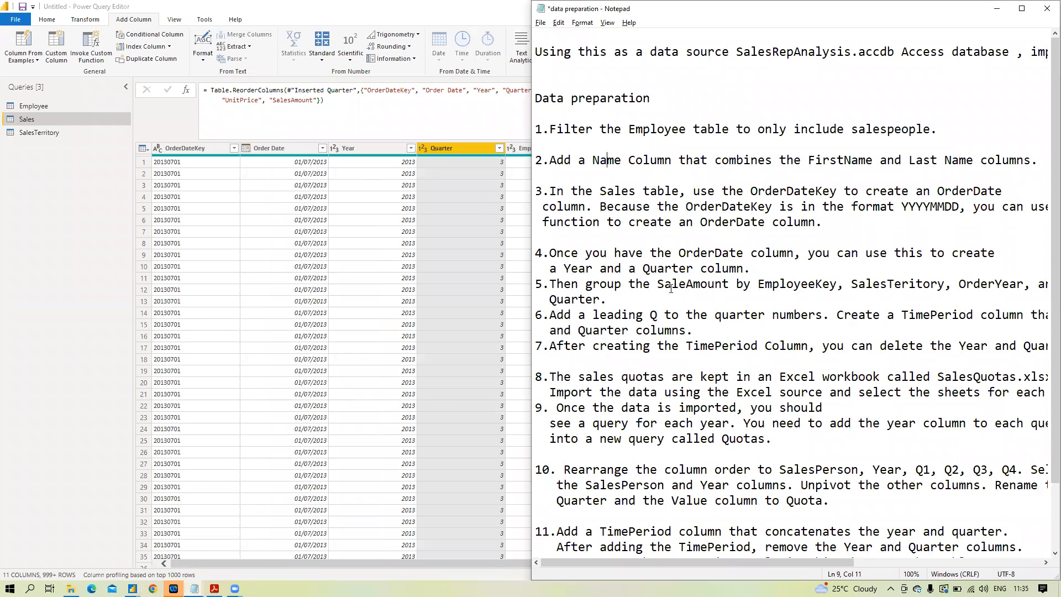
pyautogui.click(1021, 8)
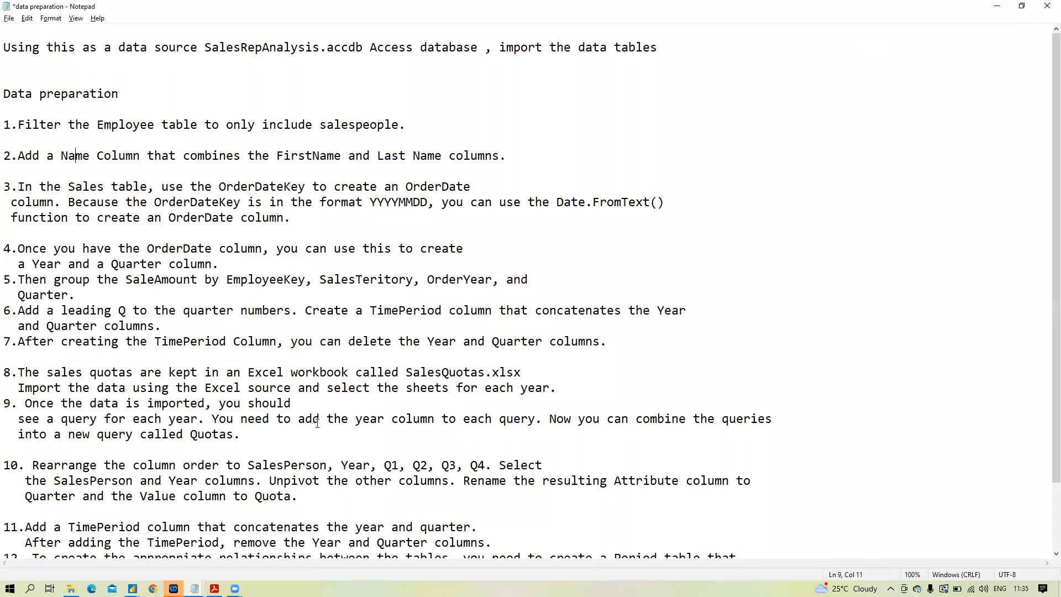
pyautogui.click(997, 6)
pyautogui.click(562, 148)
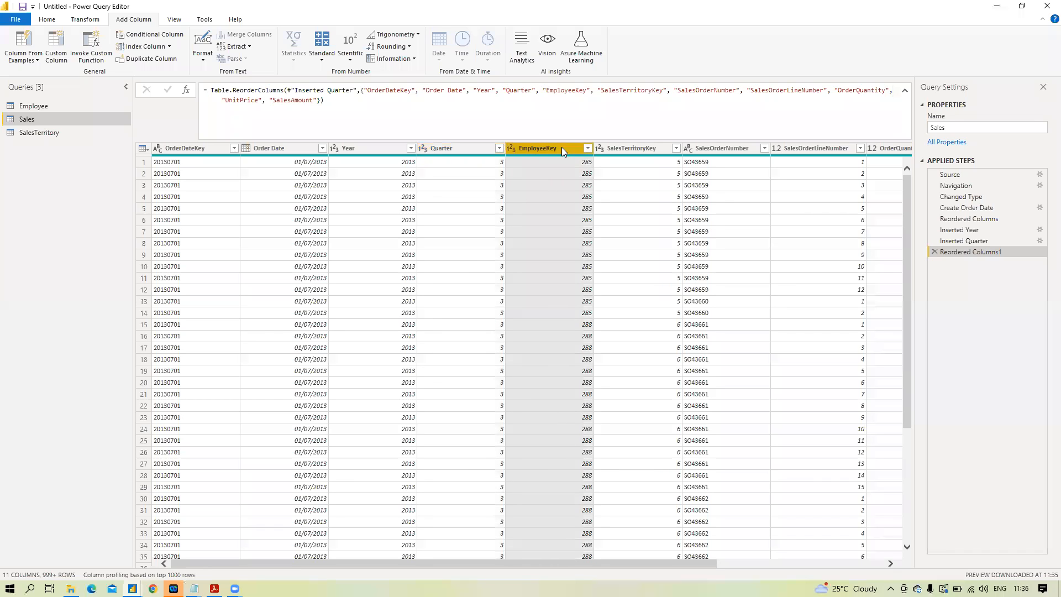
pyautogui.keyDown('ctrl'); pyautogui.click(636, 145); pyautogui.keyUp('ctrl')
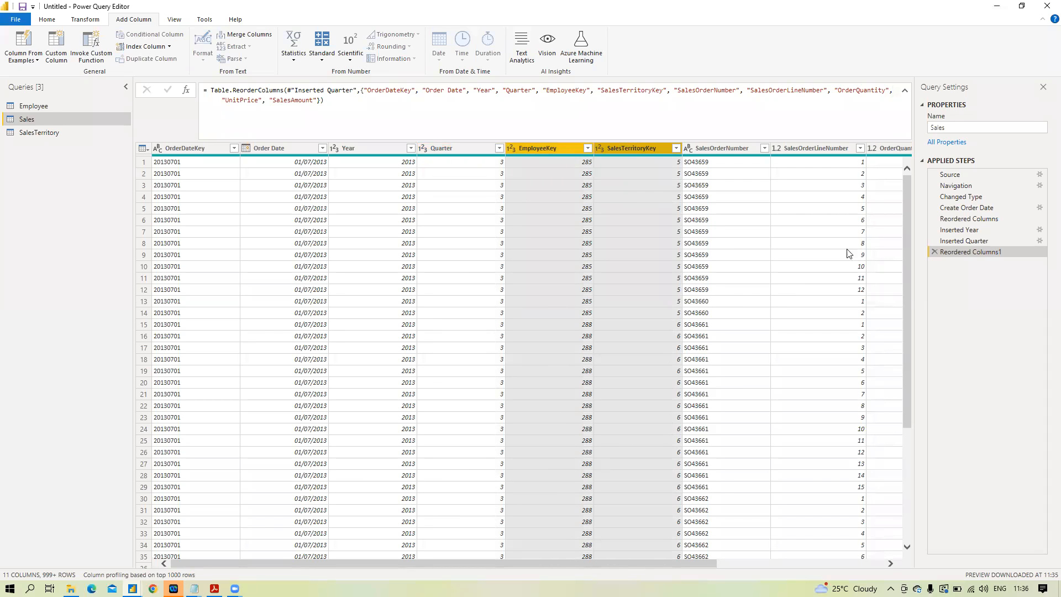
pyautogui.moveTo(628, 560); pyautogui.dragTo(447, 564)
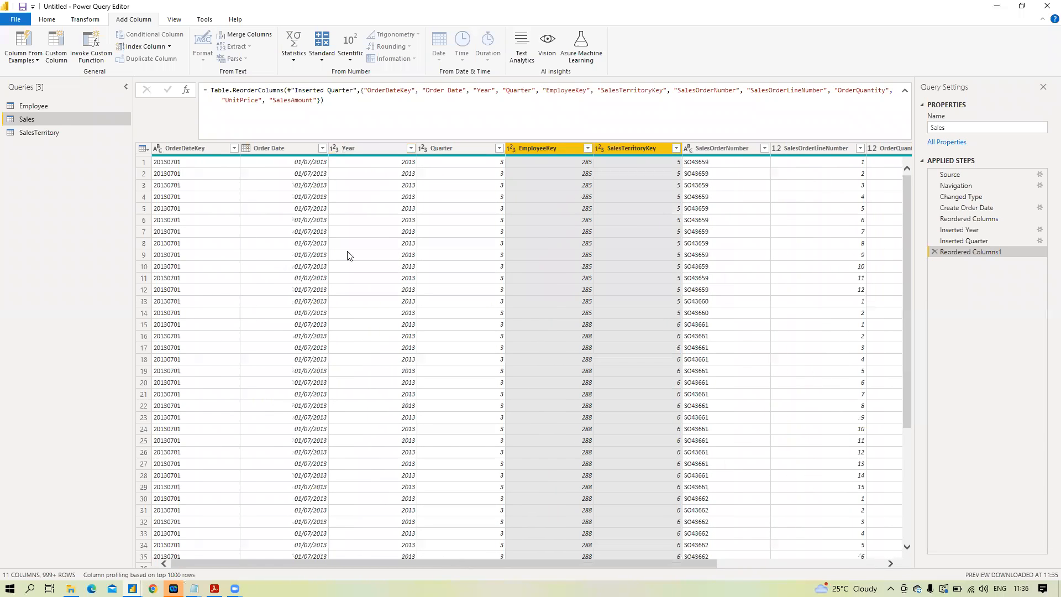
pyautogui.click(391, 147)
pyautogui.keyDown('ctrl'); pyautogui.click(449, 149); pyautogui.keyUp('ctrl')
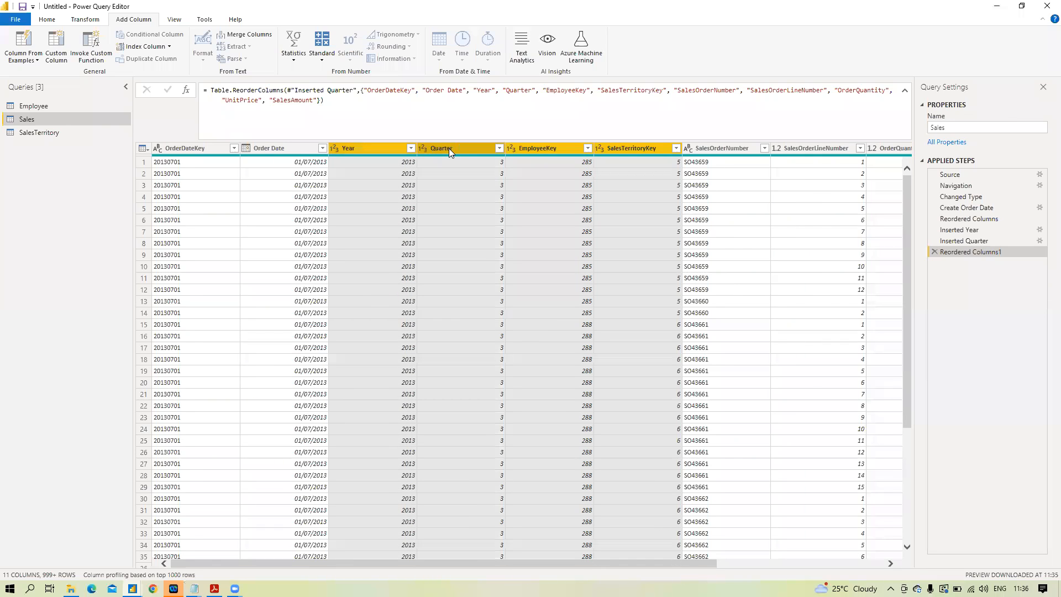
pyautogui.click(85, 20)
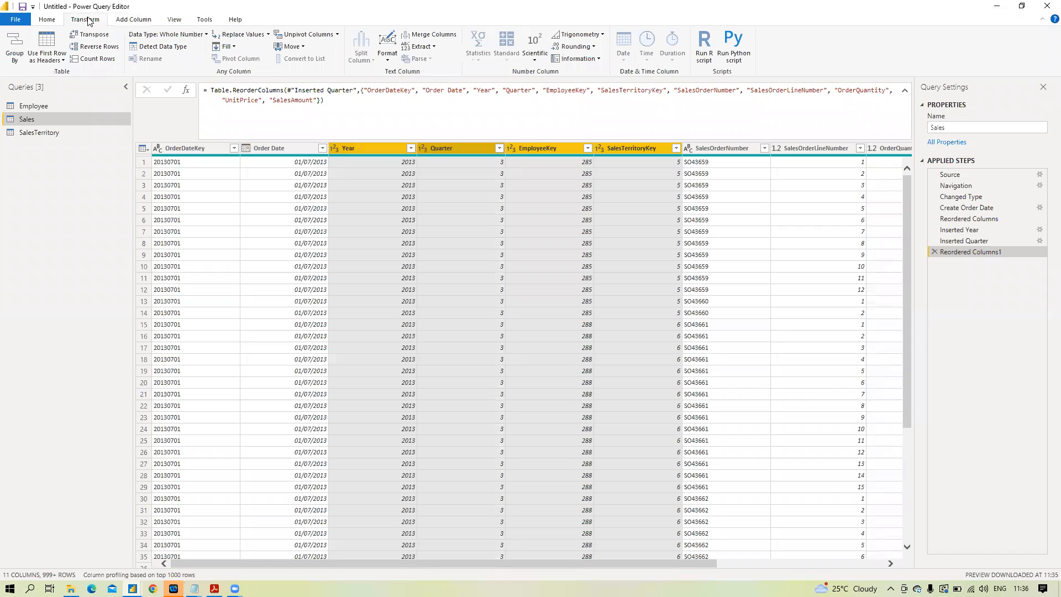
pyautogui.click(14, 48)
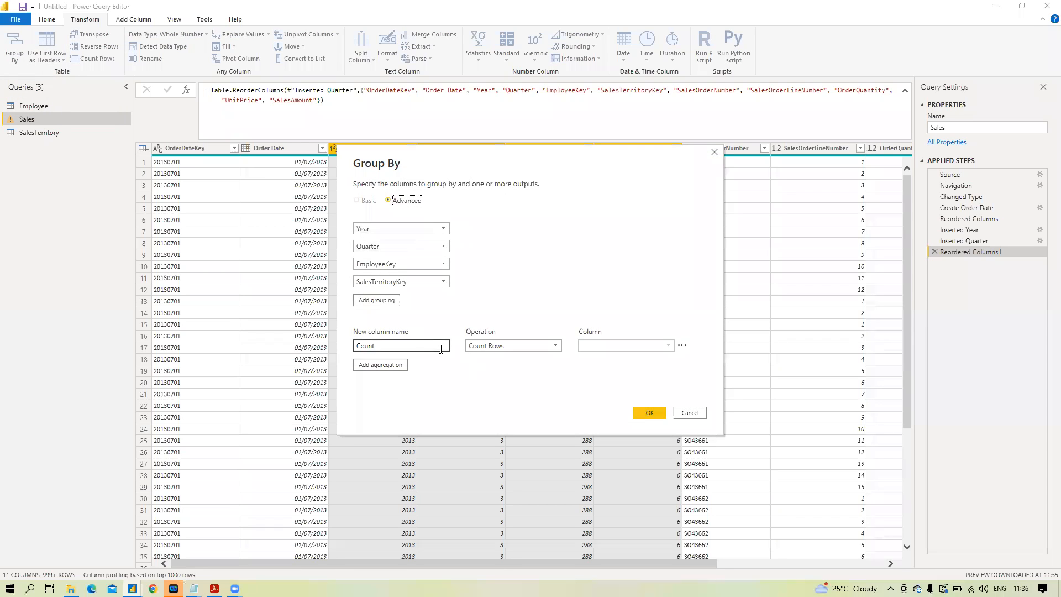
# Step: Name the aggregated column SUM OF SALES in the grouping settings, consulting the data preparation notes
pyautogui.click(423, 345)
pyautogui.moveTo(194, 587)
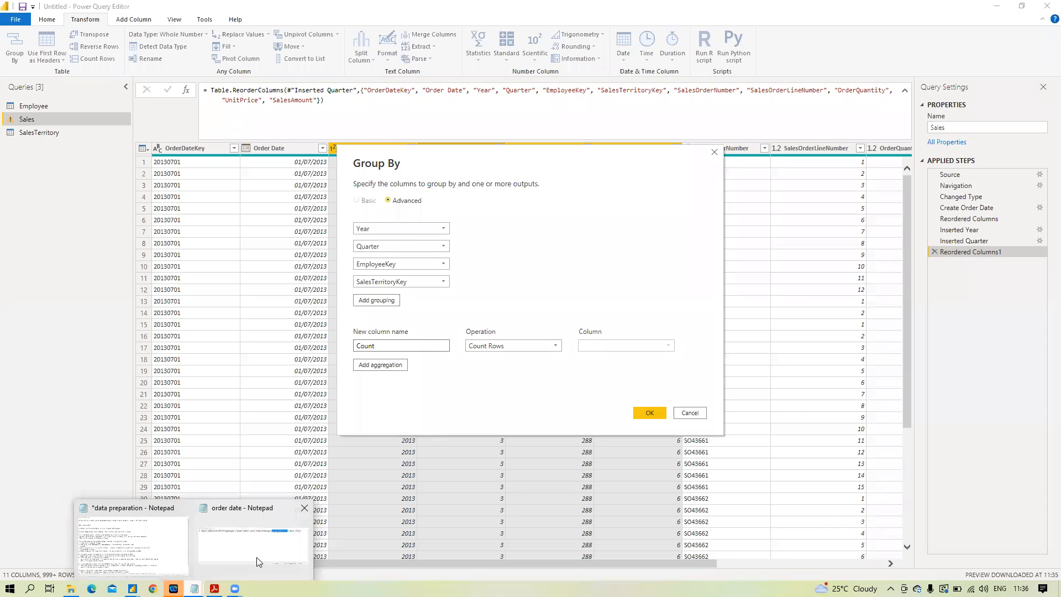
pyautogui.click(257, 562)
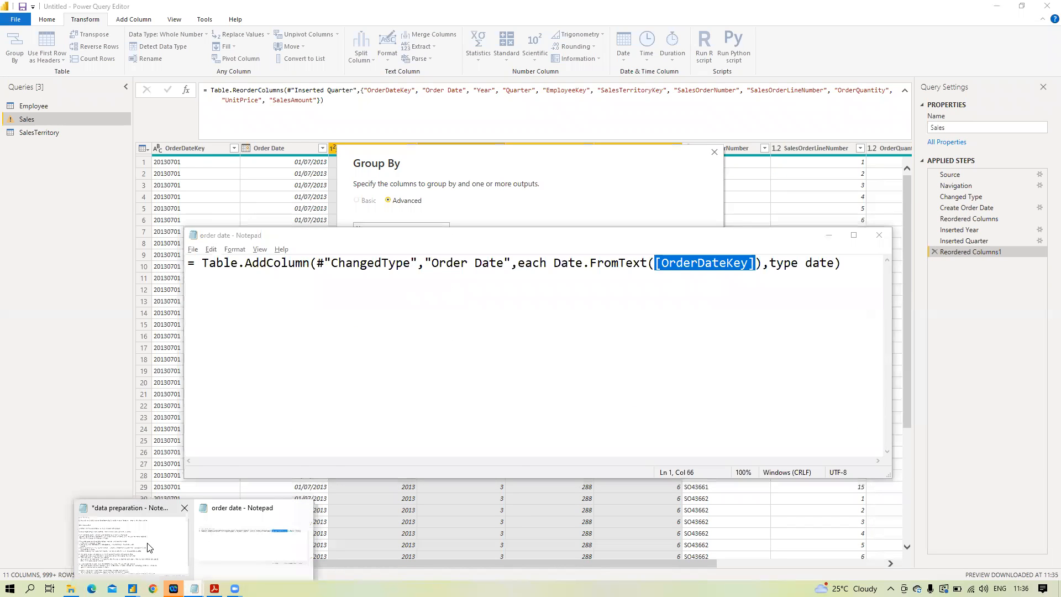
pyautogui.click(149, 547)
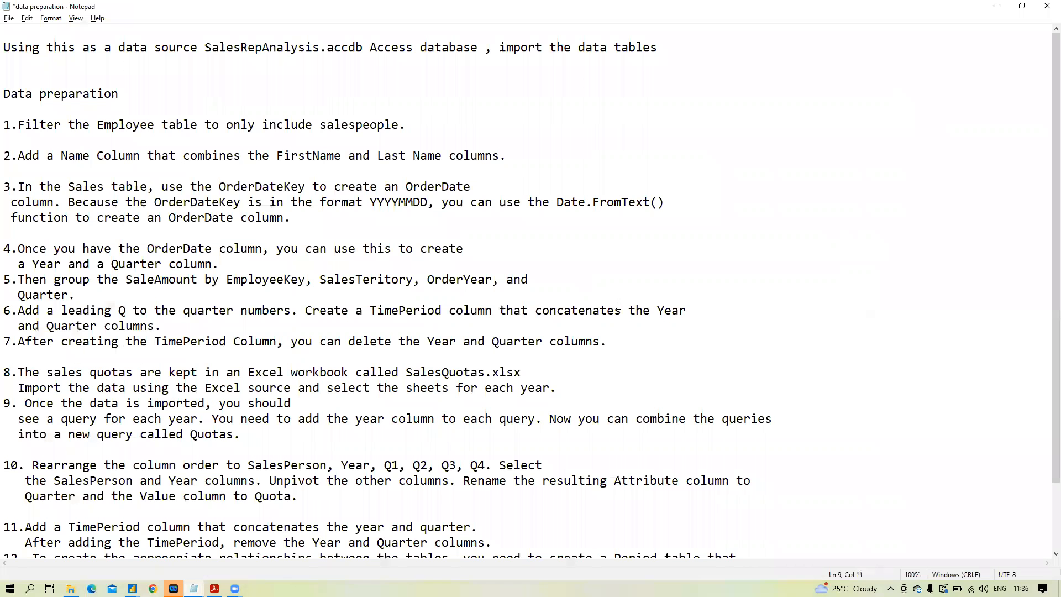
pyautogui.click(997, 6)
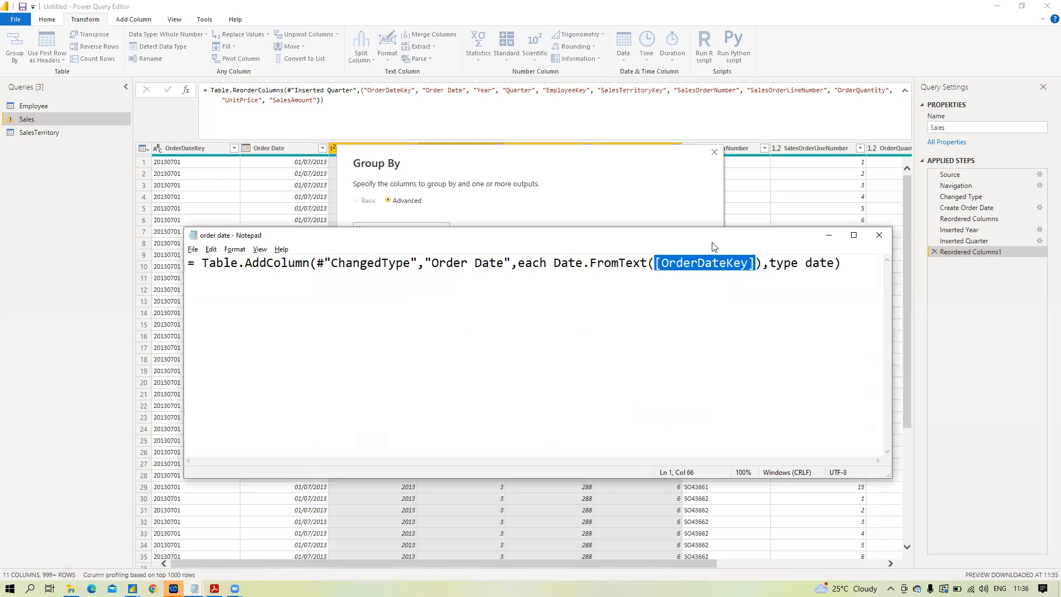
pyautogui.click(828, 235)
pyautogui.moveTo(375, 345); pyautogui.dragTo(306, 349)
pyautogui.write('SUM OF')
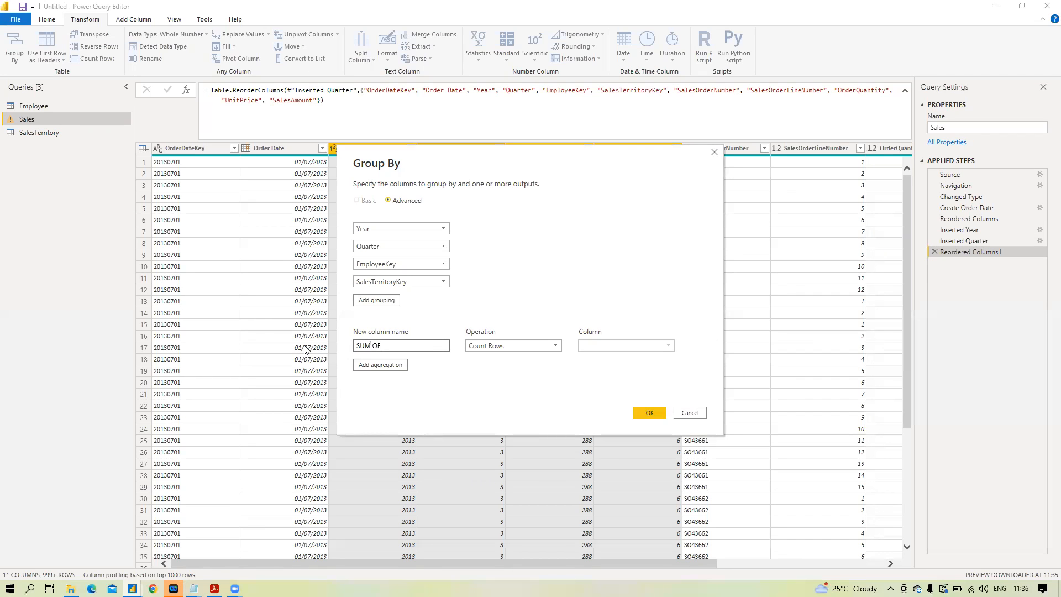
pyautogui.write(' SALES')
# Step: Set the aggregation to Sum of the SalesAmount column and apply the grouping to Sales
pyautogui.click(554, 345)
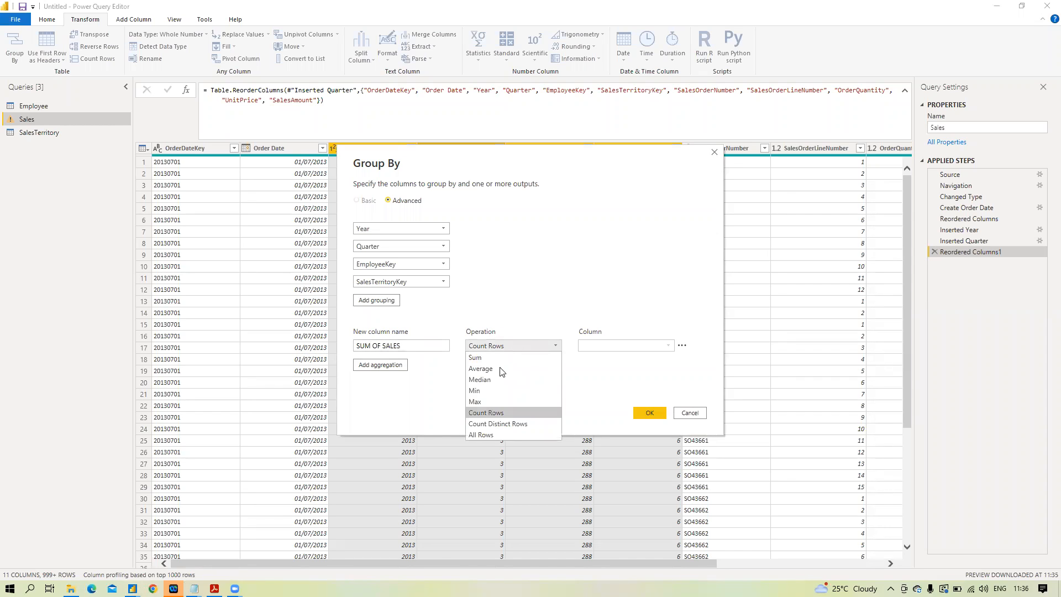
pyautogui.click(495, 359)
pyautogui.click(646, 345)
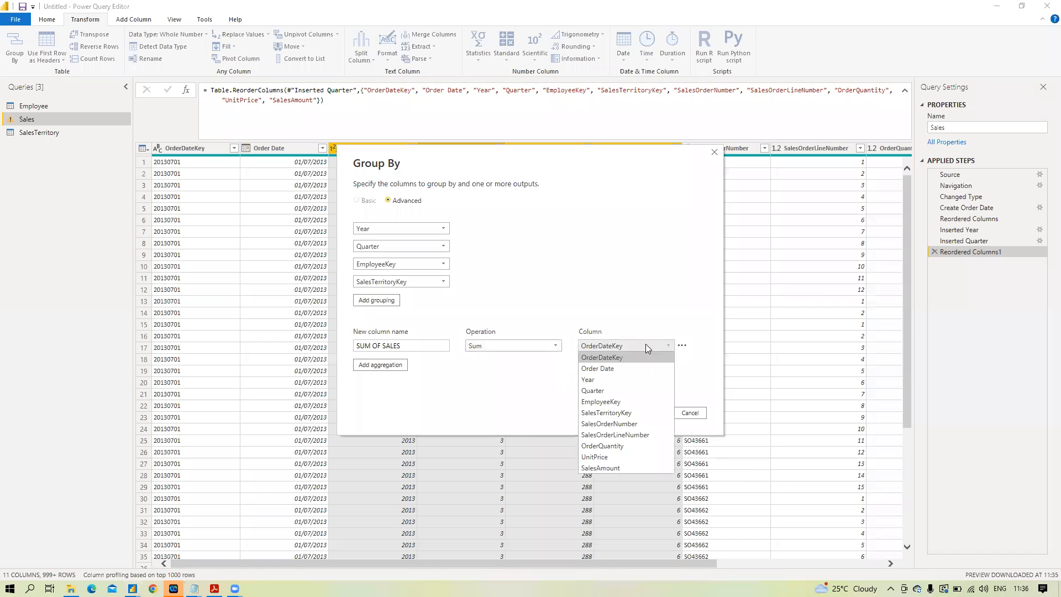
pyautogui.click(627, 469)
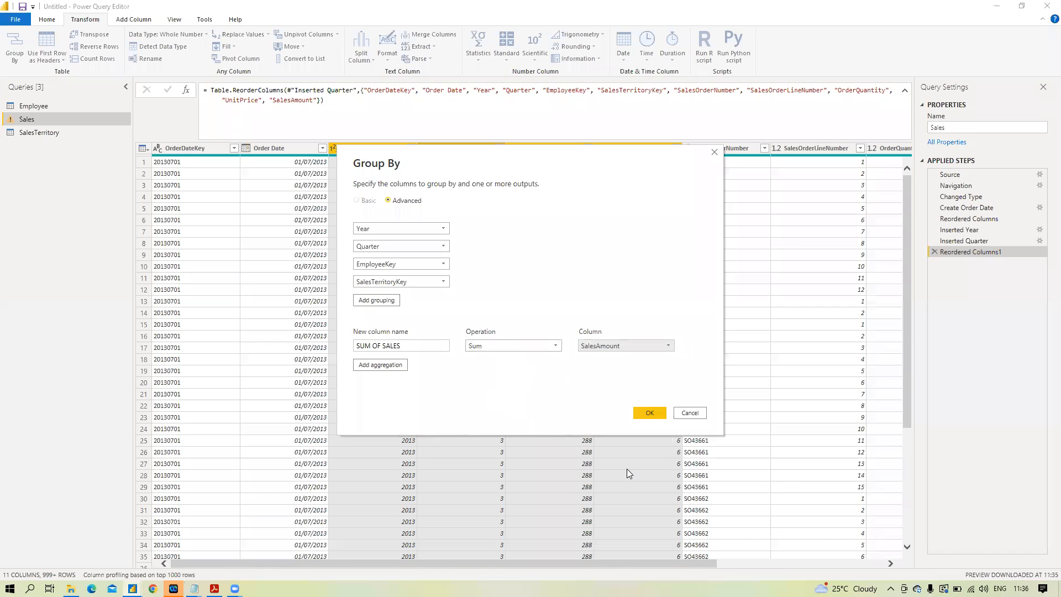
pyautogui.click(647, 415)
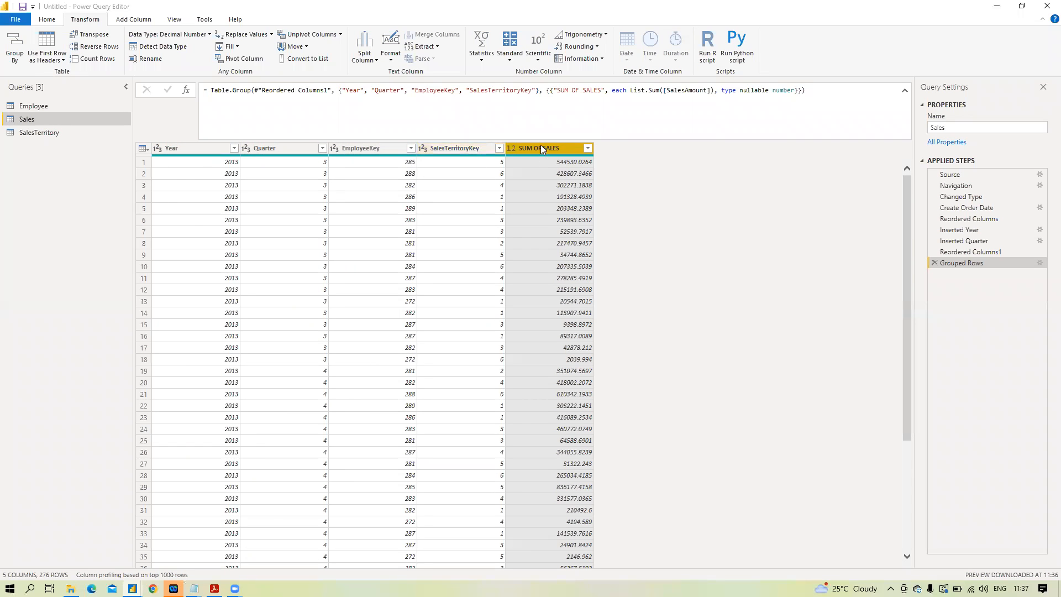
# Step: Review the grouped sales rows and read the data preparation notes for the quarter and TimePeriod tasks
pyautogui.scroll(-20, 555, 427)
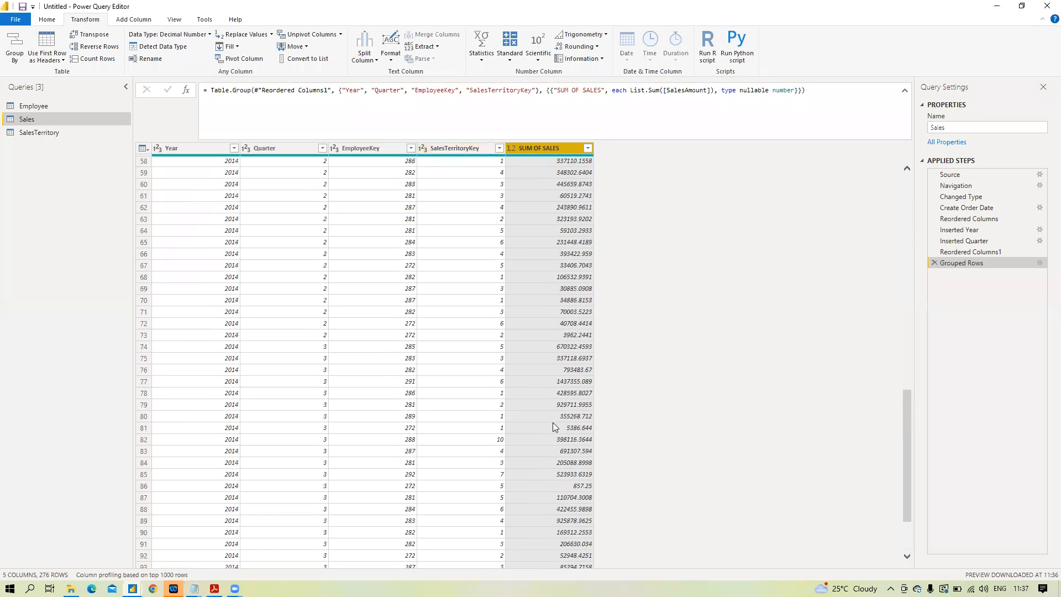
pyautogui.scroll(20, 555, 427)
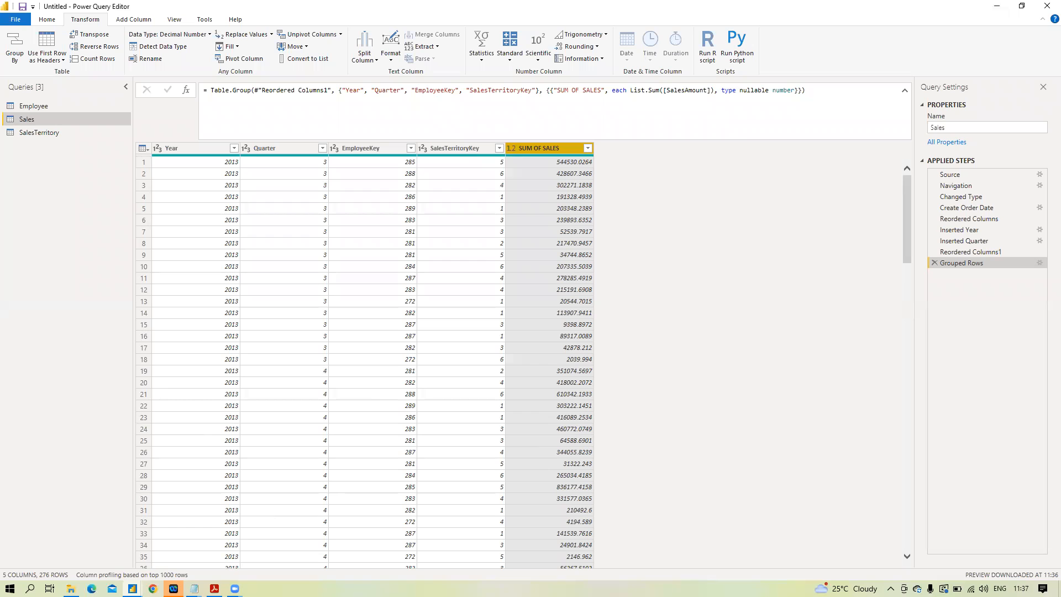
pyautogui.moveTo(193, 589)
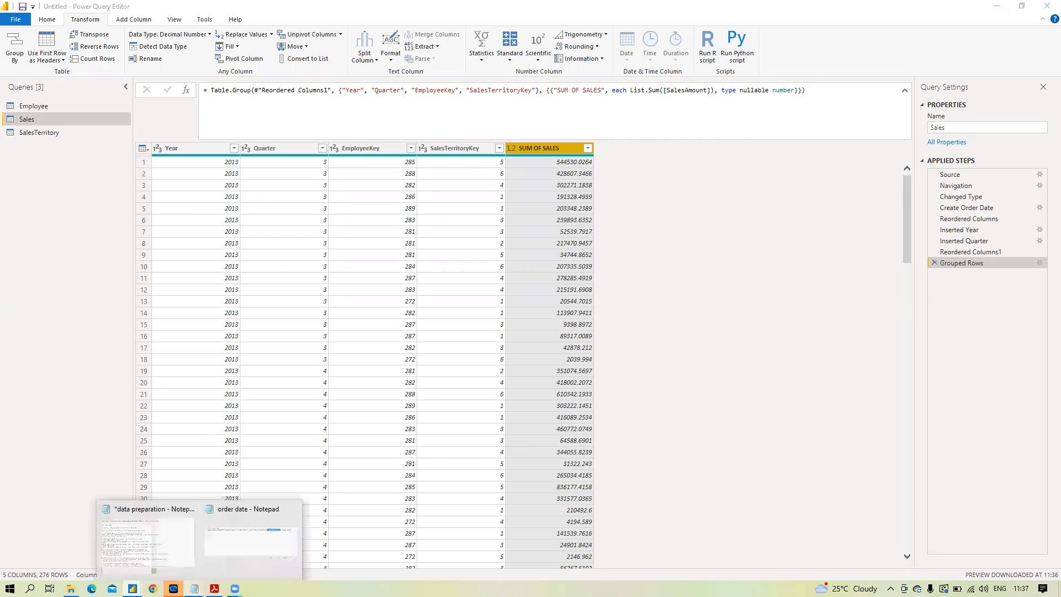
pyautogui.click(123, 552)
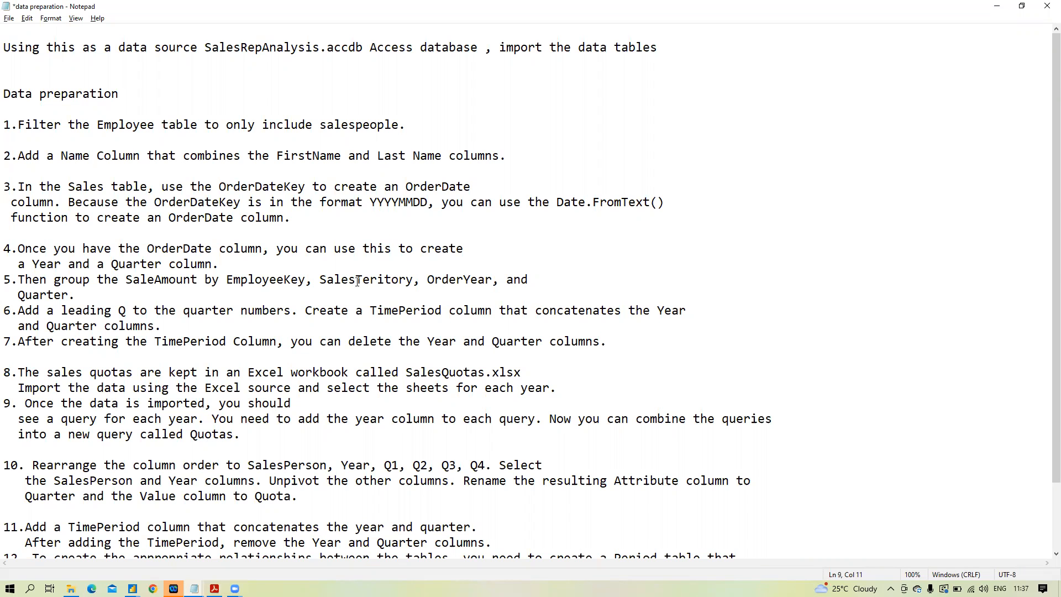
pyautogui.scroll(-1, 353, 283)
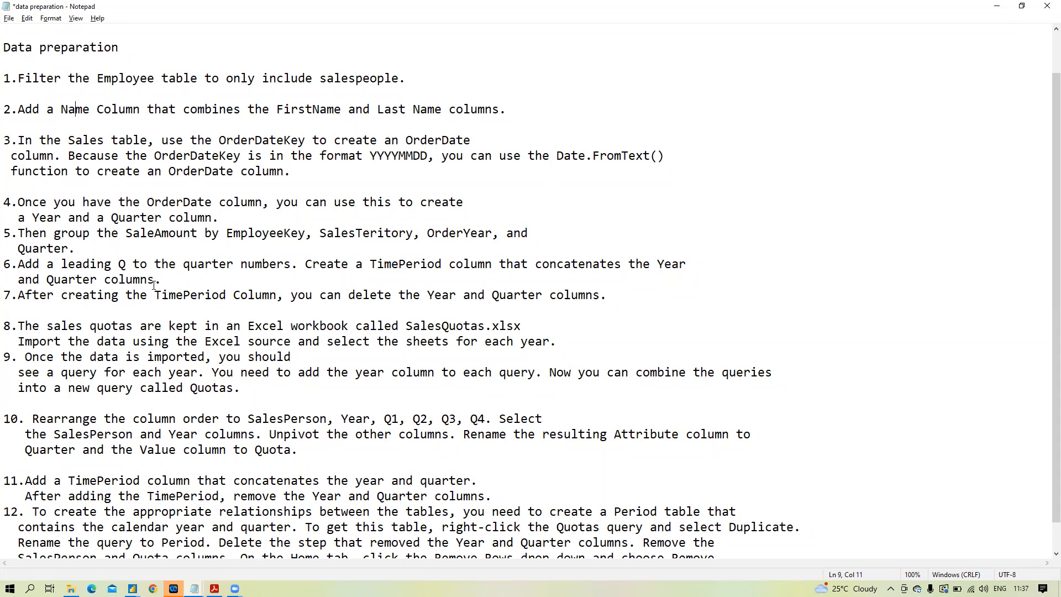
pyautogui.click(994, 8)
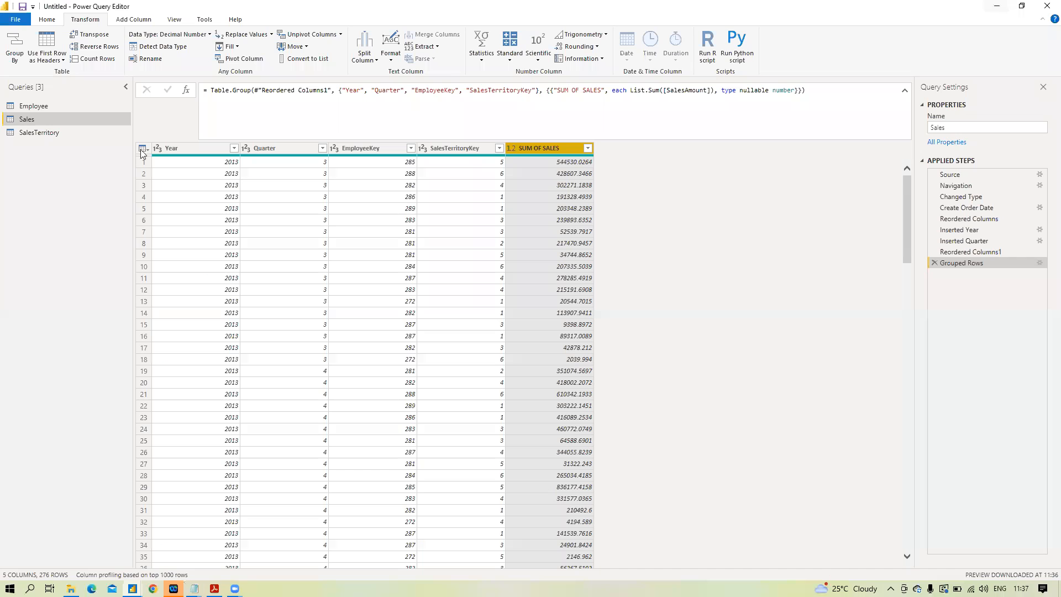
# Step: Add a custom column named Quarter1 to Sales with the formula "Q"&[Quarter]
pyautogui.click(286, 151)
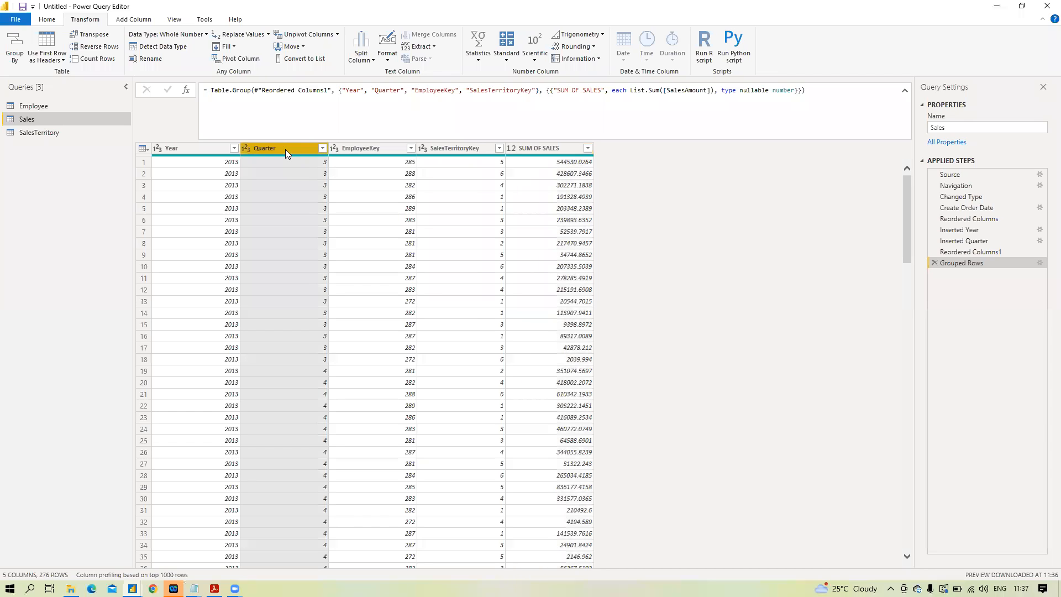
pyautogui.click(144, 22)
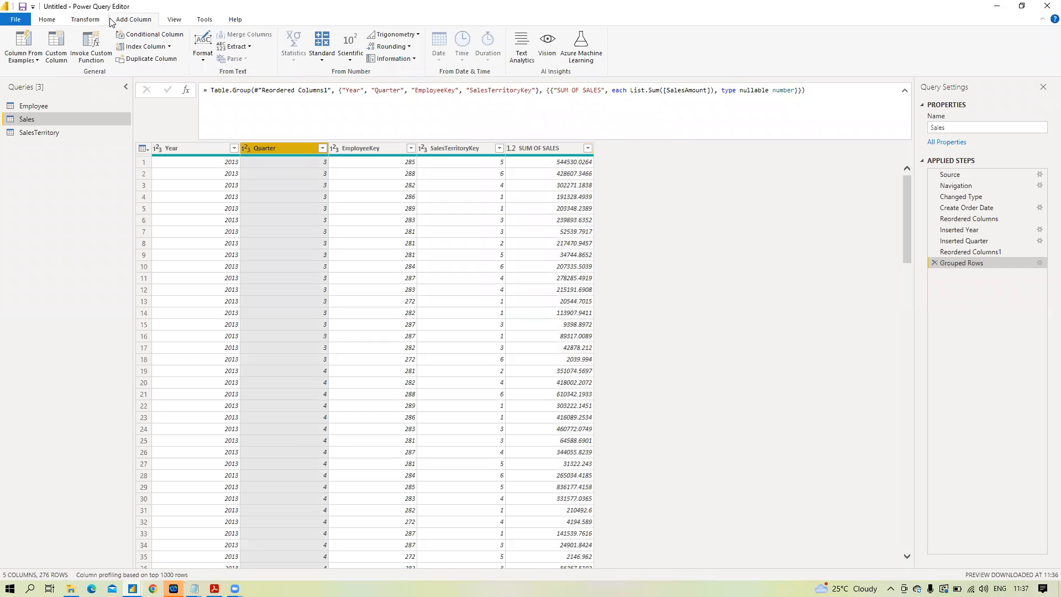
pyautogui.click(91, 22)
pyautogui.click(130, 21)
pyautogui.click(57, 53)
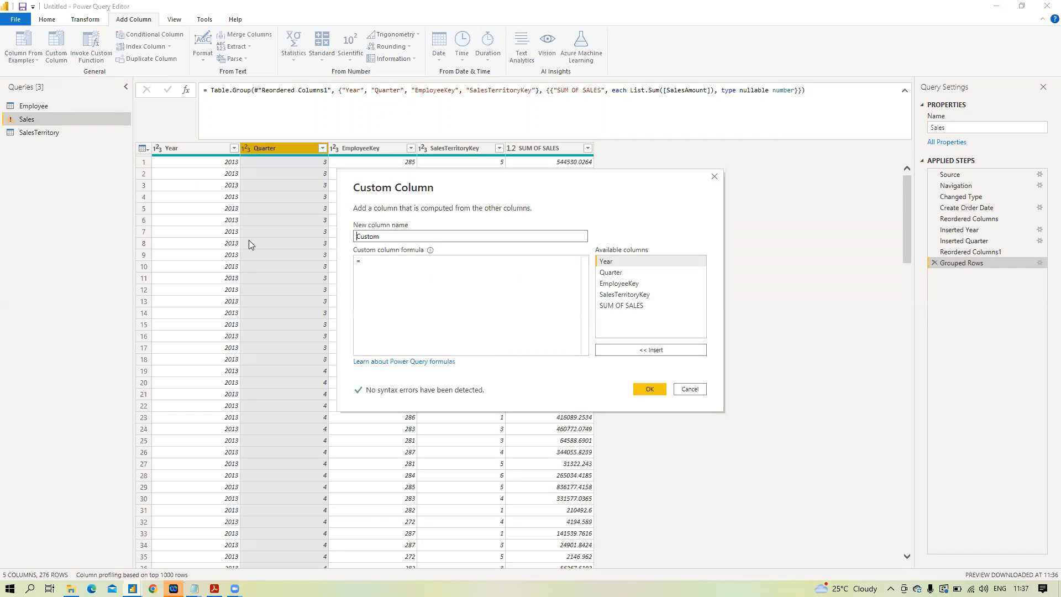
pyautogui.moveTo(384, 236); pyautogui.dragTo(326, 240)
pyautogui.write('Quarter1')
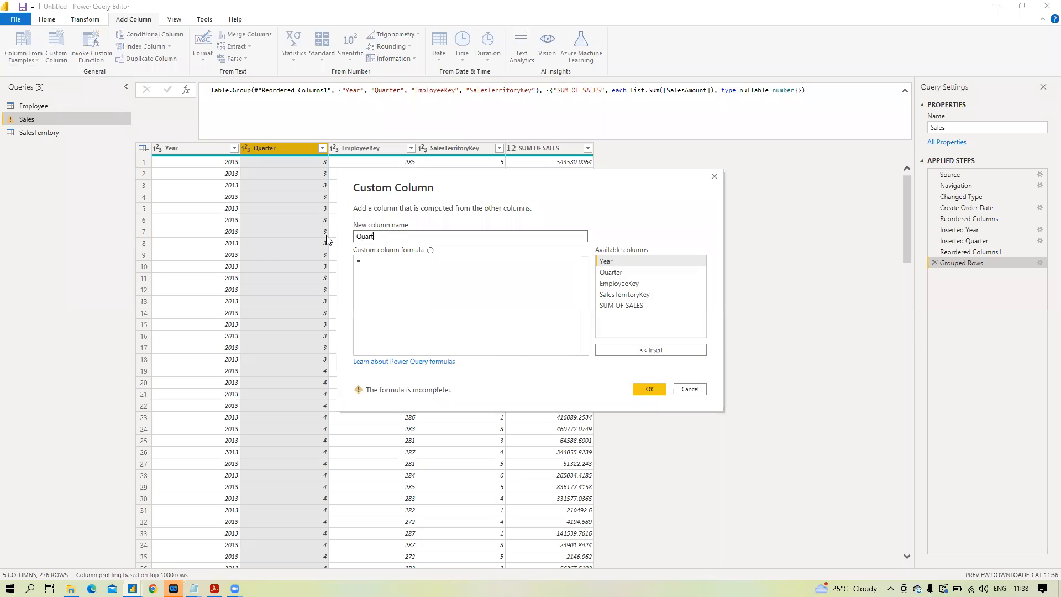
pyautogui.click(376, 262)
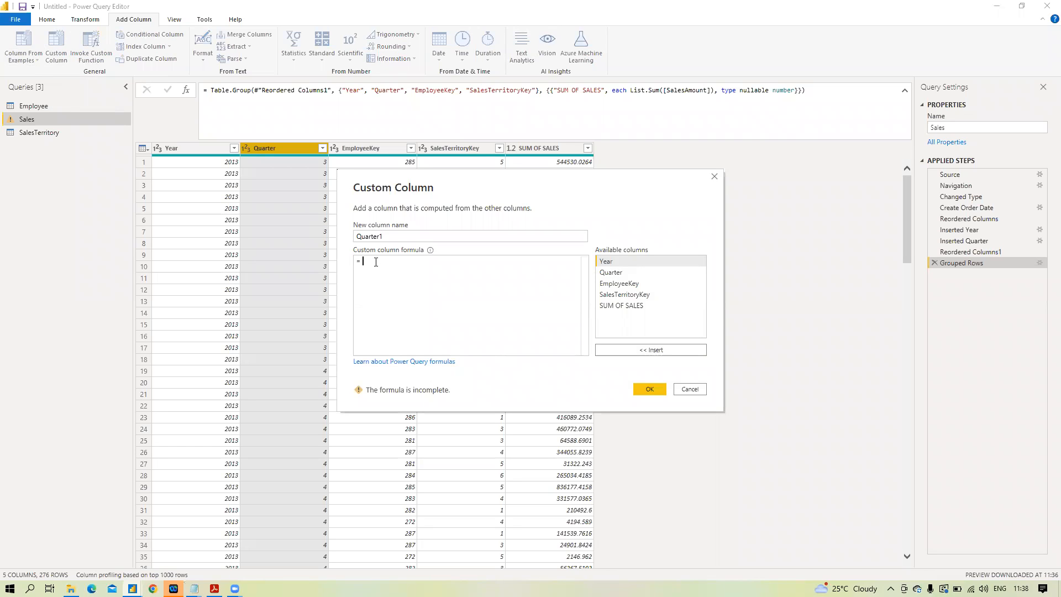
pyautogui.write('"Q"&')
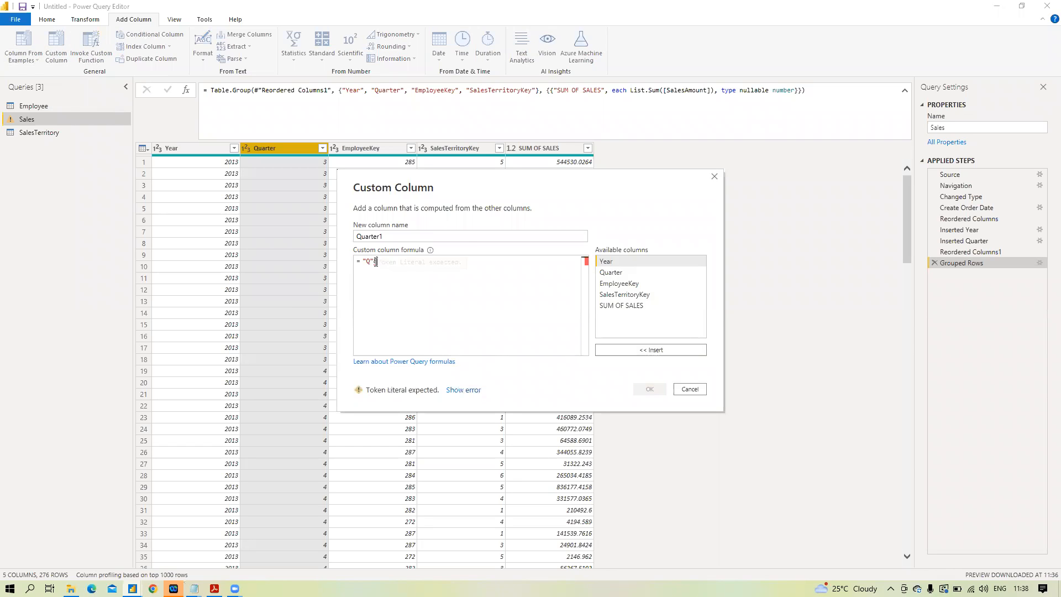
pyautogui.click(620, 274)
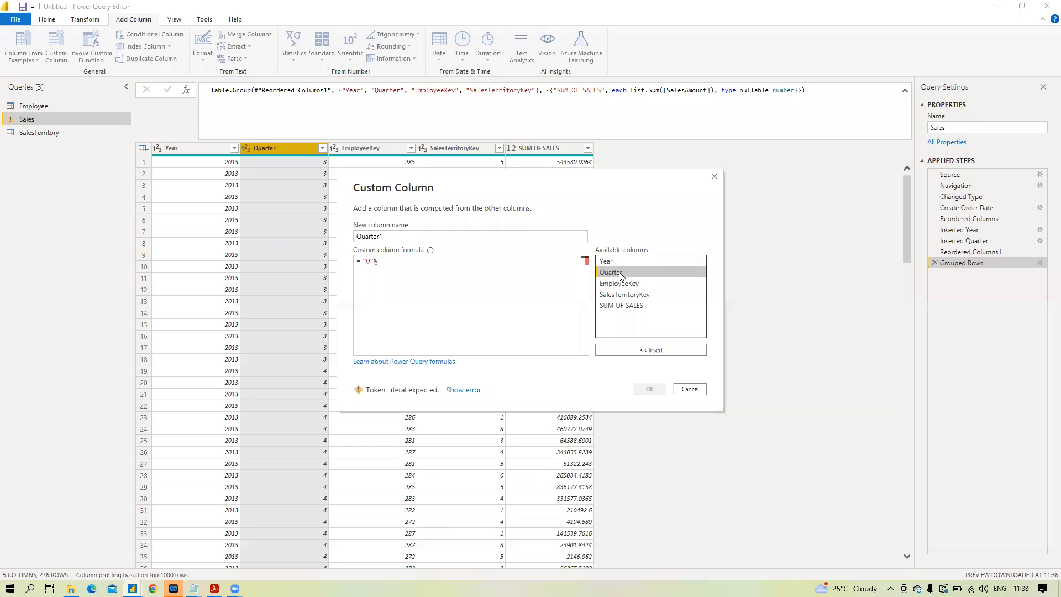
pyautogui.doubleClick(618, 271)
pyautogui.click(655, 391)
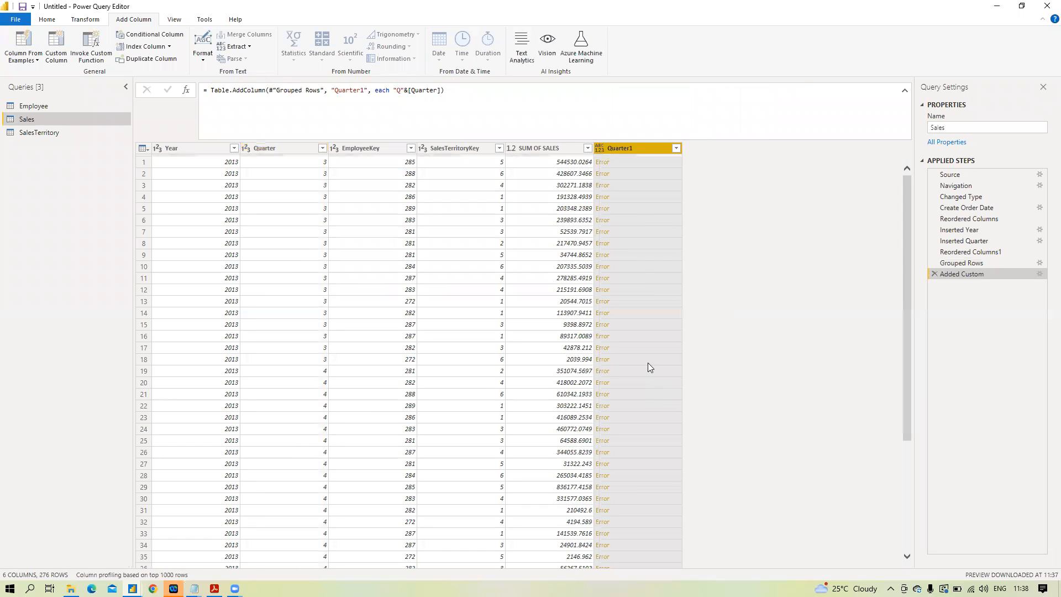
# Step: Change the Sales Quarter column to Text in a step inserted after Grouped Rows, and return to the Added Custom step
pyautogui.click(248, 149)
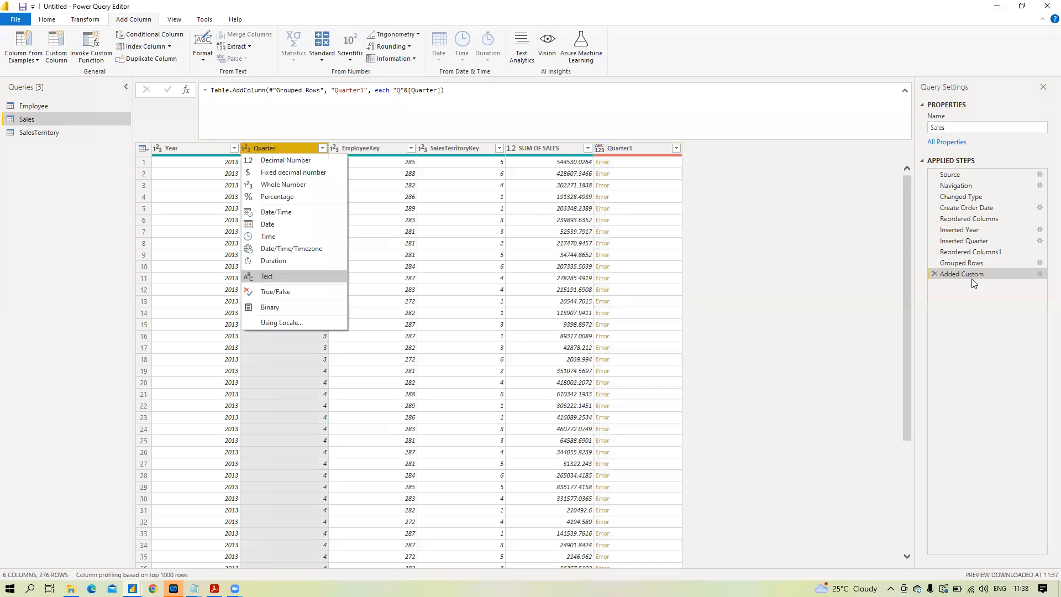
pyautogui.click(267, 276)
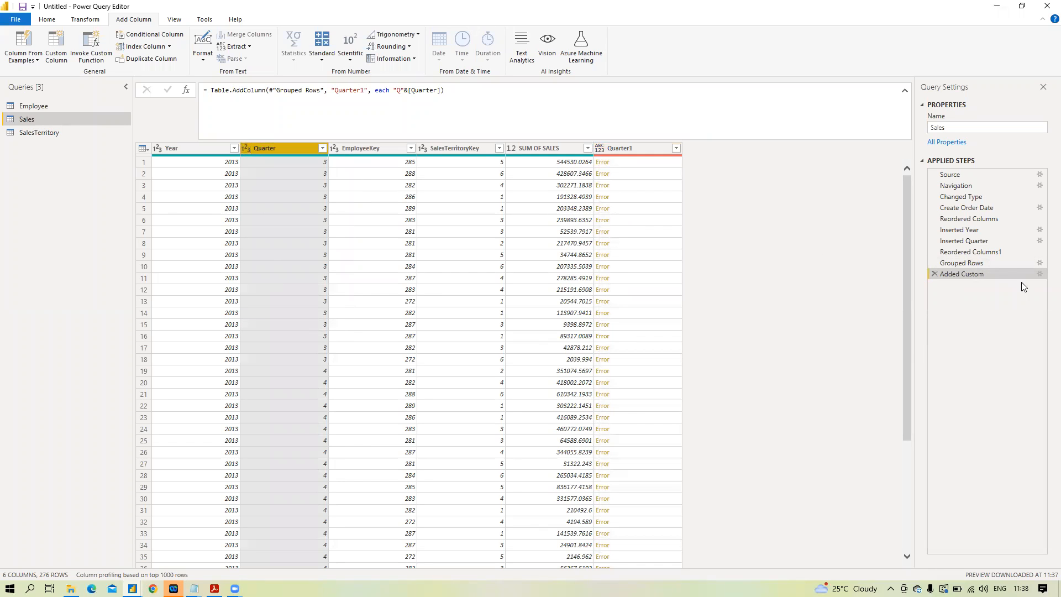
pyautogui.click(976, 261)
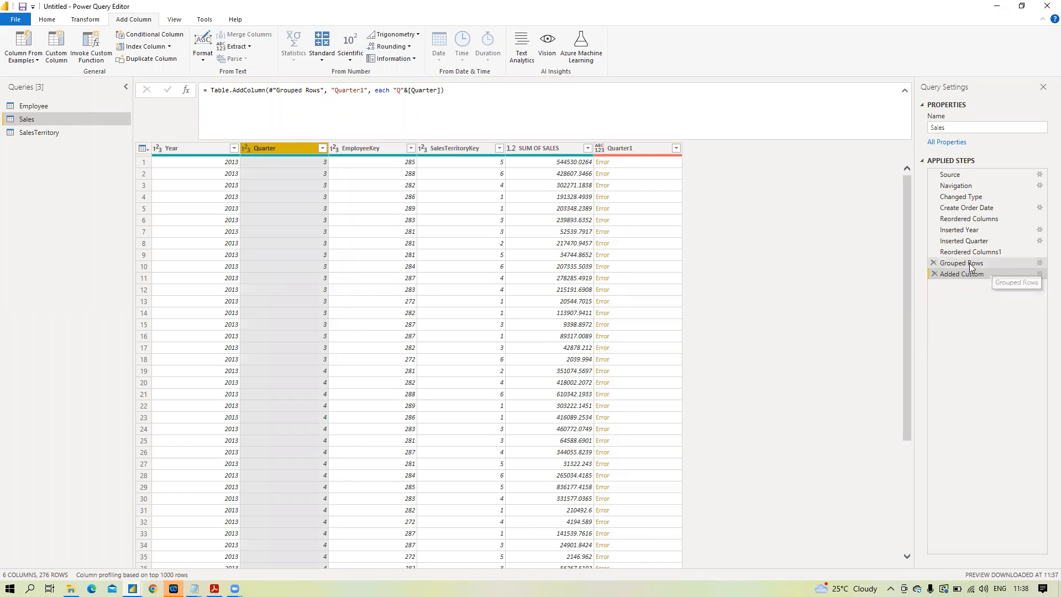
pyautogui.click(247, 148)
pyautogui.click(267, 276)
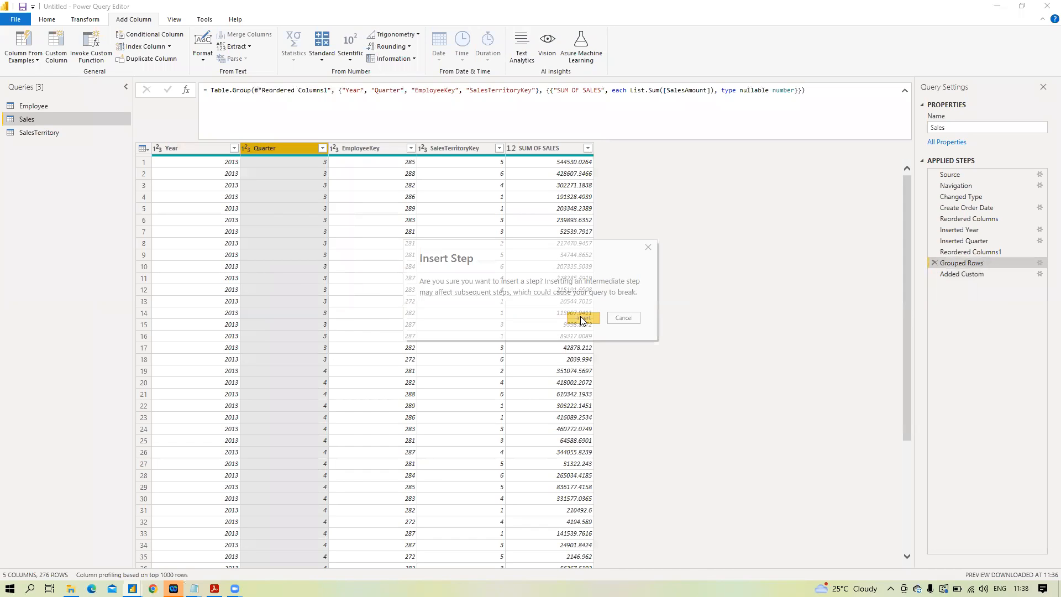
pyautogui.click(581, 318)
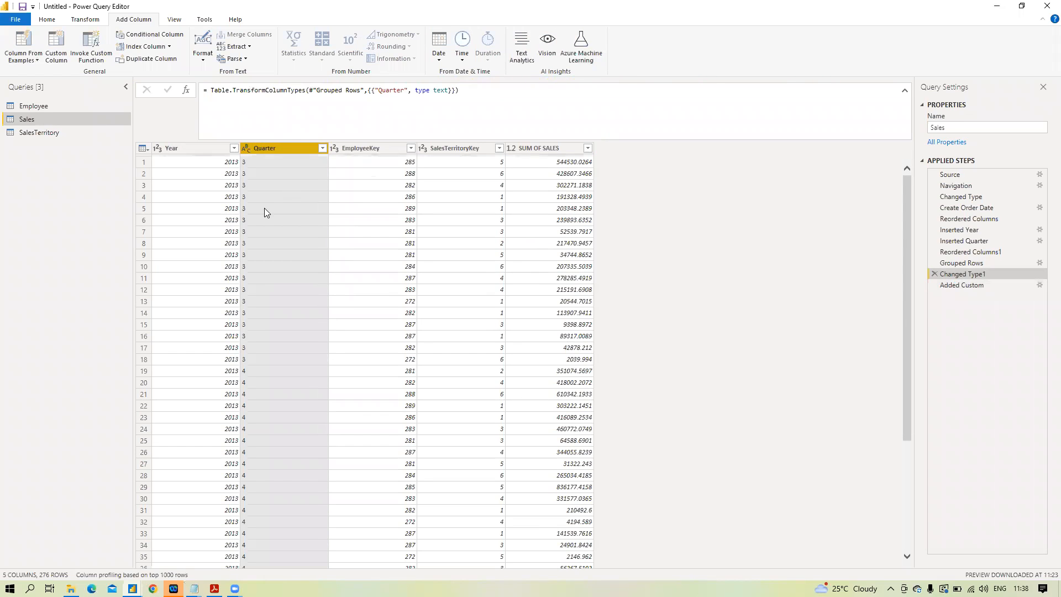
pyautogui.click(963, 285)
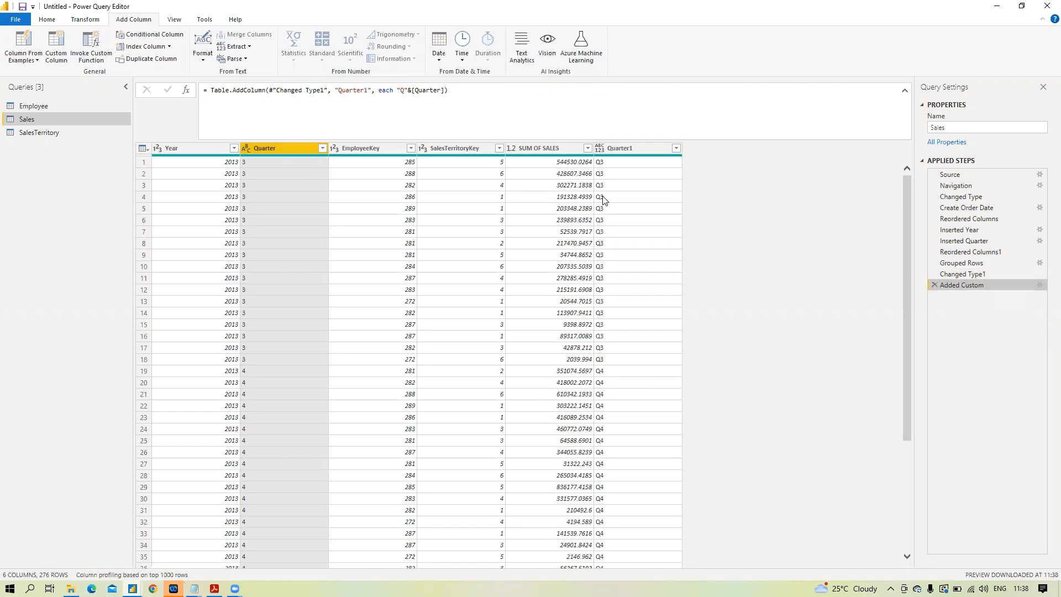
# Step: Consult the TimePeriod task in the data preparation notes and change the Year and Quarter1 columns of Sales to Text
pyautogui.hotkey('alt', 'Tab')
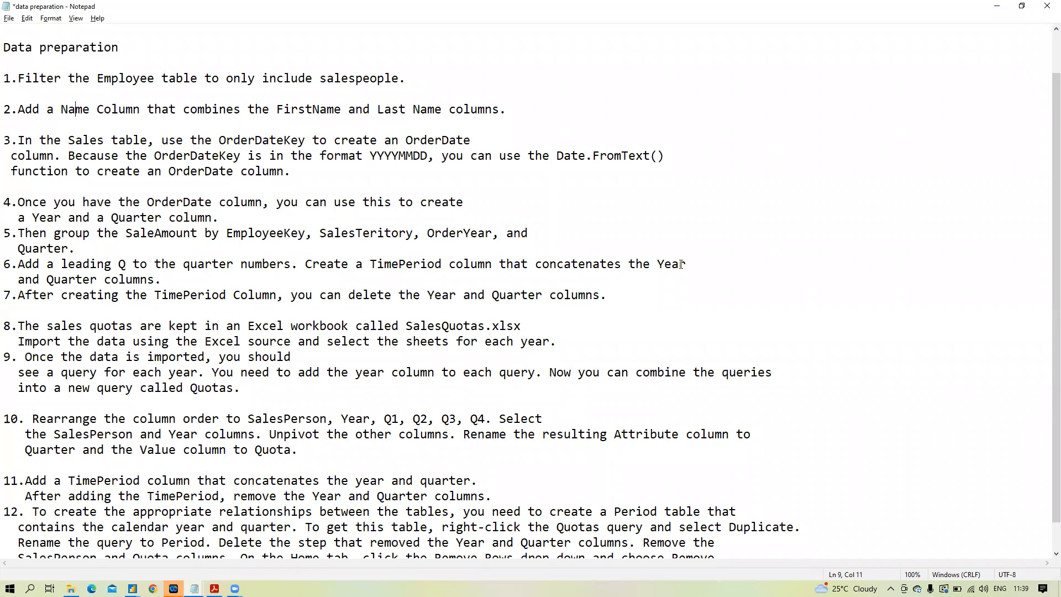
pyautogui.hotkey('alt', 'Tab')
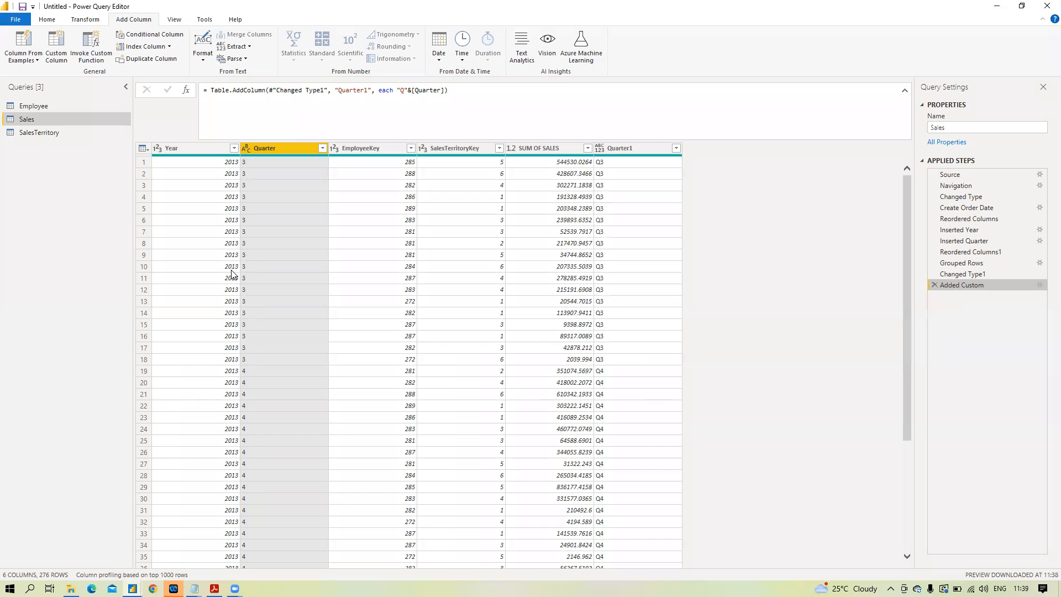
pyautogui.click(158, 147)
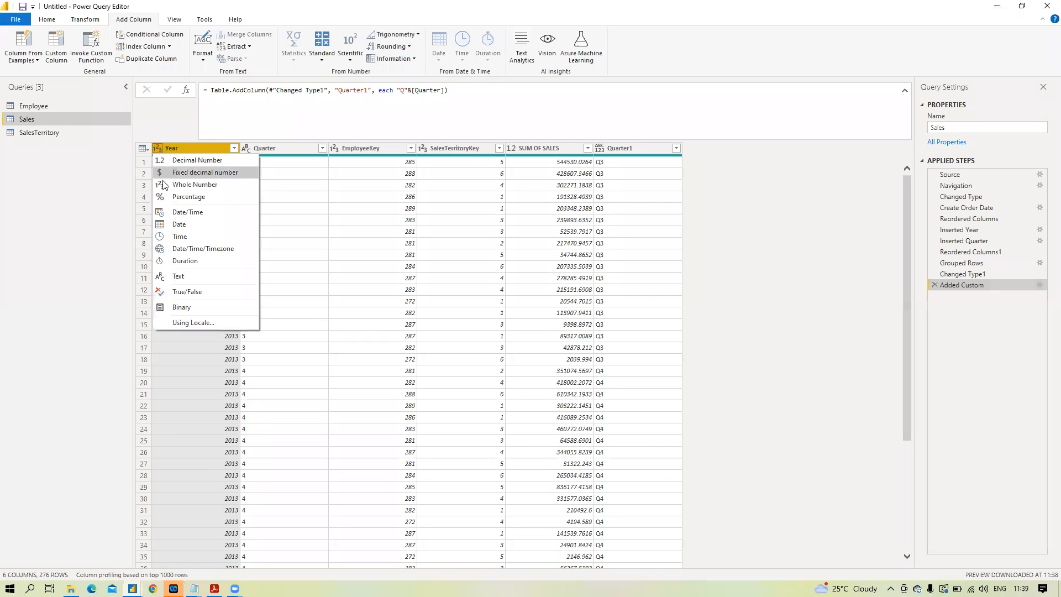
pyautogui.click(178, 276)
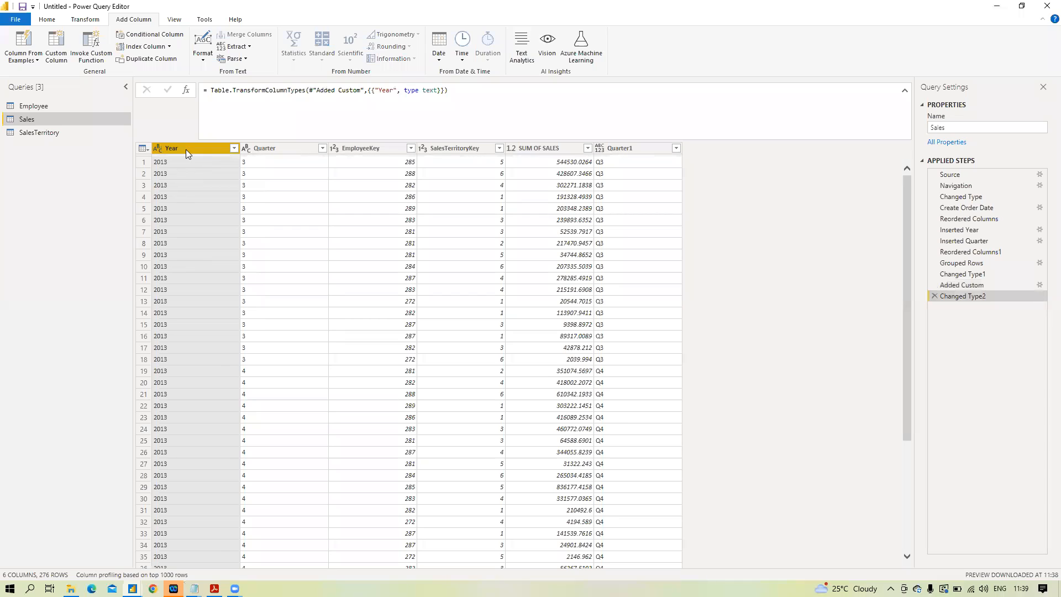
pyautogui.click(601, 152)
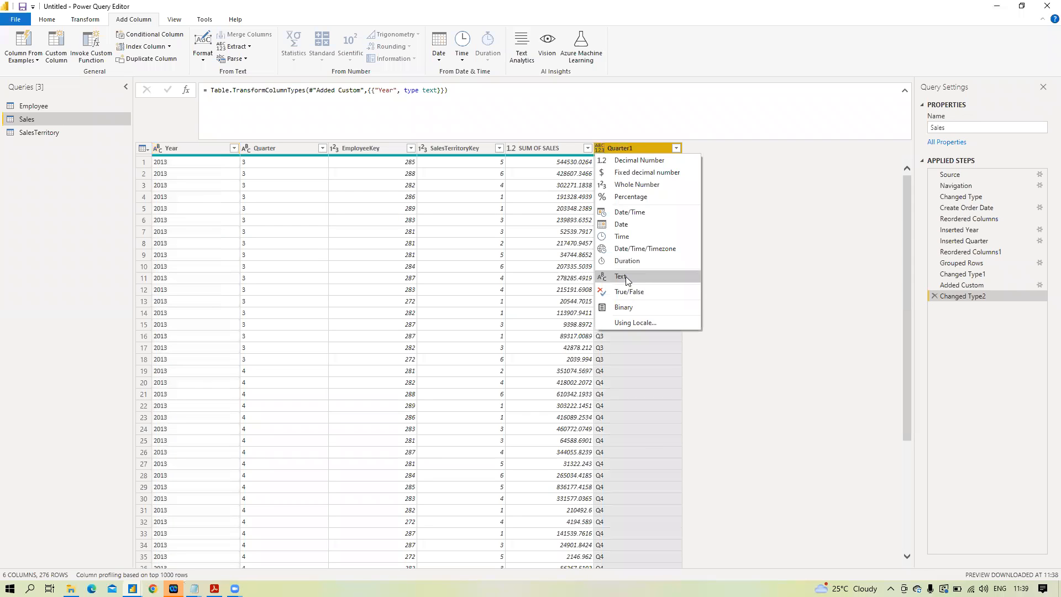
pyautogui.click(270, 138)
# Step: Add a merged column named Time Period to Sales, combining Year and Quarter1 without a separator
pyautogui.click(195, 151)
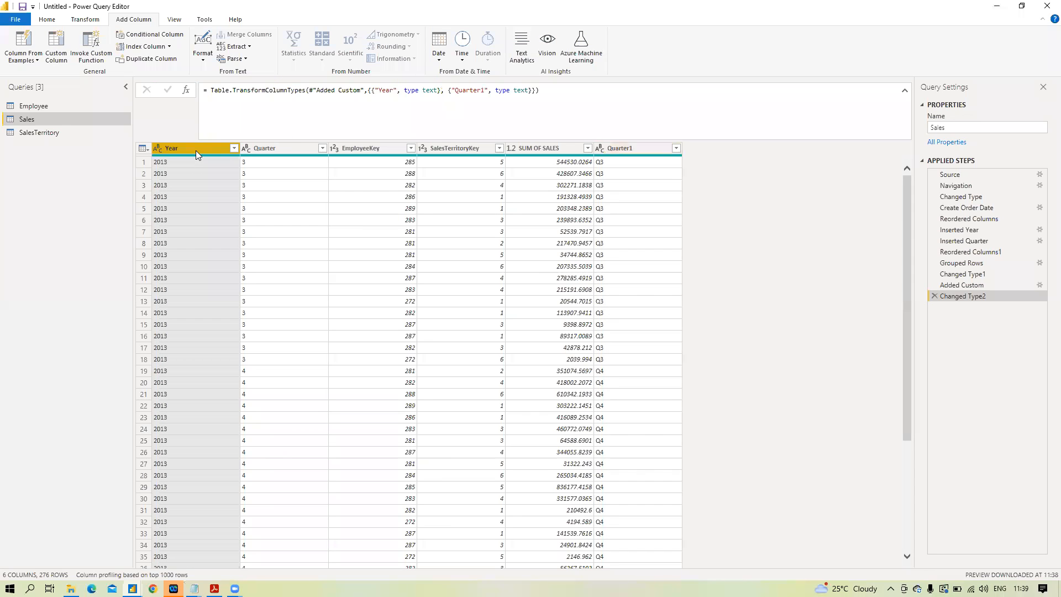
pyautogui.keyDown('ctrl'); pyautogui.click(628, 152); pyautogui.keyUp('ctrl')
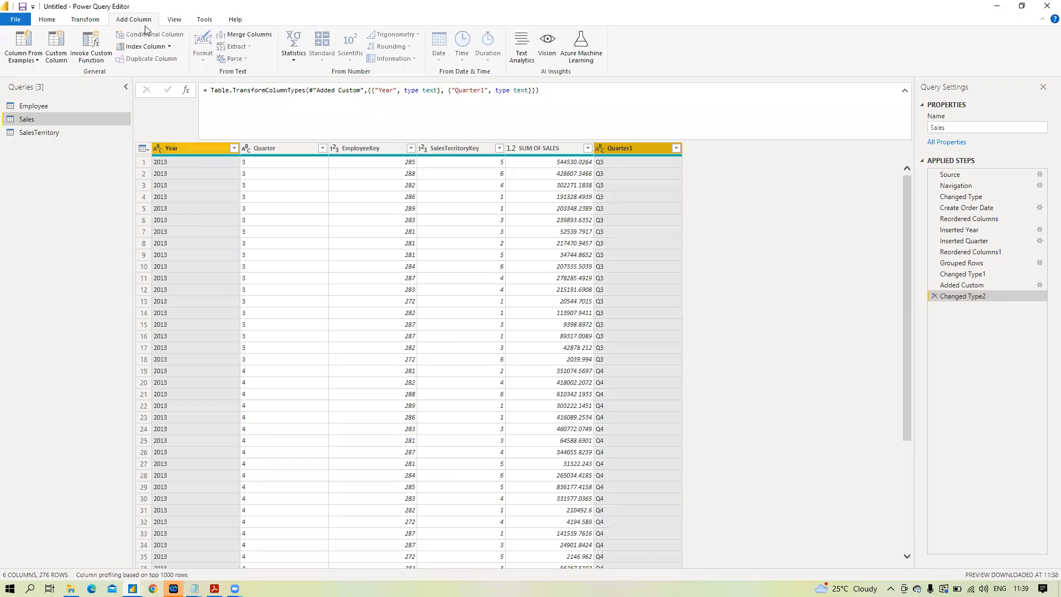
pyautogui.click(85, 20)
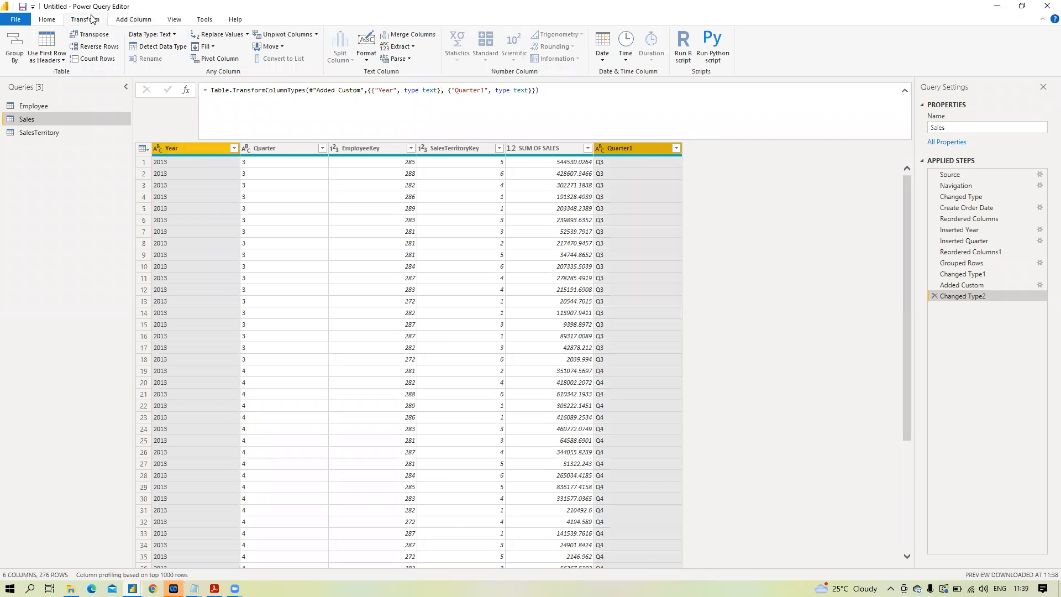
pyautogui.click(134, 21)
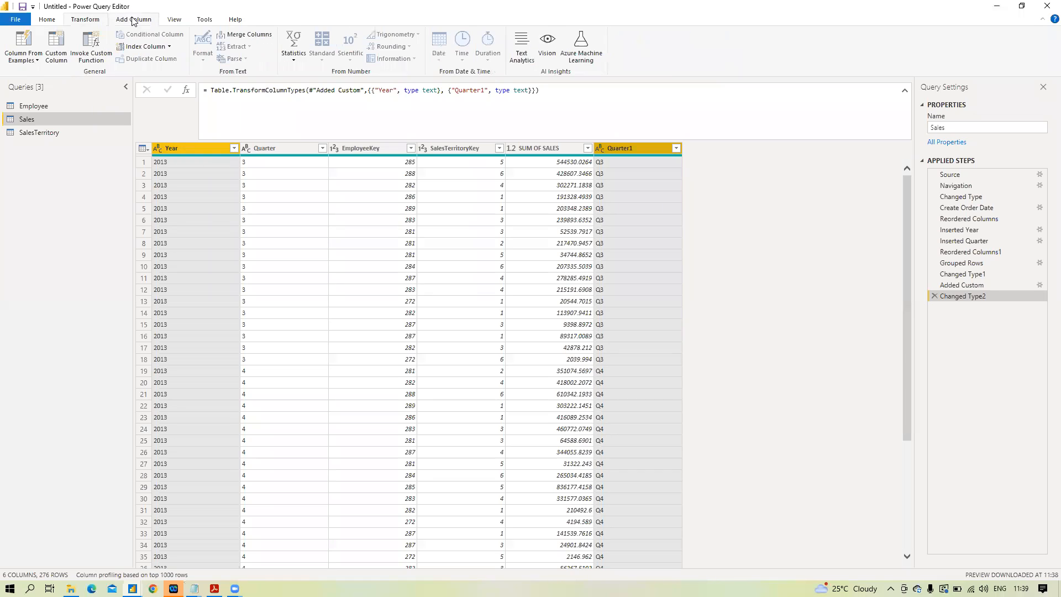
pyautogui.click(247, 36)
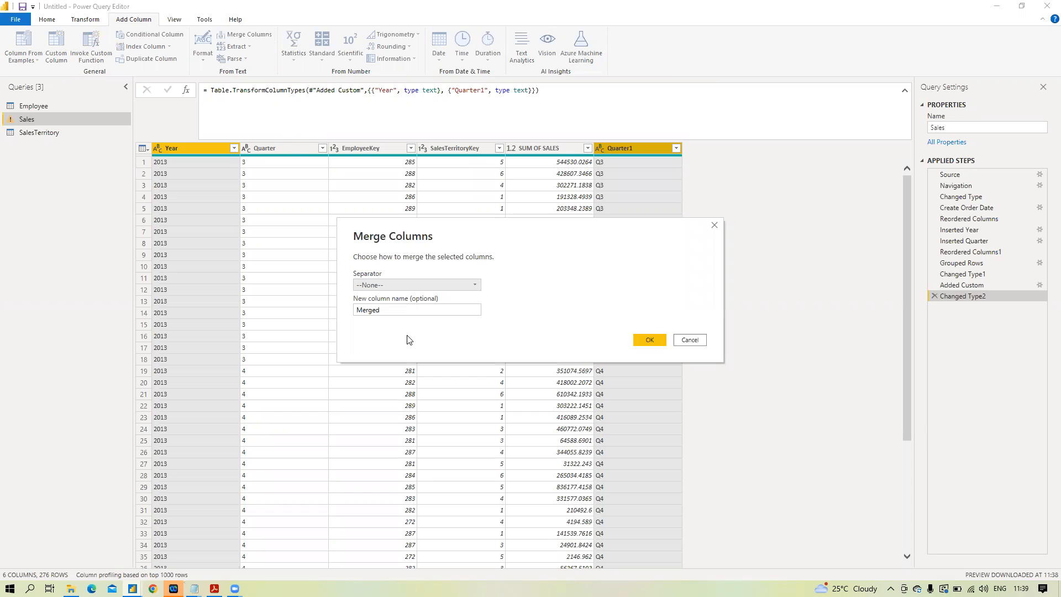
pyautogui.write('Time Period')
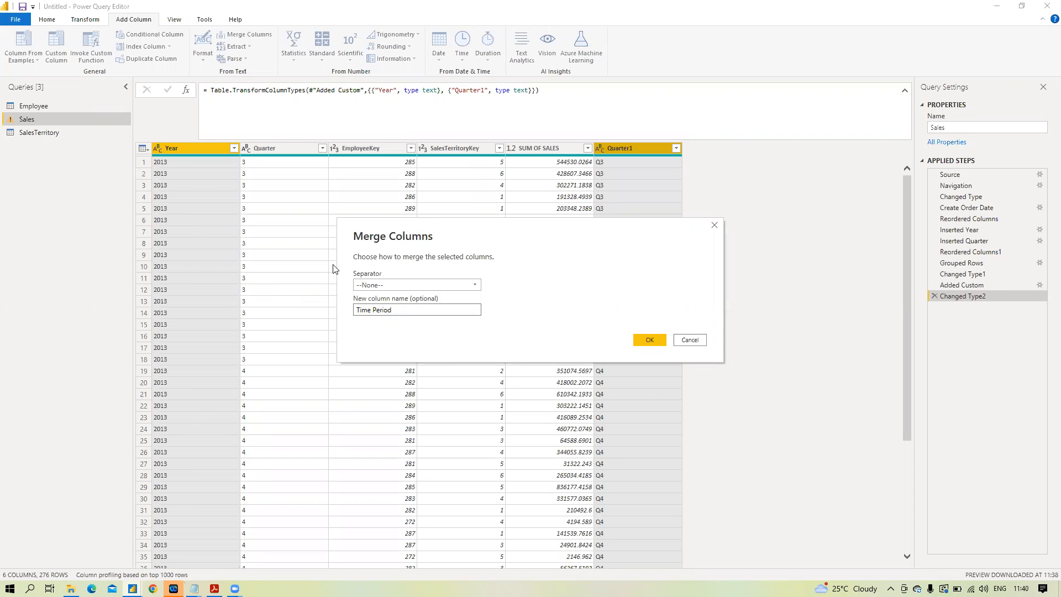
pyautogui.click(634, 343)
pyautogui.click(647, 339)
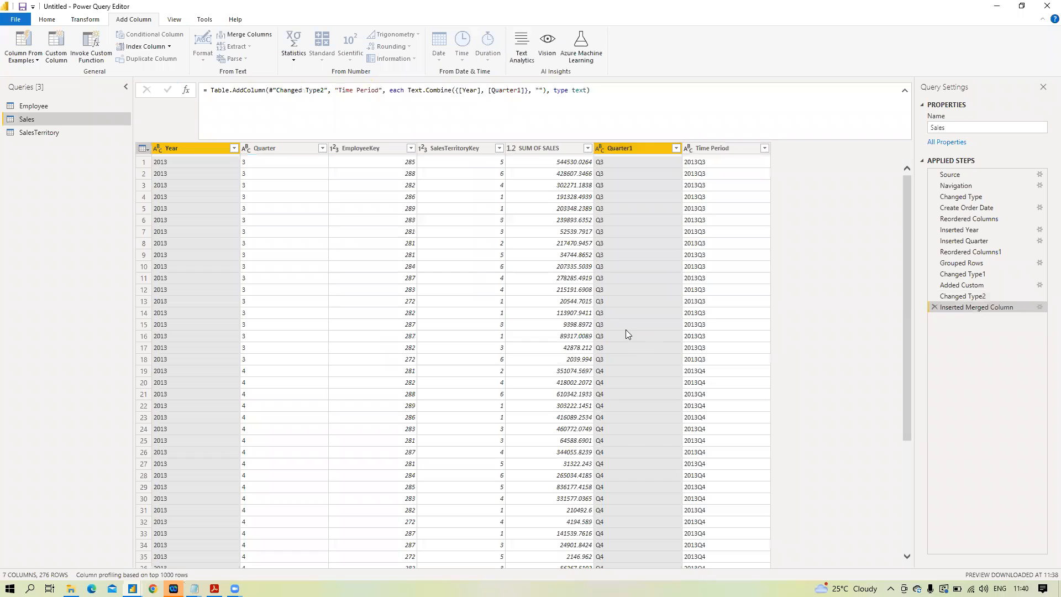
# Step: Remove the Year, Quarter and Quarter1 columns from Sales and place Time Period before SUM OF SALES
pyautogui.click(637, 147)
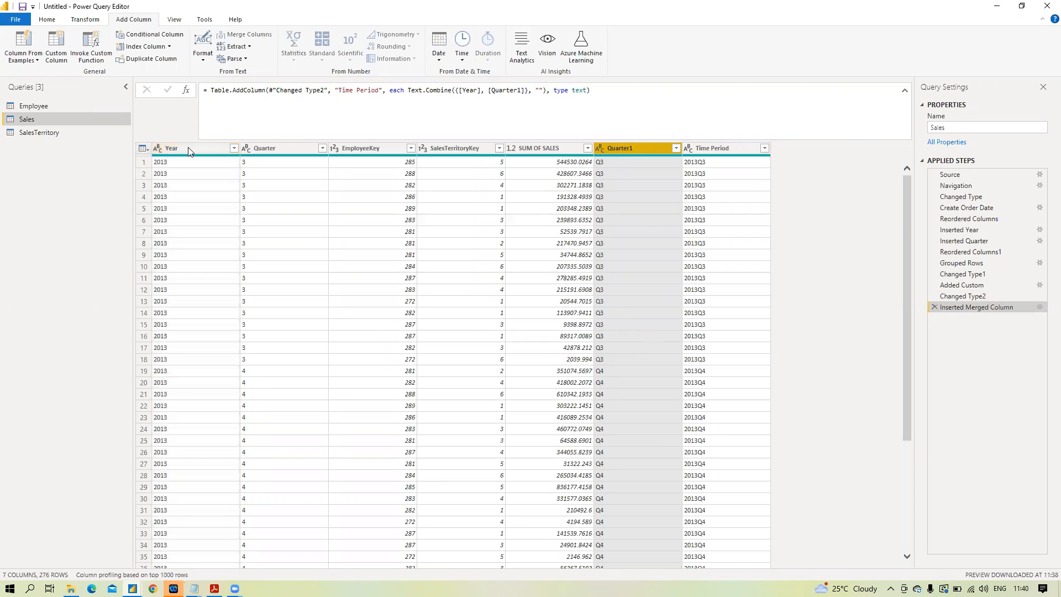
pyautogui.keyDown('ctrl'); pyautogui.click(194, 149); pyautogui.keyUp('ctrl')
pyautogui.keyDown('ctrl'); pyautogui.click(261, 149); pyautogui.keyUp('ctrl')
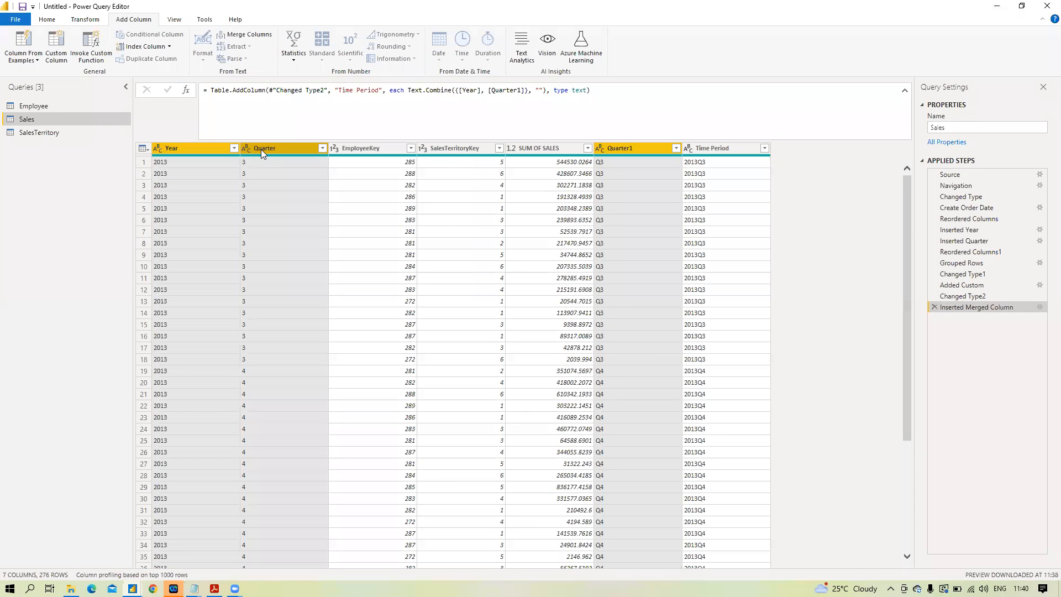
pyautogui.rightClick(261, 149)
pyautogui.click(294, 174)
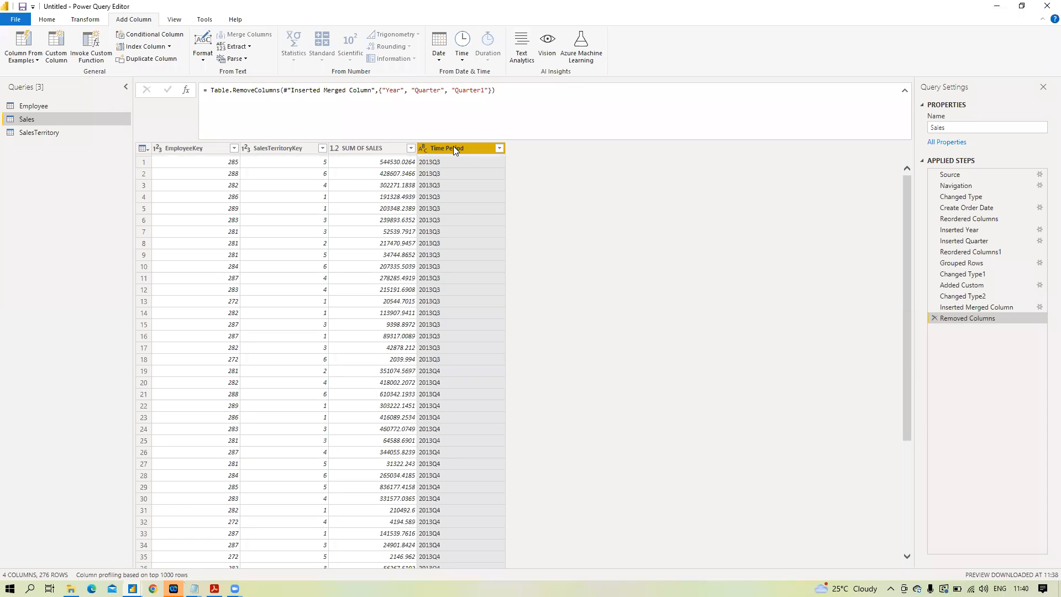
pyautogui.moveTo(453, 148); pyautogui.dragTo(411, 149)
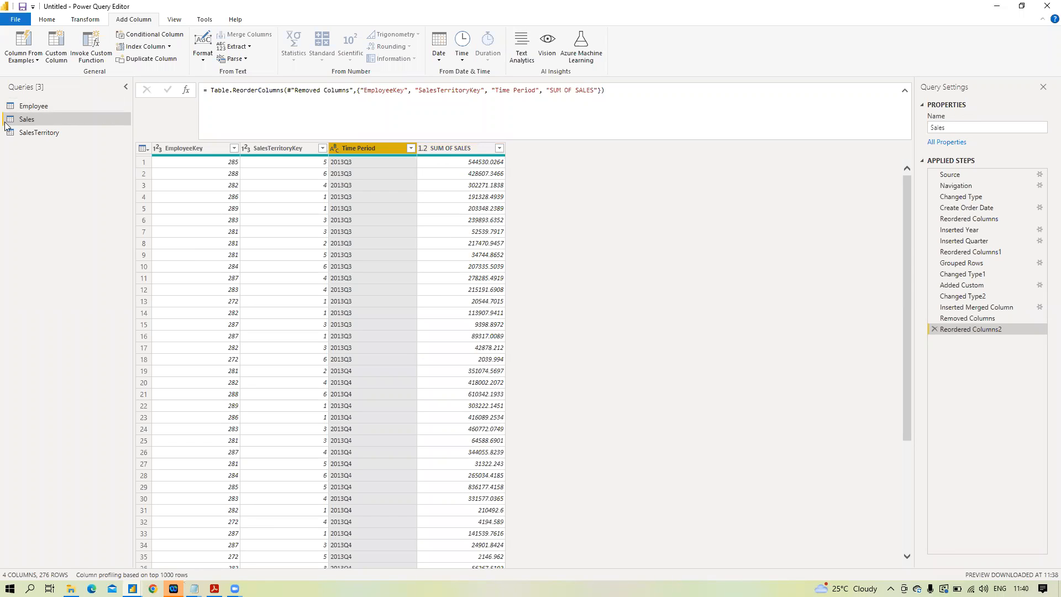
# Step: Review the Employee and Sales queries and read the data preparation notes on importing the sales quotas
pyautogui.click(32, 108)
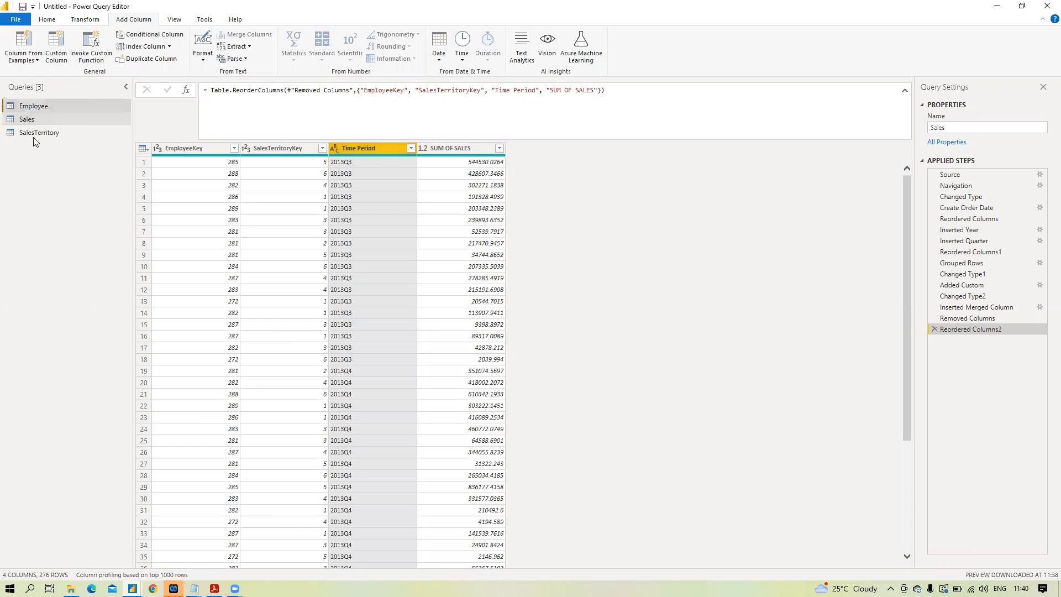
pyautogui.click(32, 132)
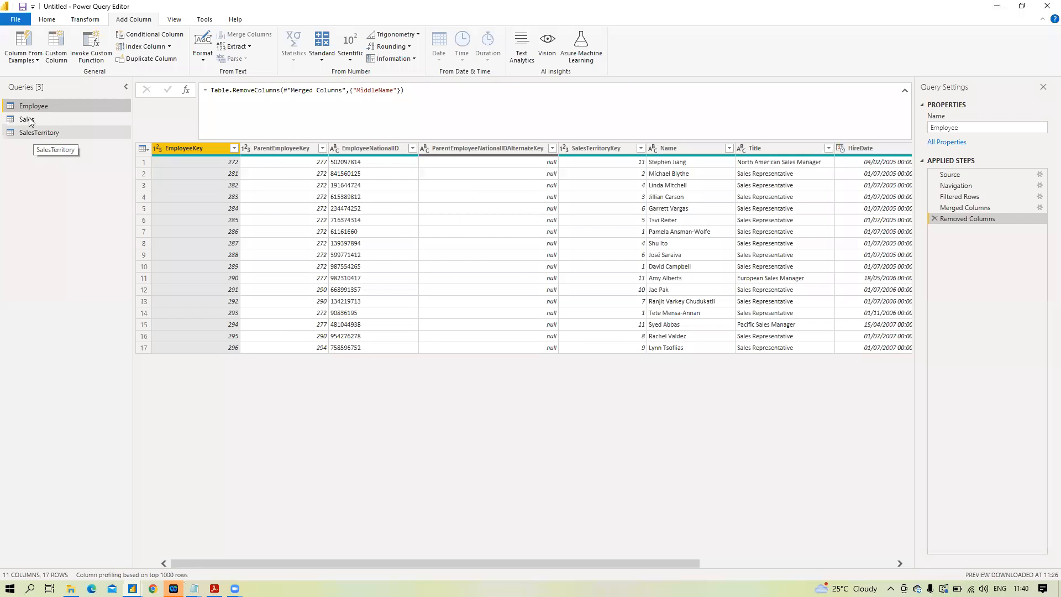
pyautogui.click(31, 121)
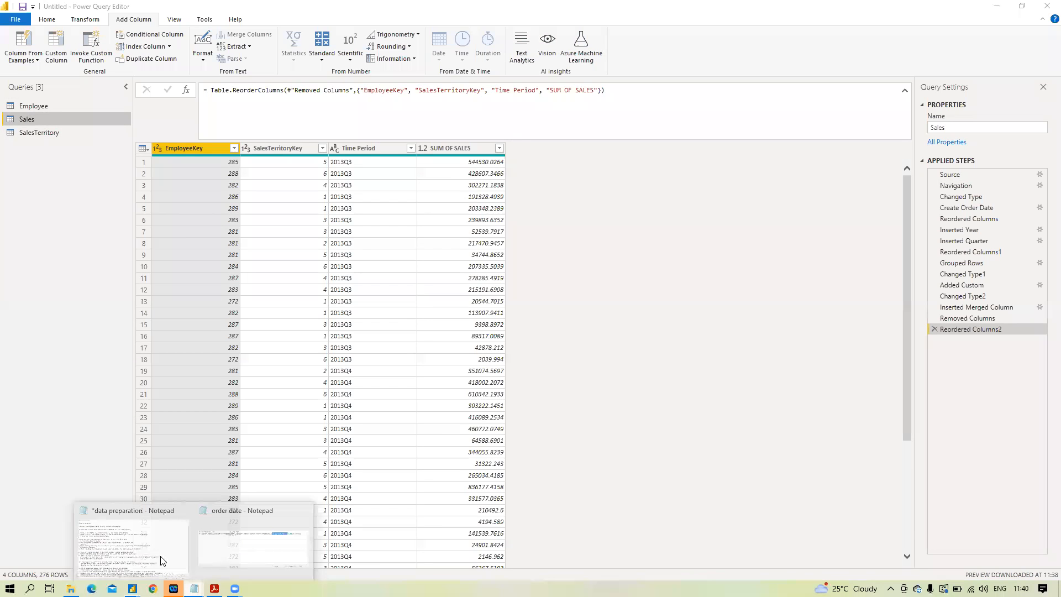
pyautogui.hotkey('alt', 'Tab')
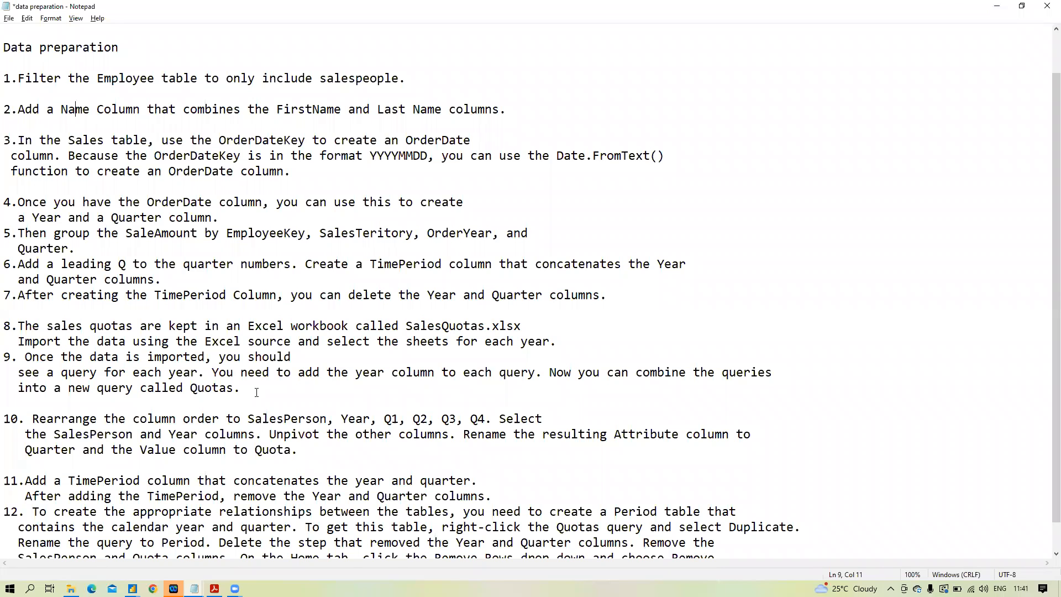
pyautogui.click(997, 6)
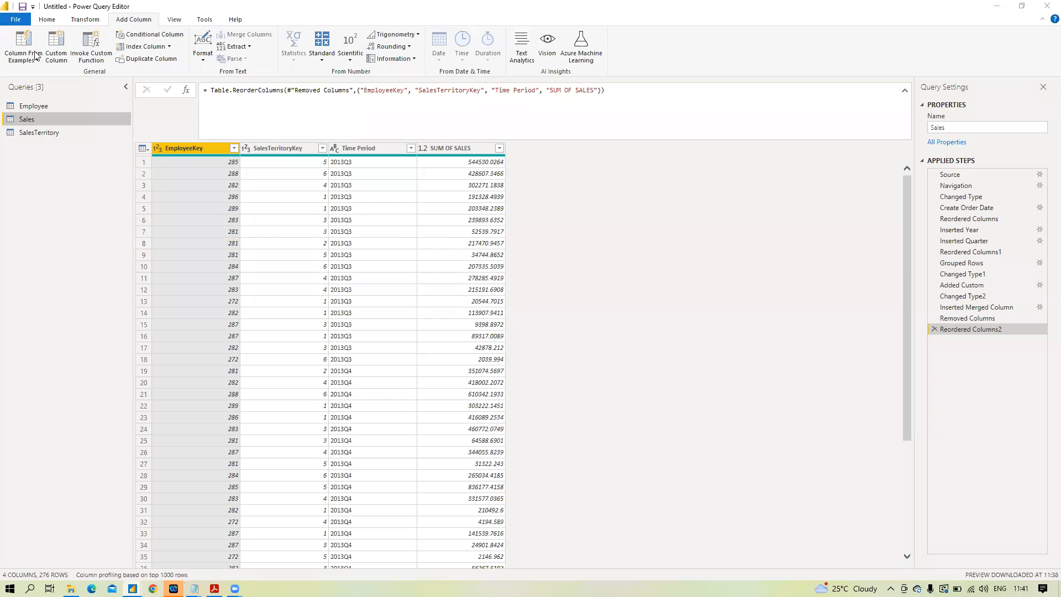
# Step: Import the 2013, 2014, 2015 and 2016 sheets from the SalesQuotas Excel workbook as new queries
pyautogui.click(47, 19)
pyautogui.click(48, 56)
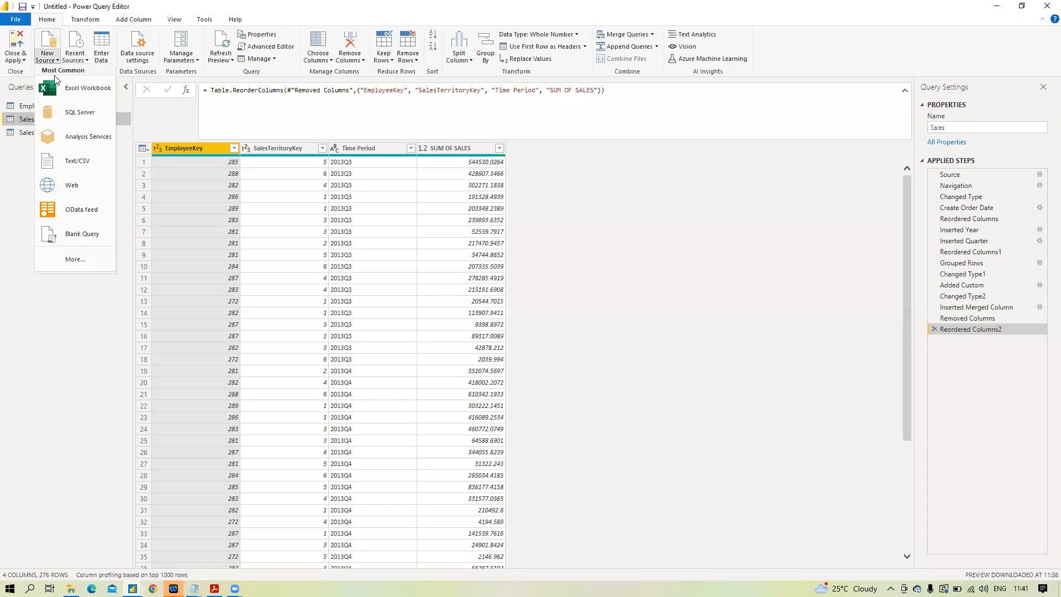
pyautogui.click(69, 90)
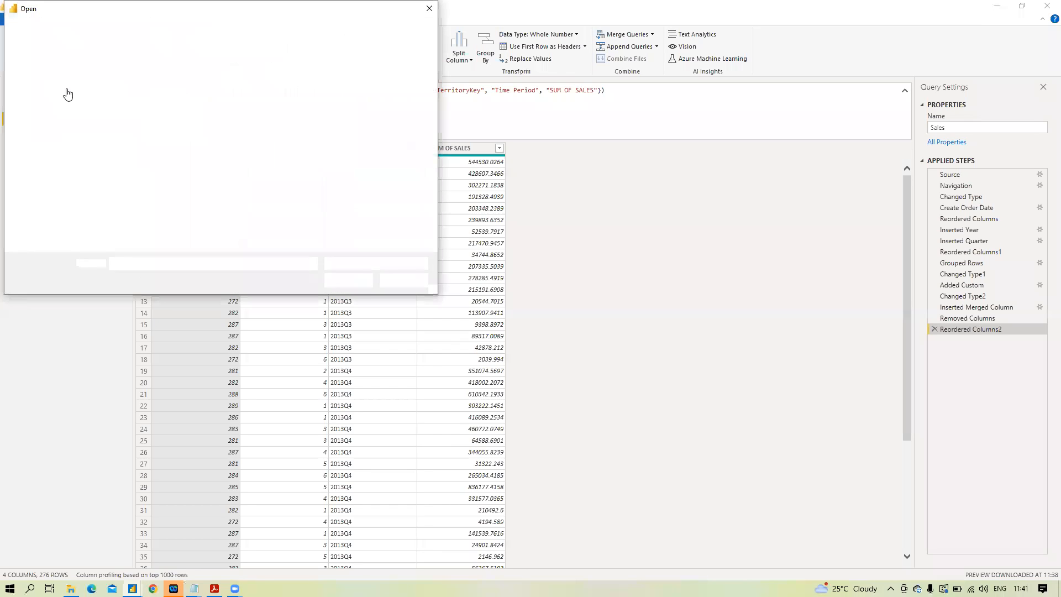
pyautogui.click(126, 82)
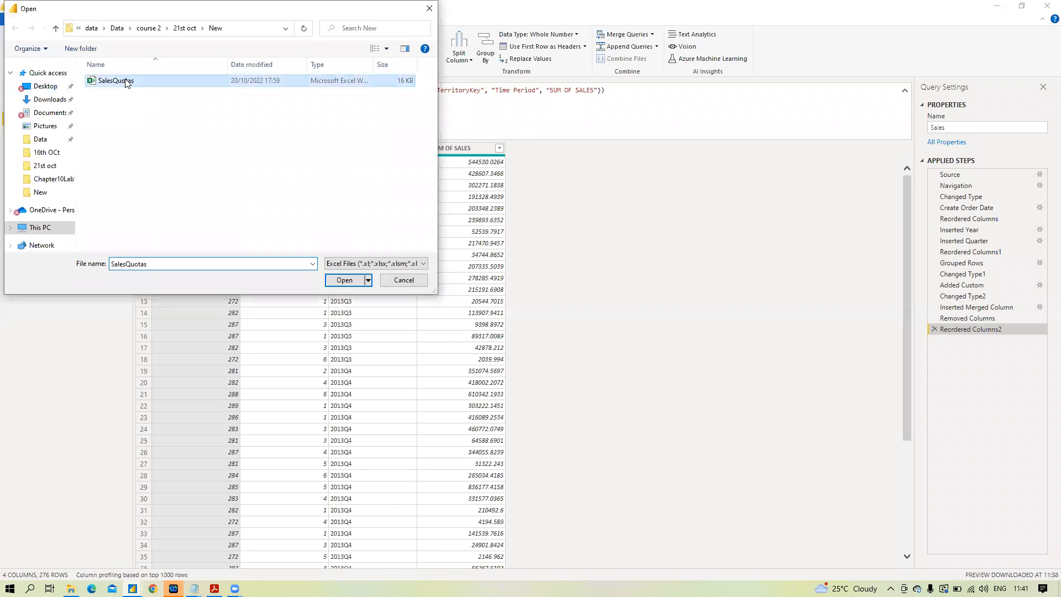
pyautogui.click(347, 282)
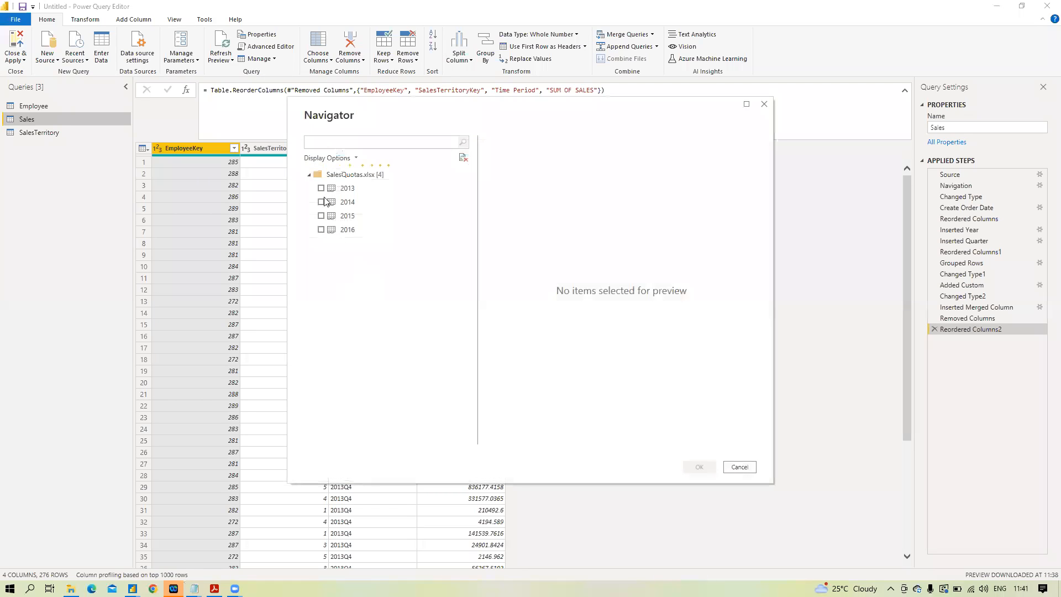
pyautogui.click(321, 187)
pyautogui.click(321, 202)
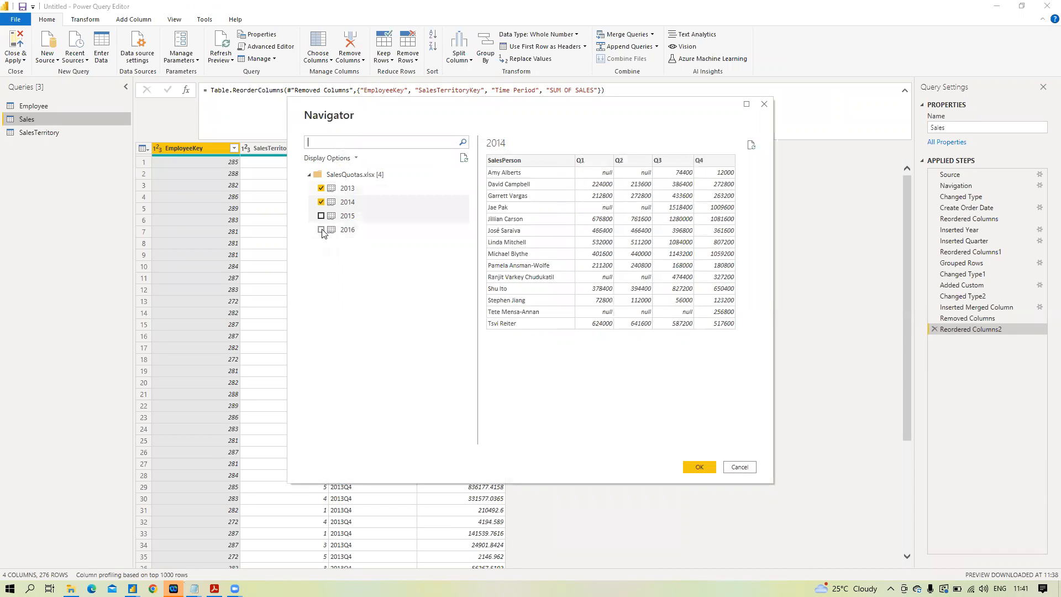
pyautogui.keyDown('shift'); pyautogui.click(322, 230); pyautogui.keyUp('shift')
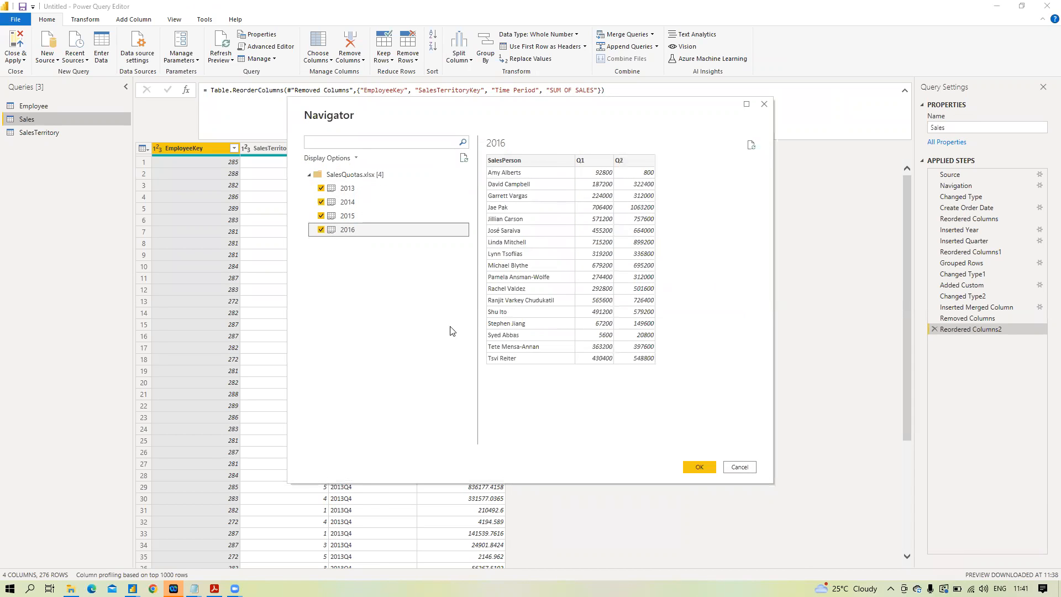
pyautogui.click(700, 467)
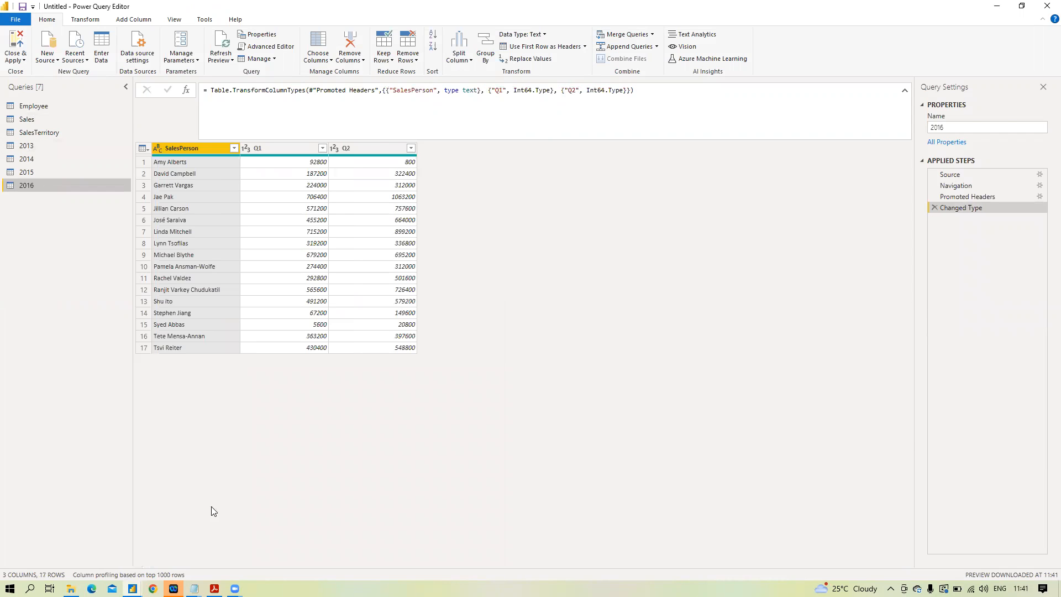
# Step: Read the data preparation notes on adding a year column to each query and combining the queries into Quotas
pyautogui.click(194, 588)
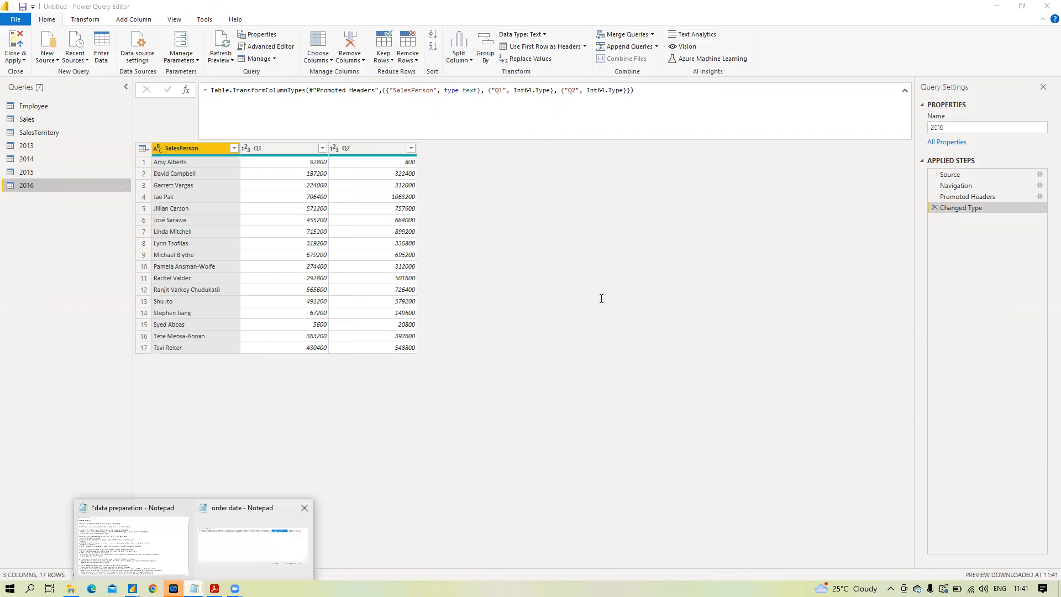
pyautogui.scroll(-1, 600, 302)
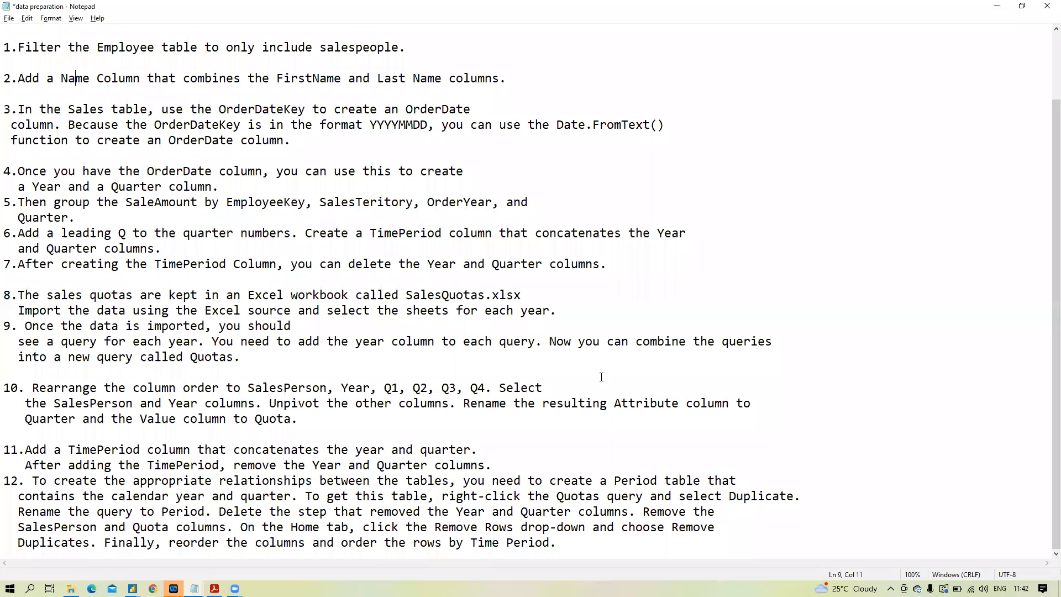
pyautogui.moveTo(635, 344); pyautogui.dragTo(239, 359)
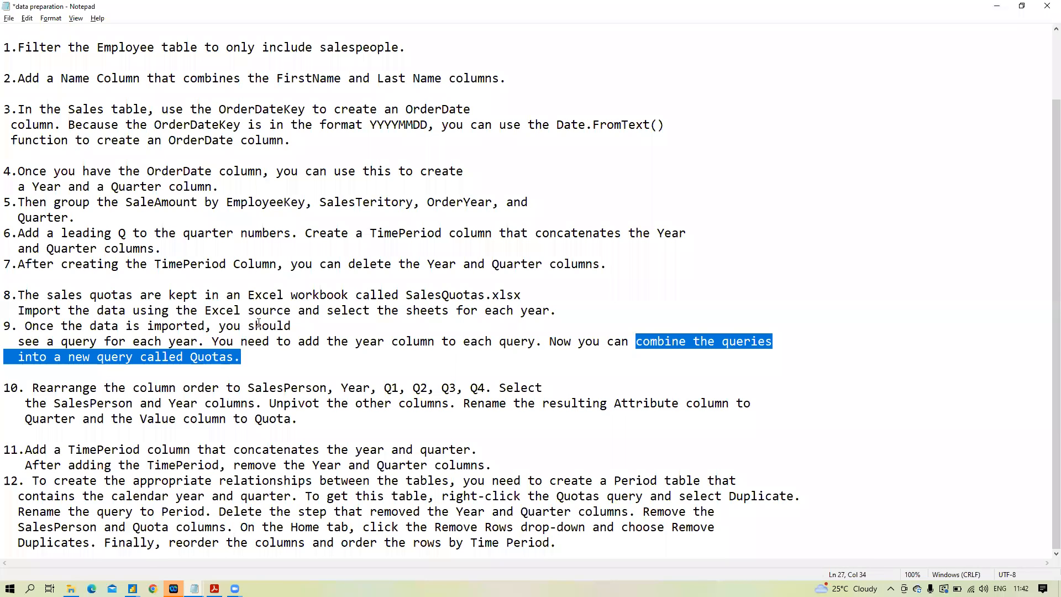
pyautogui.click(238, 359)
pyautogui.moveTo(213, 343); pyautogui.dragTo(529, 344)
pyautogui.moveTo(15, 346); pyautogui.dragTo(208, 345)
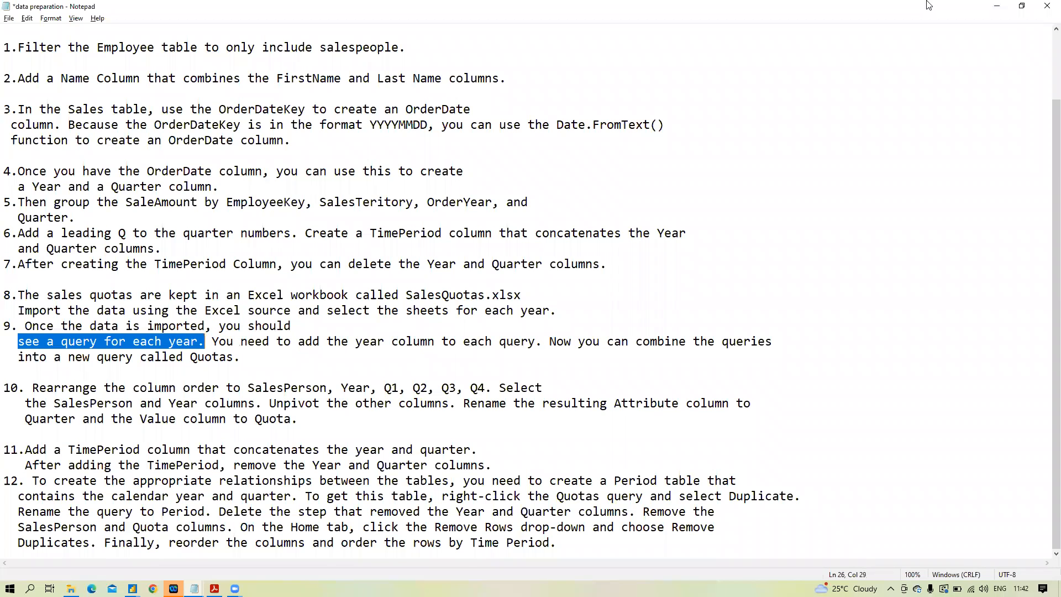
pyautogui.click(1002, 6)
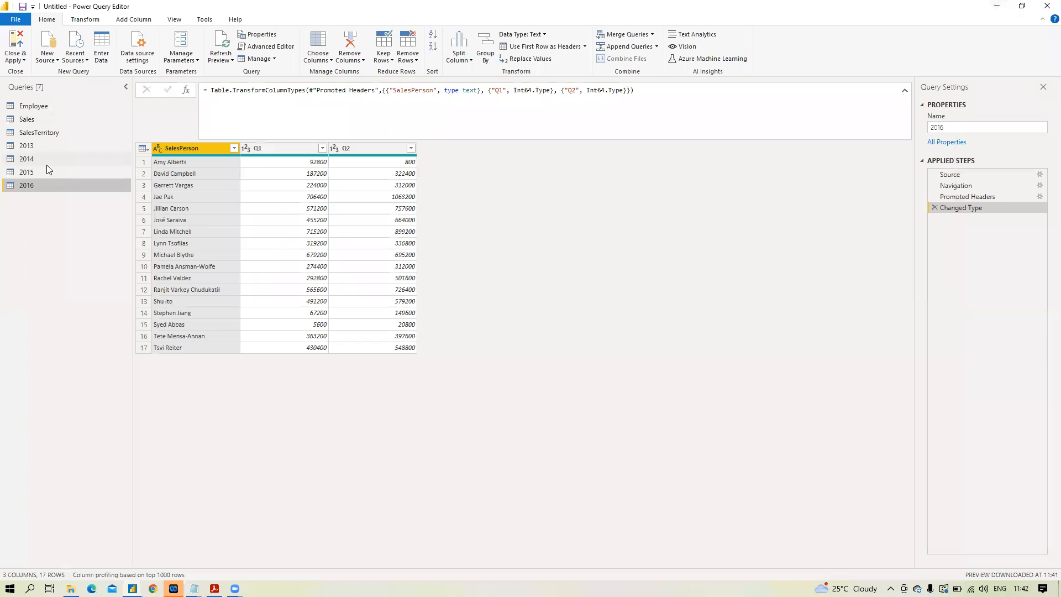
# Step: Add a custom column named Year with the value 2013 to the 2013 query
pyautogui.click(39, 147)
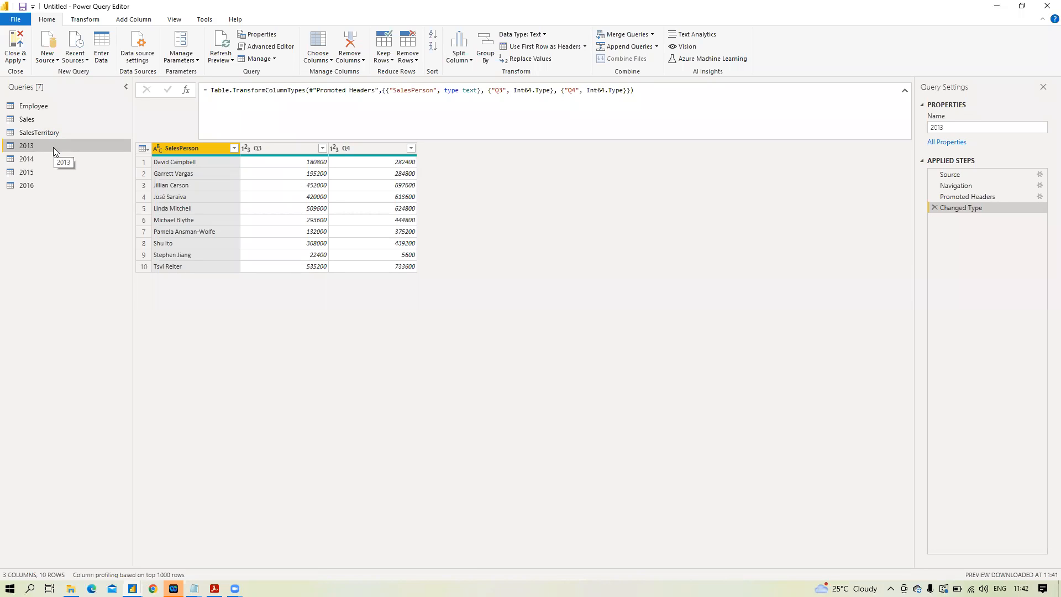
pyautogui.click(145, 20)
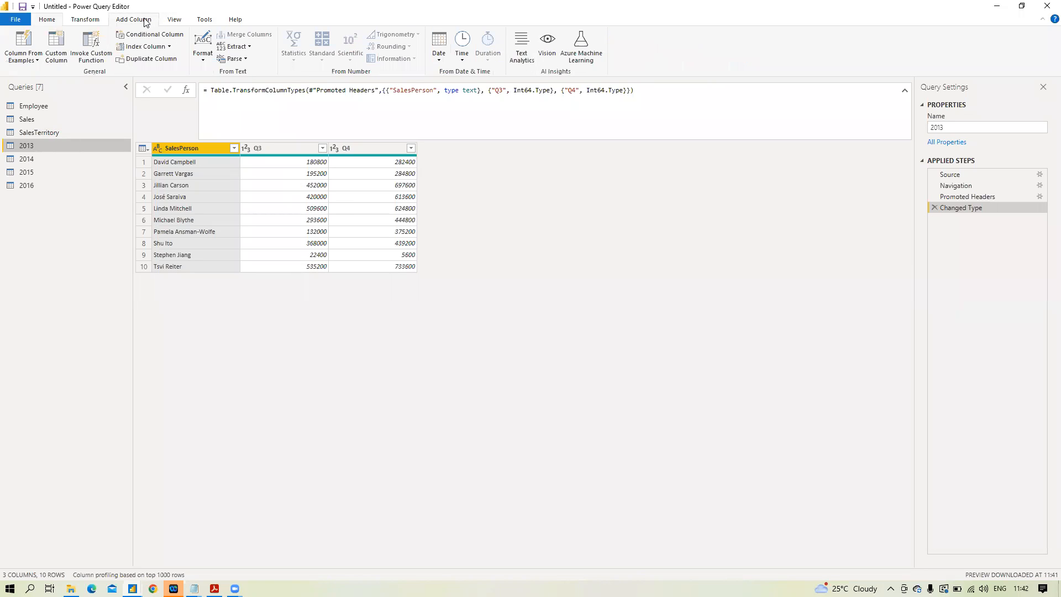
pyautogui.click(56, 50)
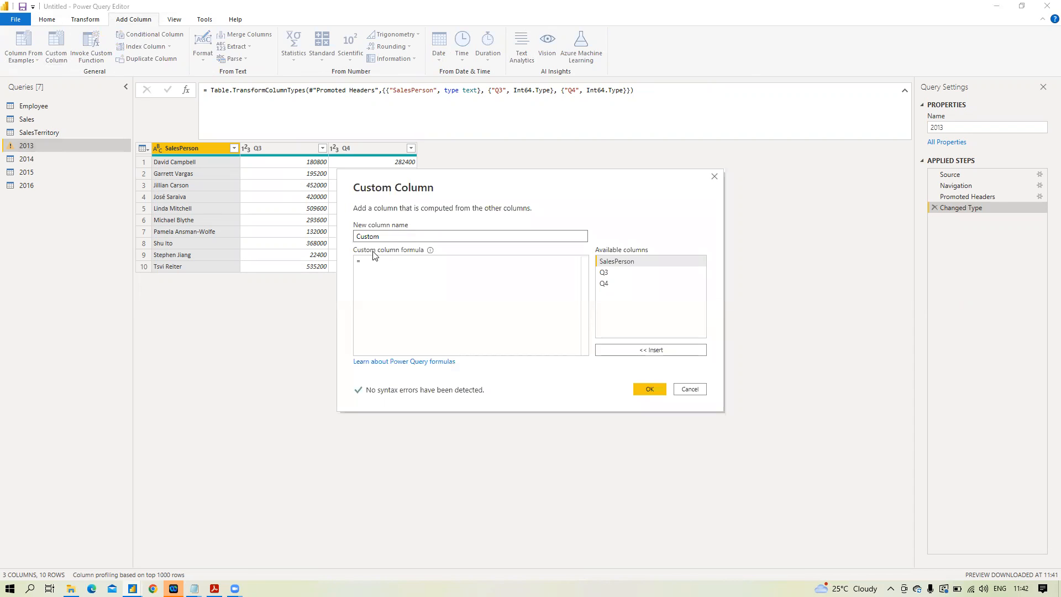
pyautogui.moveTo(380, 237); pyautogui.dragTo(343, 241)
pyautogui.write('Year')
pyautogui.click(384, 266)
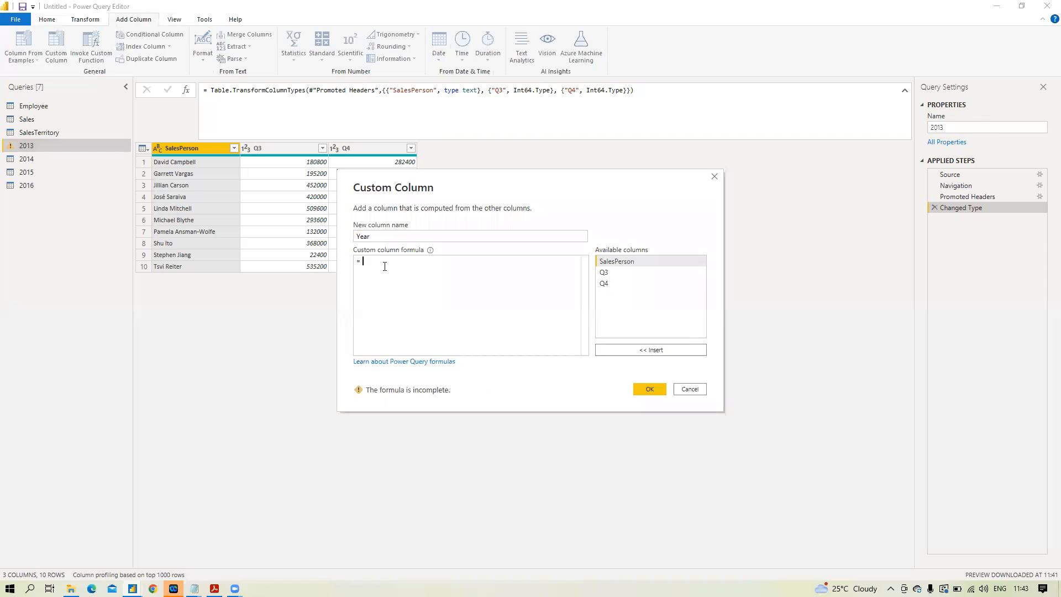
pyautogui.write('2013')
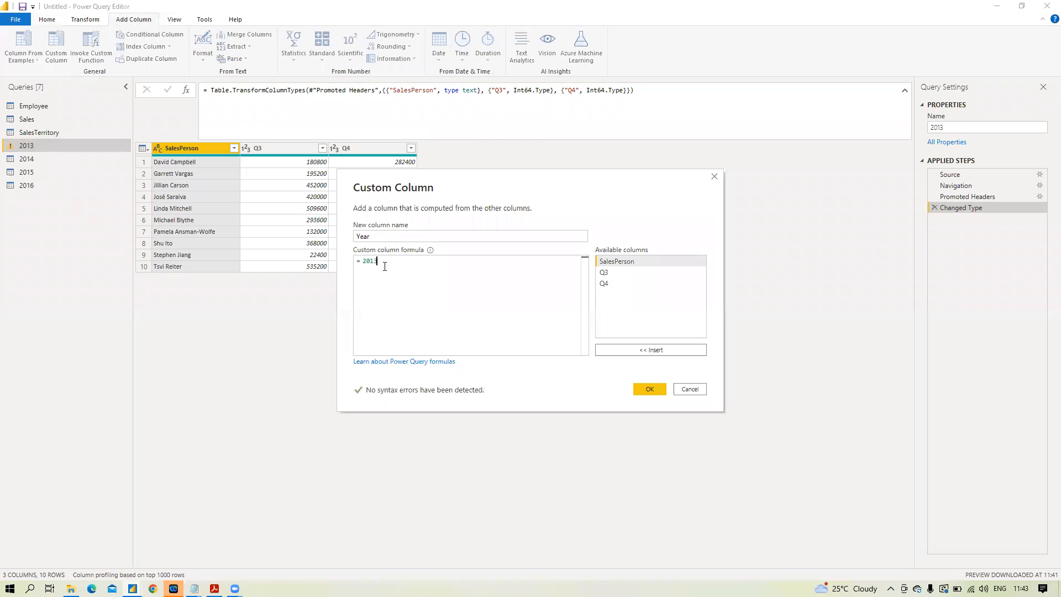
pyautogui.click(645, 389)
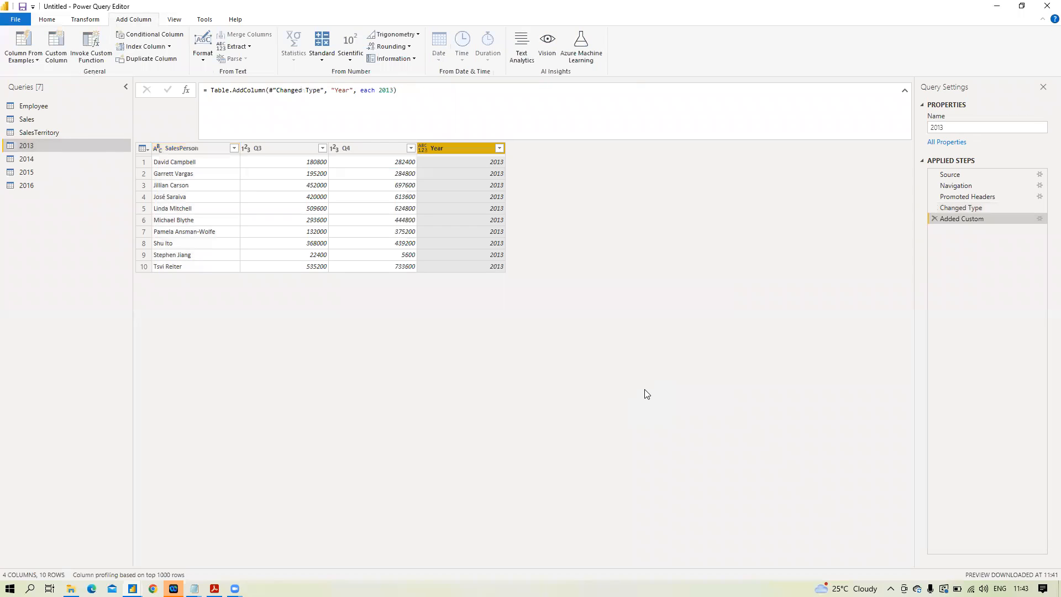
pyautogui.click(421, 148)
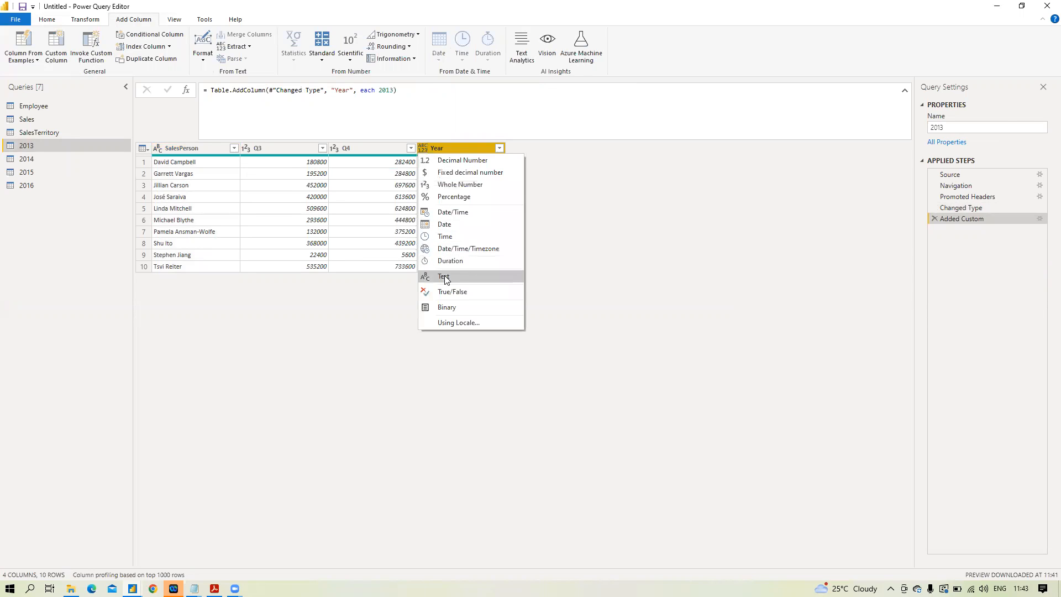
pyautogui.click(566, 171)
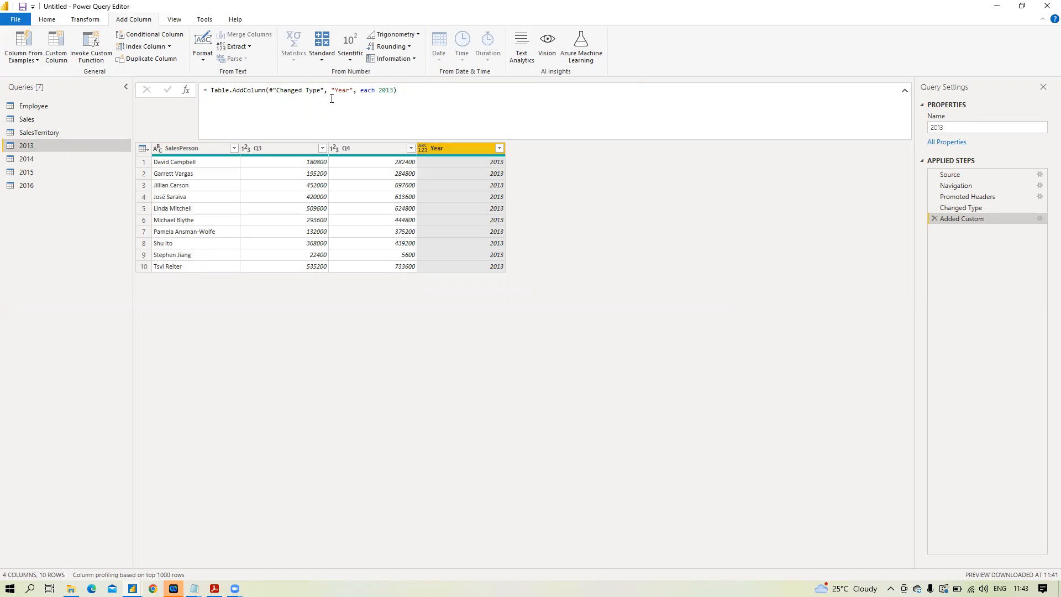
# Step: Reuse the 2013 query's AddColumn formula in a new step of the 2014 query, setting Year to 2014
pyautogui.moveTo(401, 90); pyautogui.dragTo(205, 92)
pyautogui.hotkey('ctrl', 'c')
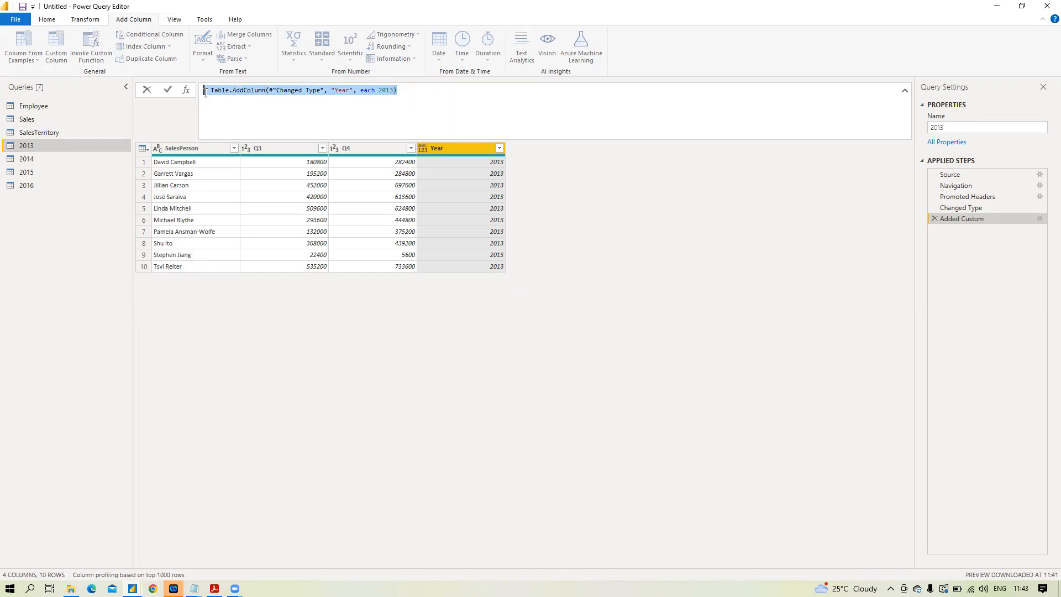
pyautogui.click(82, 158)
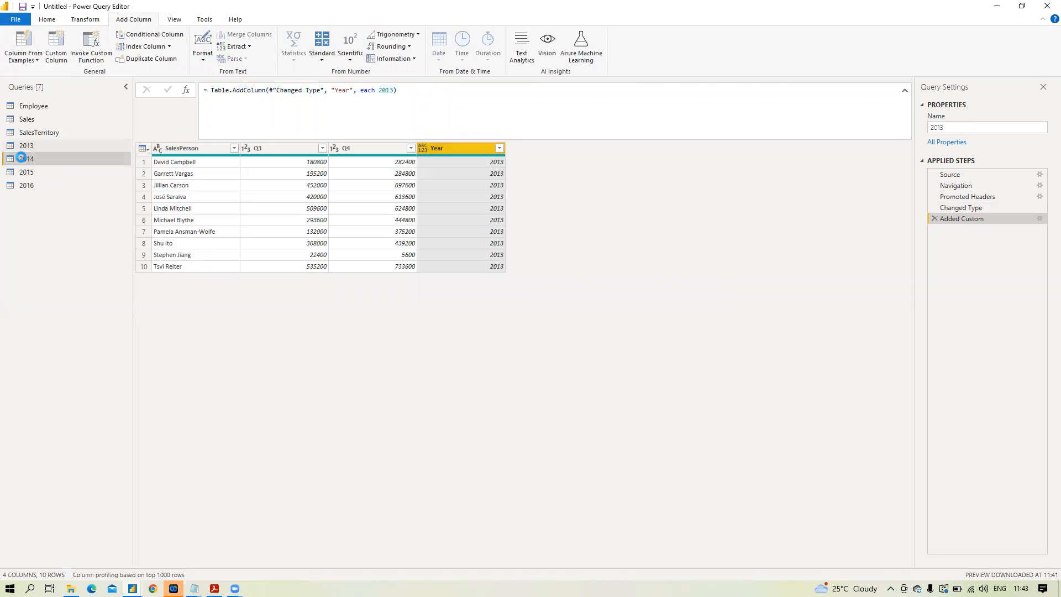
pyautogui.click(186, 92)
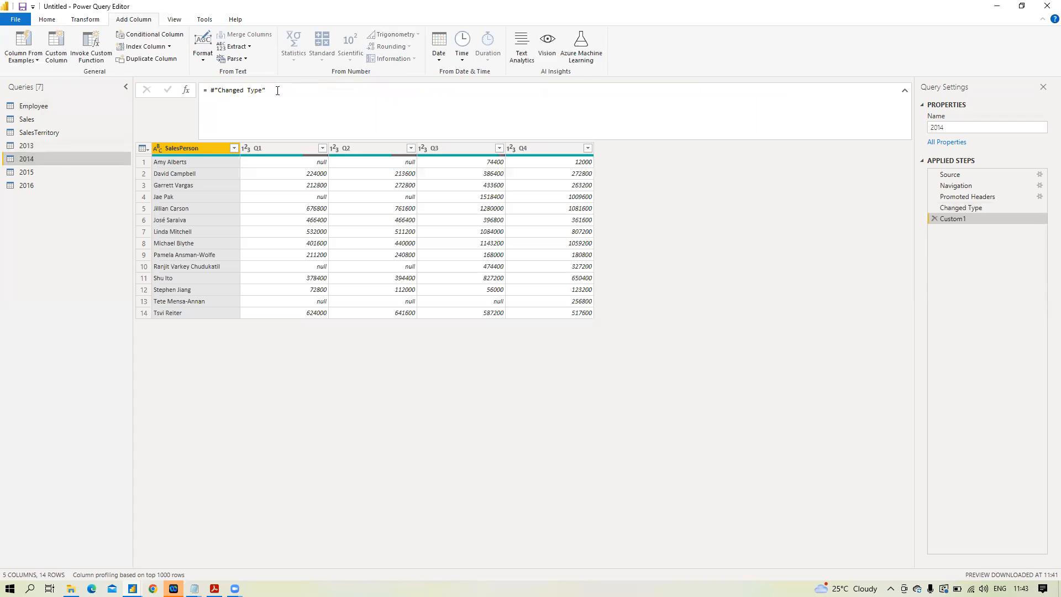
pyautogui.hotkey('ctrl', 'v')
pyautogui.moveTo(396, 90); pyautogui.dragTo(389, 90)
pyautogui.write('4)')
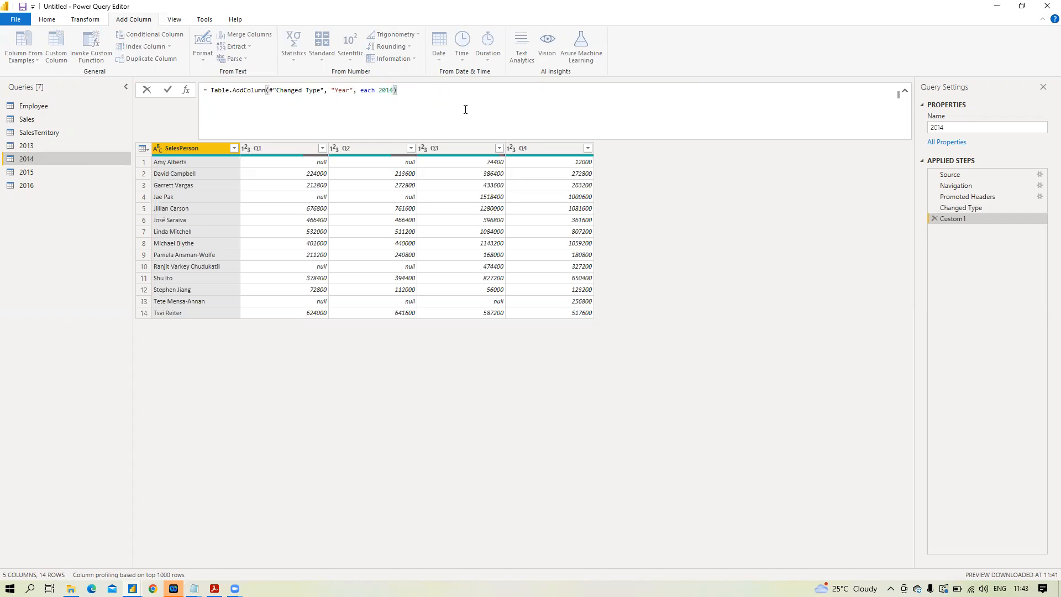
pyautogui.press('Return')
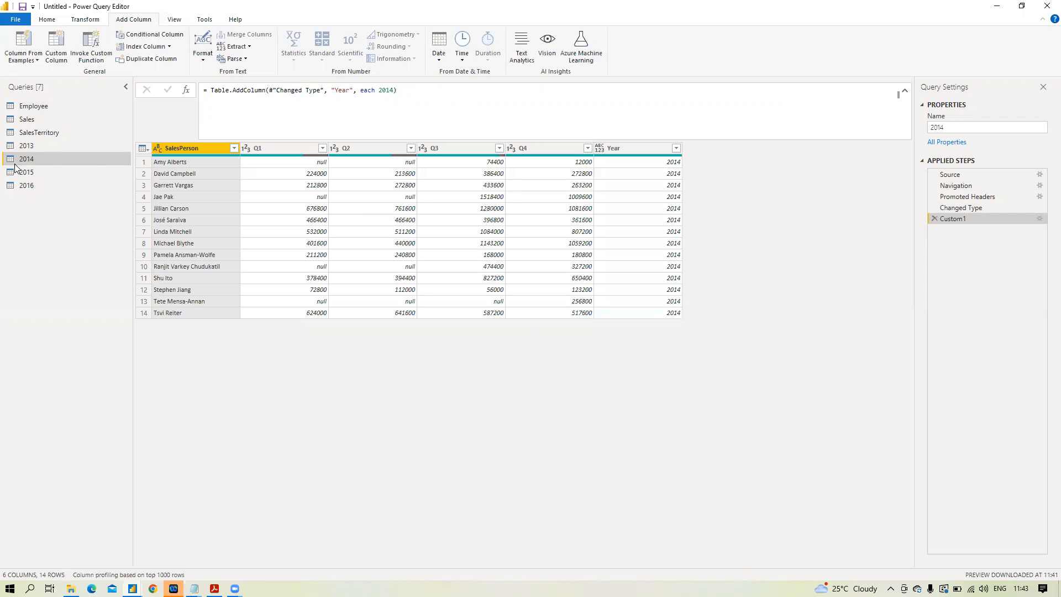
# Step: Add a Year column to the 2015 query with the same AddColumn formula, setting its value to 2015
pyautogui.click(27, 174)
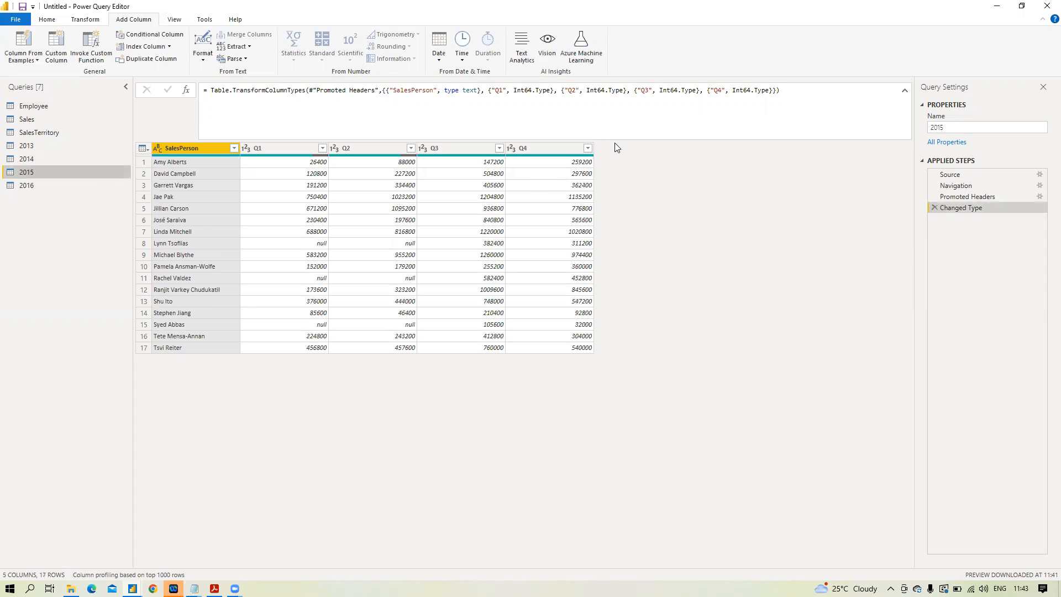
pyautogui.click(185, 90)
pyautogui.click(302, 108)
pyautogui.hotkey('ctrl', 'a')
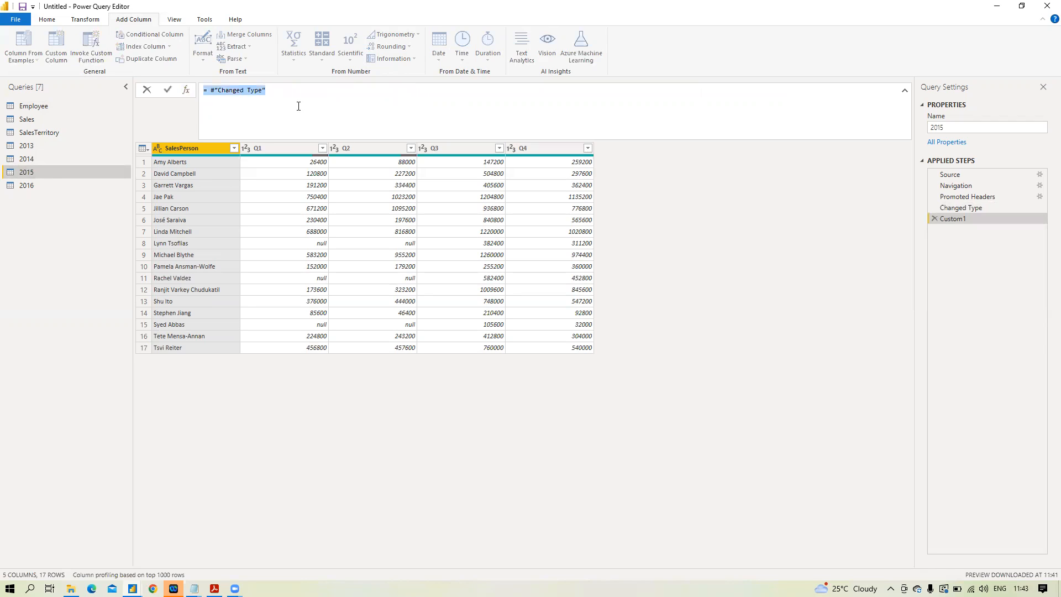
pyautogui.write('= Table.AddColumn(#"Changed Type", "Year", each 2015)')
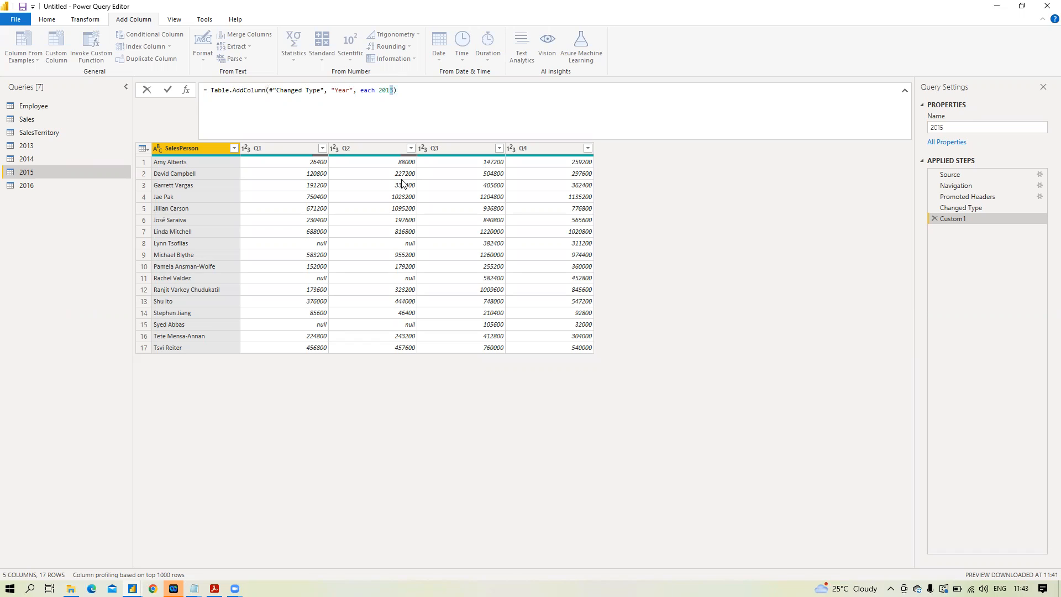
pyautogui.write('5')
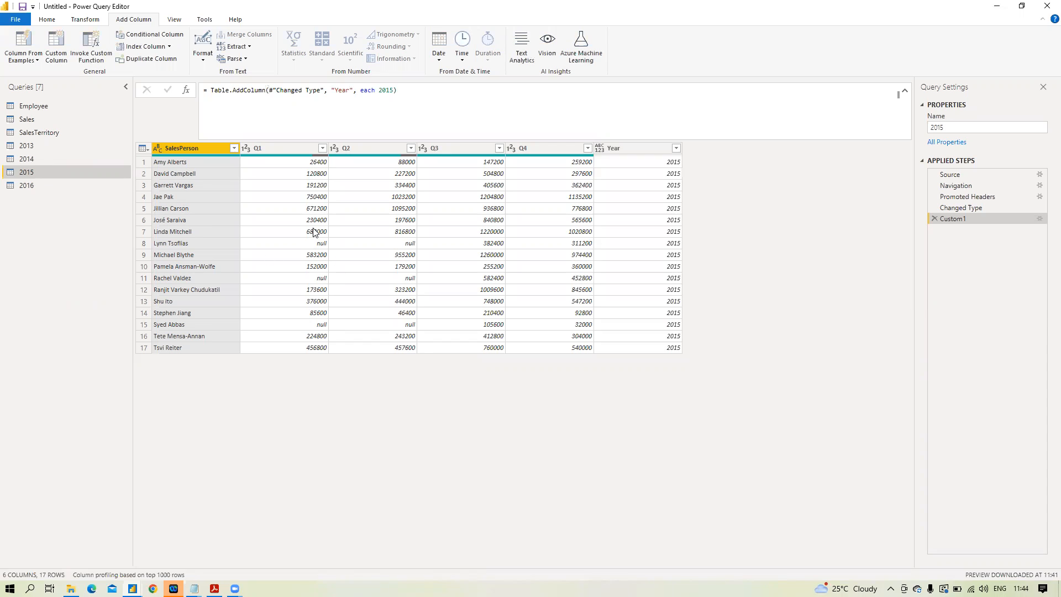
# Step: Add a Year column to the 2016 query with the same AddColumn formula, setting its value to 2016
pyautogui.click(29, 187)
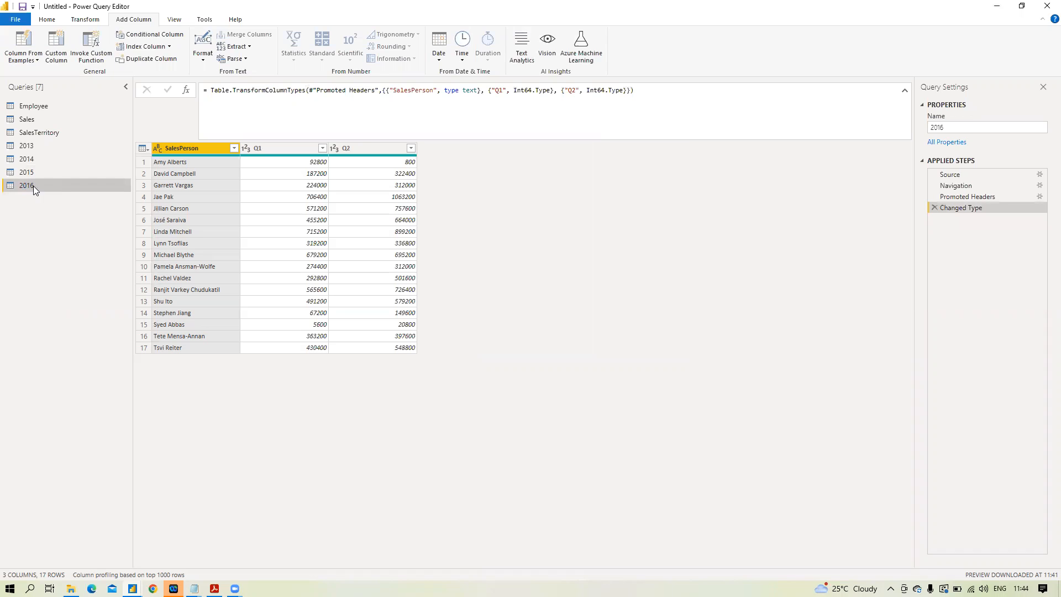
pyautogui.click(187, 91)
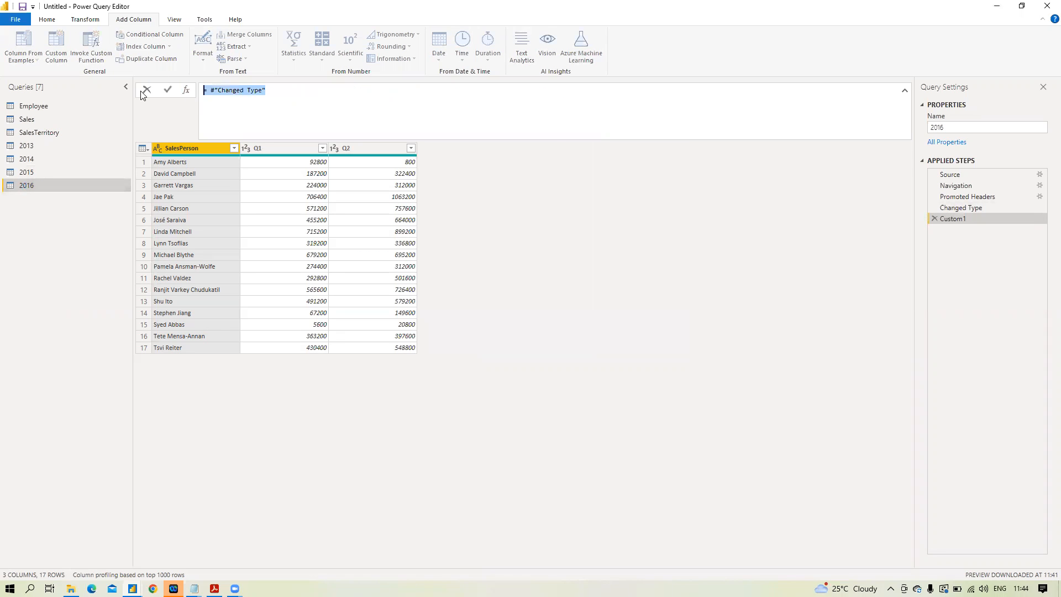
pyautogui.write('= Table.AddColumn(#"Changed Type", "Year", each 2013)')
pyautogui.moveTo(398, 90); pyautogui.dragTo(389, 90)
pyautogui.write('6')
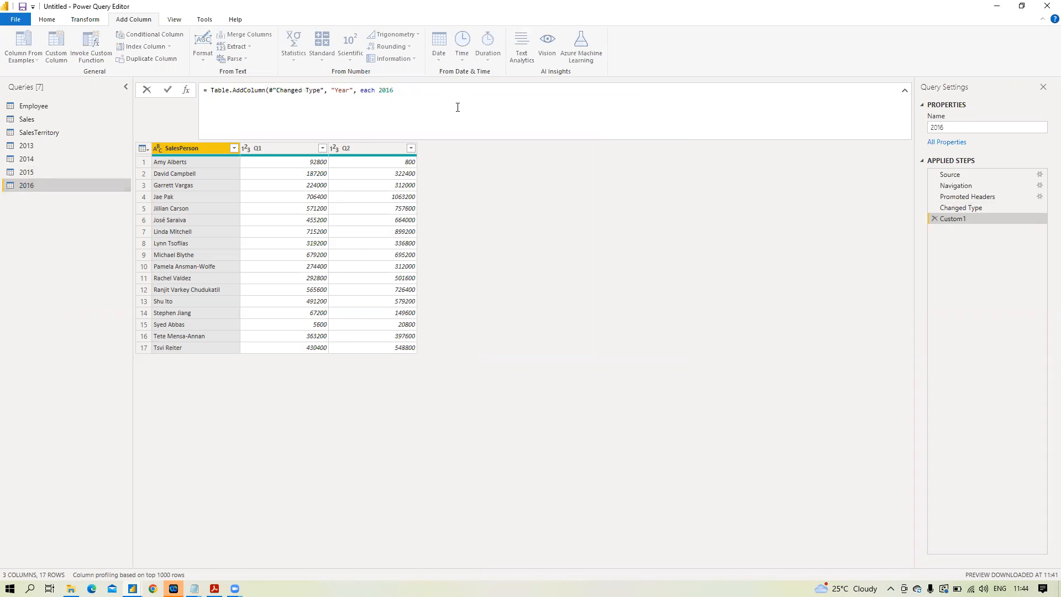
pyautogui.write(')')
pyautogui.click(168, 91)
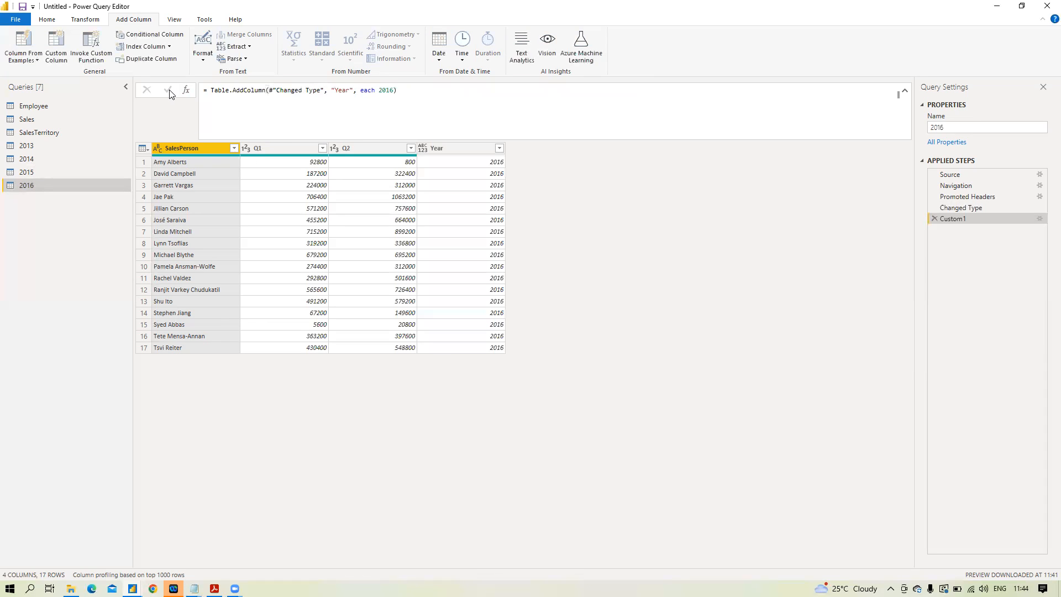
# Step: Change the Year column of the 2013 query to the Whole Number data type
pyautogui.click(33, 144)
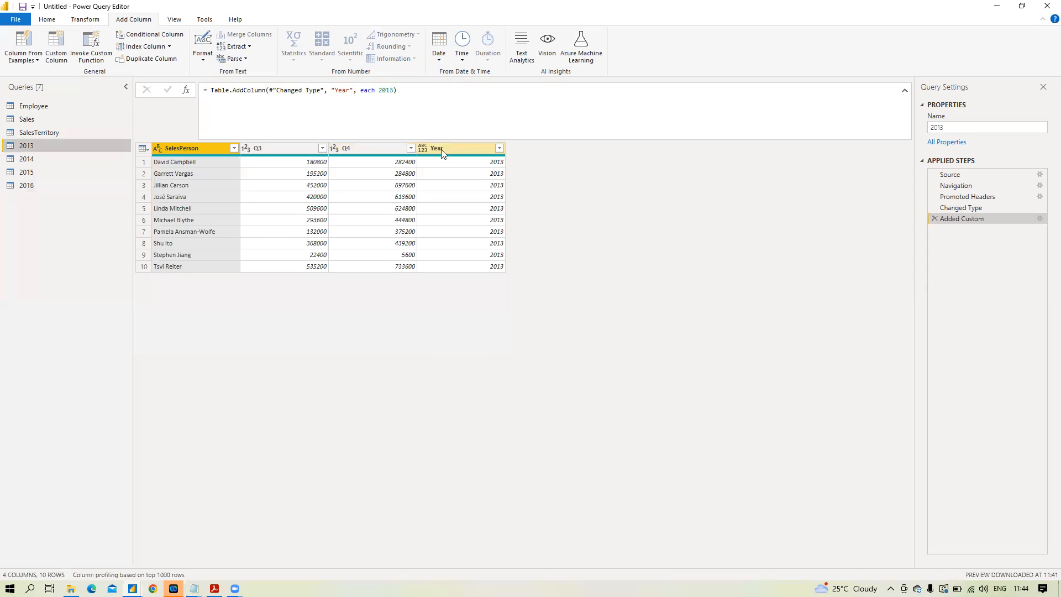
pyautogui.click(424, 148)
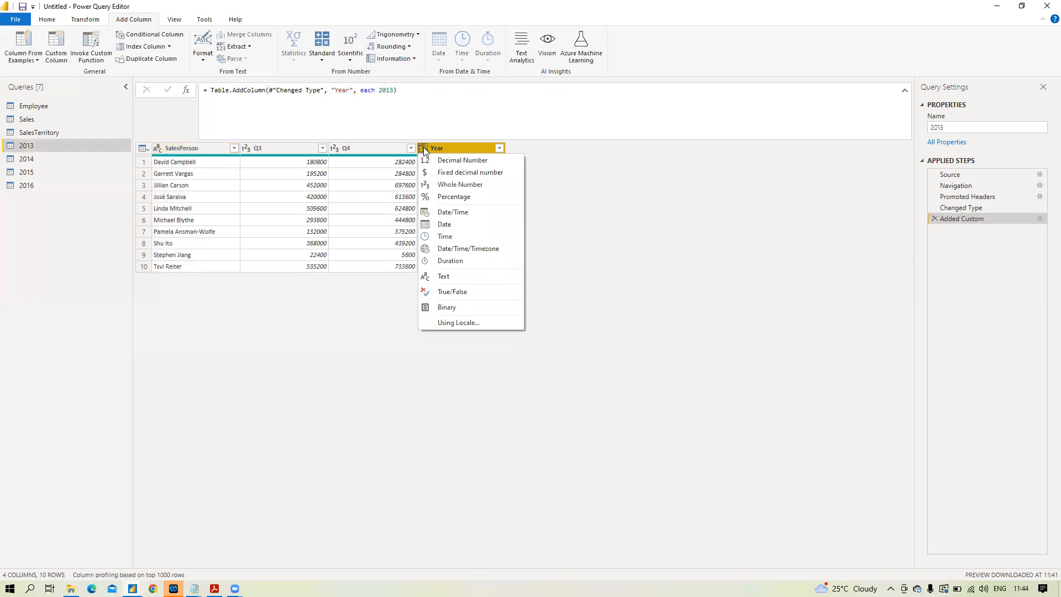
pyautogui.click(460, 184)
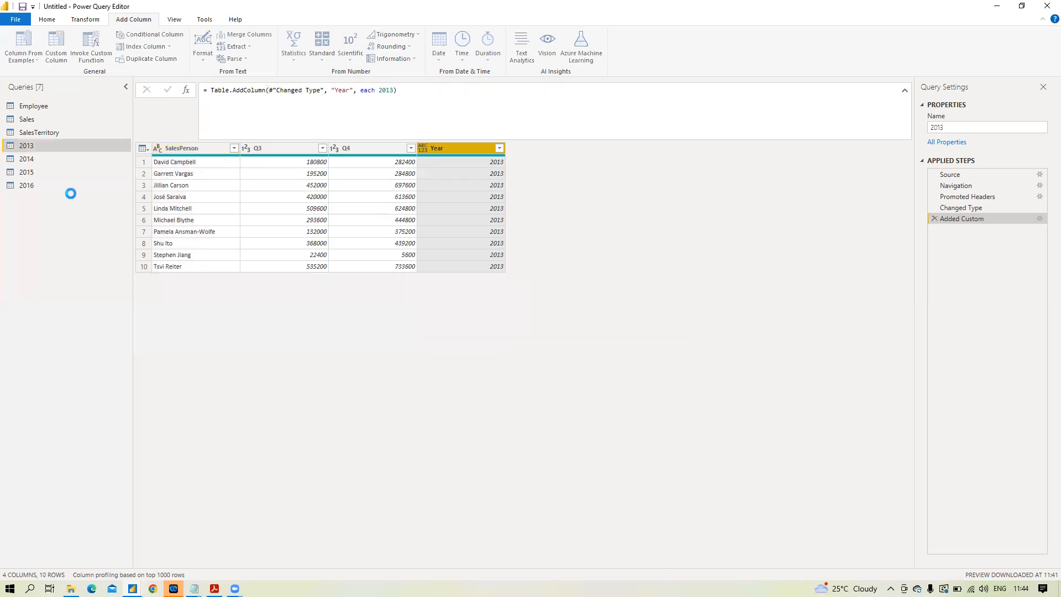
# Step: Apply automatic data type detection to the Year column of the 2014 query
pyautogui.click(67, 159)
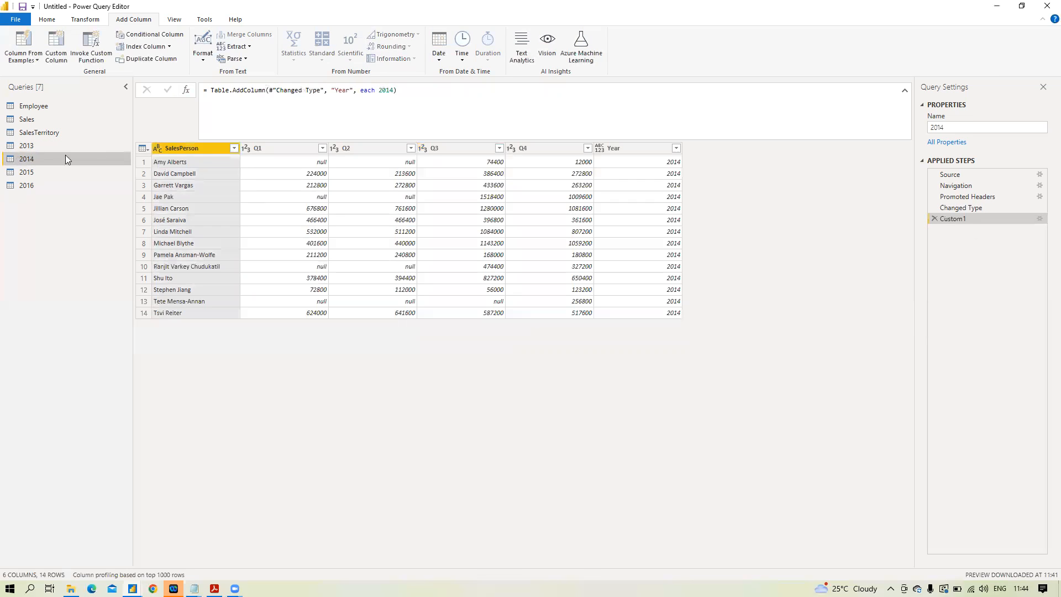
pyautogui.click(635, 150)
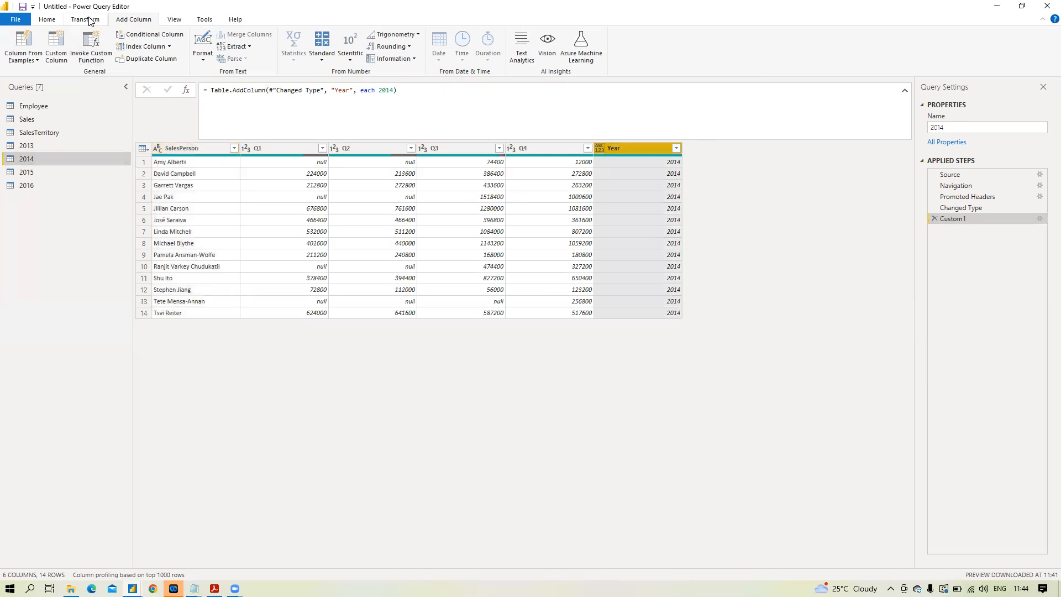
pyautogui.click(85, 20)
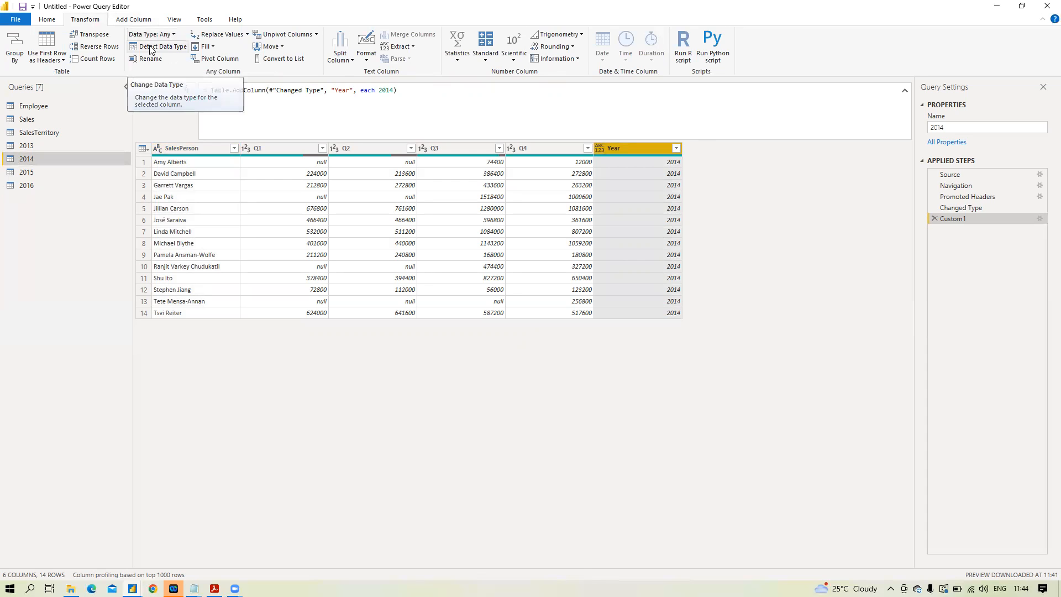
pyautogui.click(151, 49)
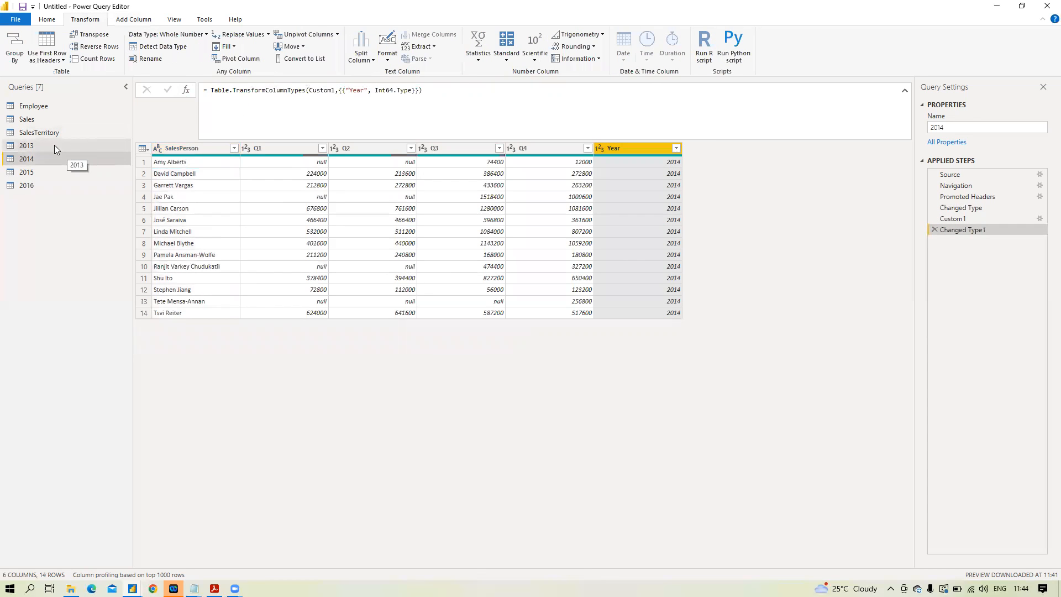
# Step: Apply automatic data type detection to the Year column of the 2015 query
pyautogui.click(34, 173)
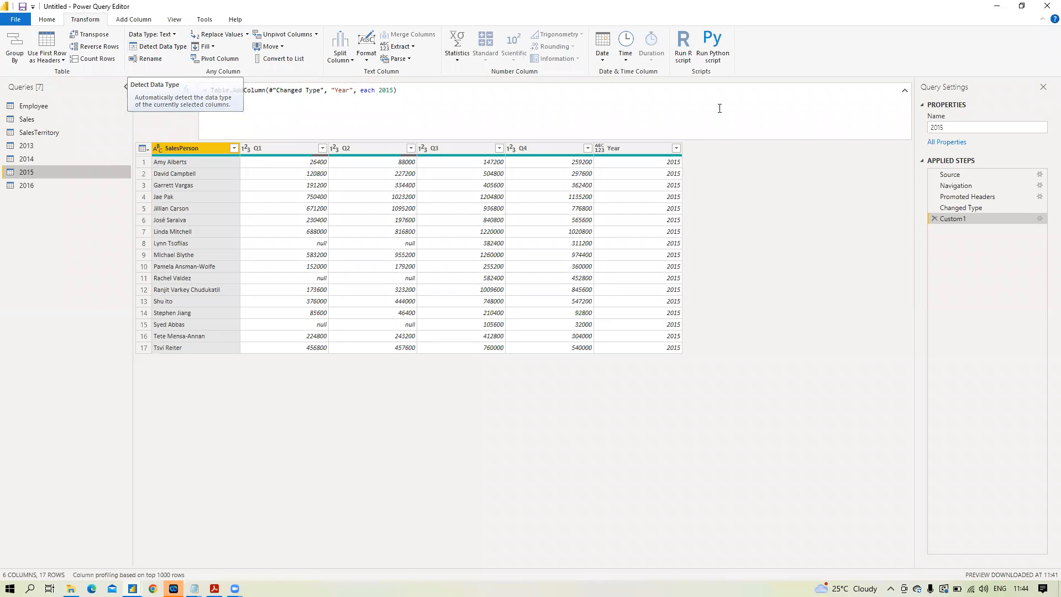
pyautogui.click(646, 148)
pyautogui.click(160, 47)
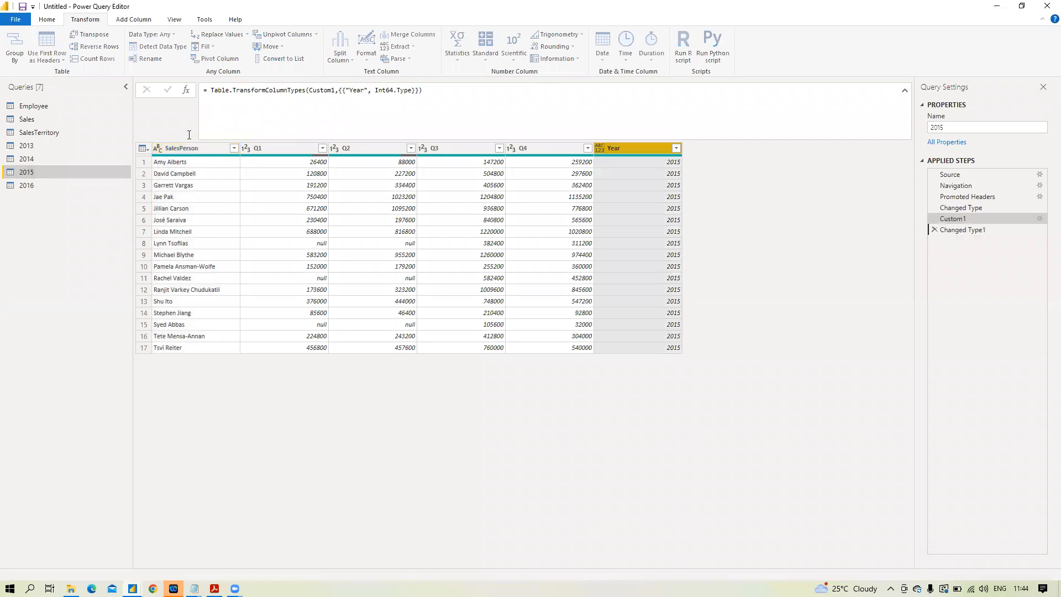
# Step: Apply automatic data type detection to the Year column of the 2016 query
pyautogui.click(83, 185)
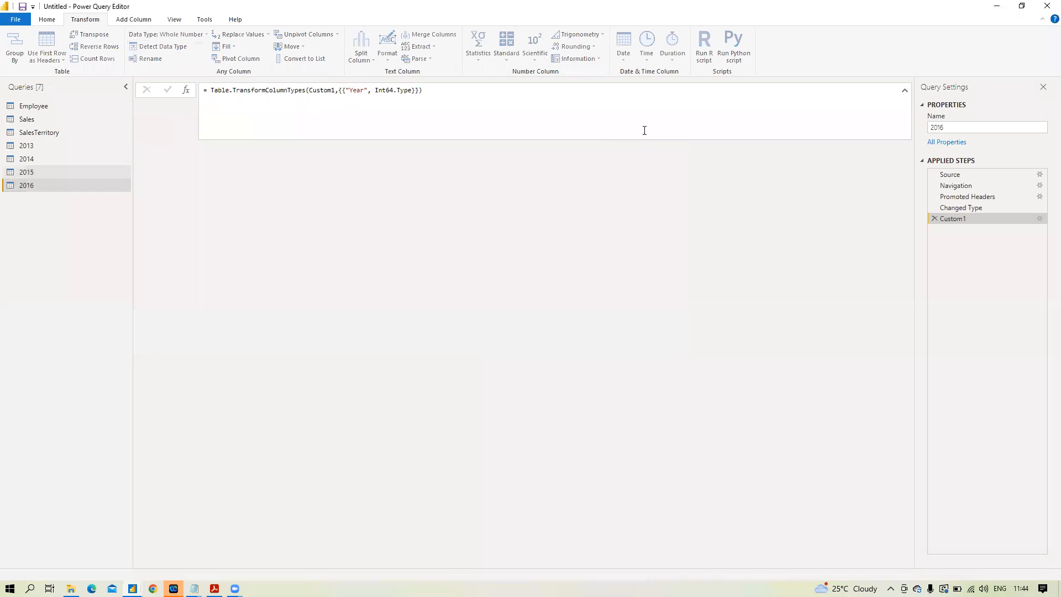
pyautogui.click(440, 147)
pyautogui.click(185, 48)
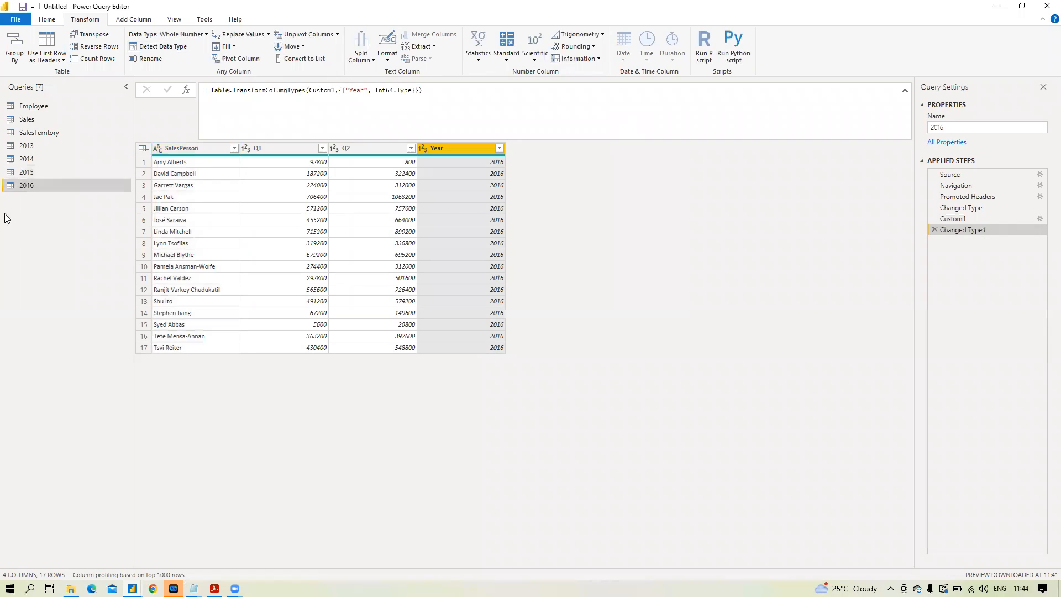
# Step: Replace null values with 0 in the Q1 through Q4 columns of the 2014 query
pyautogui.click(29, 145)
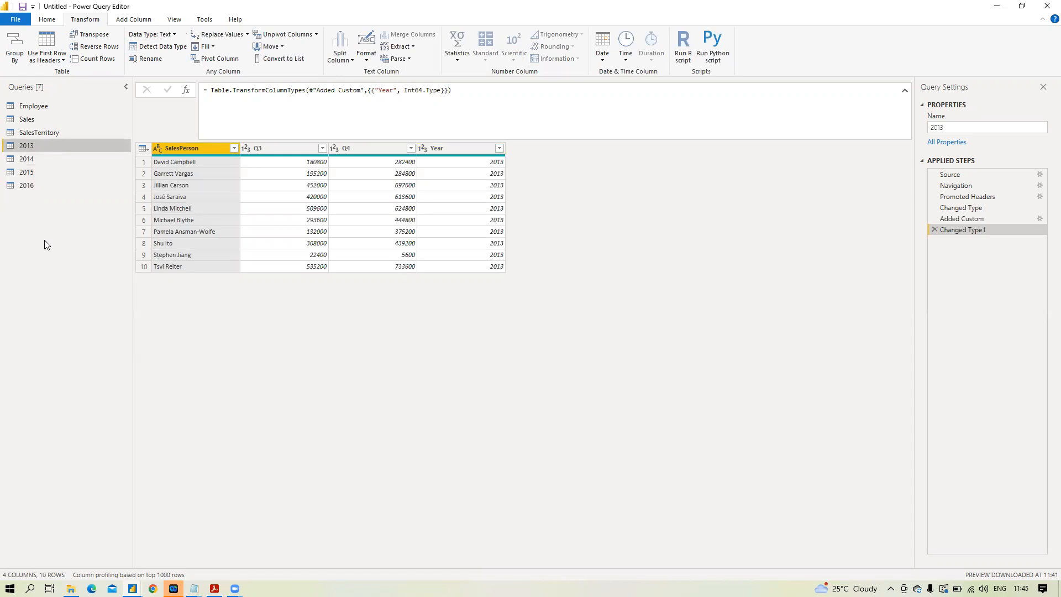
pyautogui.click(26, 159)
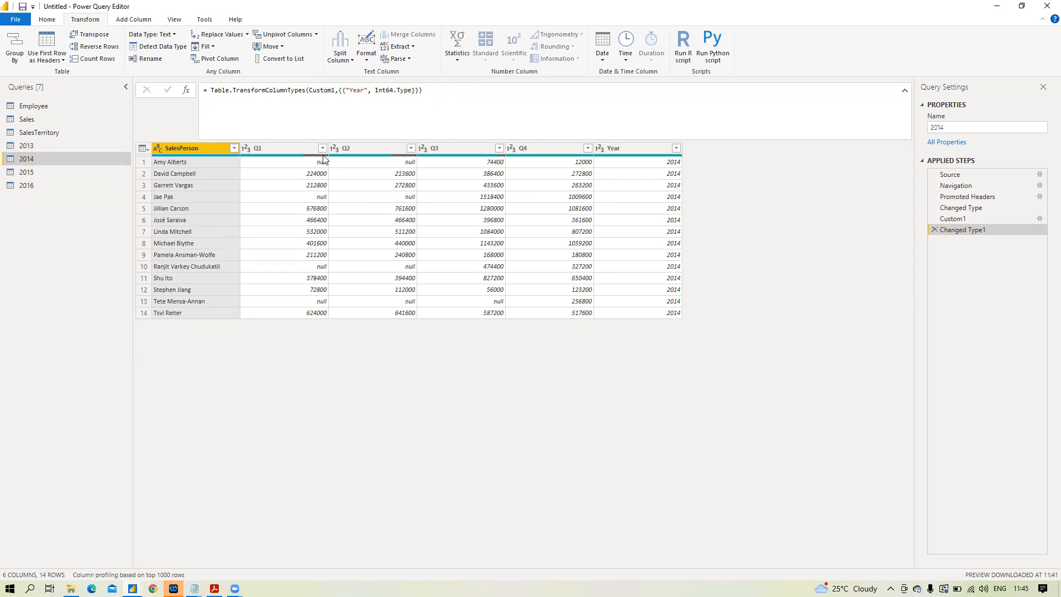
pyautogui.moveTo(322, 160)
pyautogui.click(283, 148)
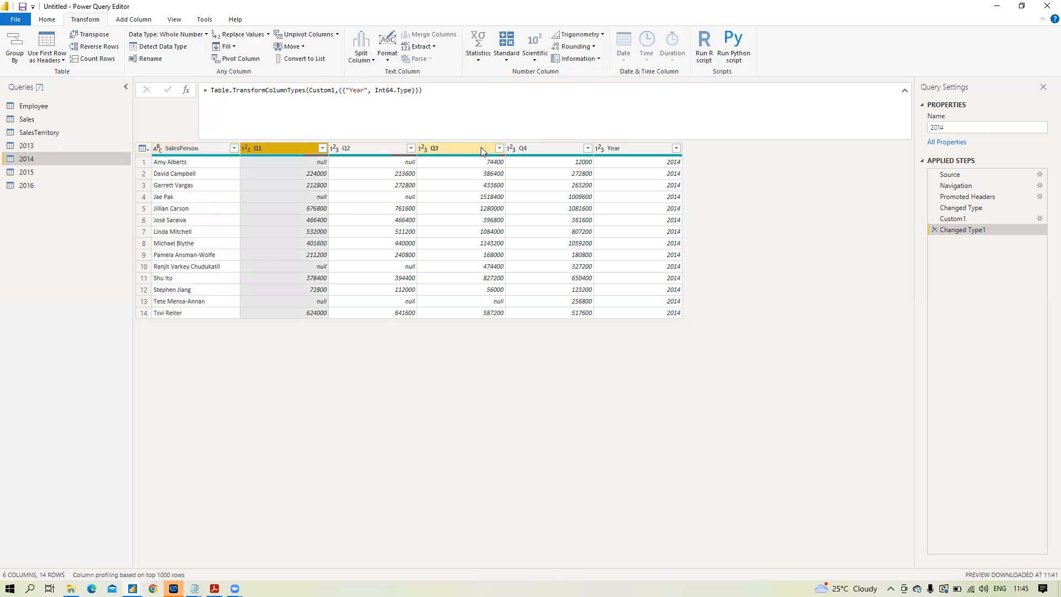
pyautogui.keyDown('shift'); pyautogui.click(553, 147); pyautogui.keyUp('shift')
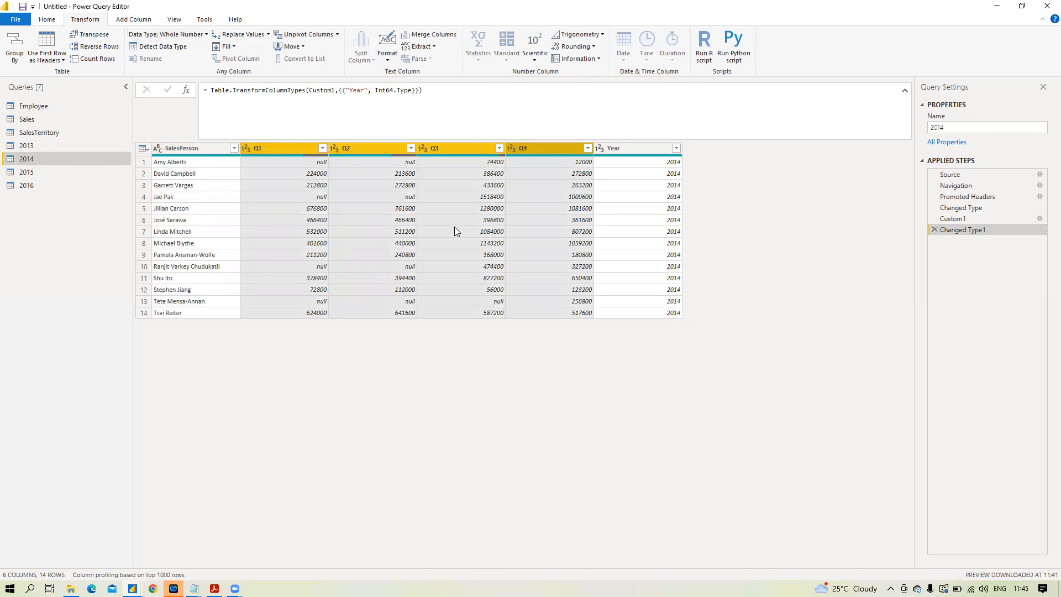
pyautogui.click(270, 154)
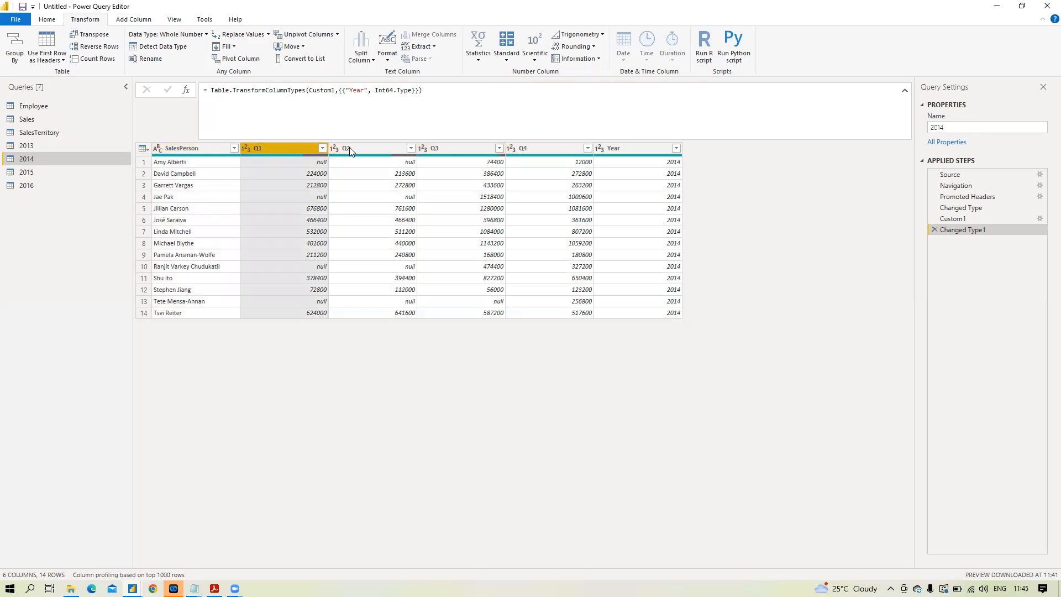
pyautogui.keyDown('shift'); pyautogui.click(556, 148); pyautogui.keyUp('shift')
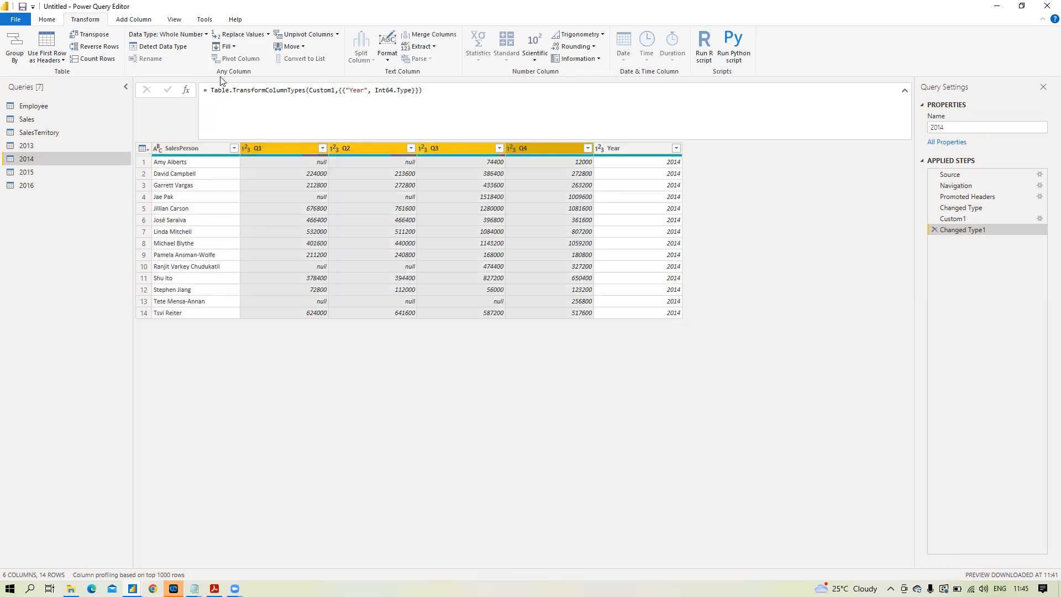
pyautogui.click(268, 34)
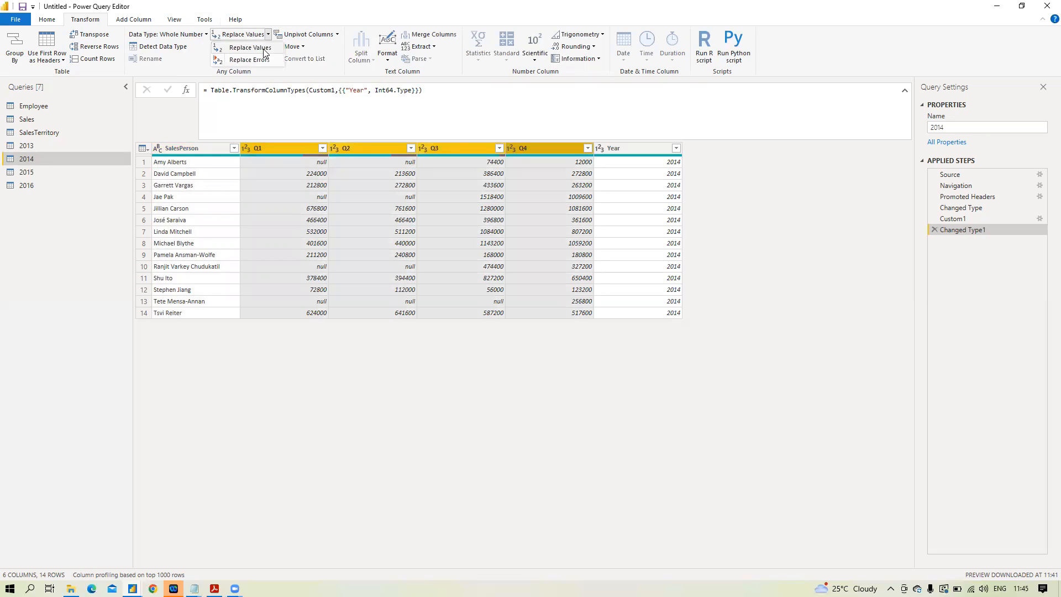
pyautogui.press('Escape')
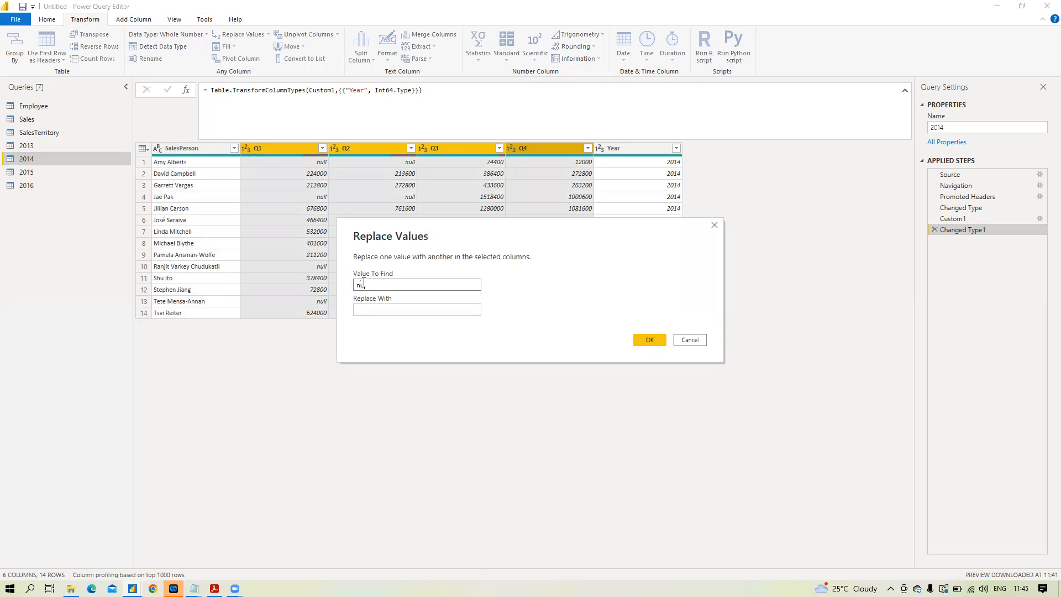
pyautogui.write('null')
pyautogui.click(403, 312)
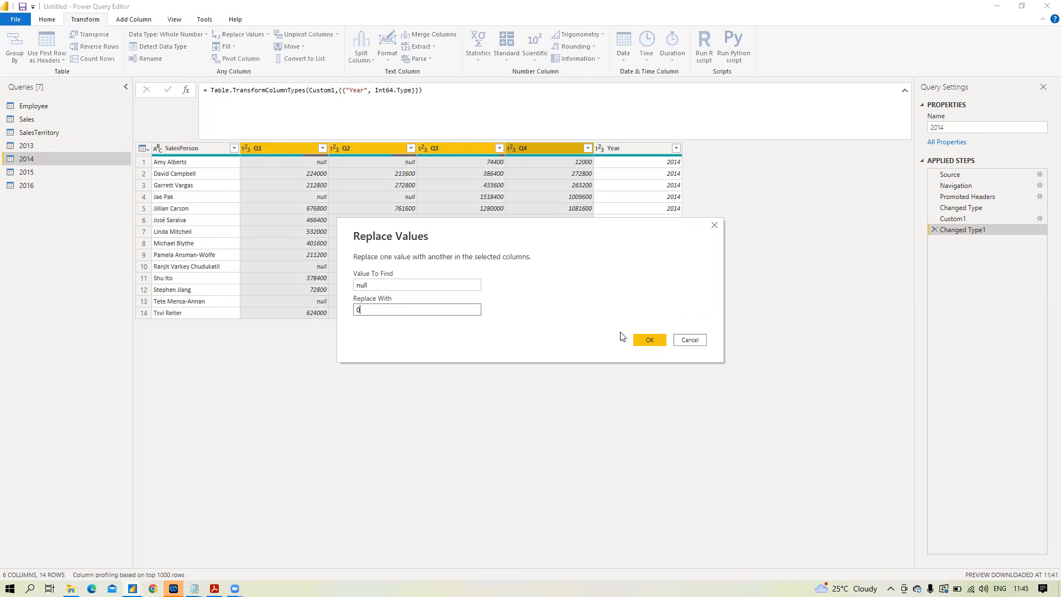
pyautogui.click(648, 340)
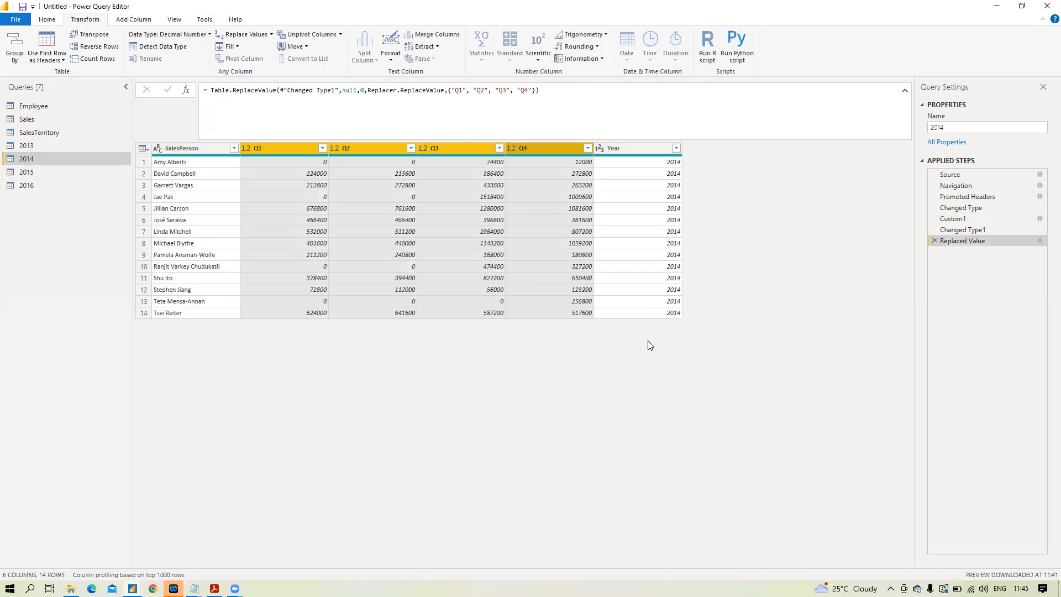
# Step: Replace null values with 0 in the Q1 through Q4 columns of the 2015 query
pyautogui.click(24, 147)
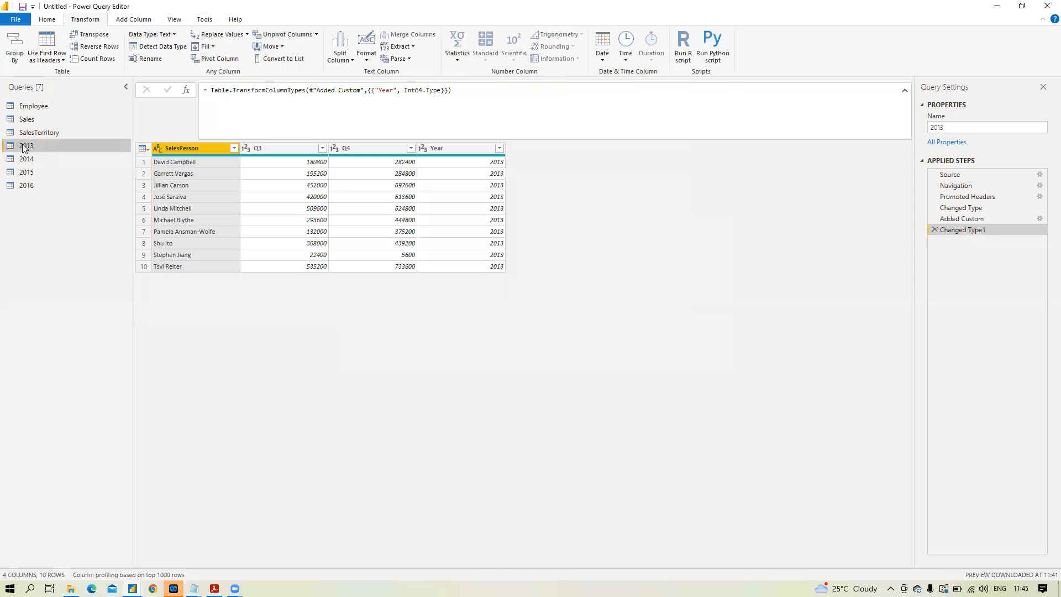
pyautogui.click(28, 172)
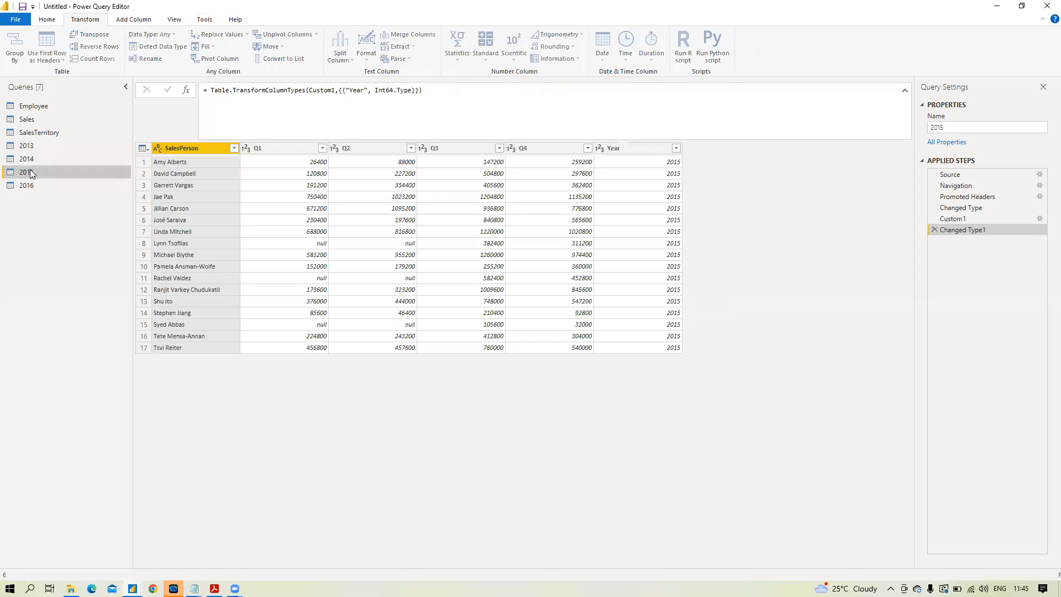
pyautogui.click(281, 147)
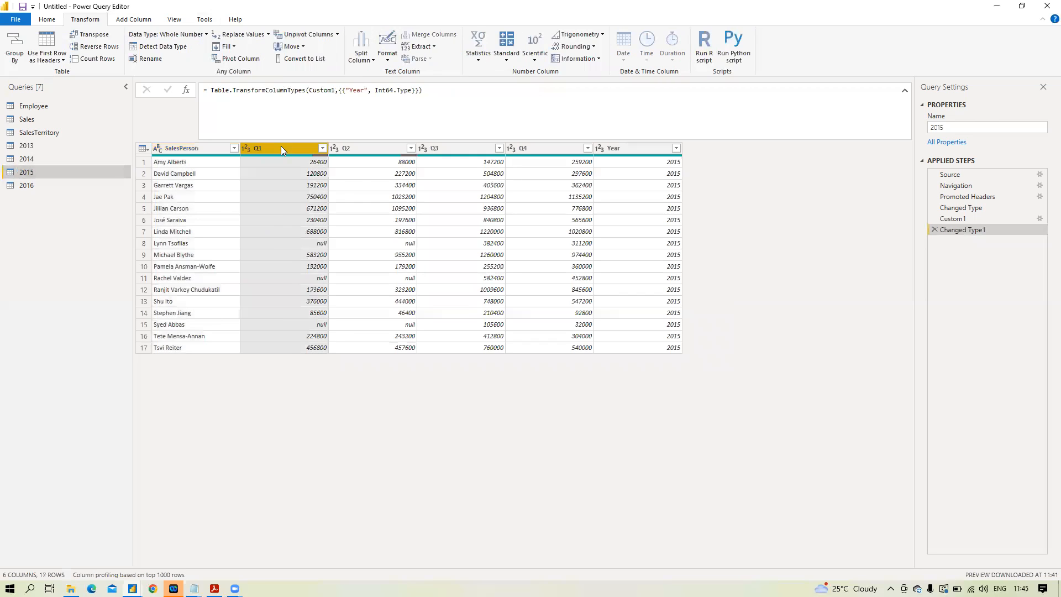
pyautogui.keyDown('shift'); pyautogui.click(532, 148); pyautogui.keyUp('shift')
pyautogui.click(268, 35)
pyautogui.click(250, 47)
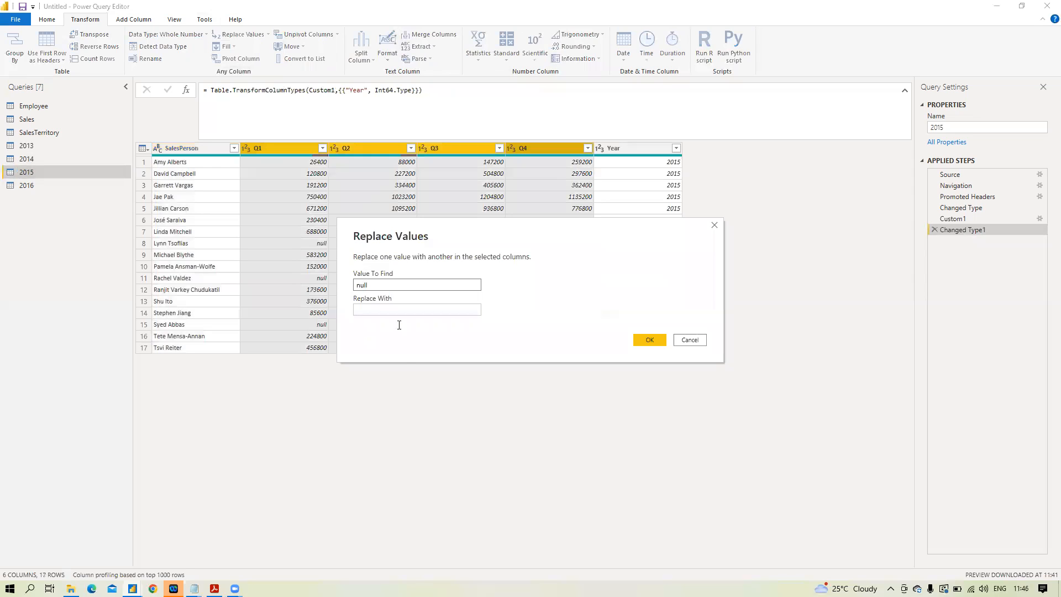
pyautogui.click(384, 310)
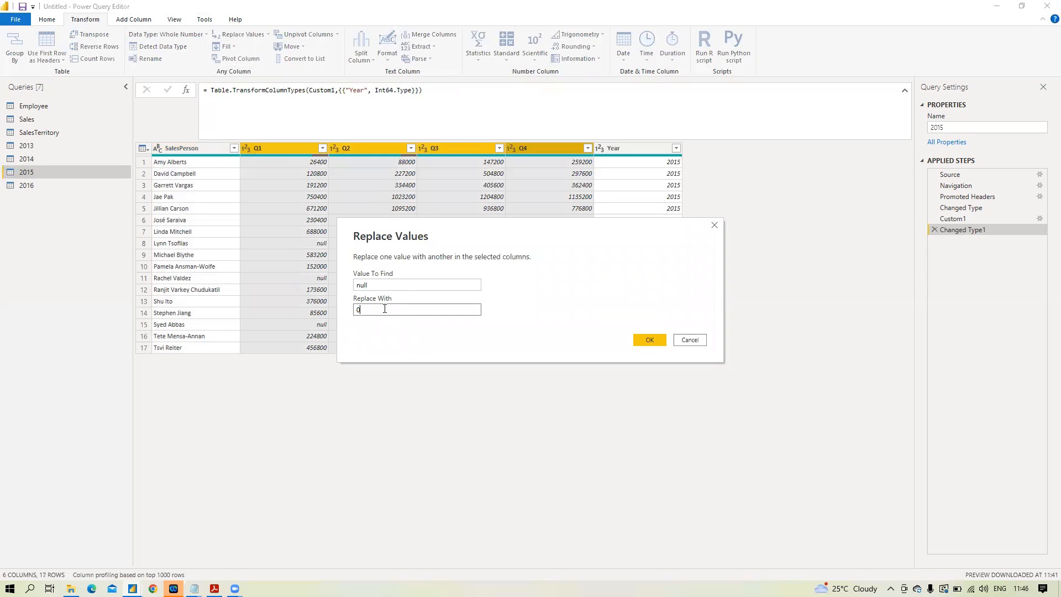
pyautogui.click(651, 340)
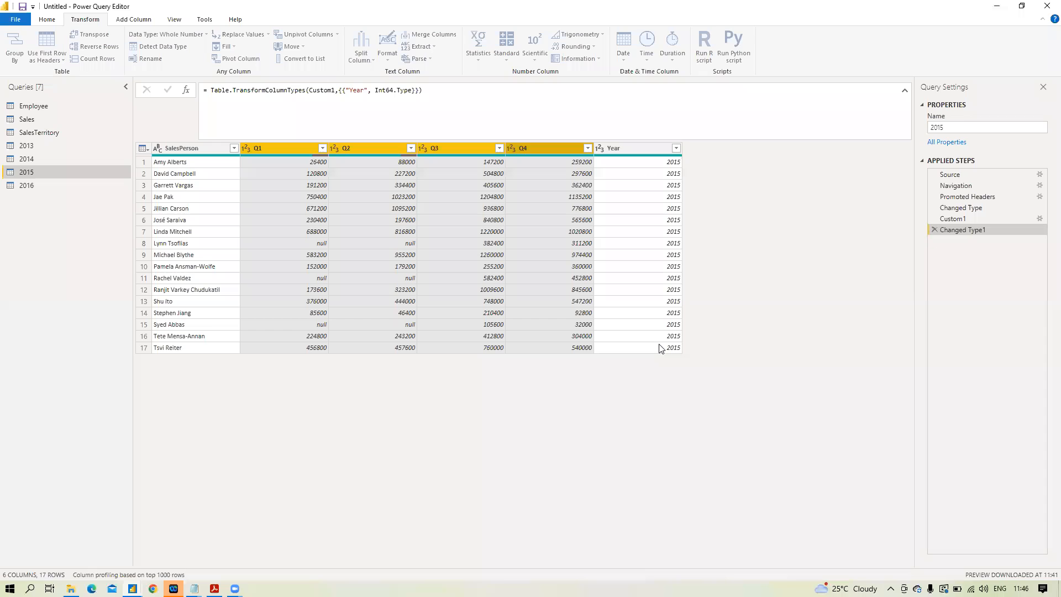
pyautogui.click(31, 185)
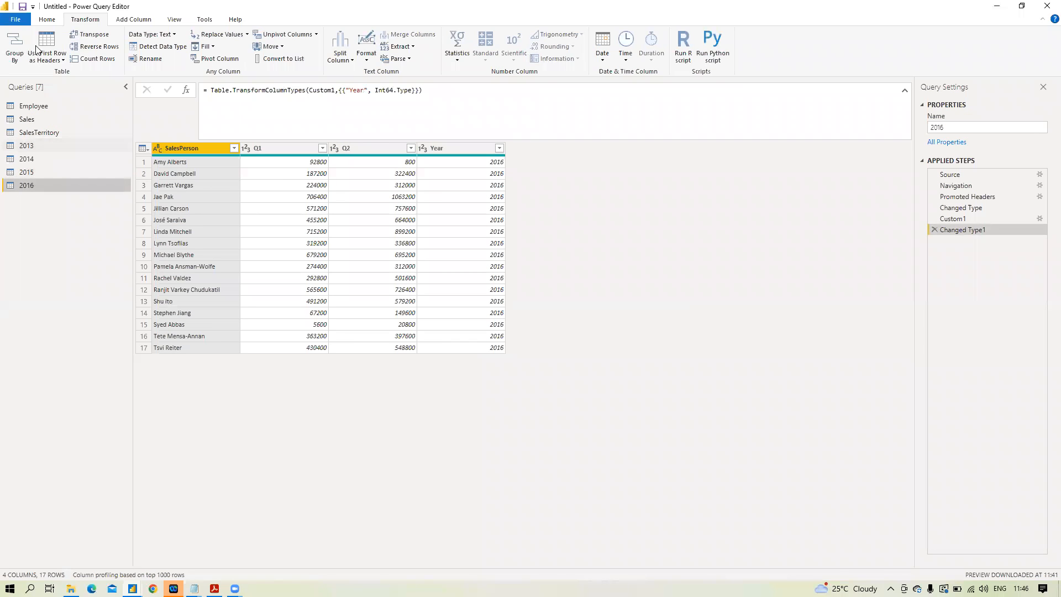
pyautogui.click(134, 20)
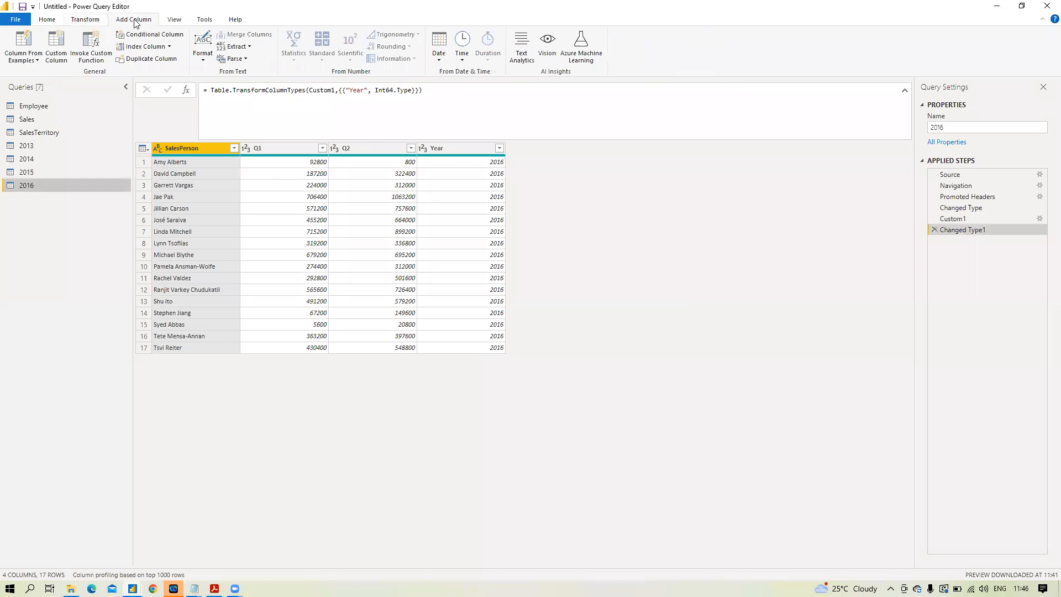
pyautogui.click(53, 21)
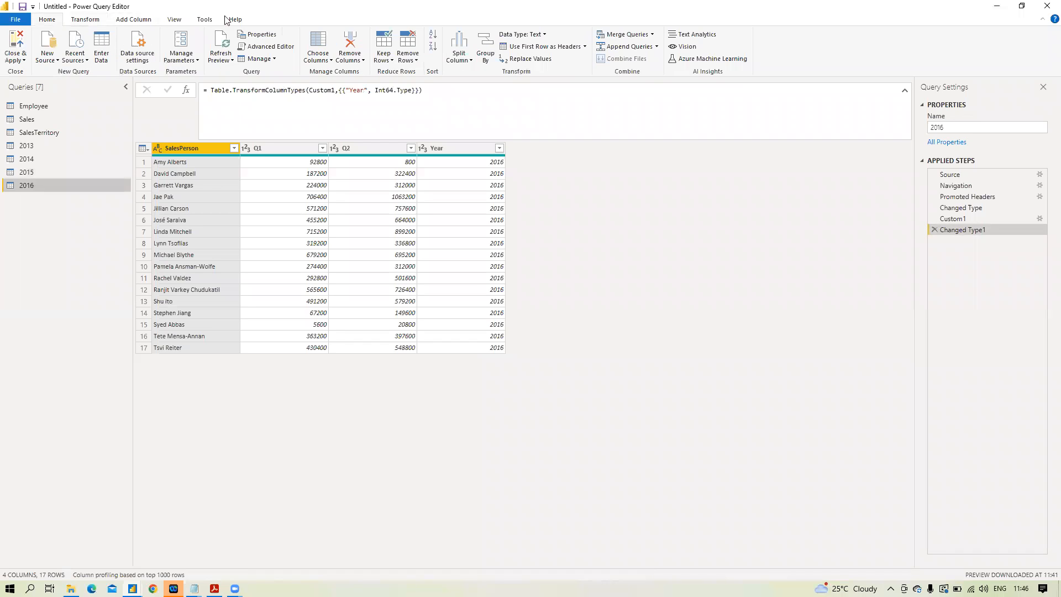
pyautogui.click(657, 47)
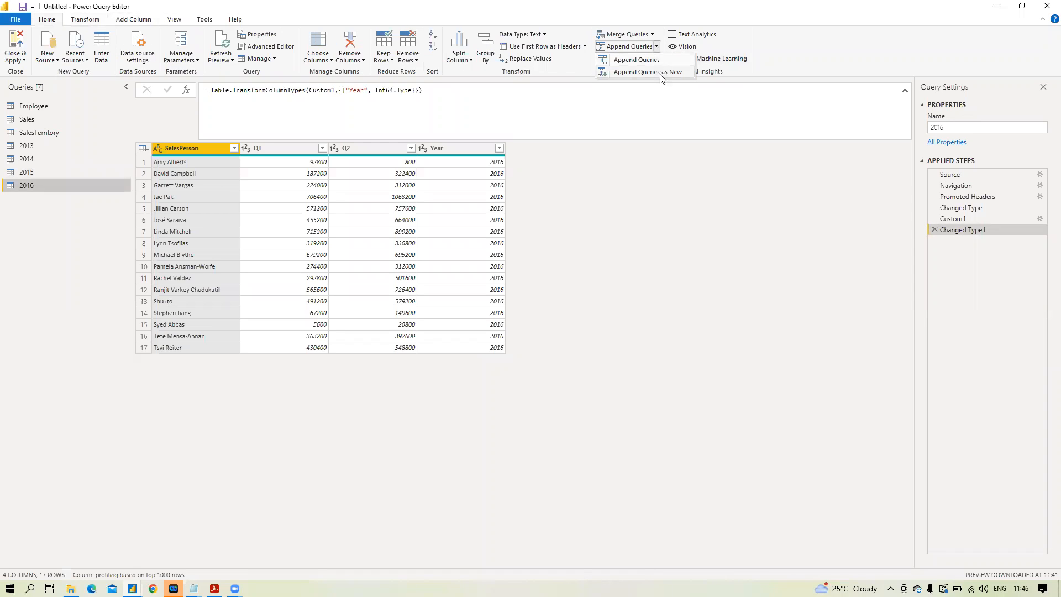
# Step: Append the 2013, 2014, 2015 and 2016 queries into a new query, using the option for three or more tables
pyautogui.click(27, 145)
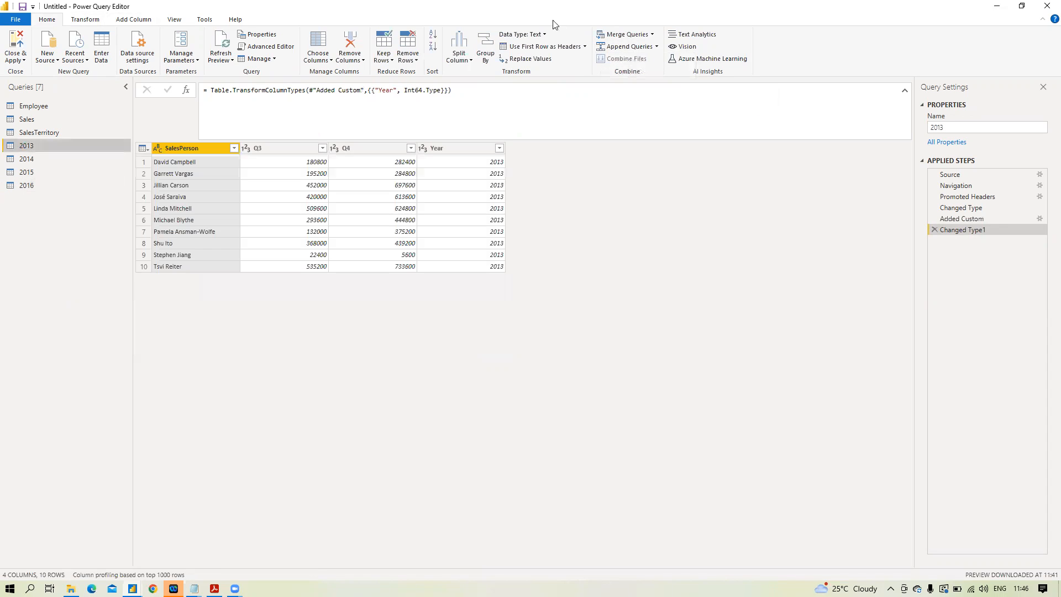
pyautogui.click(656, 47)
pyautogui.click(656, 72)
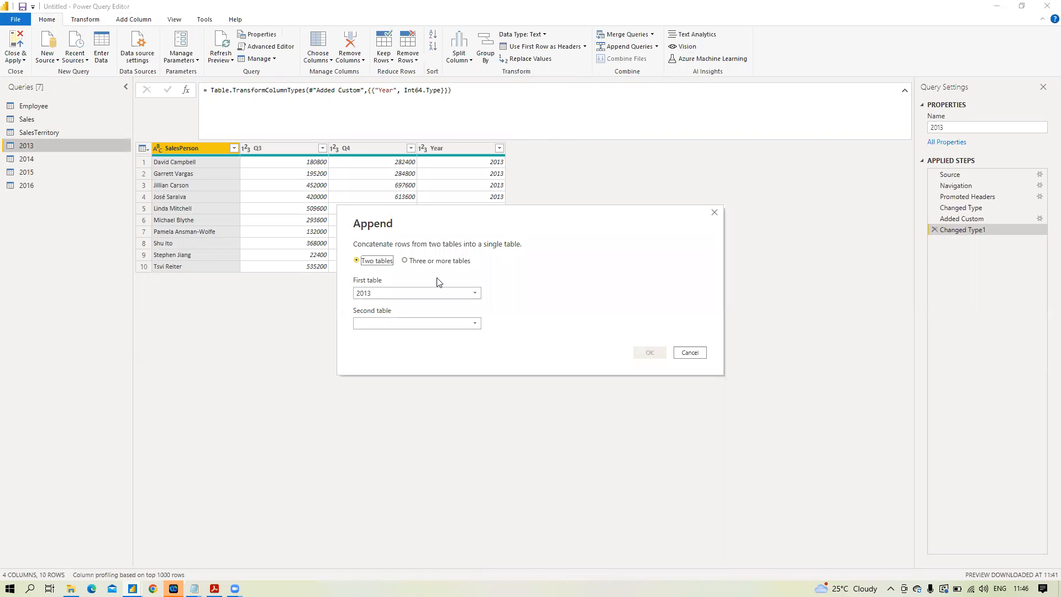
pyautogui.click(407, 262)
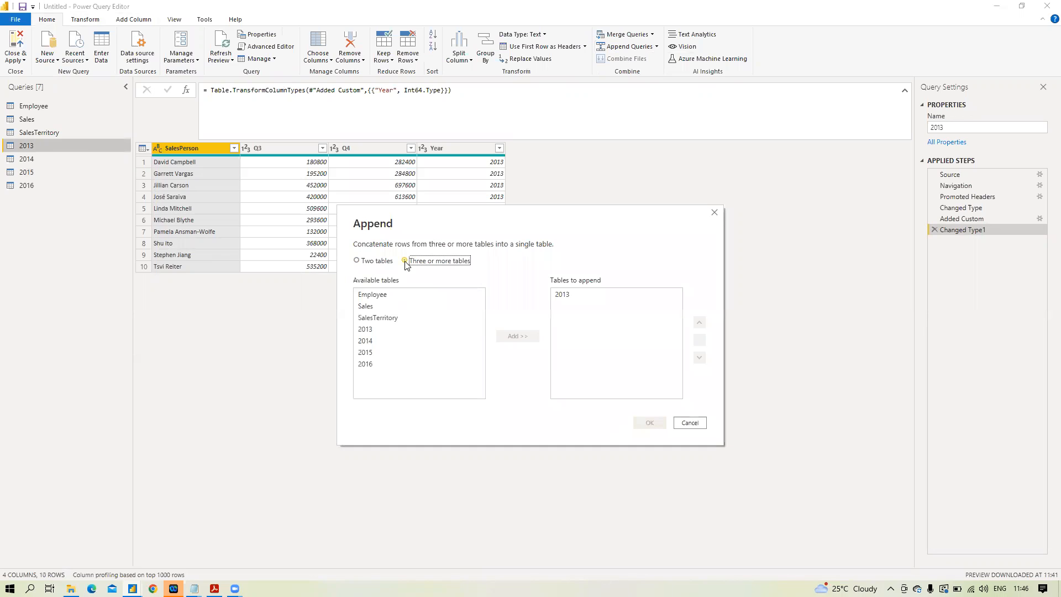
pyautogui.click(368, 341)
pyautogui.click(517, 336)
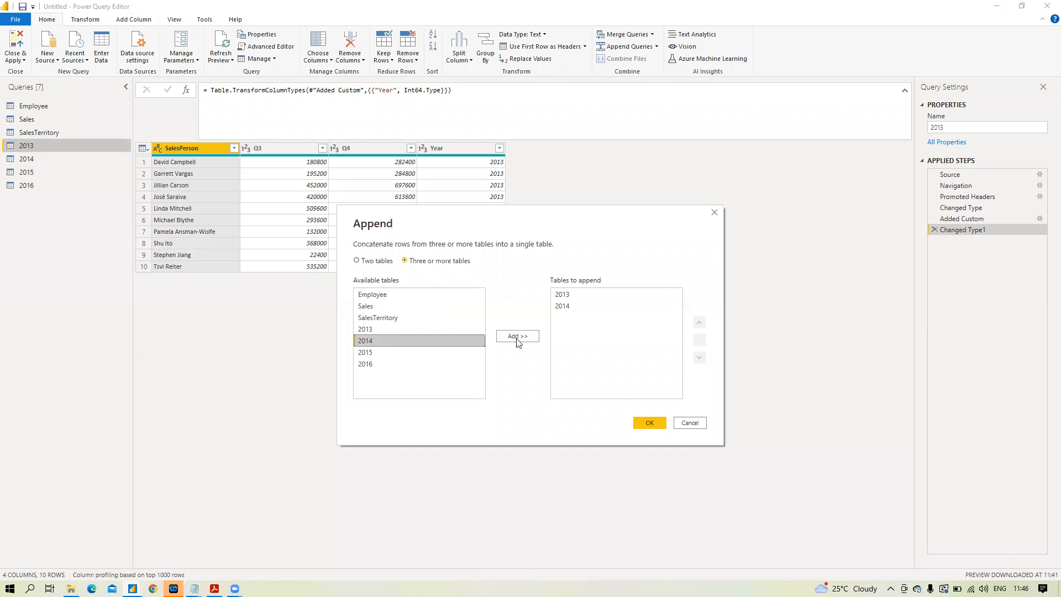
pyautogui.doubleClick(365, 353)
pyautogui.doubleClick(365, 364)
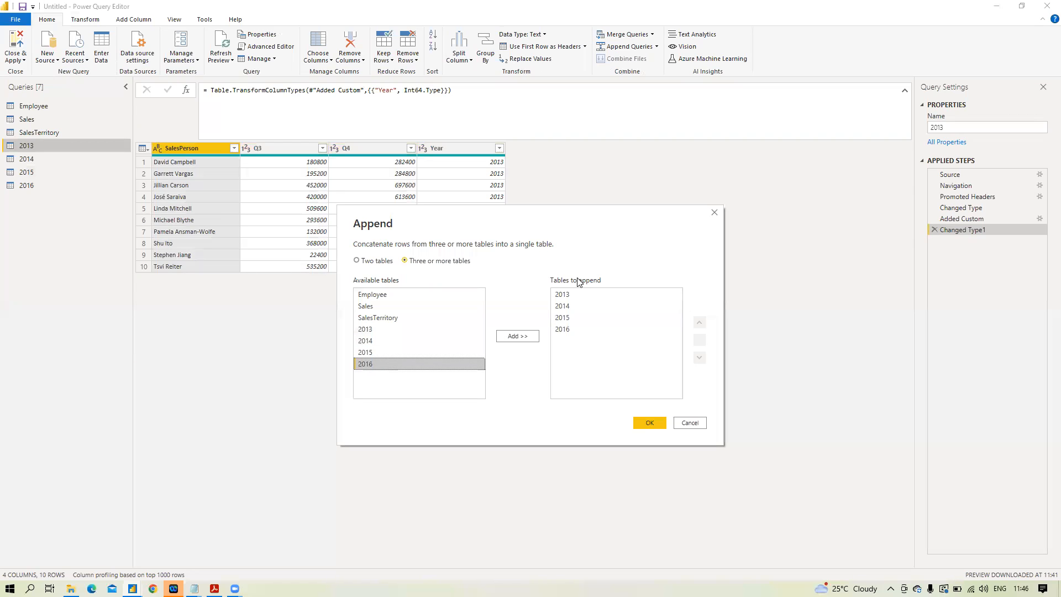
pyautogui.click(646, 424)
pyautogui.click(651, 422)
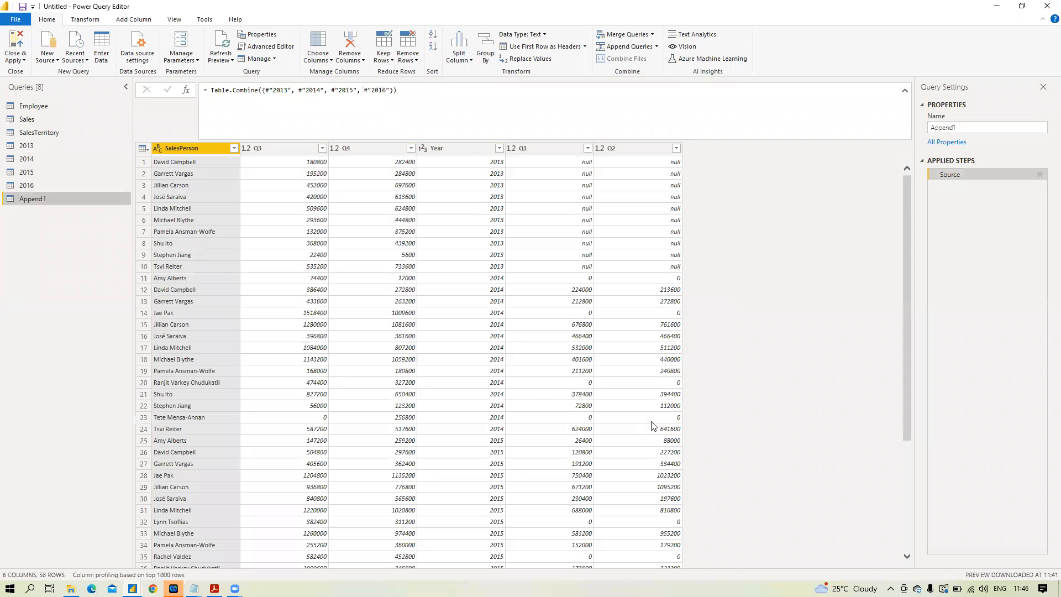
# Step: Rename the appended query as Quota and reorder its columns to SalesPerson, Q1, Q2, Q3, Q4, Year
pyautogui.moveTo(960, 128); pyautogui.dragTo(907, 131)
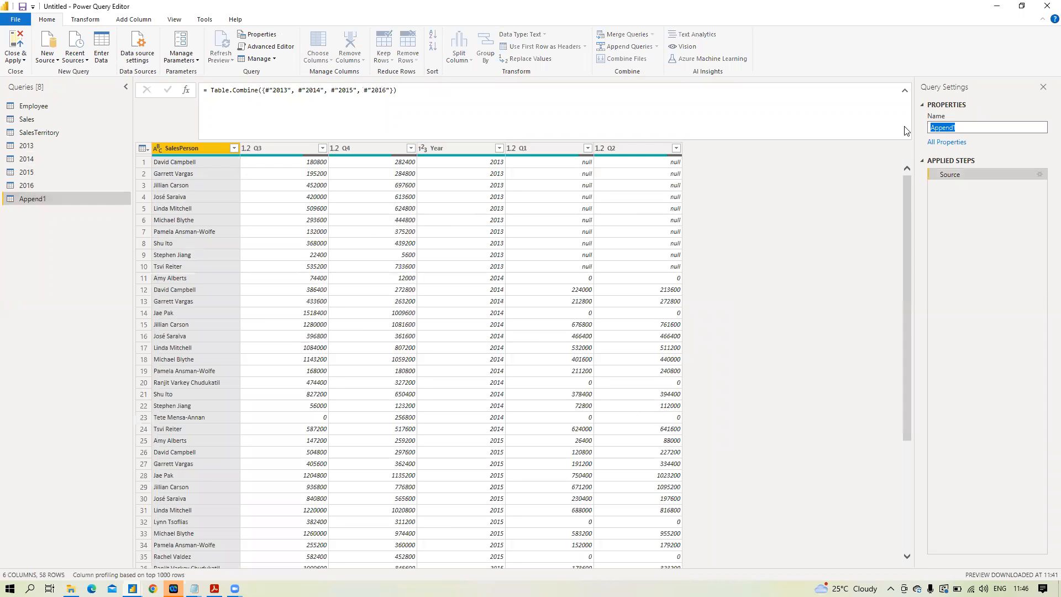
pyautogui.write('Quota')
pyautogui.click(794, 217)
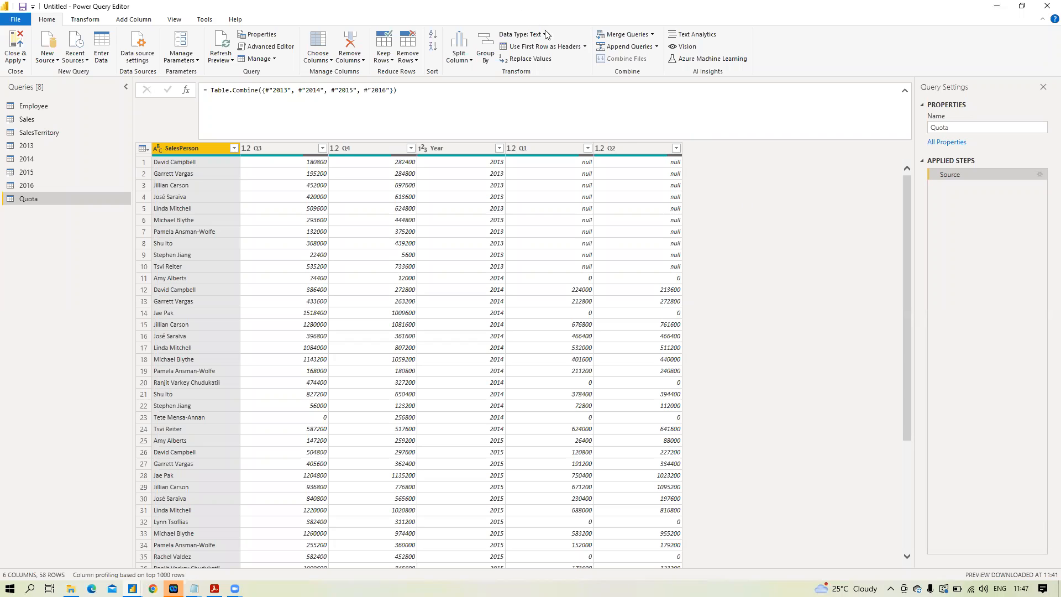
pyautogui.moveTo(527, 153); pyautogui.dragTo(276, 148)
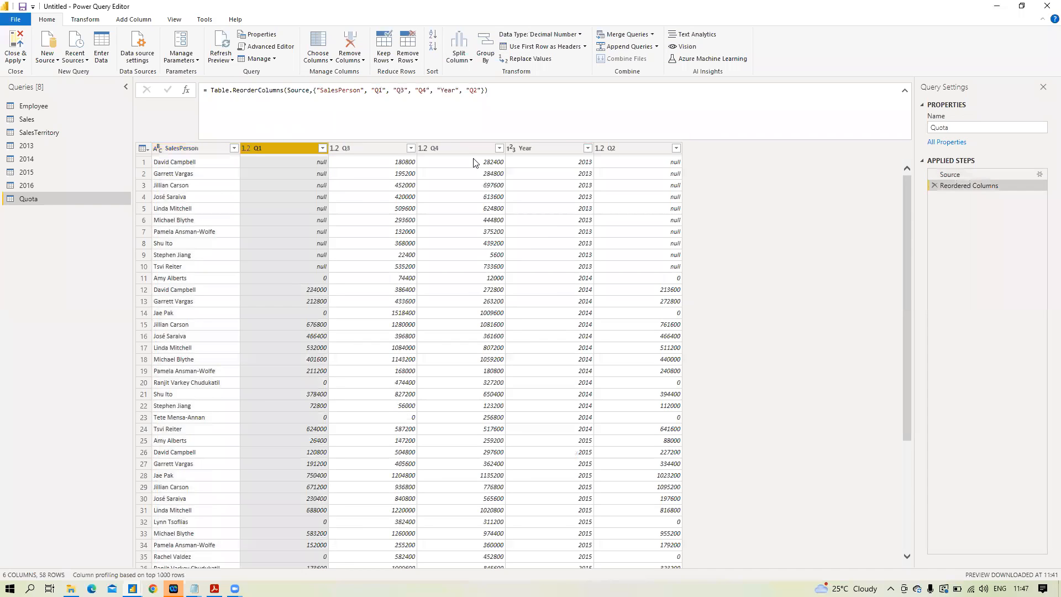
pyautogui.moveTo(636, 148); pyautogui.dragTo(360, 155)
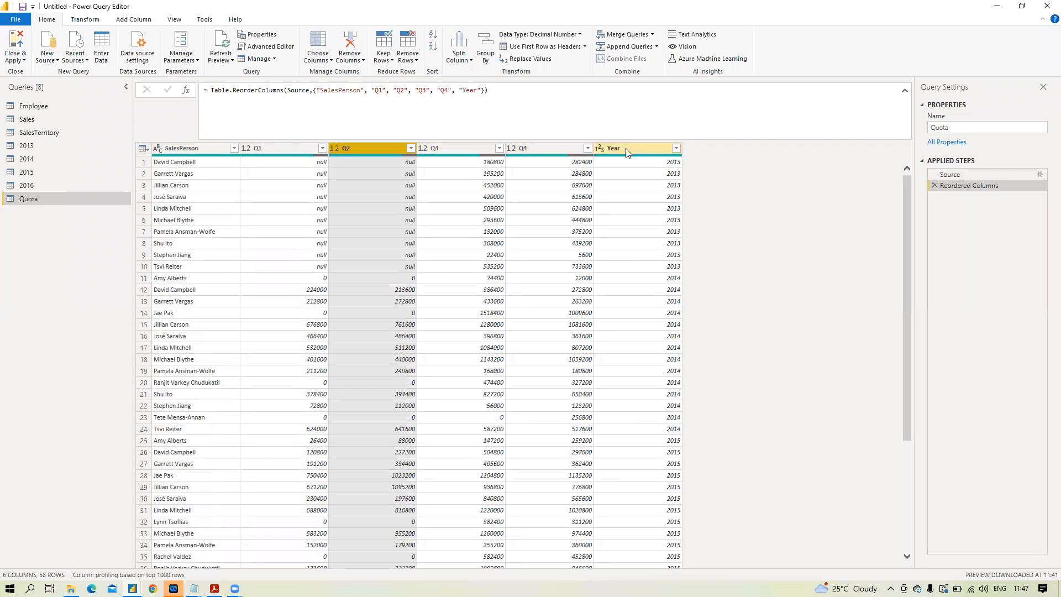
# Step: Replace null values with 0 in the Q1 through Q4 columns of the Quota query
pyautogui.click(261, 149)
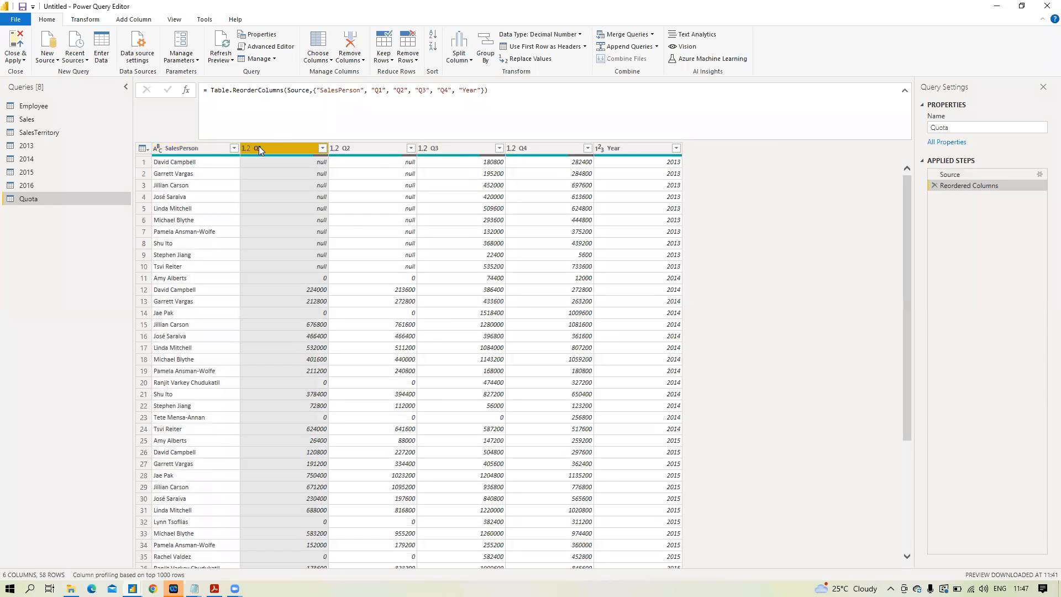
pyautogui.keyDown('shift'); pyautogui.click(543, 151); pyautogui.keyUp('shift')
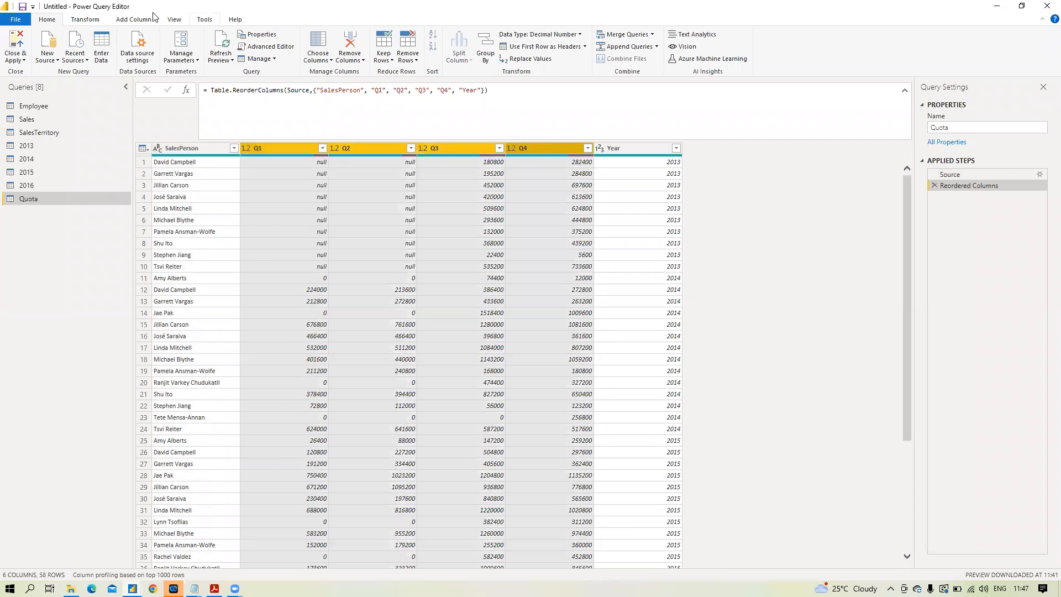
pyautogui.click(86, 19)
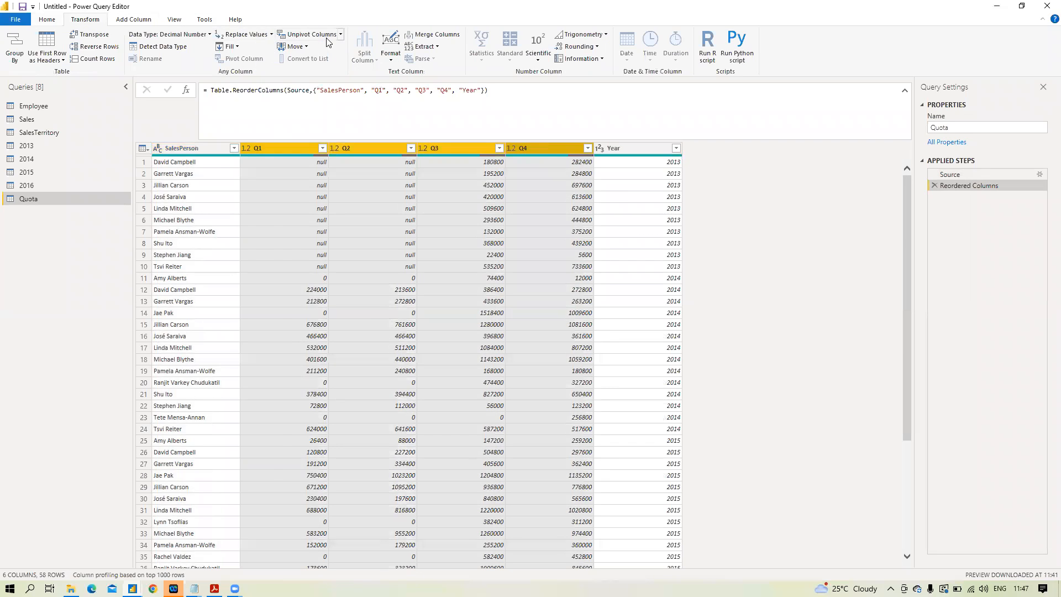
pyautogui.click(271, 35)
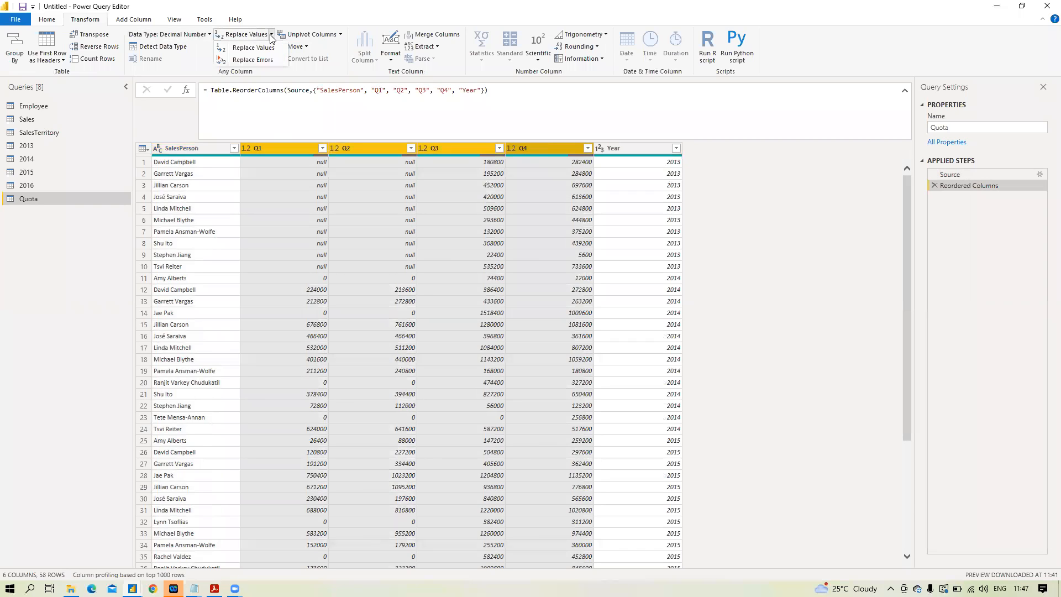
pyautogui.click(272, 50)
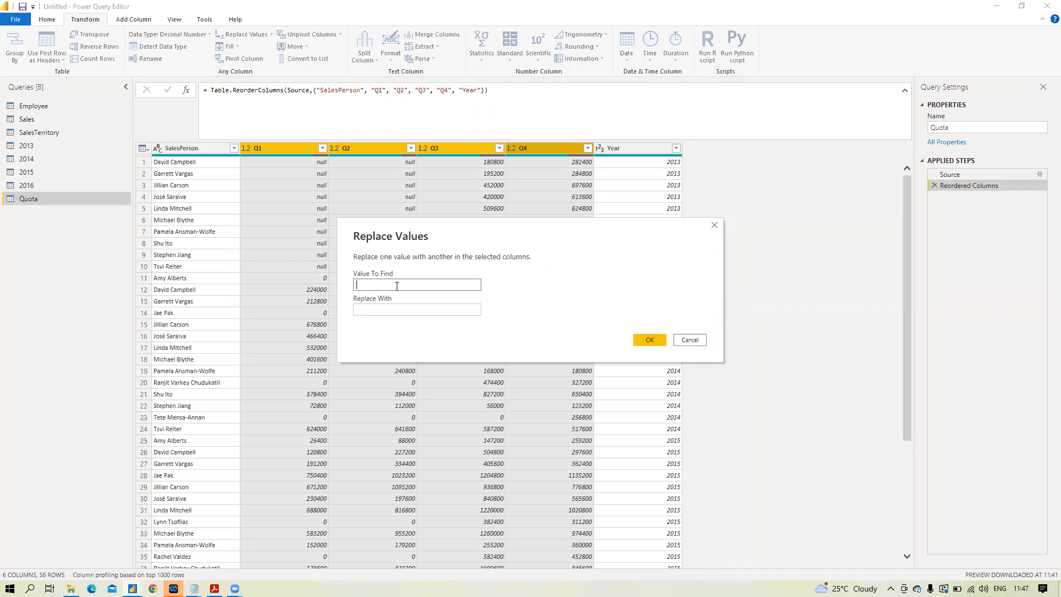
pyautogui.write('null')
pyautogui.click(395, 309)
pyautogui.write('0')
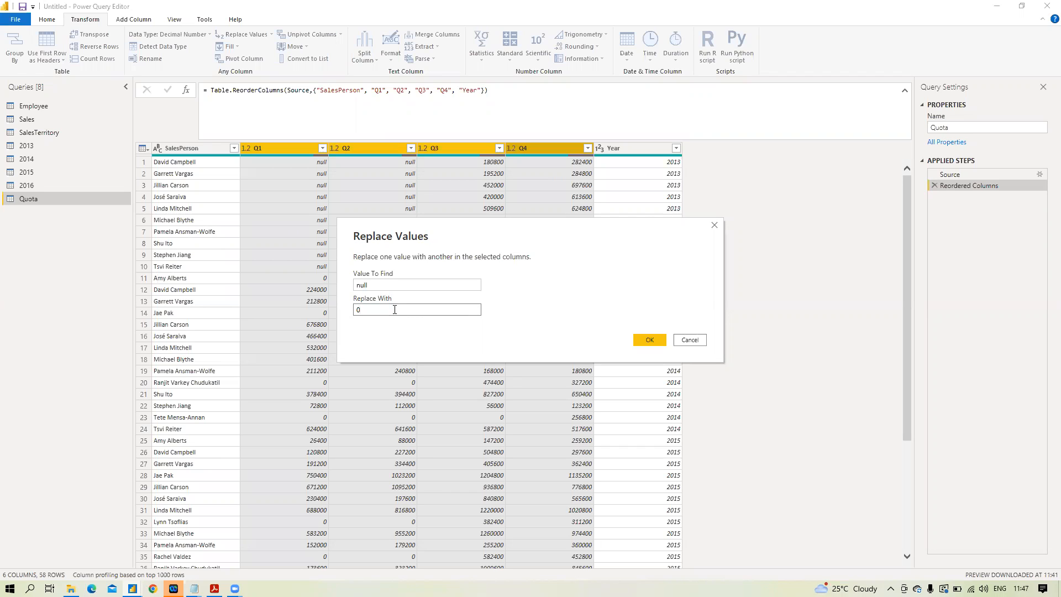
pyautogui.click(638, 340)
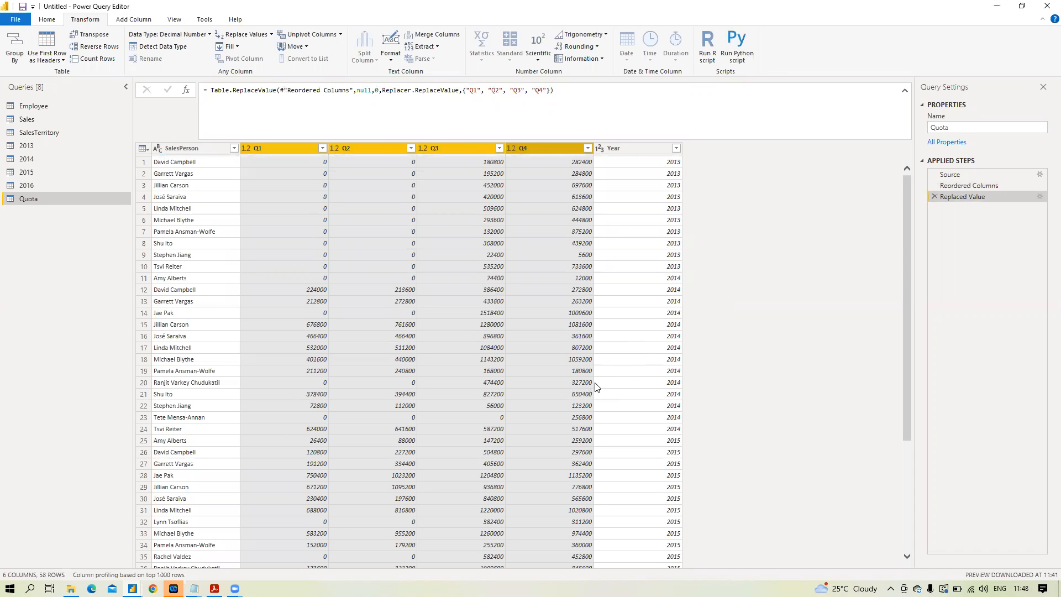
pyautogui.scroll(-2, 581, 332)
pyautogui.scroll(-7, 580, 332)
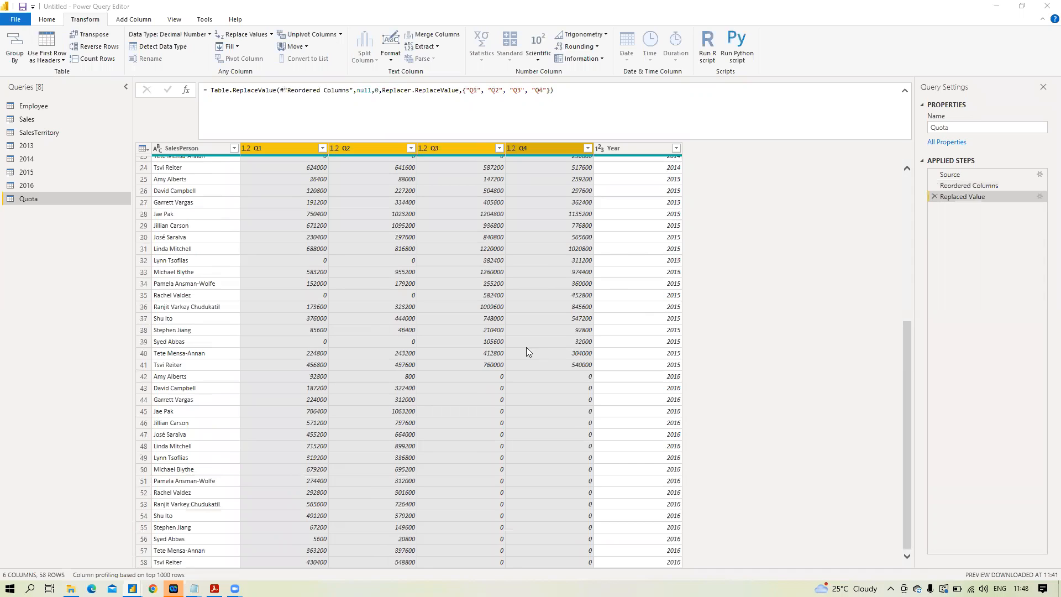
pyautogui.scroll(8, 470, 398)
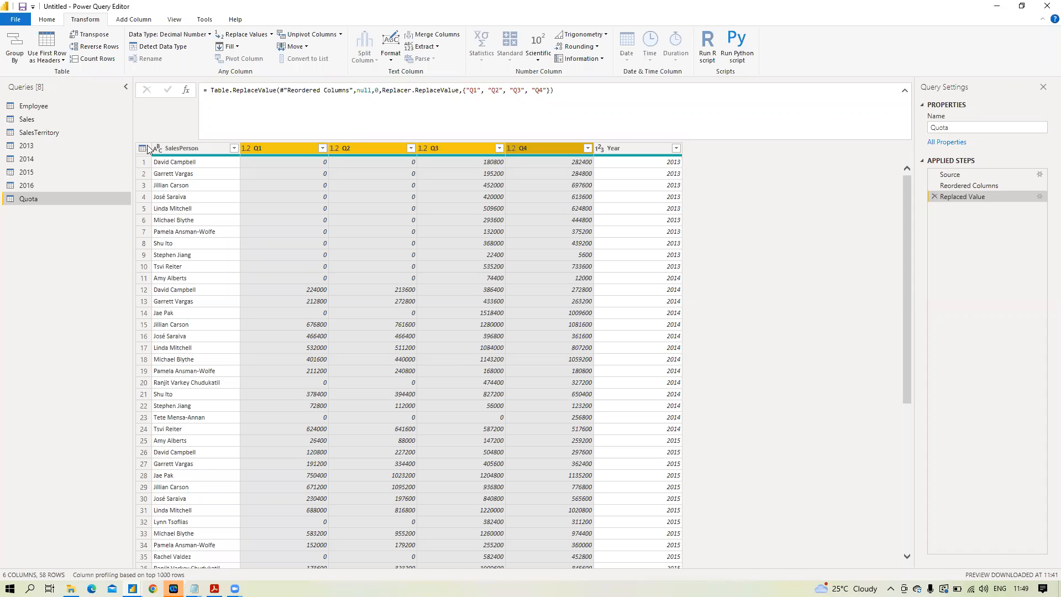
# Step: Disable loading for the 2013, 2014, 2015 and 2016 queries
pyautogui.click(29, 146)
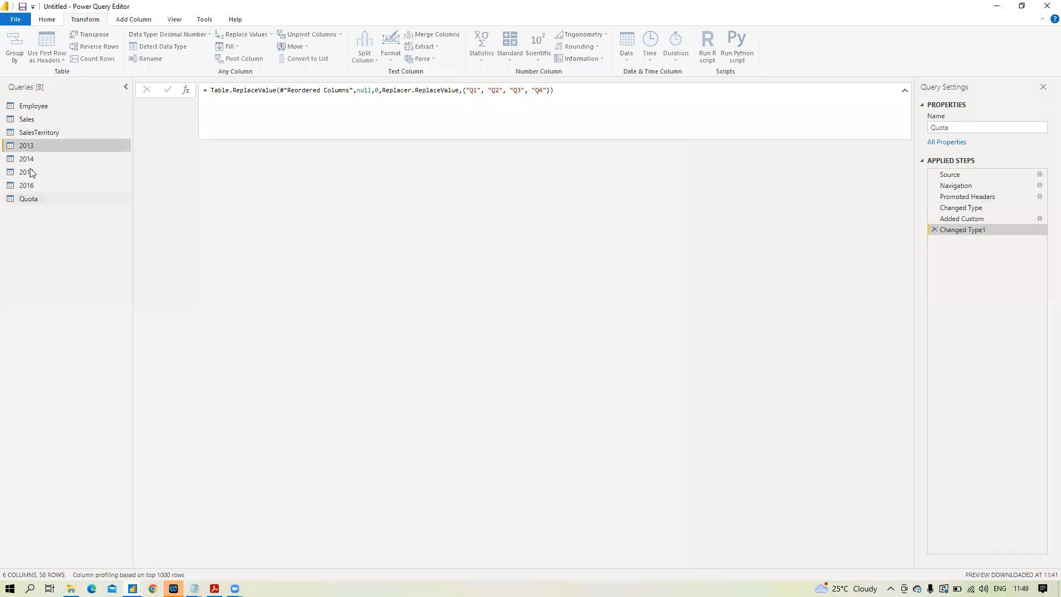
pyautogui.rightClick(28, 146)
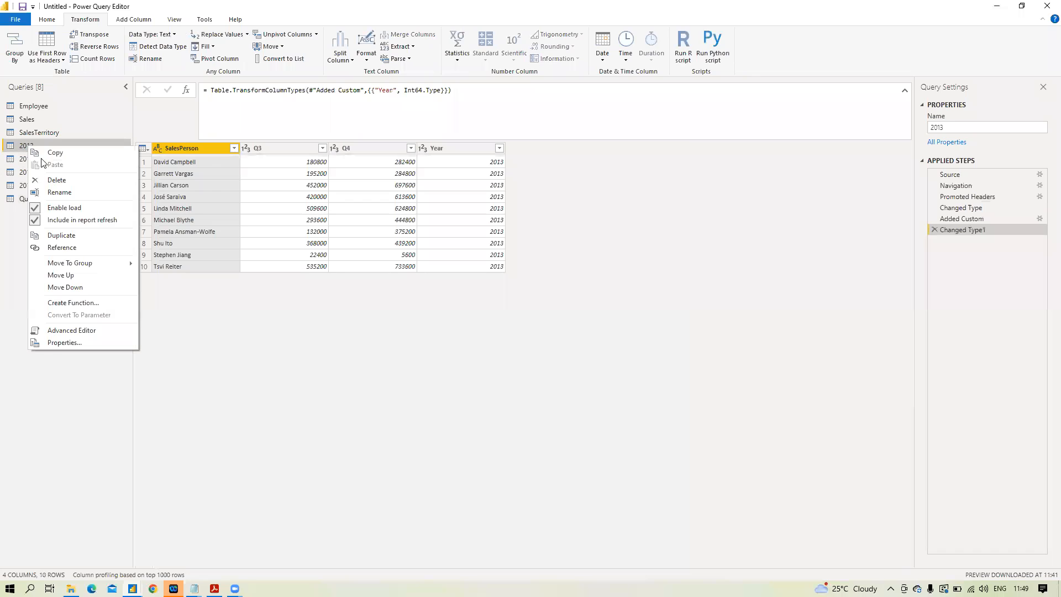
pyautogui.click(34, 208)
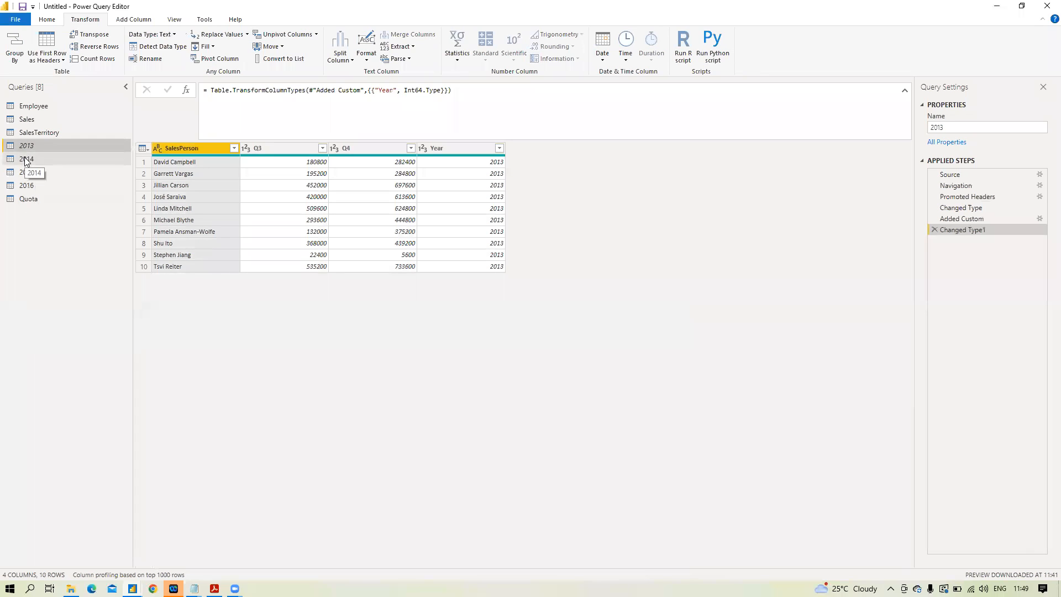
pyautogui.rightClick(26, 158)
pyautogui.click(34, 221)
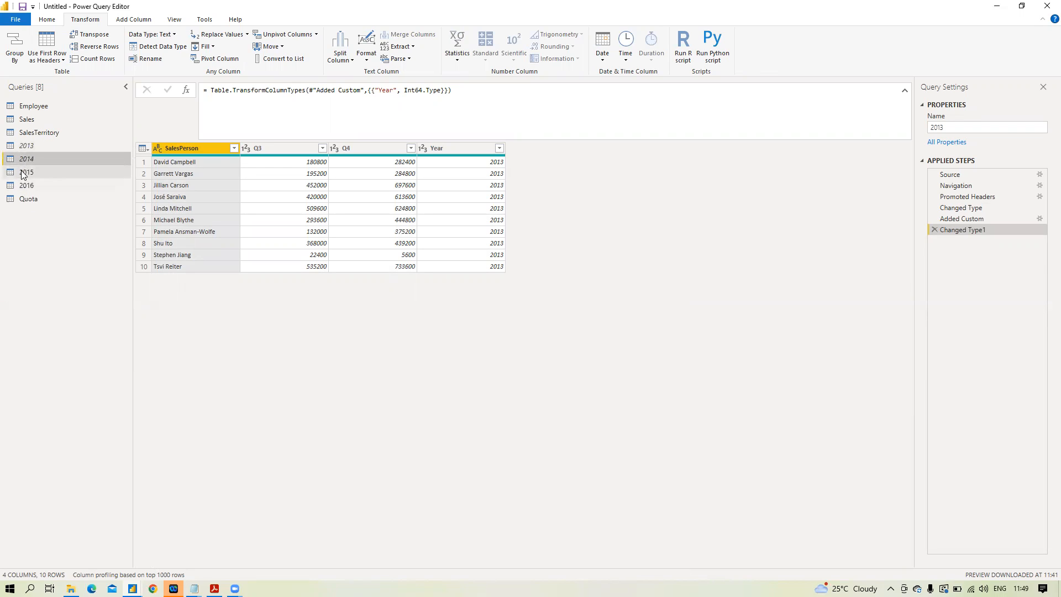
pyautogui.rightClick(22, 171)
pyautogui.click(32, 232)
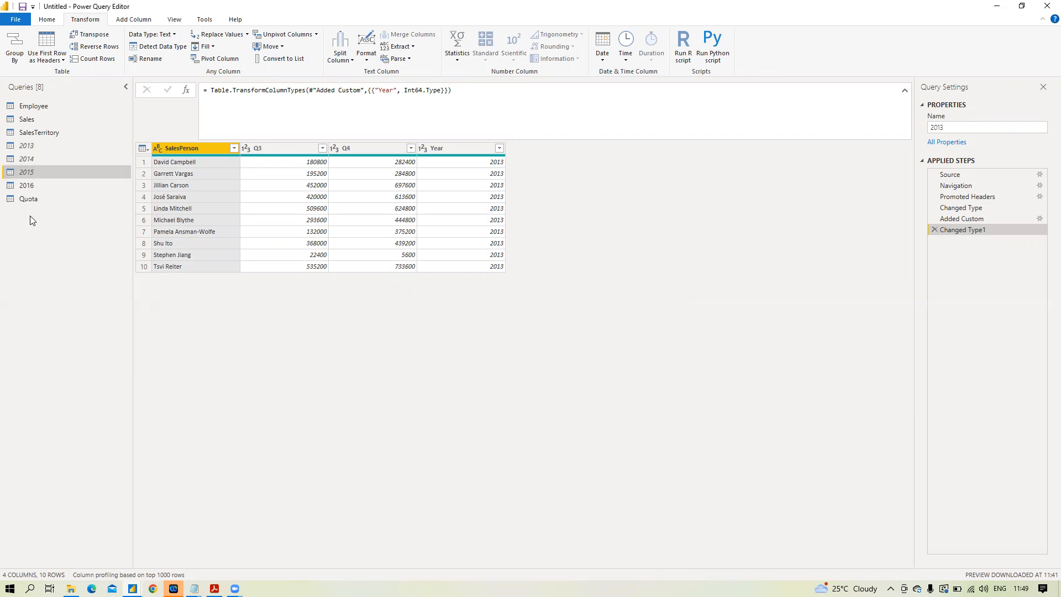
pyautogui.rightClick(28, 185)
pyautogui.click(35, 245)
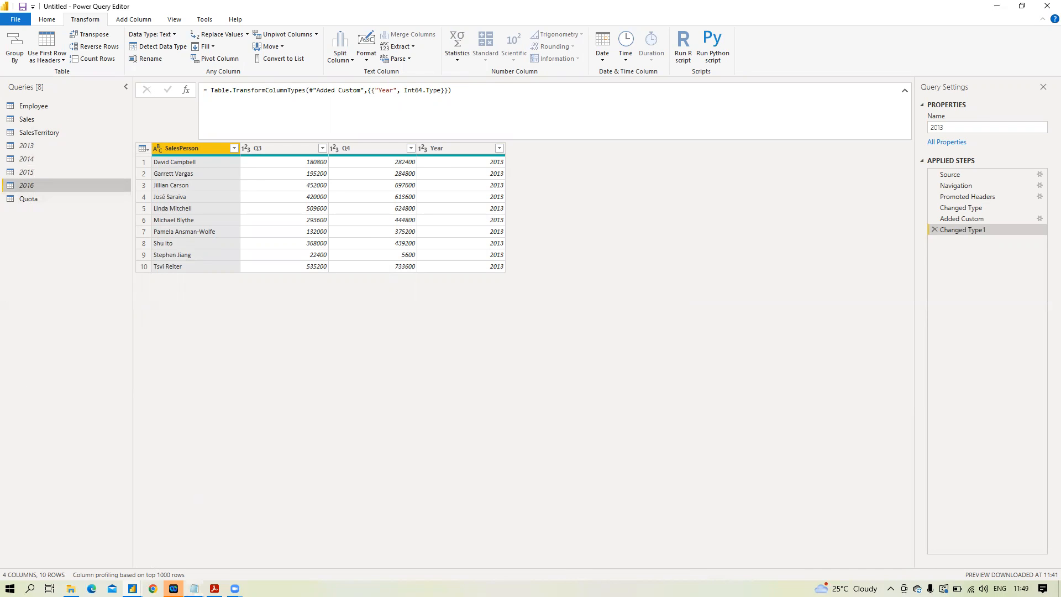
# Step: Consult item 10 of the Notepad data preparation notes and move Quota's Year column between SalesPerson and Q1
pyautogui.moveTo(194, 587)
pyautogui.click(166, 531)
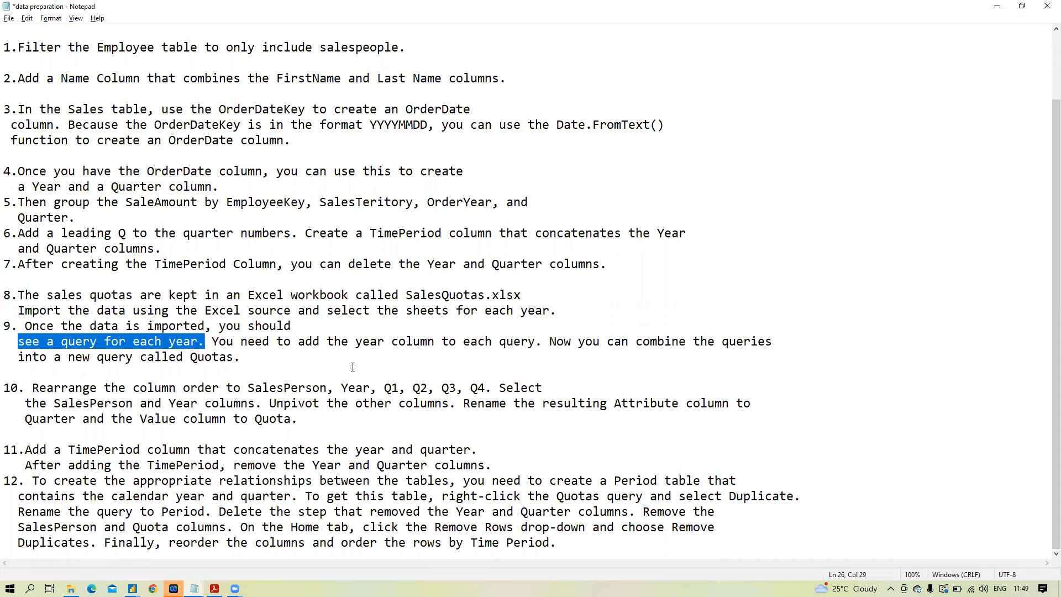
pyautogui.click(344, 415)
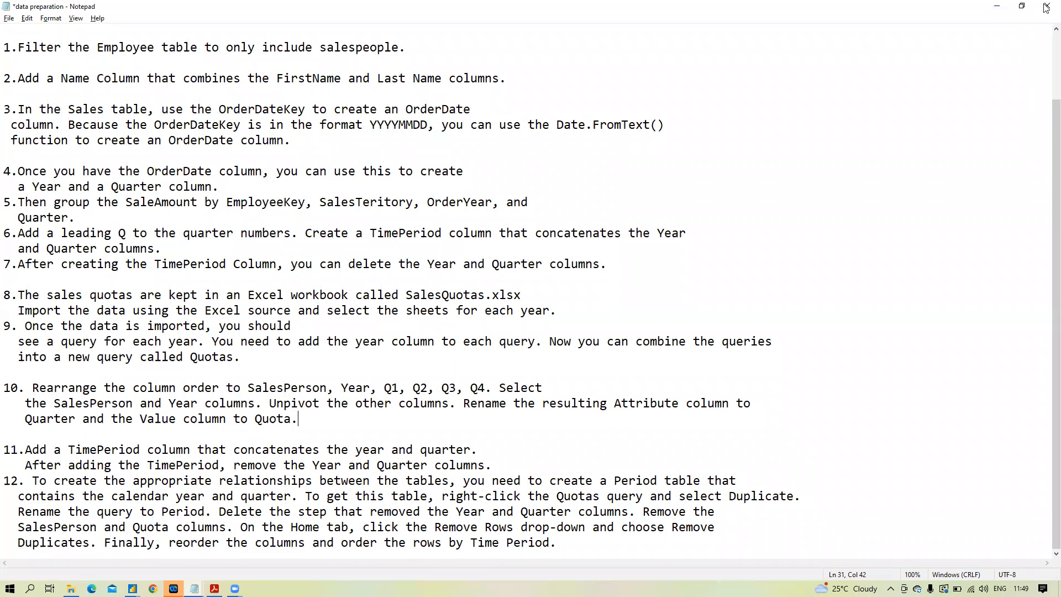
pyautogui.click(1000, 6)
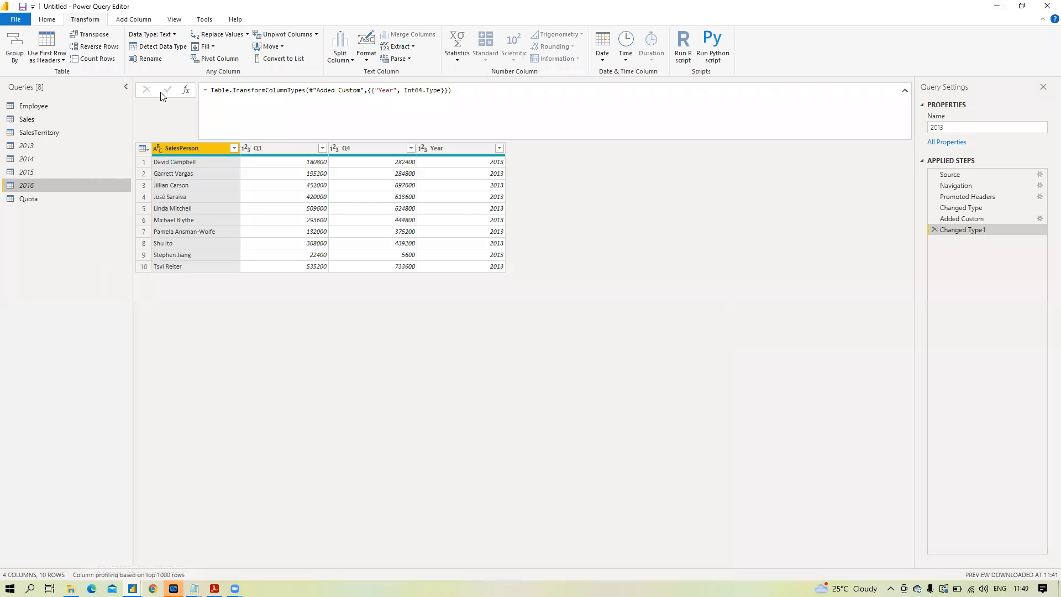
pyautogui.click(30, 199)
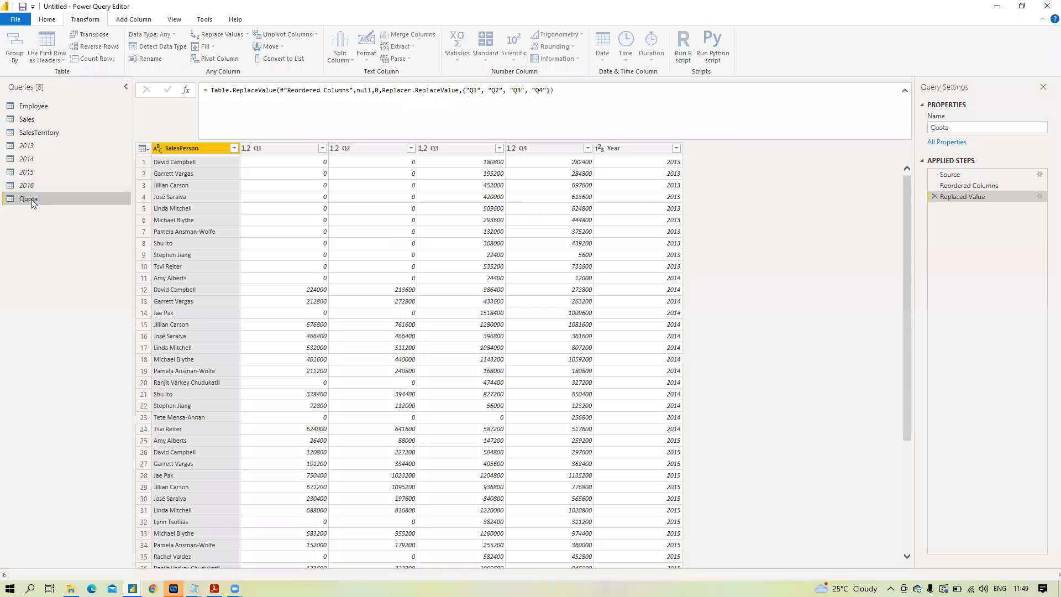
pyautogui.moveTo(643, 148); pyautogui.dragTo(283, 153)
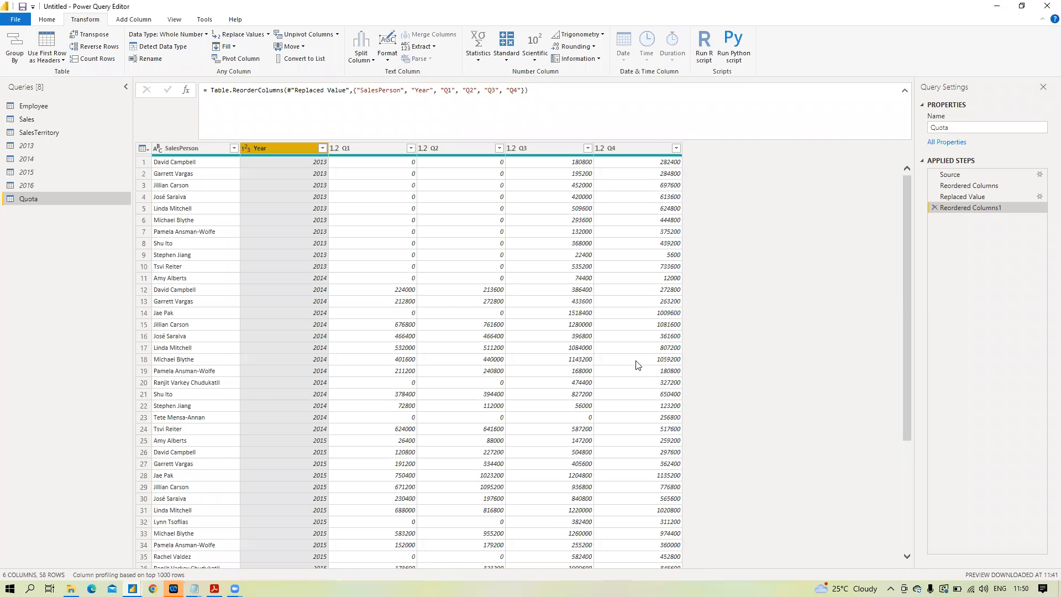
# Step: Recheck item 10 of the notes and unpivot all Quota columns other than SalesPerson and Year
pyautogui.hotkey('alt', 'Tab')
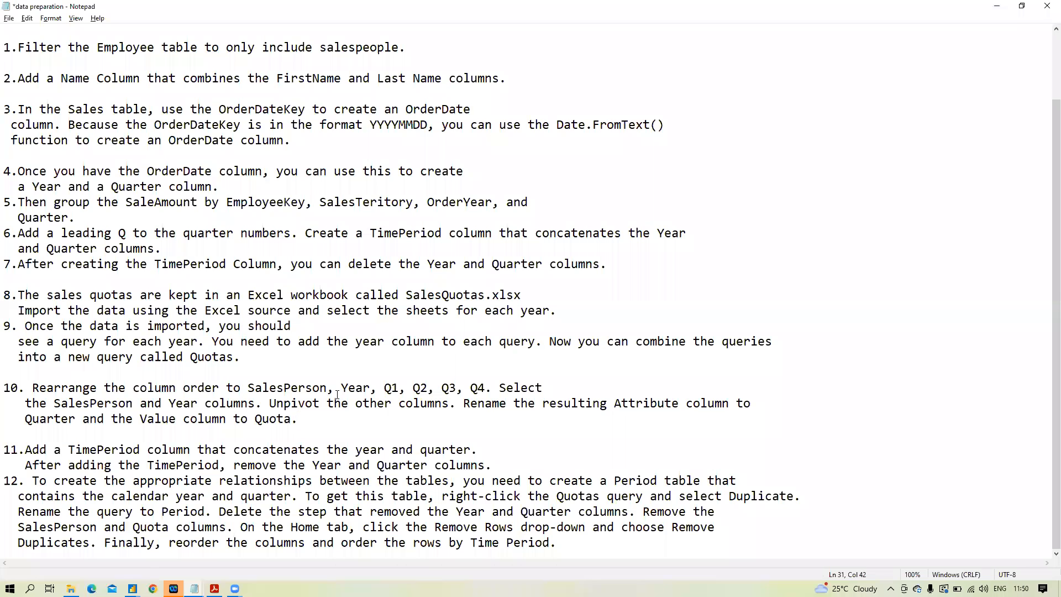
pyautogui.moveTo(384, 387); pyautogui.dragTo(491, 391)
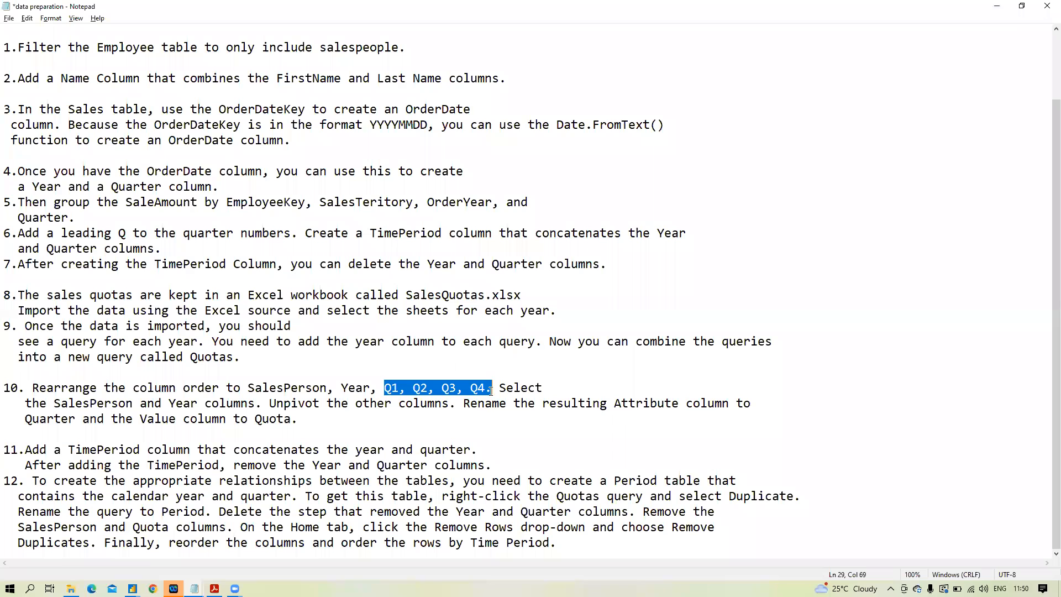
pyautogui.moveTo(543, 403); pyautogui.dragTo(735, 403)
pyautogui.moveTo(141, 419); pyautogui.dragTo(290, 420)
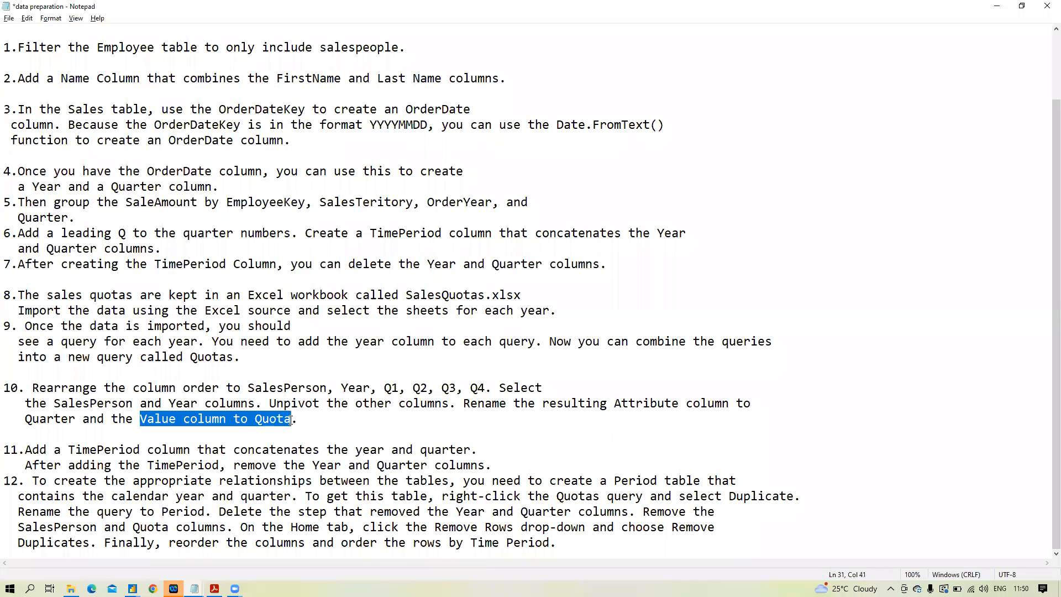
pyautogui.hotkey('alt', 'Tab')
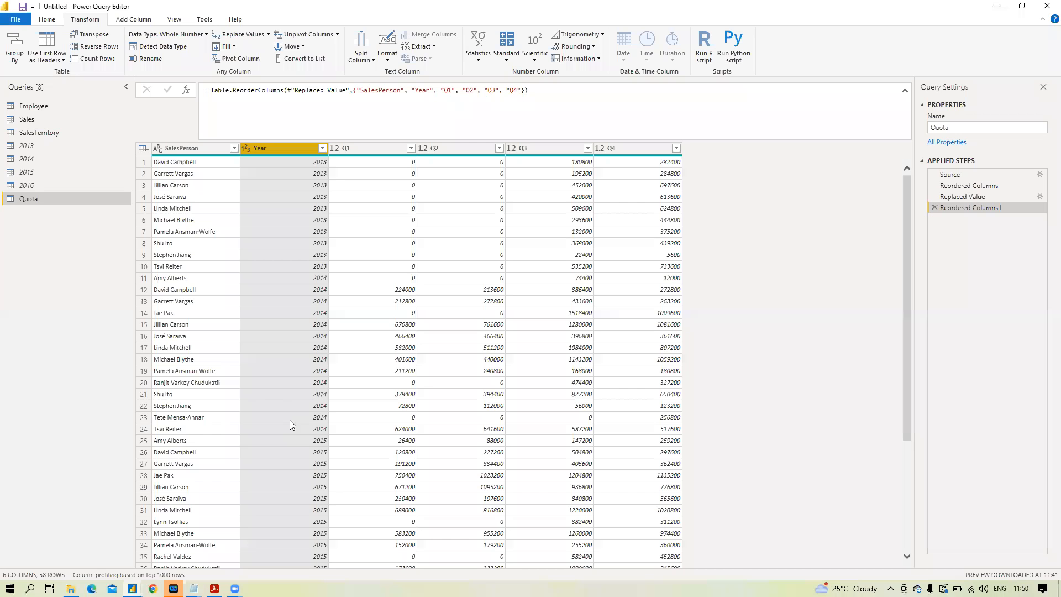
pyautogui.click(185, 149)
pyautogui.keyDown('ctrl'); pyautogui.click(279, 150); pyautogui.keyUp('ctrl')
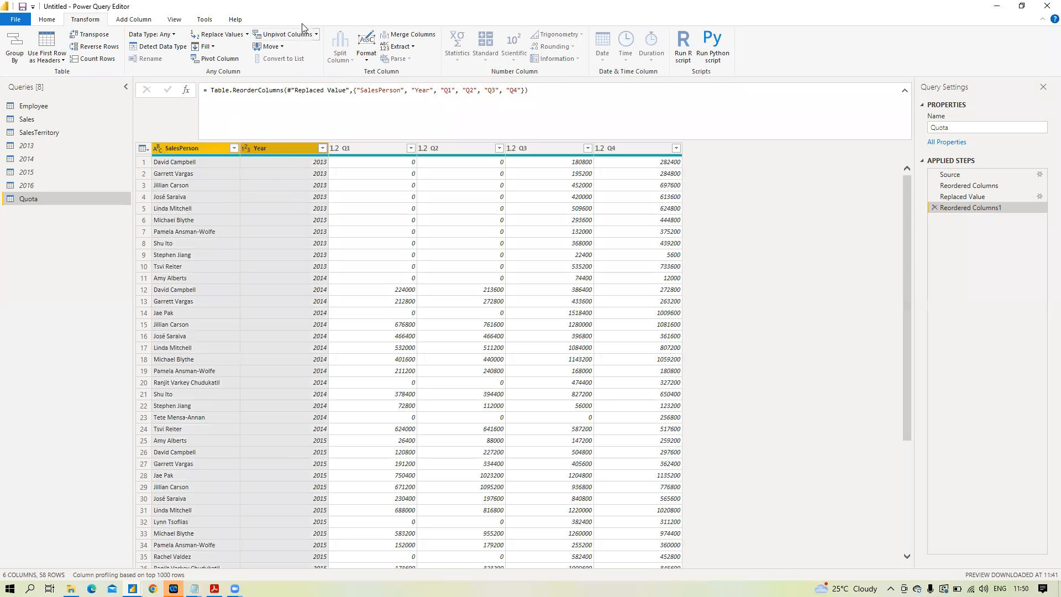
pyautogui.click(314, 35)
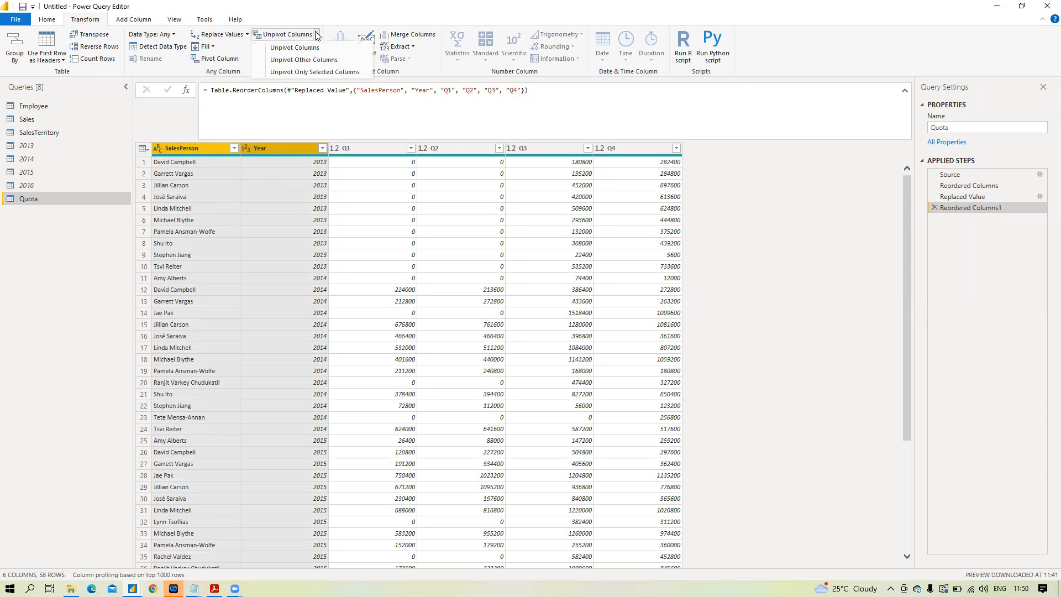
pyautogui.click(298, 60)
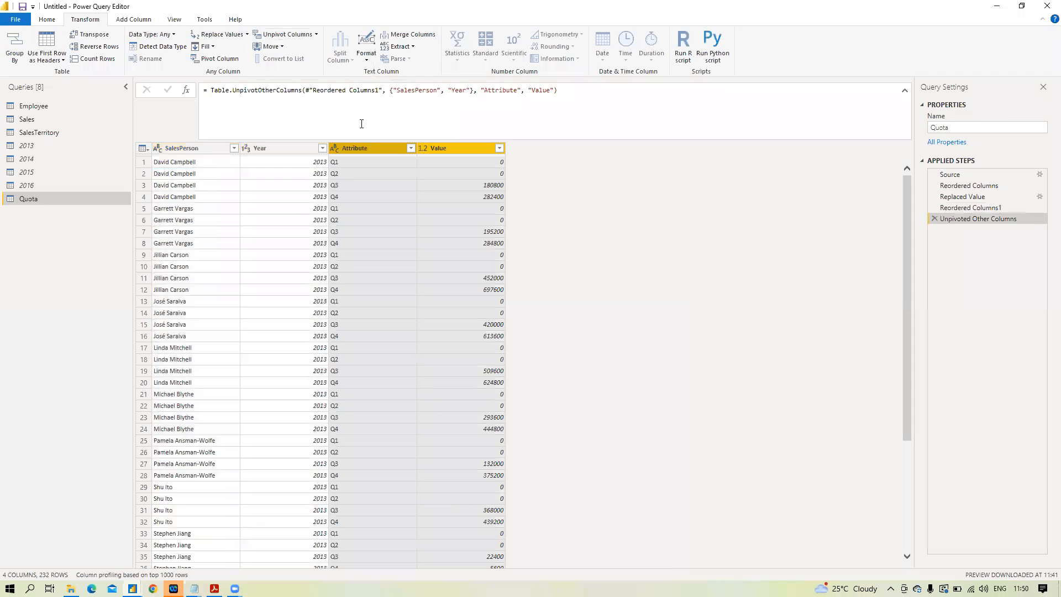
# Step: Rename the Attribute column to Quarter and the Value column to Quota
pyautogui.doubleClick(356, 149)
pyautogui.write('Quarter')
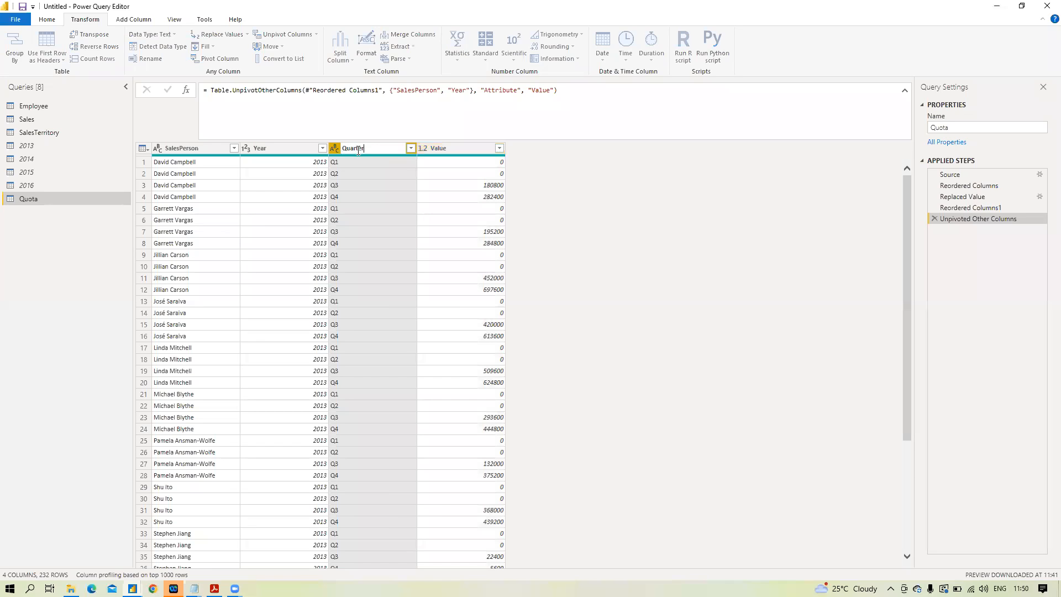
pyautogui.click(435, 150)
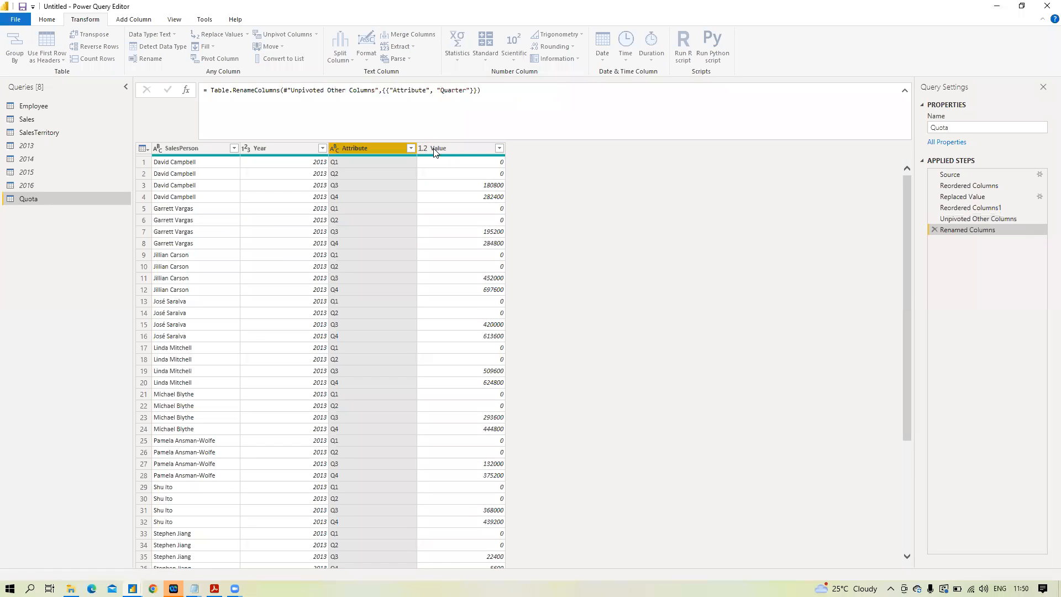
pyautogui.doubleClick(434, 148)
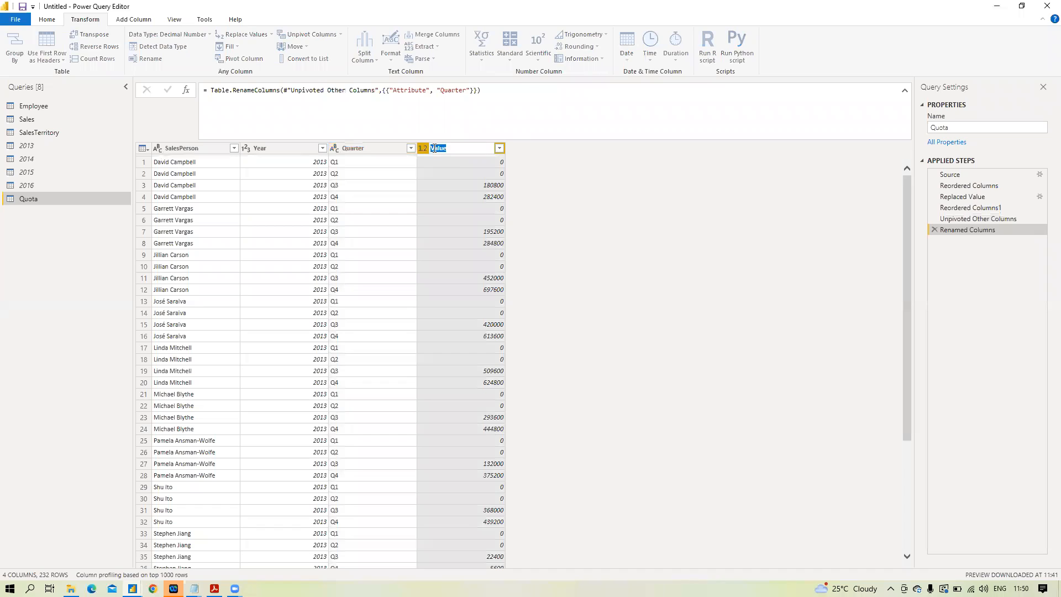
pyautogui.write('Quota')
pyautogui.press('Escape')
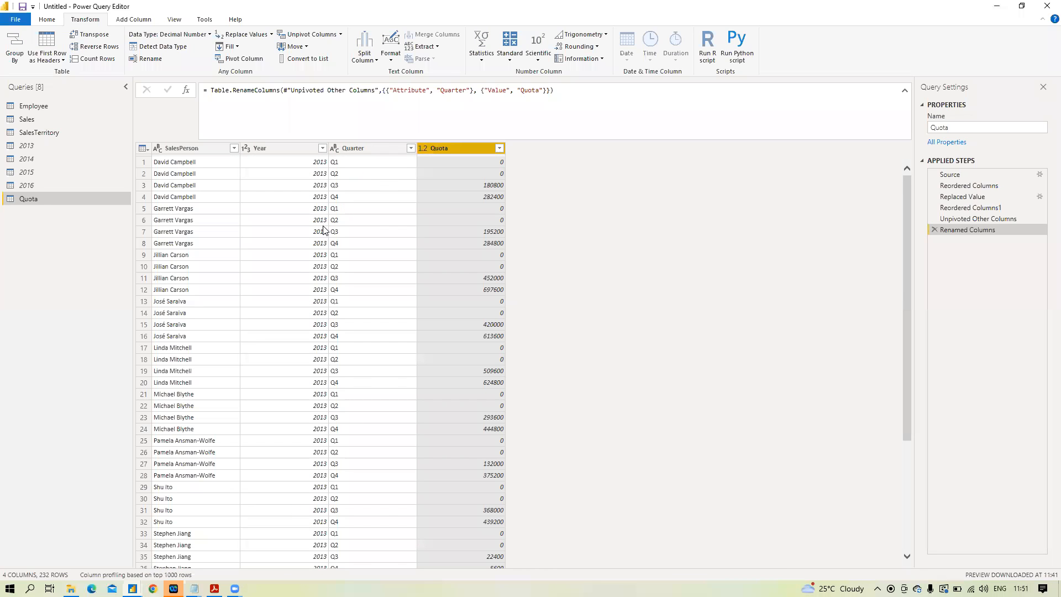
# Step: Read item 11 of the Notepad notes about the TimePeriod column and return to the Quota query in Power Query Editor
pyautogui.hotkey('alt', 'Tab')
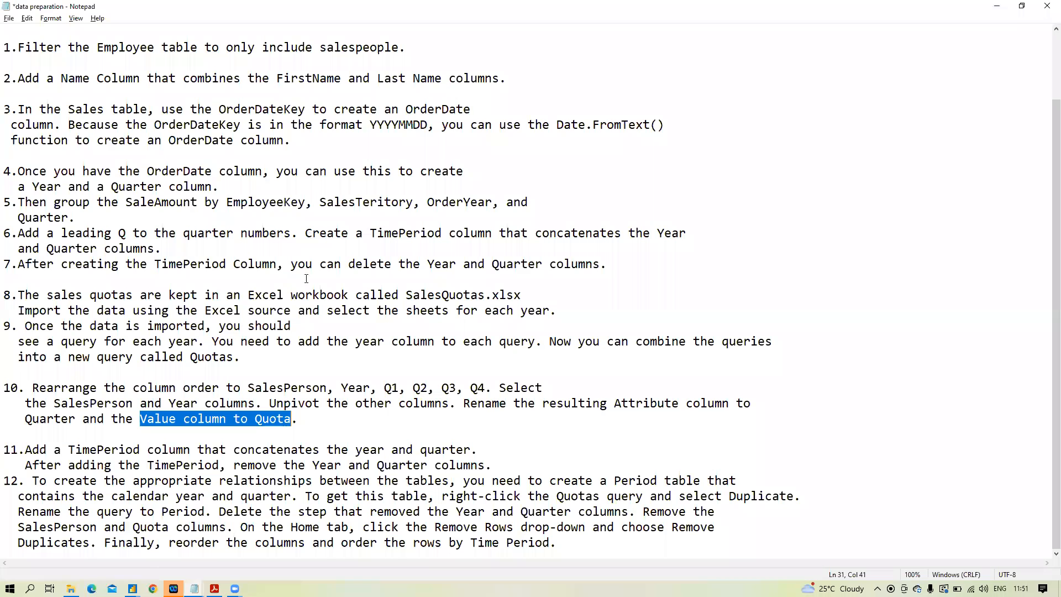
pyautogui.click(290, 435)
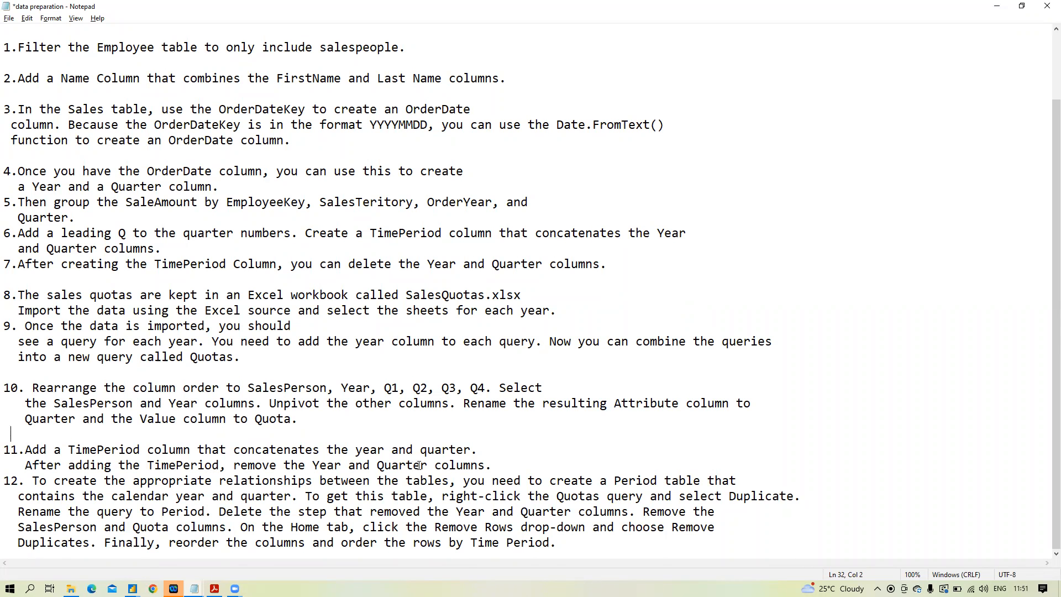
pyautogui.hotkey('alt', 'Tab')
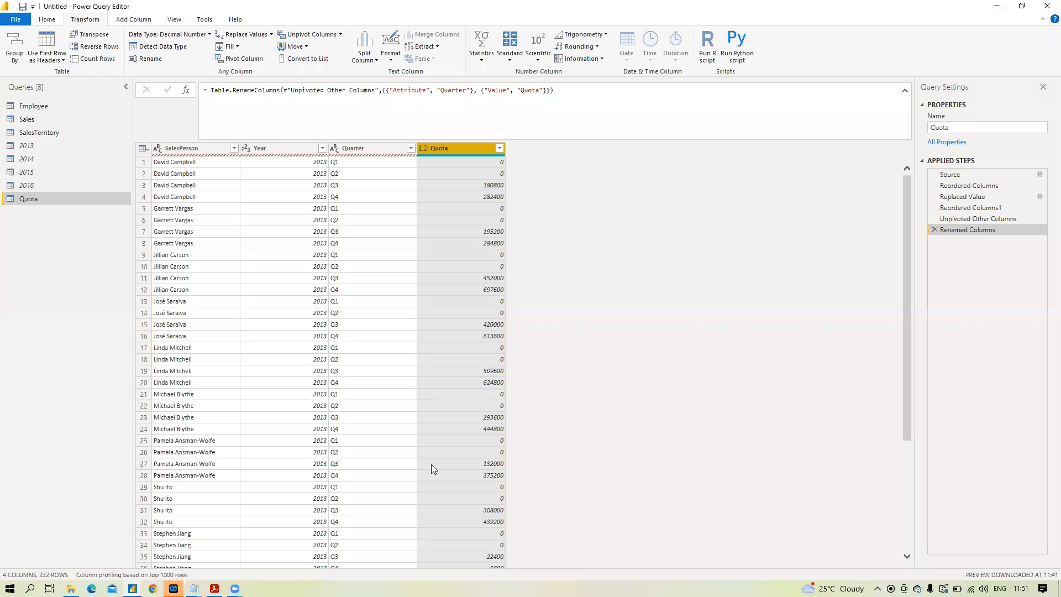
pyautogui.click(213, 347)
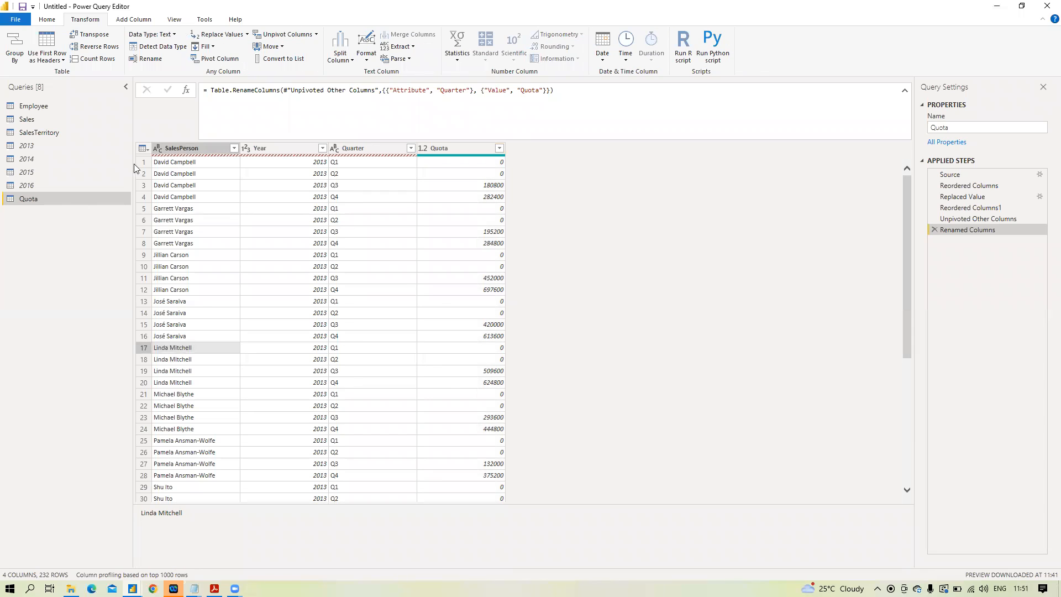
pyautogui.click(186, 148)
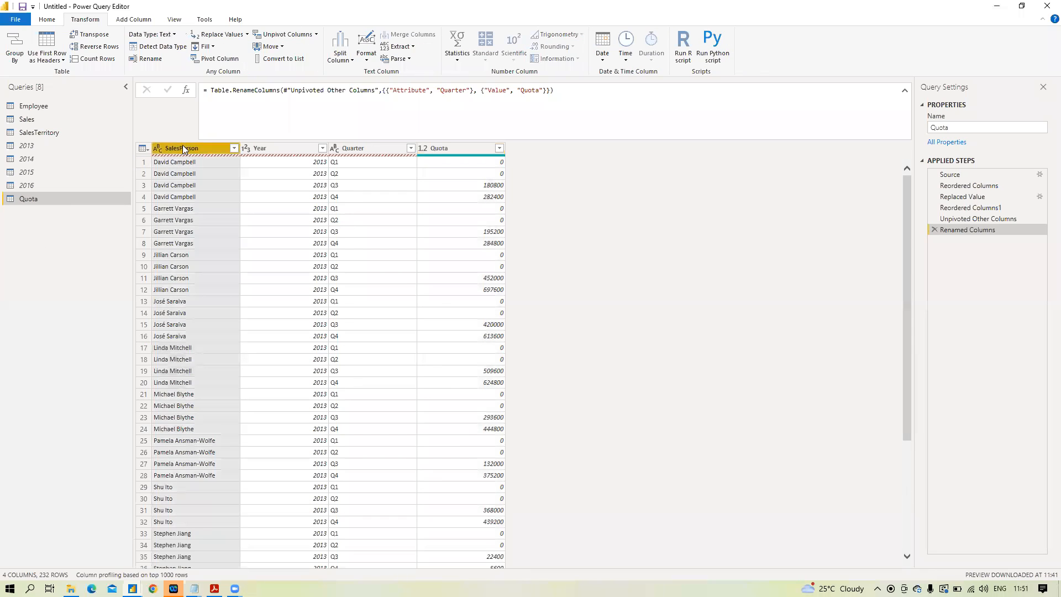
pyautogui.click(288, 153)
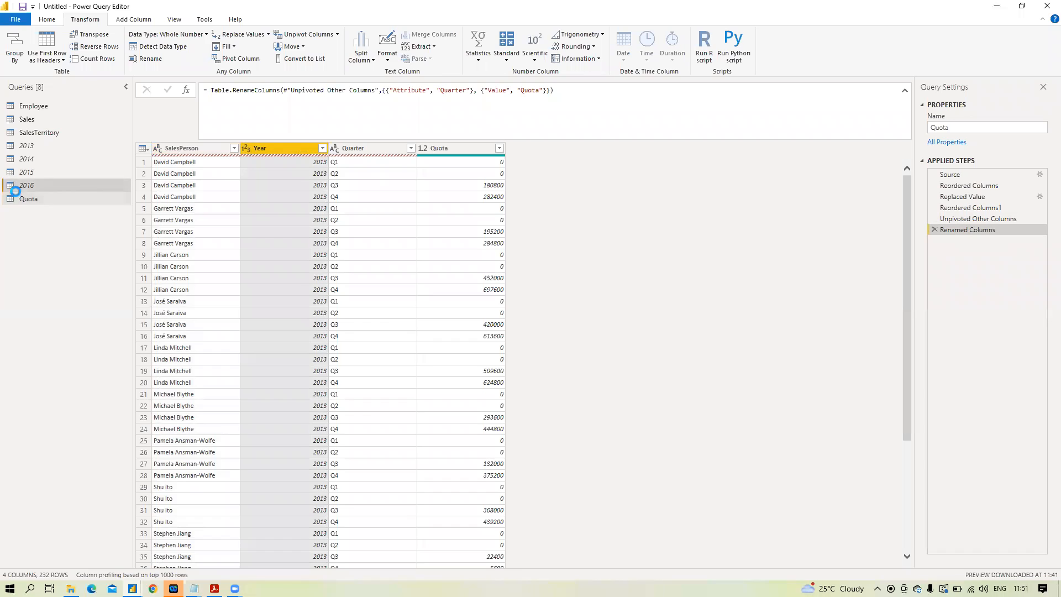
pyautogui.click(17, 185)
pyautogui.click(16, 200)
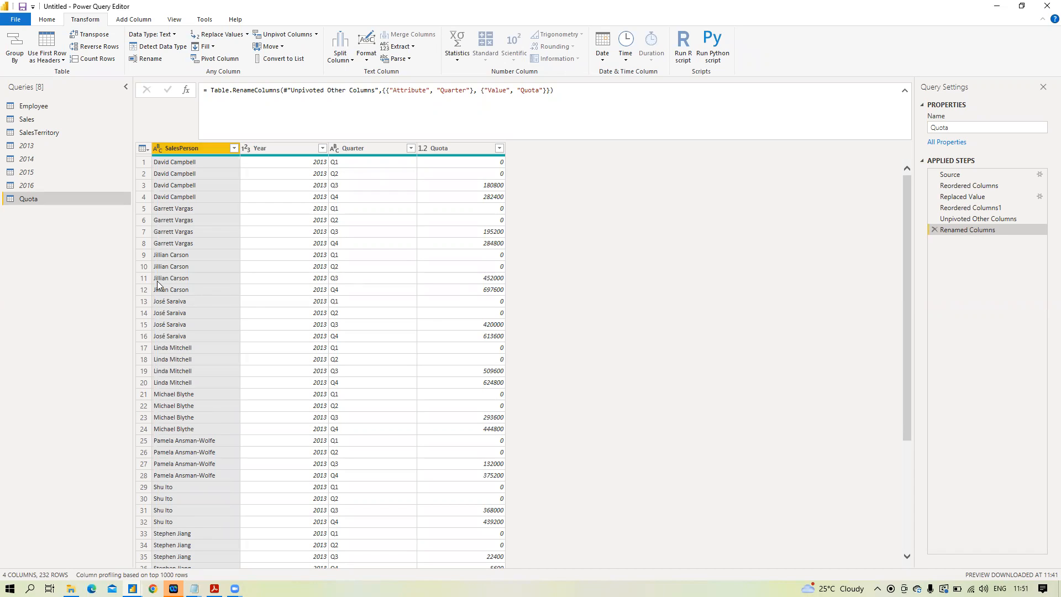
# Step: Merge Quota's Year and Quarter columns without a separator into a column named Time Period
pyautogui.click(284, 148)
pyautogui.keyDown('ctrl'); pyautogui.click(385, 150); pyautogui.keyUp('ctrl')
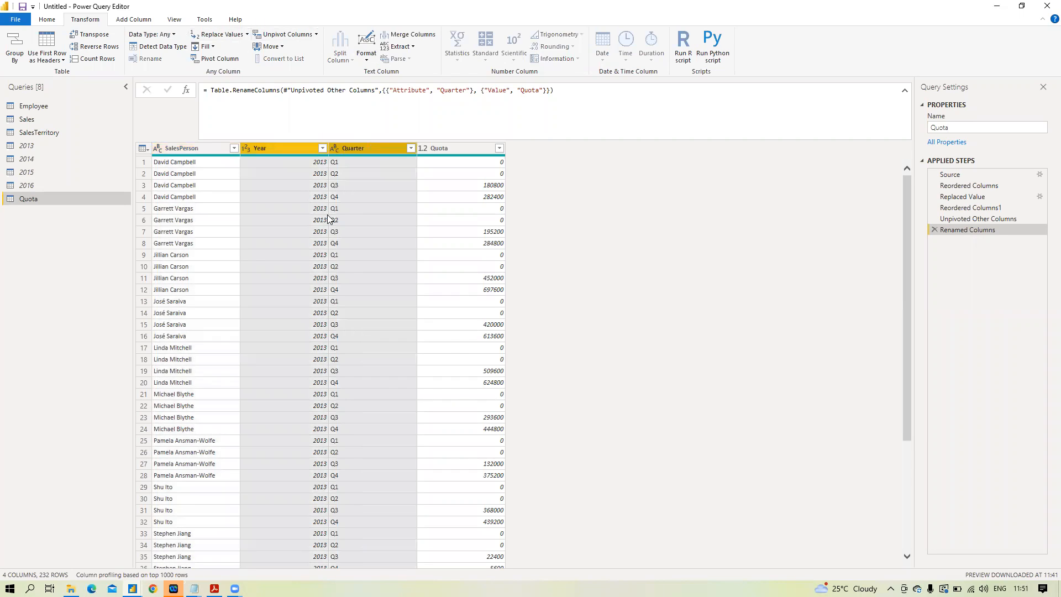
pyautogui.click(410, 36)
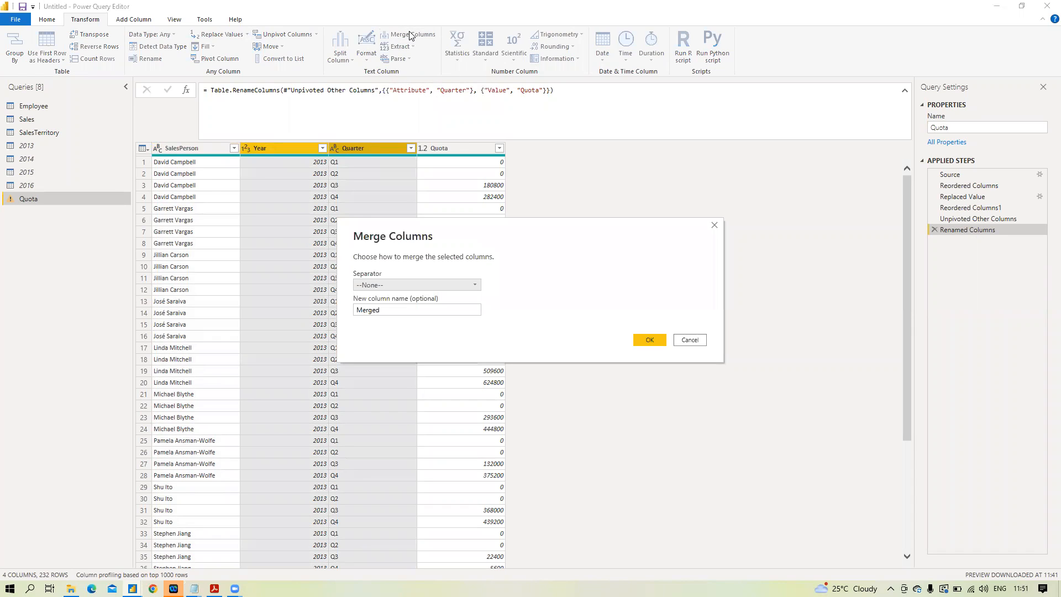
pyautogui.doubleClick(437, 310)
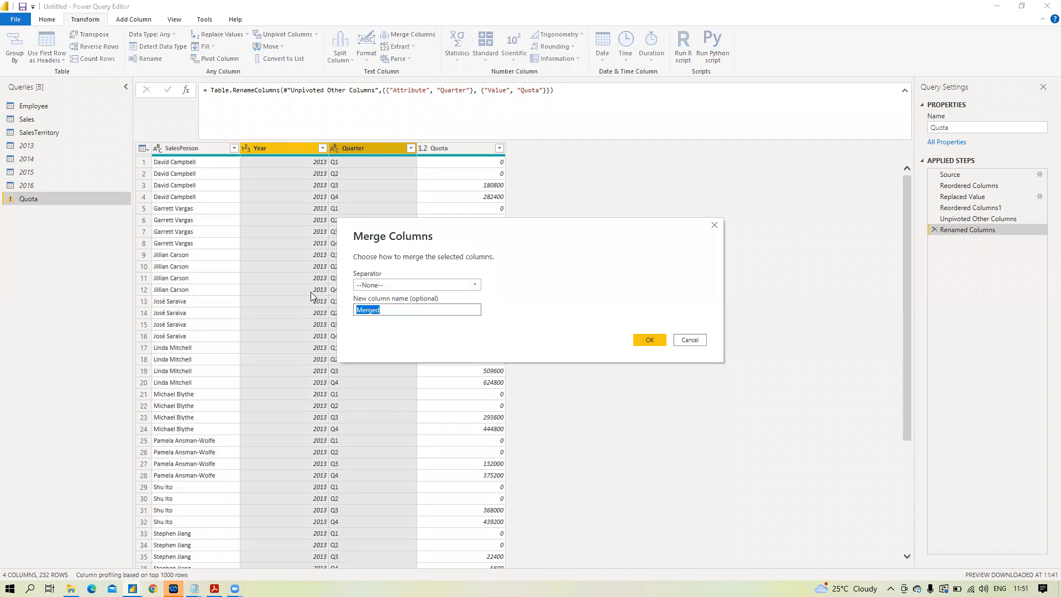
pyautogui.write('Time perio')
pyautogui.doubleClick(373, 310)
pyautogui.click(377, 310)
pyautogui.press('BackSpace')
pyautogui.write('P')
pyautogui.click(649, 341)
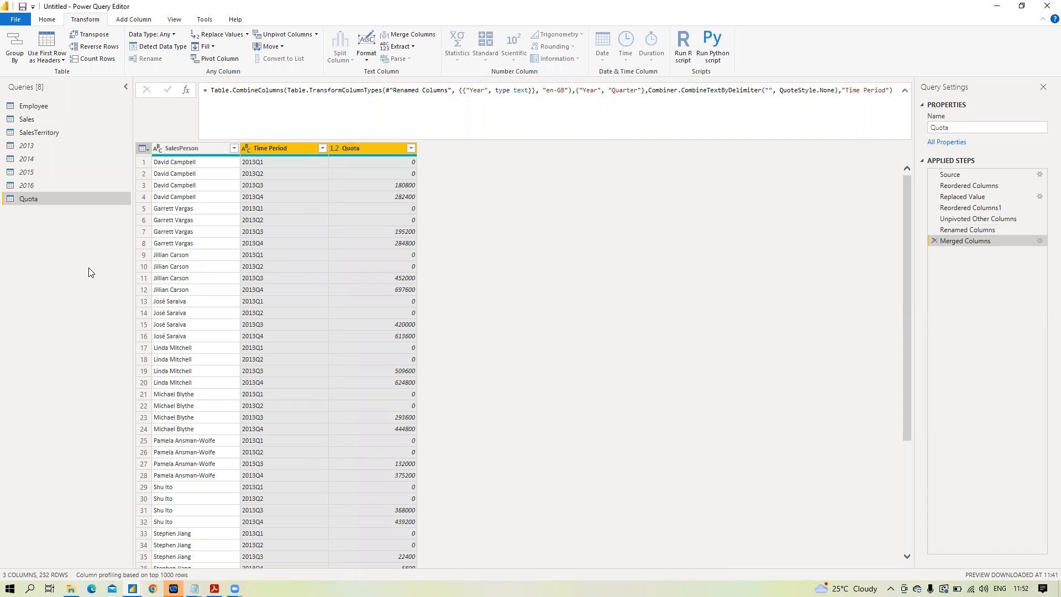
# Step: Apply the query changes to the data model and close Power Query Editor
pyautogui.click(47, 20)
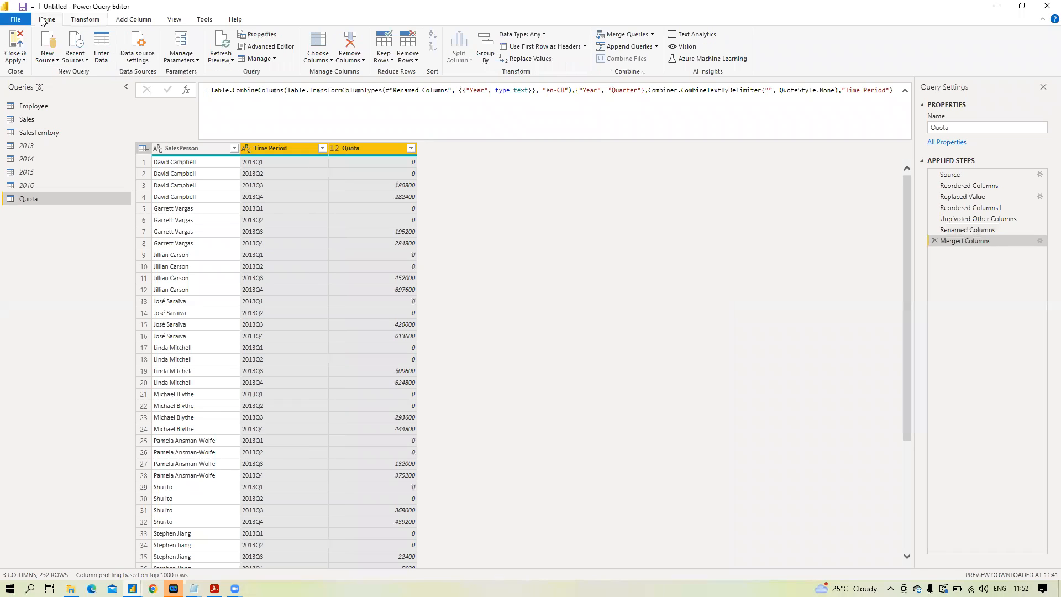
pyautogui.click(21, 61)
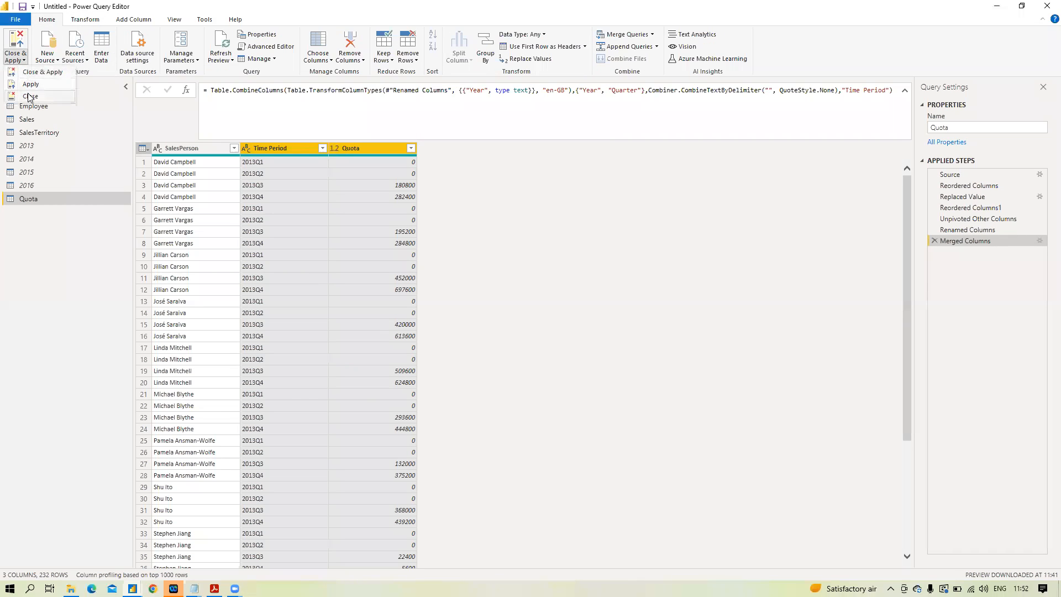
pyautogui.press('Escape')
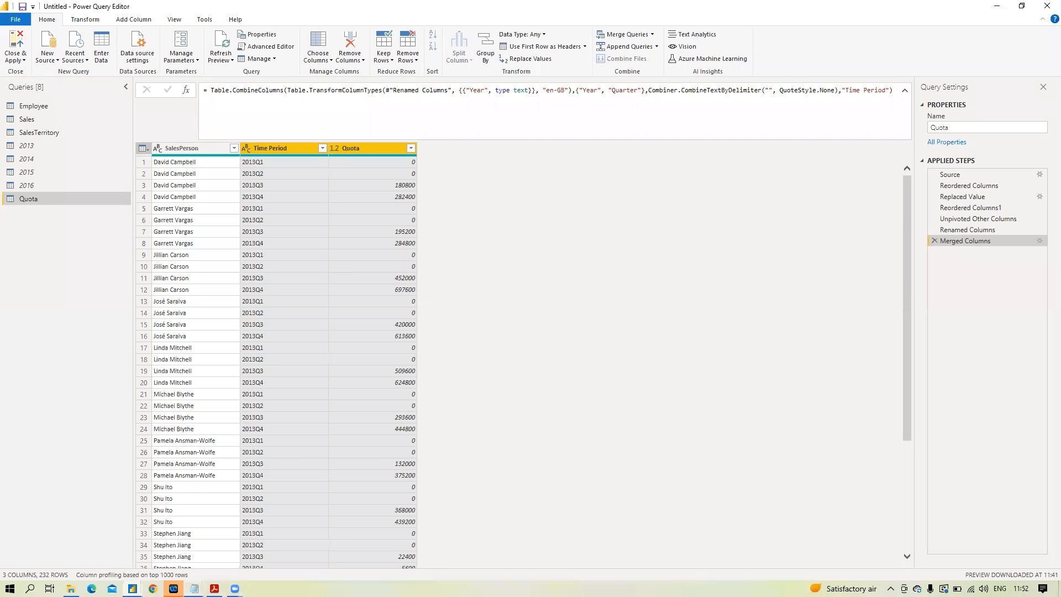
# Step: Switch to the Notepad notes, add blank lines at the end and insert a blank line between items 11 and 12
pyautogui.moveTo(194, 588)
pyautogui.click(135, 544)
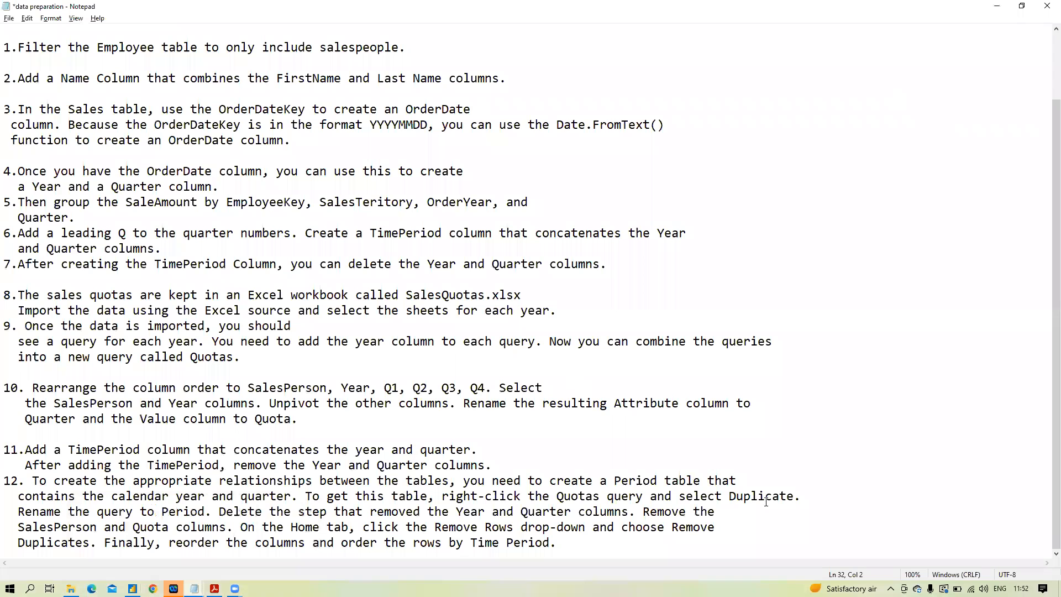
pyautogui.press('Return')
pyautogui.press('Return')
pyautogui.press('Return')
pyautogui.press('Return')
pyautogui.press('Return')
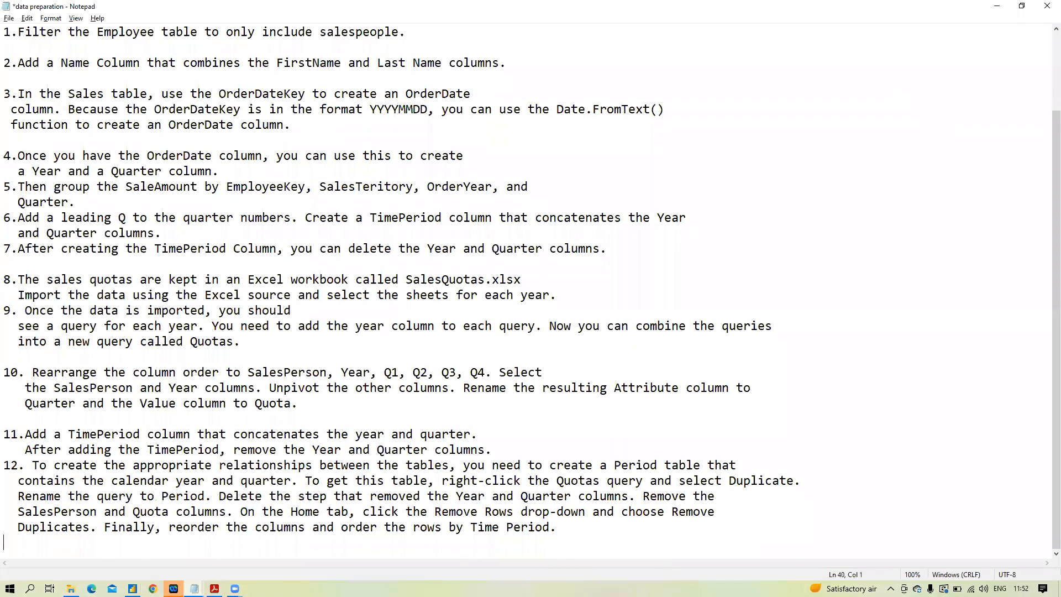
pyautogui.click(492, 382)
pyautogui.press('Return')
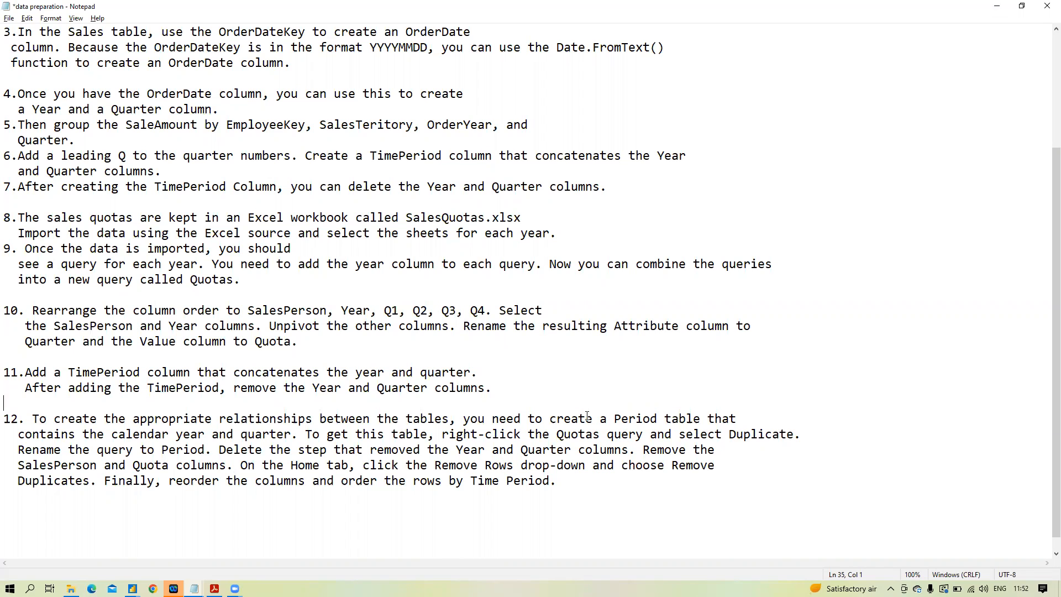
# Step: Highlight "Period table" in item 12 and split the text from "To get this table" into a new item numbered 13
pyautogui.moveTo(615, 418); pyautogui.dragTo(700, 420)
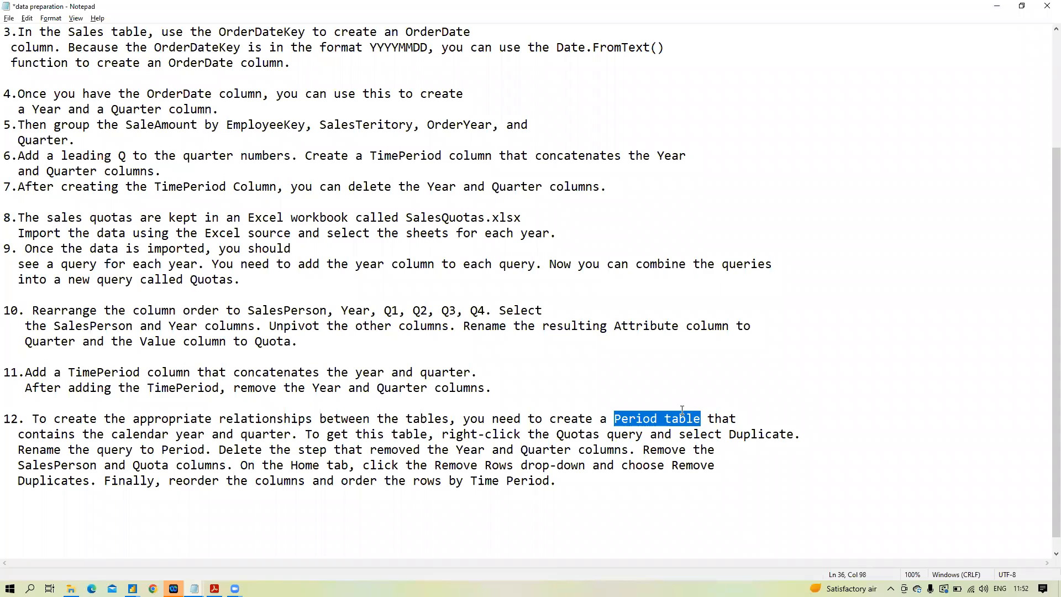
pyautogui.click(308, 434)
pyautogui.press('Return')
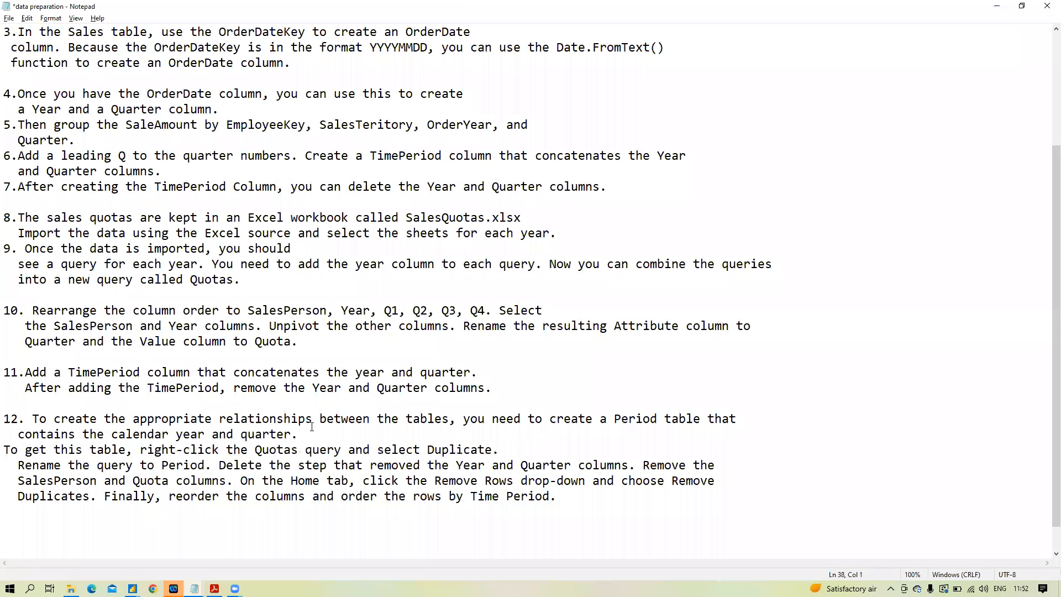
pyautogui.press('Return')
pyautogui.write('13.')
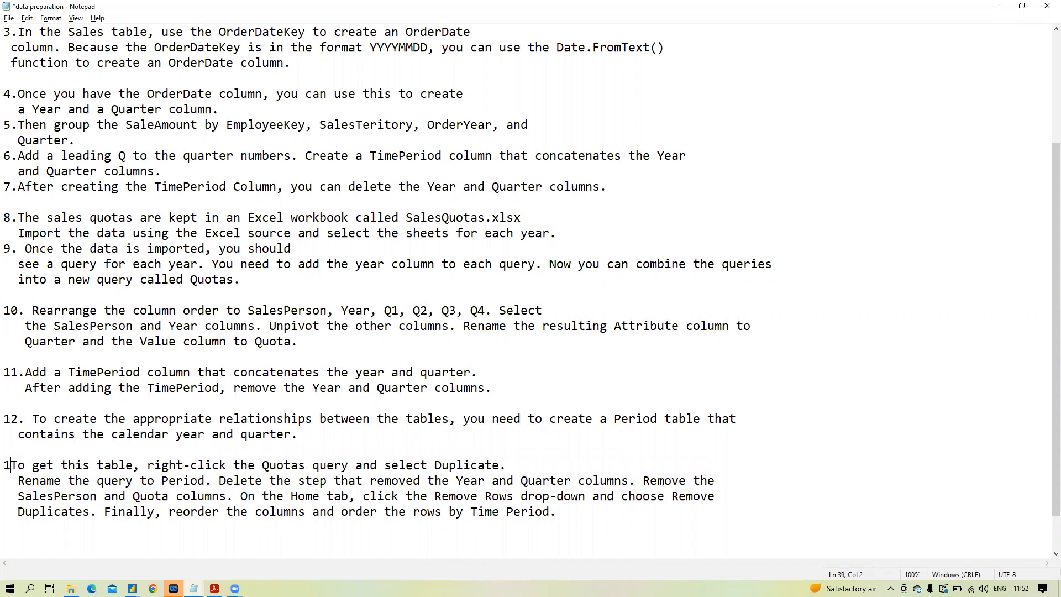
# Step: Minimize the notes, switch to the Power BI Desktop report window and maximize it
pyautogui.click(997, 6)
pyautogui.moveTo(132, 588)
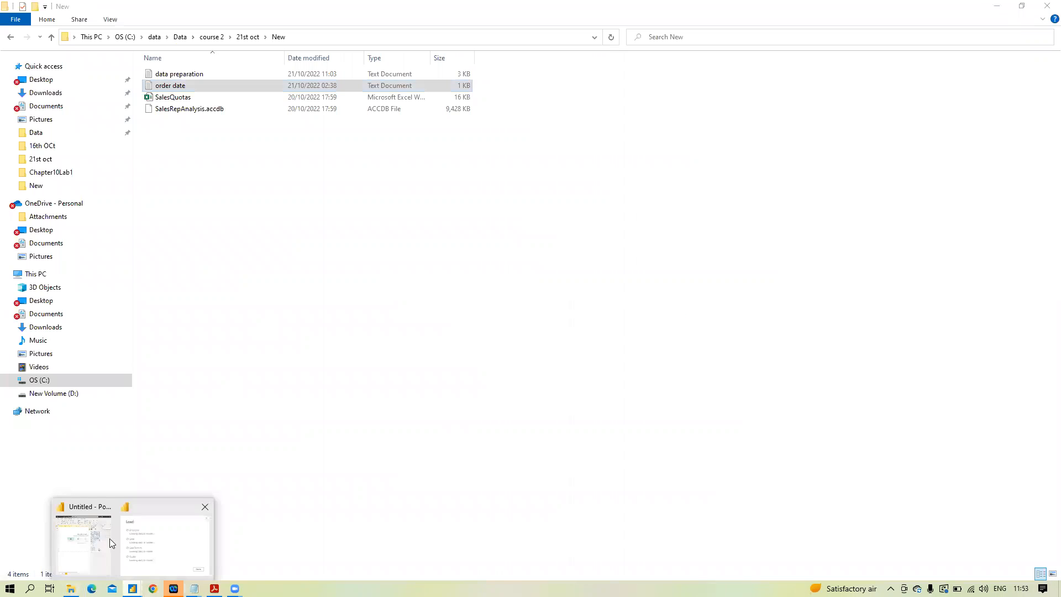
pyautogui.click(77, 544)
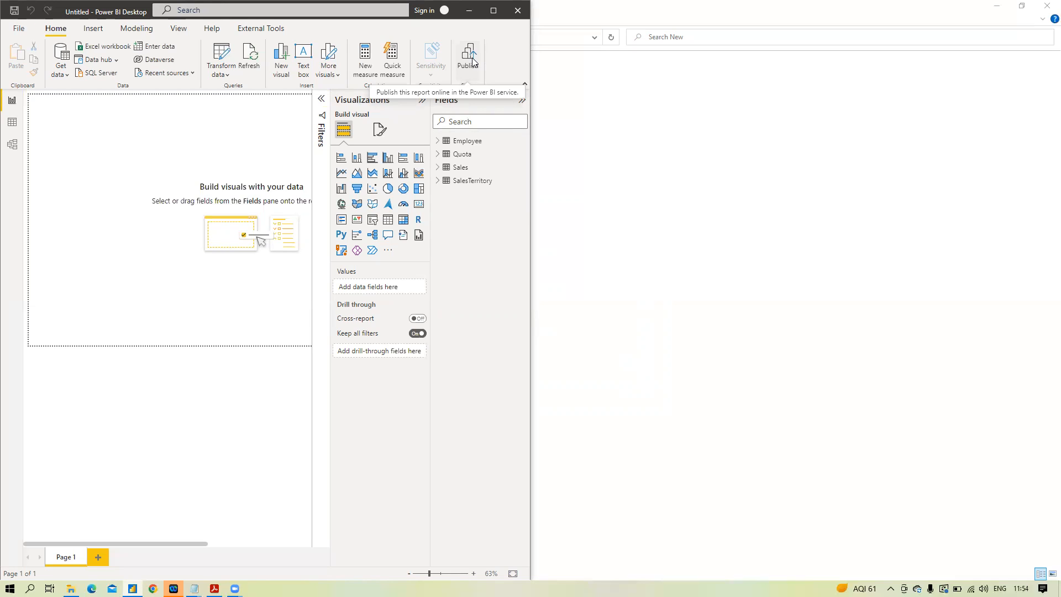
pyautogui.click(493, 11)
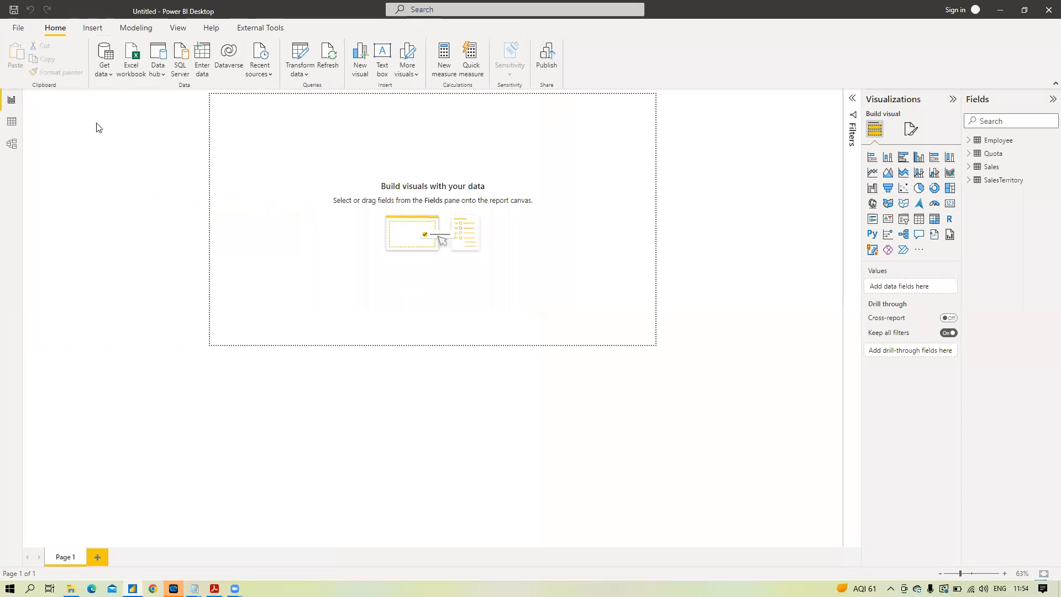
# Step: Turn off "Autodetect new relationships after data is loaded" in the current file's Data Load options
pyautogui.click(18, 29)
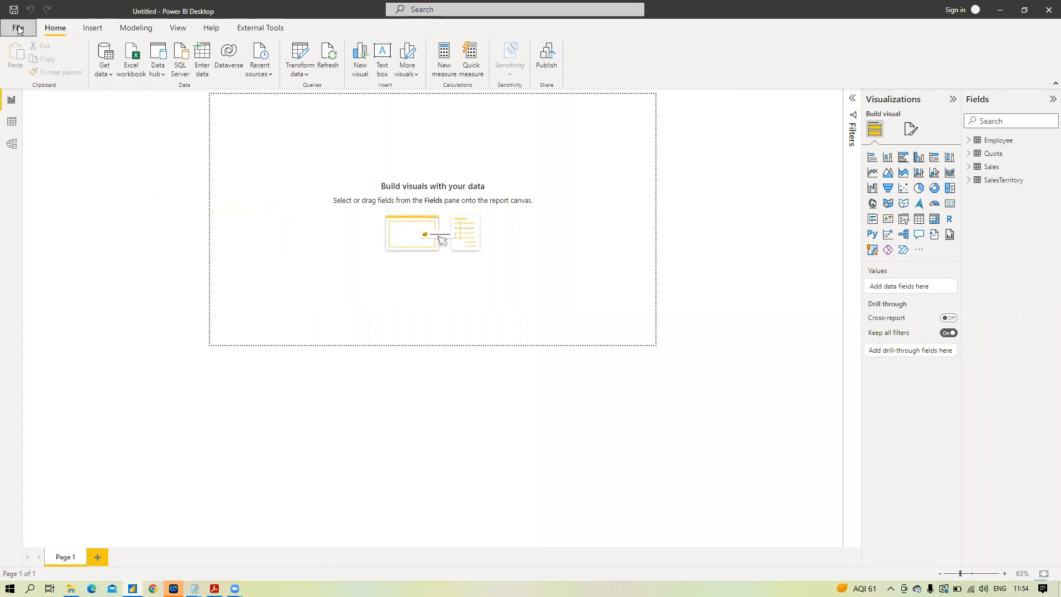
pyautogui.click(36, 202)
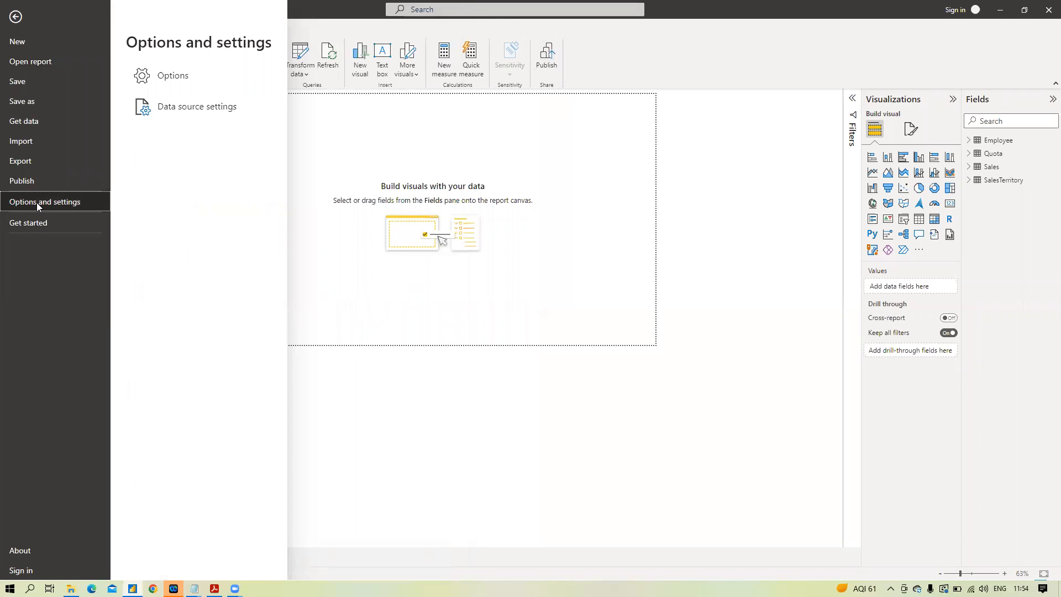
pyautogui.click(160, 76)
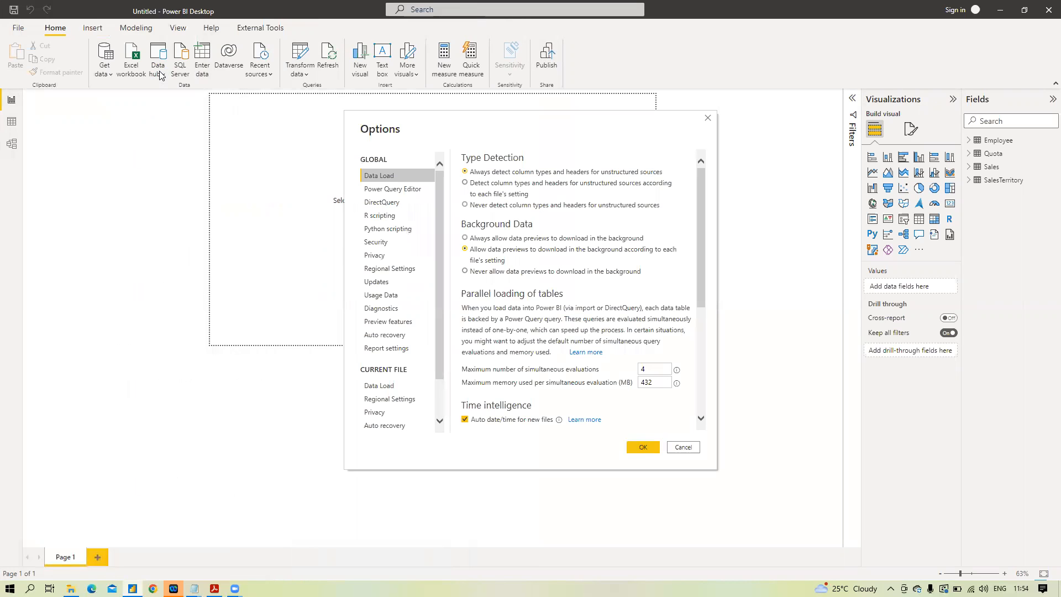
pyautogui.click(376, 389)
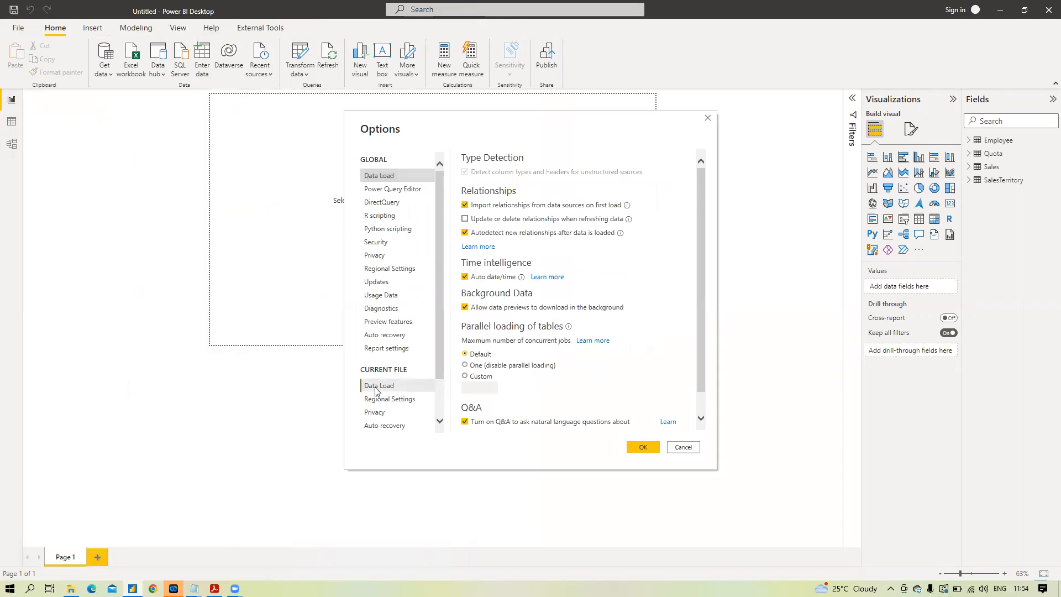
pyautogui.click(464, 233)
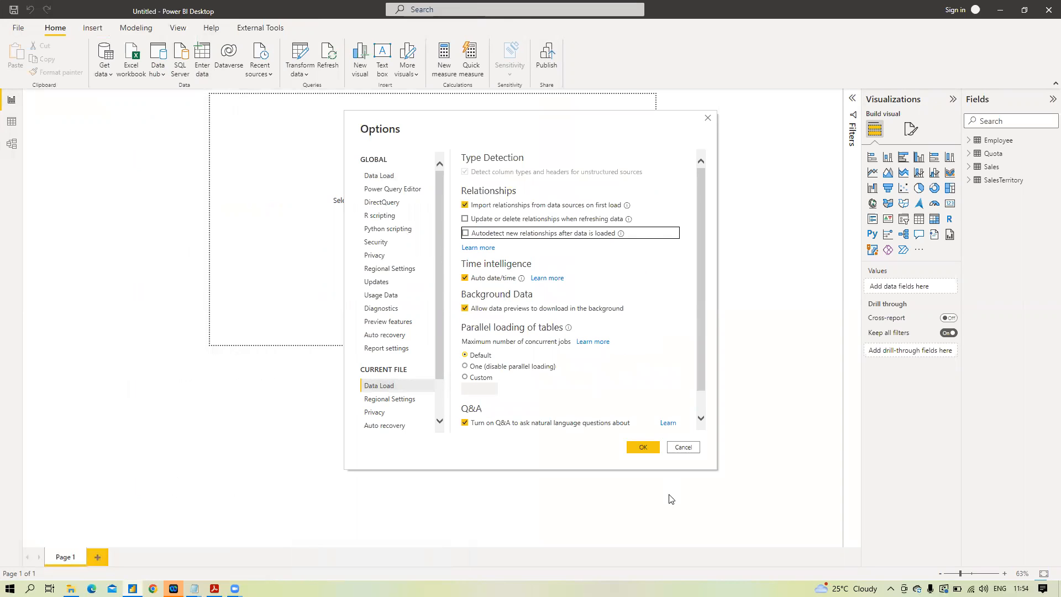
pyautogui.click(643, 448)
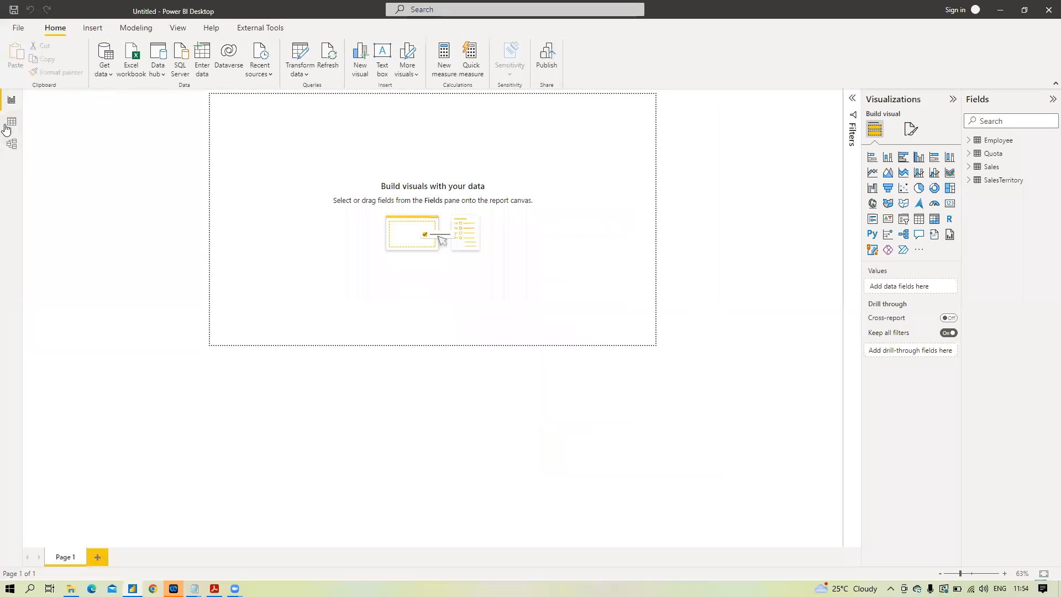
# Step: Display the data model diagram and delete the relationship between Employee and Sales
pyautogui.click(12, 145)
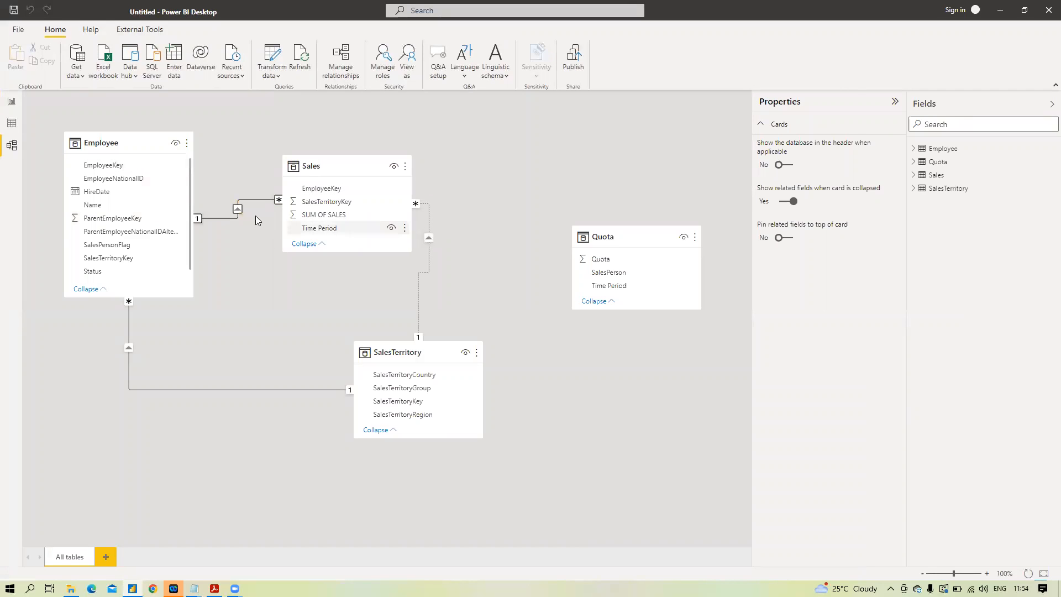
pyautogui.rightClick(235, 214)
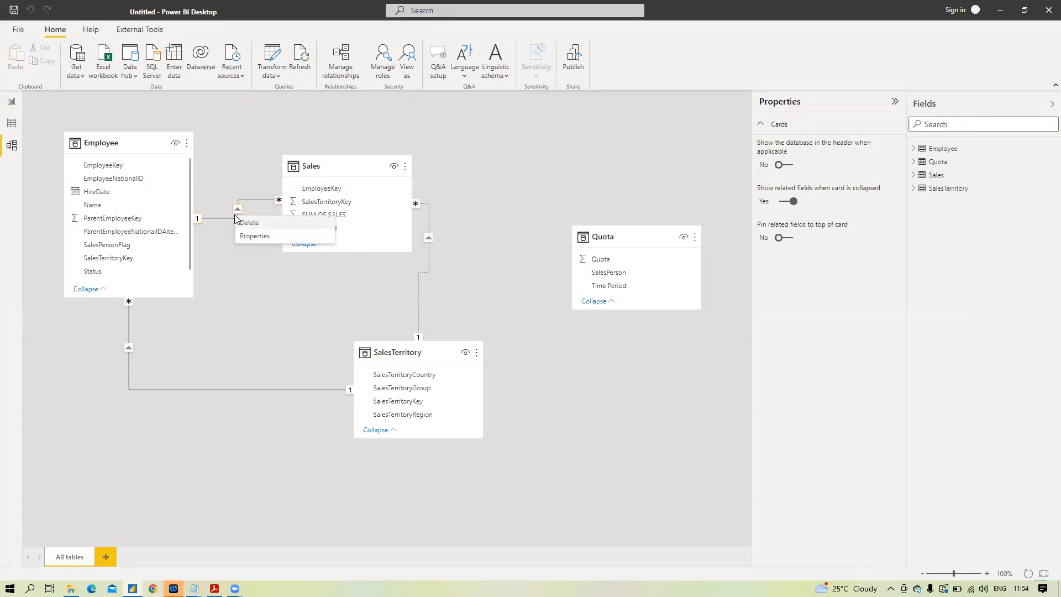
pyautogui.click(236, 279)
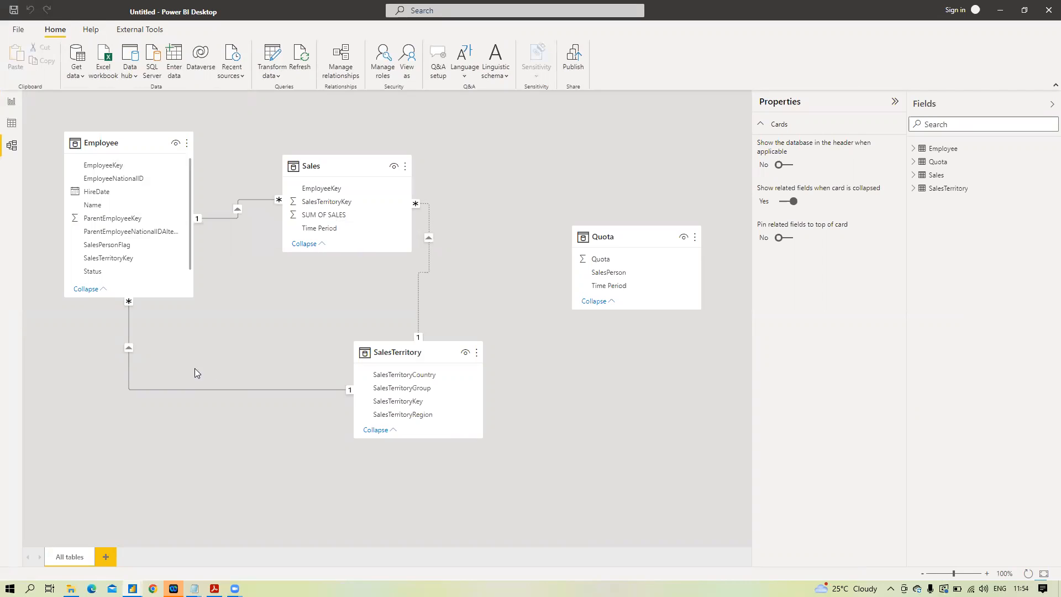
pyautogui.press('Delete')
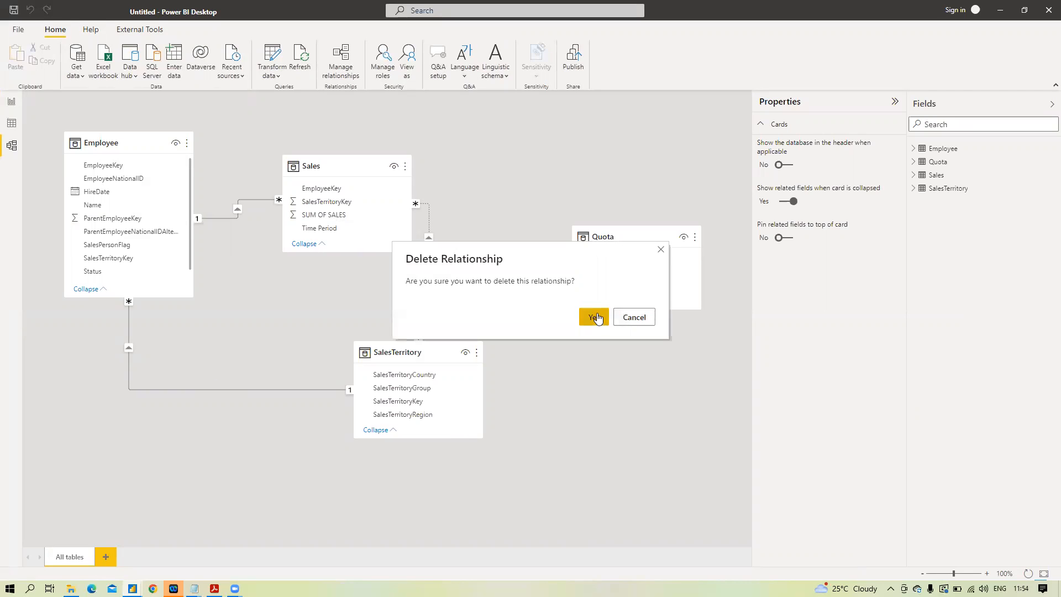
pyautogui.click(594, 317)
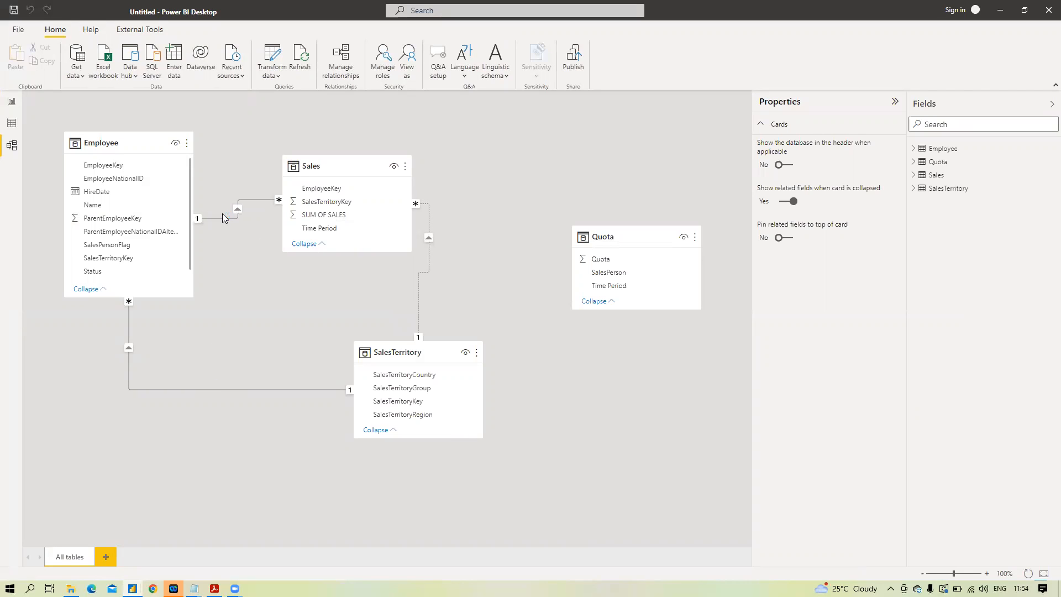
# Step: Delete the relationships linking SalesTerritory to Employee and to Sales
pyautogui.rightClick(237, 388)
pyautogui.click(250, 396)
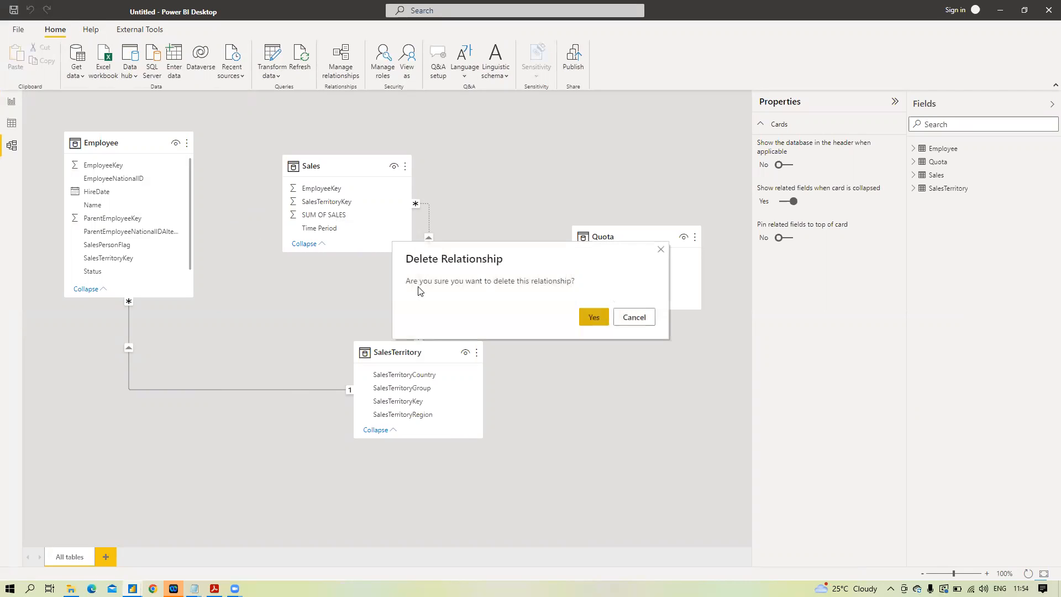
pyautogui.press('Return')
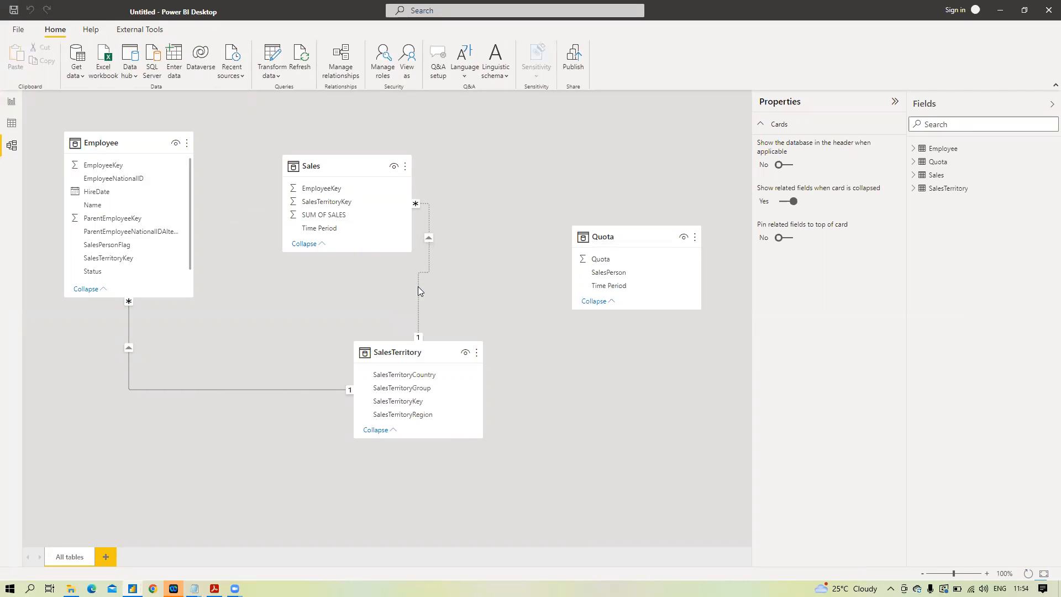
pyautogui.rightClick(418, 286)
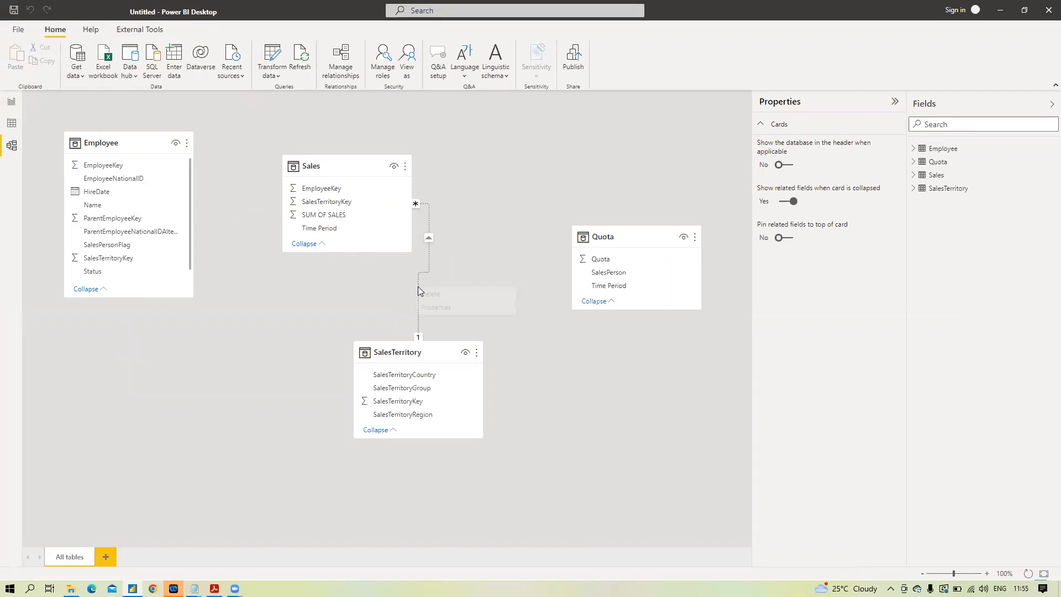
pyautogui.click(433, 295)
pyautogui.click(595, 314)
# Step: Reposition the SalesTerritory table in the model diagram and reopen Power Query Editor
pyautogui.moveTo(398, 352); pyautogui.dragTo(260, 396)
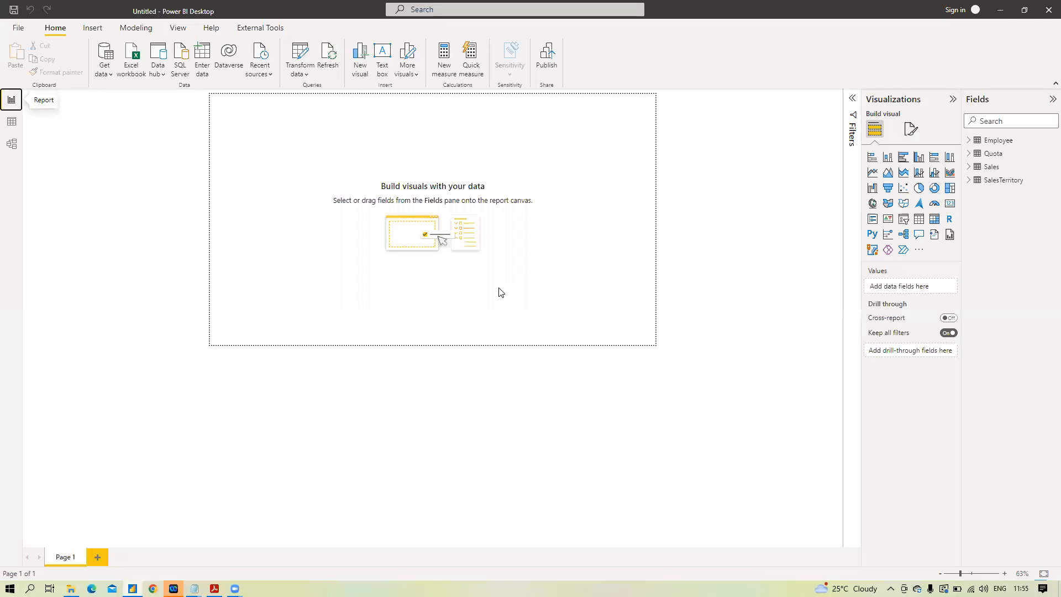
pyautogui.scroll(2, 748, 311)
pyautogui.click(299, 53)
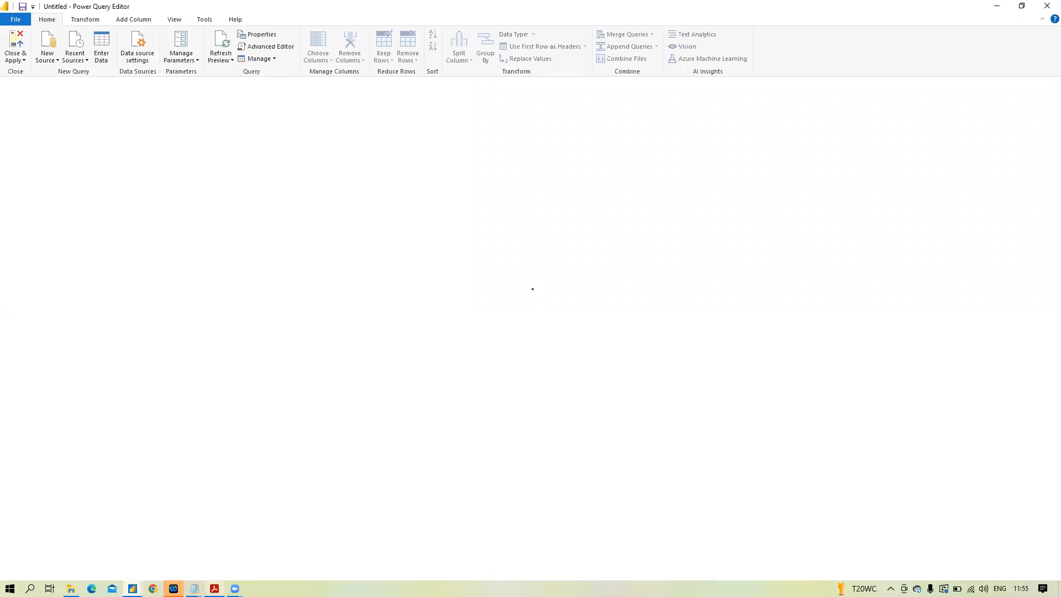
# Step: Check the Period table instructions in the data preparation notes and duplicate the Quota query in Power Query Editor
pyautogui.click(194, 588)
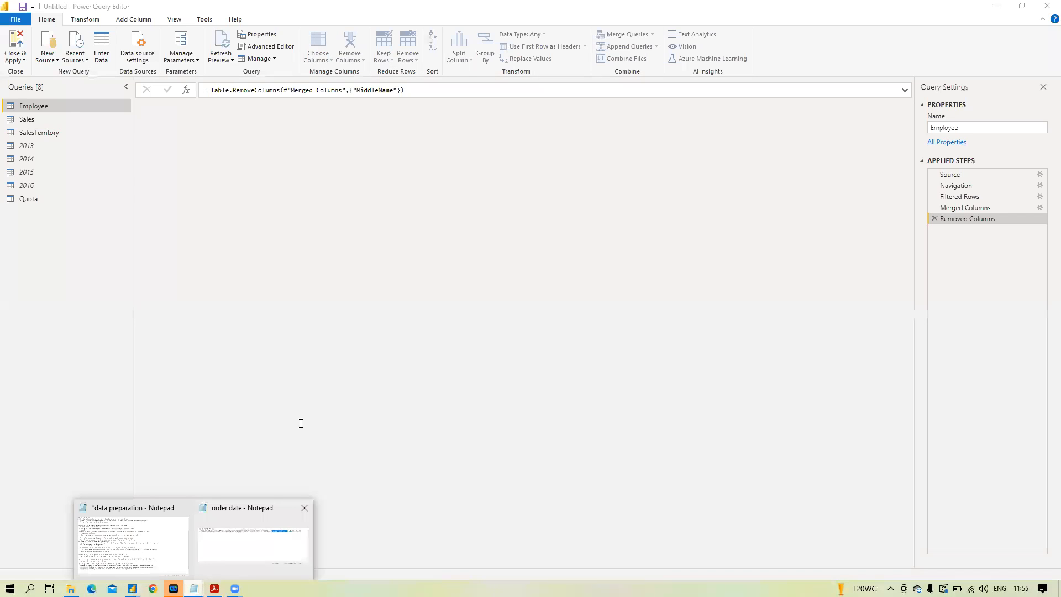
pyautogui.click(170, 514)
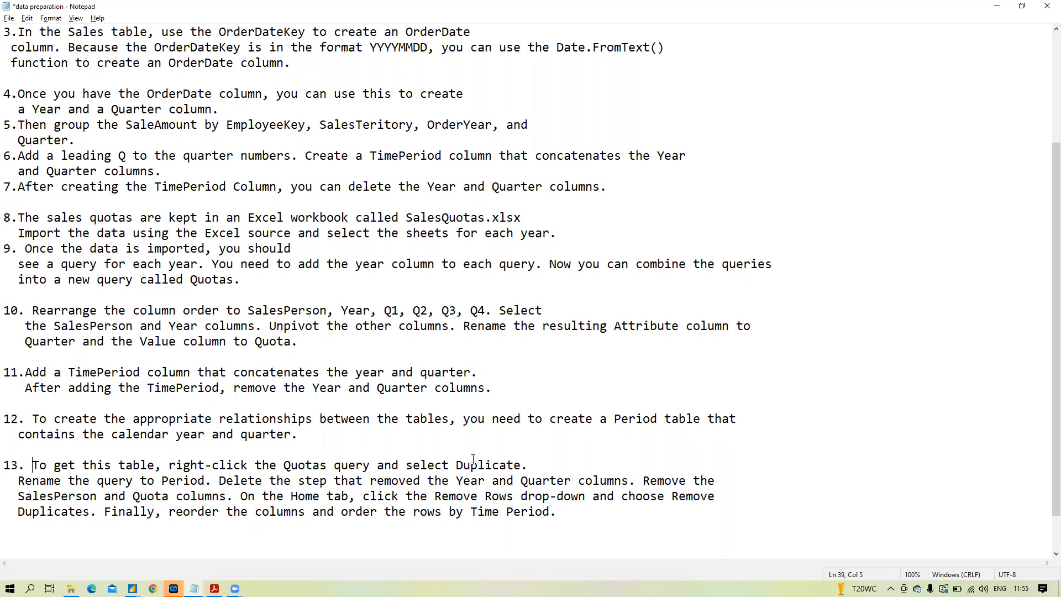
pyautogui.hotkey('alt', 'Tab')
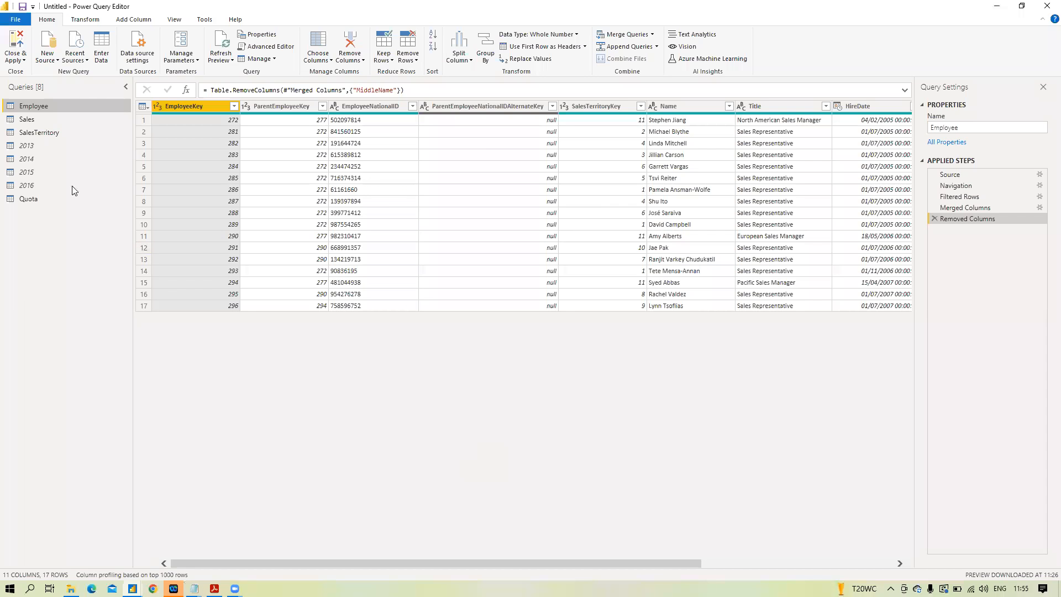
pyautogui.rightClick(32, 201)
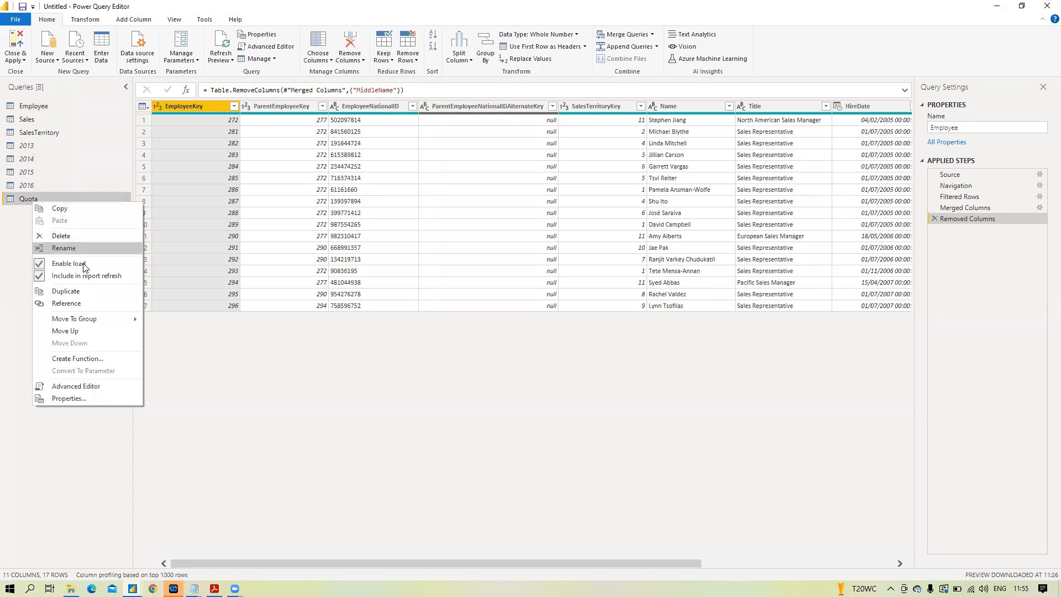
pyautogui.click(80, 292)
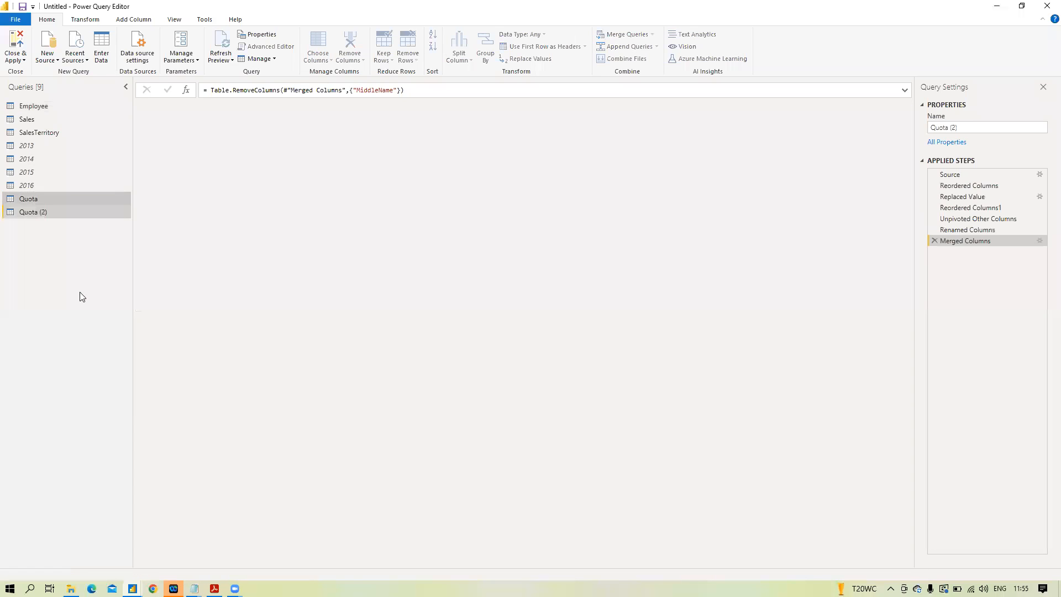
# Step: Rename the duplicated Quota query to Period, consulting step 13 of the data preparation notes
pyautogui.hotkey('alt', 'Tab')
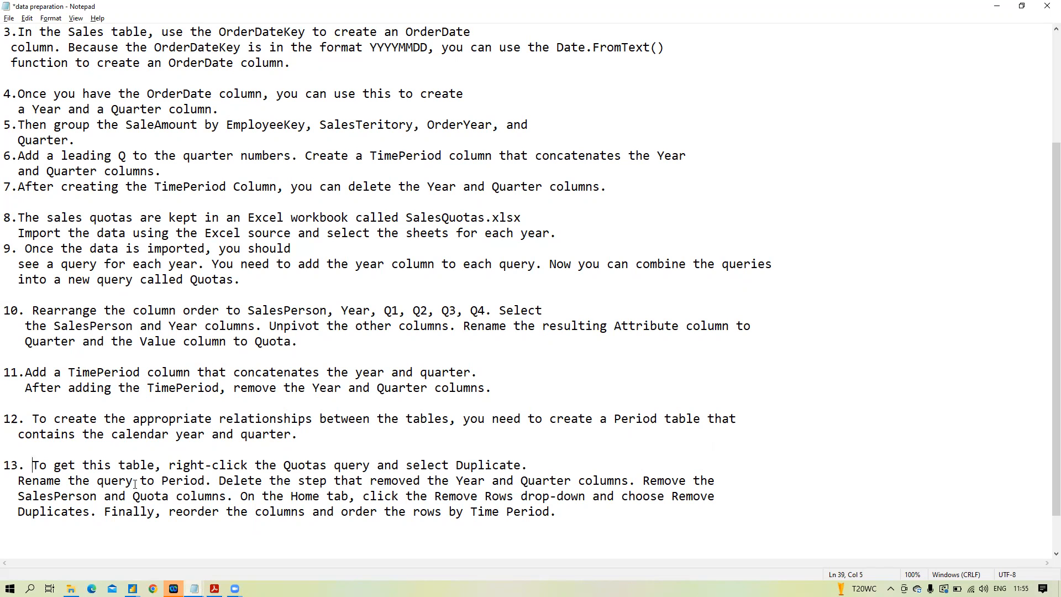
pyautogui.hotkey('alt', 'Tab')
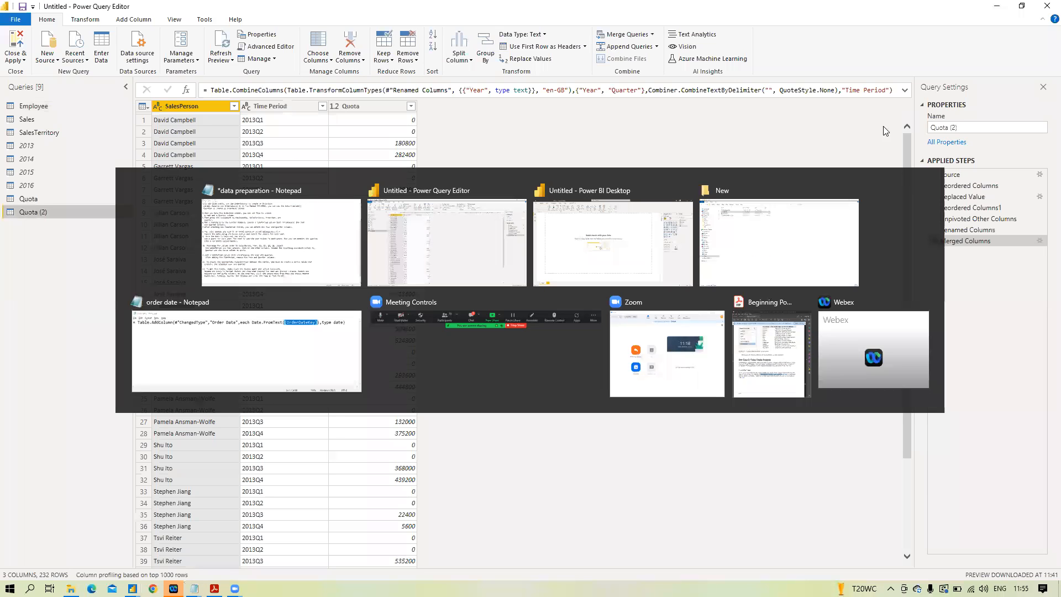
pyautogui.moveTo(963, 128); pyautogui.dragTo(886, 131)
pyautogui.write('Period')
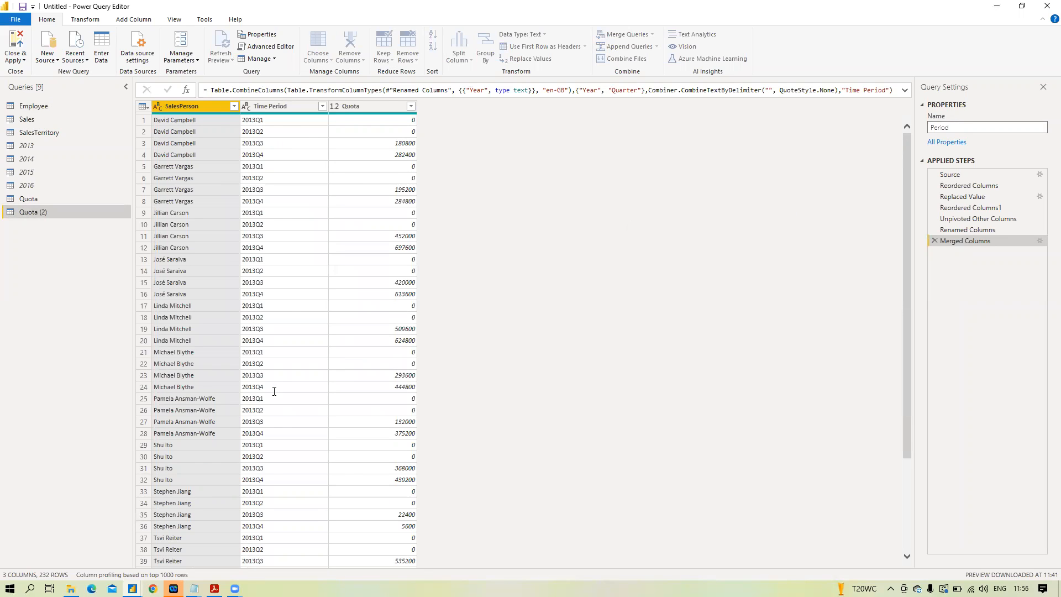
pyautogui.hotkey('alt', 'Tab')
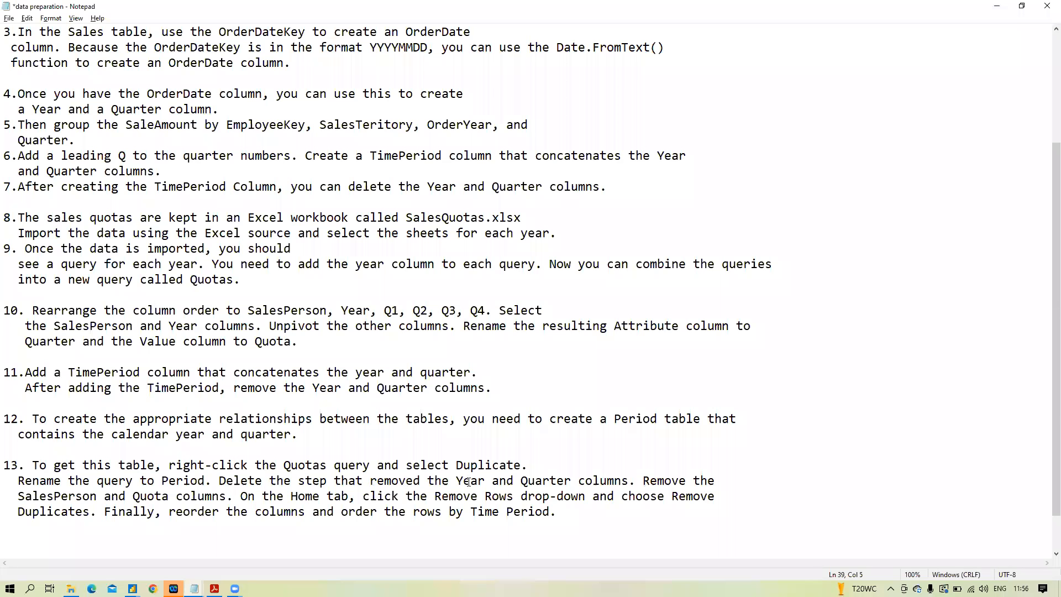
pyautogui.hotkey('alt', 'Tab')
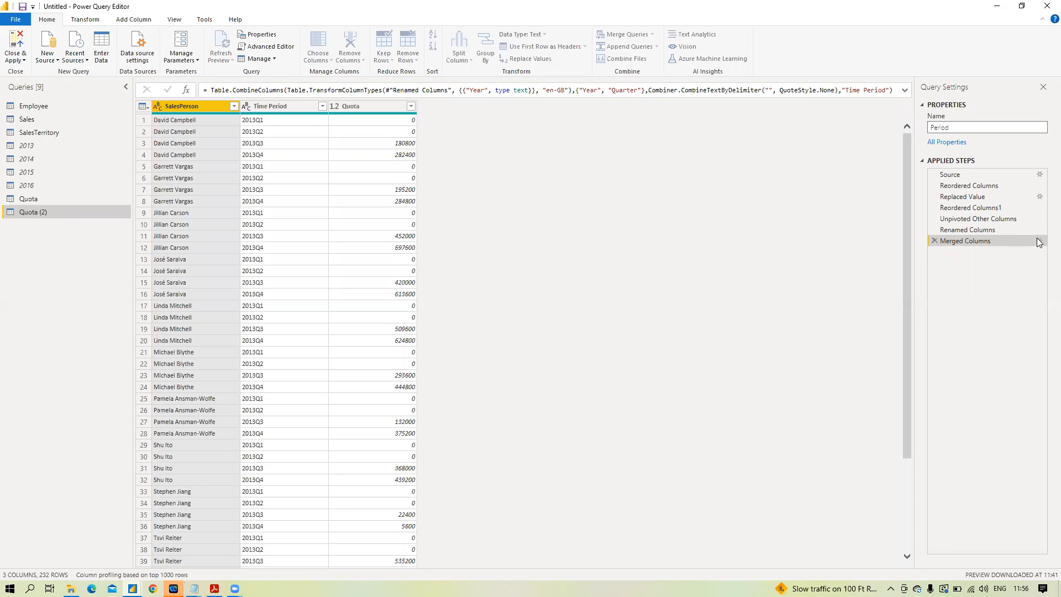
pyautogui.press('alt')
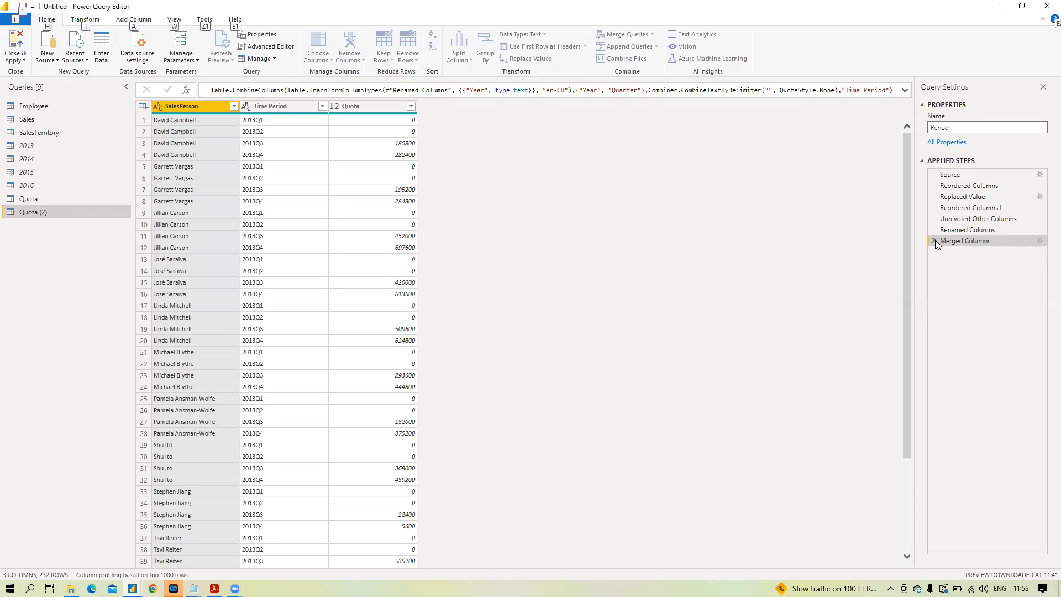
pyautogui.press('alt')
pyautogui.press('Return')
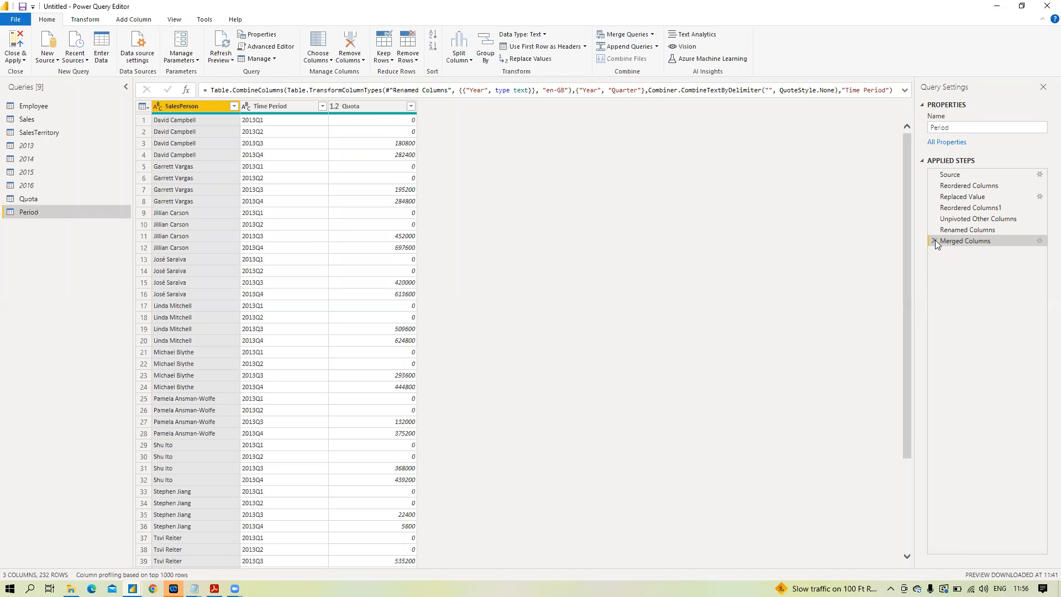
# Step: Inspect the settings of the Period query's Merged Columns step without changing them, and delete that step
pyautogui.click(1039, 241)
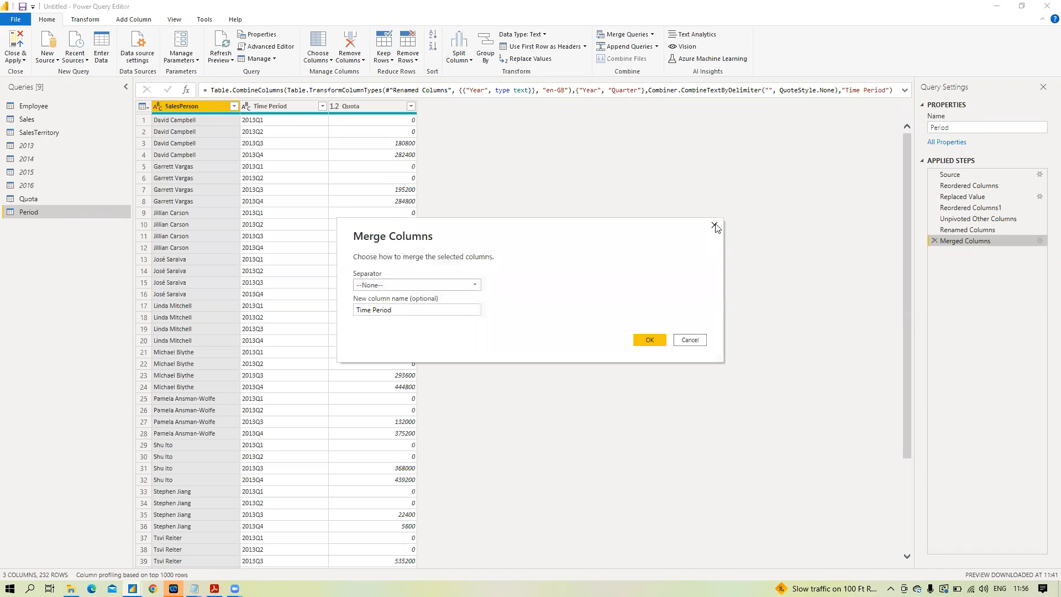
pyautogui.click(714, 226)
pyautogui.click(934, 241)
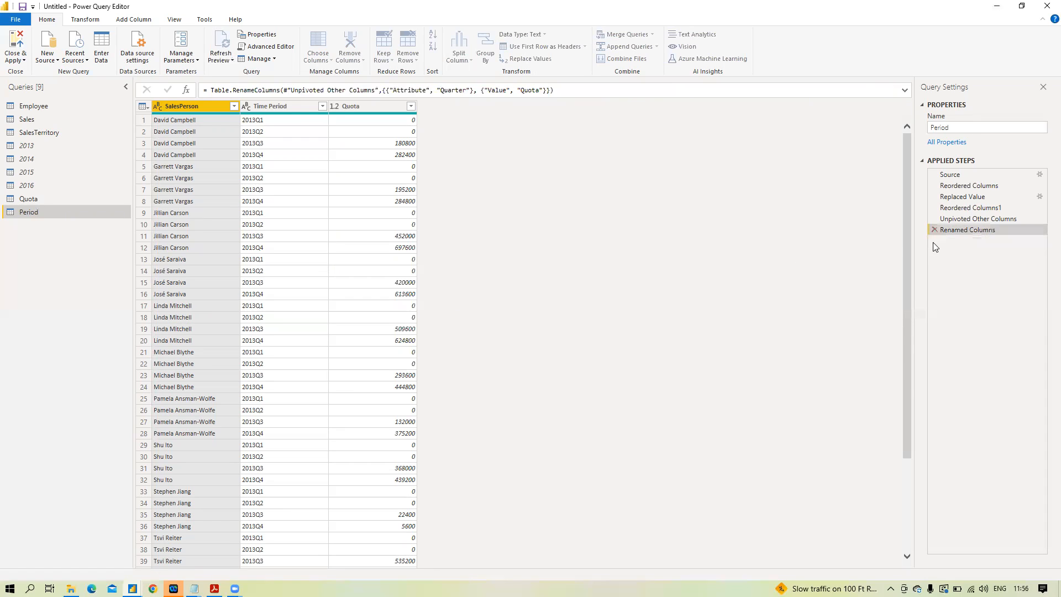
# Step: Add a Time Period column to the Period query by merging Year and Quarter without a separator, keeping both source columns
pyautogui.click(279, 106)
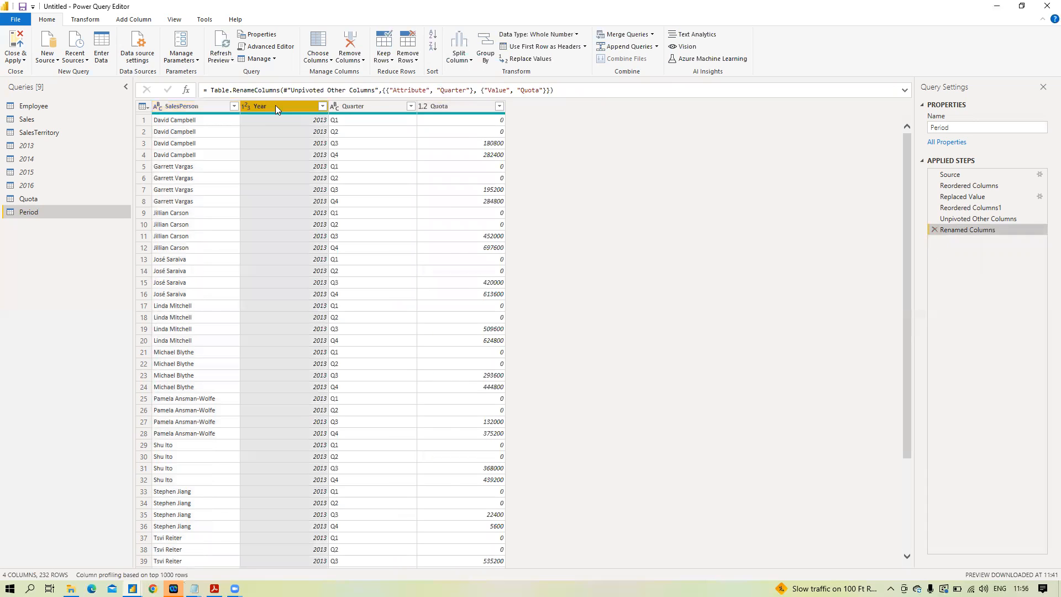
pyautogui.keyDown('ctrl'); pyautogui.click(380, 109); pyautogui.keyUp('ctrl')
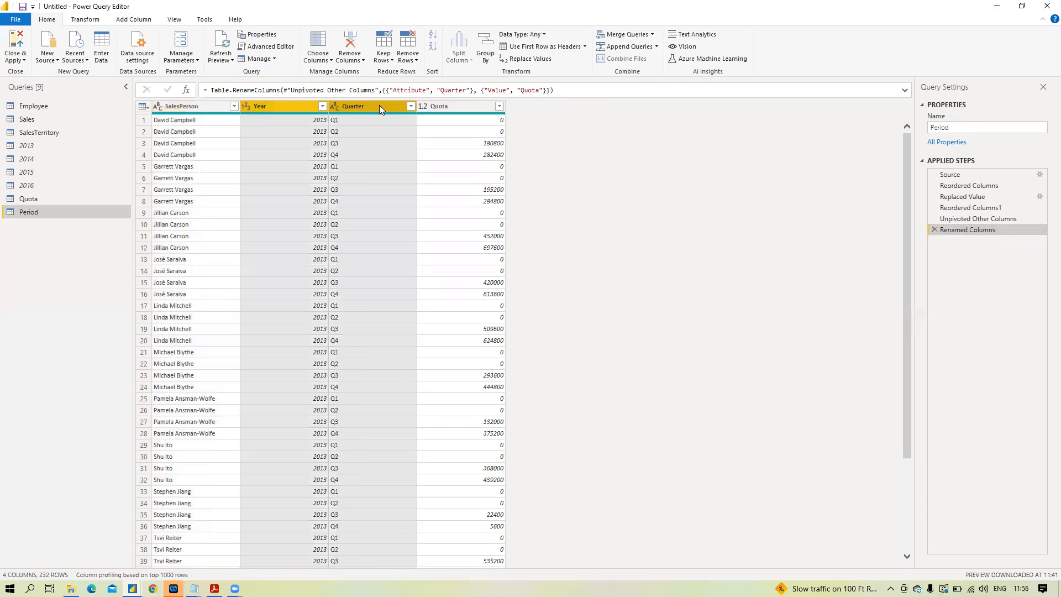
pyautogui.click(135, 21)
pyautogui.click(242, 37)
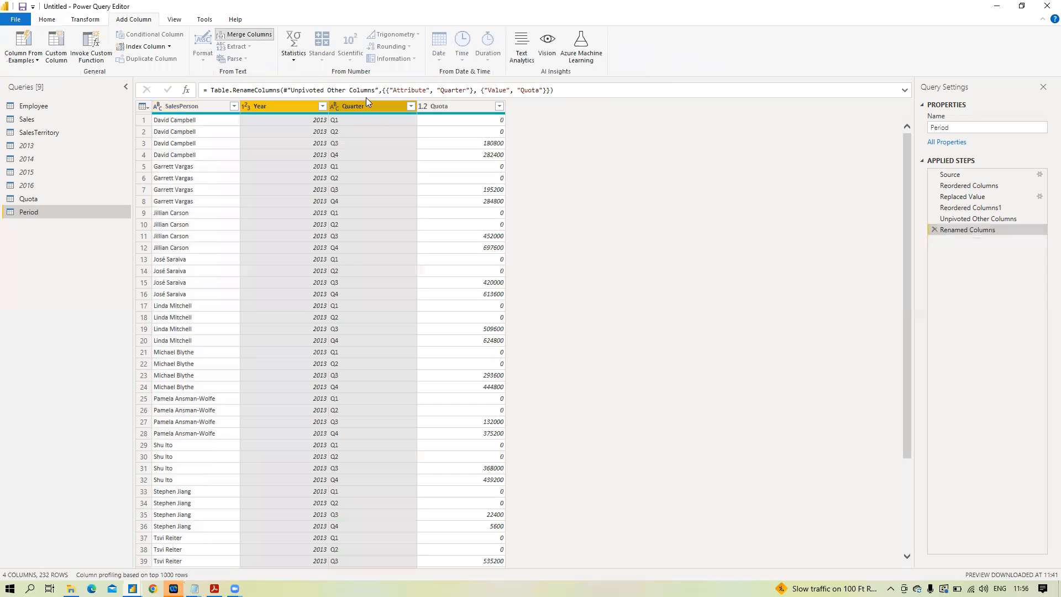
pyautogui.press('Tab')
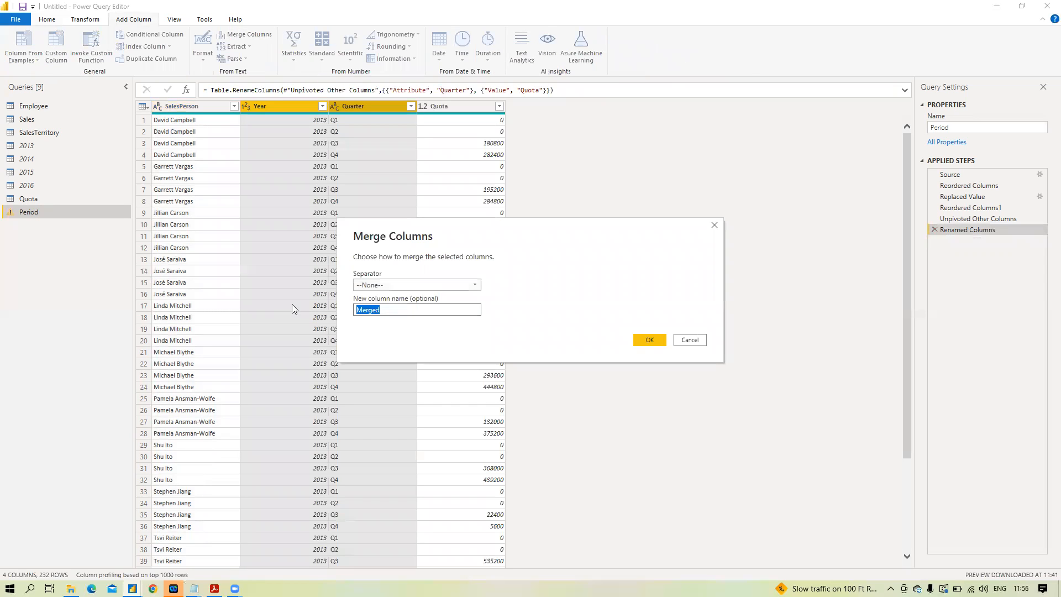
pyautogui.write('Time')
pyautogui.write('eriod')
pyautogui.click(650, 339)
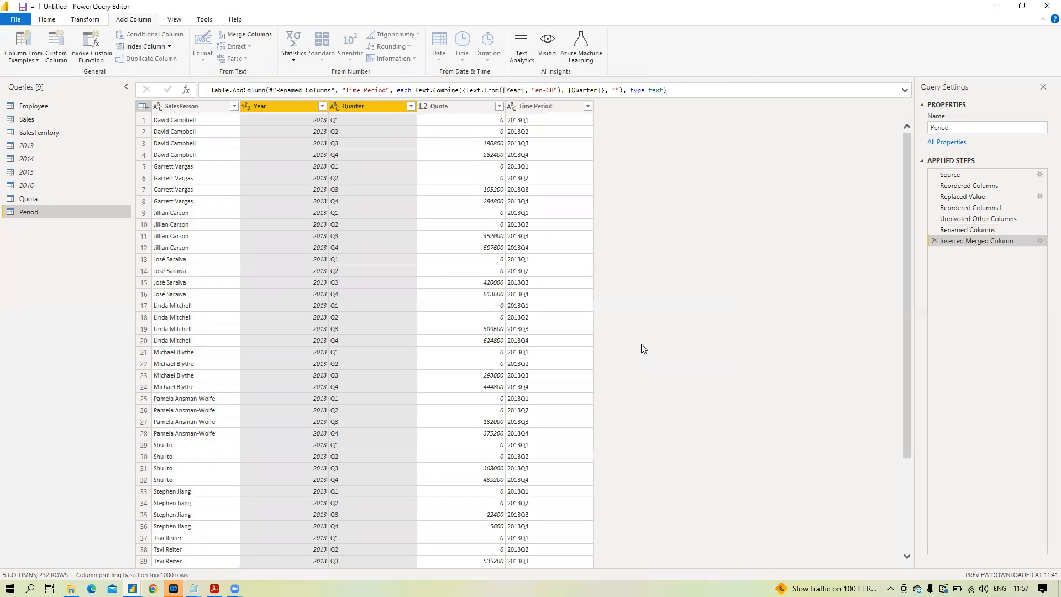
# Step: Check the notes and remove the SalesPerson and Quota columns from the Period query
pyautogui.hotkey('alt', 'Tab')
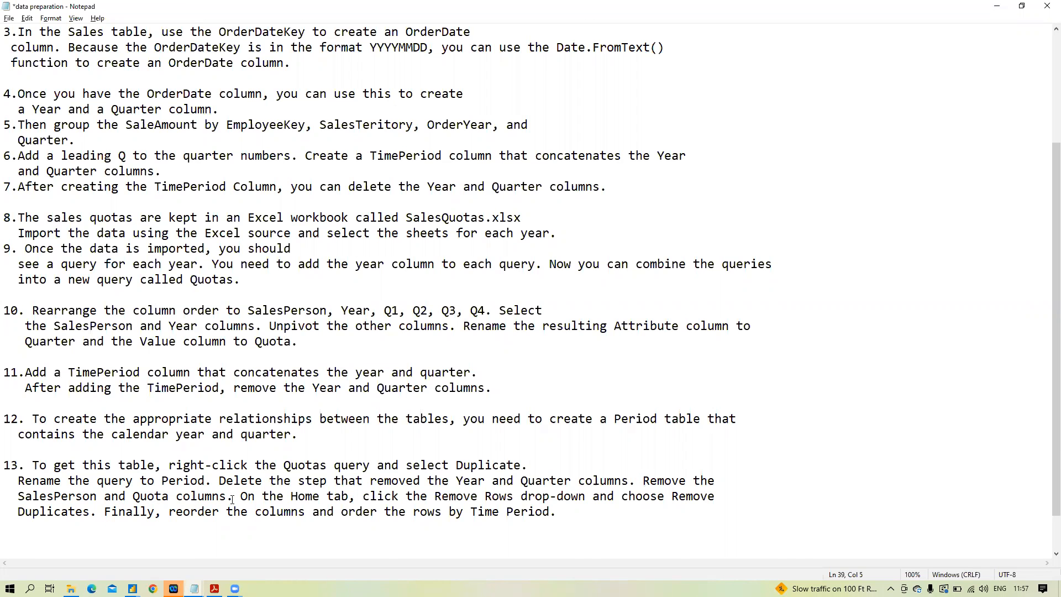
pyautogui.hotkey('alt', 'Tab')
pyautogui.click(183, 106)
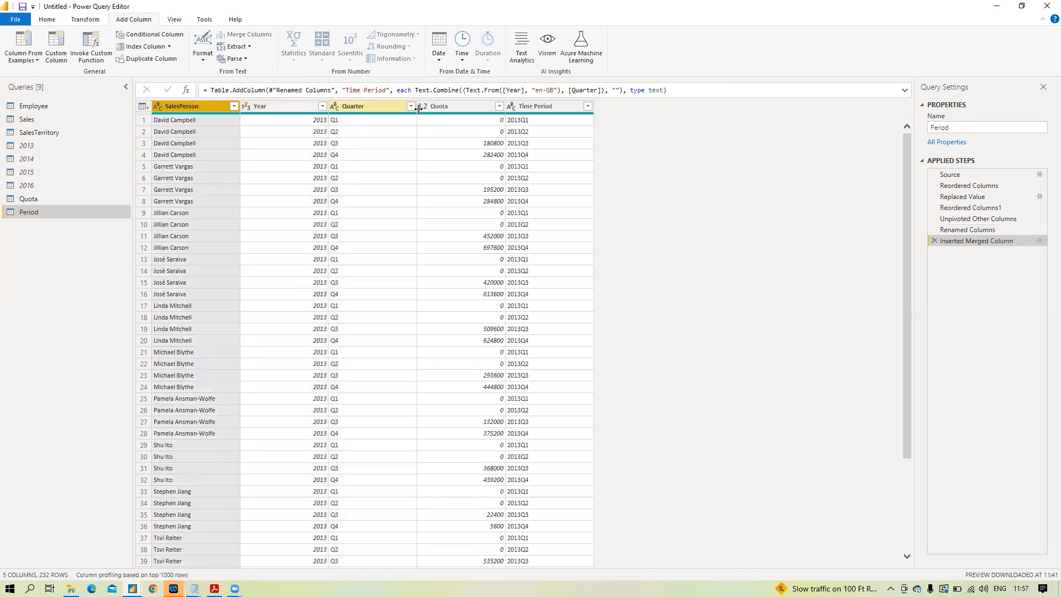
pyautogui.keyDown('ctrl'); pyautogui.click(442, 106); pyautogui.keyUp('ctrl')
pyautogui.rightClick(445, 107)
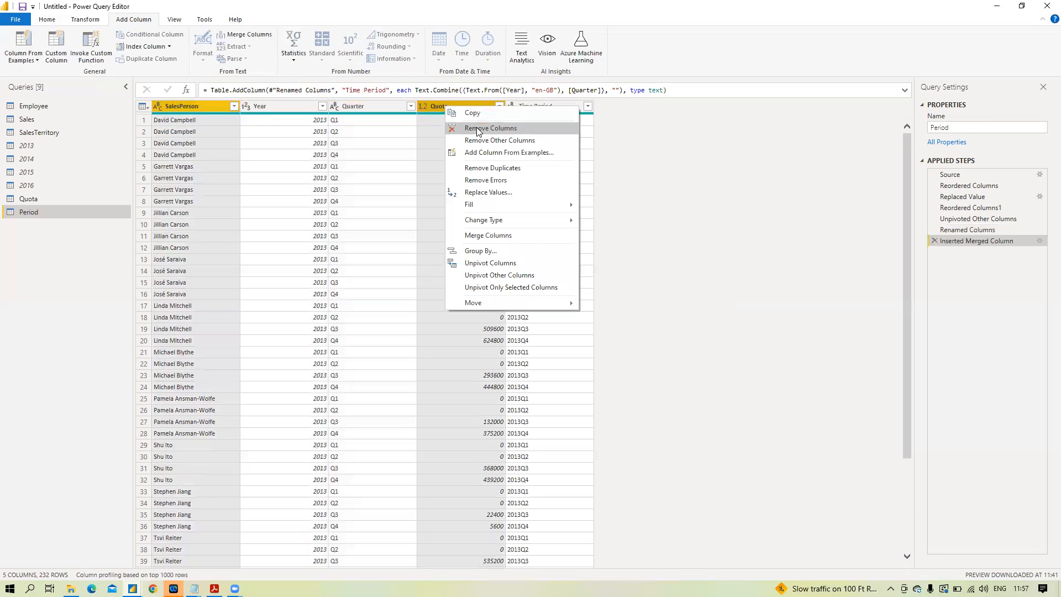
pyautogui.click(478, 130)
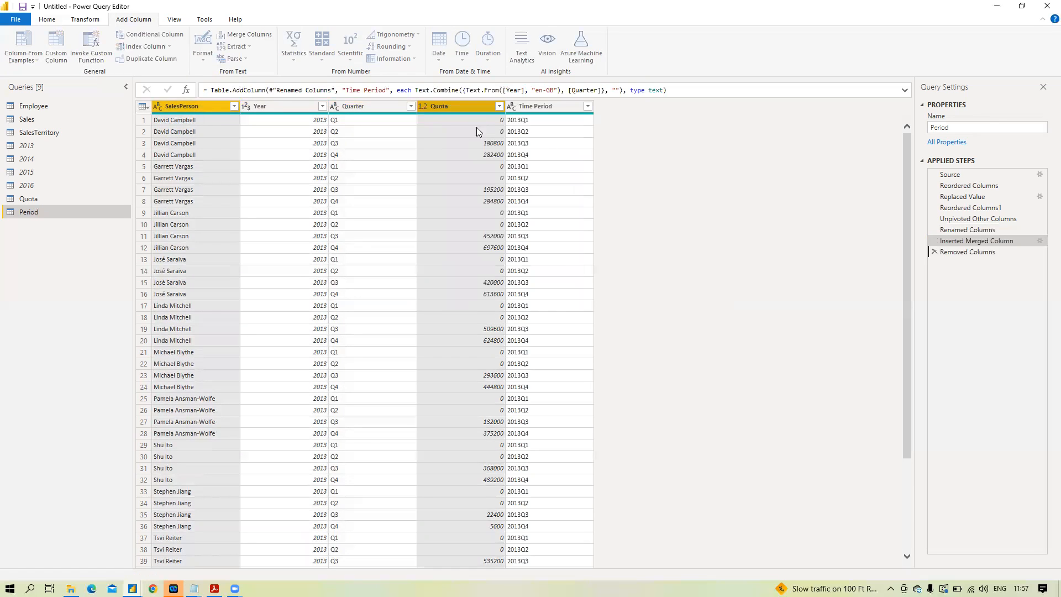
# Step: Check the notes and select the Year, Quarter and Time Period columns of the Period query for removing duplicate rows
pyautogui.hotkey('alt', 'Tab')
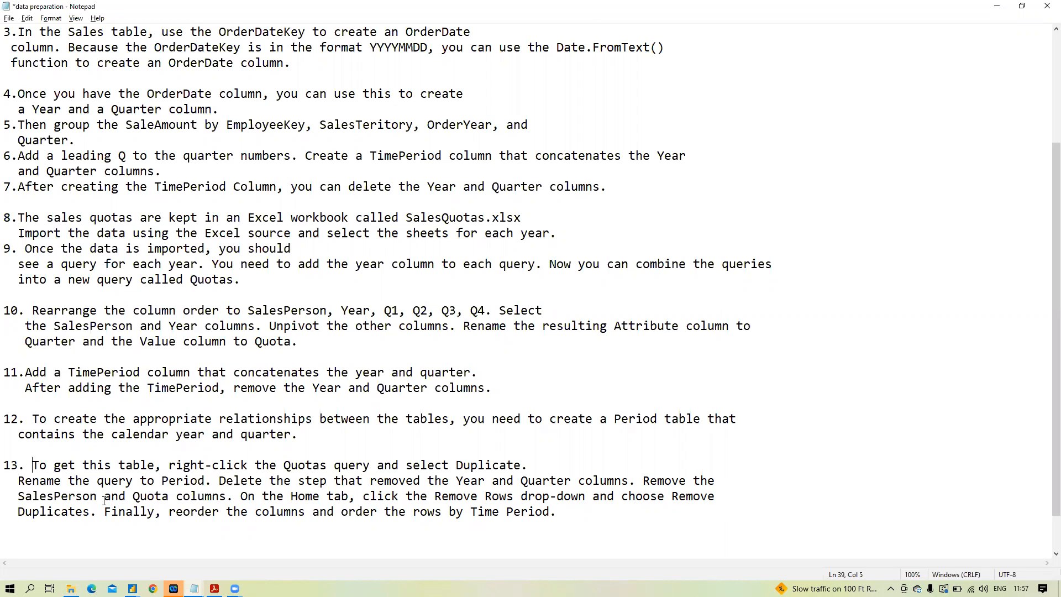
pyautogui.hotkey('alt', 'Tab')
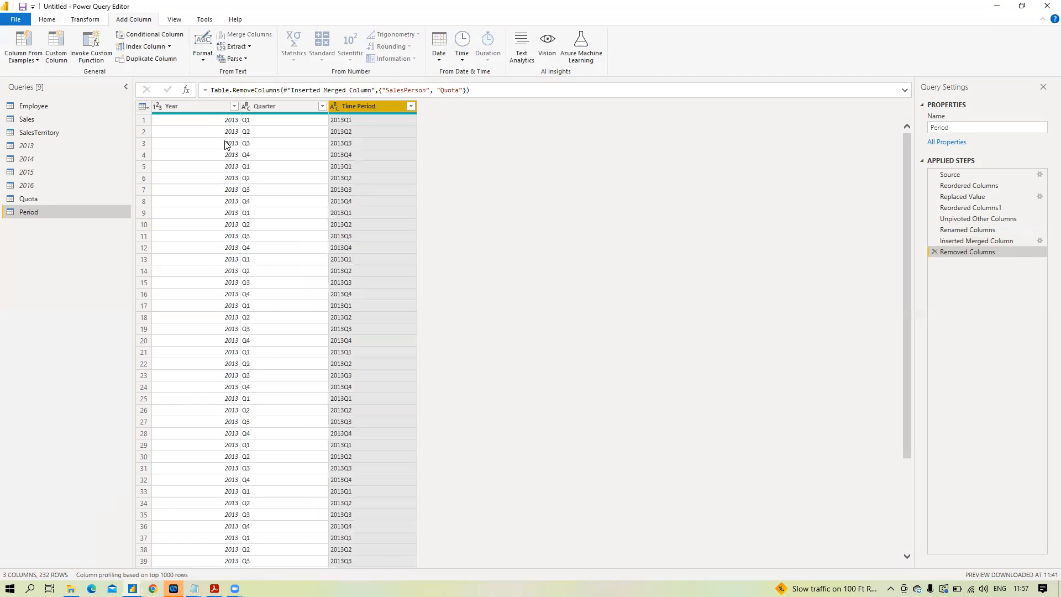
pyautogui.hotkey('ctrl', 'a')
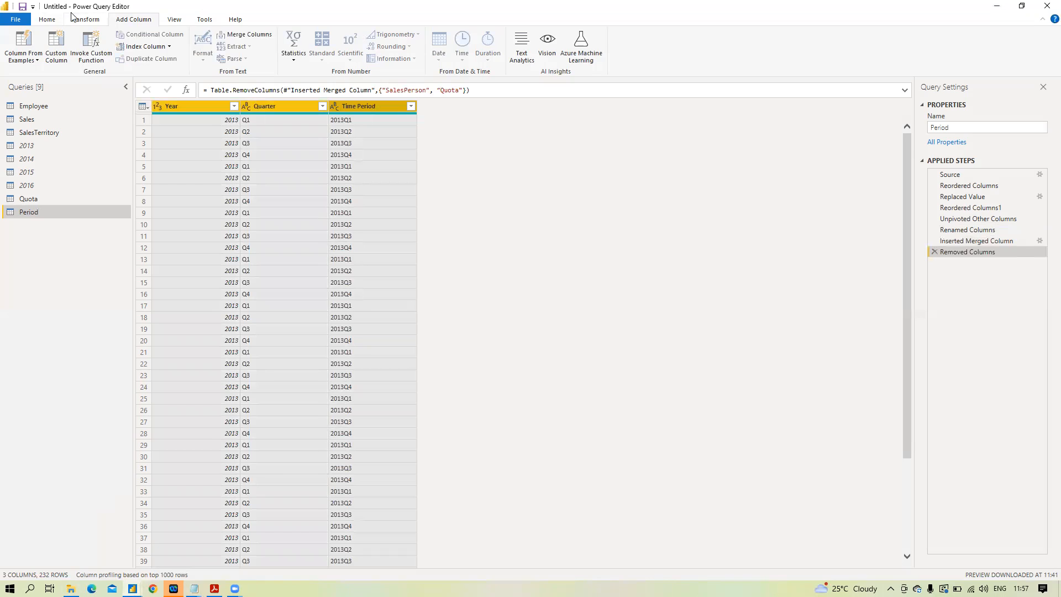
pyautogui.click(47, 19)
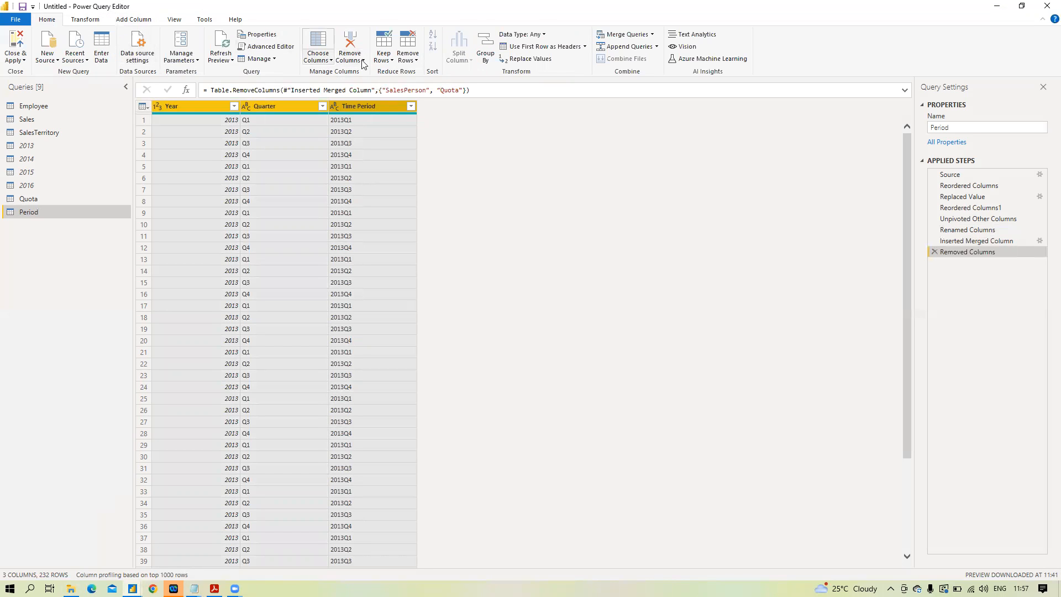
# Step: Remove the duplicate rows from the Period query and sort it by Time Period in ascending order
pyautogui.click(416, 62)
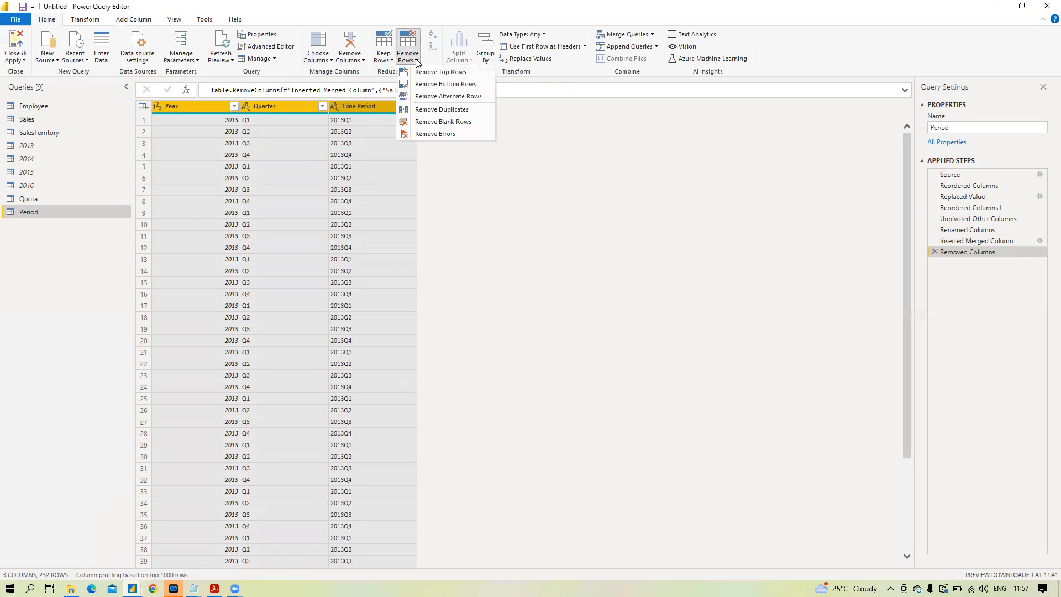
pyautogui.click(439, 109)
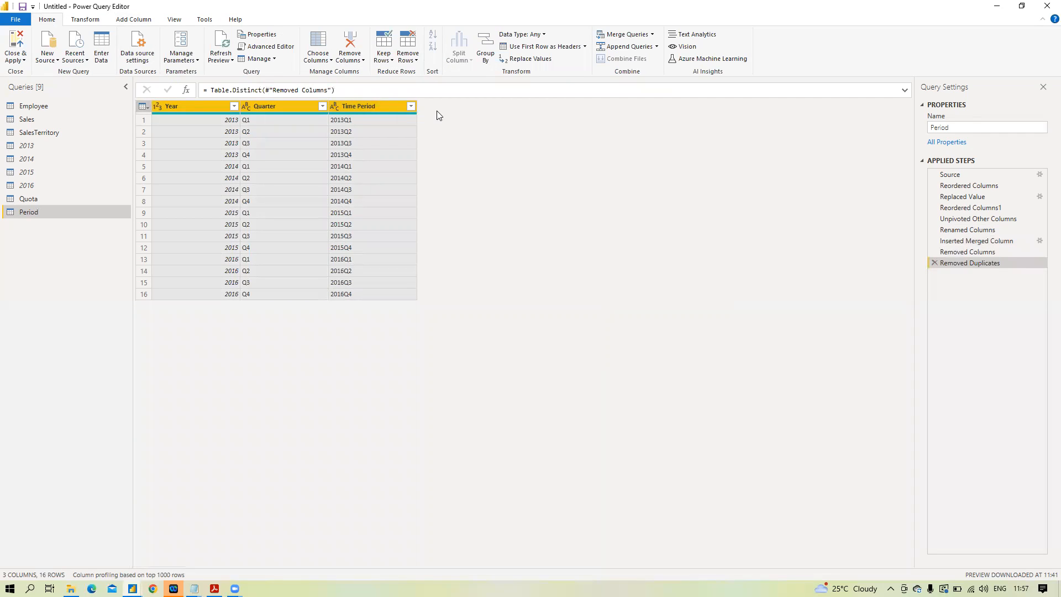
pyautogui.hotkey('alt', 'Tab')
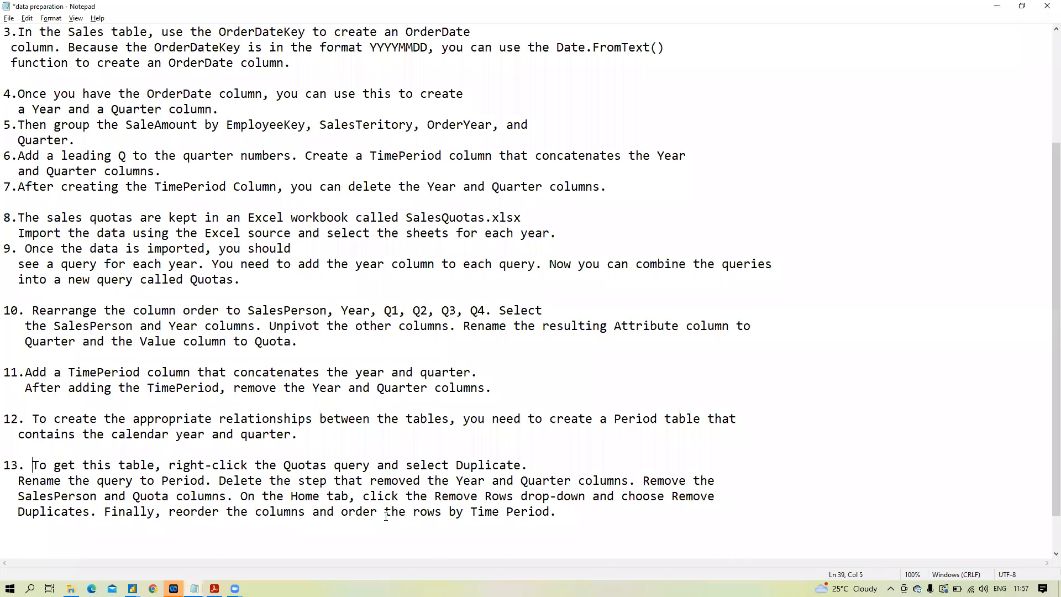
pyautogui.hotkey('alt', 'Tab')
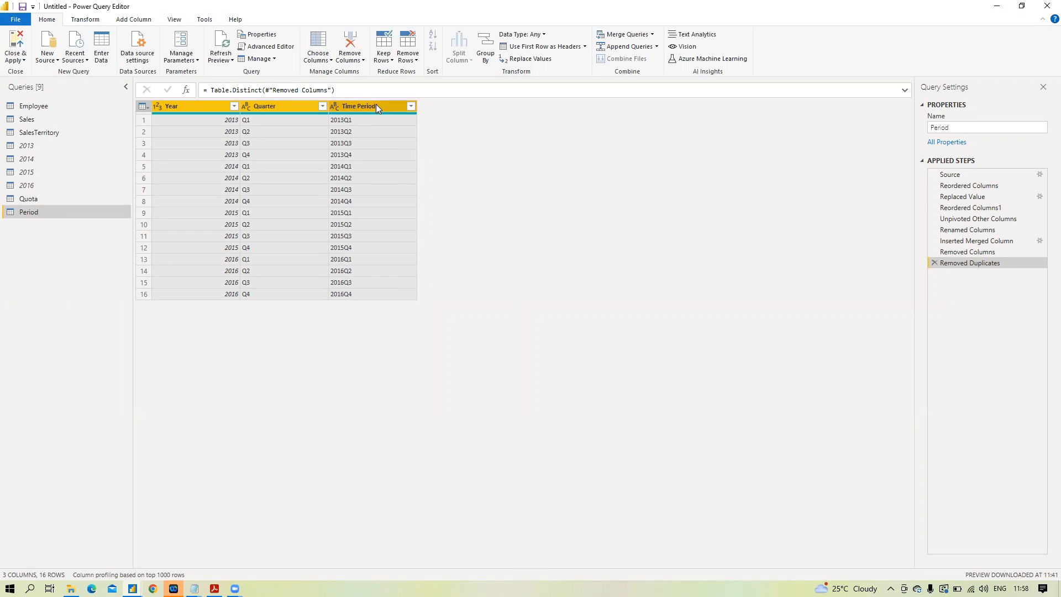
pyautogui.click(360, 103)
pyautogui.click(410, 105)
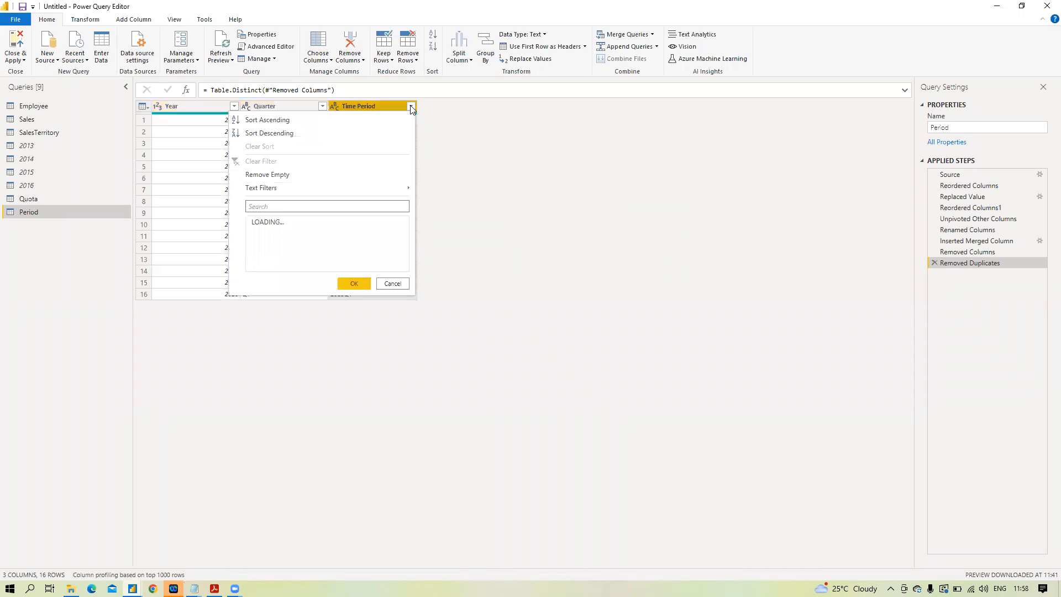
pyautogui.click(267, 120)
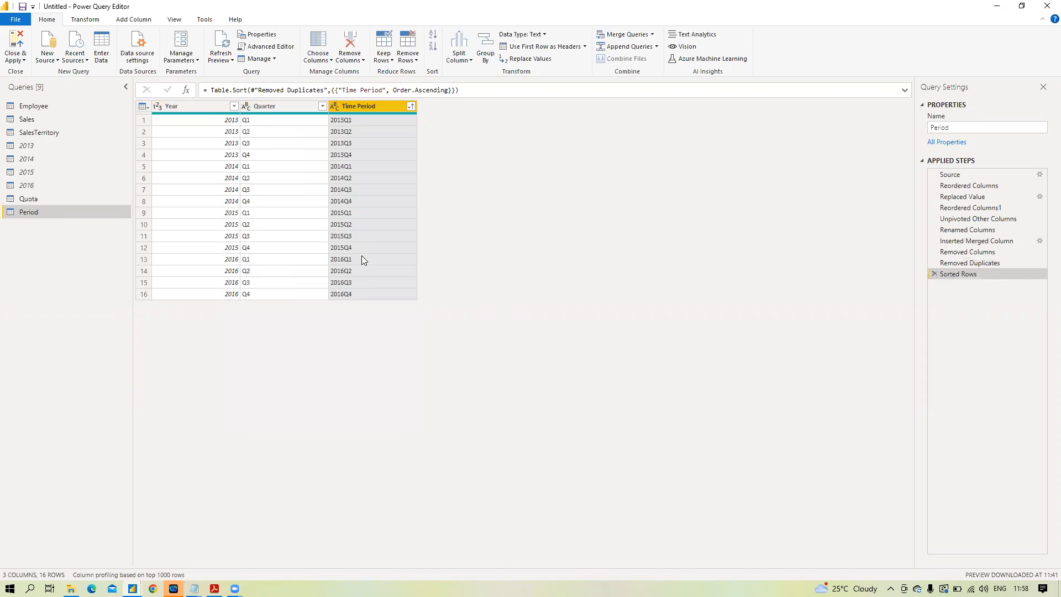
# Step: Apply the query changes, close the Power Query Editor and return to the Power BI Desktop report window
pyautogui.click(16, 60)
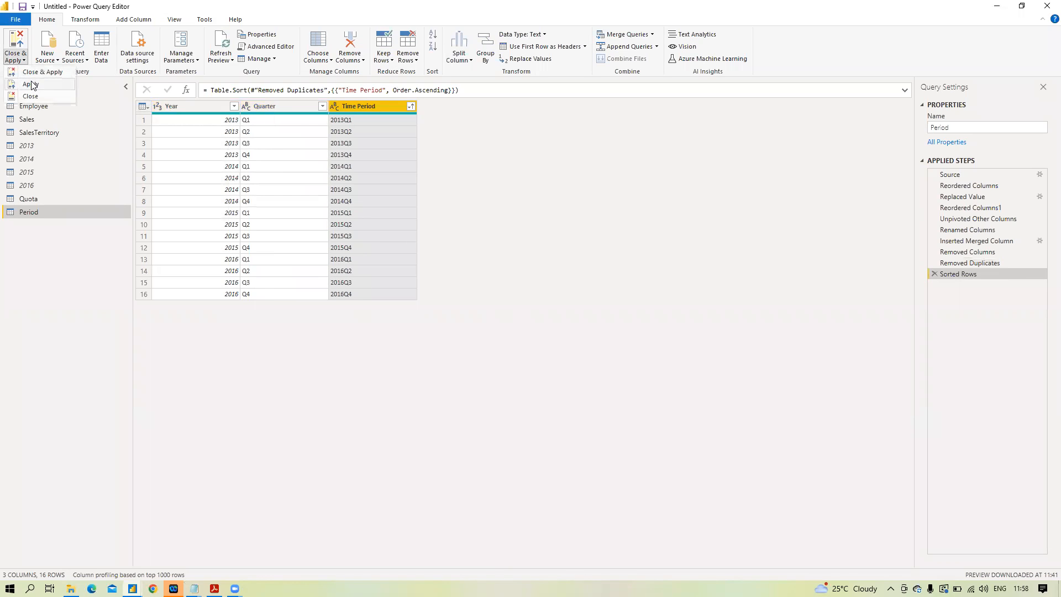
pyautogui.click(30, 84)
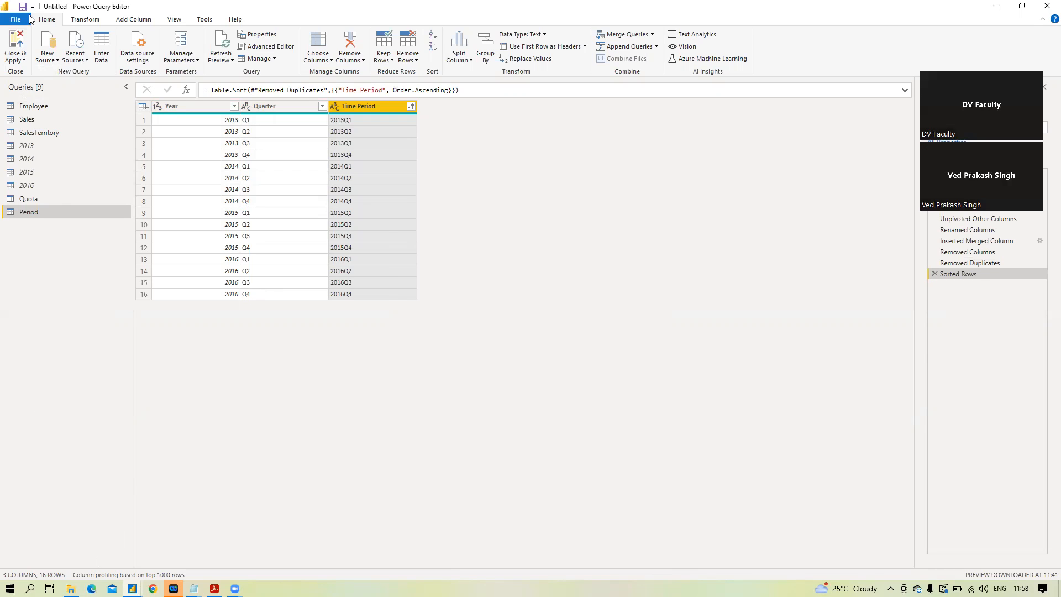
pyautogui.click(22, 60)
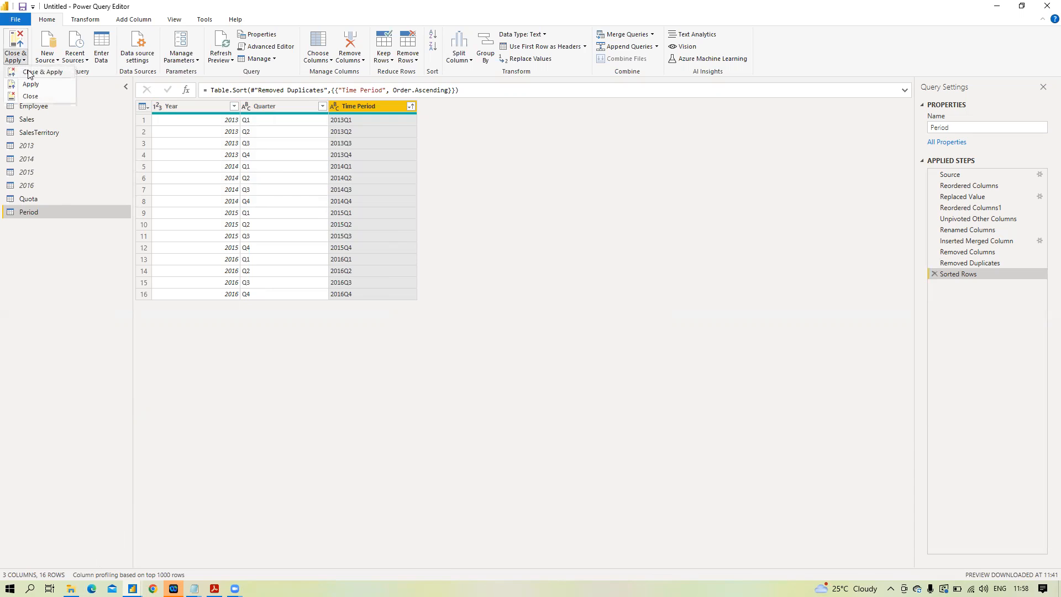
pyautogui.click(28, 71)
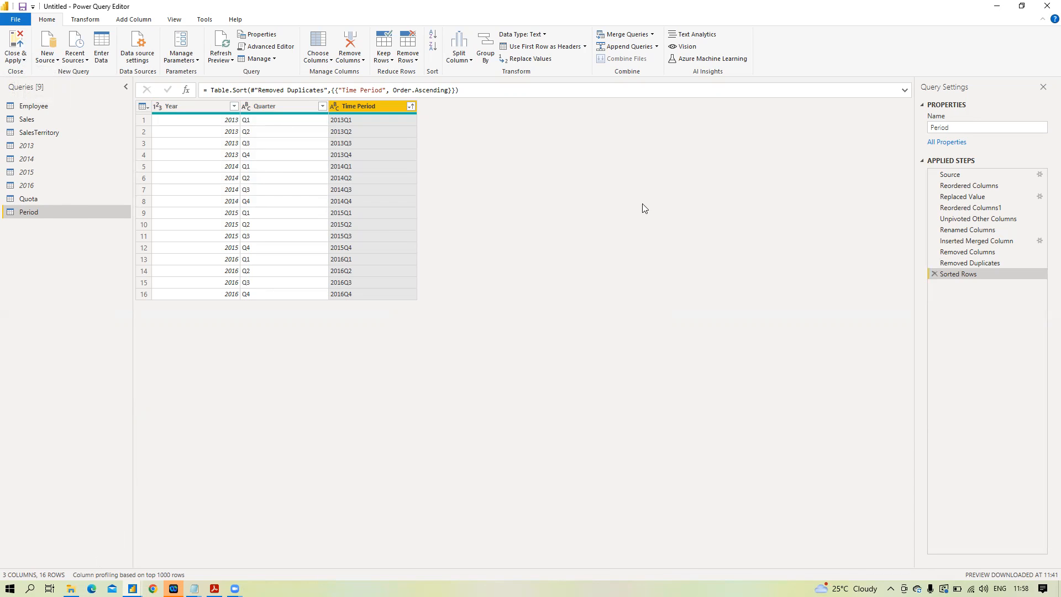
pyautogui.moveTo(133, 588)
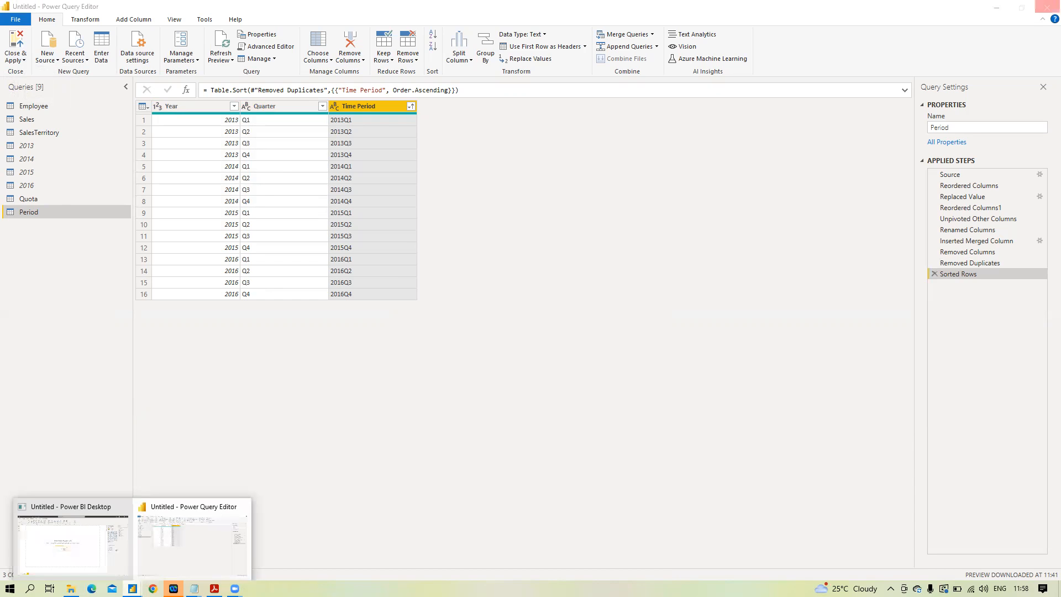
pyautogui.click(182, 551)
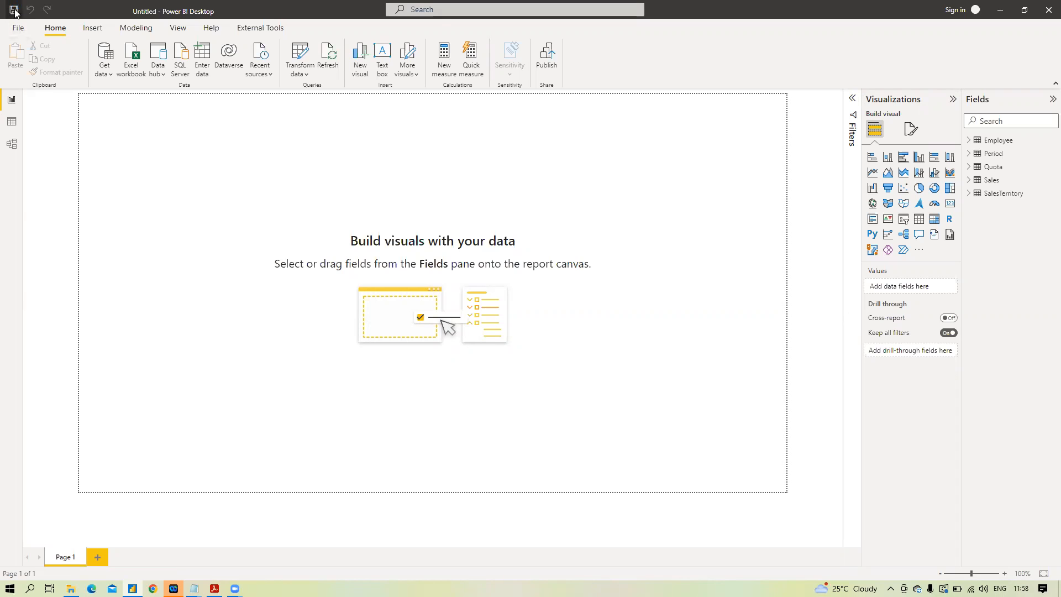
# Step: Save the report as the Power BI file "seisson6" in the New folder
pyautogui.click(14, 10)
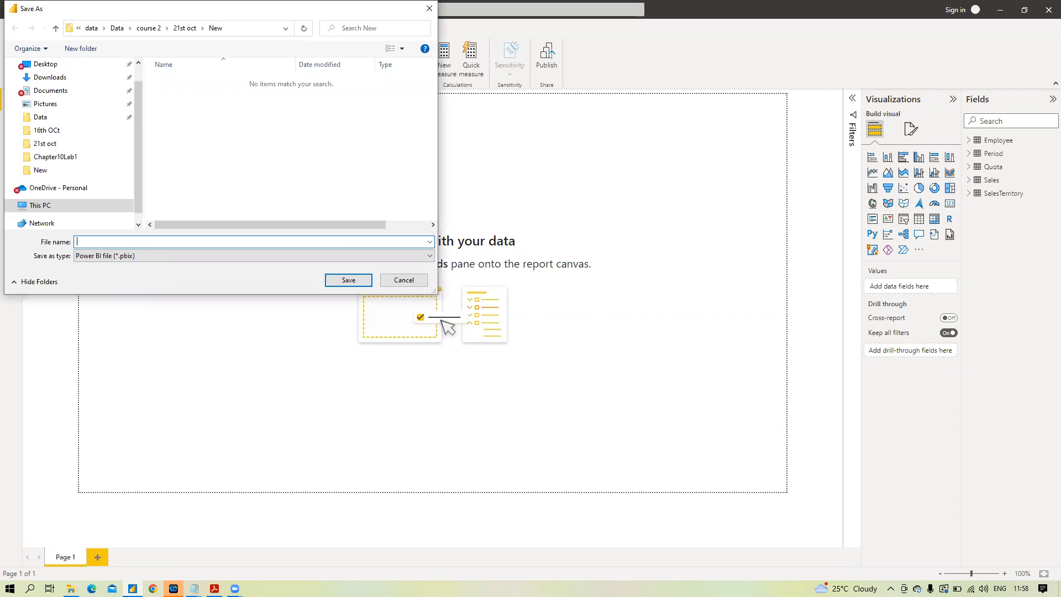
pyautogui.write('seion6')
pyautogui.click(84, 241)
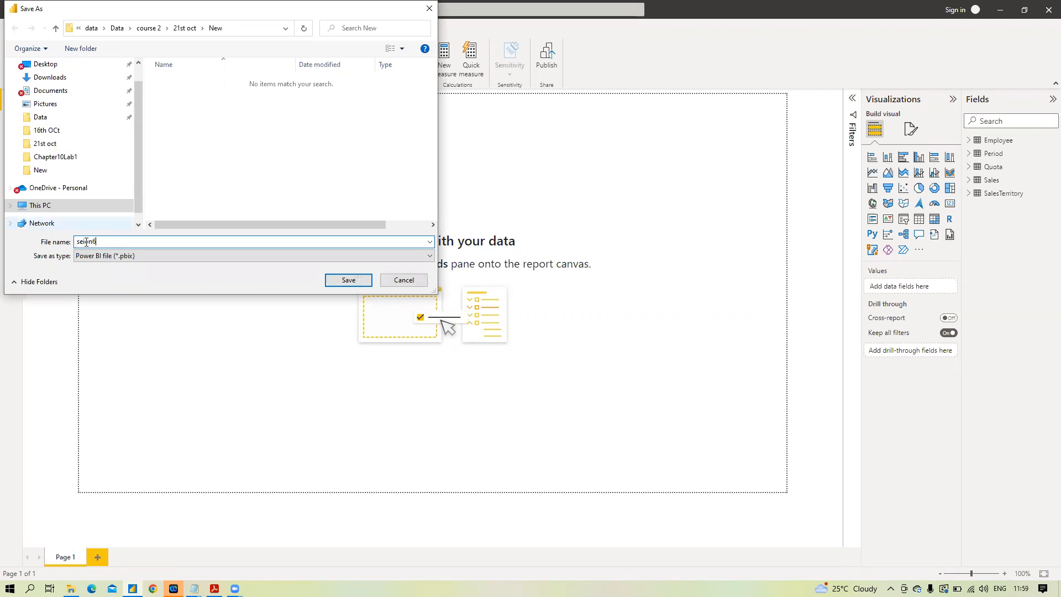
pyautogui.write('ss')
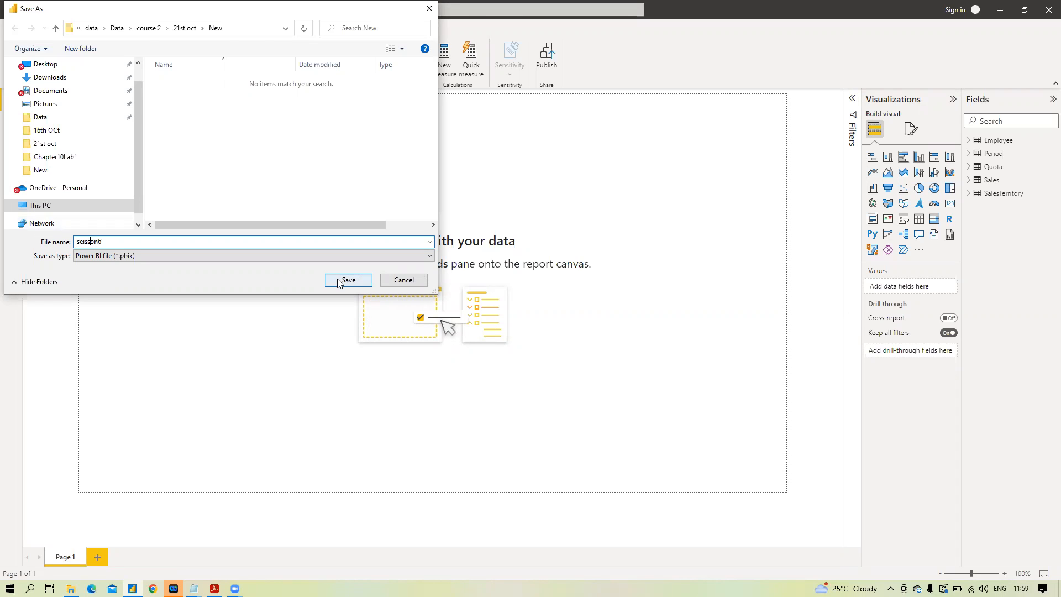
pyautogui.click(339, 282)
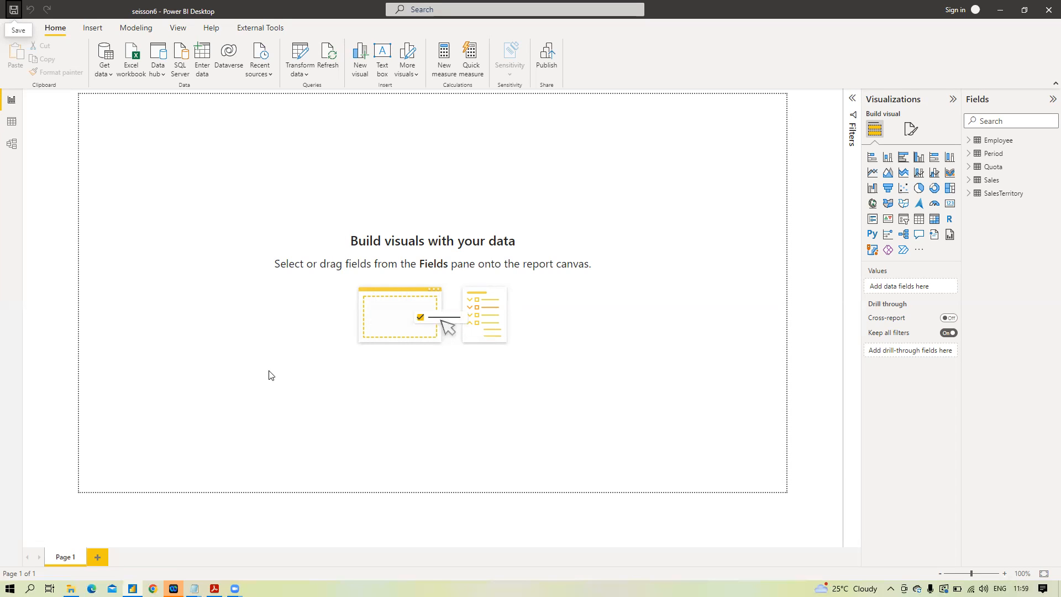
# Step: In the model diagram, place Quota below Period and SalesTerritory below Employee, and lengthen the Sales and SalesTerritory cards
pyautogui.click(10, 146)
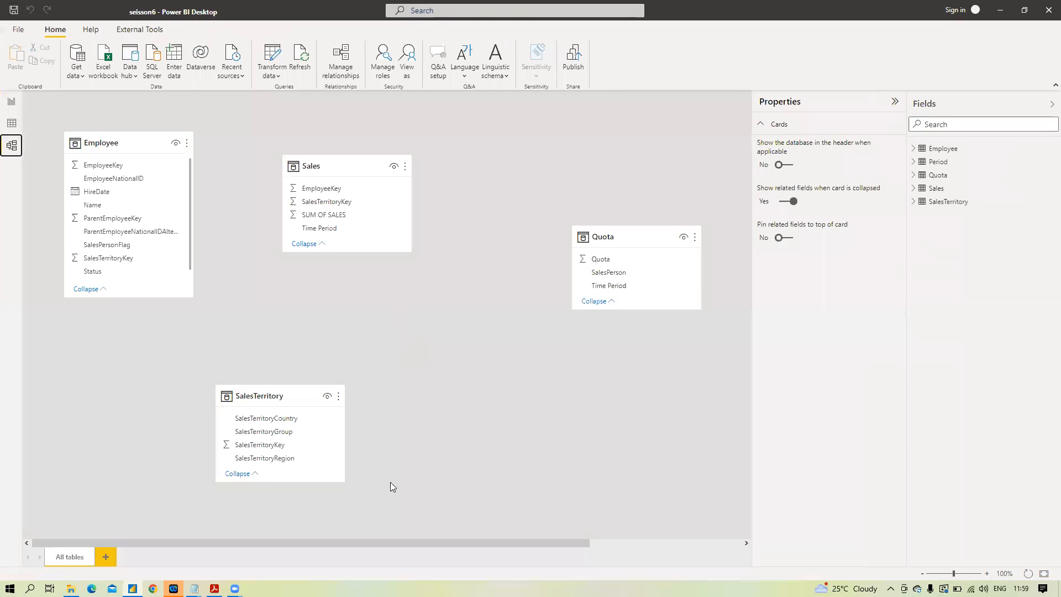
pyautogui.moveTo(402, 538); pyautogui.dragTo(613, 551)
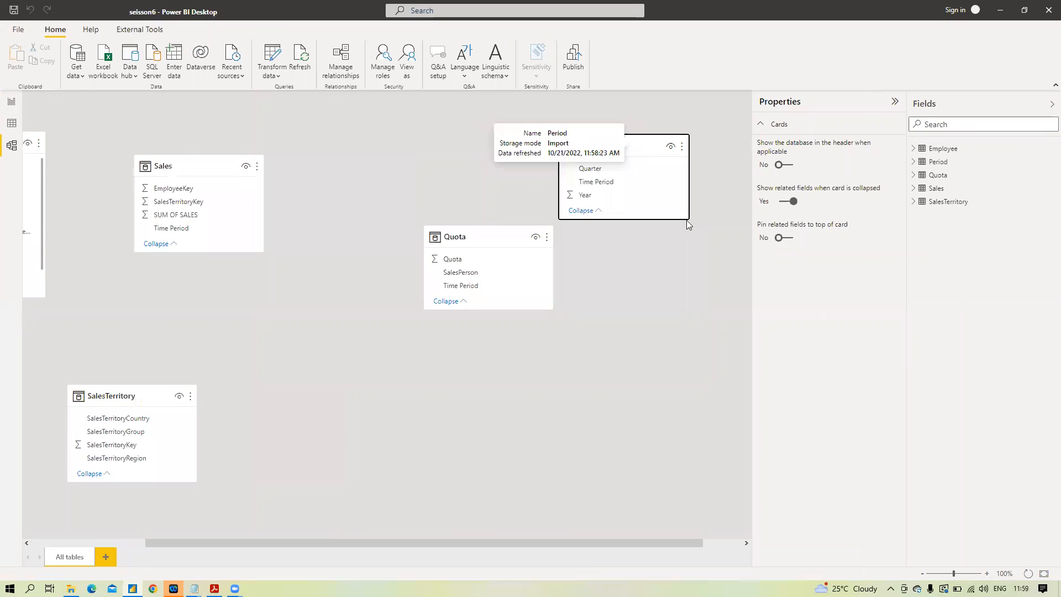
pyautogui.moveTo(628, 245); pyautogui.dragTo(511, 300)
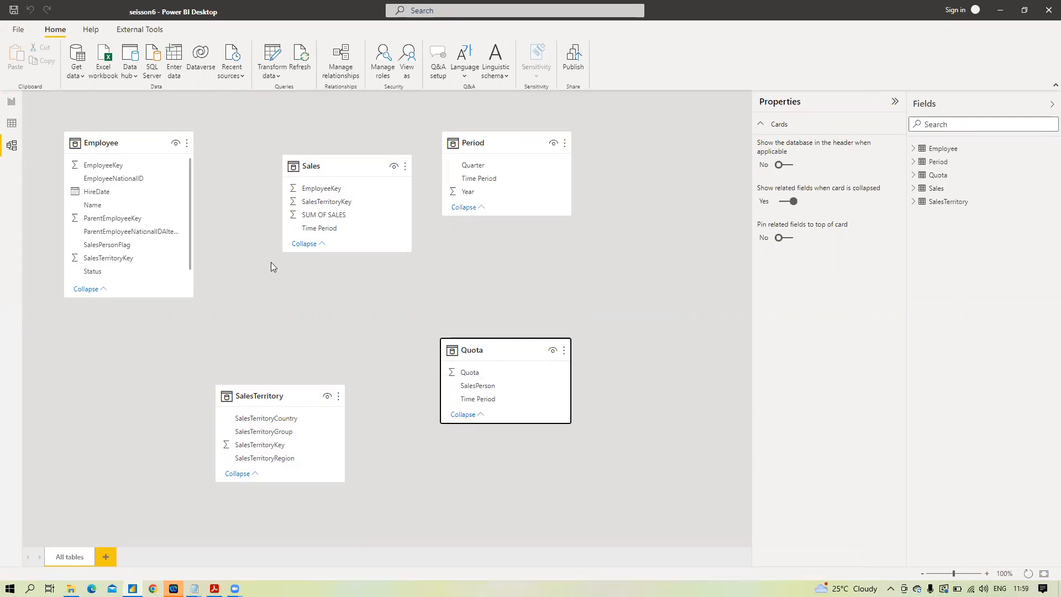
pyautogui.moveTo(343, 253); pyautogui.dragTo(343, 299)
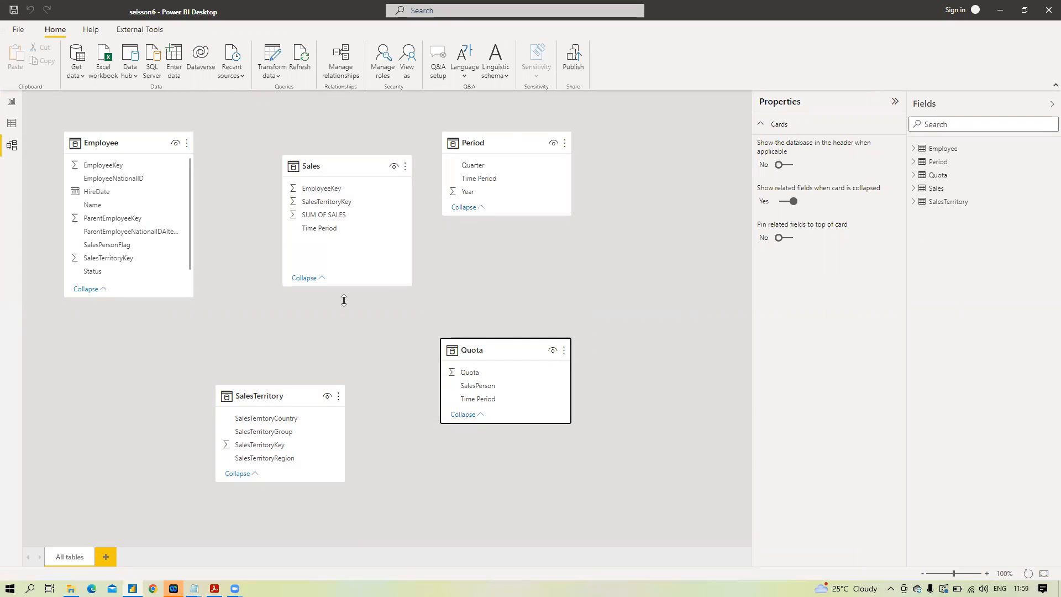
pyautogui.moveTo(279, 391); pyautogui.dragTo(123, 340)
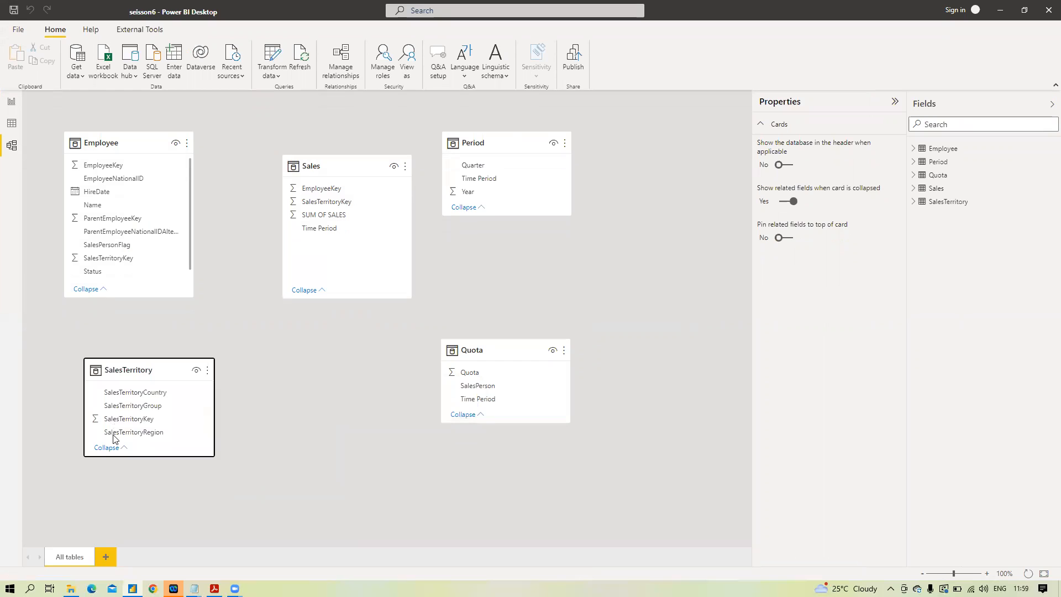
pyautogui.moveTo(109, 433); pyautogui.dragTo(107, 471)
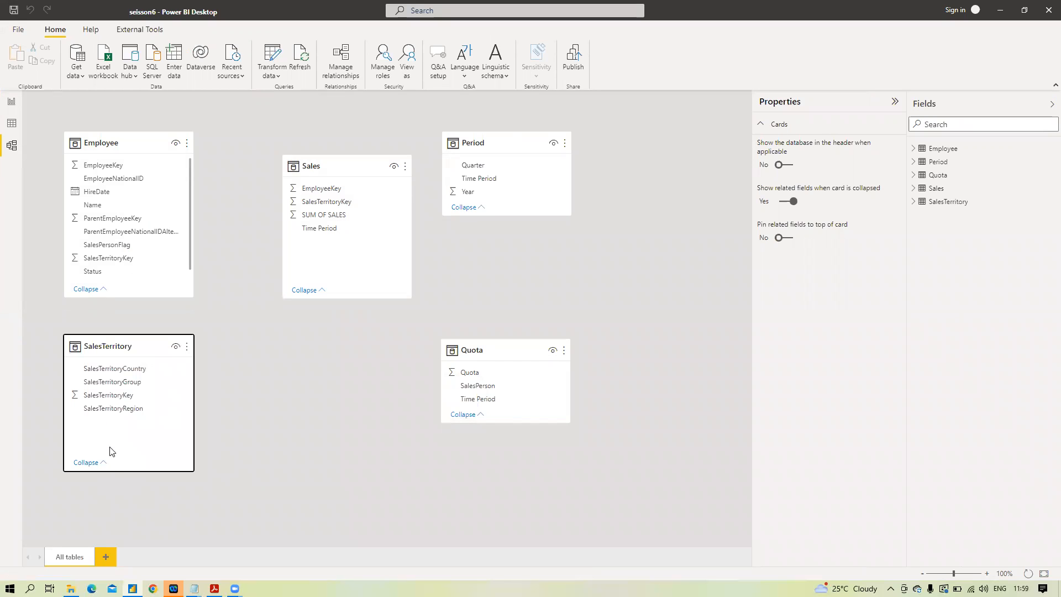
# Step: Shift the Period and Quota cards away from Sales and lengthen both, and lower the Sales card to the middle of the diagram
pyautogui.moveTo(516, 142); pyautogui.dragTo(546, 142)
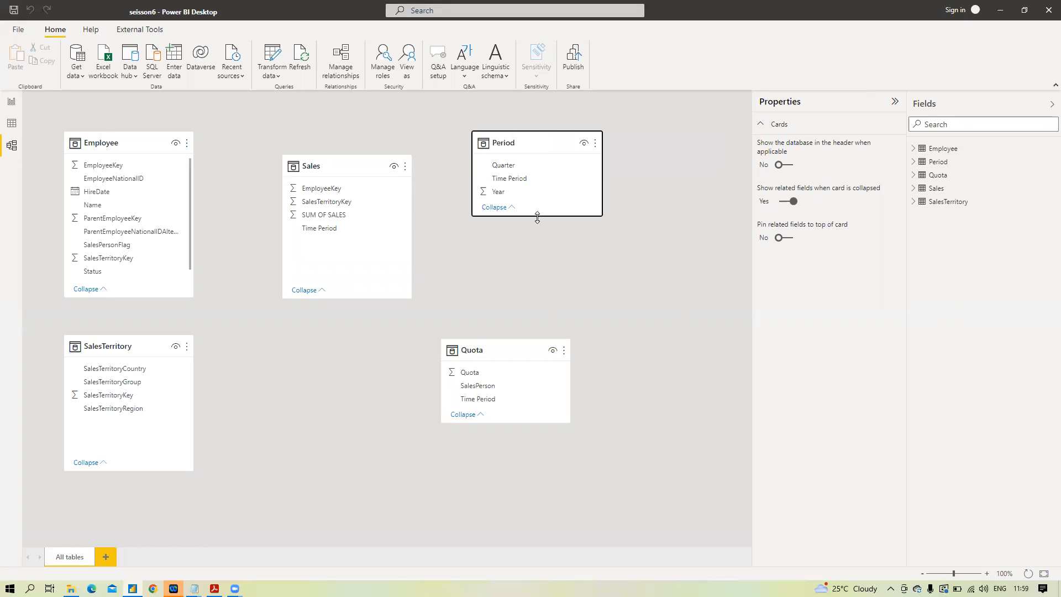
pyautogui.moveTo(537, 217); pyautogui.dragTo(537, 204)
pyautogui.moveTo(506, 354); pyautogui.dragTo(538, 354)
pyautogui.moveTo(338, 166); pyautogui.dragTo(328, 212)
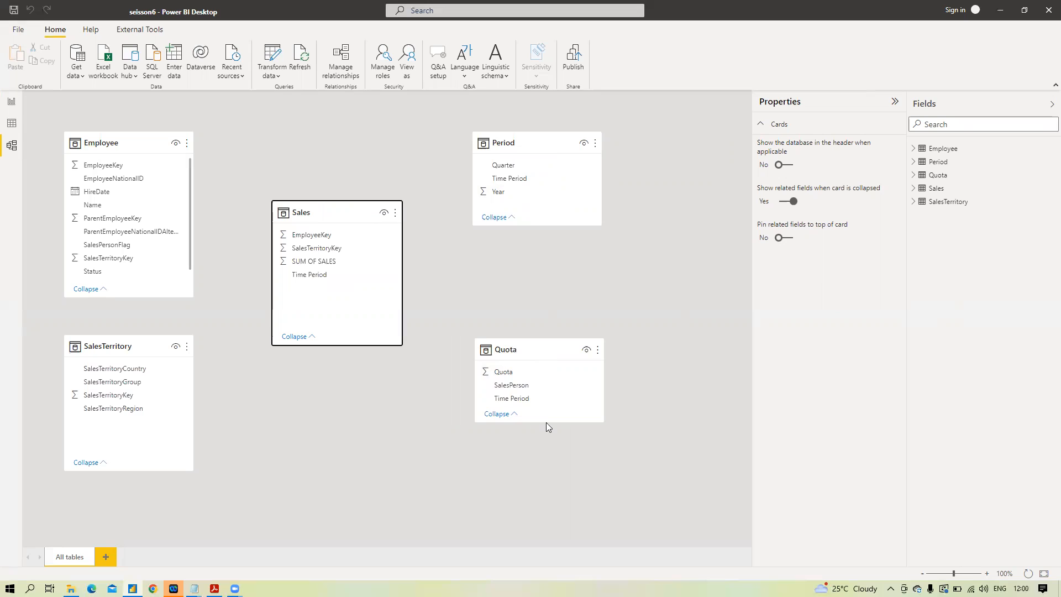
pyautogui.moveTo(545, 425); pyautogui.dragTo(541, 450)
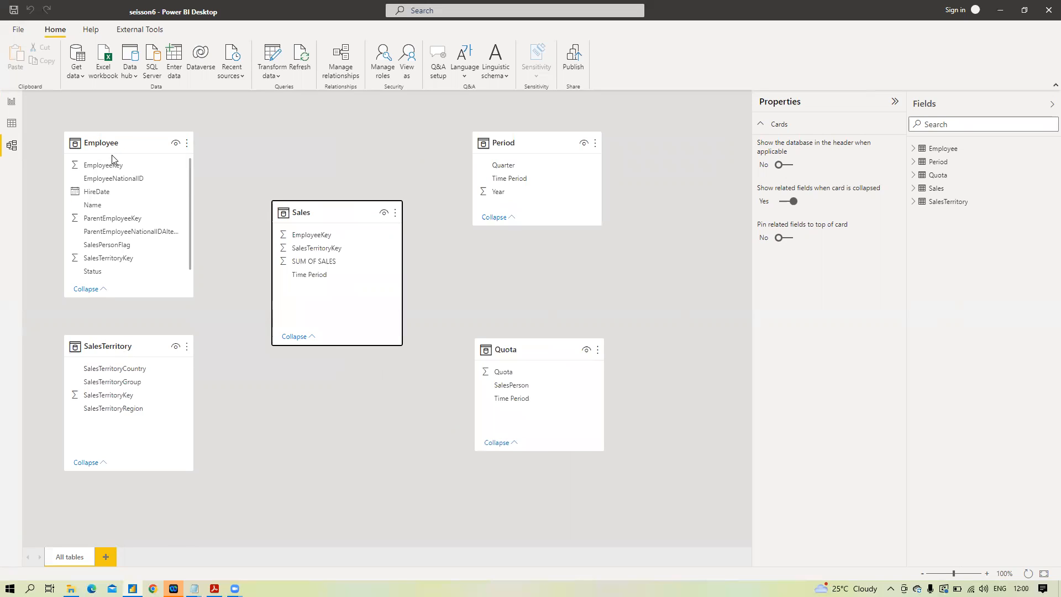
# Step: Relate Employee to Sales on EmployeeKey and SalesTerritory to Sales on SalesTerritoryKey
pyautogui.moveTo(114, 171); pyautogui.dragTo(324, 241)
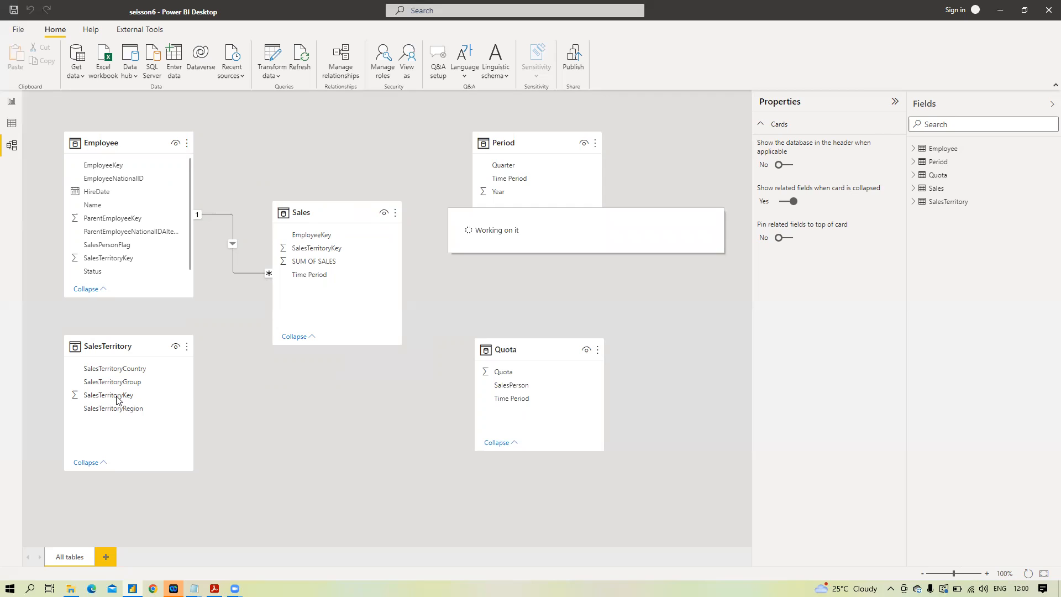
pyautogui.moveTo(118, 400); pyautogui.dragTo(305, 249)
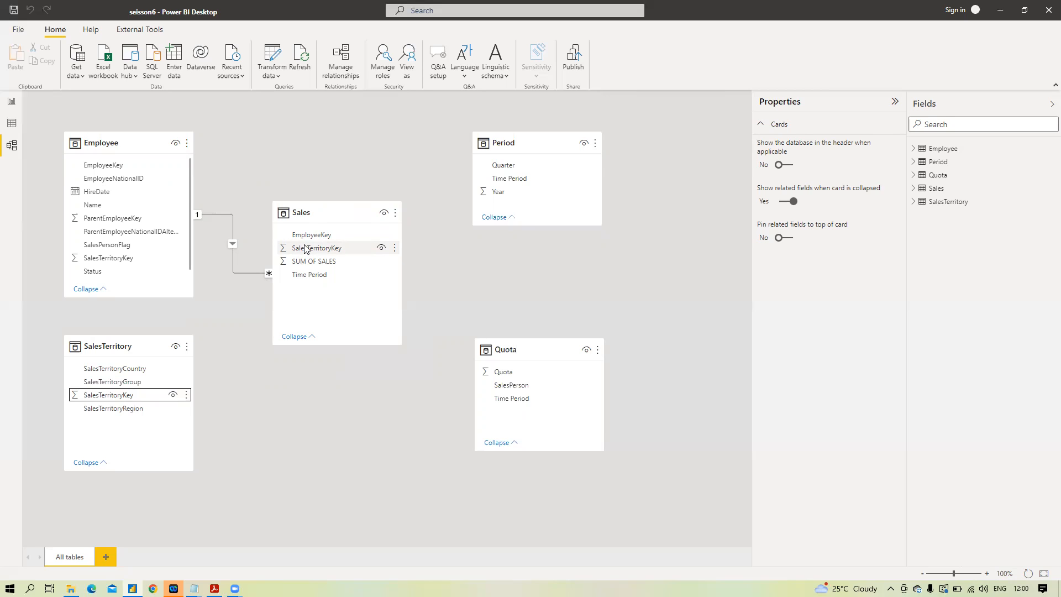
pyautogui.moveTo(304, 249); pyautogui.dragTo(313, 250)
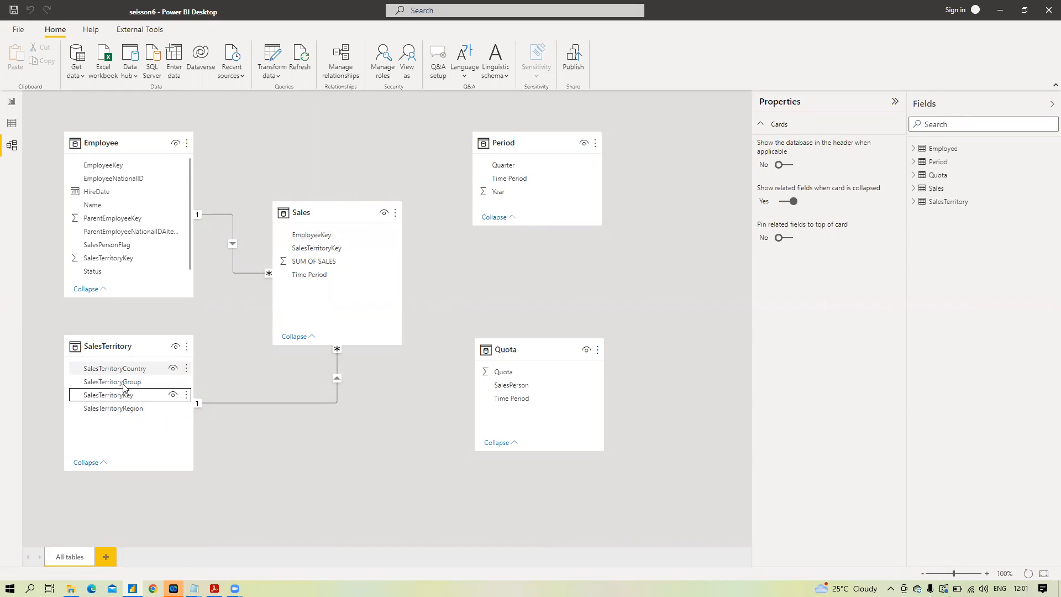
# Step: Hide SalesTerritory's SalesTerritoryKey and Employee's EmployeeKey from report view, and relate Period to Sales on Time Period
pyautogui.click(173, 396)
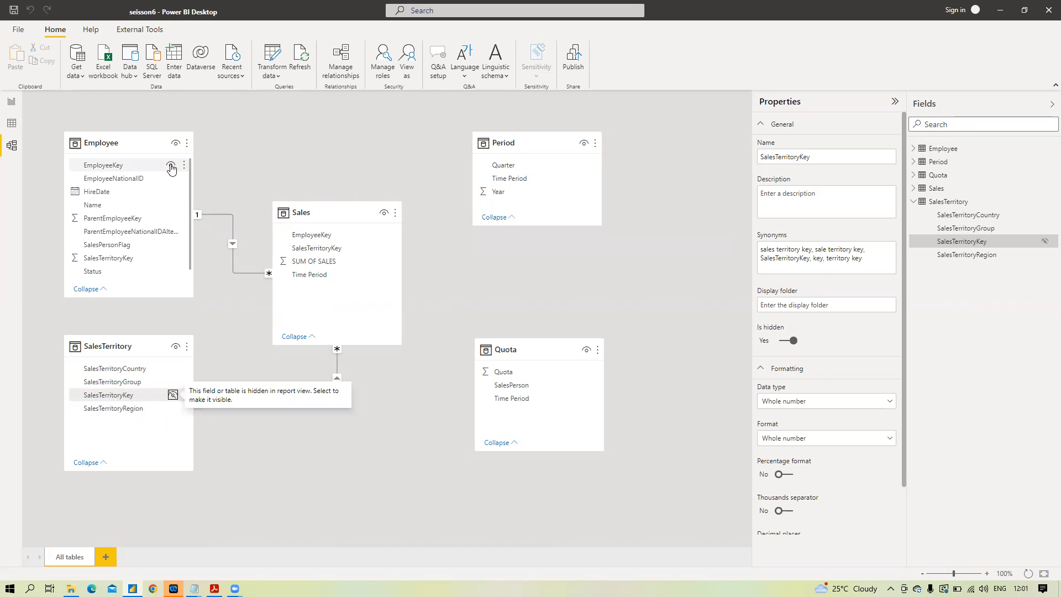
pyautogui.click(171, 167)
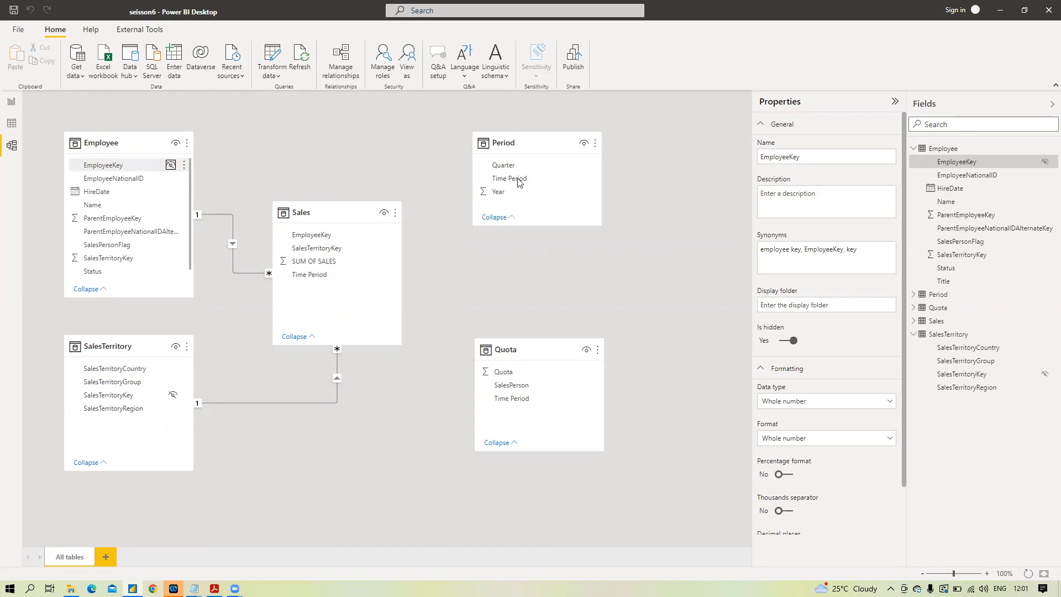
pyautogui.moveTo(520, 183); pyautogui.dragTo(327, 277)
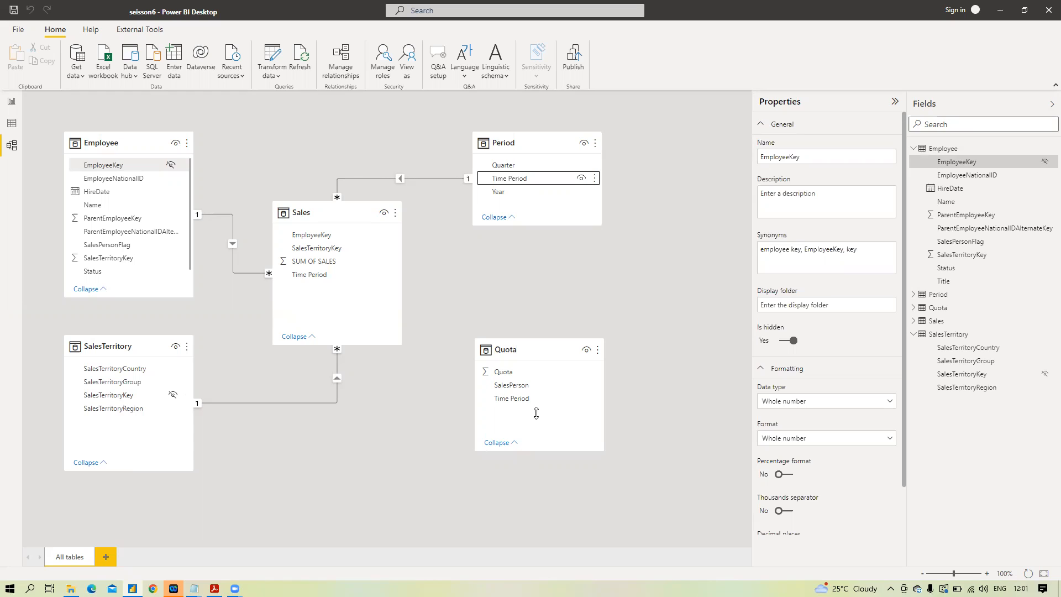
pyautogui.moveTo(524, 399); pyautogui.dragTo(324, 275)
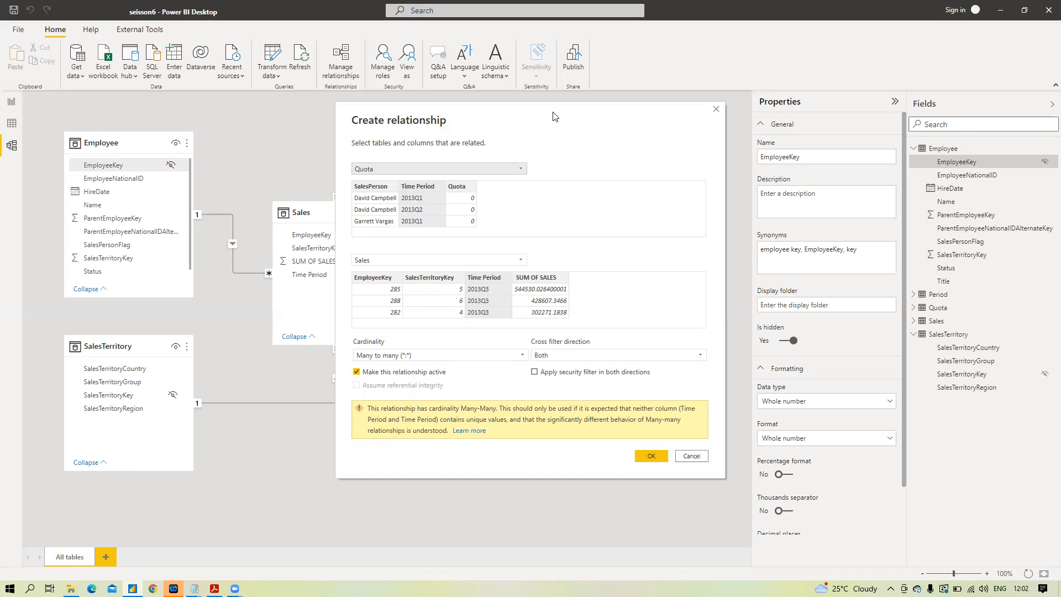
pyautogui.moveTo(555, 116); pyautogui.dragTo(805, 133)
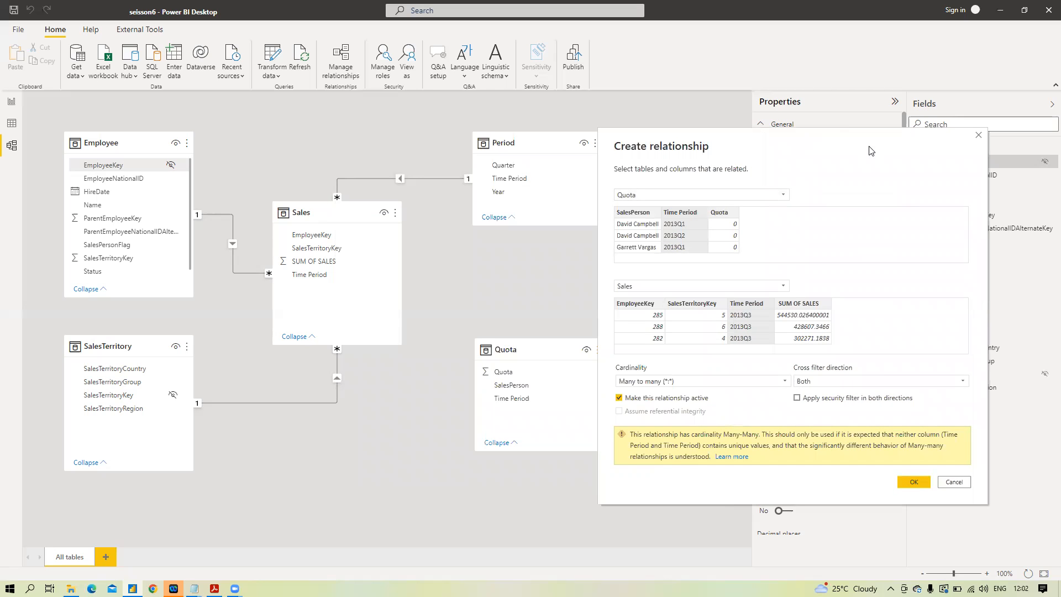
pyautogui.click(979, 136)
# Step: Relate the Quota table to the Period table on their Time Period fields
pyautogui.moveTo(514, 400); pyautogui.dragTo(515, 184)
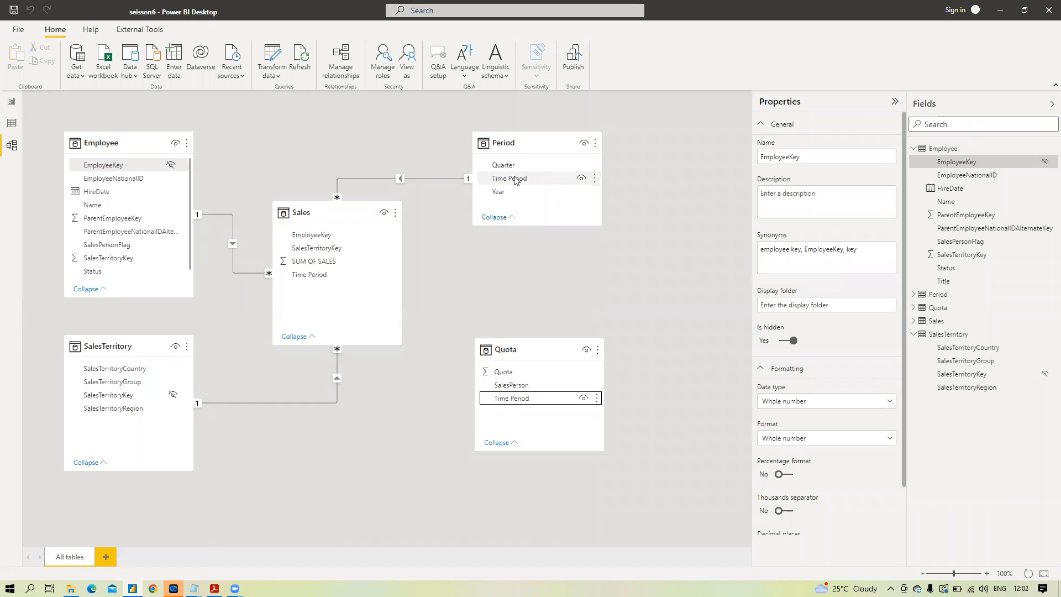
pyautogui.moveTo(515, 401); pyautogui.dragTo(516, 185)
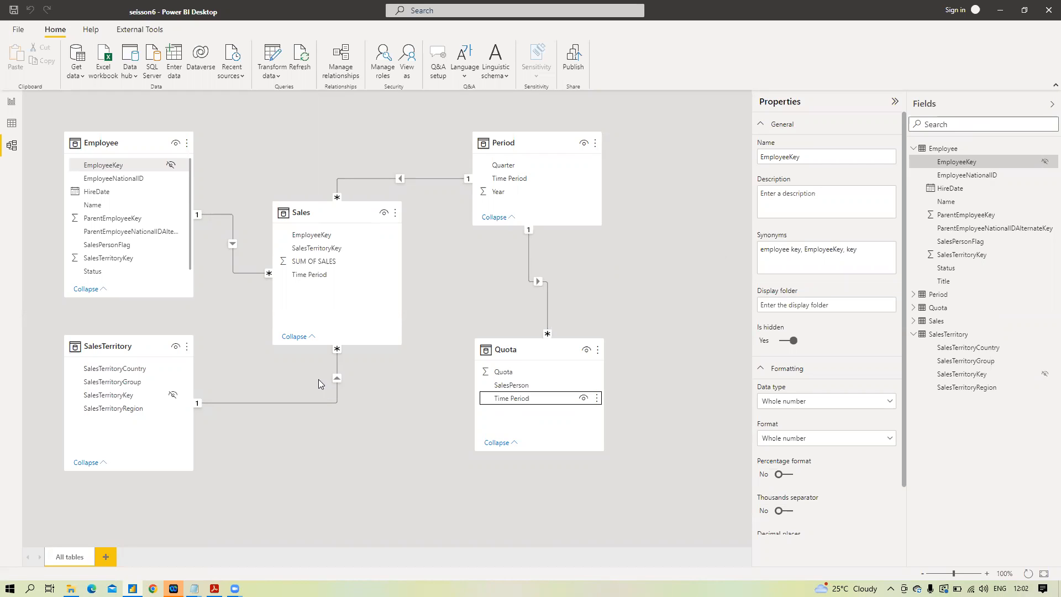
# Step: Lengthen the Employee card until all its fields show, and spread out the Quota, Period, Sales and SalesTerritory cards in the diagram
pyautogui.moveTo(139, 298); pyautogui.dragTo(137, 325)
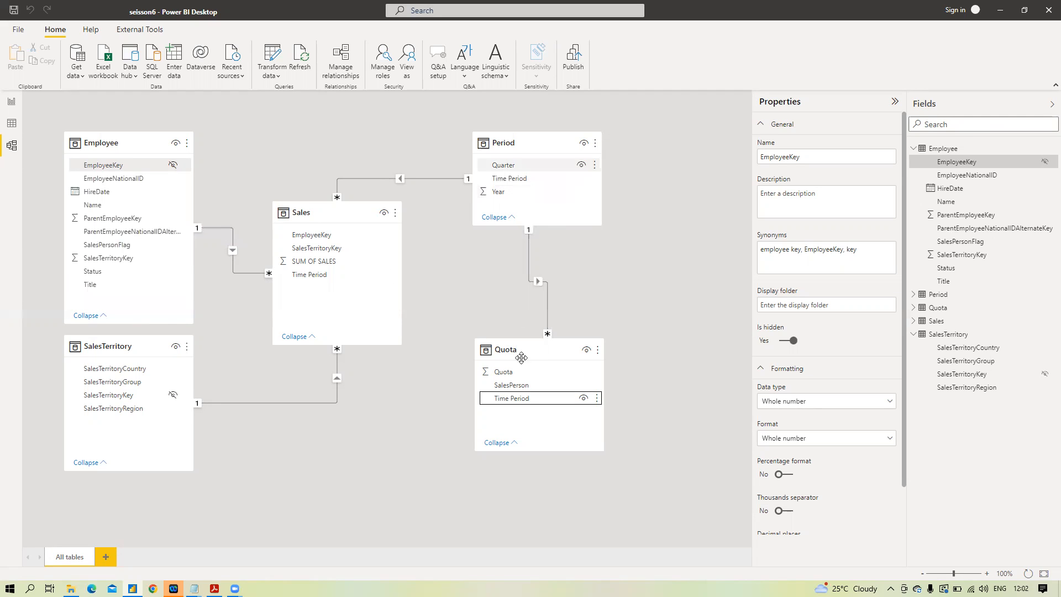
pyautogui.moveTo(521, 352); pyautogui.dragTo(481, 313)
pyautogui.moveTo(535, 143); pyautogui.dragTo(636, 137)
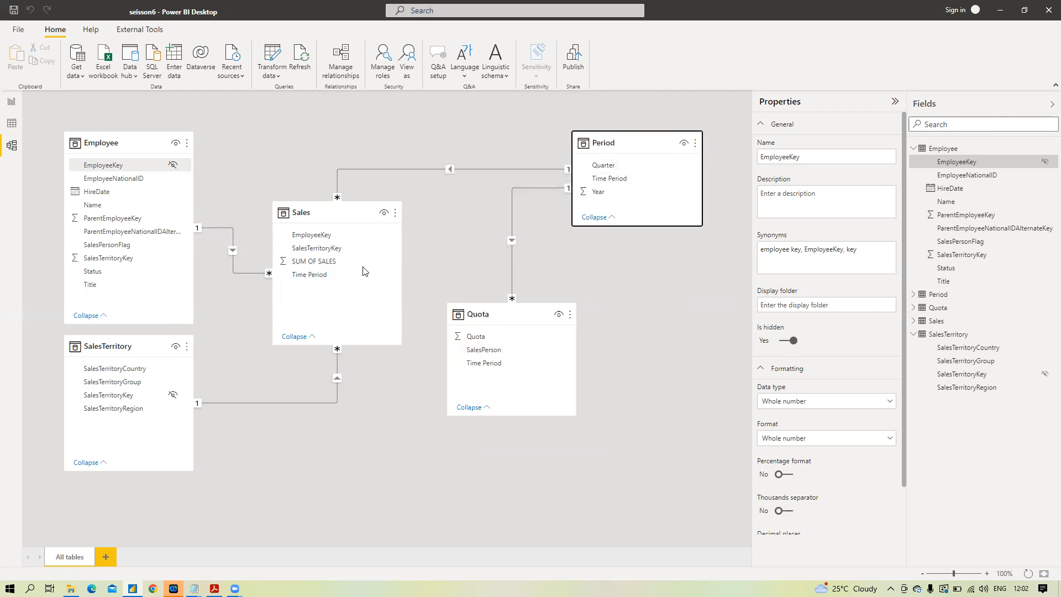
pyautogui.moveTo(350, 215); pyautogui.dragTo(350, 247)
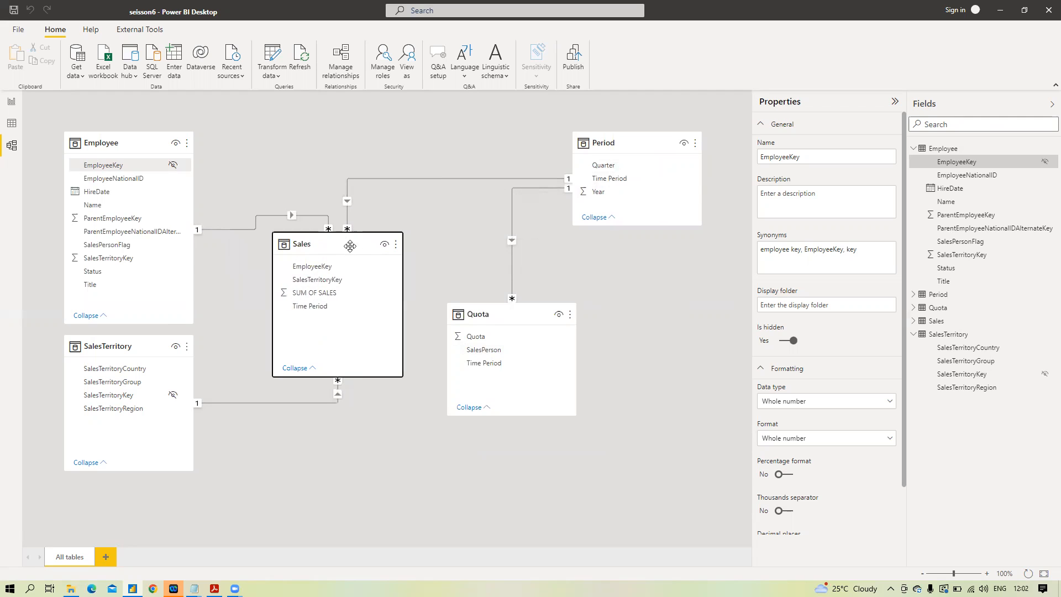
pyautogui.moveTo(115, 355); pyautogui.dragTo(135, 381)
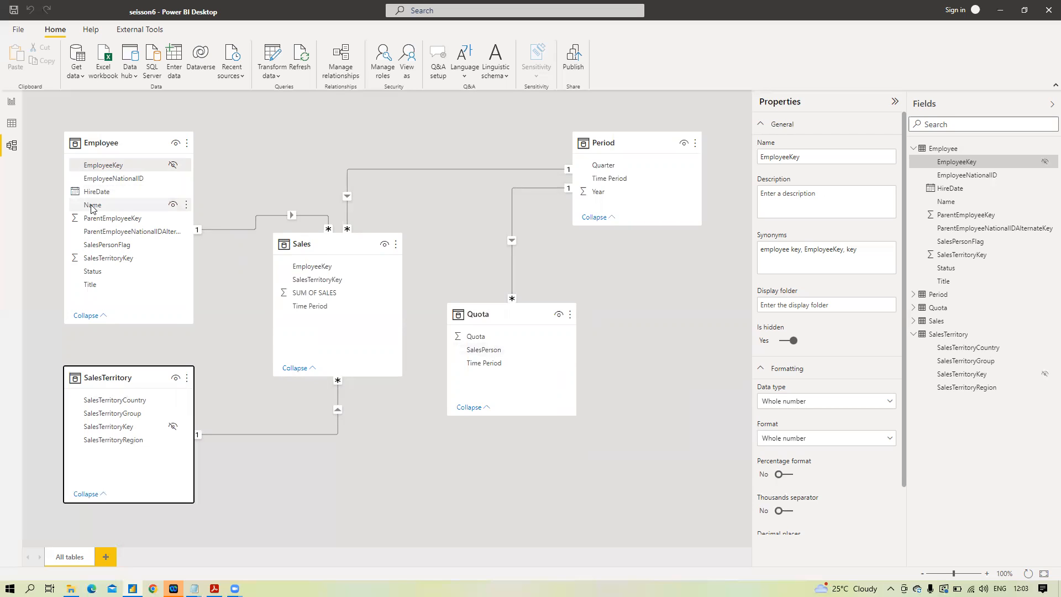
# Step: Relate Employee's Name to Quota's SalesPerson, and place the Quota card between Employee and Period with Sales below them
pyautogui.moveTo(91, 208); pyautogui.dragTo(477, 354)
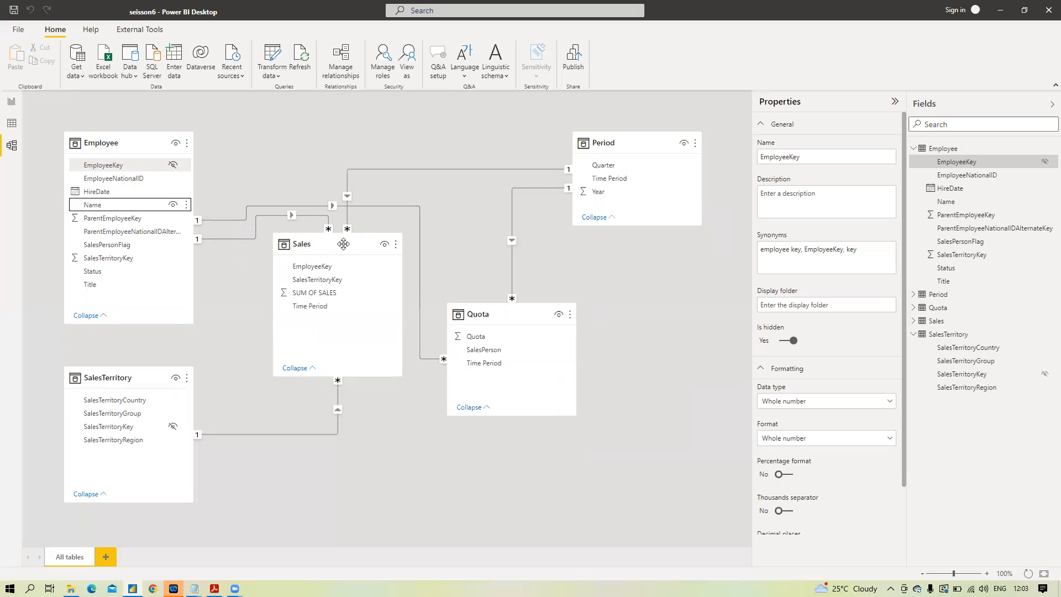
pyautogui.moveTo(489, 309); pyautogui.dragTo(414, 116)
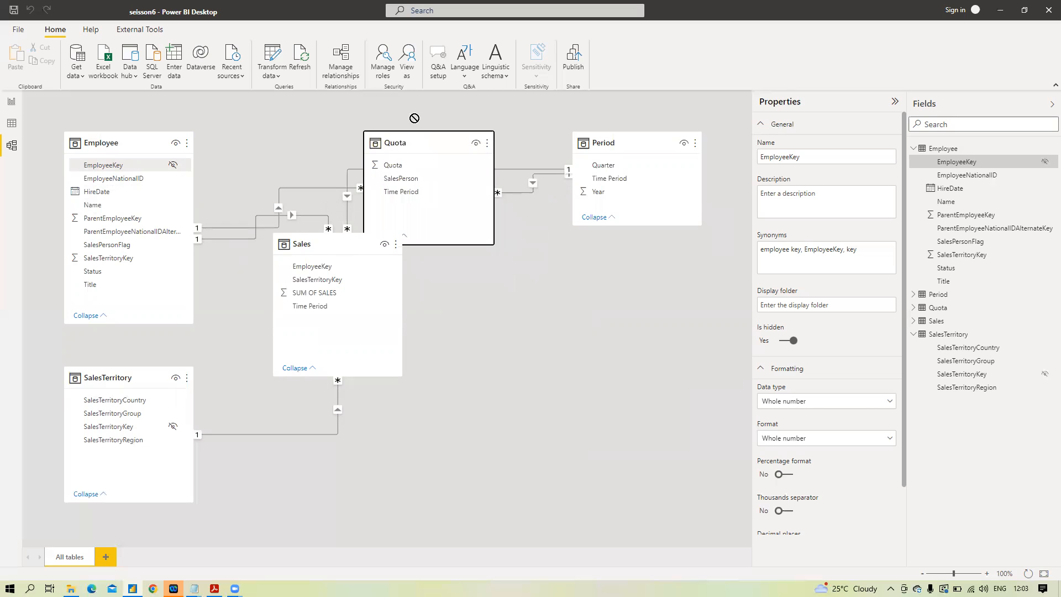
pyautogui.moveTo(353, 247); pyautogui.dragTo(539, 348)
pyautogui.moveTo(423, 147); pyautogui.dragTo(377, 145)
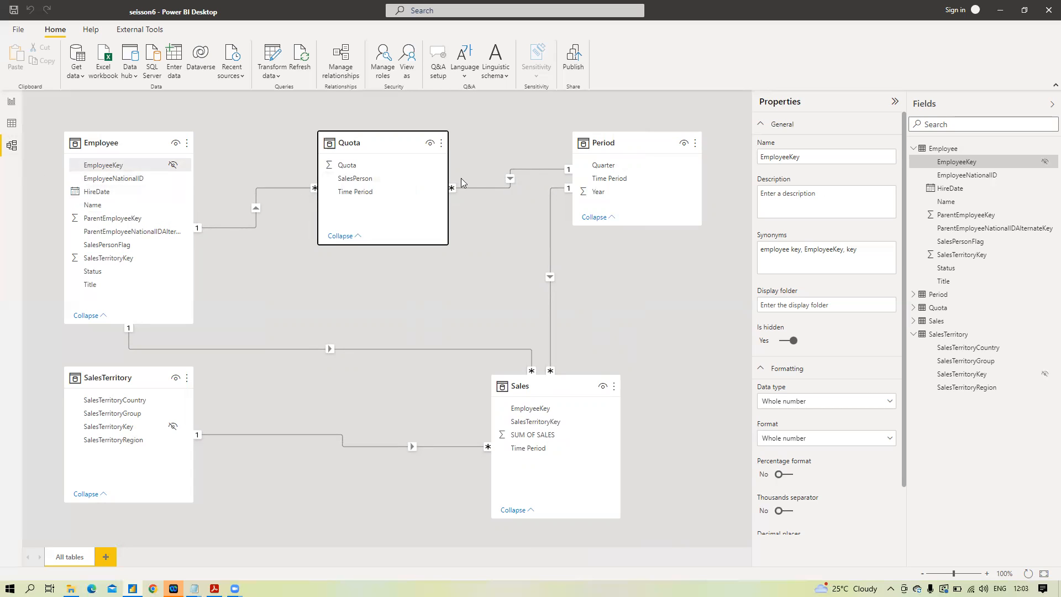
# Step: Rename the Employee table's Name column to Sales Person in the data view
pyautogui.click(12, 123)
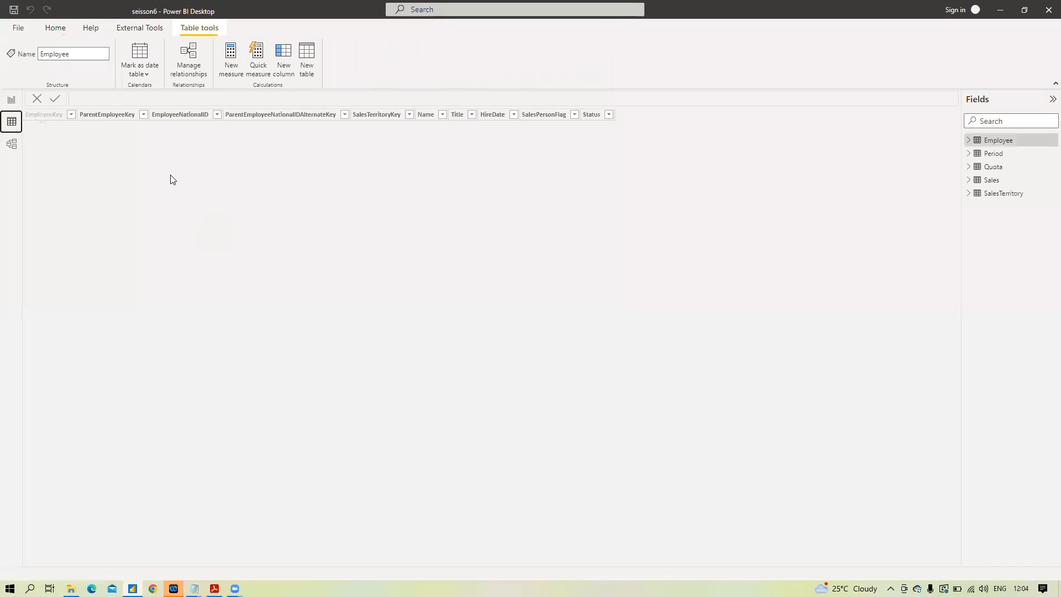
pyautogui.doubleClick(424, 114)
pyautogui.write('Sales Person')
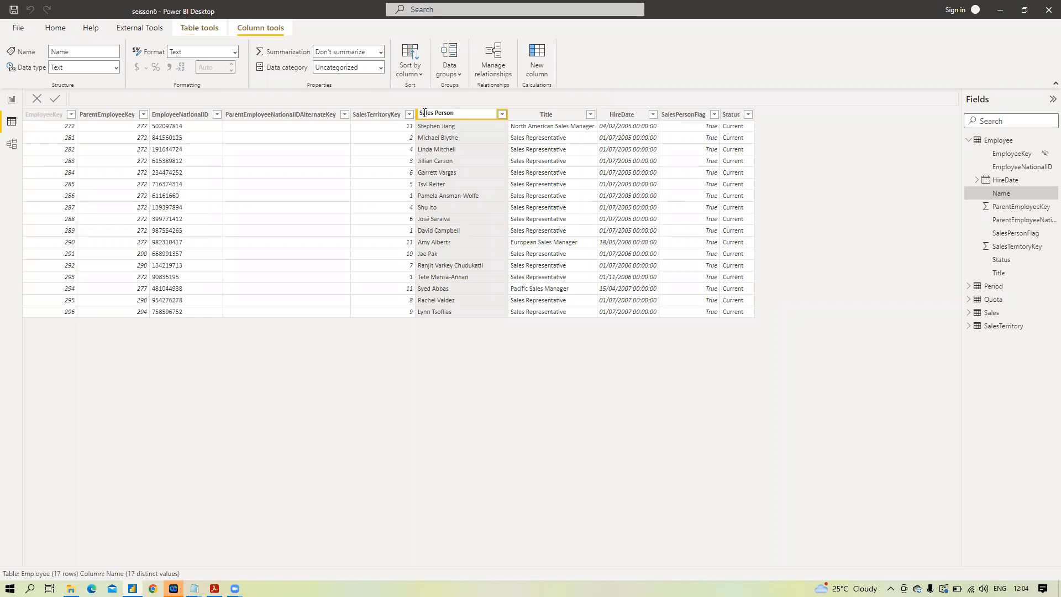
pyautogui.press('Escape')
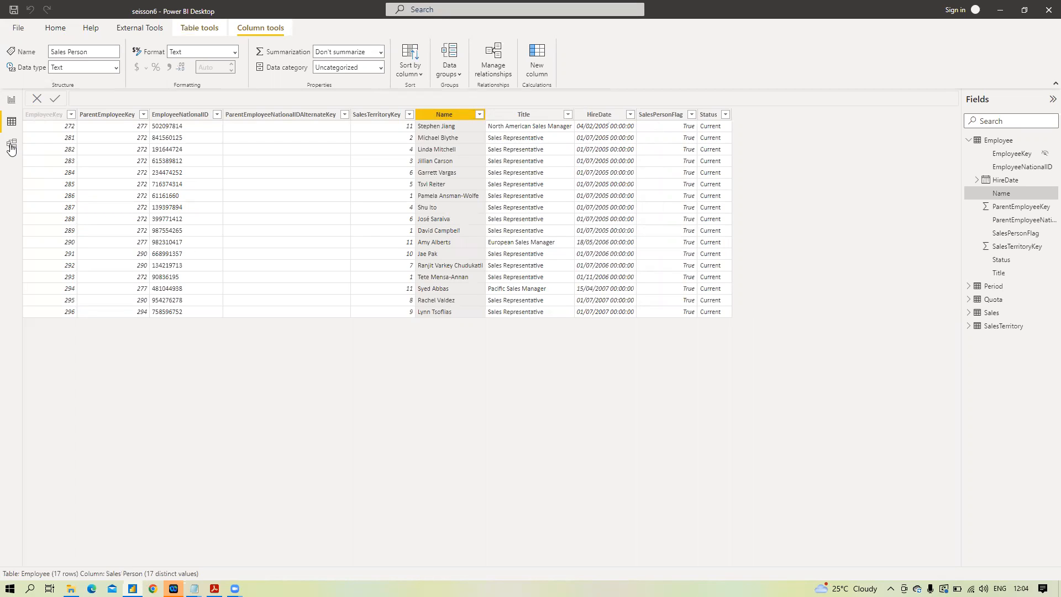
# Step: Tidy the model diagram by lowering SalesTerritory, centring Quota between Employee and Period and placing Sales below Quota, and save the file
pyautogui.click(11, 147)
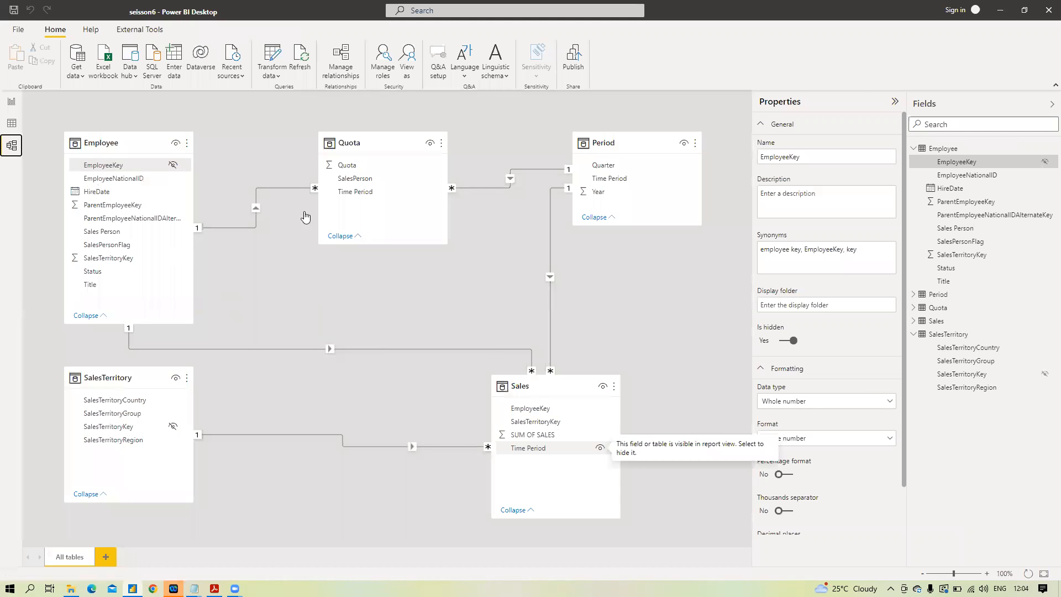
pyautogui.moveTo(569, 385); pyautogui.dragTo(520, 408)
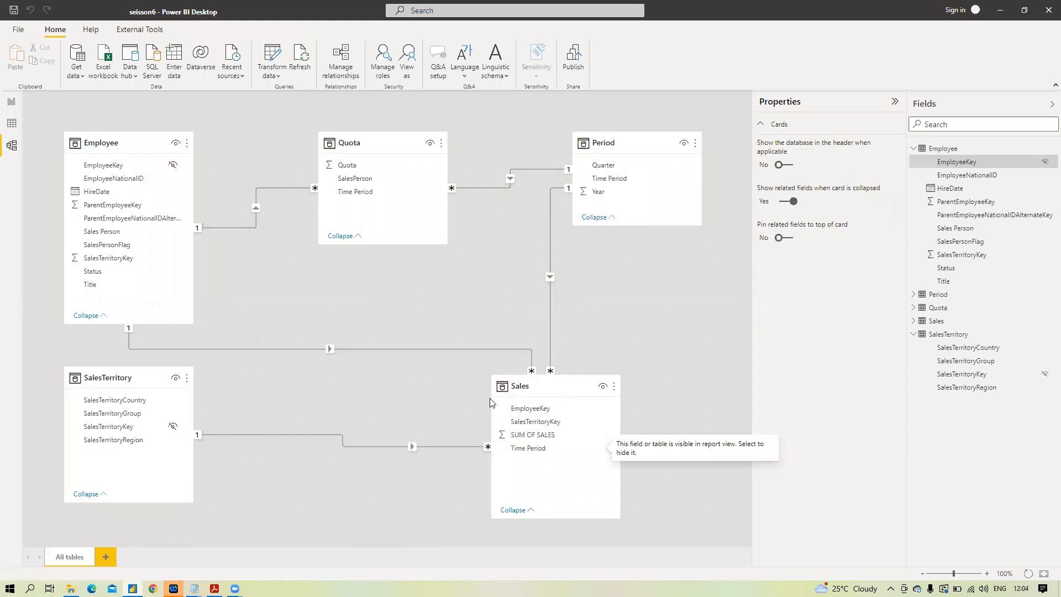
pyautogui.moveTo(160, 379); pyautogui.dragTo(160, 416)
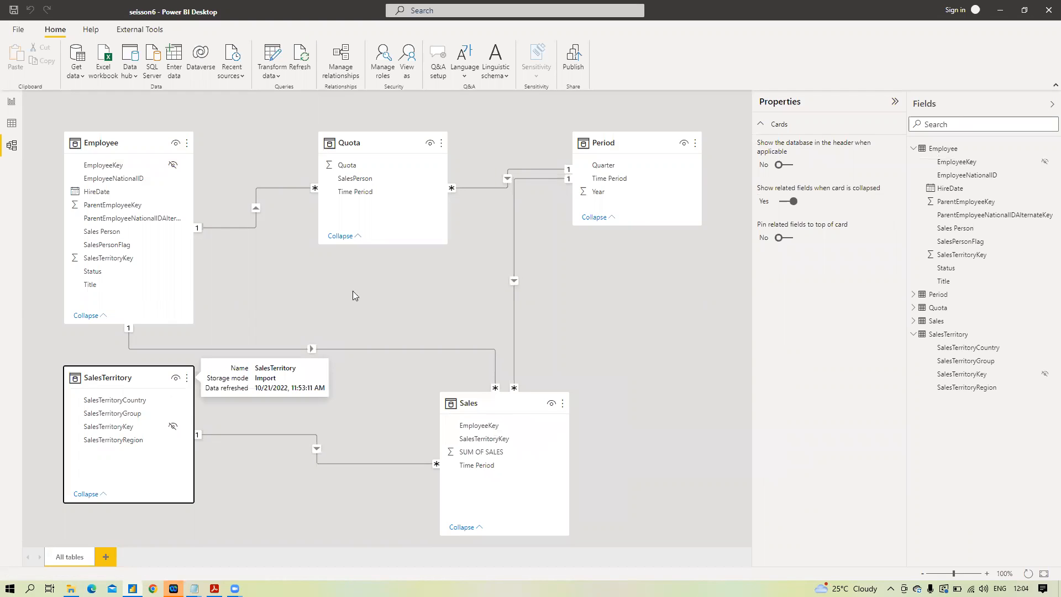
pyautogui.moveTo(380, 145); pyautogui.dragTo(405, 124)
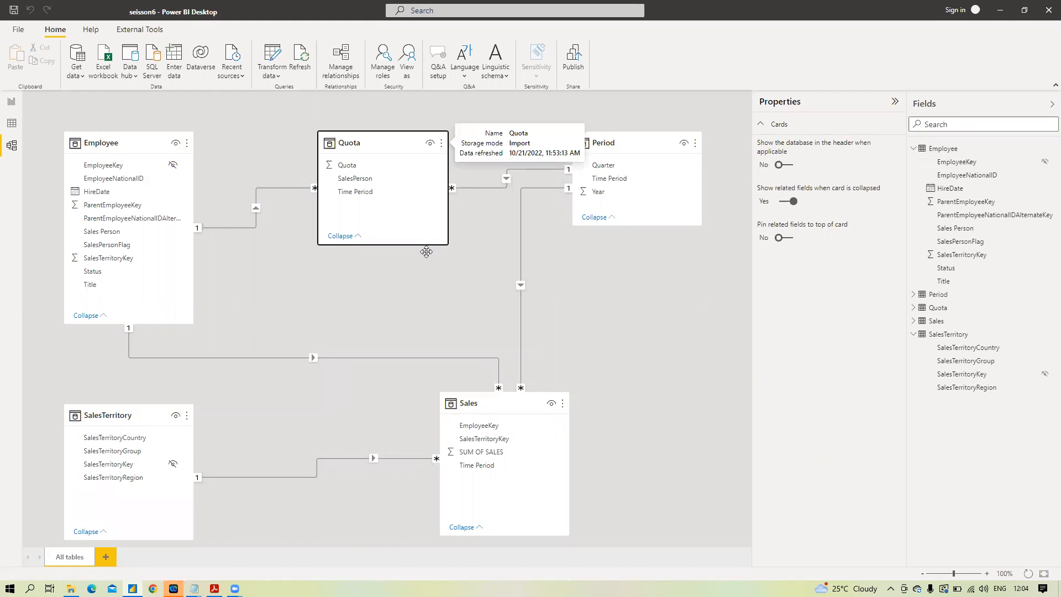
pyautogui.moveTo(486, 409); pyautogui.dragTo(355, 379)
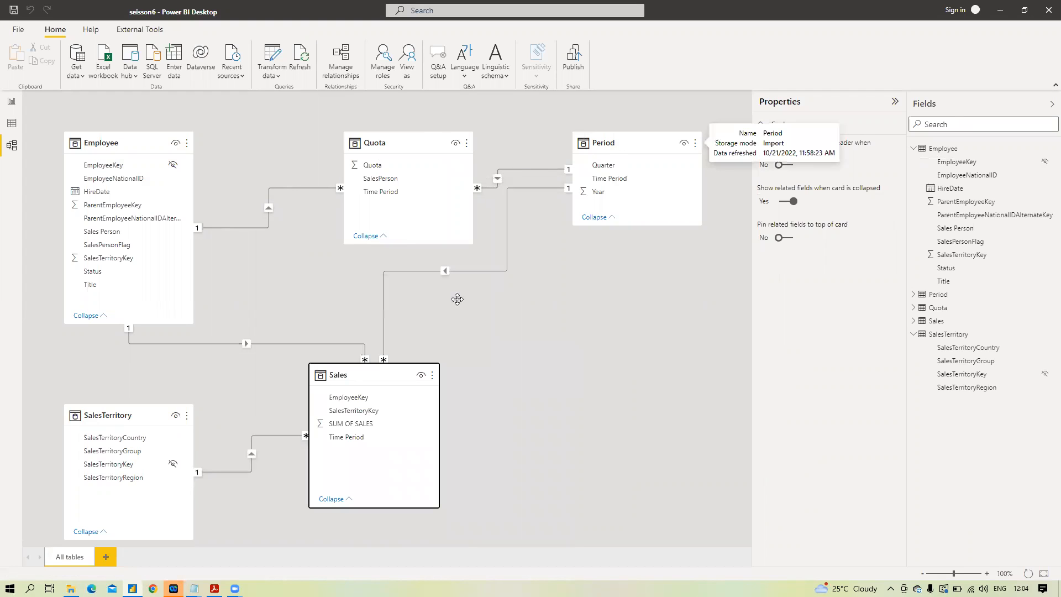
pyautogui.click(12, 11)
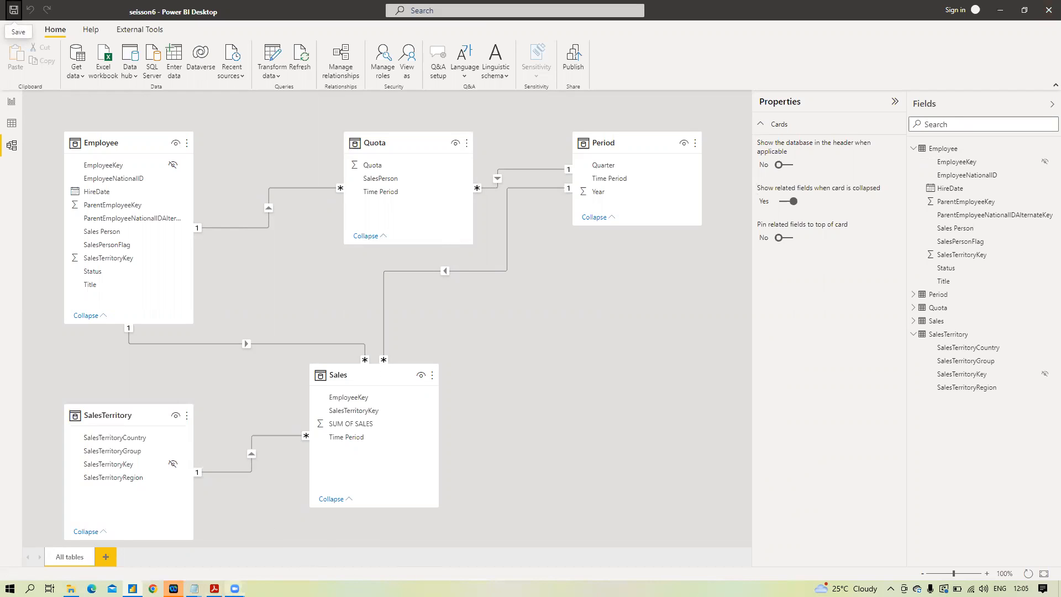
# Step: Switch to the report view, and review the numbered data preparation instructions in the Notepad file
pyautogui.moveTo(235, 588)
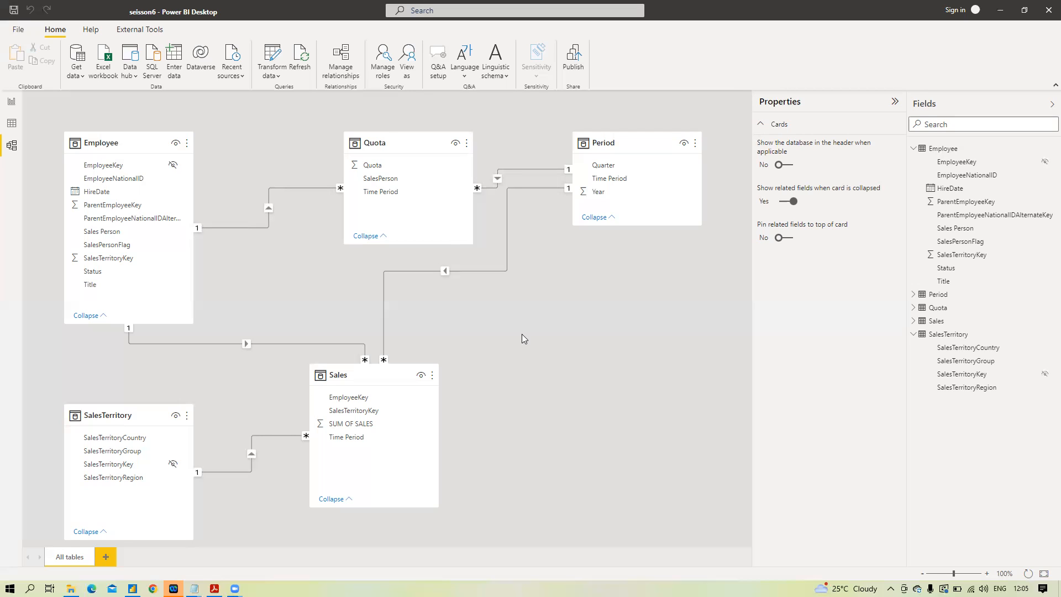
pyautogui.click(13, 103)
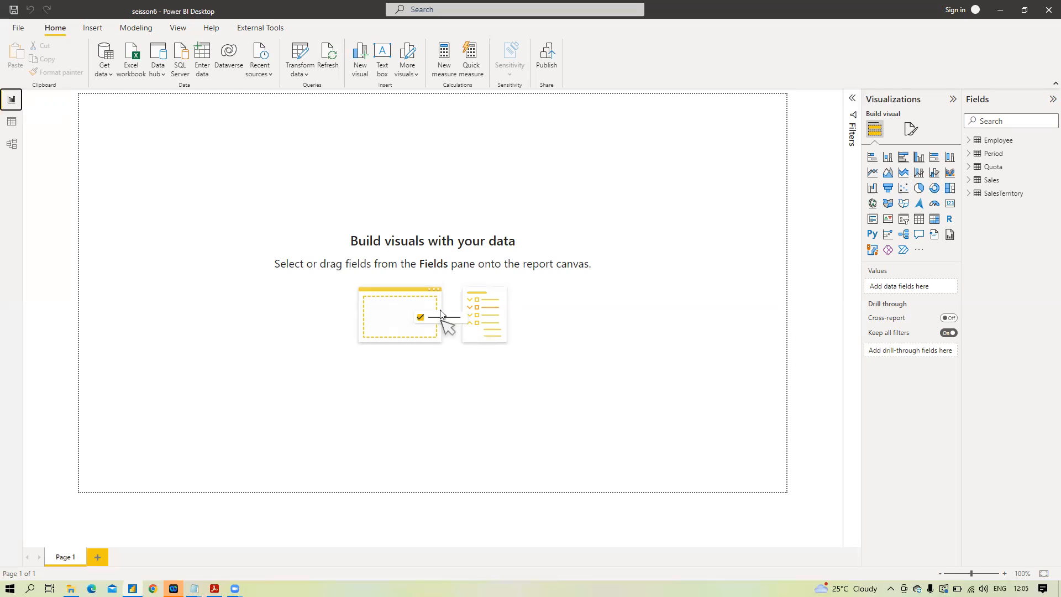
pyautogui.moveTo(193, 588)
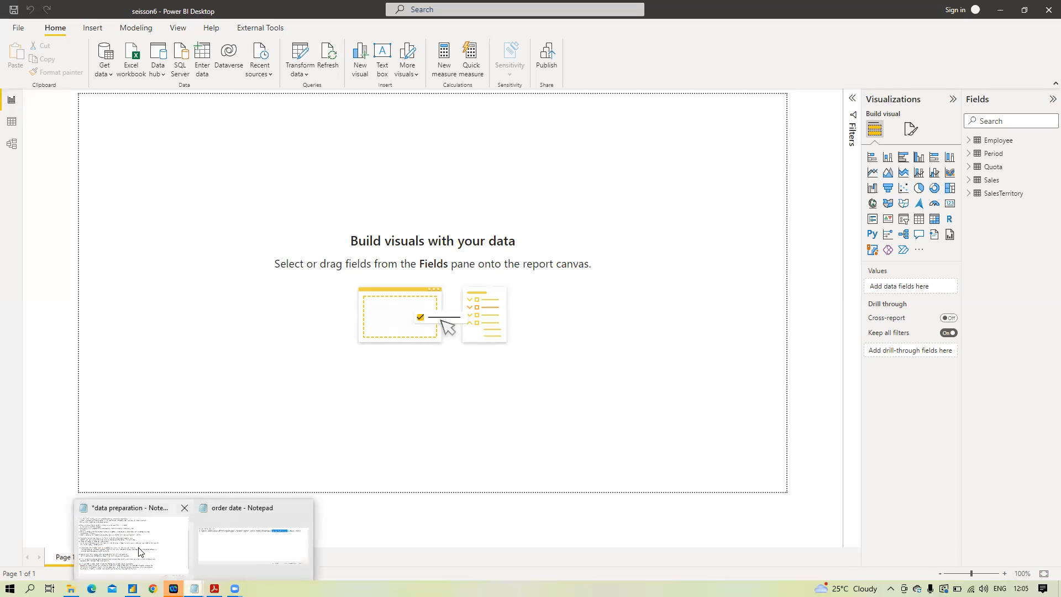
pyautogui.click(166, 547)
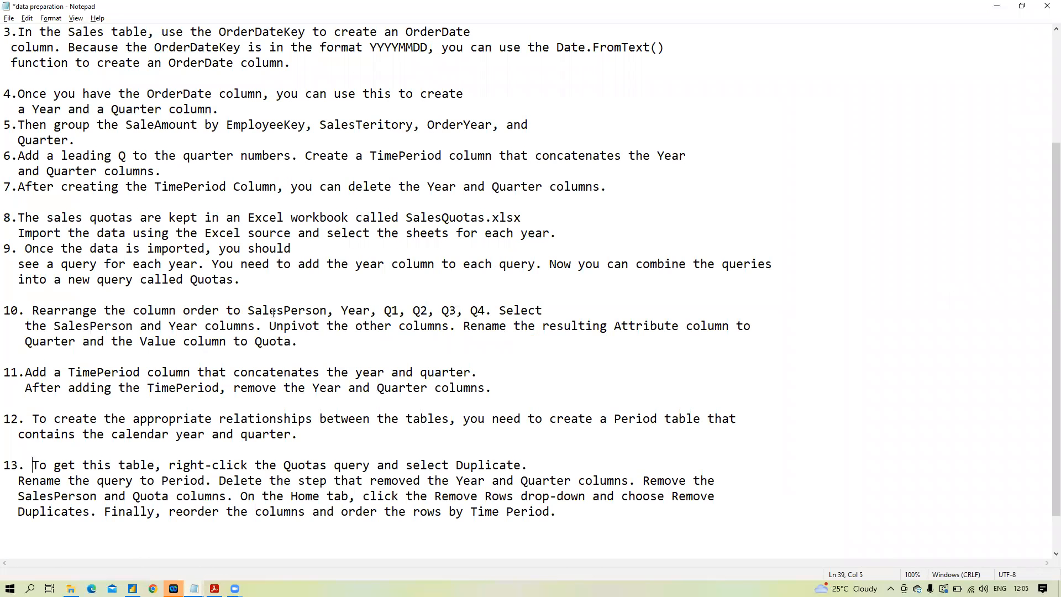
pyautogui.scroll(4, 276, 326)
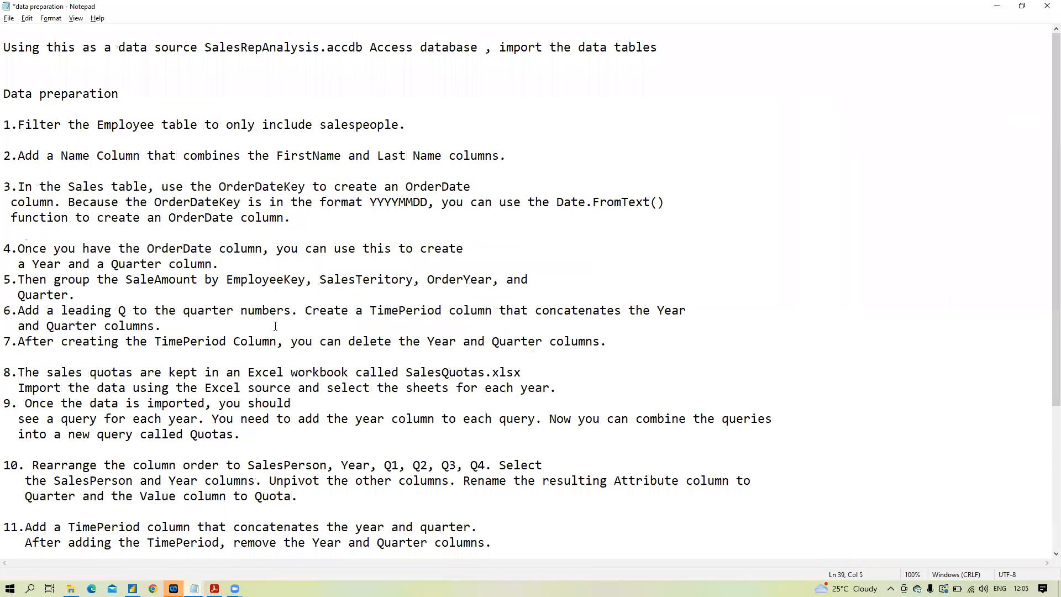
pyautogui.scroll(-4, 276, 326)
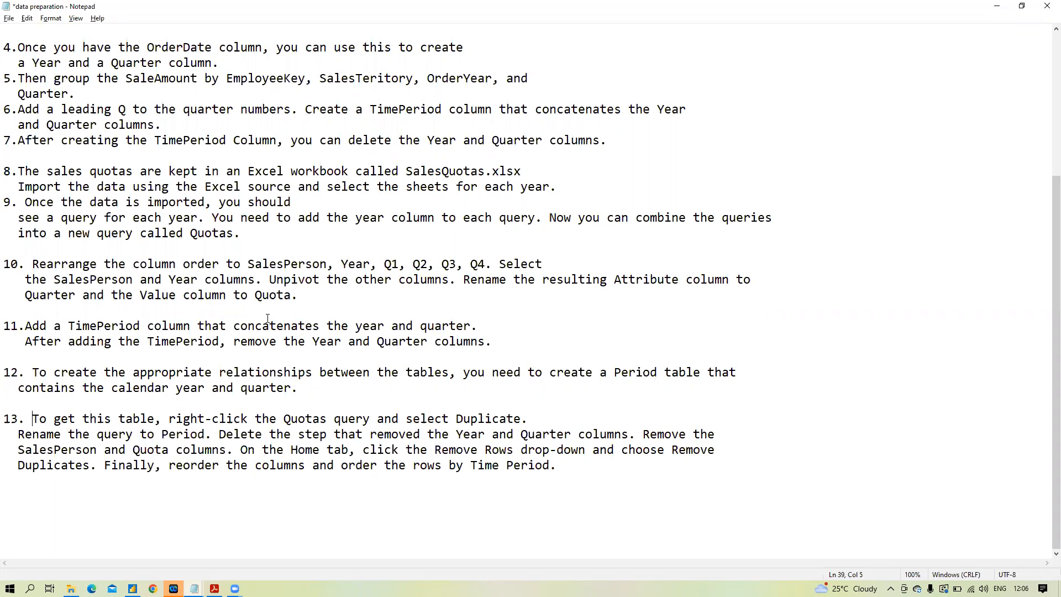
pyautogui.click(996, 6)
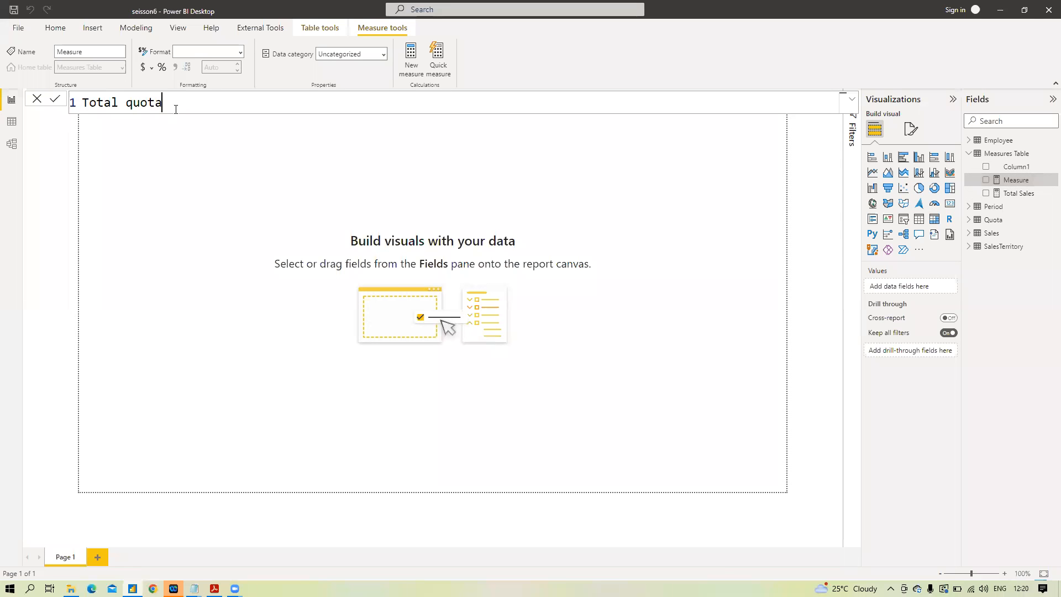
# Step: Complete the new measure's formula as =sumx(Quota,Quota[Quota]) on a second line below its name
pyautogui.hotkey('shift', 'Return')
pyautogui.write('=')
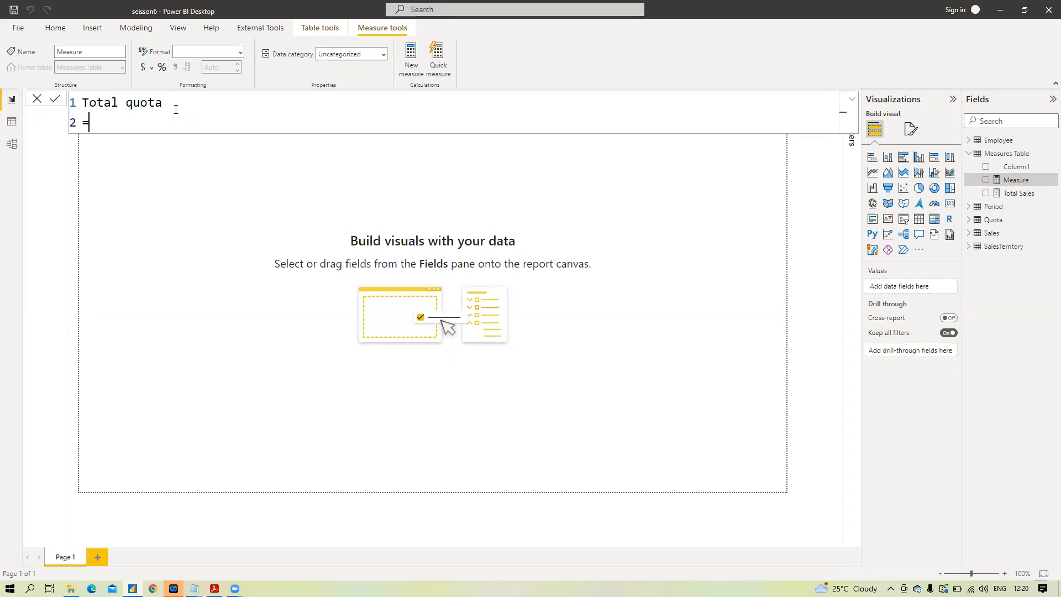
pyautogui.write('sumx(')
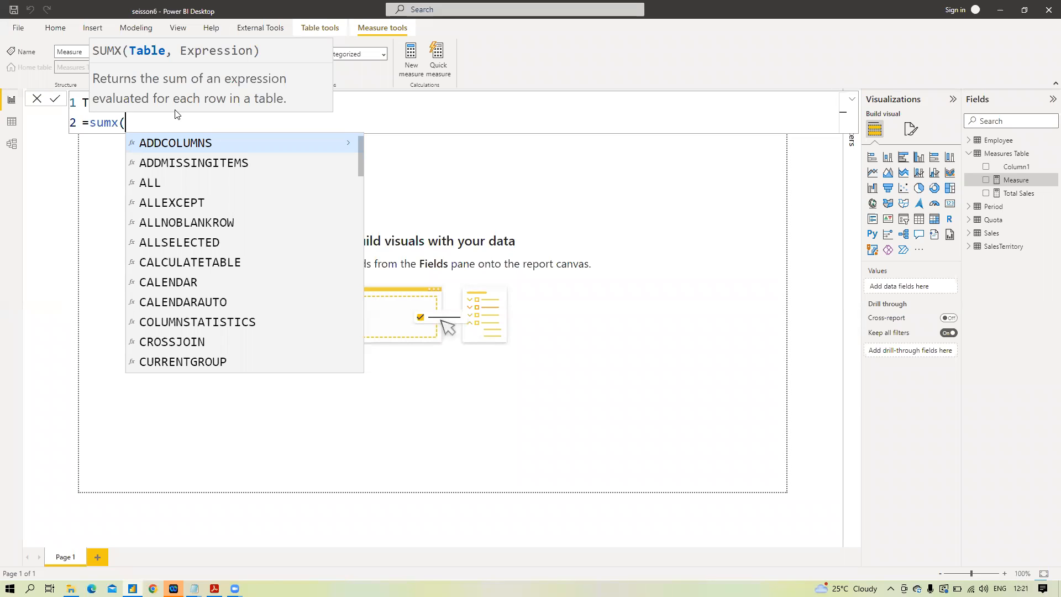
pyautogui.write('qu')
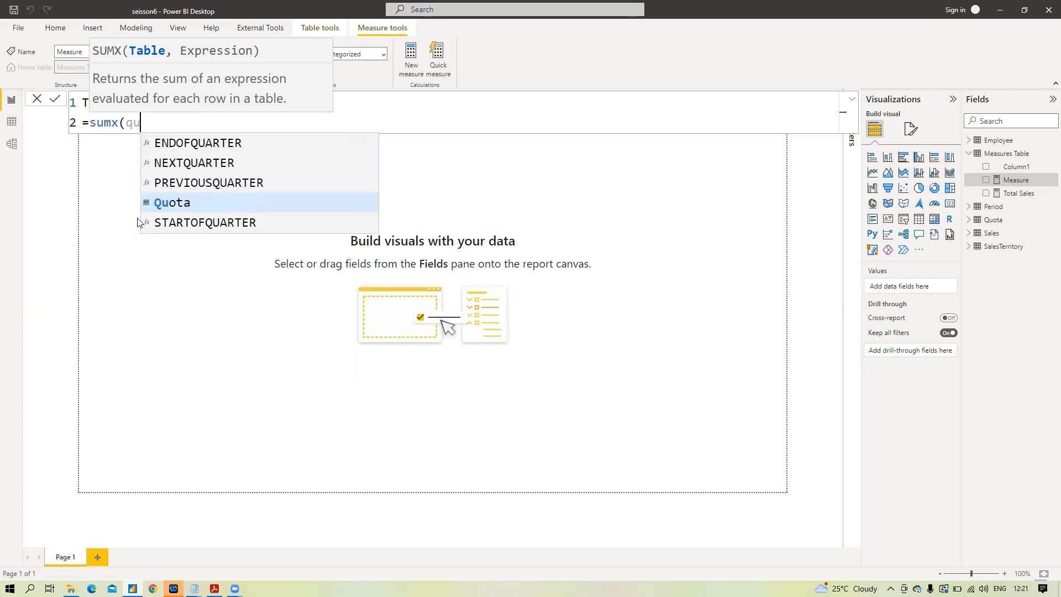
pyautogui.click(177, 204)
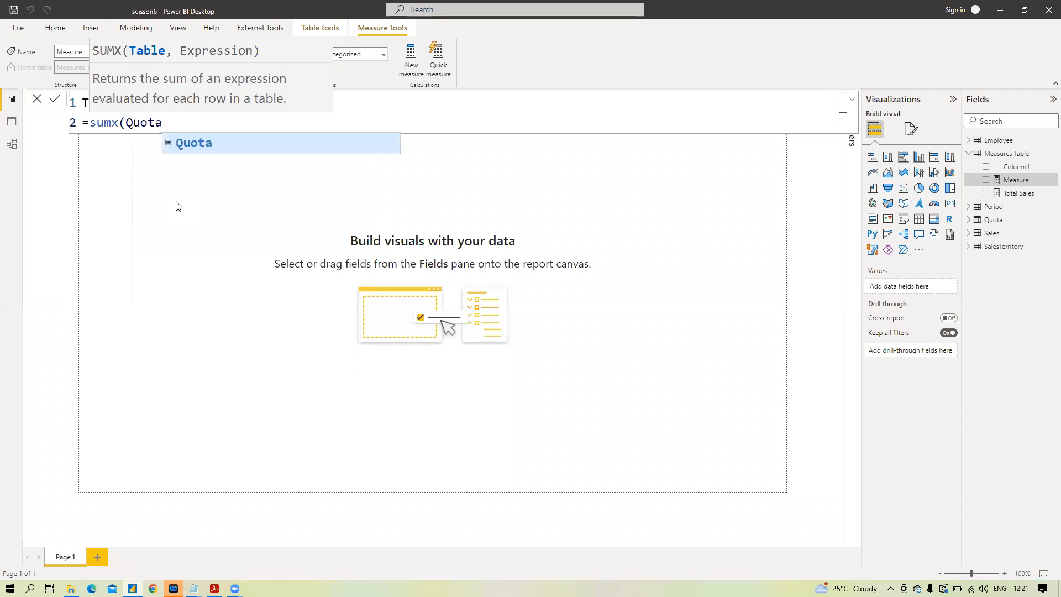
pyautogui.write(',')
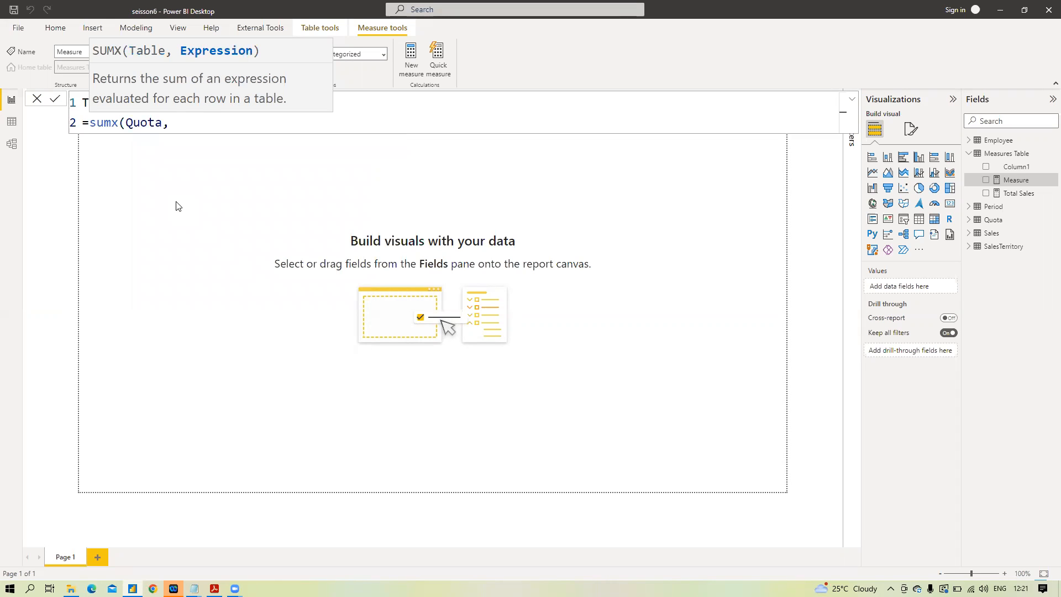
pyautogui.write('qu')
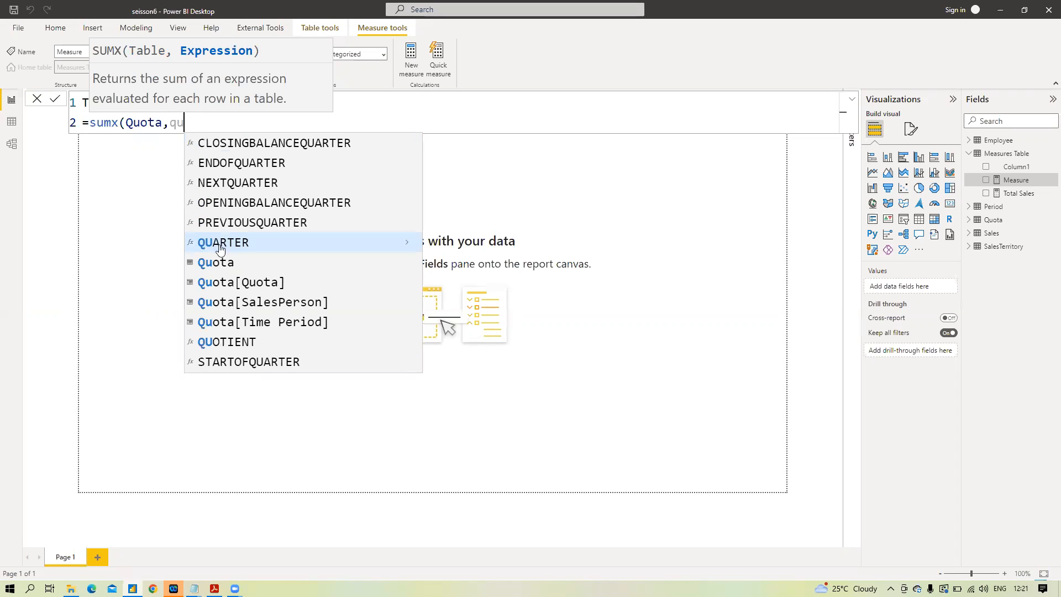
pyautogui.click(259, 282)
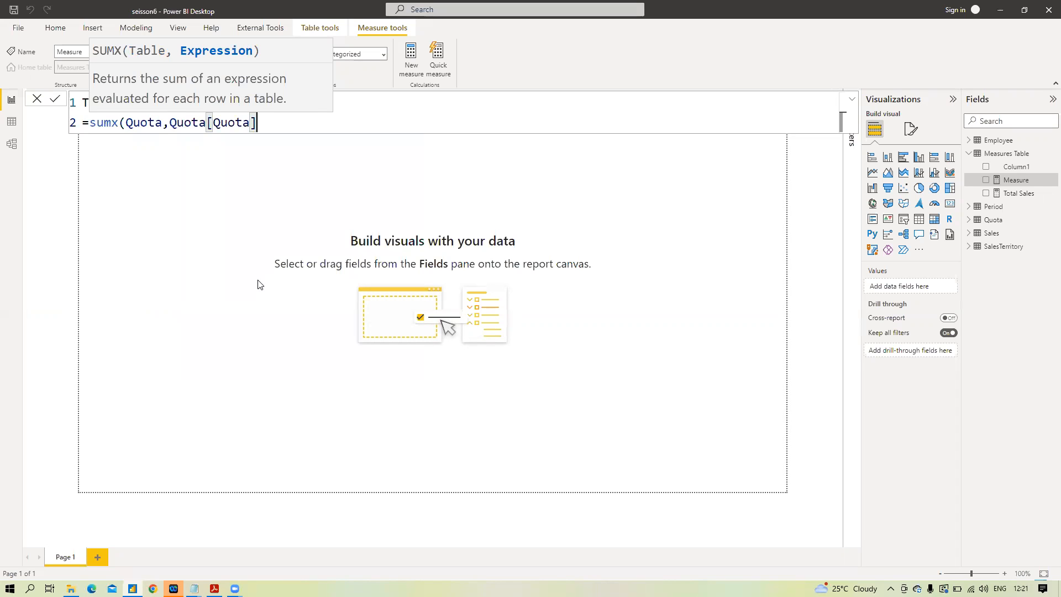
pyautogui.write(')')
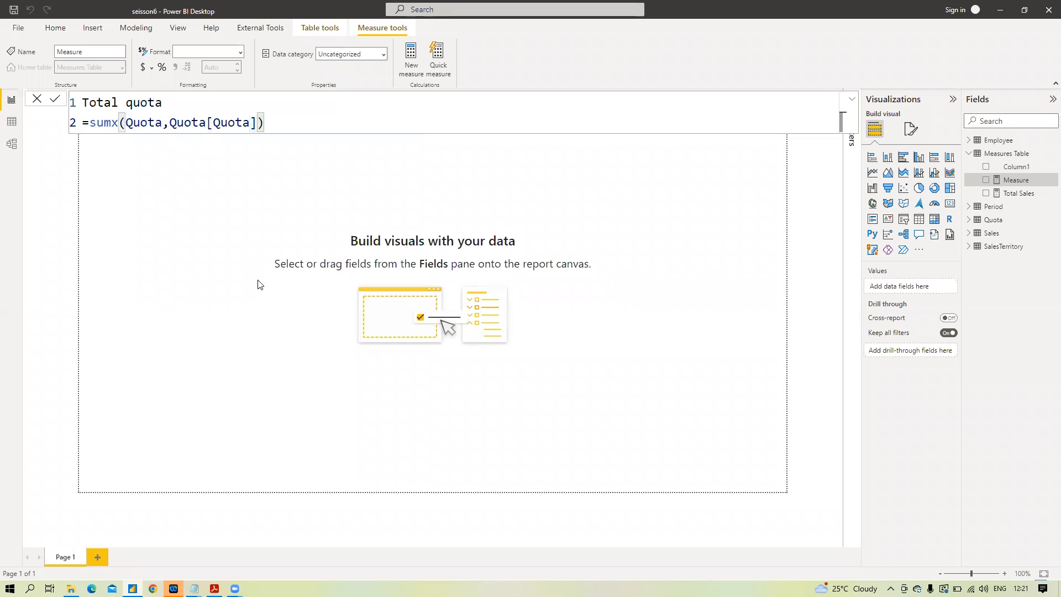
# Step: Capitalize the measure's name as Total Quota and commit the measure
pyautogui.moveTo(133, 103); pyautogui.dragTo(126, 103)
pyautogui.write('Q')
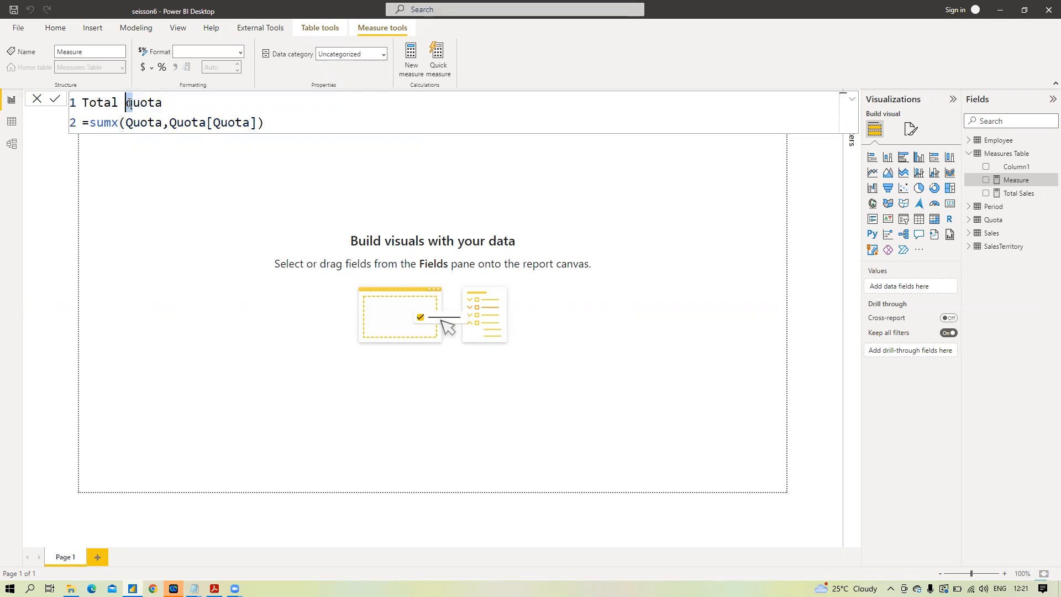
pyautogui.click(56, 99)
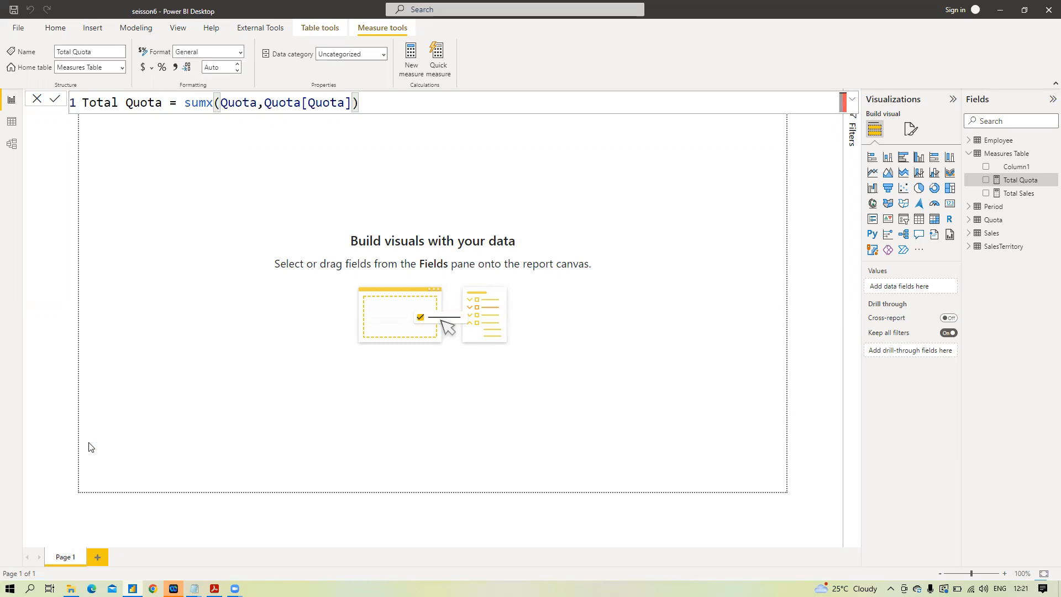
pyautogui.rightClick(1014, 154)
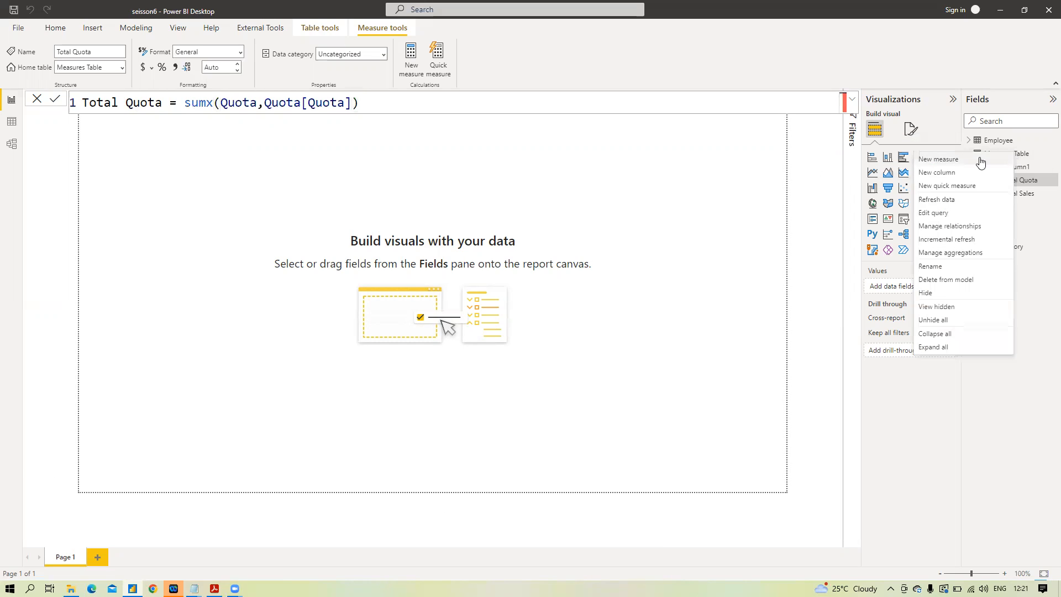
pyautogui.press('Escape')
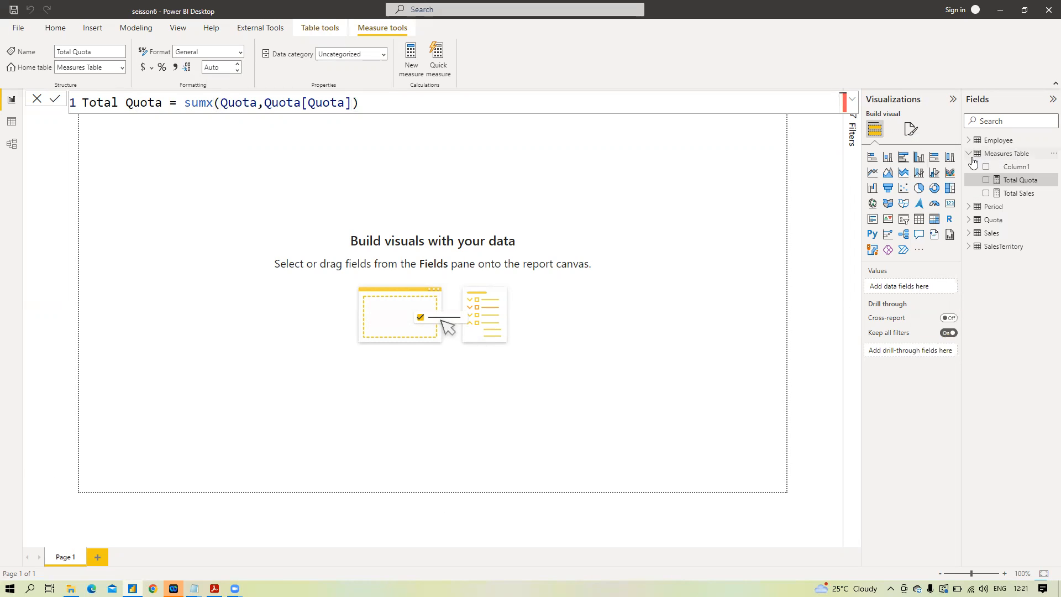
# Step: Add a new measure to the Measures Table and name it Variance
pyautogui.click(837, 163)
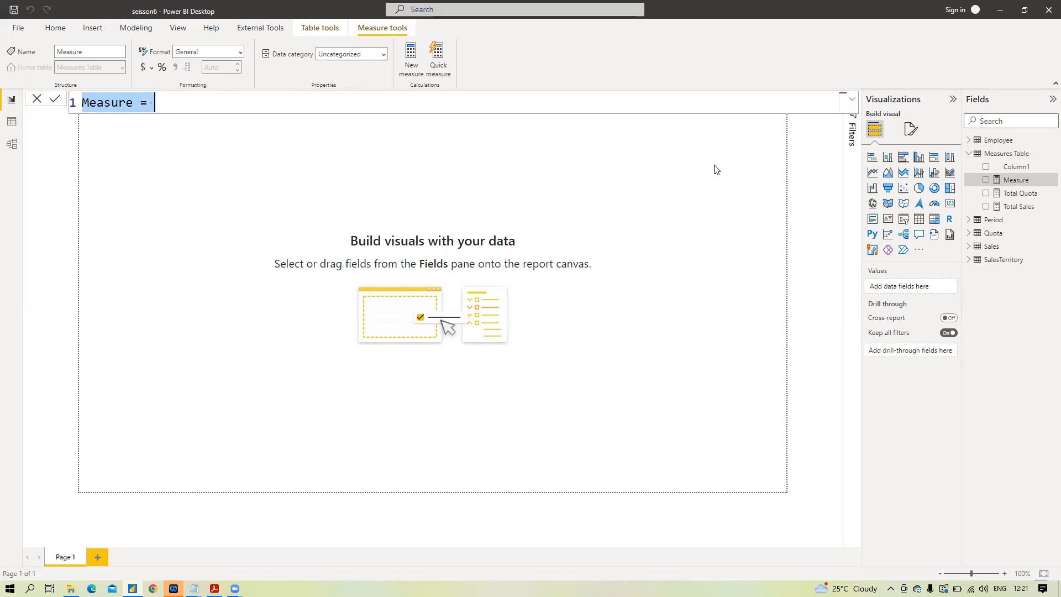
pyautogui.write('Varance')
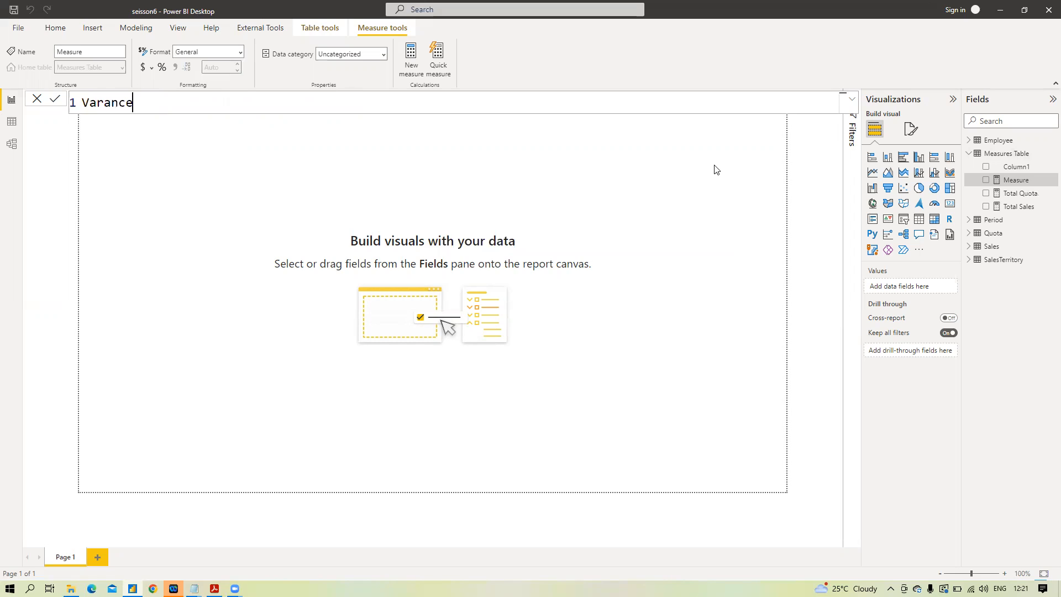
pyautogui.click(104, 103)
pyautogui.write('i')
pyautogui.click(173, 107)
# Step: Define the Variance measure on a second line as =[Total Sales]-[Total Quota] and commit it
pyautogui.hotkey('shift', 'Return')
pyautogui.write('=')
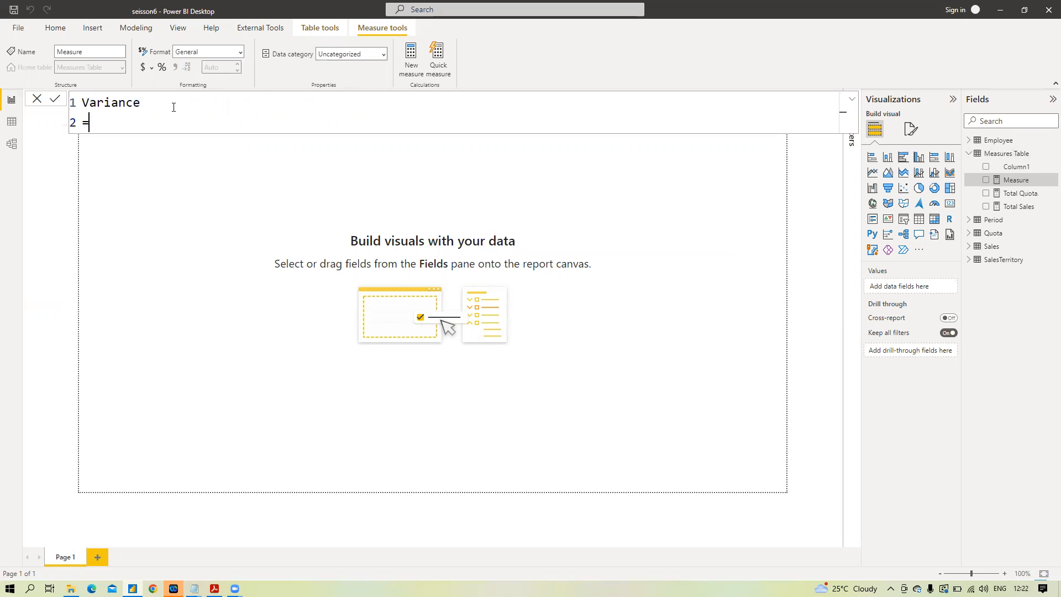
pyautogui.write('tota')
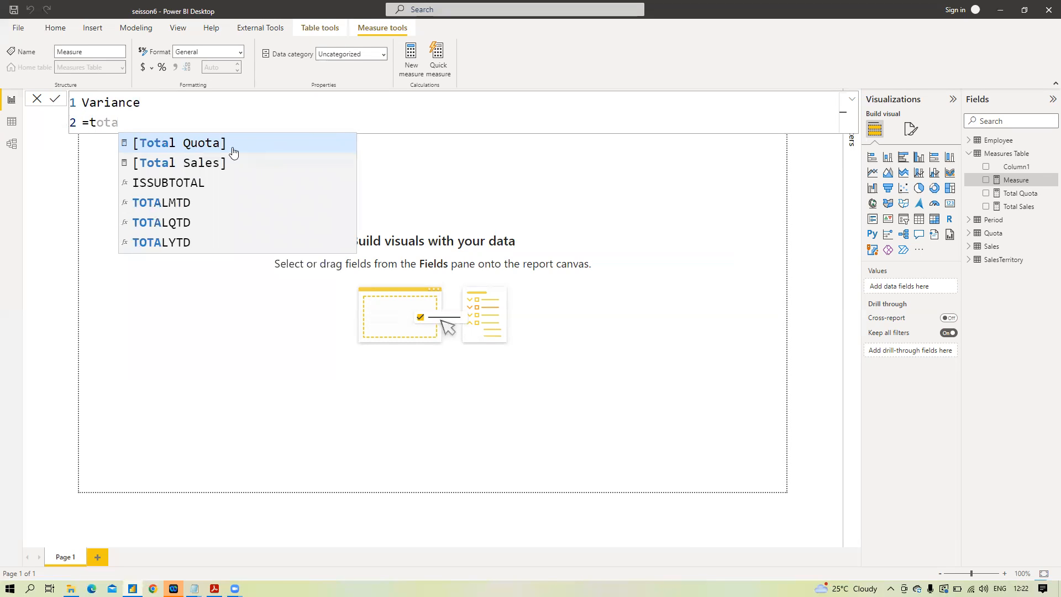
pyautogui.click(217, 163)
pyautogui.write('-tota')
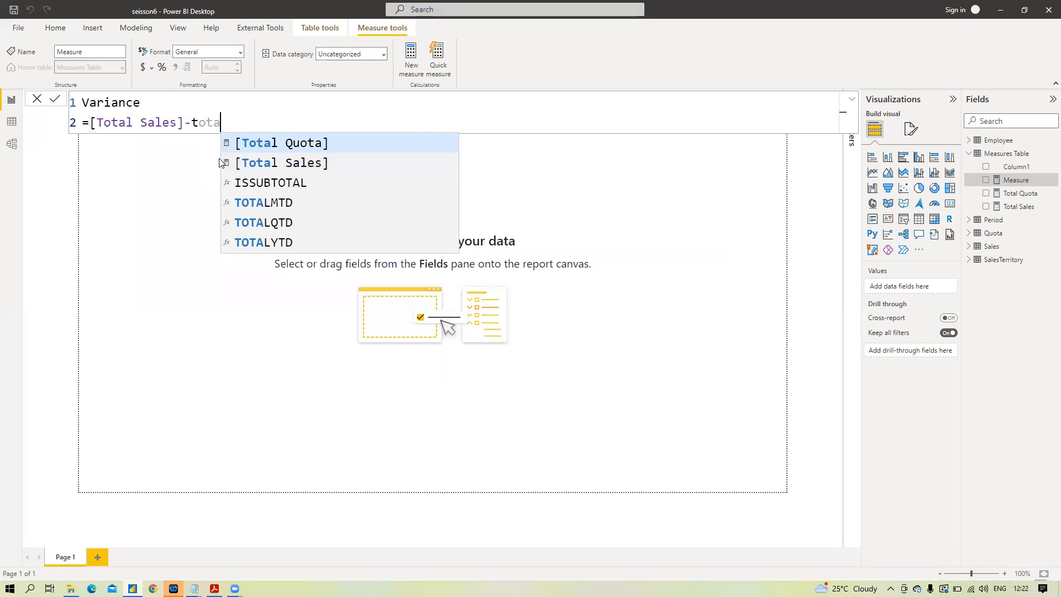
pyautogui.click(268, 145)
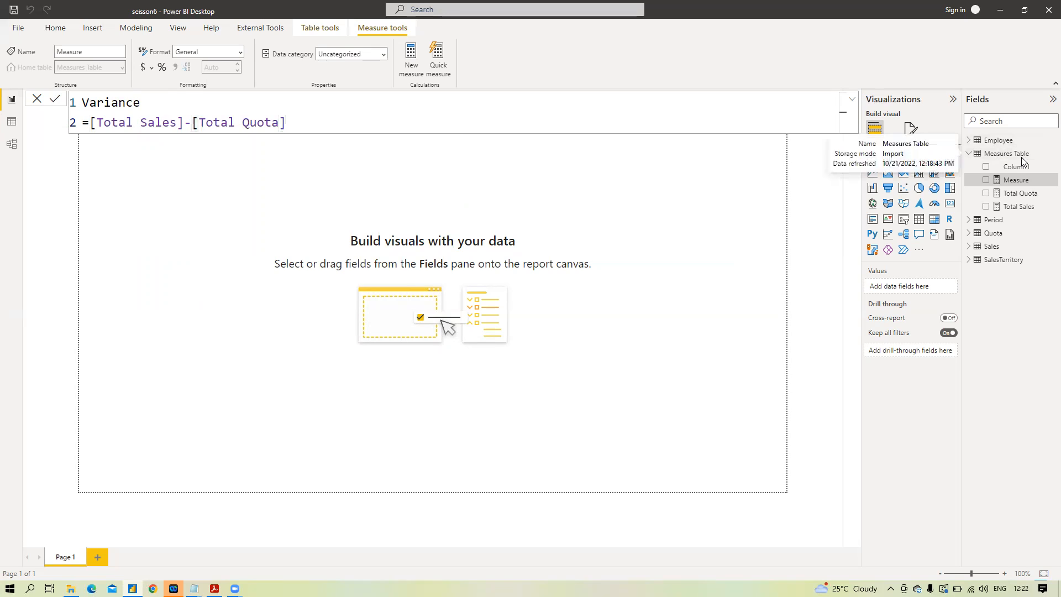
pyautogui.press('Return')
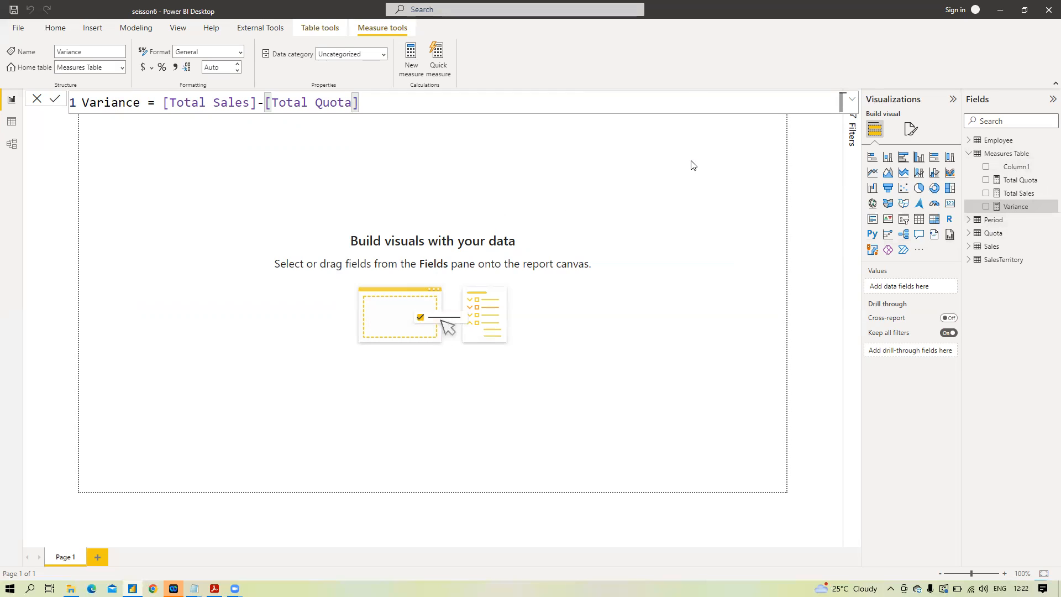
# Step: Add another measure to the Measures Table and replace its default text with the name Percent Variance
pyautogui.click(993, 157)
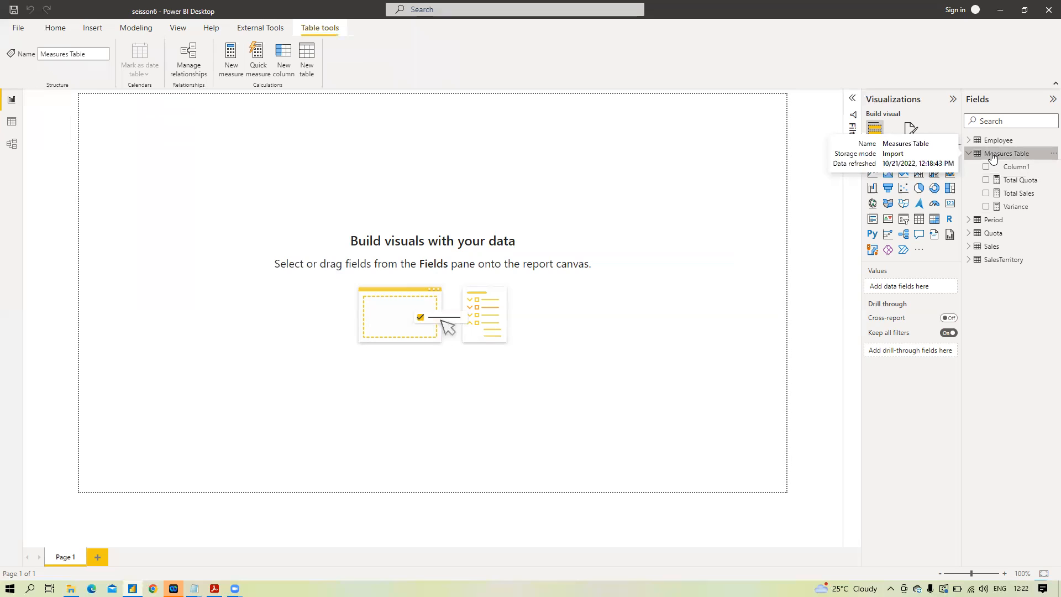
pyautogui.rightClick(993, 156)
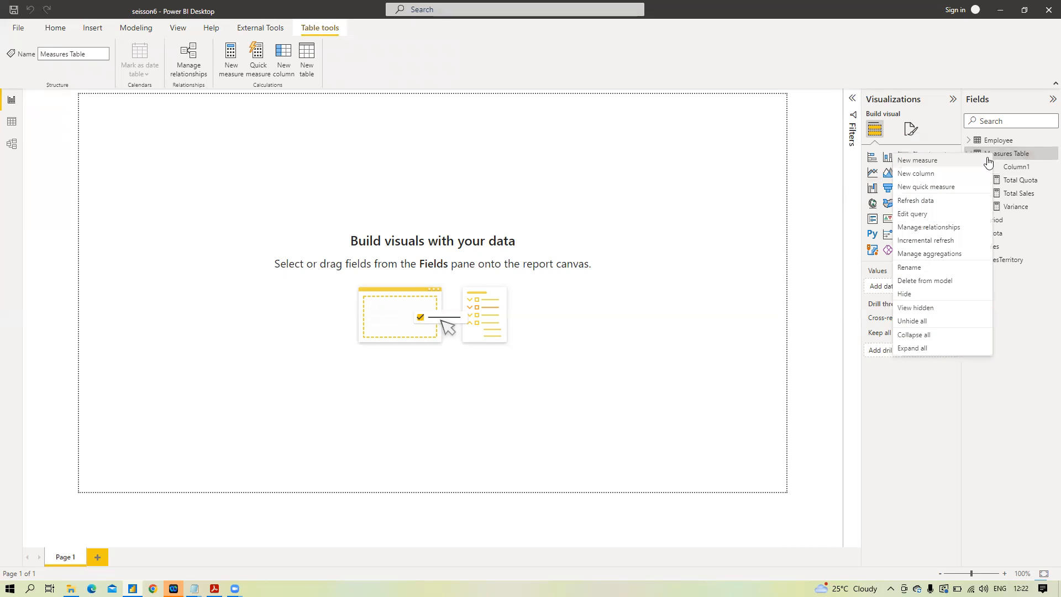
pyautogui.click(948, 160)
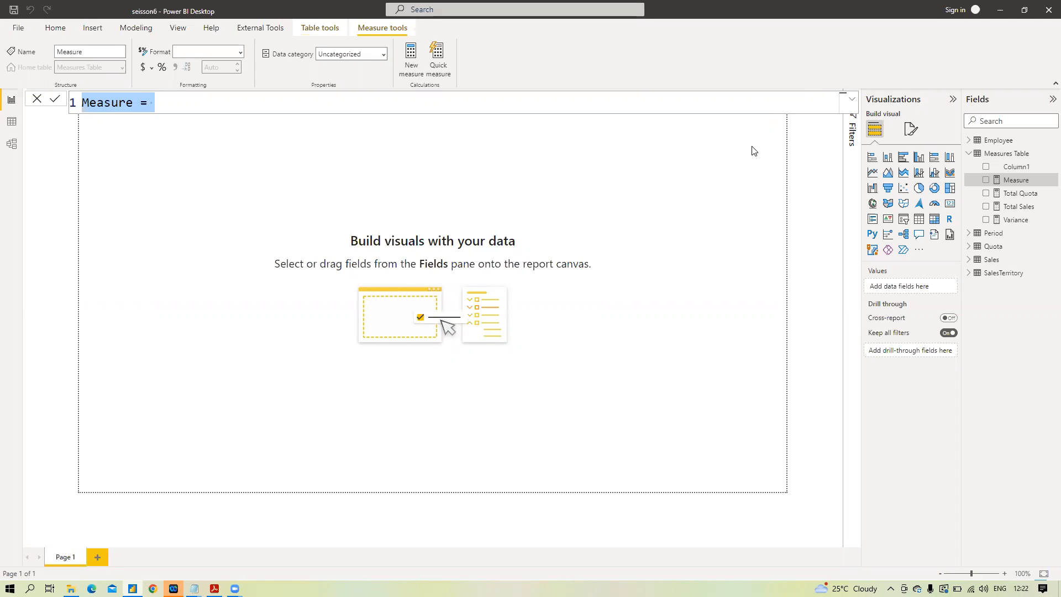
pyautogui.press('BackSpace')
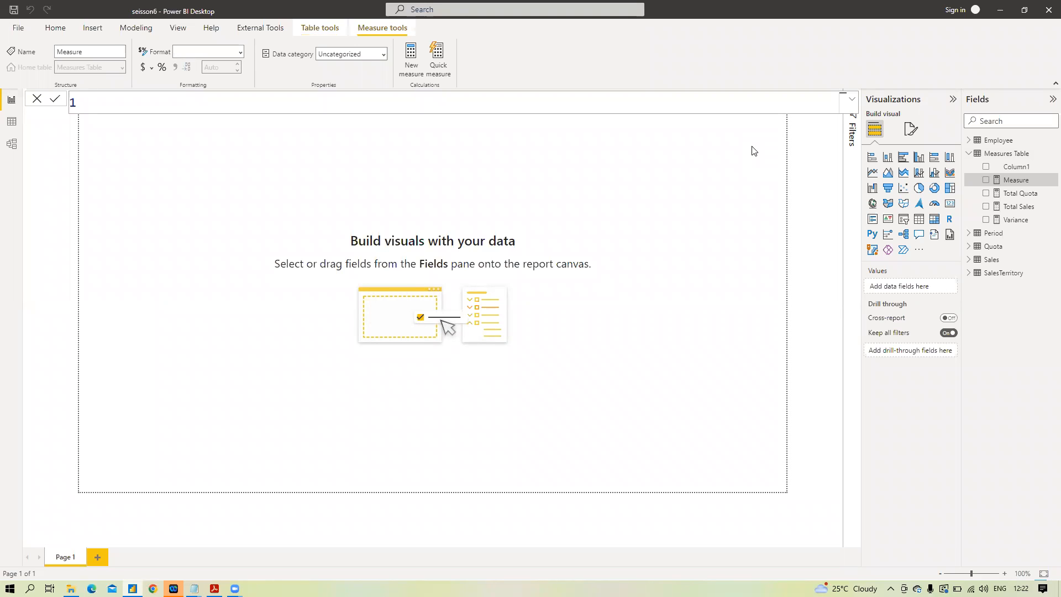
pyautogui.write('Perc')
pyautogui.write('ent Varianve')
pyautogui.press('BackSpace')
pyautogui.press('BackSpace')
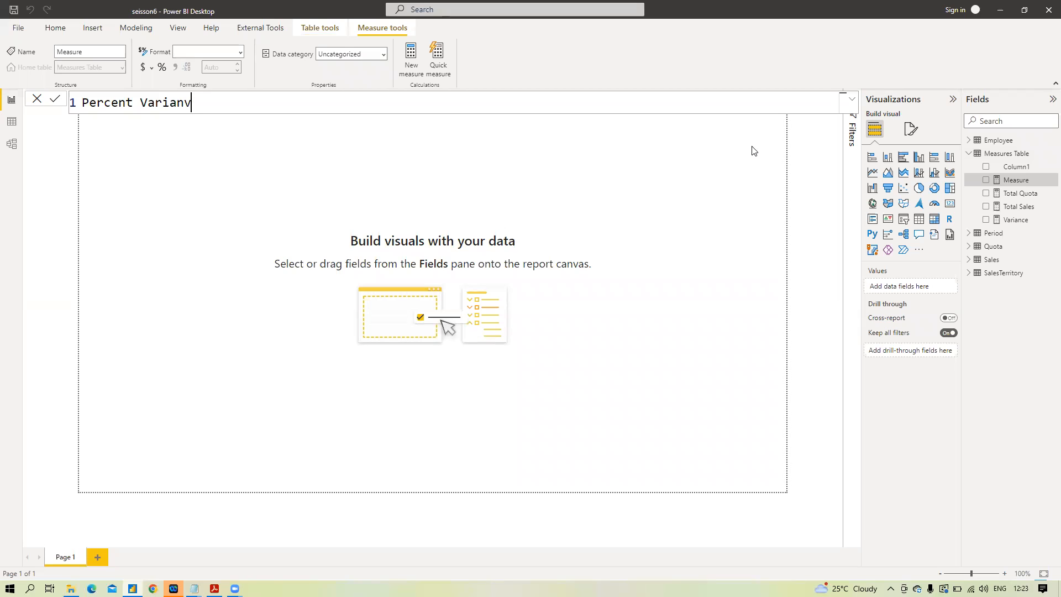
pyautogui.write('ce')
# Step: Start the Percent Variance formula on a second line with DIVIDE, using [Variance] as numerator and [Total Quota] as denominator
pyautogui.hotkey('shift', 'Return')
pyautogui.write('=')
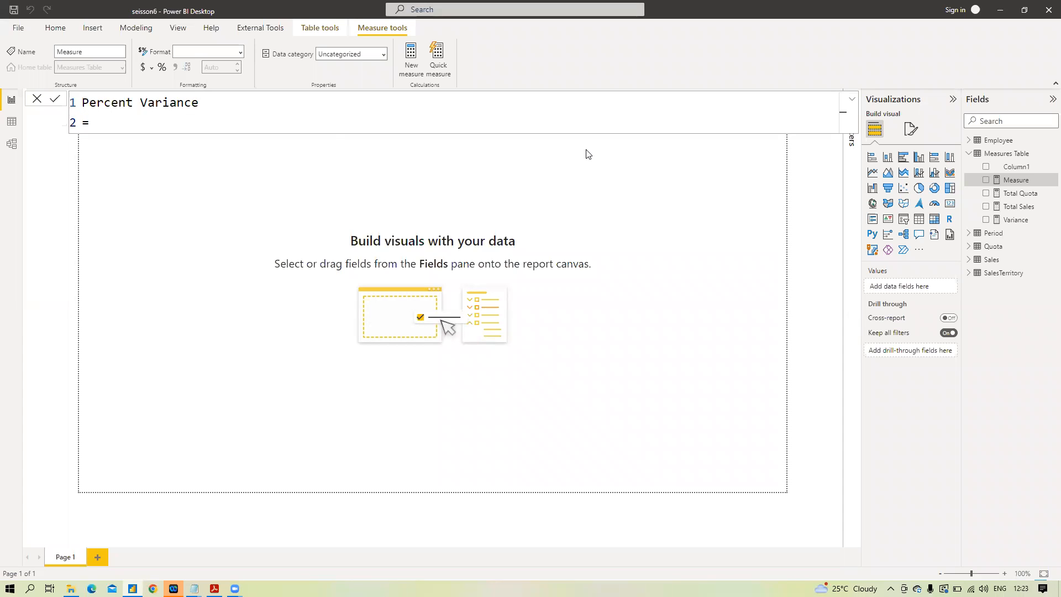
pyautogui.write('div')
pyautogui.press('Tab')
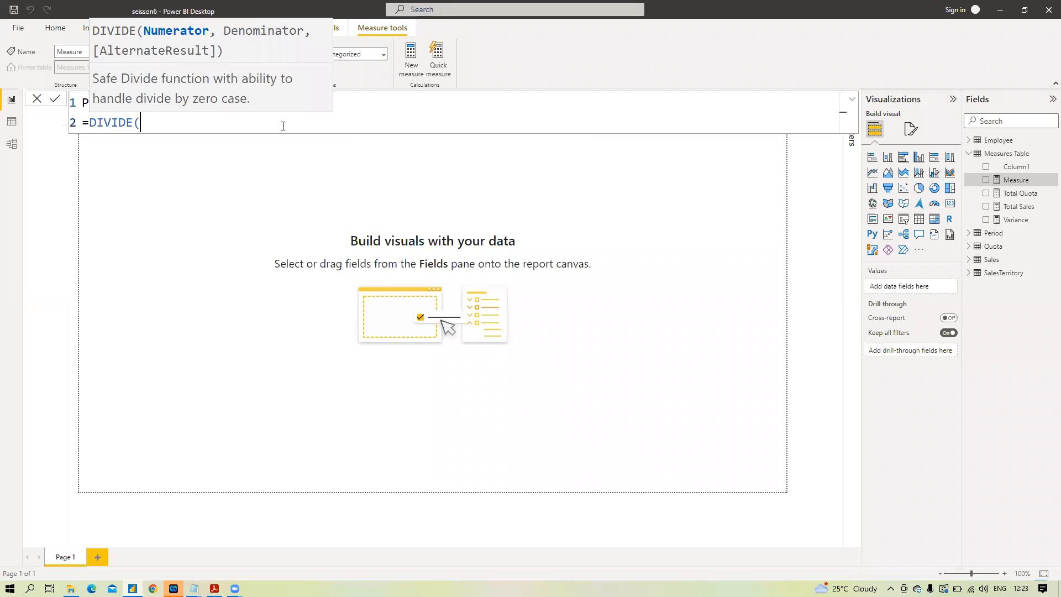
pyautogui.write('va')
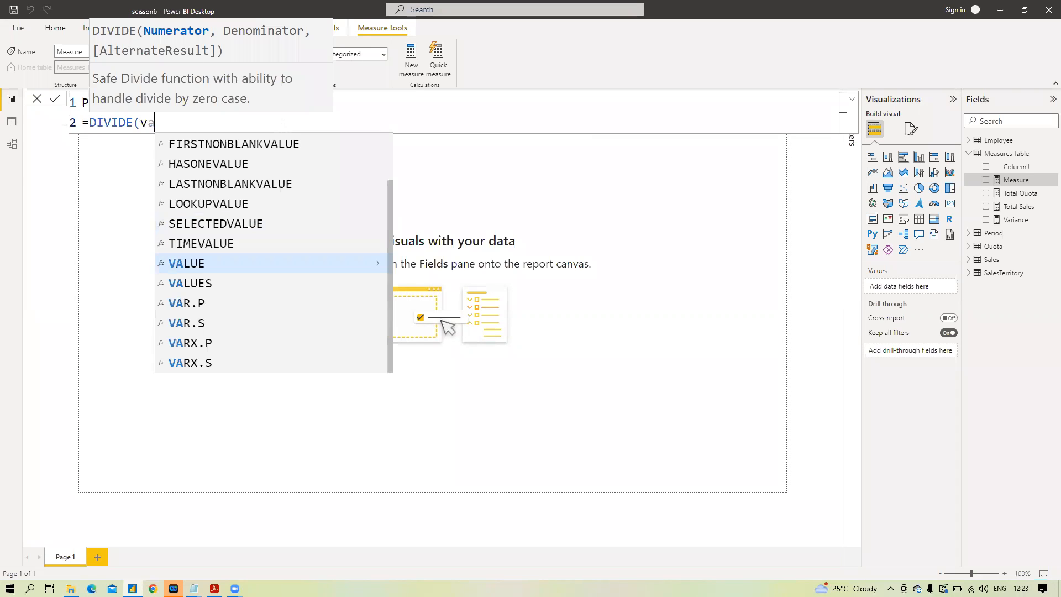
pyautogui.write('ri')
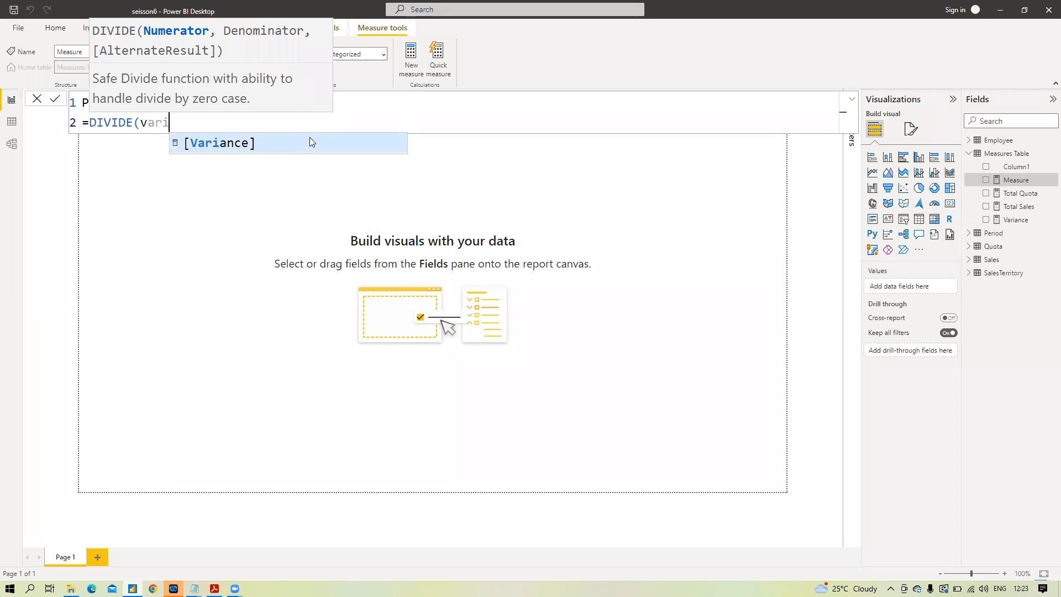
pyautogui.press('Tab')
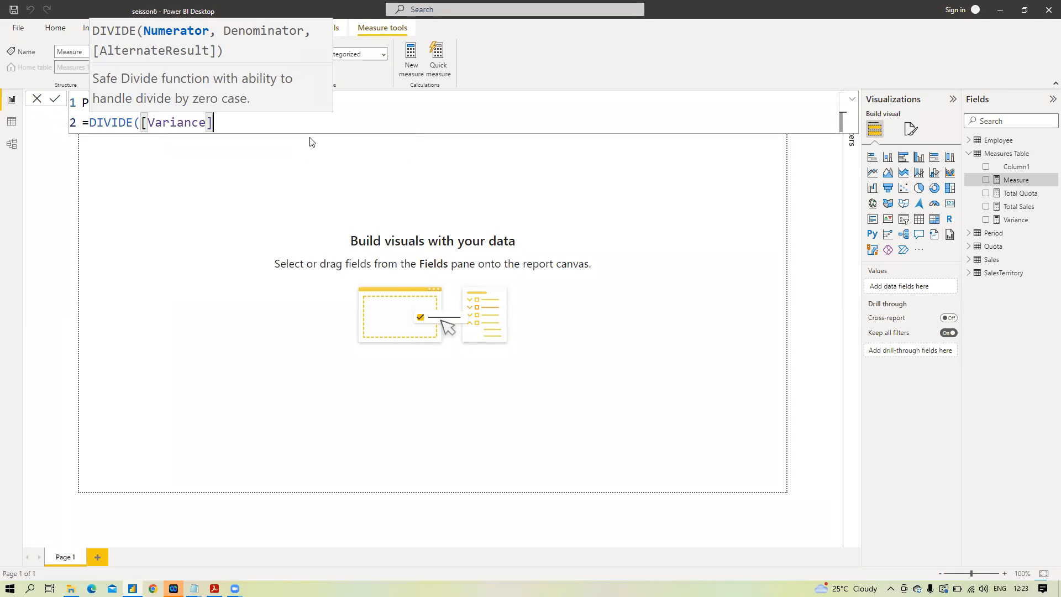
pyautogui.write(',')
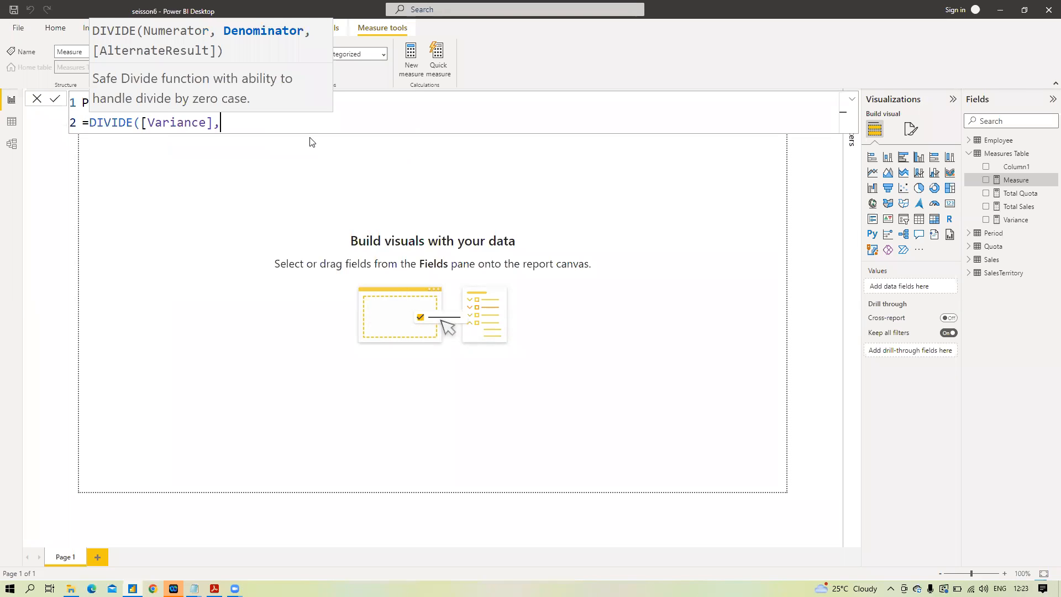
pyautogui.write('toa')
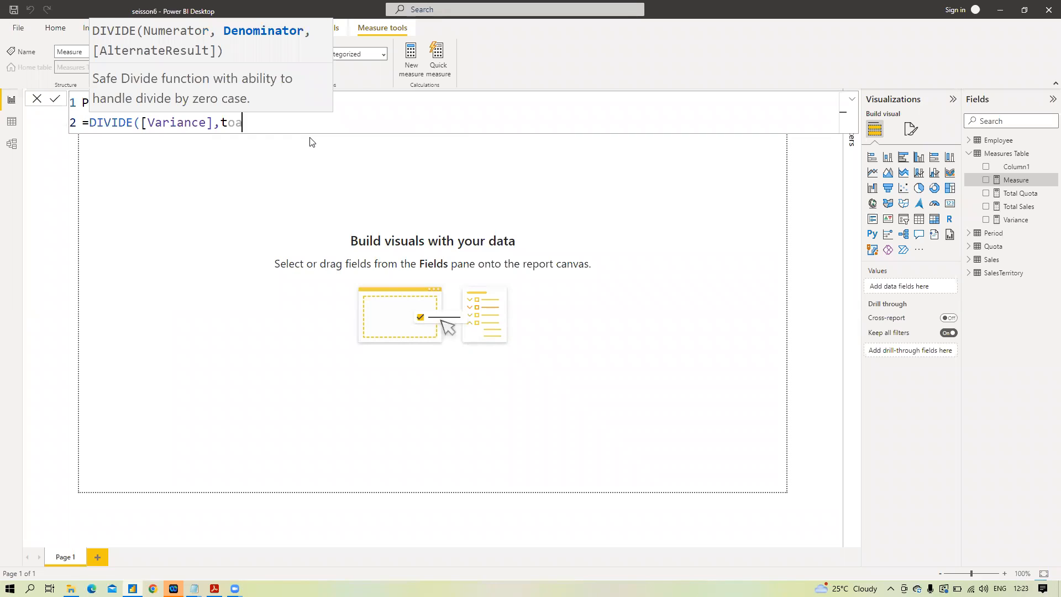
pyautogui.press('BackSpace')
pyautogui.write('ta')
pyautogui.press('Tab')
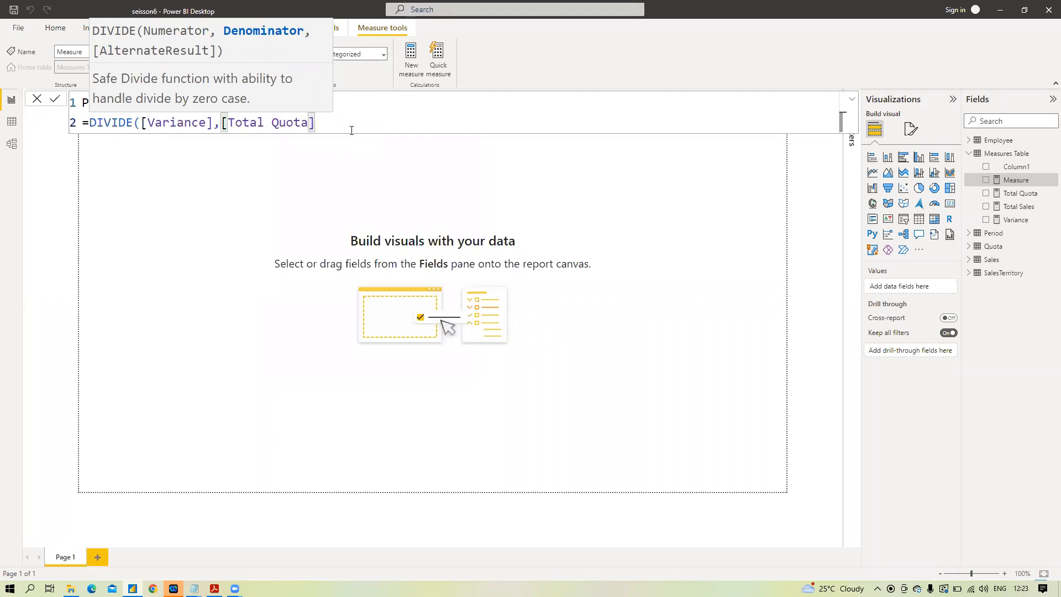
# Step: Enter blank() as the alternate result of the DIVIDE function and close the formula
pyautogui.write(',b')
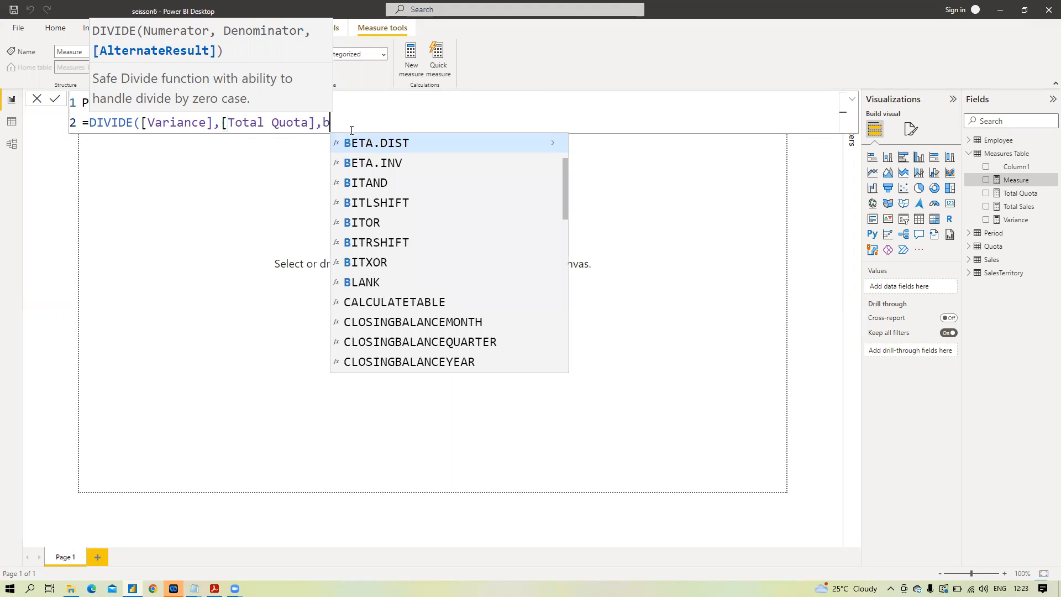
pyautogui.write('lank(')
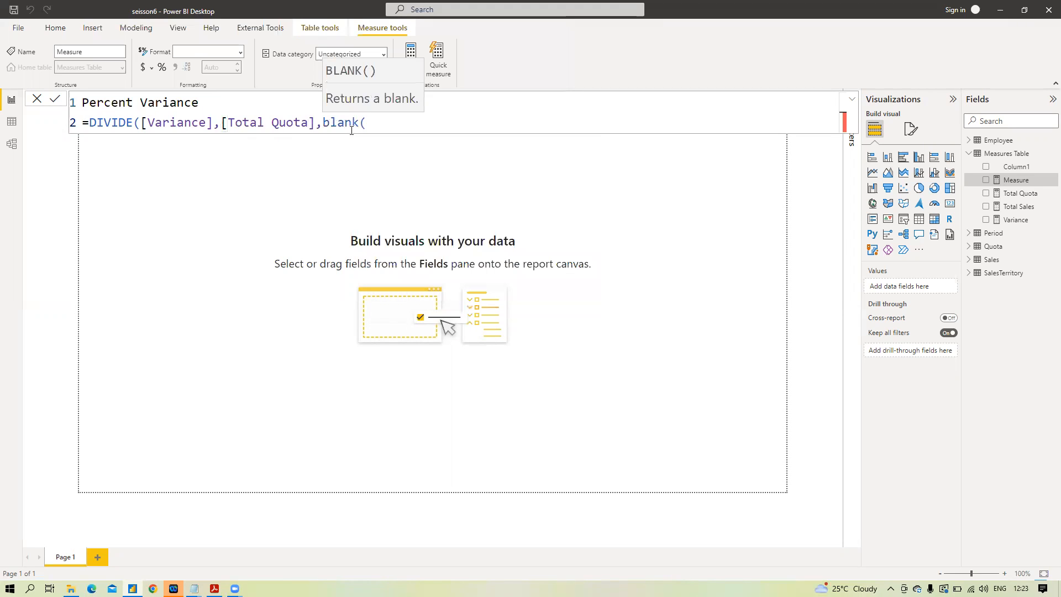
pyautogui.write(')')
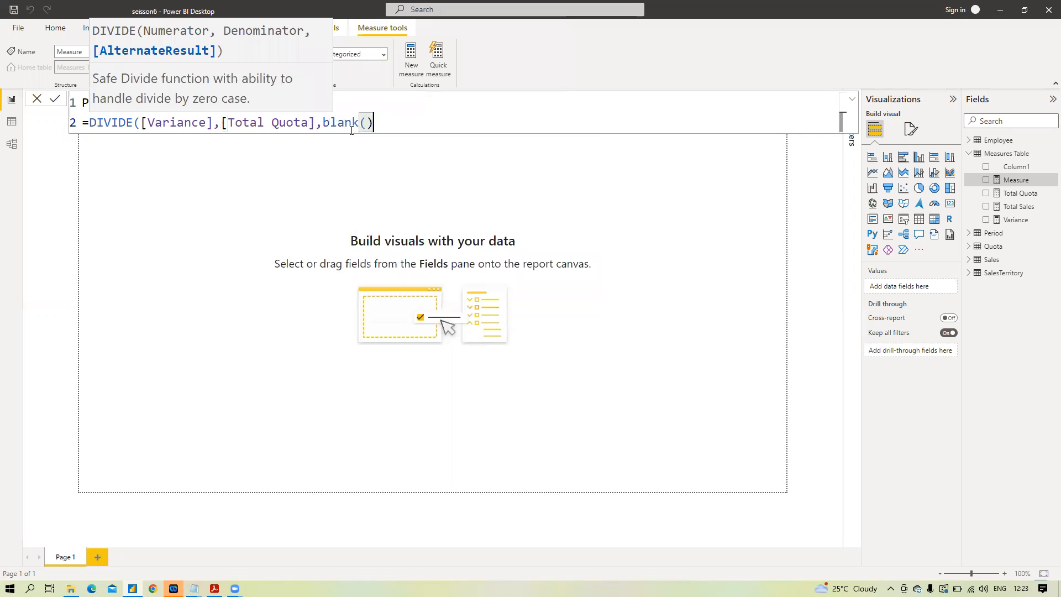
pyautogui.write(')')
# Step: Replace the hand-written alternate result with the suggested BLANK() function, close the DIVIDE formula and commit the Percent Variance measure
pyautogui.press('BackSpace')
pyautogui.press('BackSpace')
pyautogui.press('BackSpace')
pyautogui.press('BackSpace')
pyautogui.press('BackSpace')
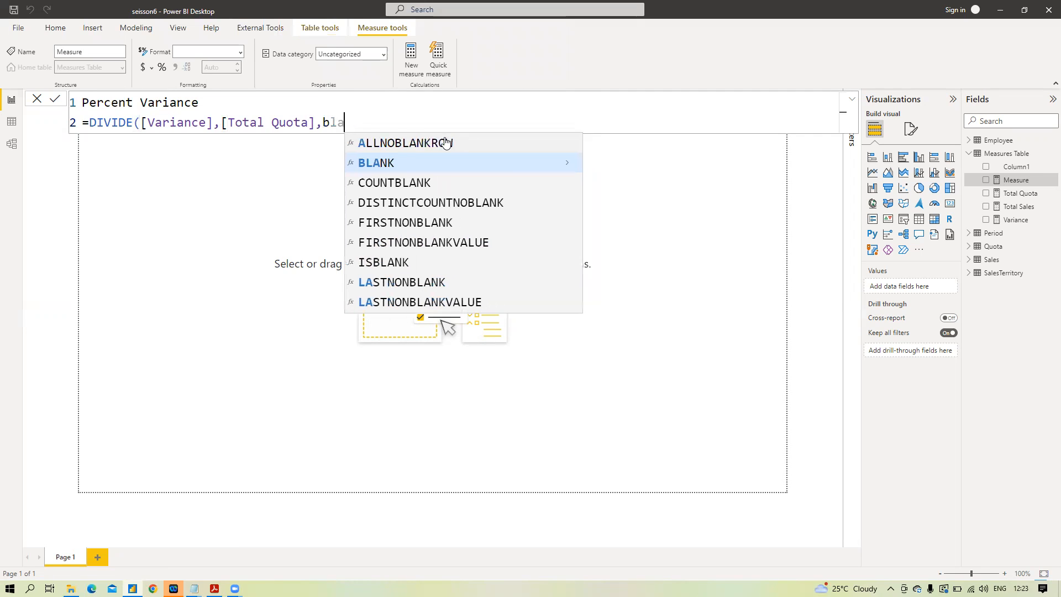
pyautogui.press('BackSpace')
pyautogui.press('BackSpace')
pyautogui.press('BackSpace')
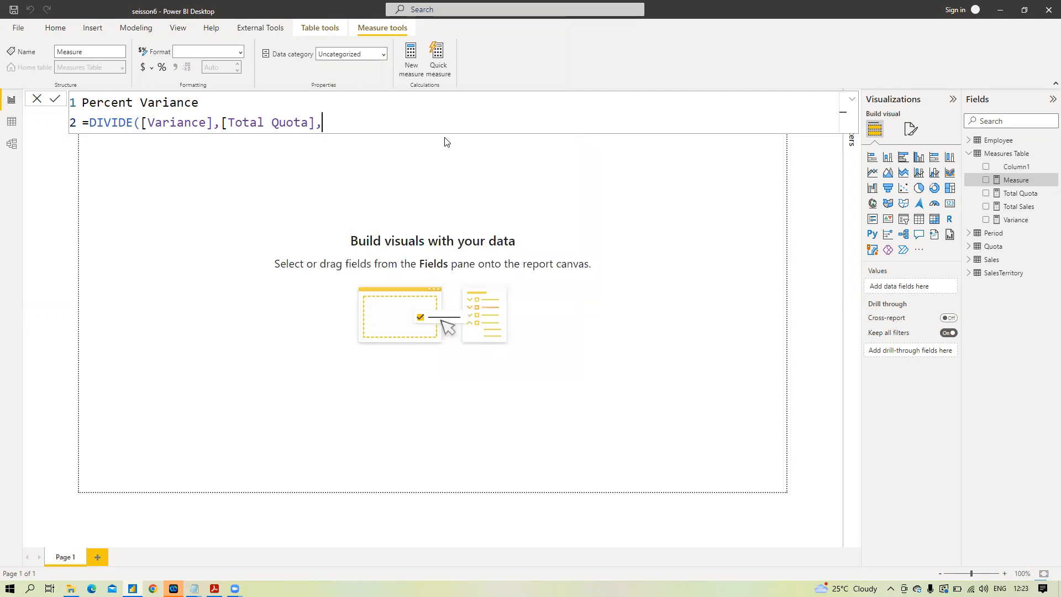
pyautogui.write('bl')
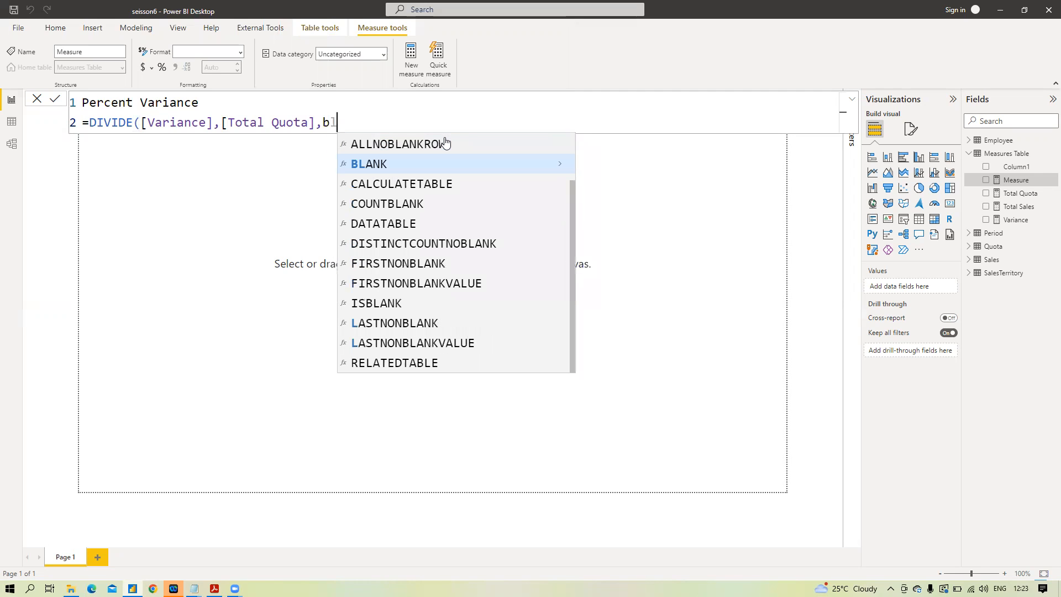
pyautogui.write('a')
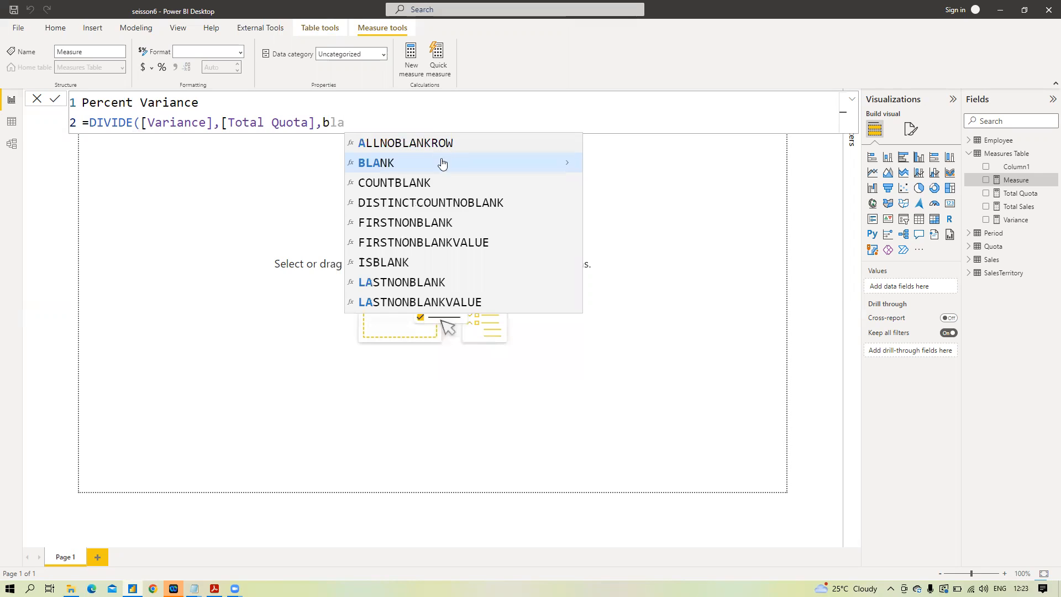
pyautogui.click(441, 161)
pyautogui.write(')')
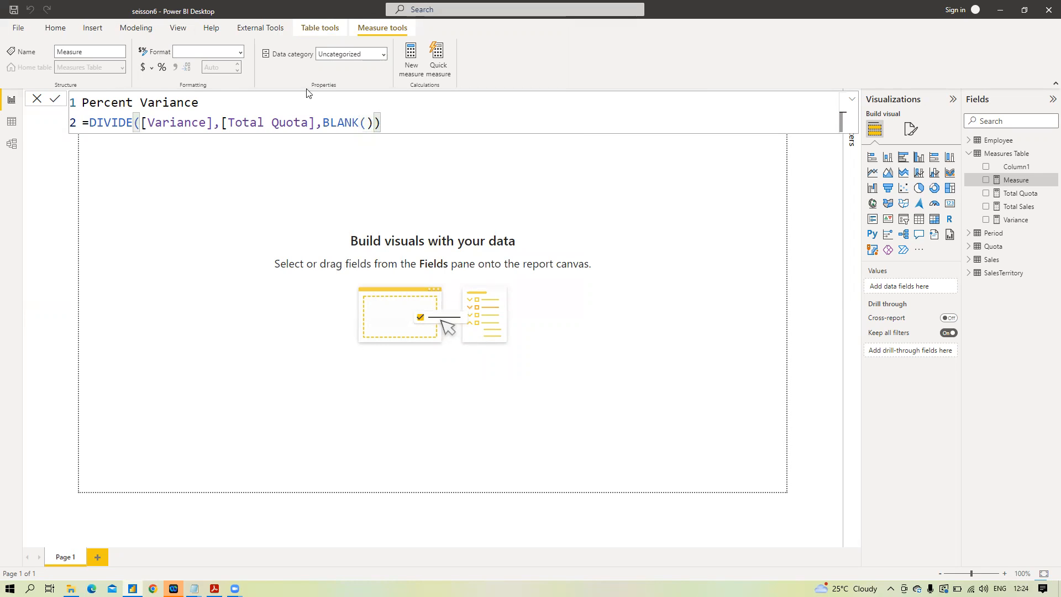
pyautogui.click(1003, 156)
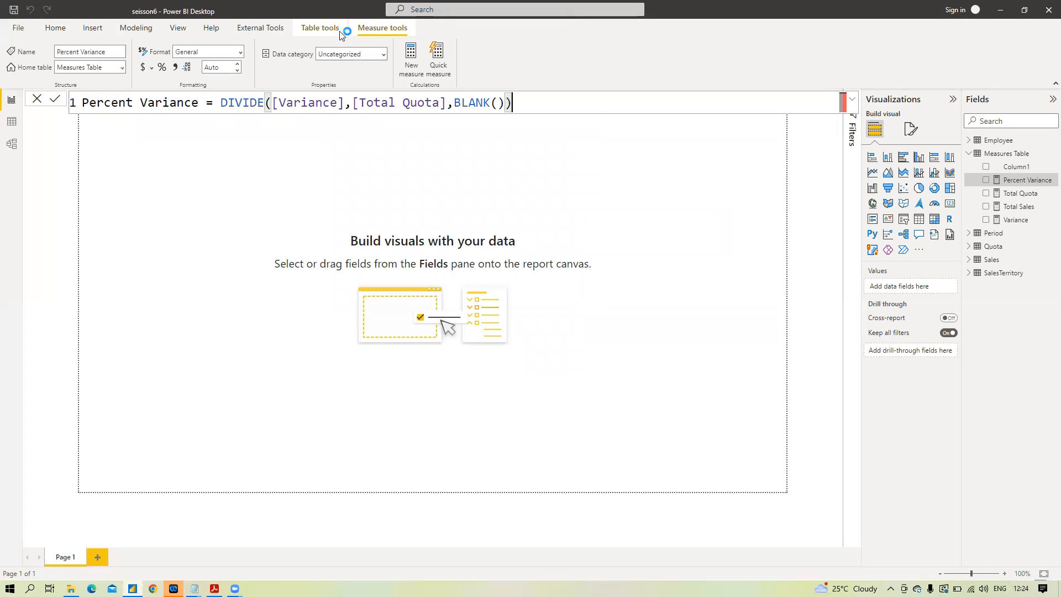
# Step: Format the Percent Variance measure as Percentage with 1 decimal place, and select the Measures Table
pyautogui.click(239, 54)
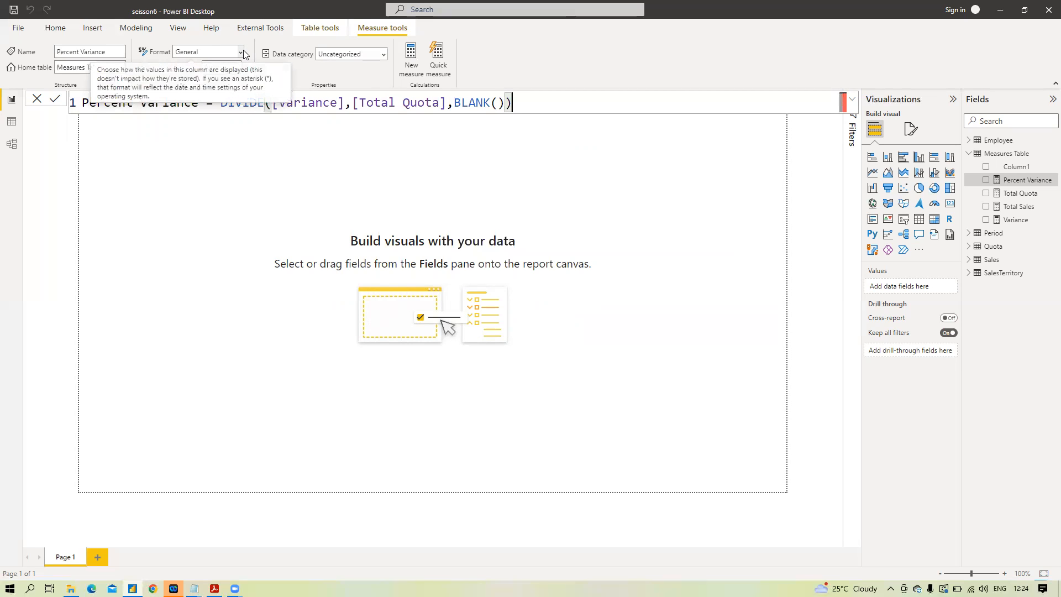
pyautogui.click(243, 50)
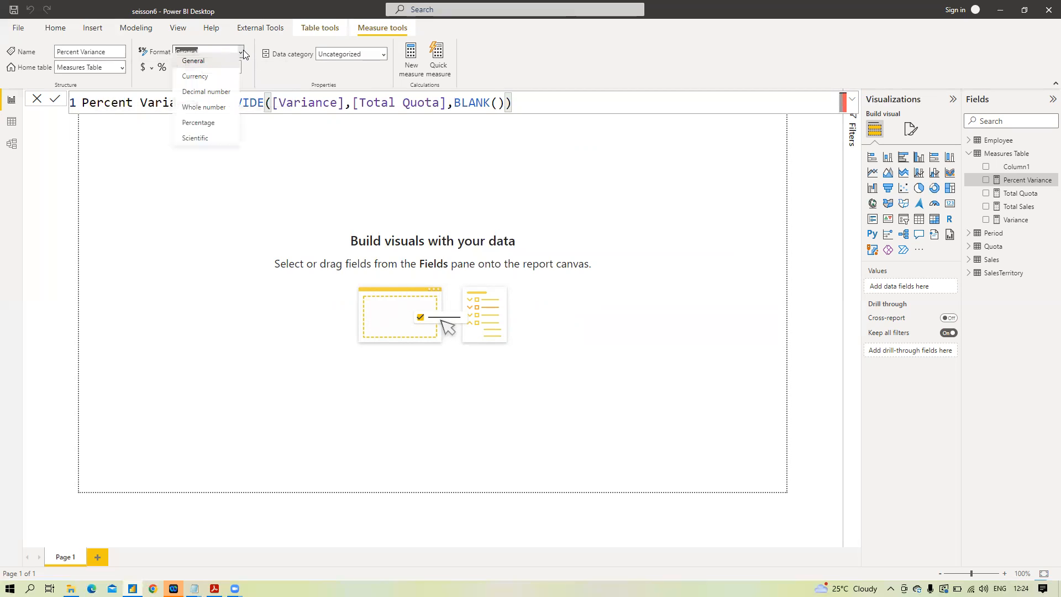
pyautogui.click(209, 128)
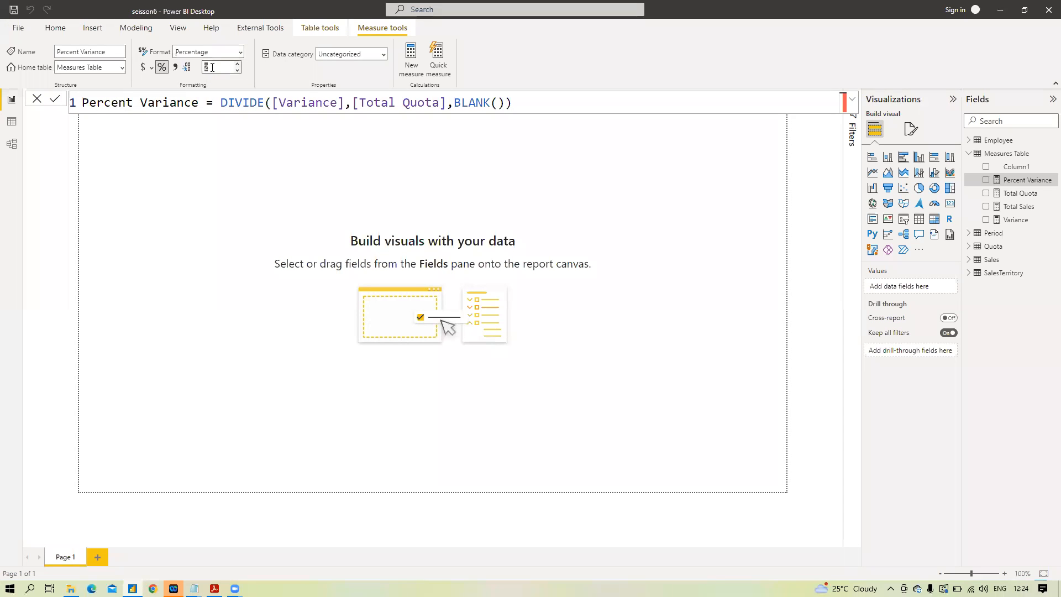
pyautogui.write('1')
pyautogui.click(1003, 156)
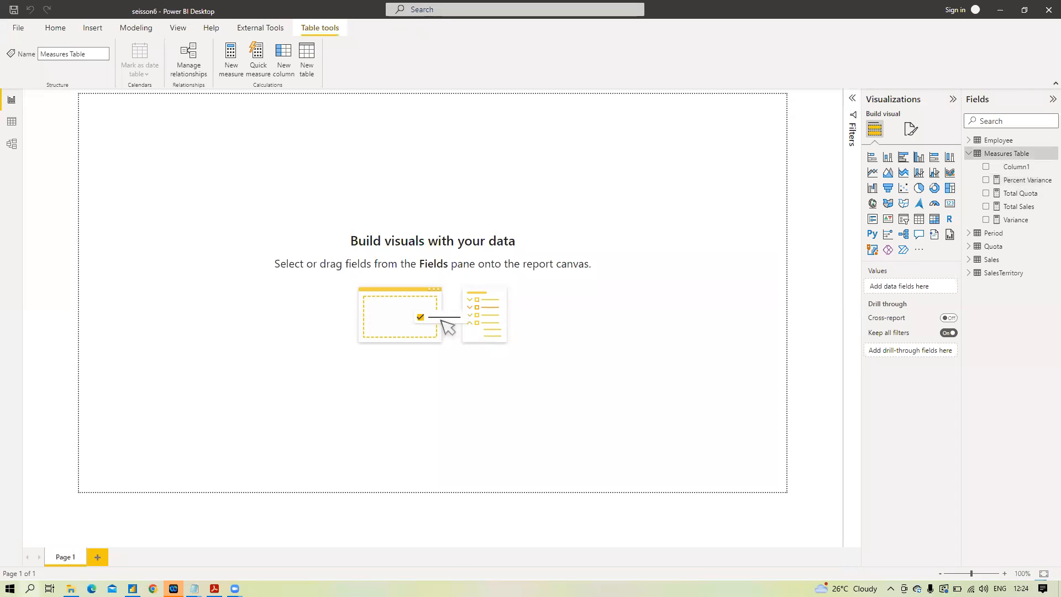
# Step: Launch PowerPoint and create a blank presentation
pyautogui.press('super')
pyautogui.write('power po')
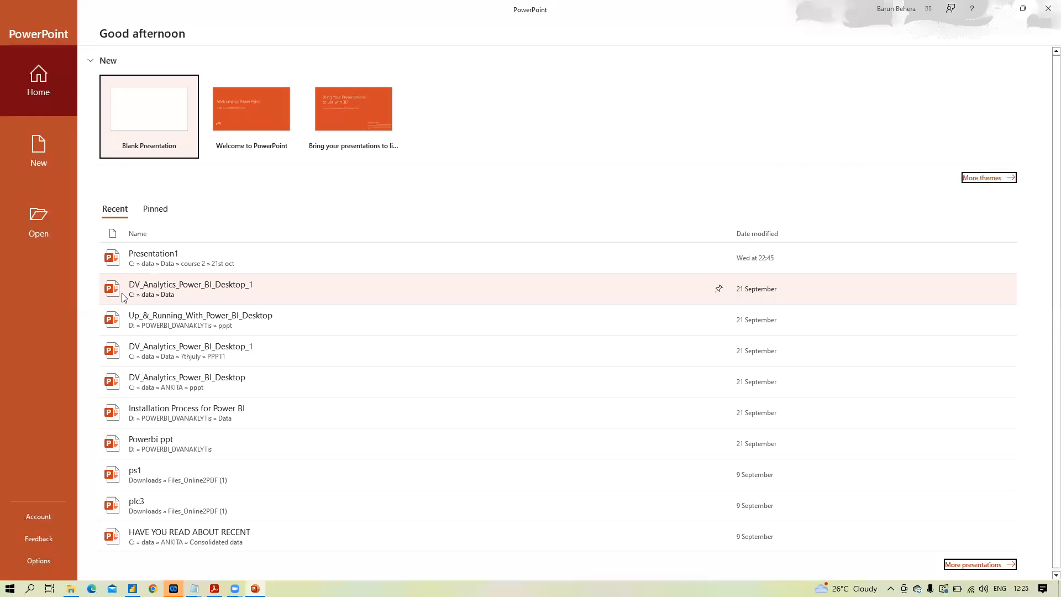
pyautogui.click(140, 124)
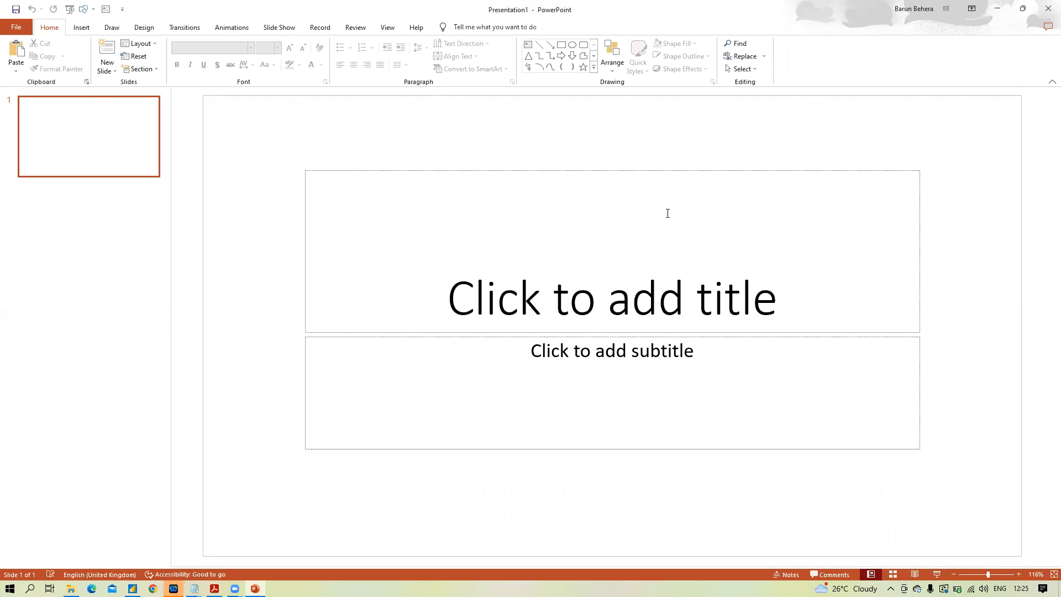
# Step: Switch to Chrome, maximize its window, open Google and search for coloor
pyautogui.click(153, 588)
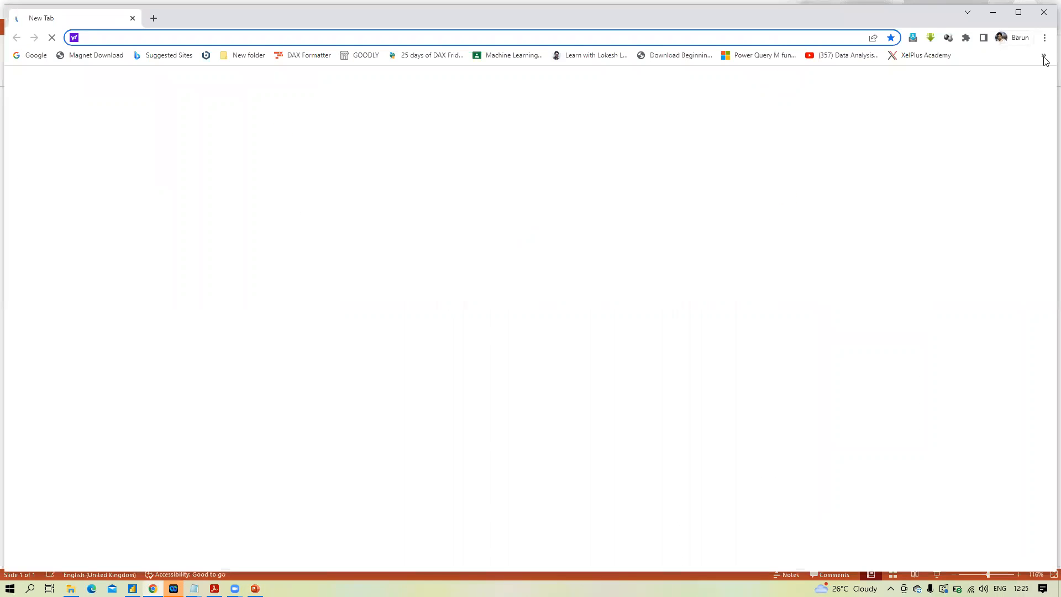
pyautogui.click(1044, 56)
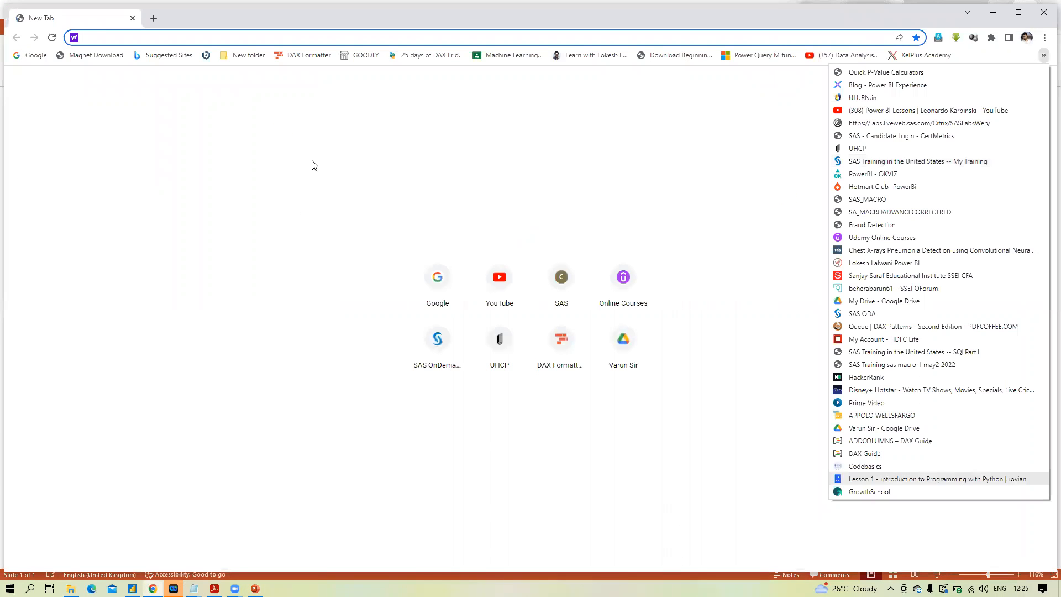
pyautogui.click(1018, 14)
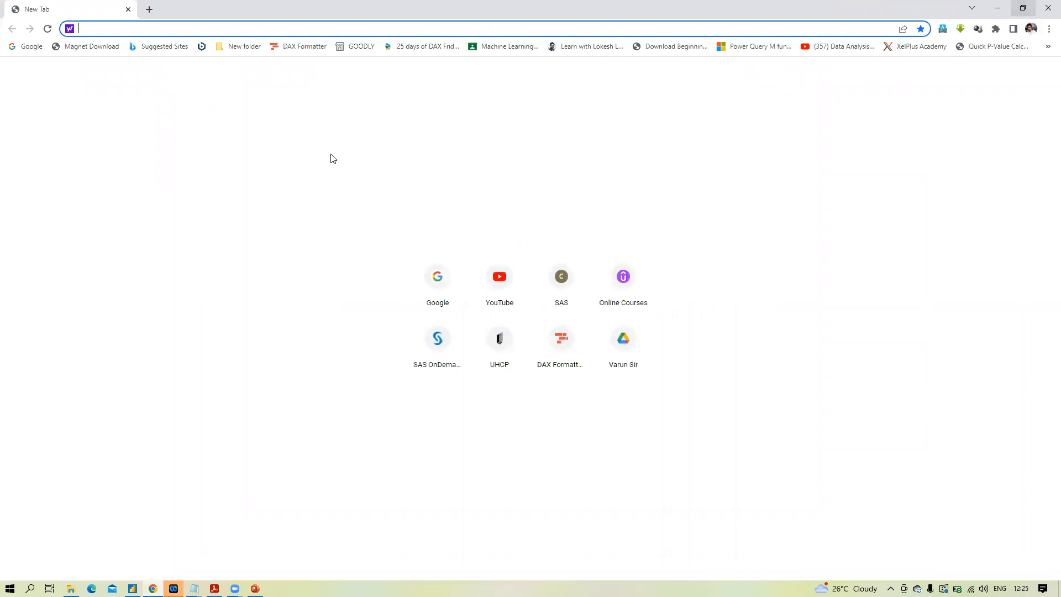
pyautogui.click(424, 286)
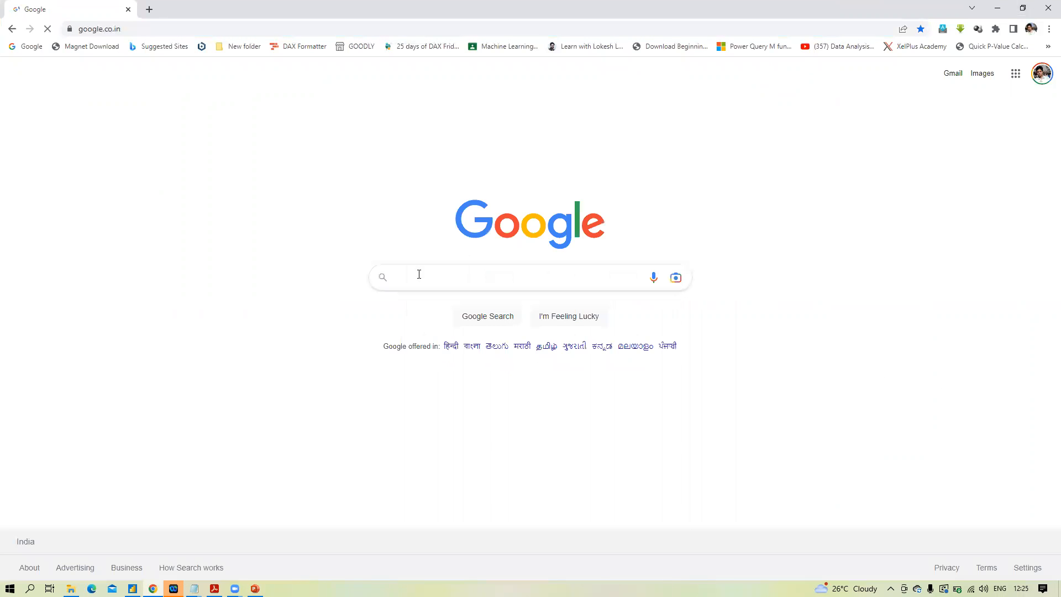
pyautogui.write('coloor')
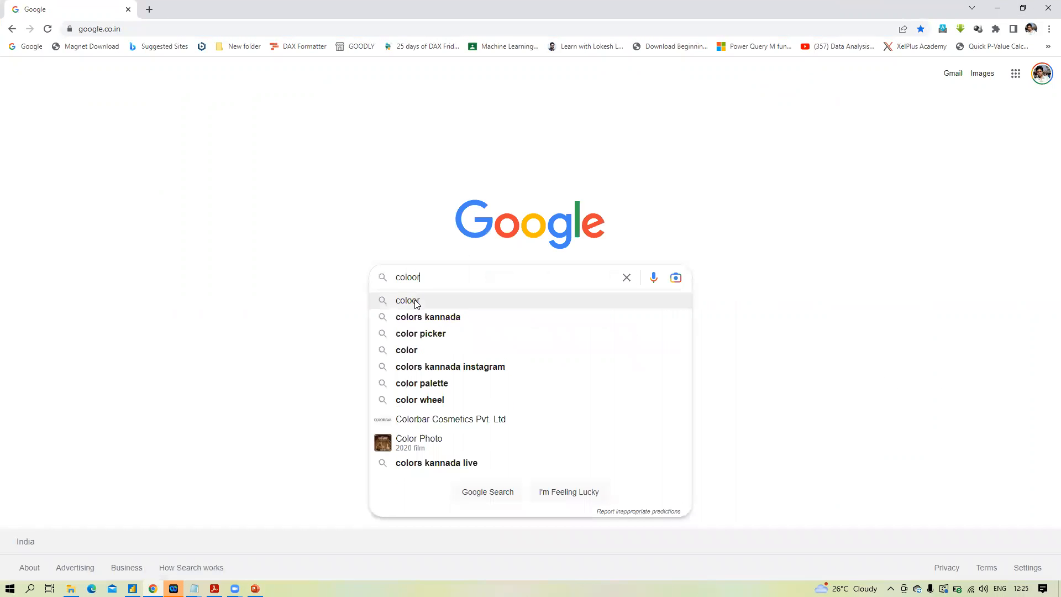
pyautogui.click(417, 302)
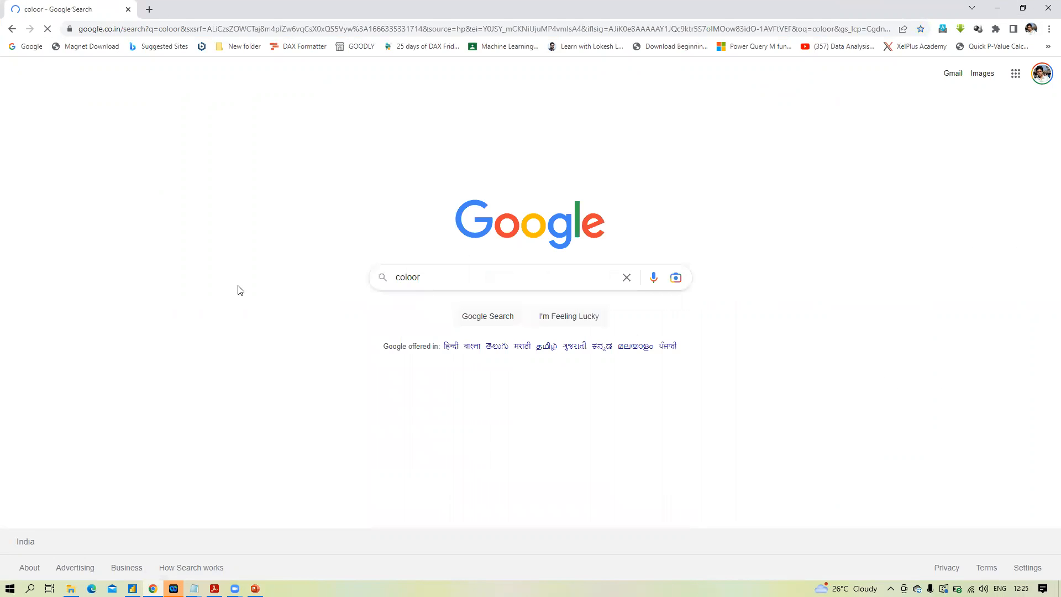
# Step: Look through the results and change the Google search to the suggested query color palette
pyautogui.scroll(-7, 238, 285)
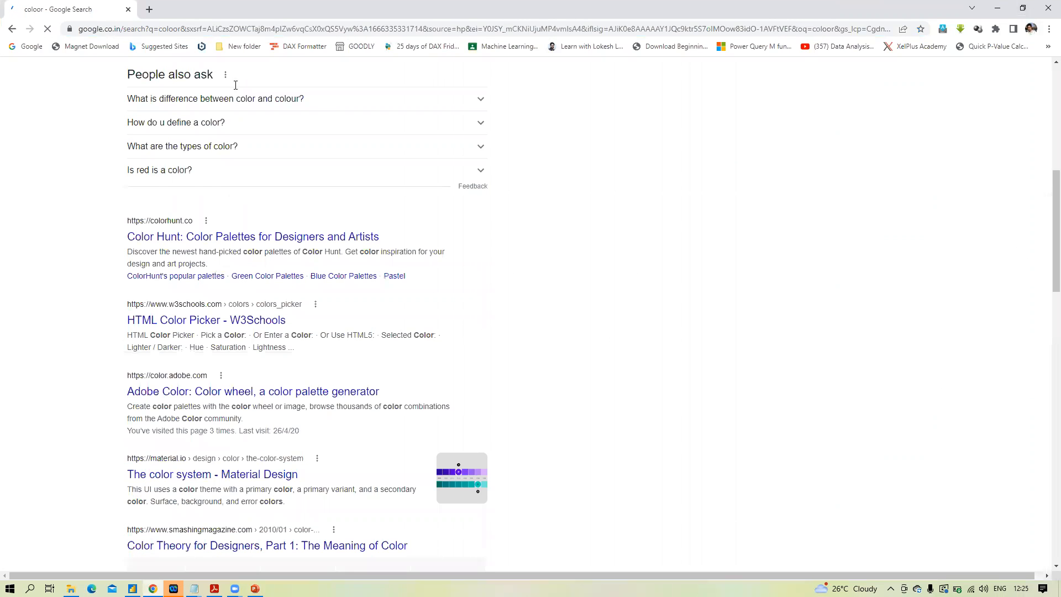
pyautogui.scroll(8, 236, 85)
pyautogui.click(235, 85)
pyautogui.write('palle')
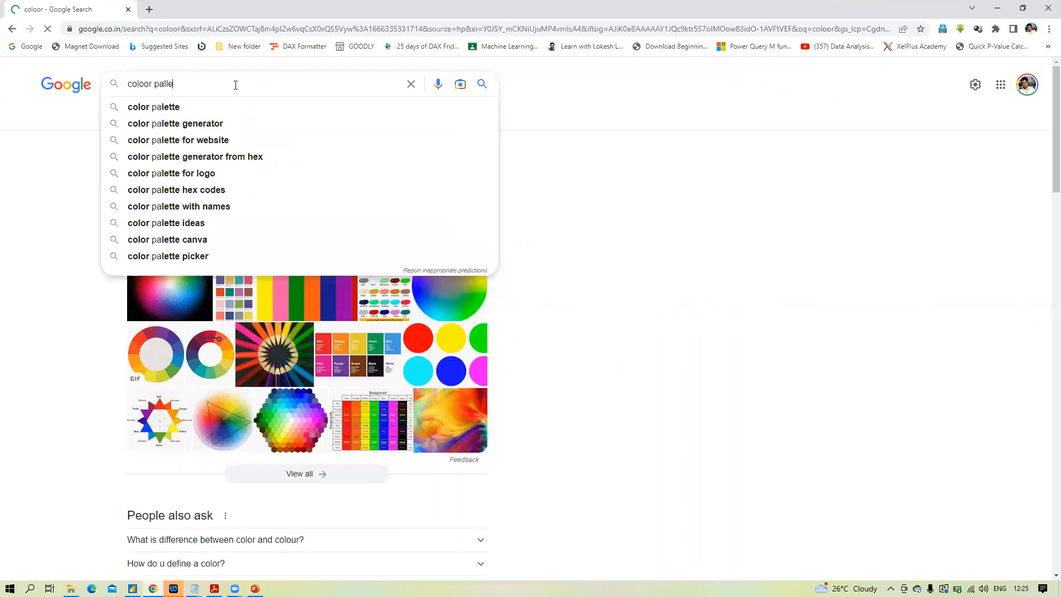
pyautogui.click(196, 111)
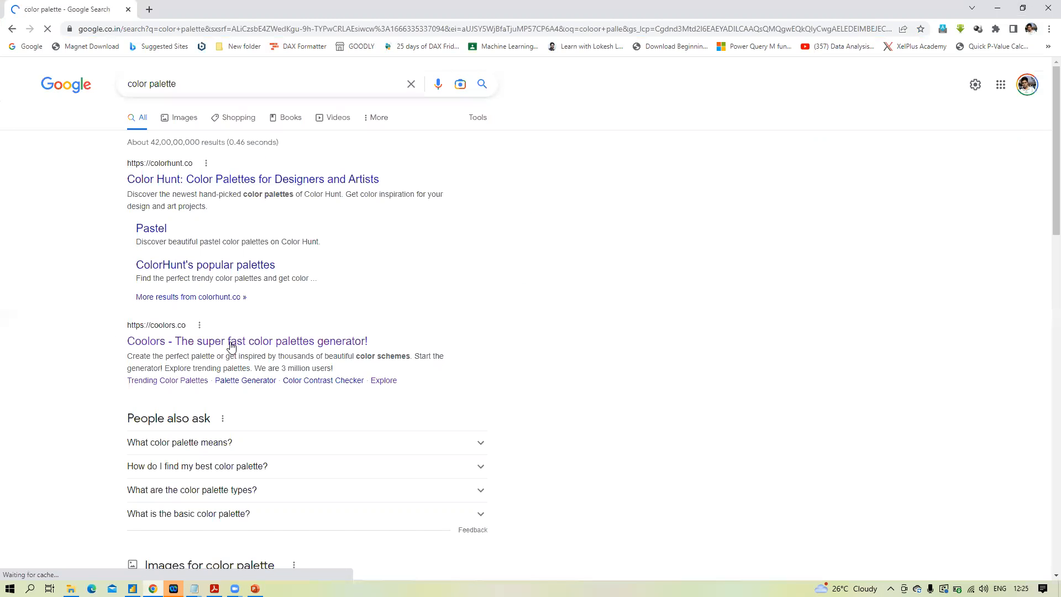
# Step: Open the Coolors palette generator site from the search results and dismiss its greeting pop-up
pyautogui.click(231, 344)
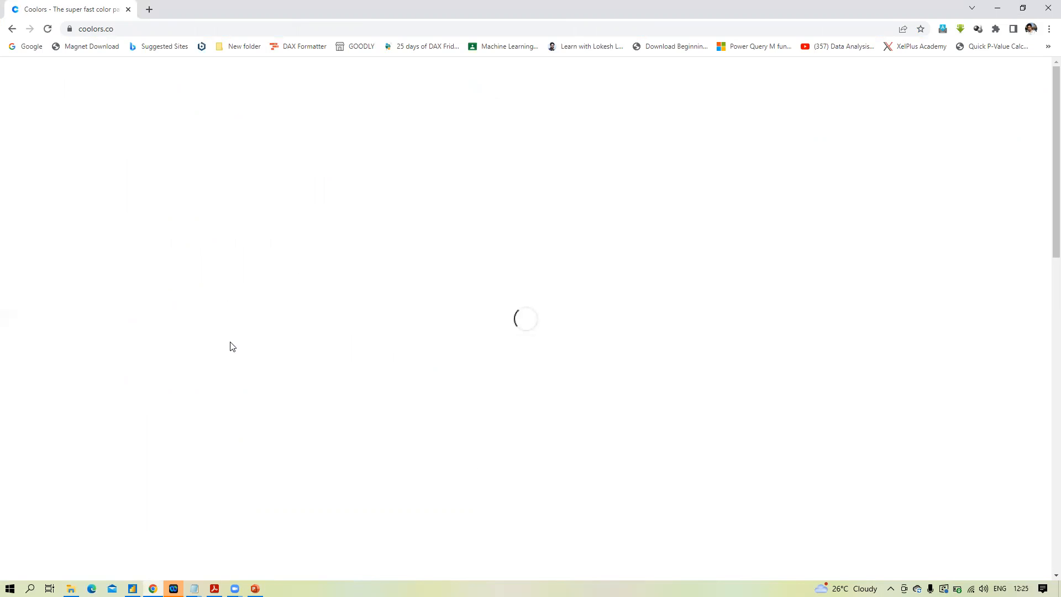
pyautogui.click(692, 225)
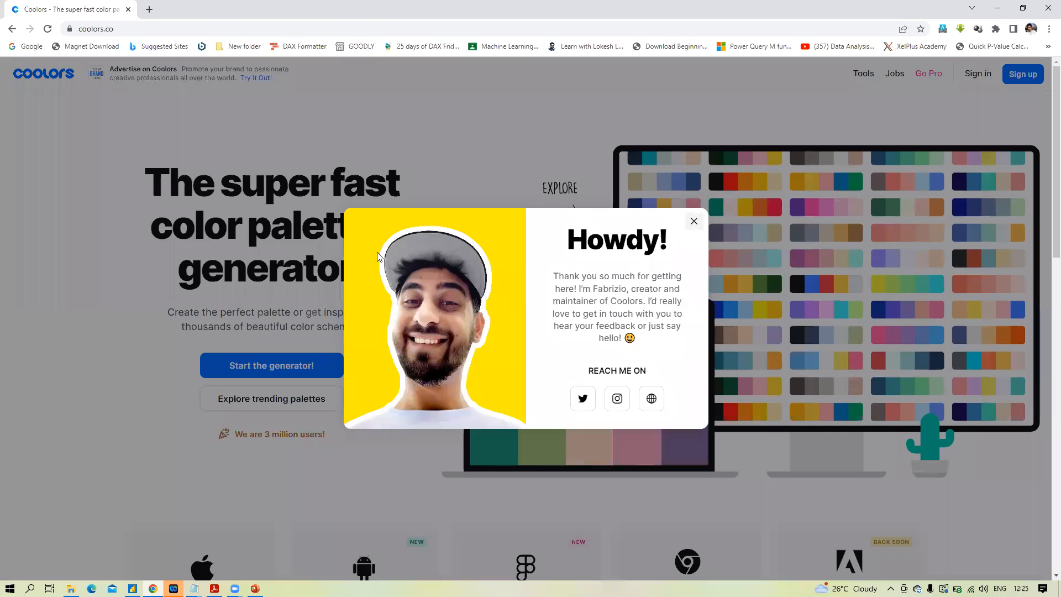
pyautogui.scroll(-5, 380, 275)
pyautogui.scroll(5, 442, 248)
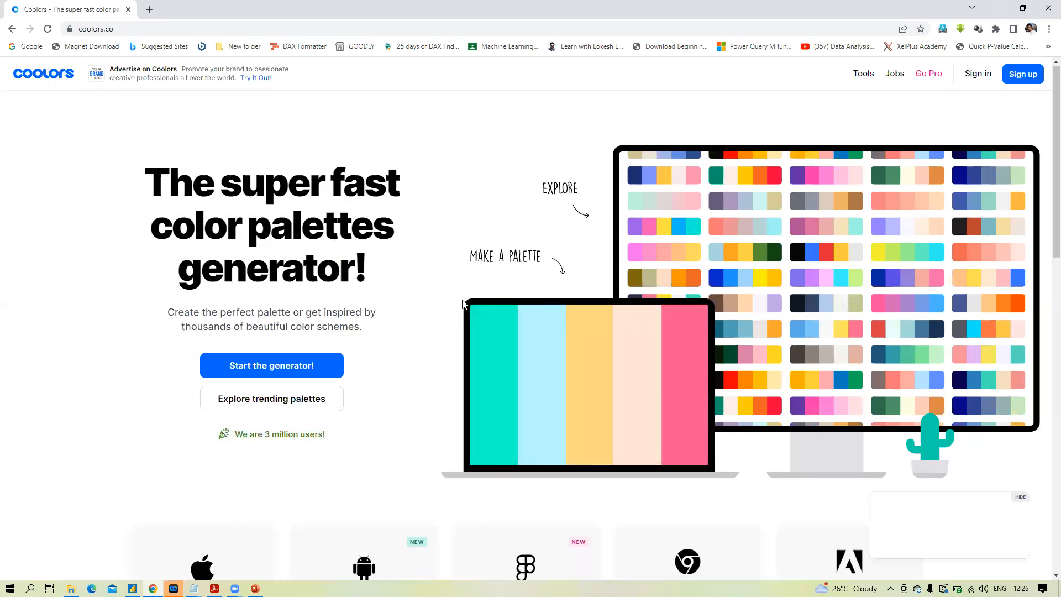
pyautogui.click(269, 372)
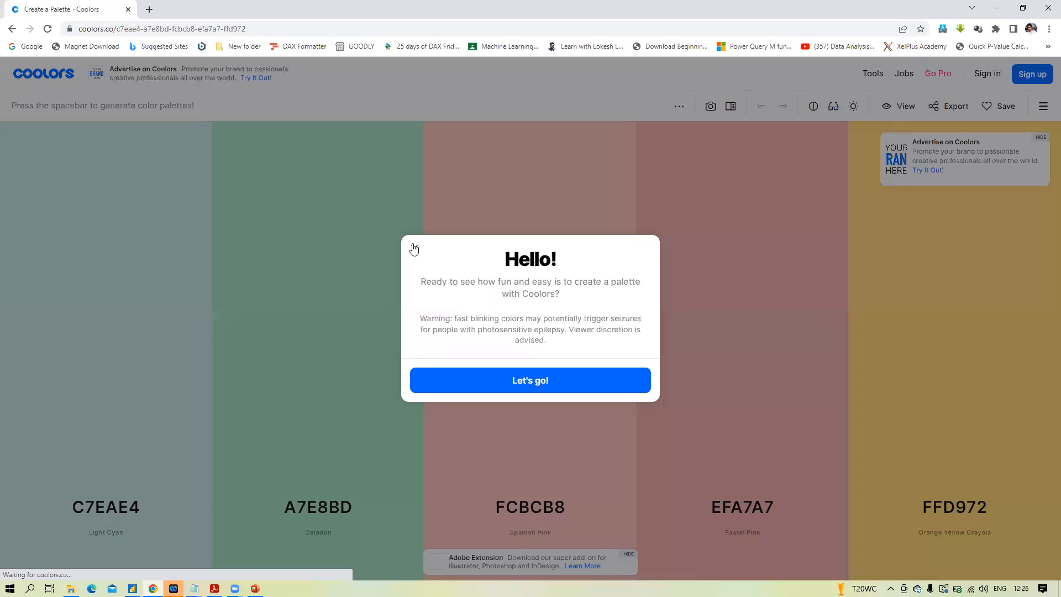
pyautogui.click(415, 248)
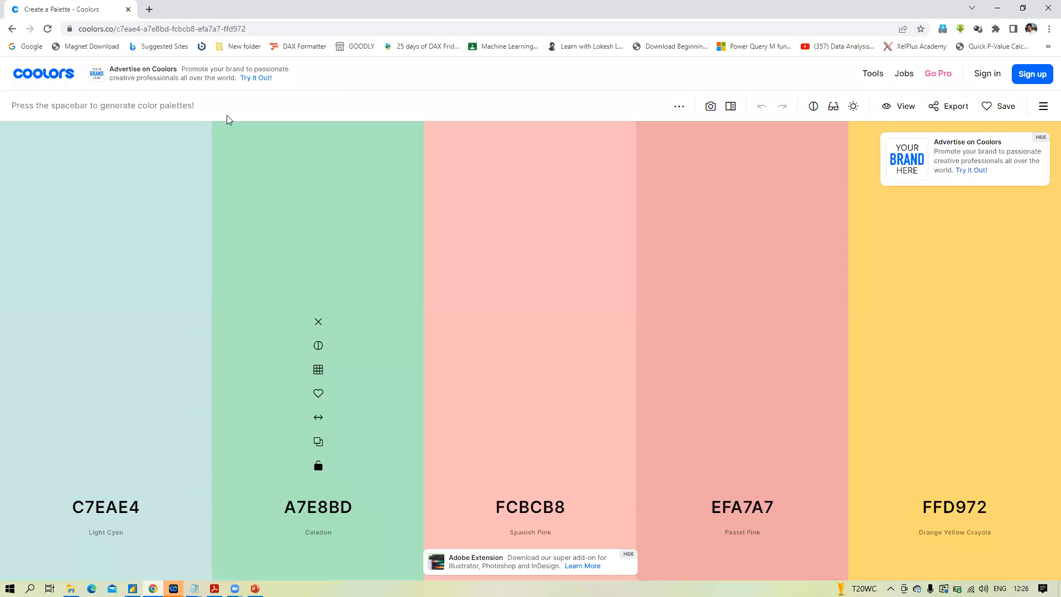
pyautogui.click(13, 29)
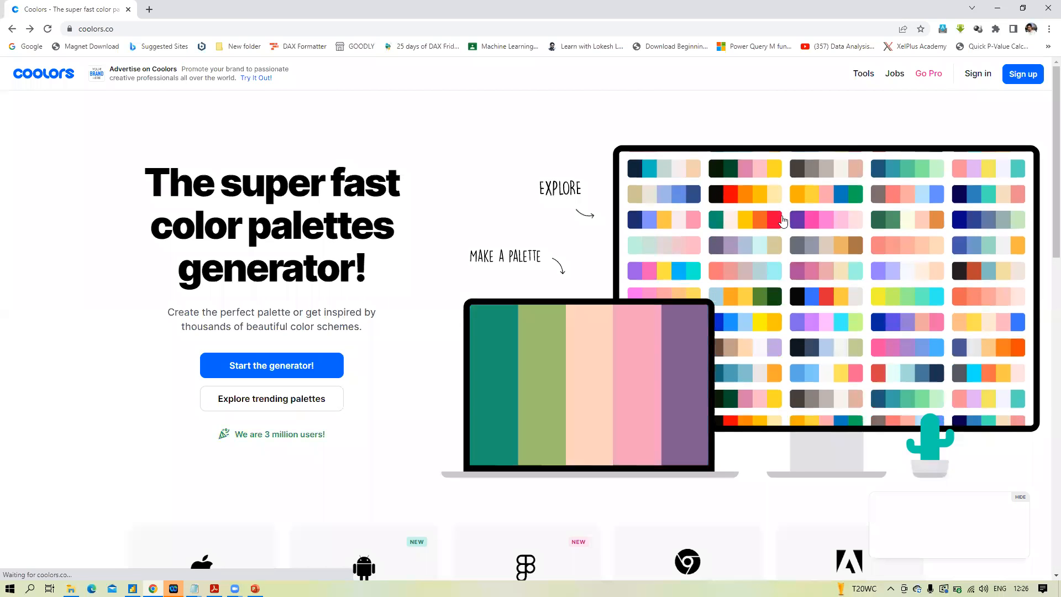
# Step: Open the trending color palettes from the Coolors home page and browse them for a suitable color scheme
pyautogui.click(783, 220)
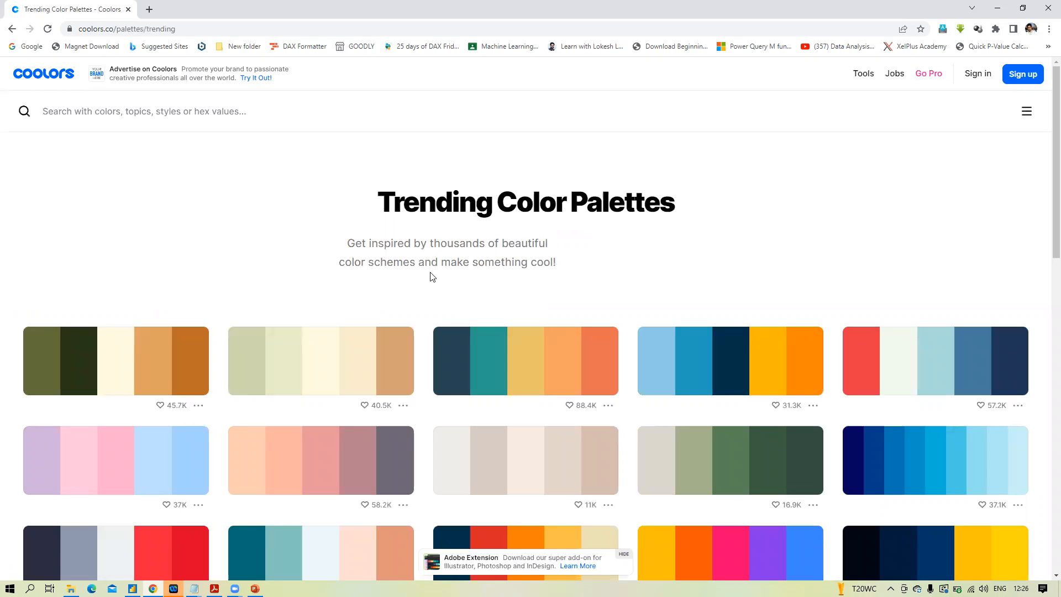
pyautogui.scroll(-5, 433, 276)
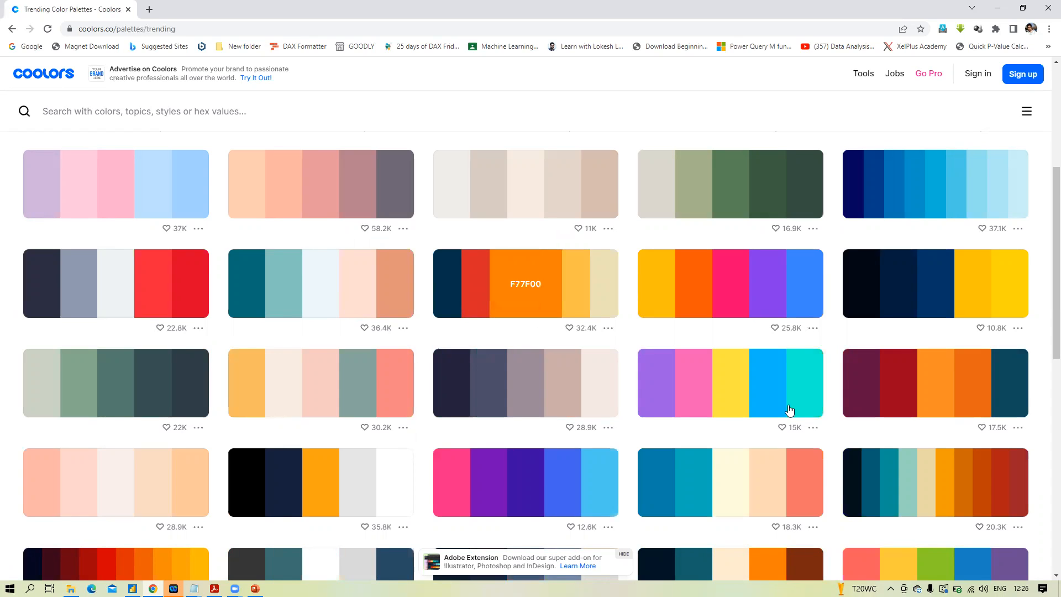
pyautogui.scroll(-1, 680, 408)
pyautogui.scroll(-1, 914, 396)
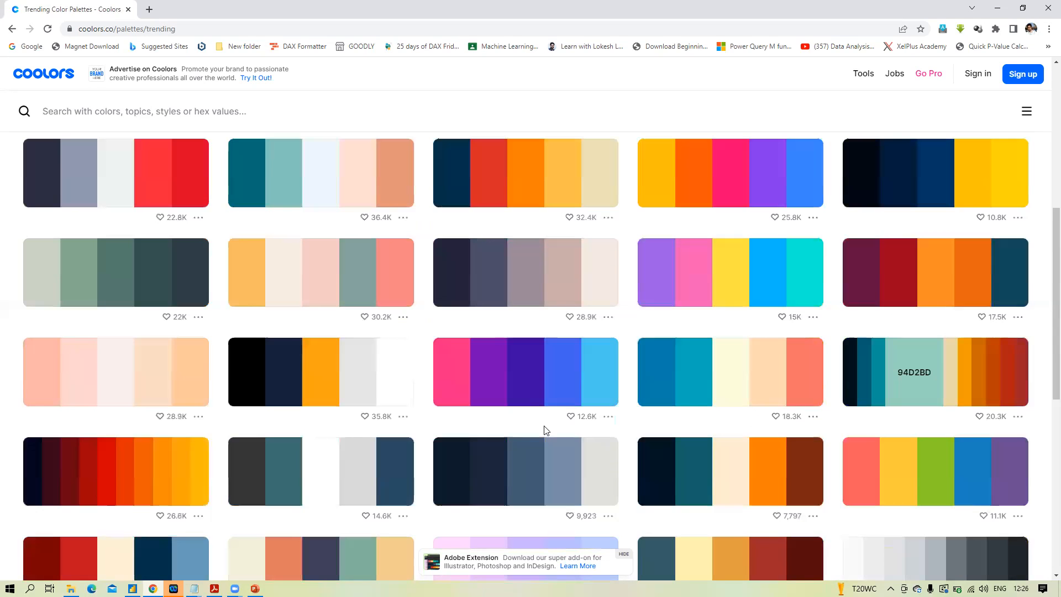
pyautogui.scroll(-2, 473, 433)
pyautogui.scroll(-2, 474, 433)
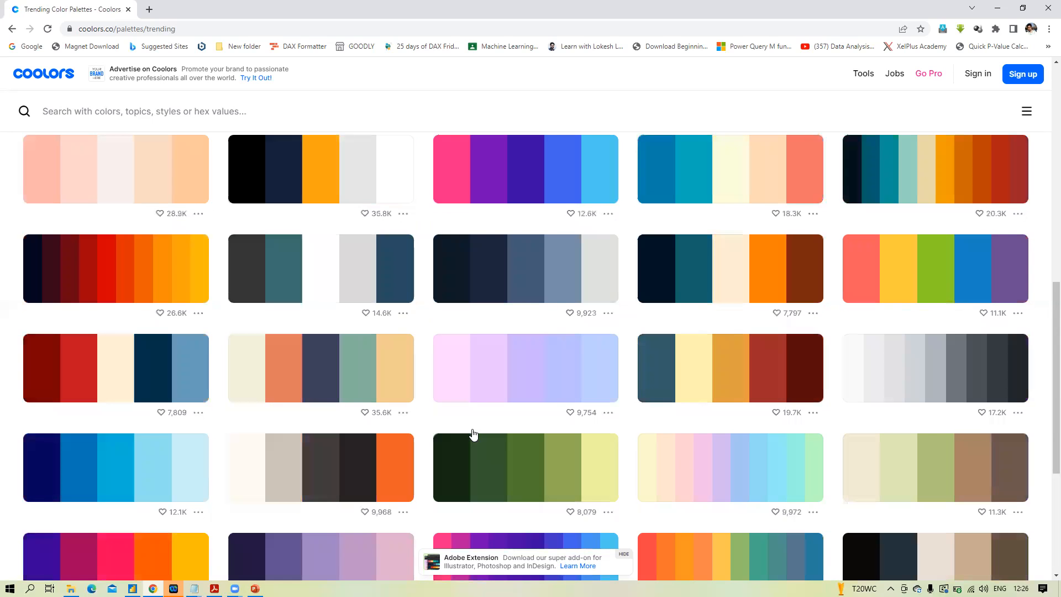
pyautogui.scroll(-7, 474, 434)
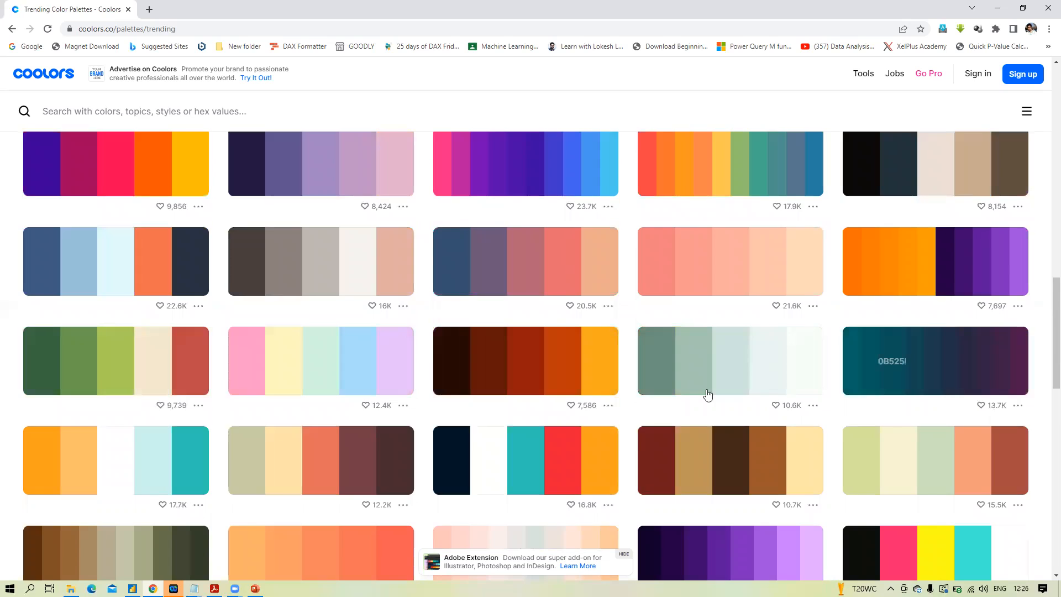
pyautogui.scroll(-3, 536, 303)
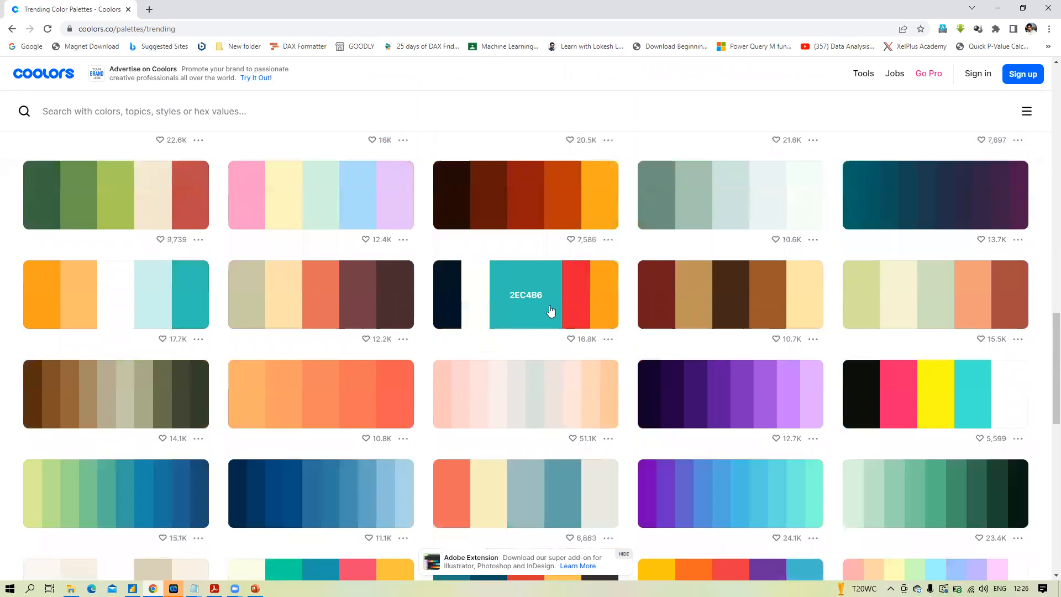
pyautogui.scroll(-6, 503, 346)
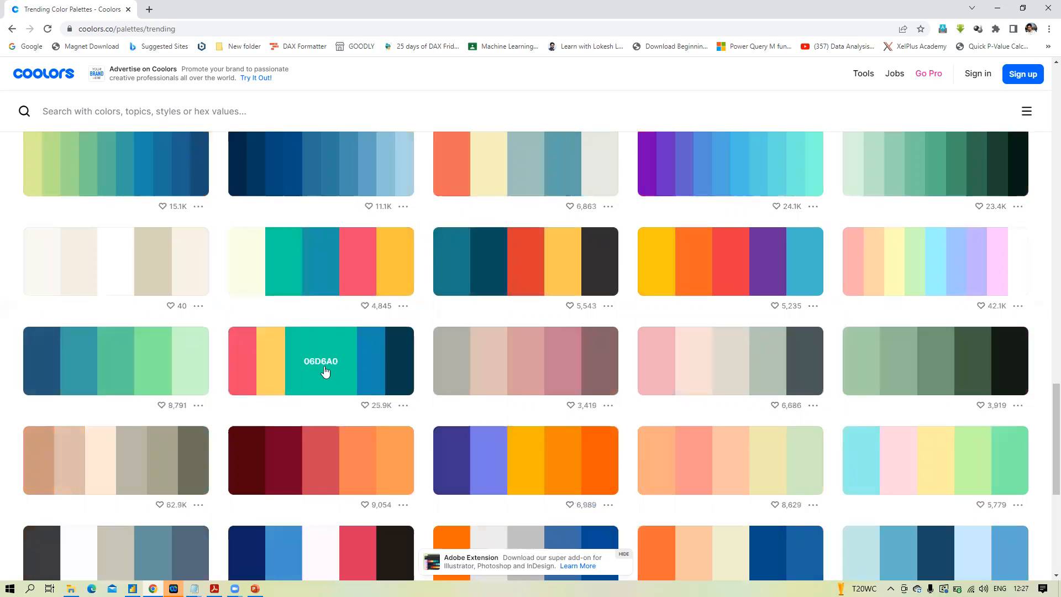
pyautogui.scroll(-4, 350, 478)
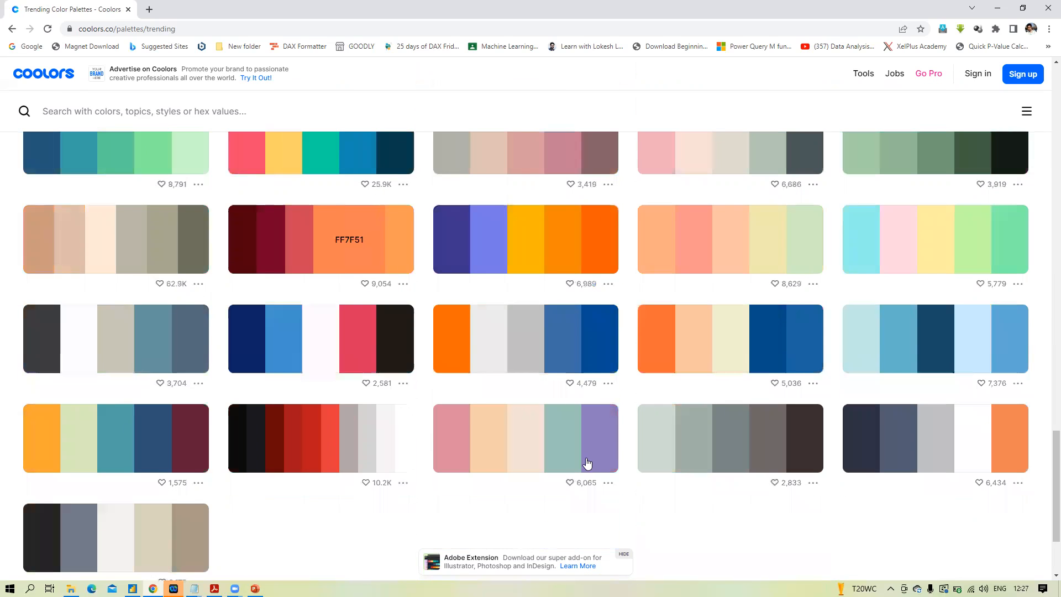
pyautogui.scroll(-8, 585, 462)
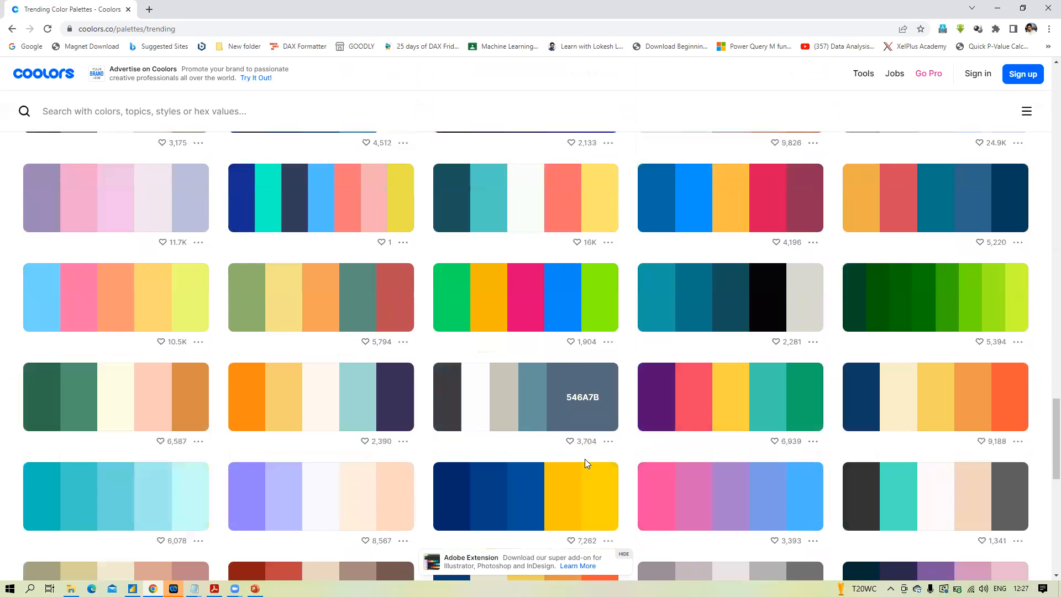
pyautogui.scroll(6, 522, 459)
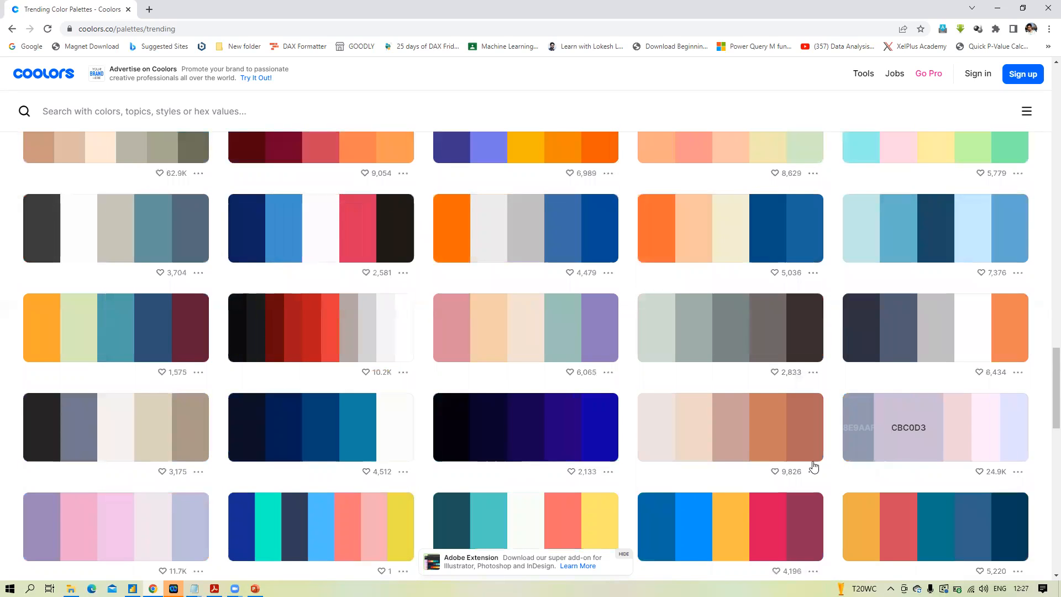
pyautogui.scroll(-2, 808, 479)
pyautogui.scroll(-3, 803, 486)
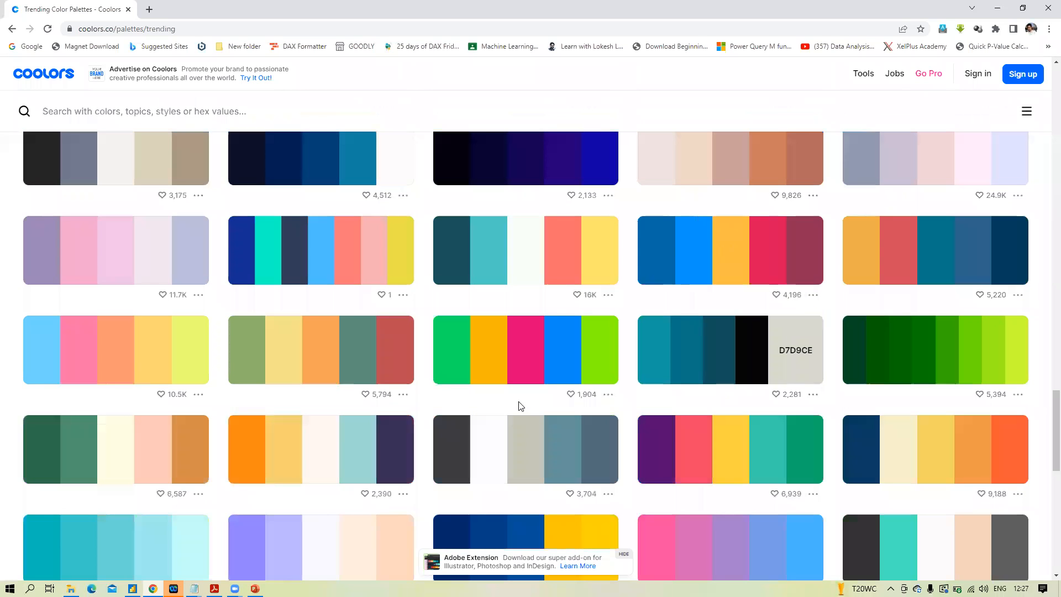
pyautogui.scroll(1, 316, 448)
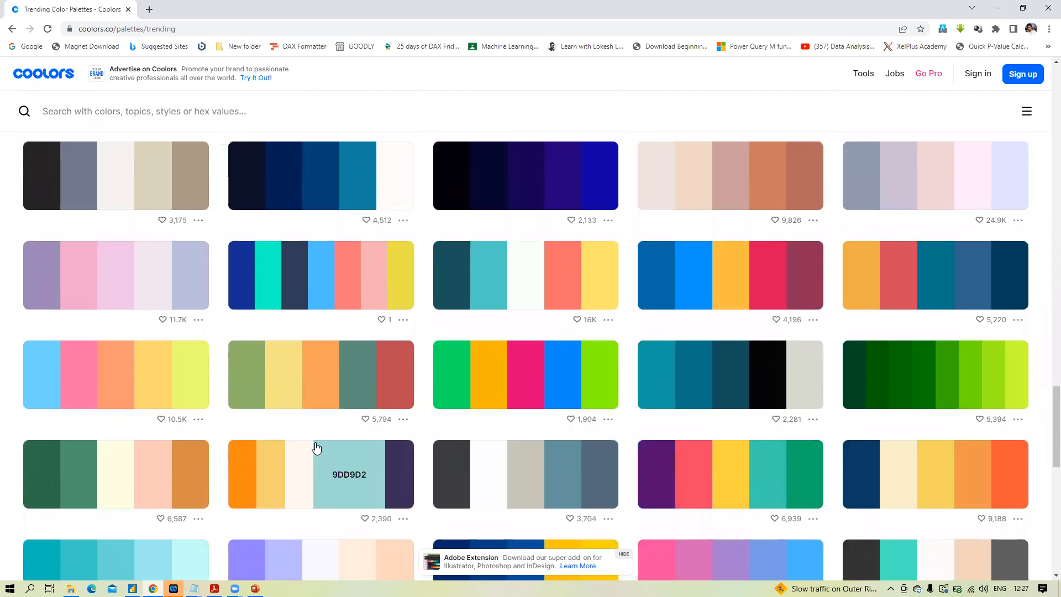
pyautogui.scroll(15, 317, 448)
pyautogui.scroll(15, 315, 447)
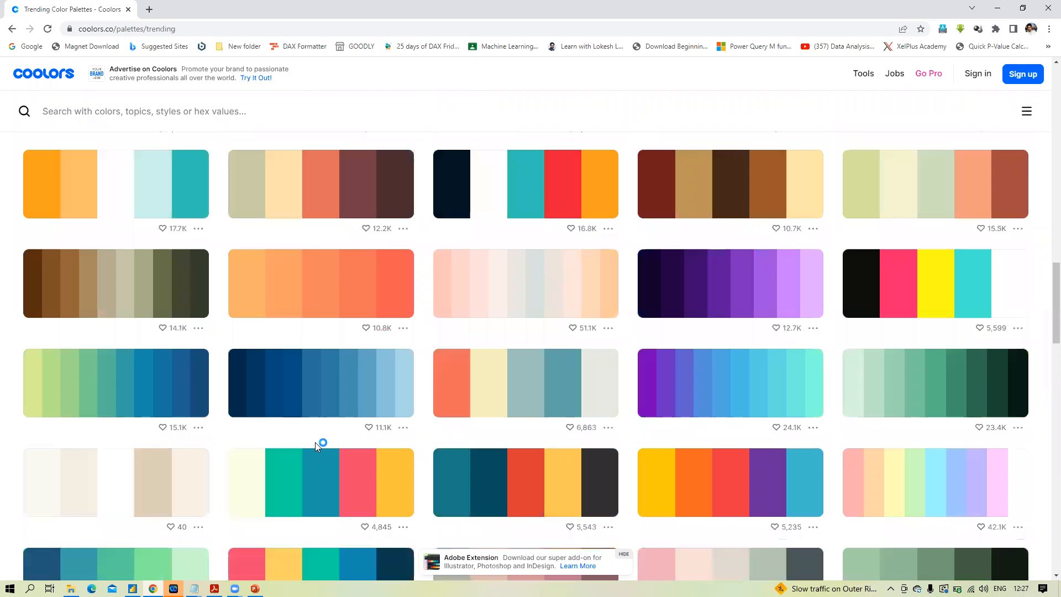
pyautogui.scroll(4, 105, 420)
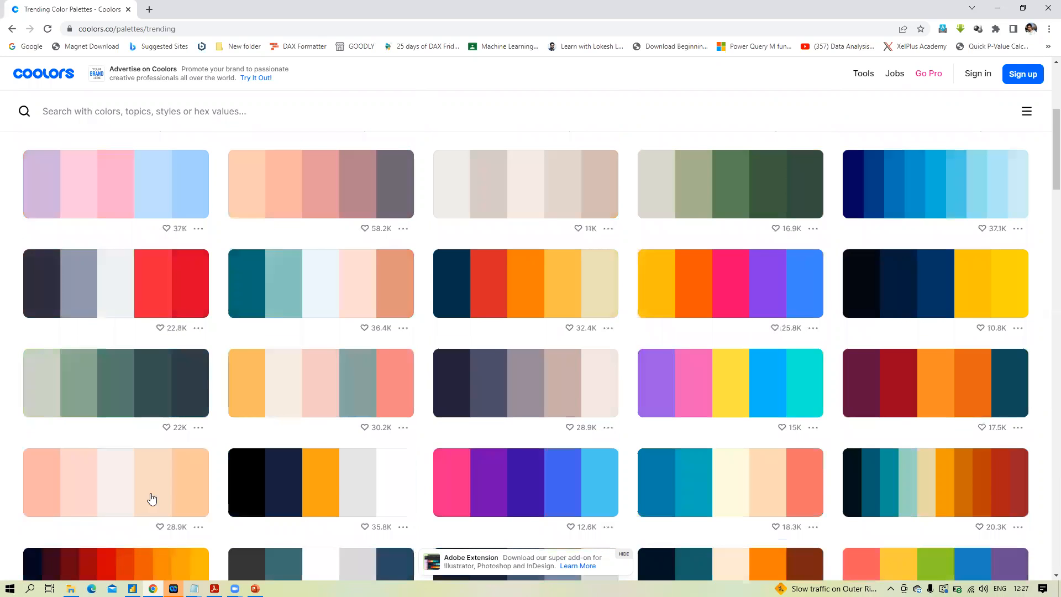
pyautogui.scroll(-2, 149, 492)
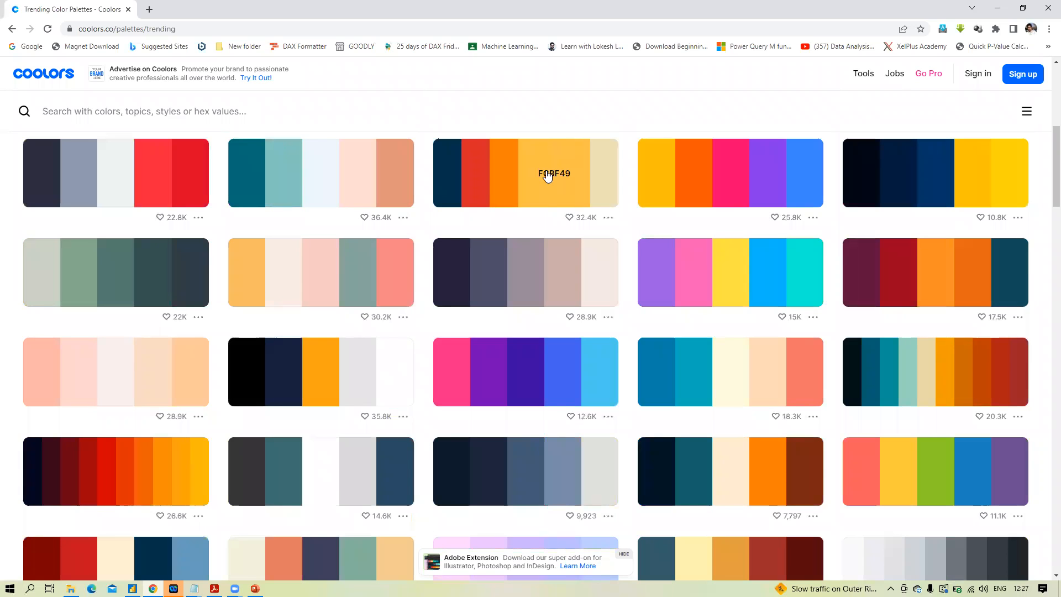
# Step: Open the 003049, D62828, F77F00, FCBF49, EAE2B7 palette on its own page and examine its colors, code formats and similar palettes
pyautogui.click(548, 176)
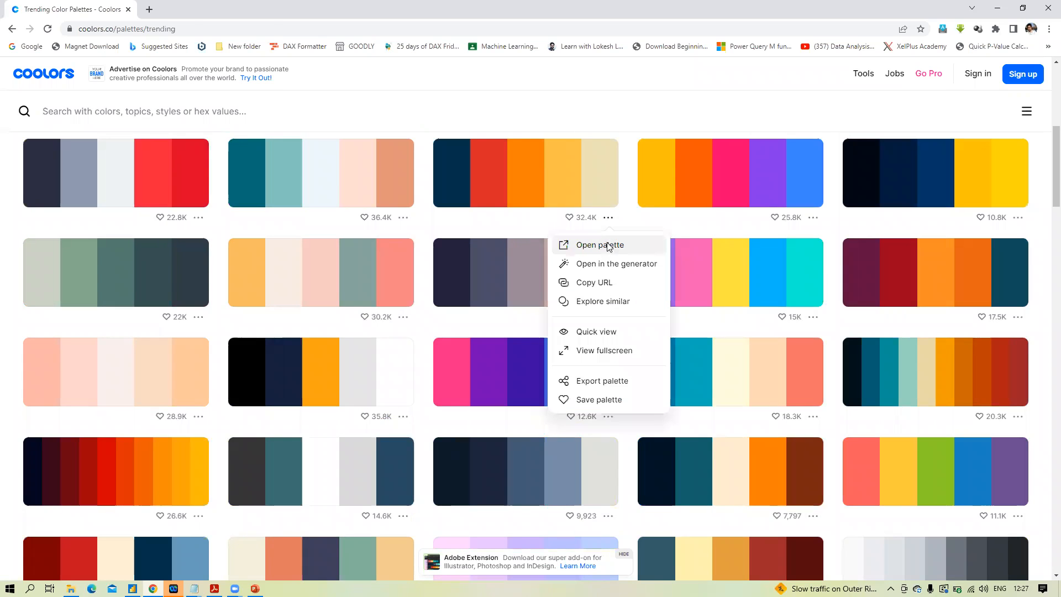
pyautogui.click(609, 245)
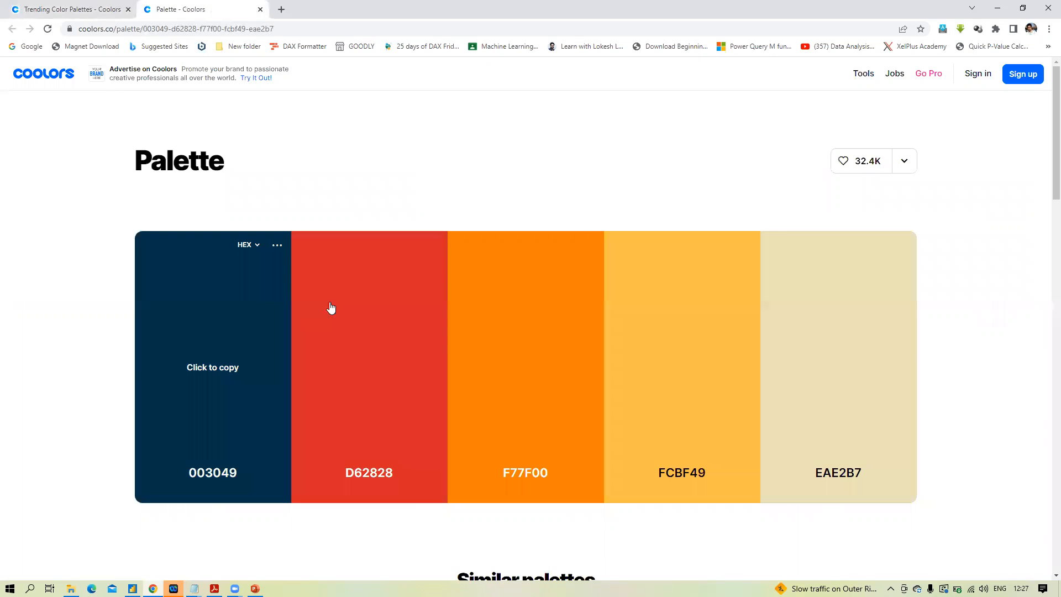
pyautogui.scroll(-5, 376, 369)
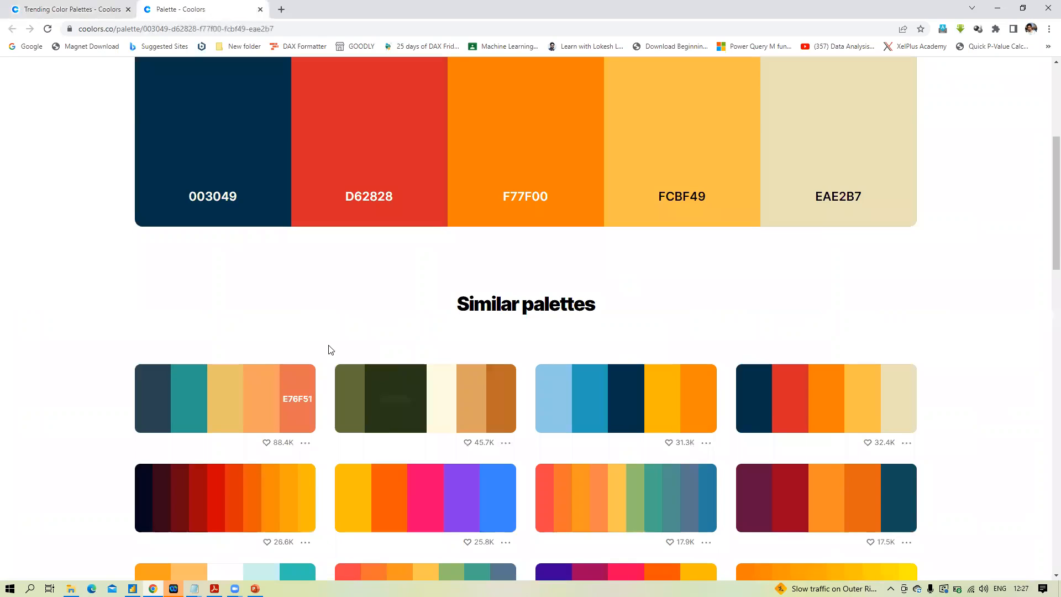
pyautogui.scroll(3, 332, 348)
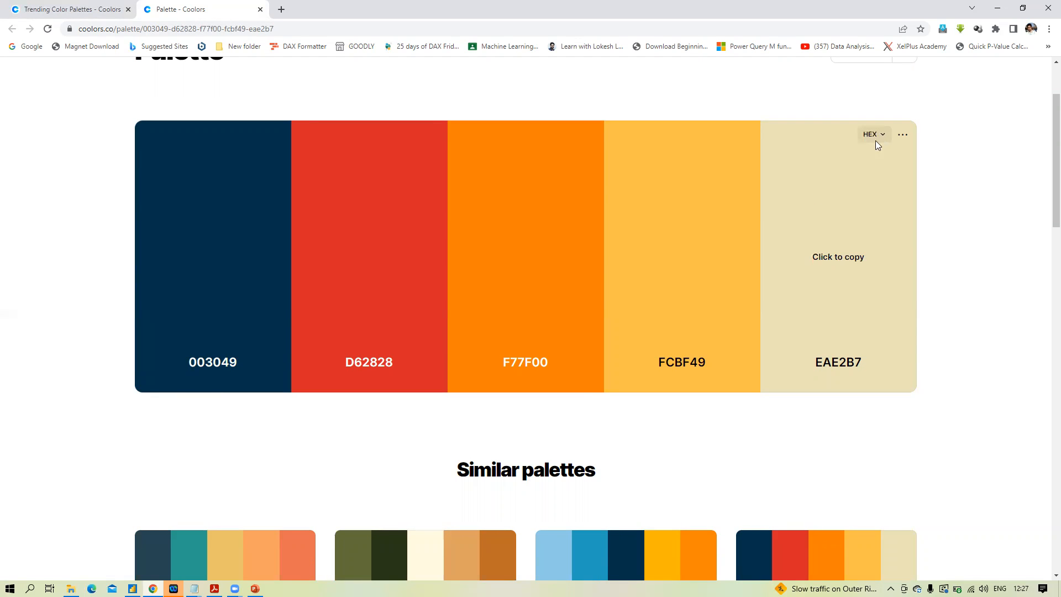
pyautogui.click(877, 139)
pyautogui.scroll(-3, 321, 447)
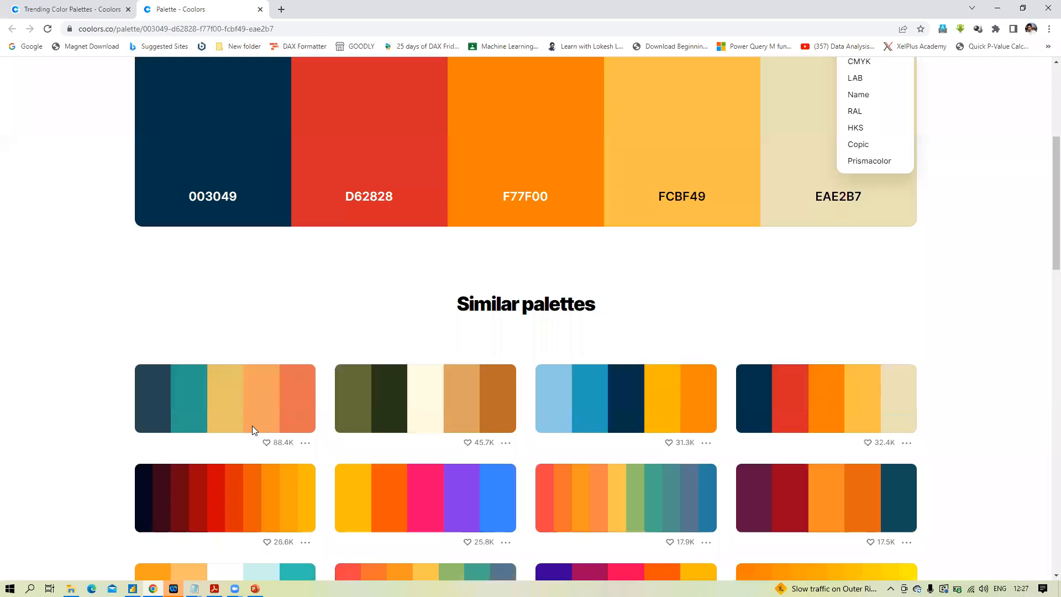
# Step: Close the color format list and view the EAE2B7 color's details in Quick view, then dismiss them
pyautogui.scroll(3, 621, 394)
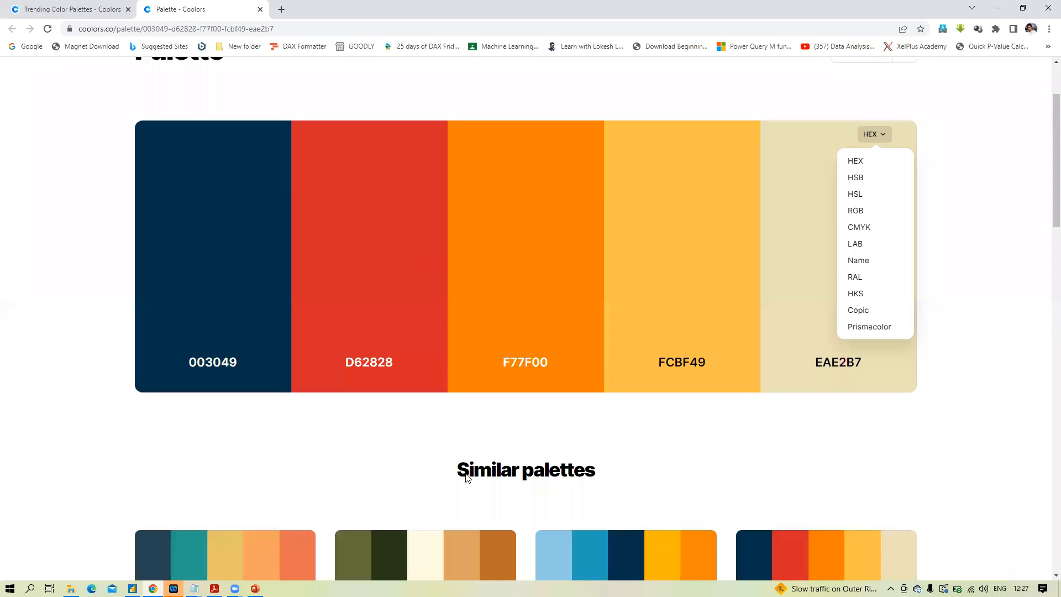
pyautogui.click(460, 436)
pyautogui.scroll(2, 715, 358)
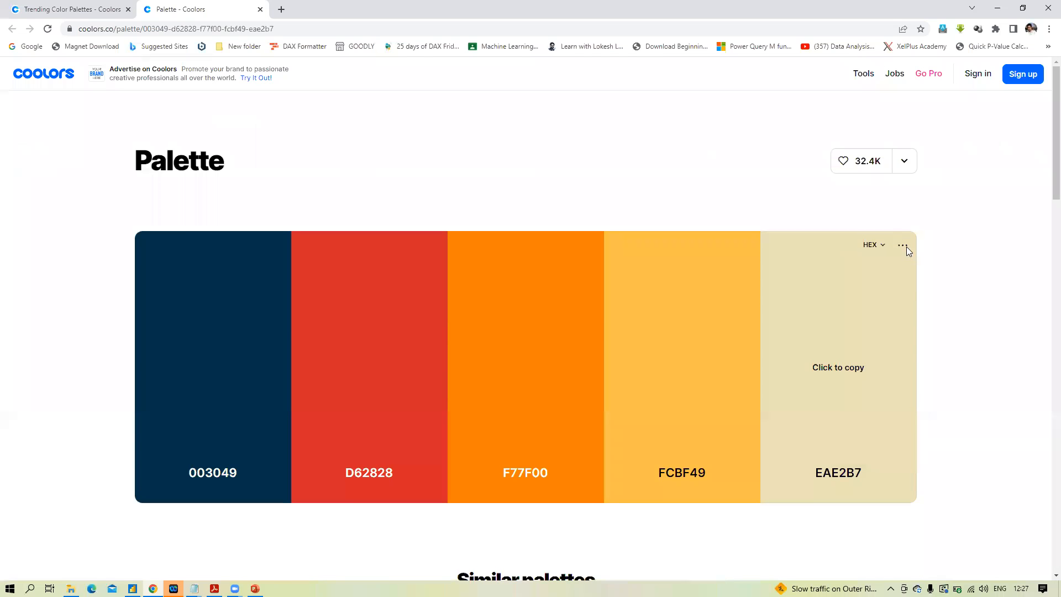
pyautogui.click(904, 245)
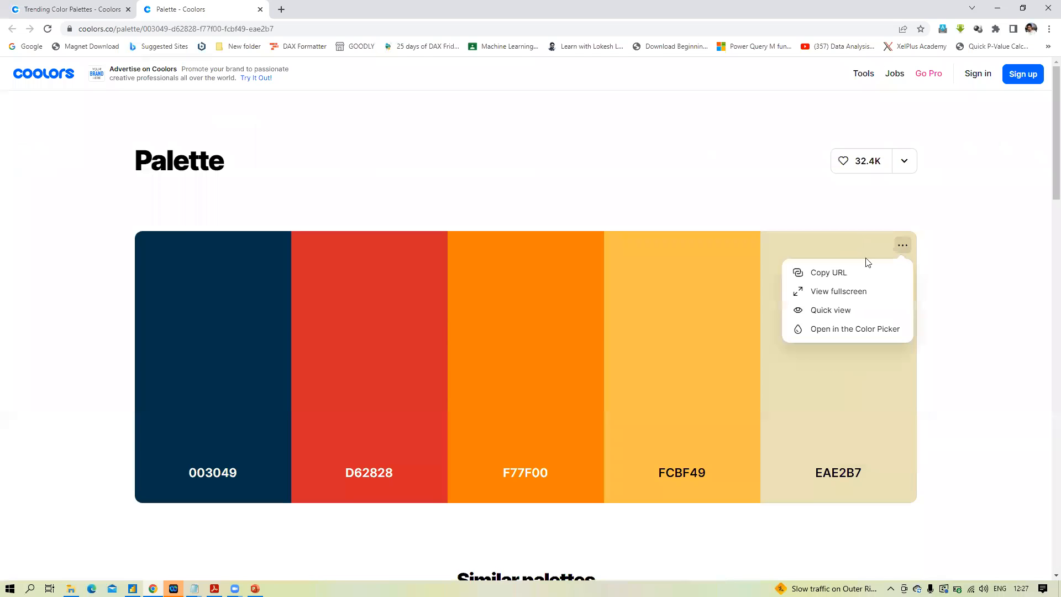
pyautogui.click(837, 310)
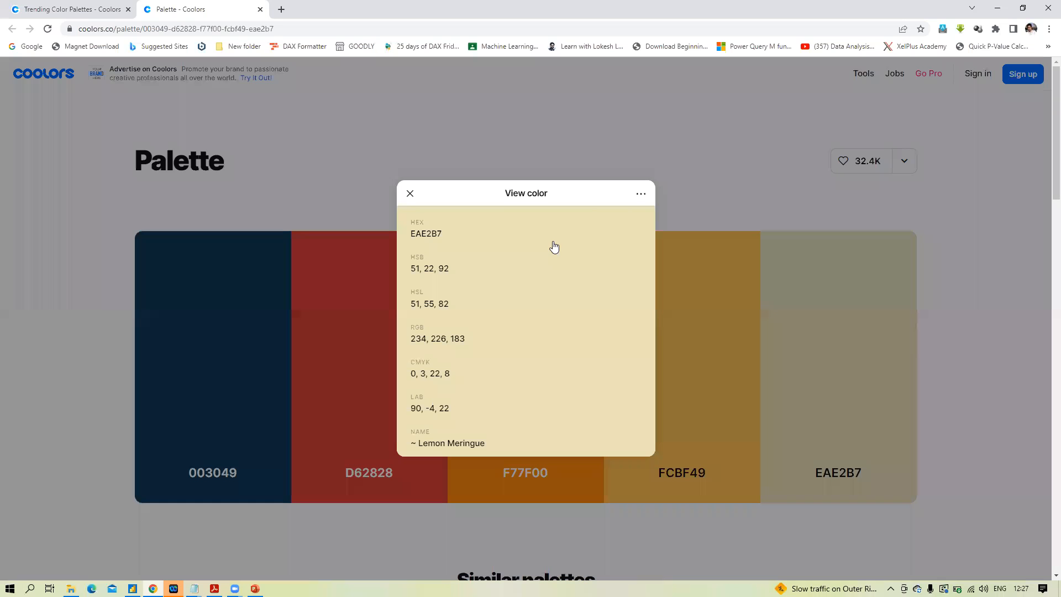
pyautogui.click(410, 194)
# Step: Export the palette as code and copy the line of five hex codes that have the # prefix
pyautogui.click(904, 161)
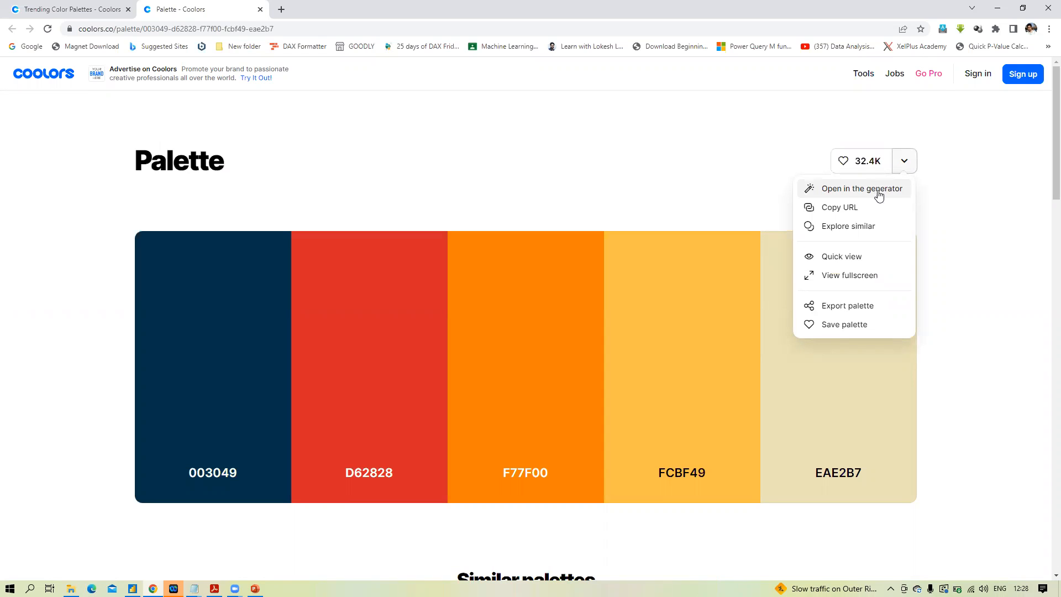
pyautogui.click(849, 310)
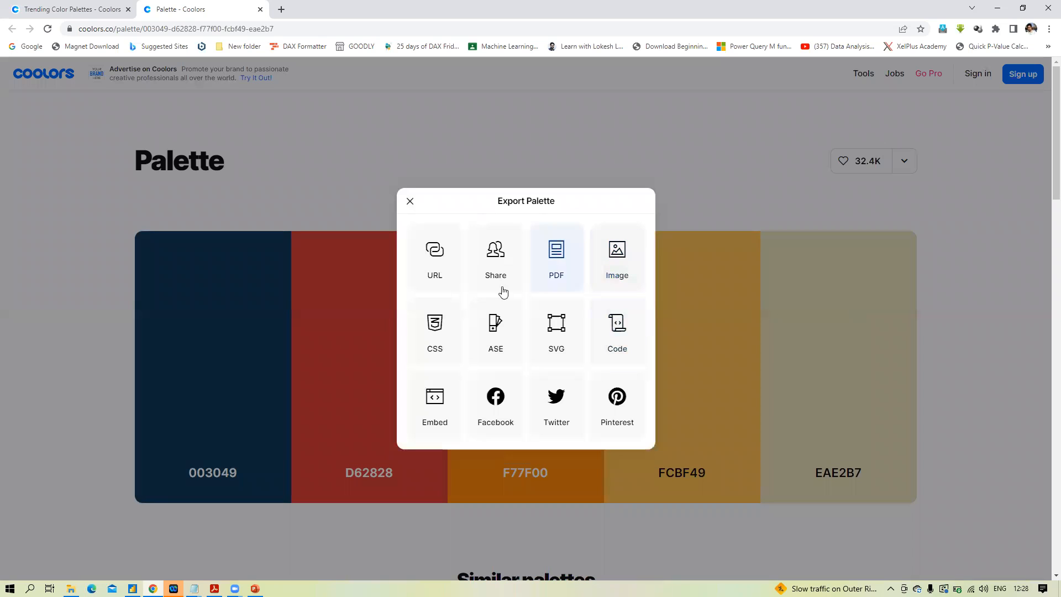
pyautogui.click(616, 342)
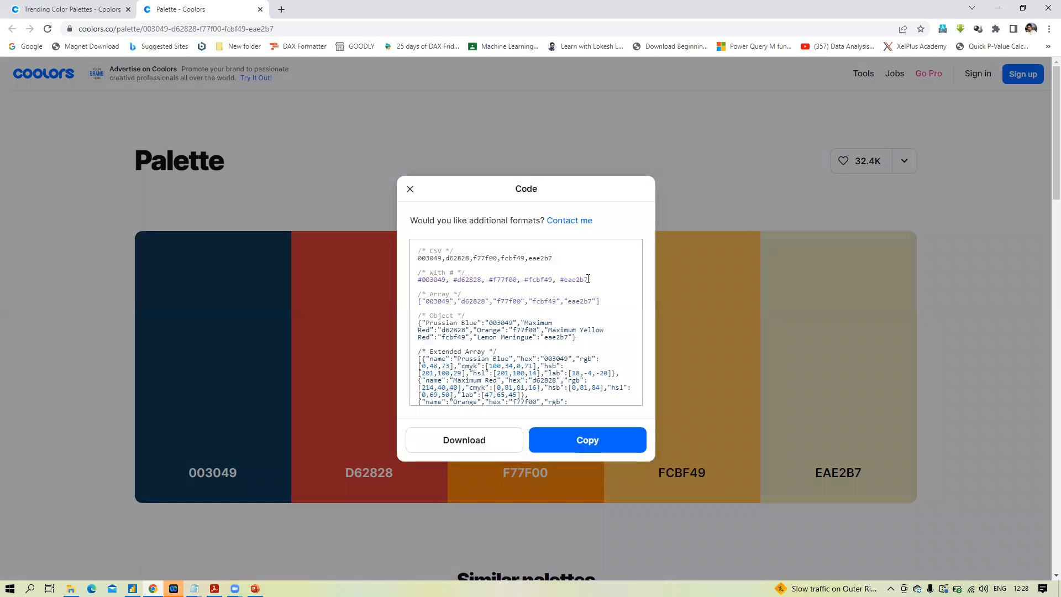
pyautogui.moveTo(585, 279); pyautogui.dragTo(414, 284)
pyautogui.hotkey('ctrl', 'c')
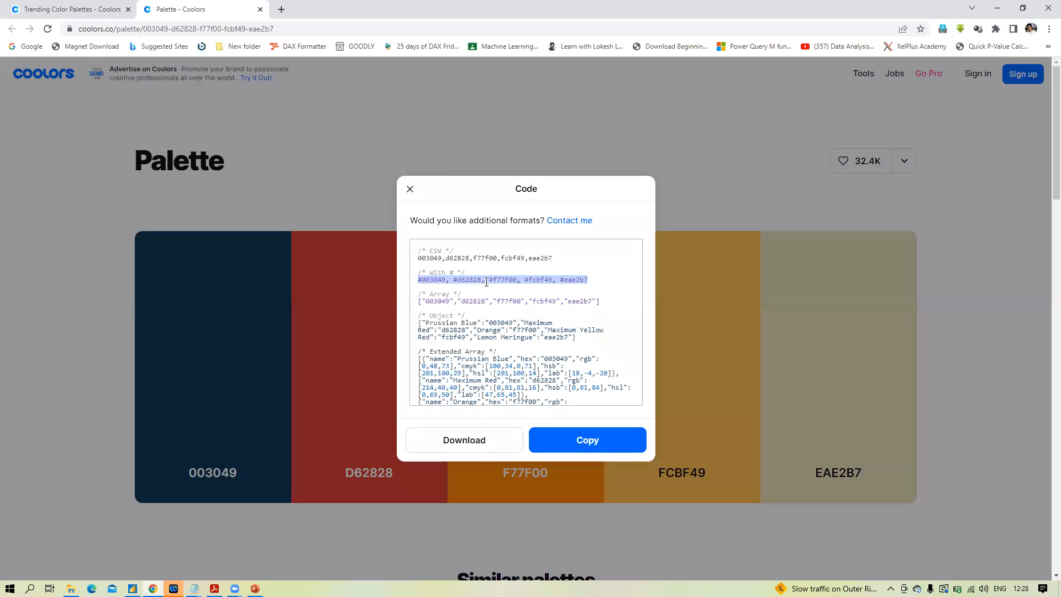
# Step: Paste the hex codes below the formula in the order date Notepad file, leaving blank lines between, and minimize Notepad
pyautogui.click(194, 588)
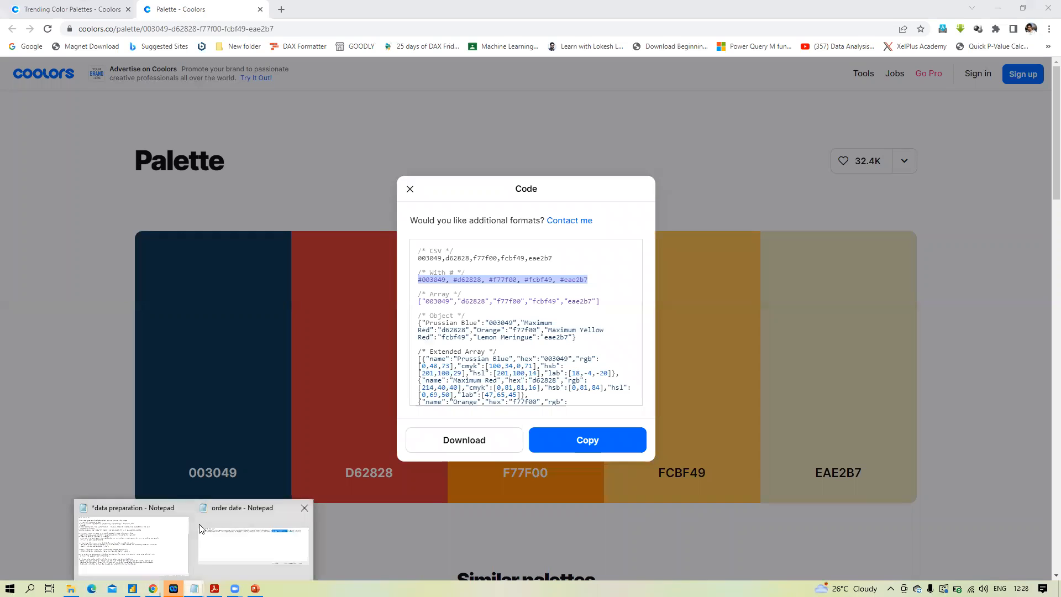
pyautogui.click(253, 541)
pyautogui.click(854, 269)
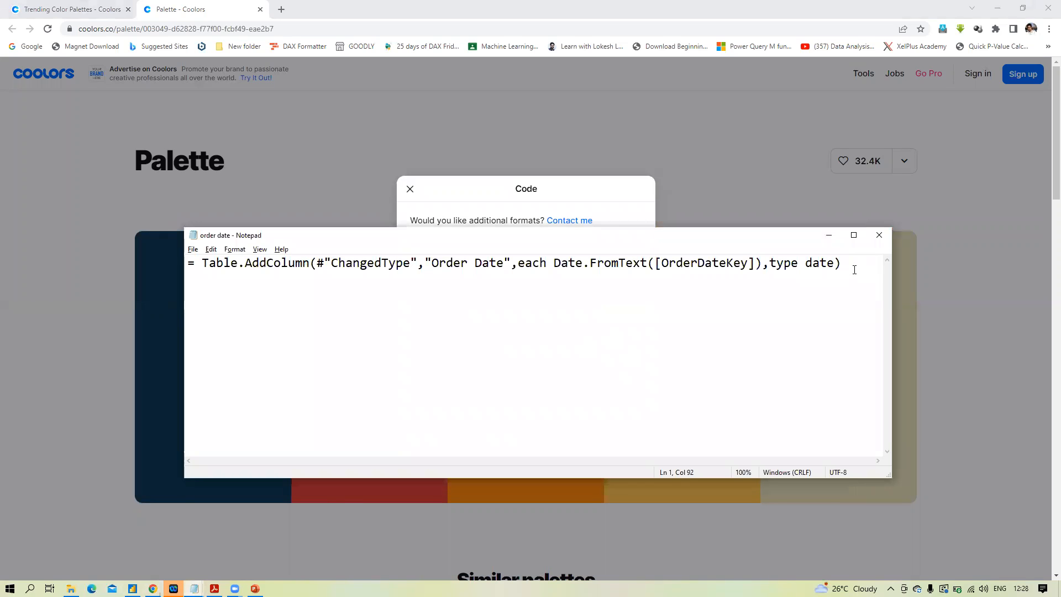
pyautogui.press('Return')
pyautogui.press('Return')
pyautogui.press('Return')
pyautogui.hotkey('ctrl', 'v')
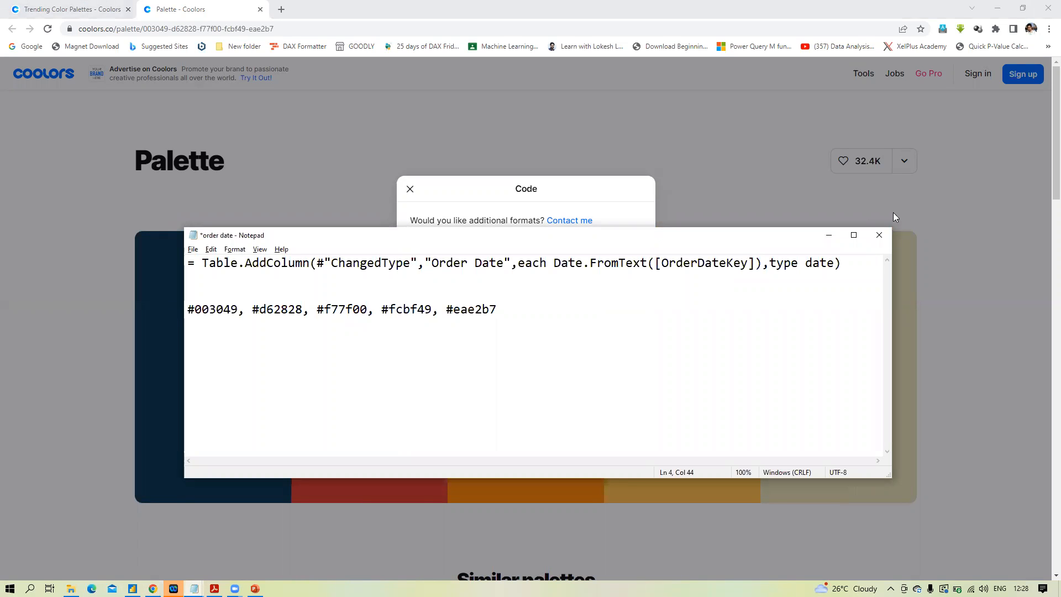
pyautogui.click(828, 234)
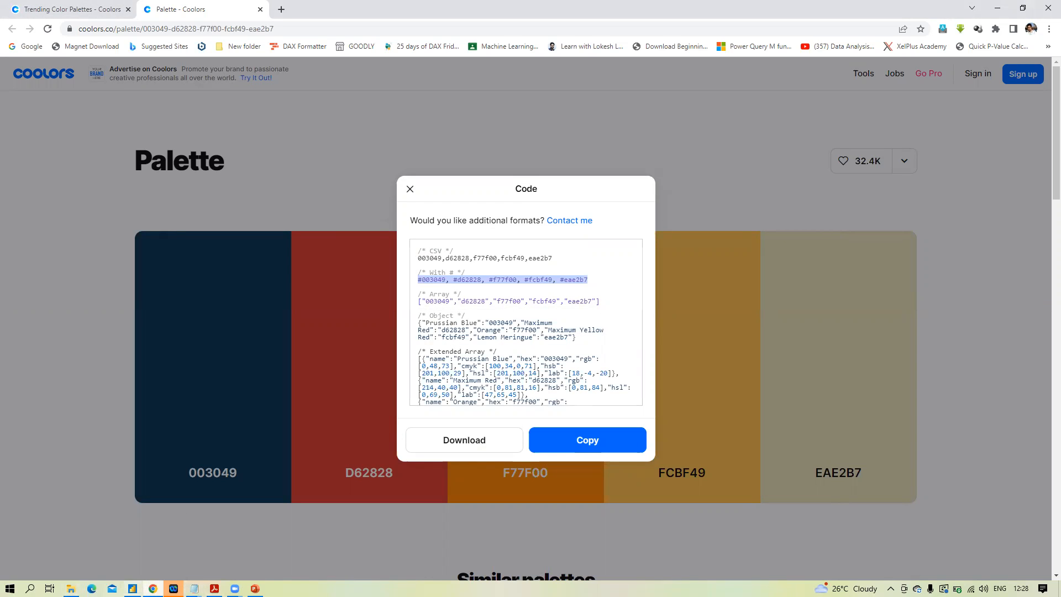
# Step: Switch to Power BI Desktop and open the customization settings of the current report theme
pyautogui.click(132, 589)
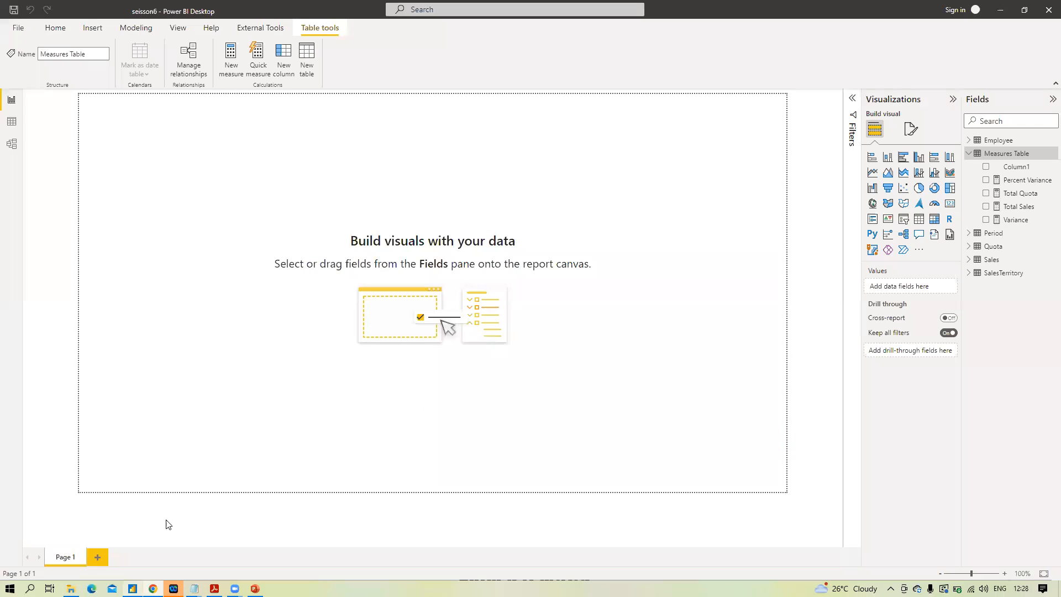
pyautogui.click(177, 31)
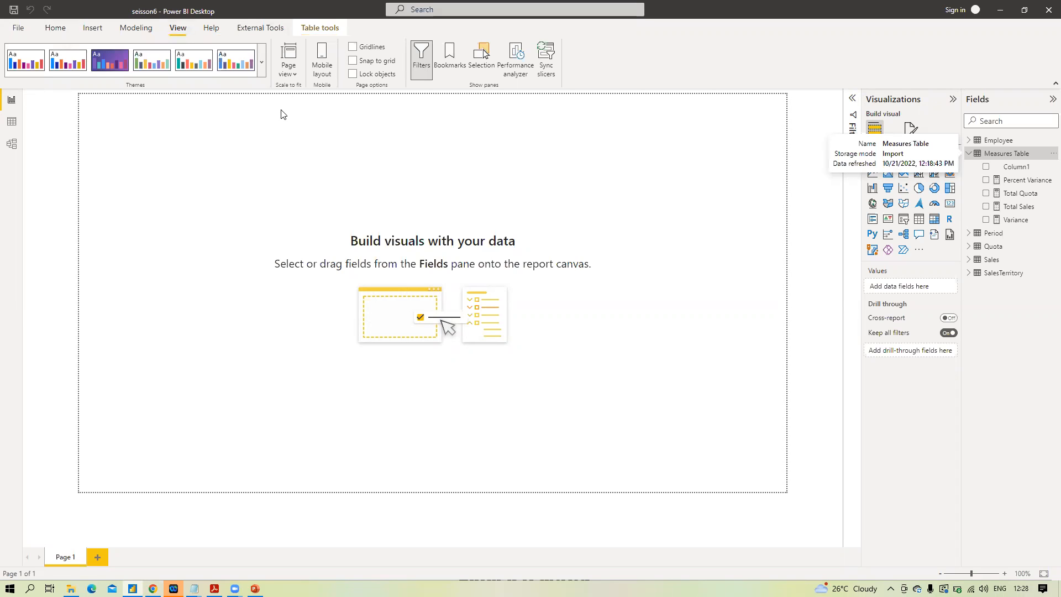
pyautogui.click(261, 68)
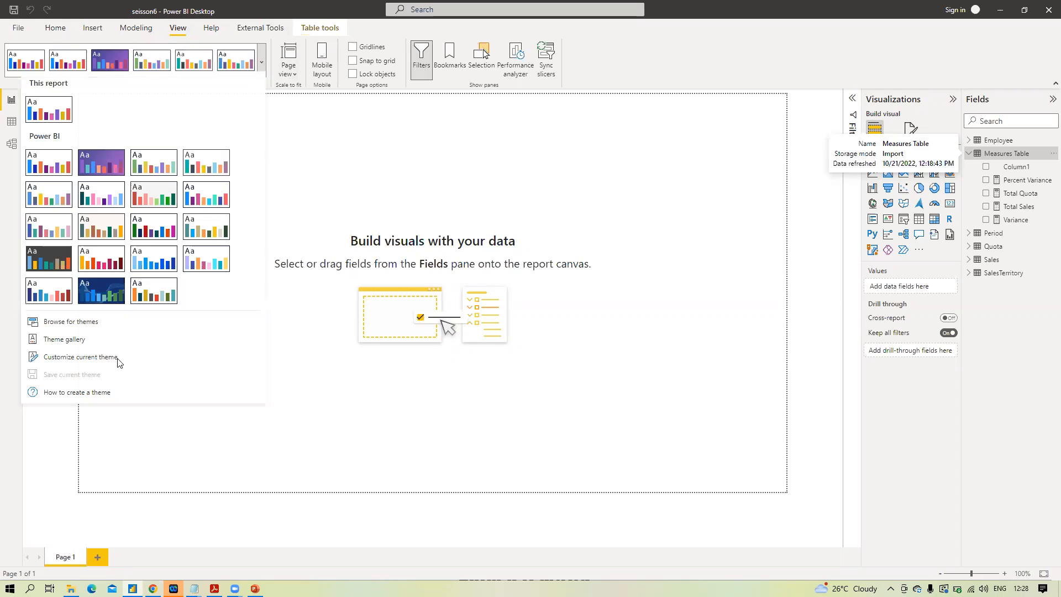
pyautogui.click(100, 364)
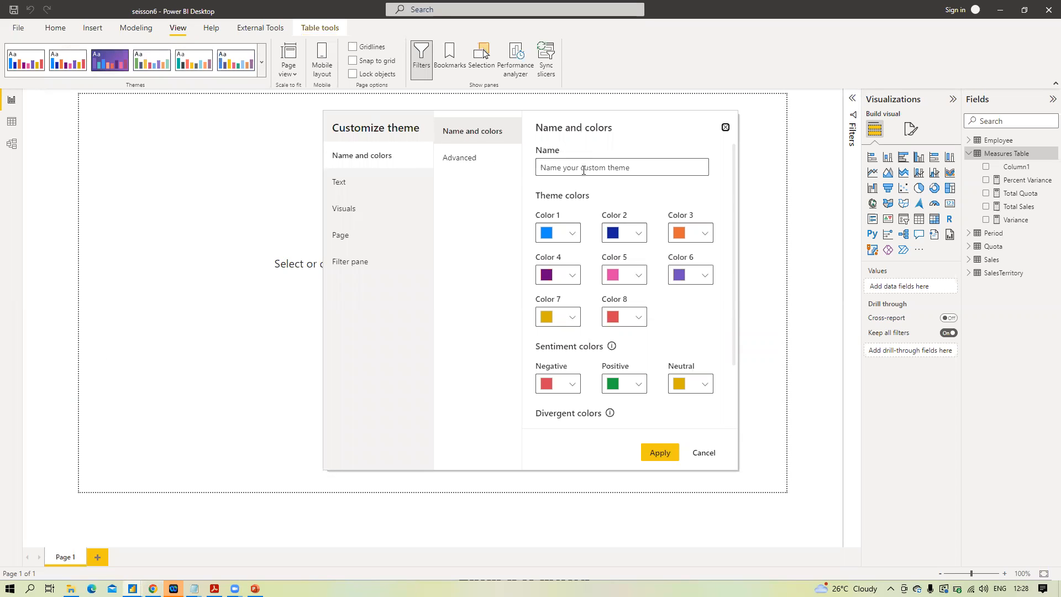
# Step: Name the custom theme pallete1ss6
pyautogui.click(611, 170)
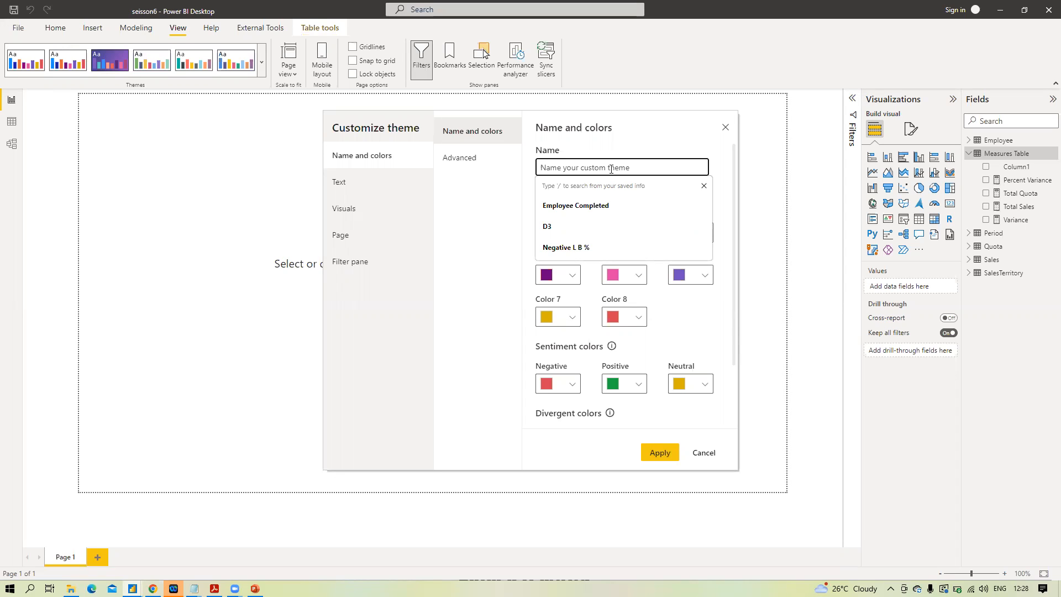
pyautogui.write('pallete')
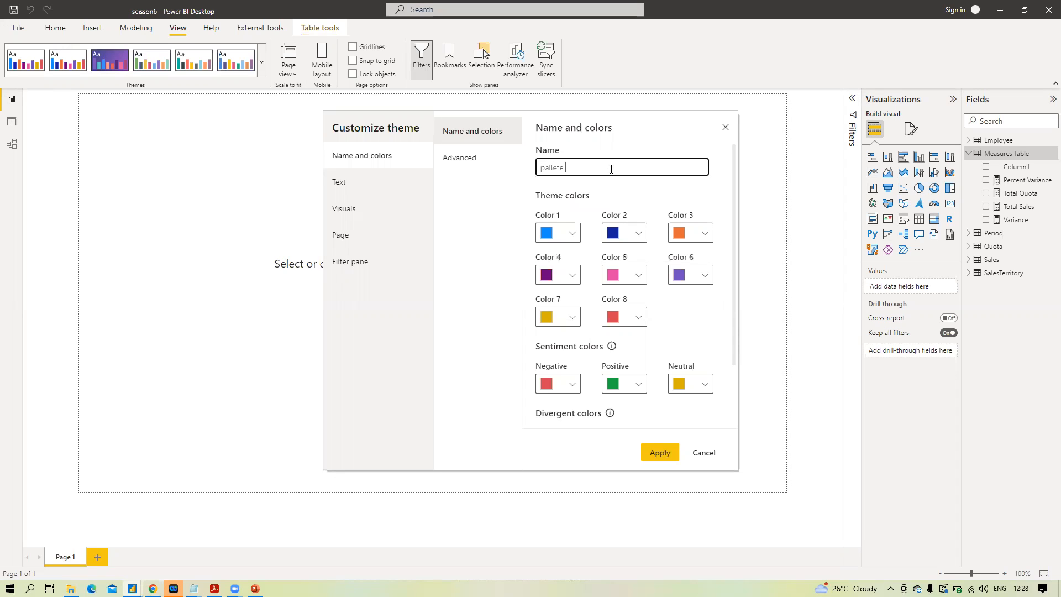
pyautogui.write(' 1ss6')
pyautogui.click(570, 167)
pyautogui.press('BackSpace')
pyautogui.press('BackSpace')
pyautogui.write('1')
# Step: Set theme Color 1 to #003049, copying the code from the order date note placed beside the color picker
pyautogui.click(573, 237)
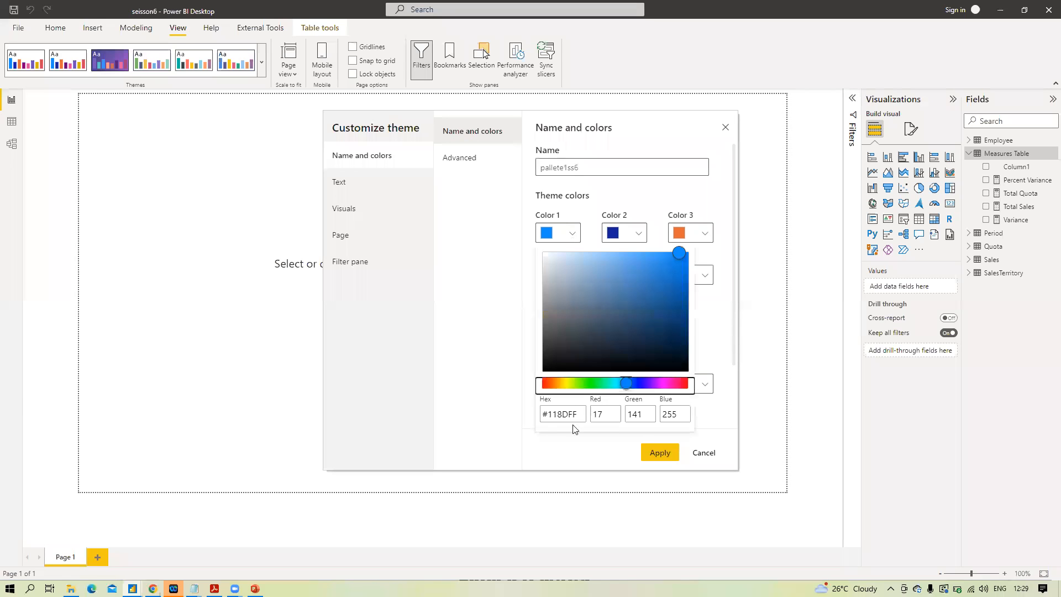
pyautogui.moveTo(194, 589)
pyautogui.click(223, 549)
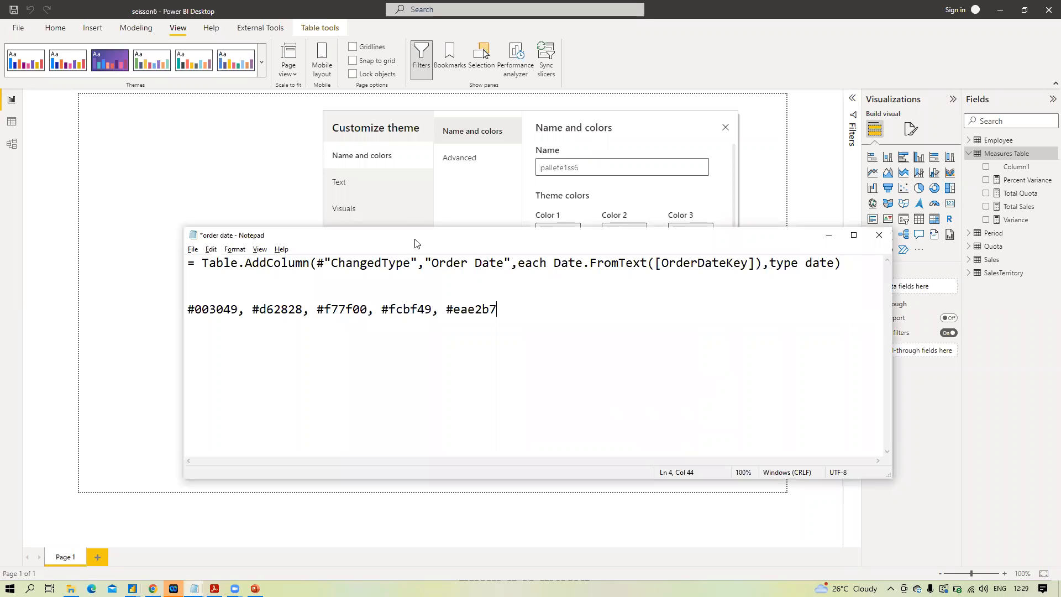
pyautogui.moveTo(416, 243); pyautogui.dragTo(298, 157)
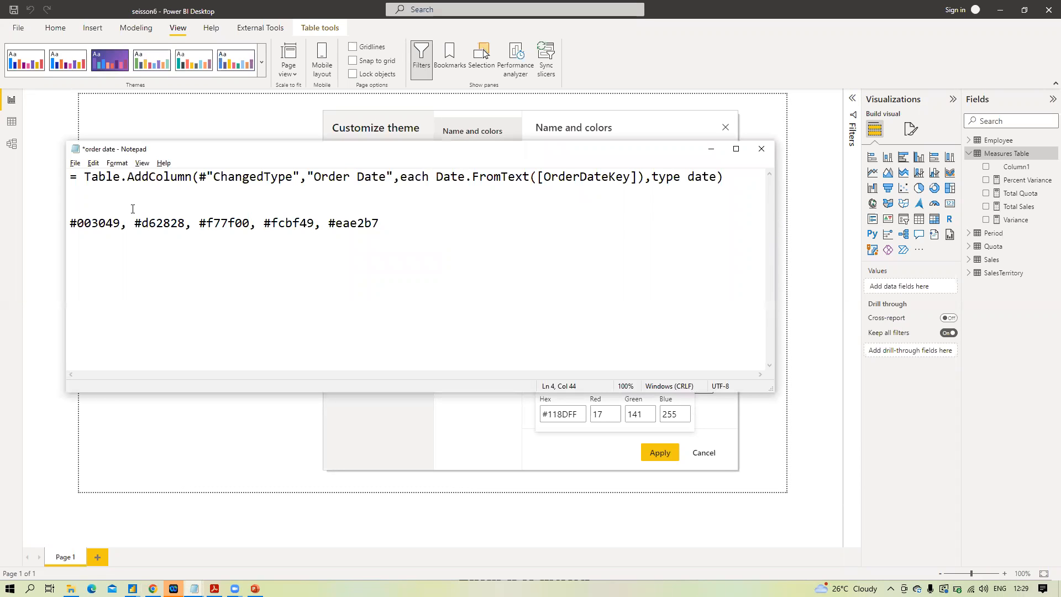
pyautogui.moveTo(121, 223); pyautogui.dragTo(56, 226)
pyautogui.hotkey('ctrl', 'c')
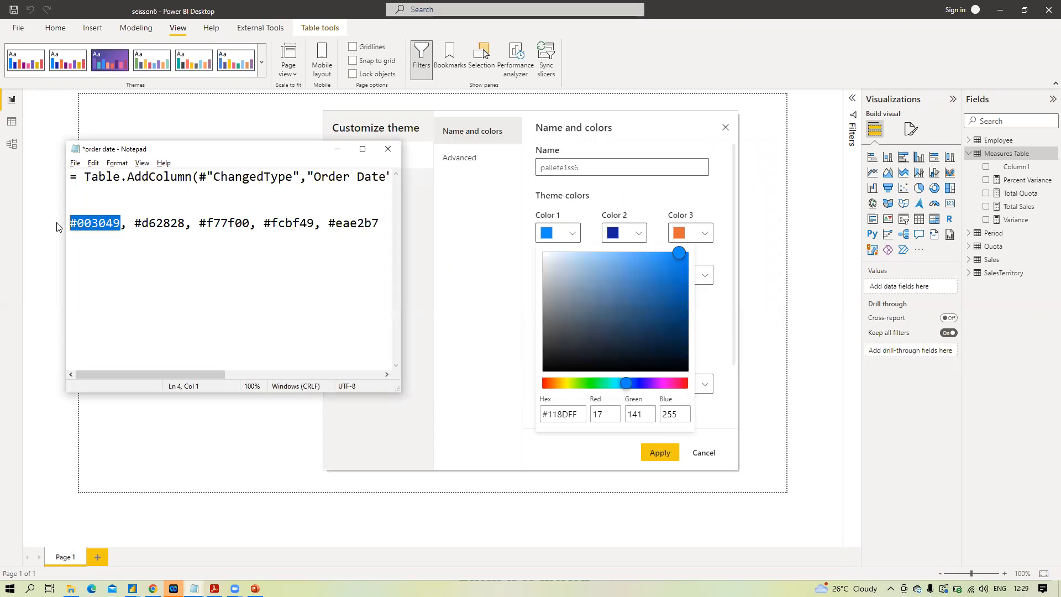
pyautogui.click(515, 414)
pyautogui.hotkey('ctrl', 'v')
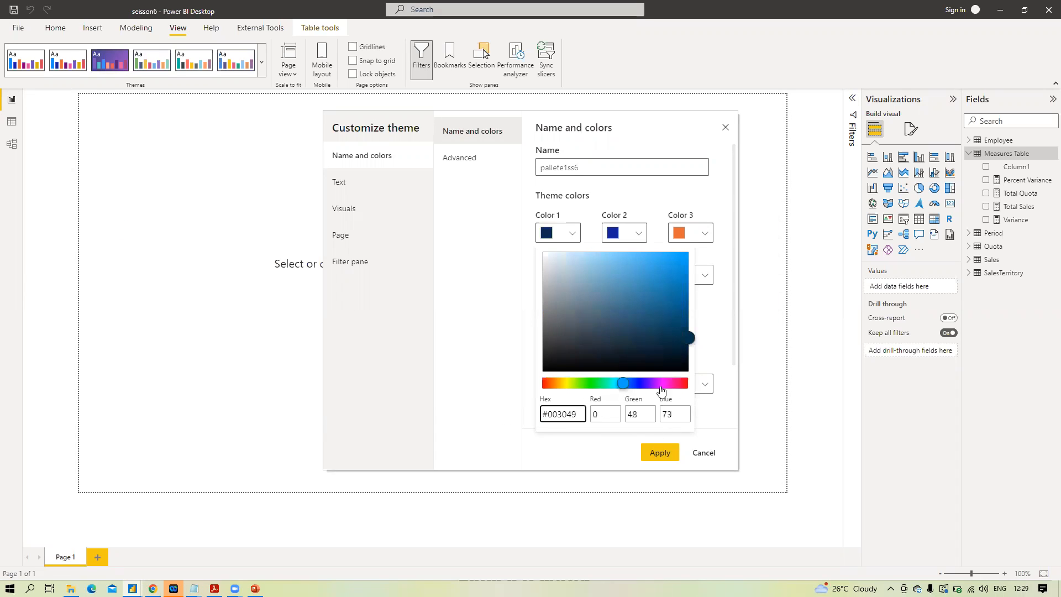
# Step: Set theme Color 2 to #D62828 using the second hex code from the order date note
pyautogui.click(640, 237)
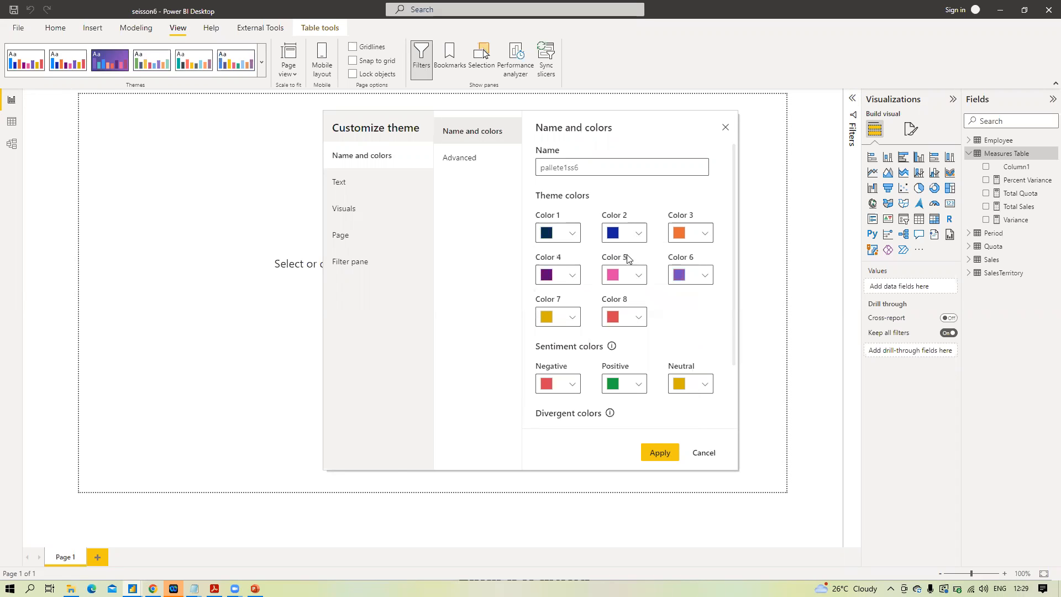
pyautogui.click(639, 236)
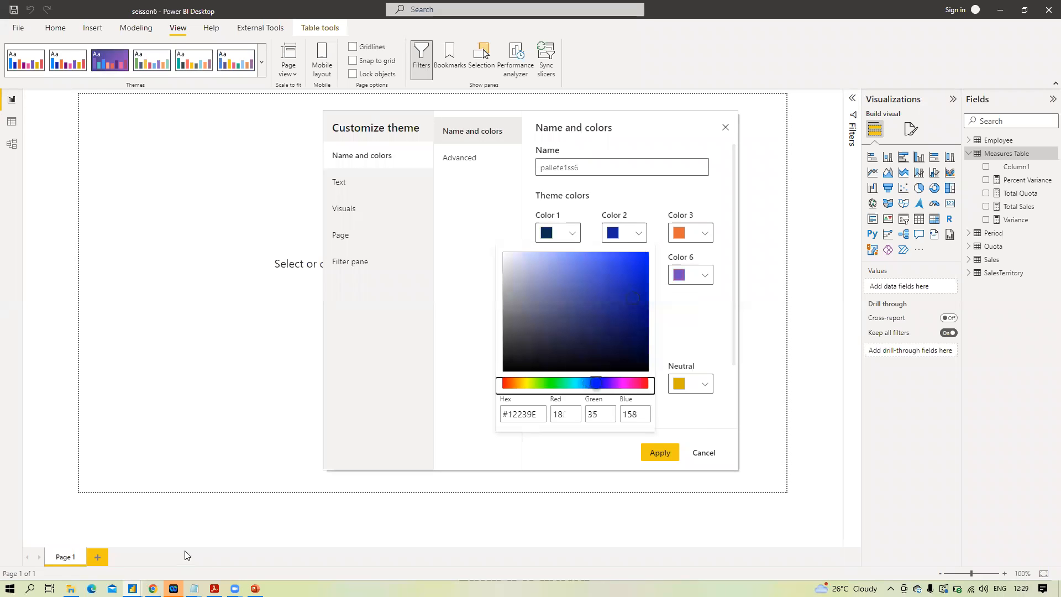
pyautogui.moveTo(194, 588)
pyautogui.click(231, 560)
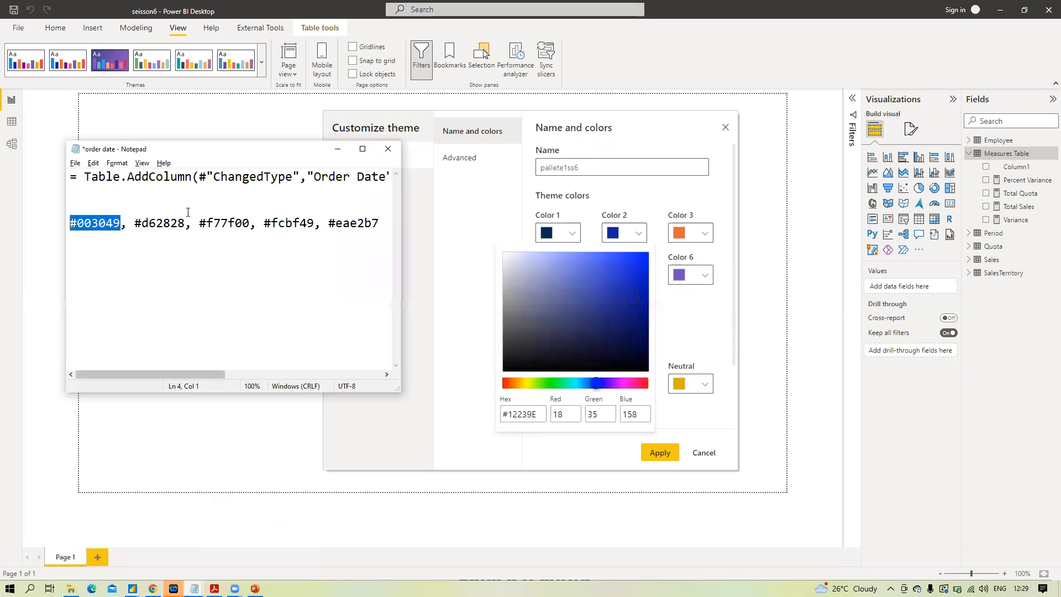
pyautogui.moveTo(185, 224); pyautogui.dragTo(133, 225)
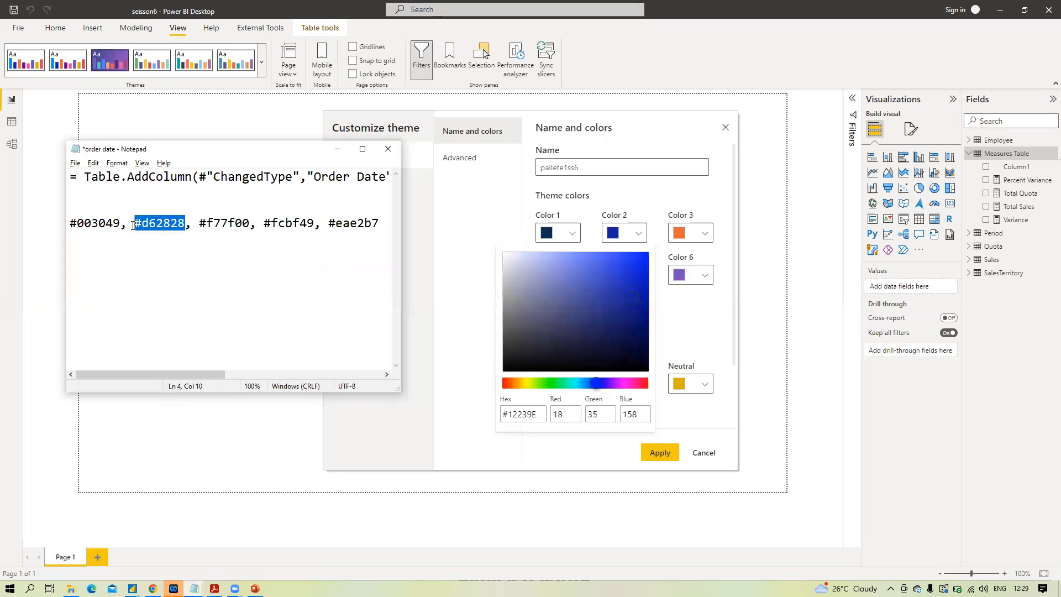
pyautogui.click(539, 413)
pyautogui.write('#D62828')
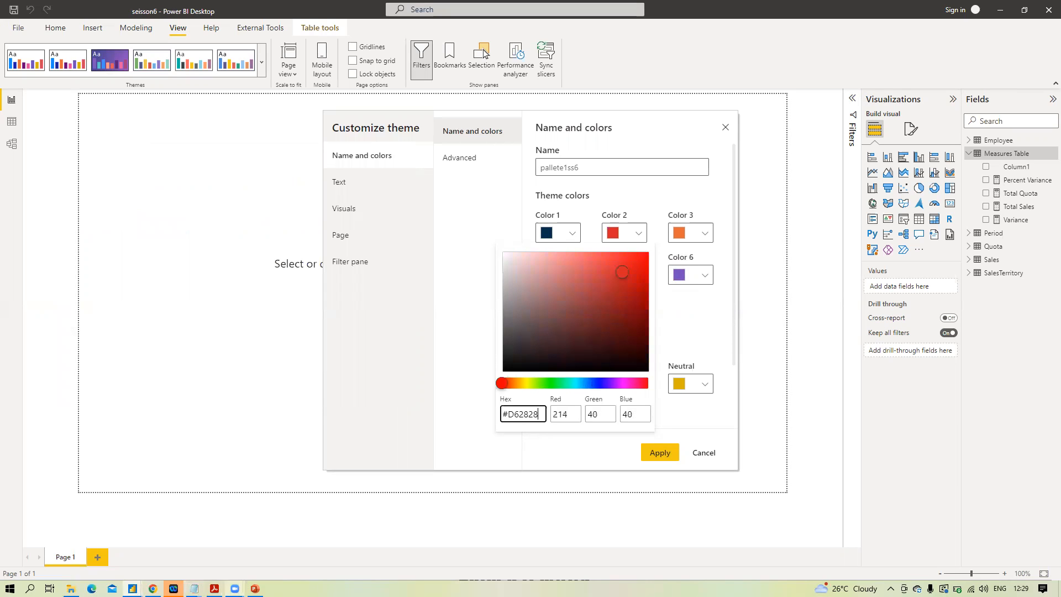
# Step: Set theme Color 3 to #F77F00 using the third hex code from the note, and close the color picker
pyautogui.moveTo(175, 589)
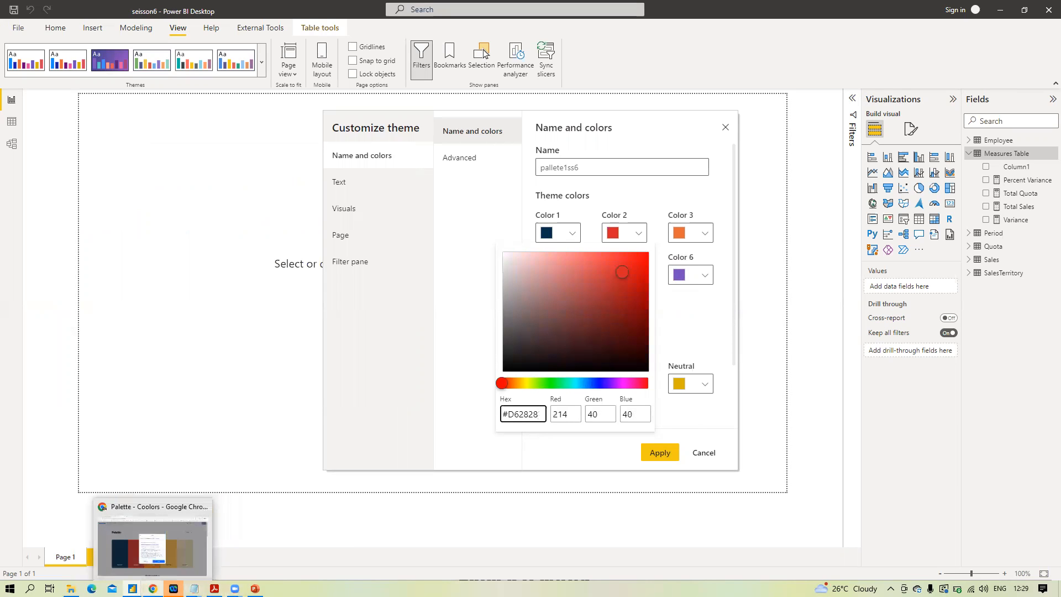
pyautogui.moveTo(254, 589)
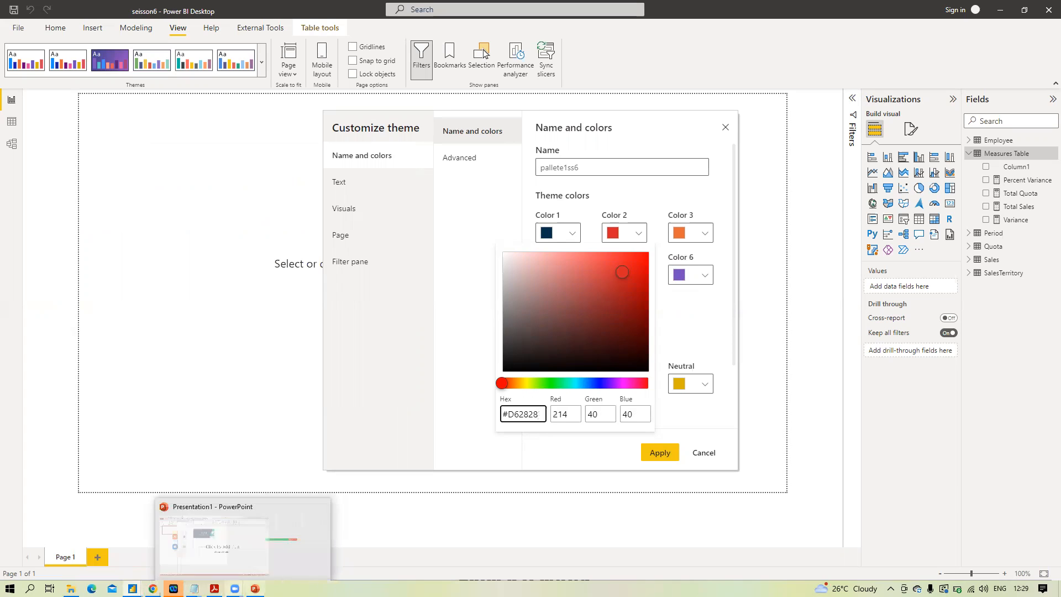
pyautogui.click(231, 553)
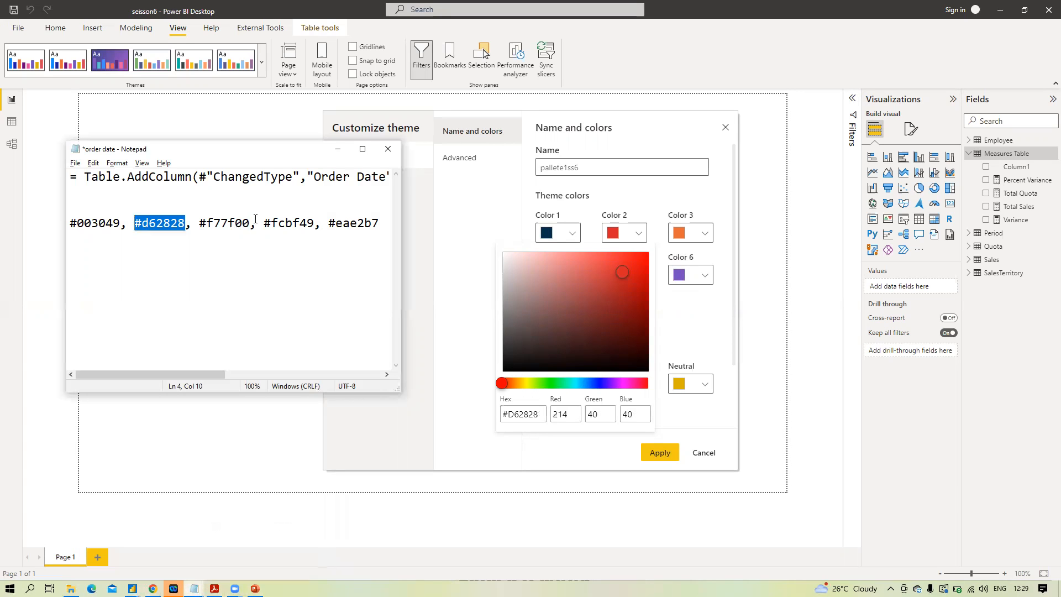
pyautogui.moveTo(251, 224); pyautogui.dragTo(200, 217)
pyautogui.hotkey('ctrl', 'c')
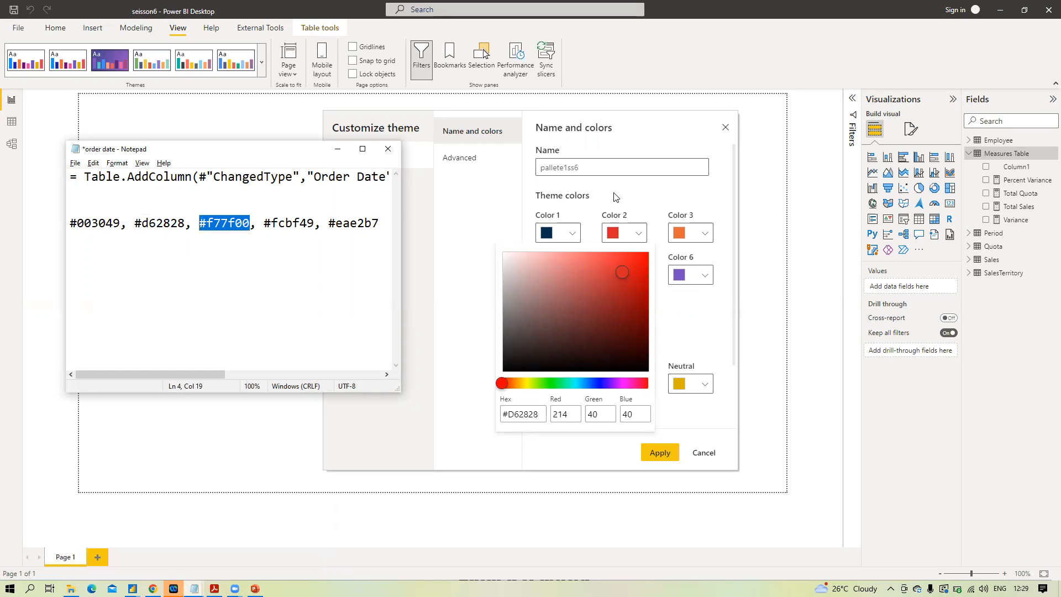
pyautogui.click(706, 232)
pyautogui.click(706, 233)
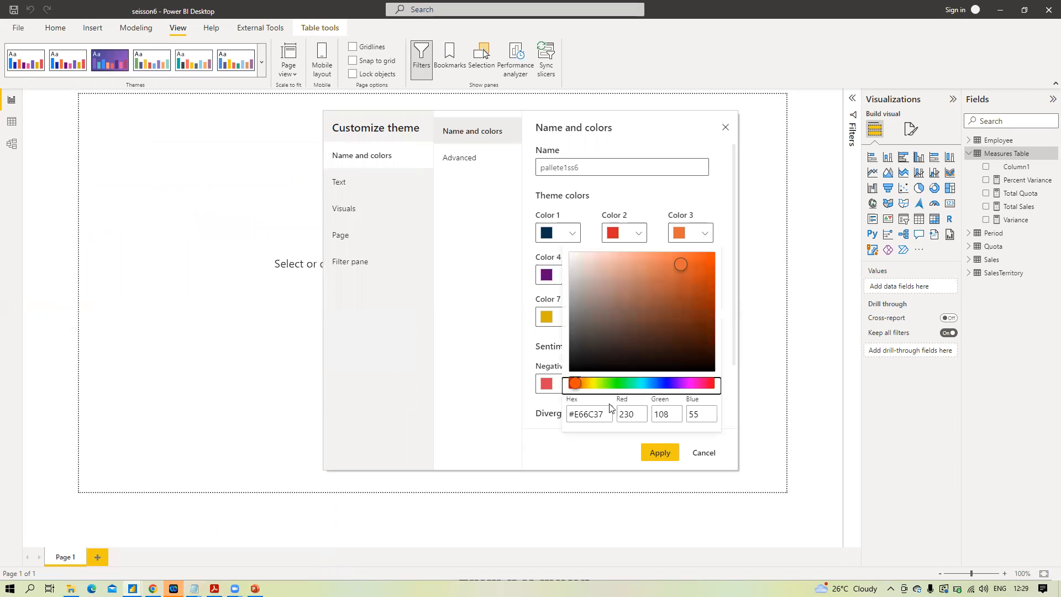
pyautogui.click(559, 415)
pyautogui.hotkey('ctrl', 'v')
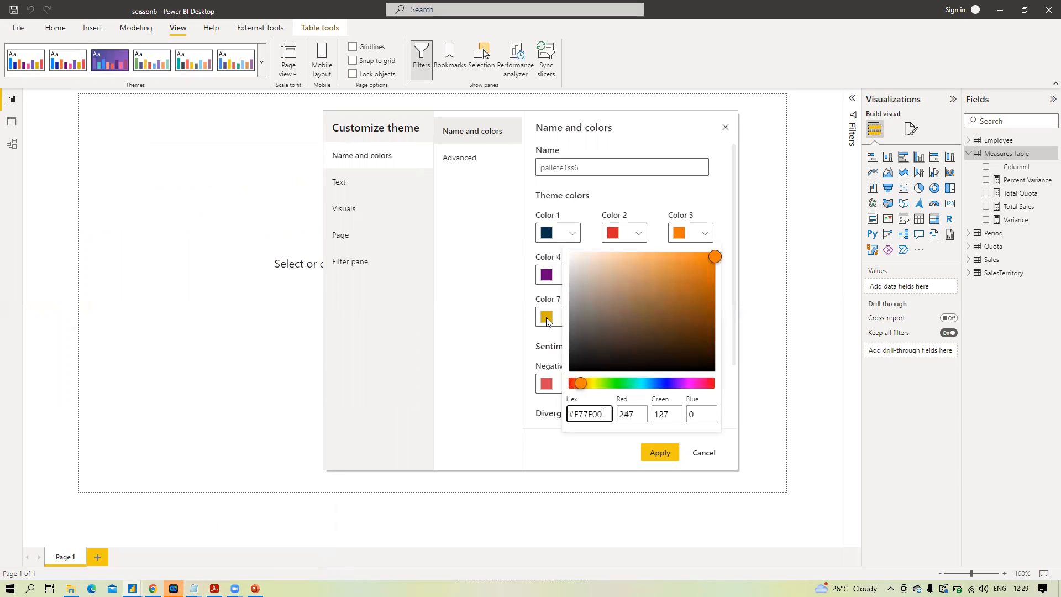
pyautogui.click(478, 293)
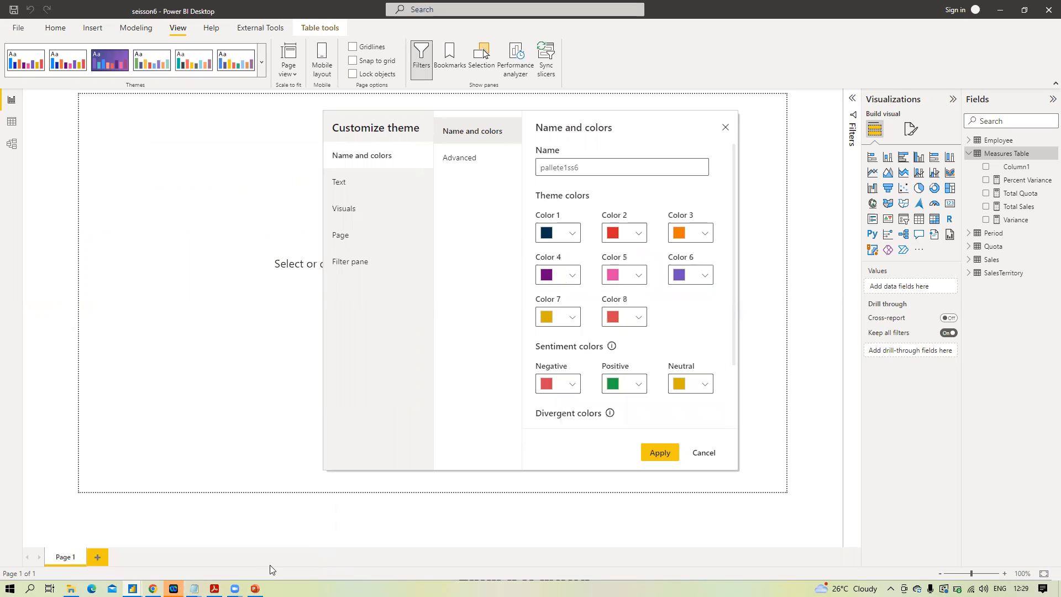
# Step: Set theme Color 4 to #FCBF49, the fourth hex code in the order date note
pyautogui.moveTo(194, 588)
pyautogui.click(227, 557)
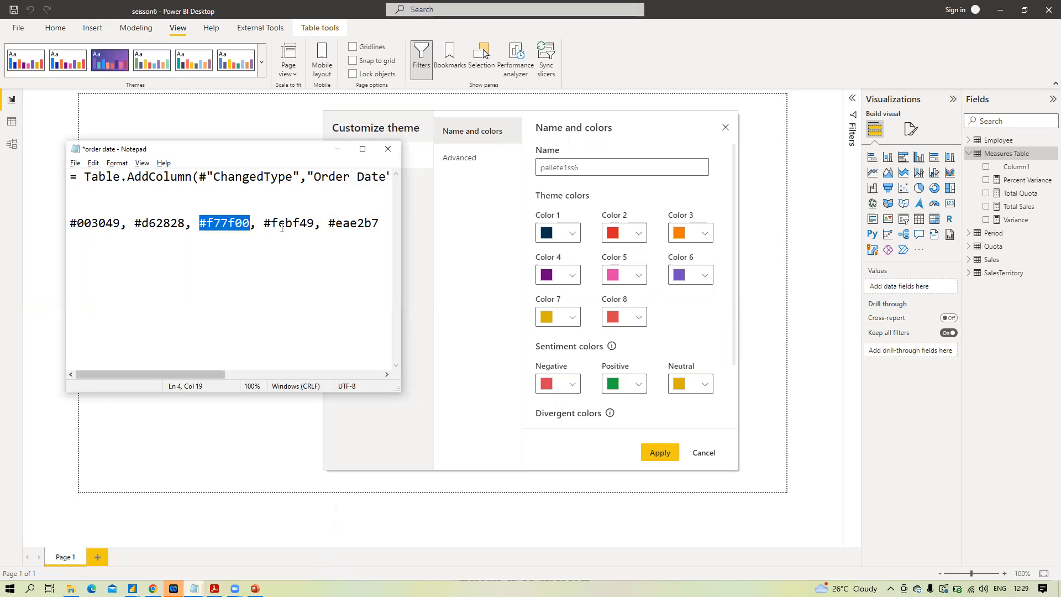
pyautogui.moveTo(315, 222); pyautogui.dragTo(262, 221)
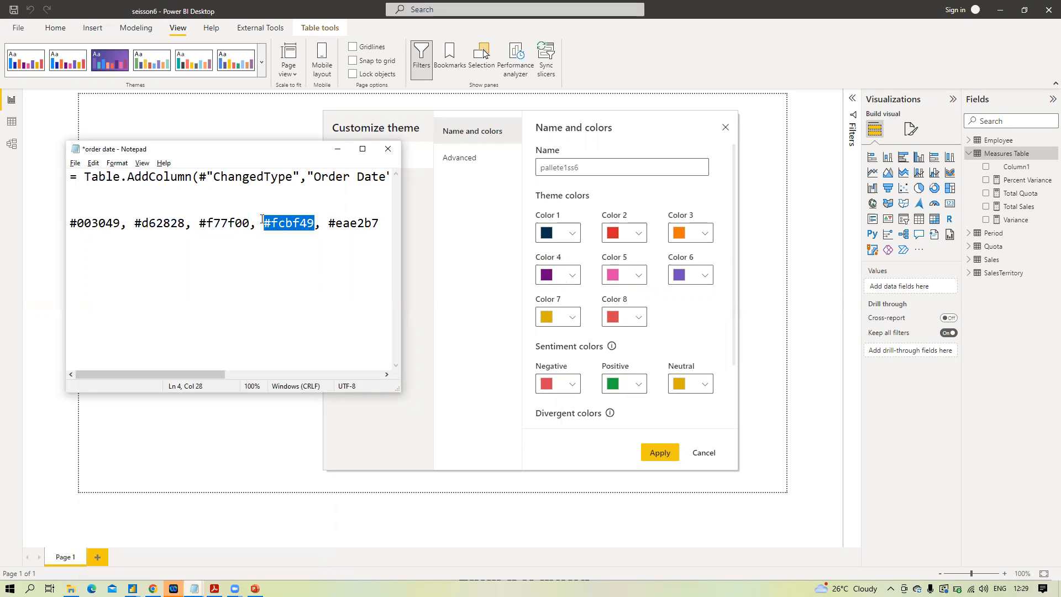
pyautogui.click(573, 274)
pyautogui.moveTo(473, 356); pyautogui.dragTo(432, 355)
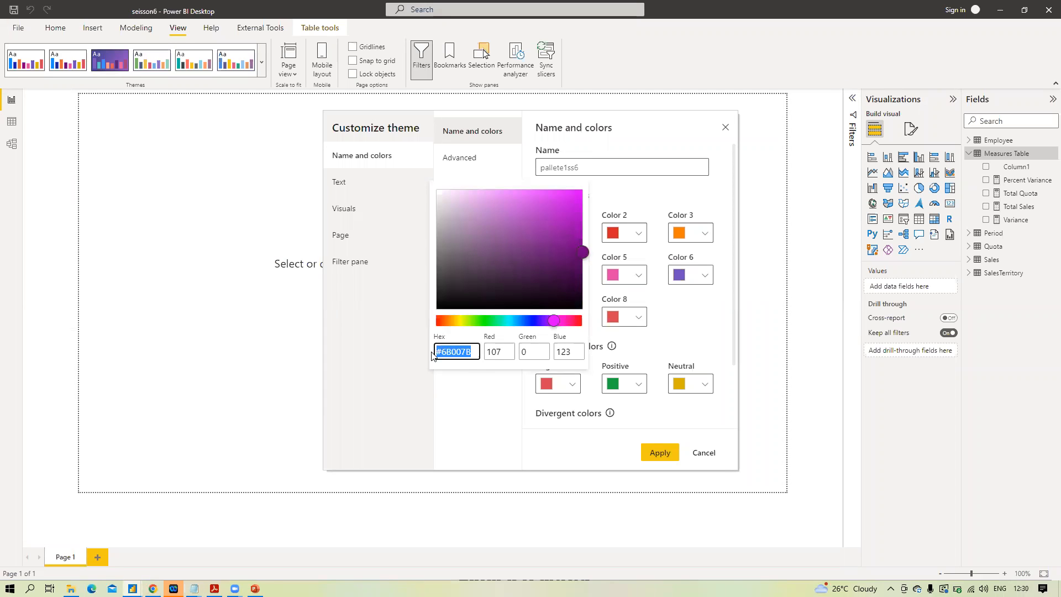
pyautogui.write('#FCBF49')
# Step: Set theme Color 5 to #EAE2B7, copied from the order date note, and apply the customized theme
pyautogui.moveTo(194, 588)
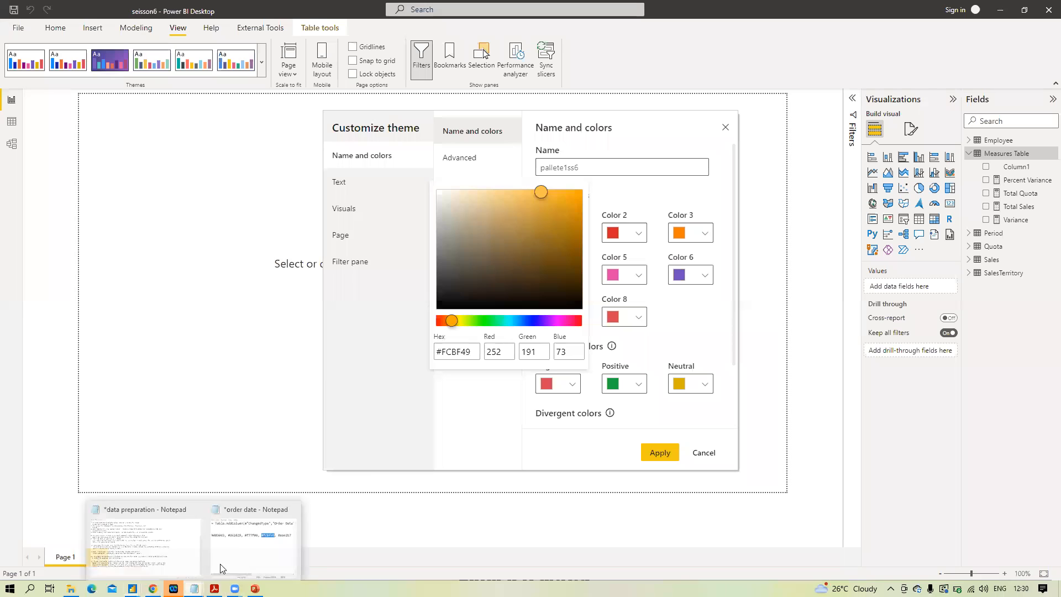
pyautogui.click(221, 568)
pyautogui.moveTo(380, 222); pyautogui.dragTo(328, 223)
pyautogui.hotkey('ctrl', 'c')
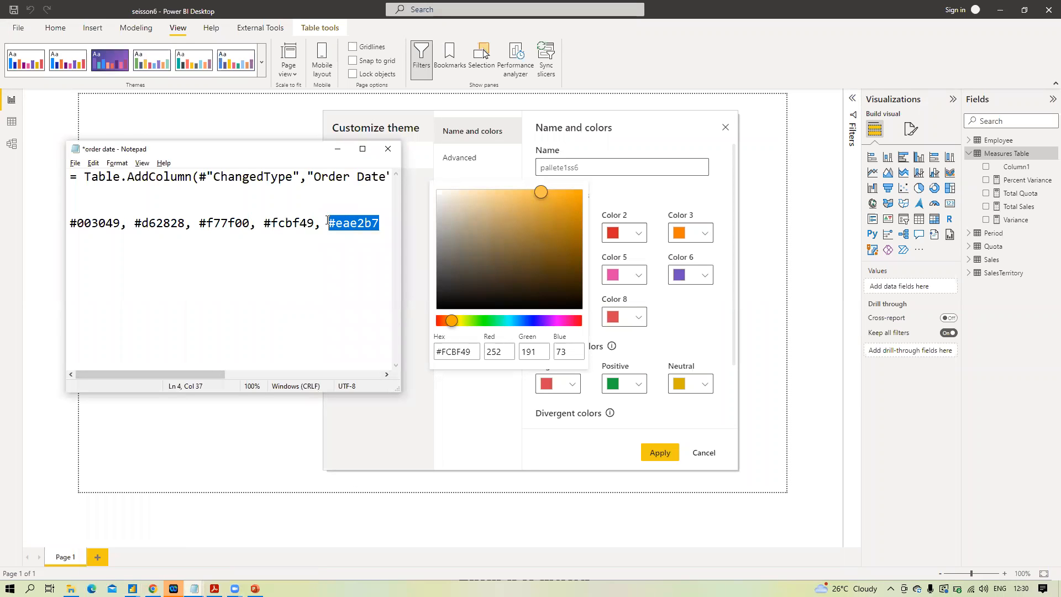
pyautogui.click(665, 298)
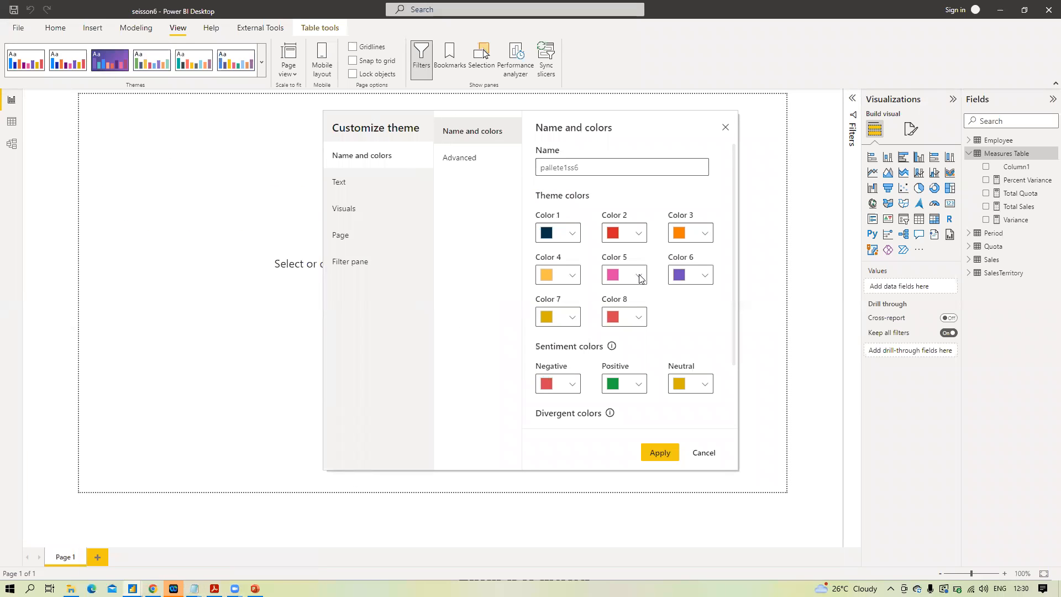
pyautogui.click(640, 278)
pyautogui.moveTo(542, 352); pyautogui.dragTo(479, 355)
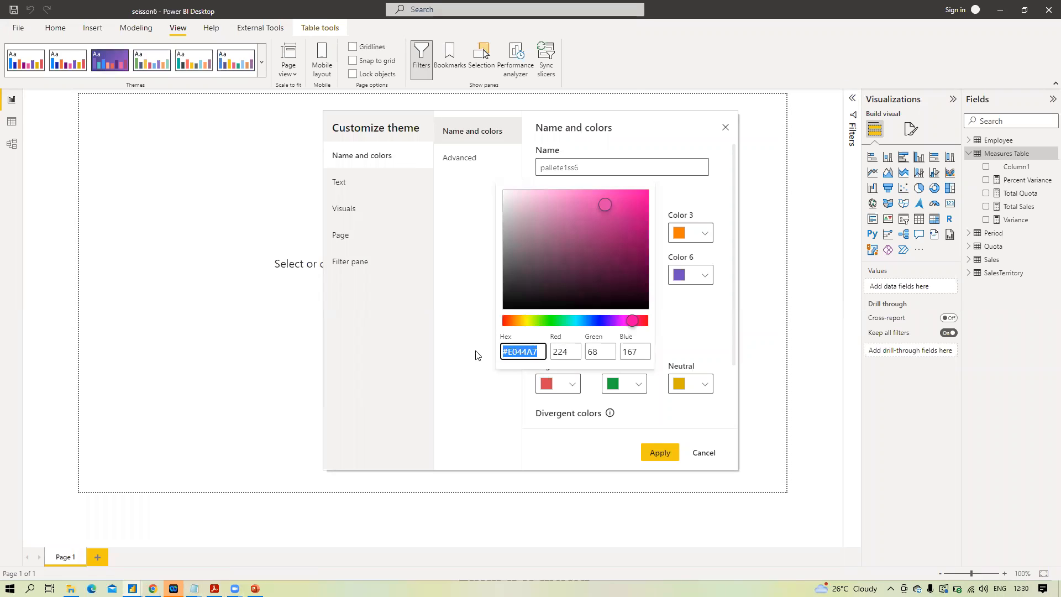
pyautogui.hotkey('ctrl', 'v')
pyautogui.click(490, 416)
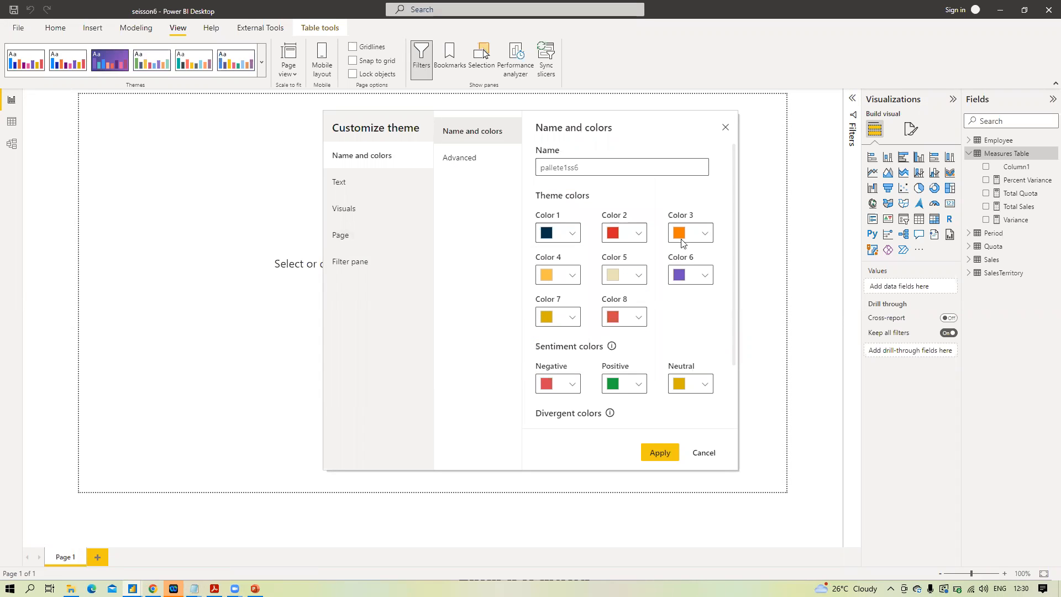
pyautogui.click(660, 453)
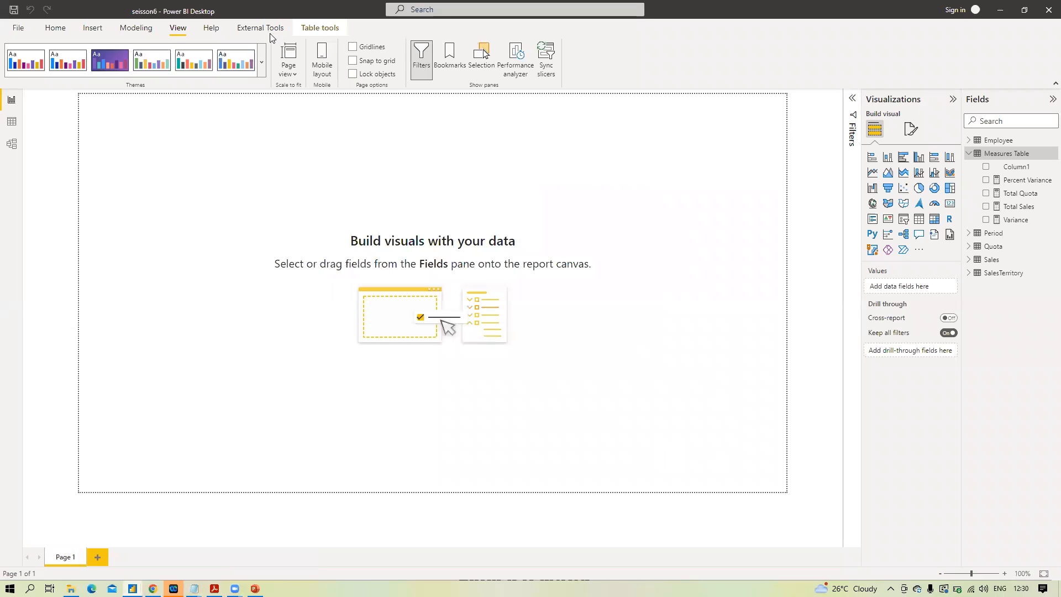
# Step: Save the current theme as a JSON file named sseion 6 in the New folder
pyautogui.click(262, 63)
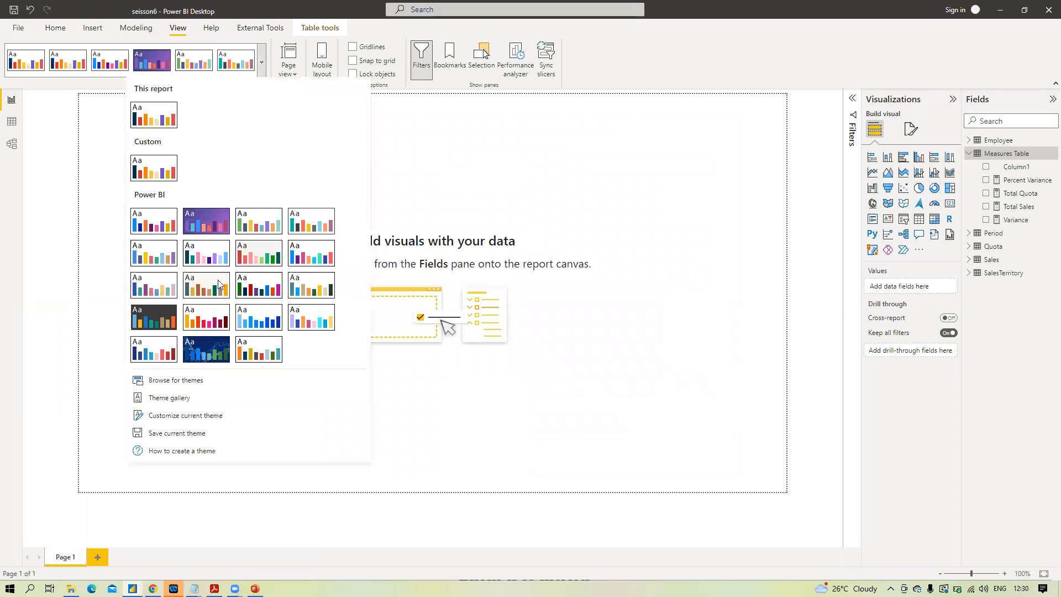
pyautogui.click(190, 438)
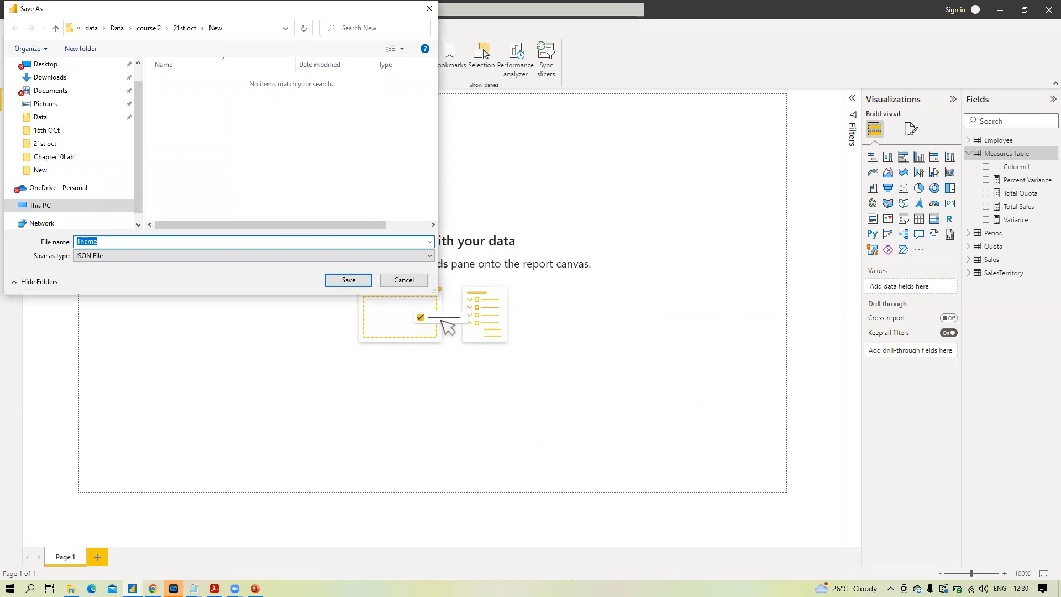
pyautogui.write('sseion 6')
pyautogui.click(348, 280)
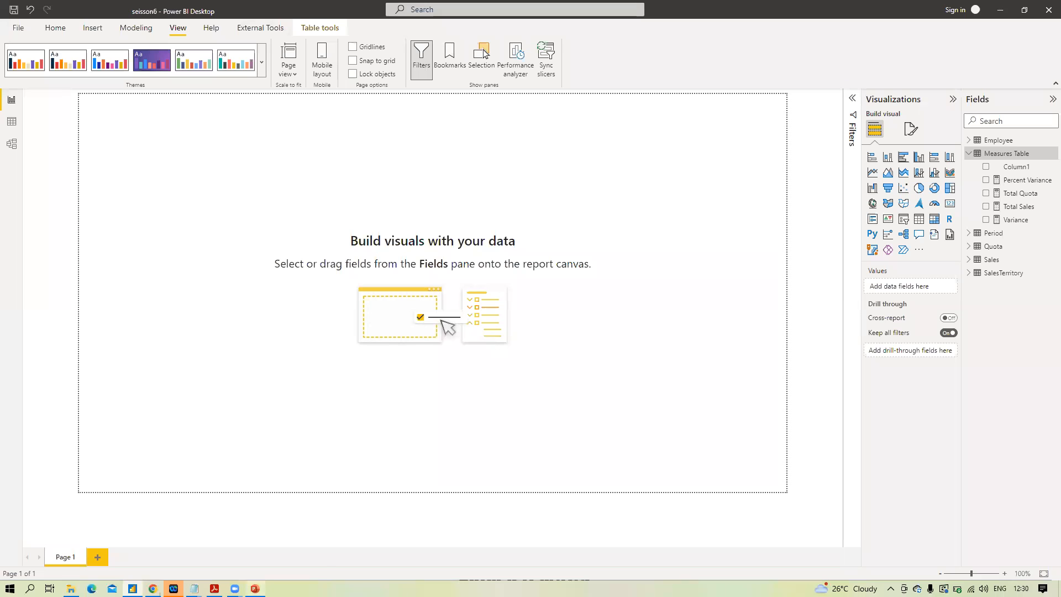
# Step: Switch to the blank PowerPoint presentation and delete the slide's title and subtitle placeholders
pyautogui.moveTo(254, 589)
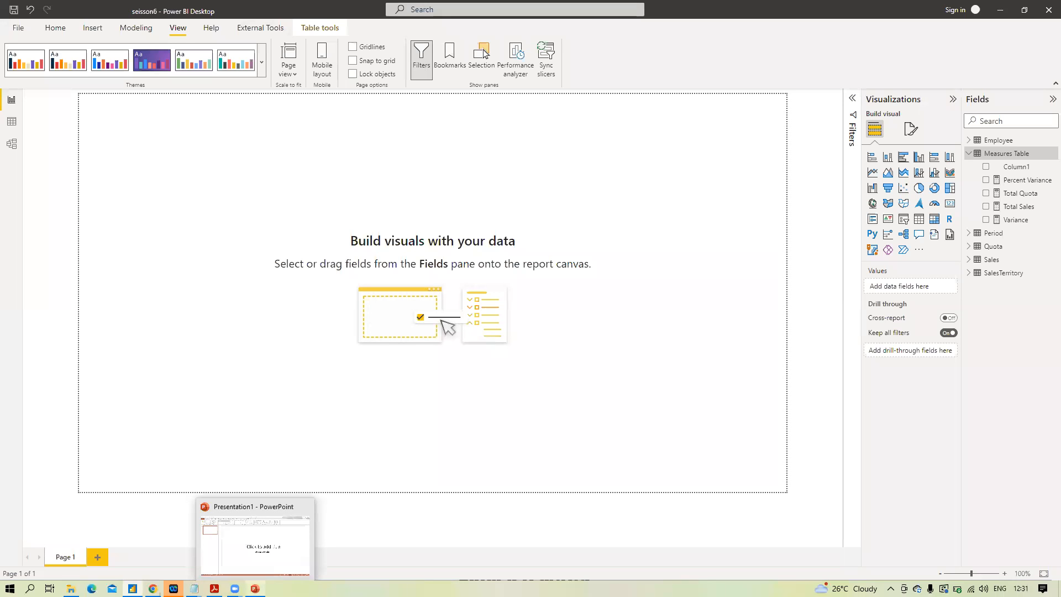
pyautogui.click(254, 544)
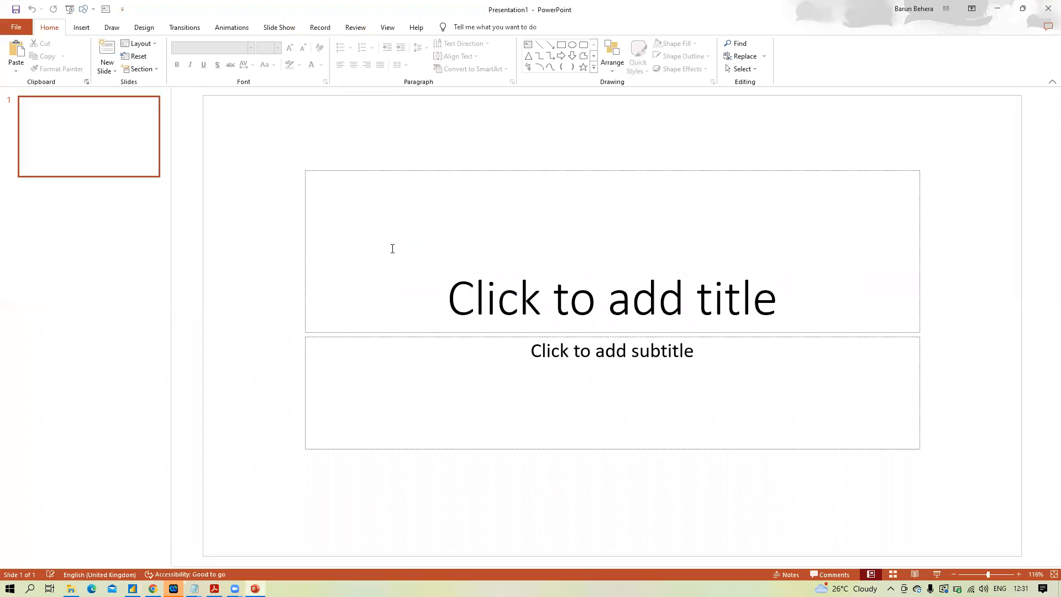
pyautogui.click(563, 173)
pyautogui.click(566, 168)
pyautogui.press('Delete')
pyautogui.click(565, 337)
pyautogui.press('Delete')
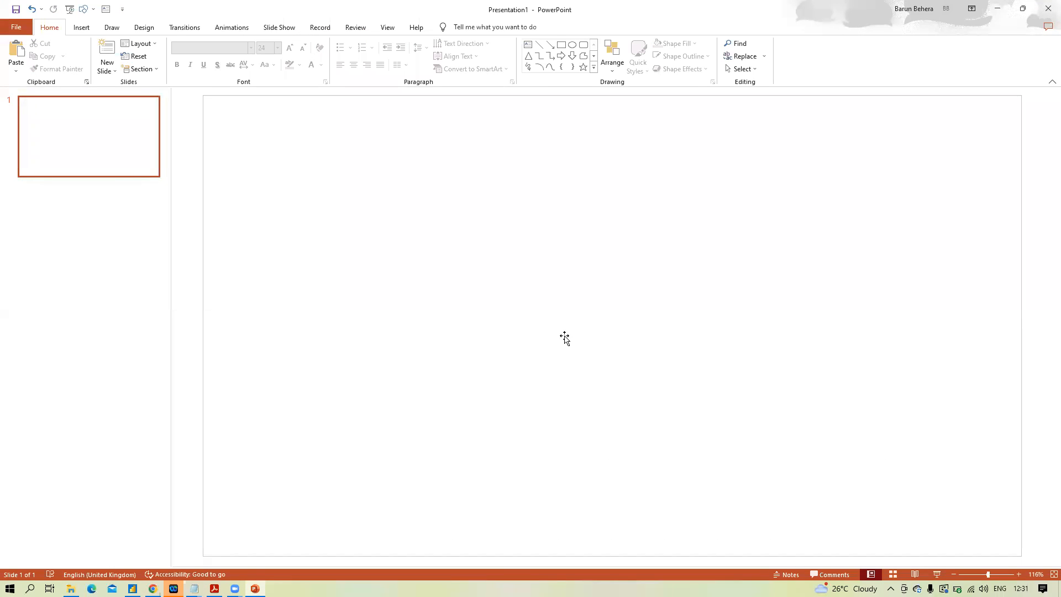
# Step: Draw a full-height rectangle about 5.22 cm wide and 19.05 cm high along the slide's left edge
pyautogui.click(83, 30)
pyautogui.click(178, 55)
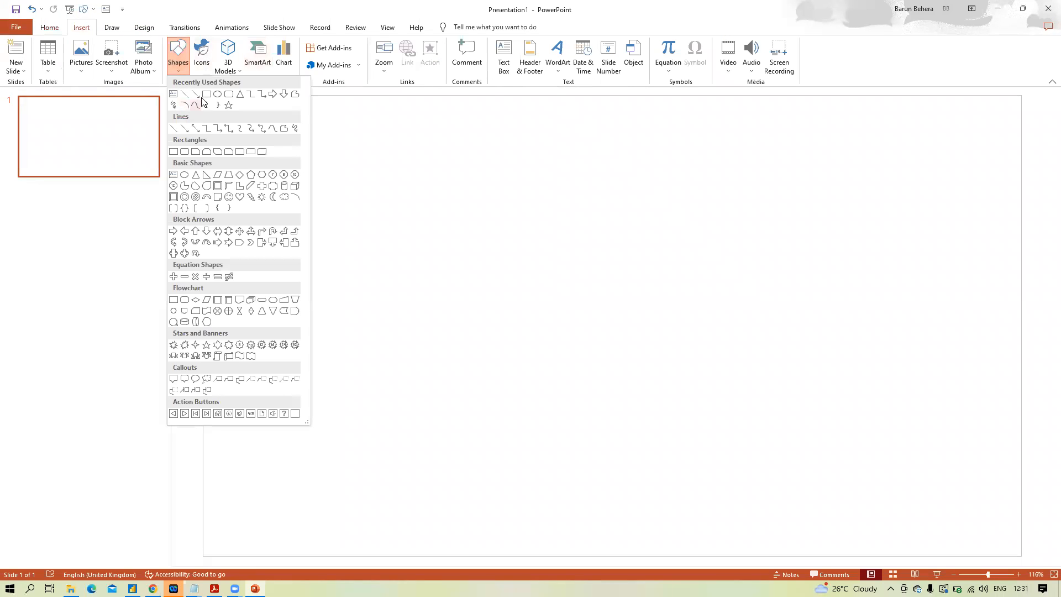
pyautogui.click(205, 95)
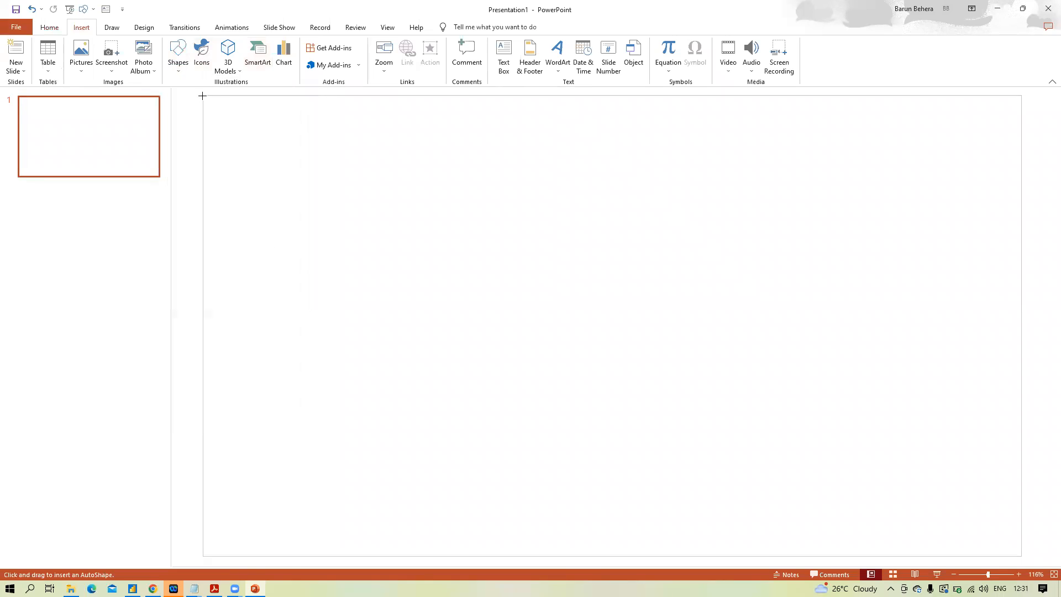
pyautogui.moveTo(202, 95)
pyautogui.mouseDown()
pyautogui.moveTo(333, 429)
pyautogui.moveTo(353, 554)
pyautogui.moveTo(326, 553)
pyautogui.mouseUp()
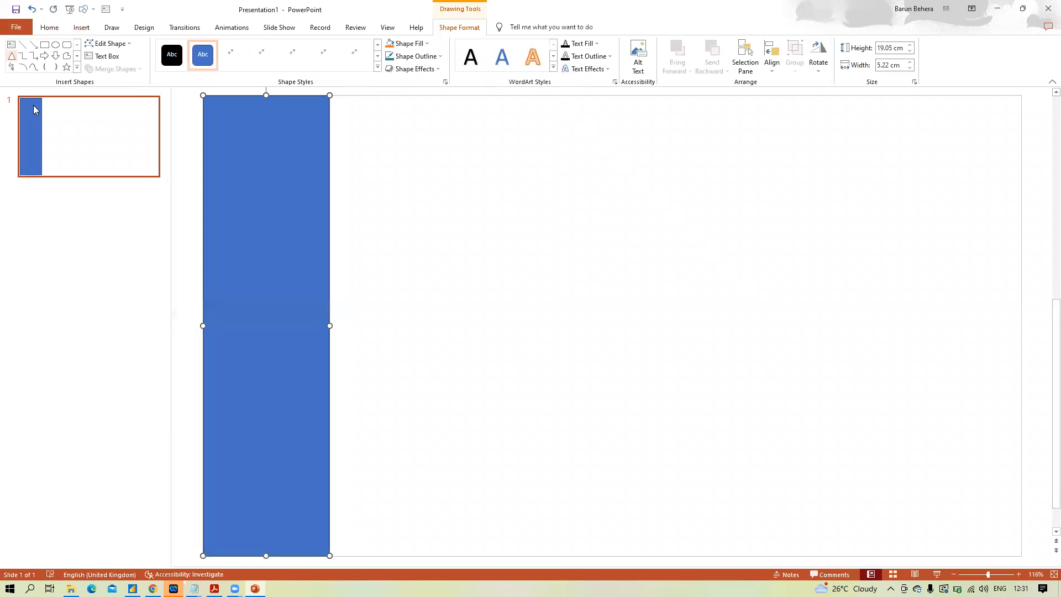
# Step: Draw a header rectangle about 28.65 cm wide and 1.88 cm high from the sidebar to the slide's right edge
pyautogui.click(85, 32)
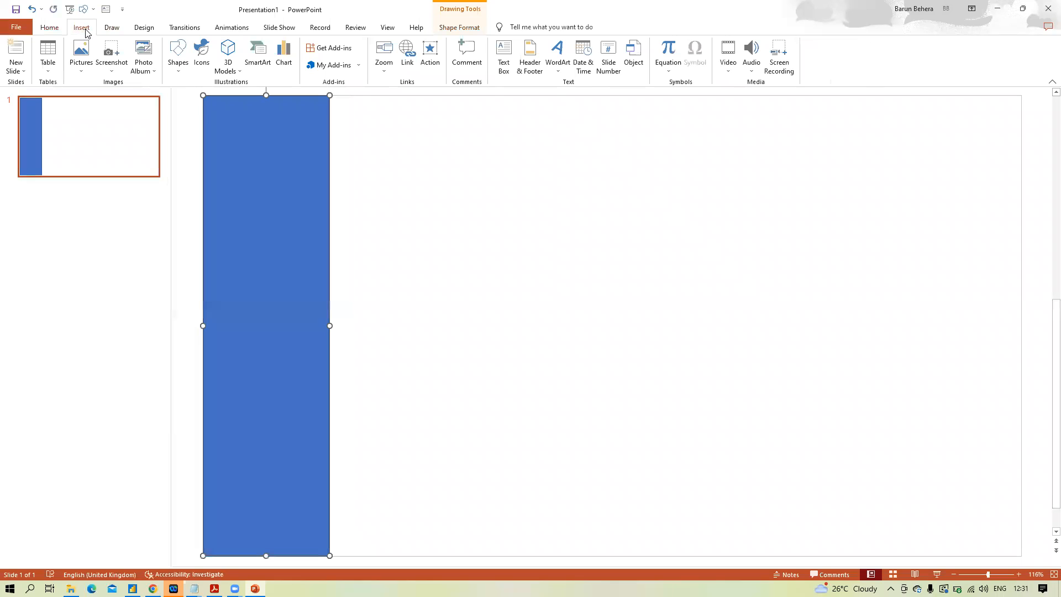
pyautogui.click(93, 10)
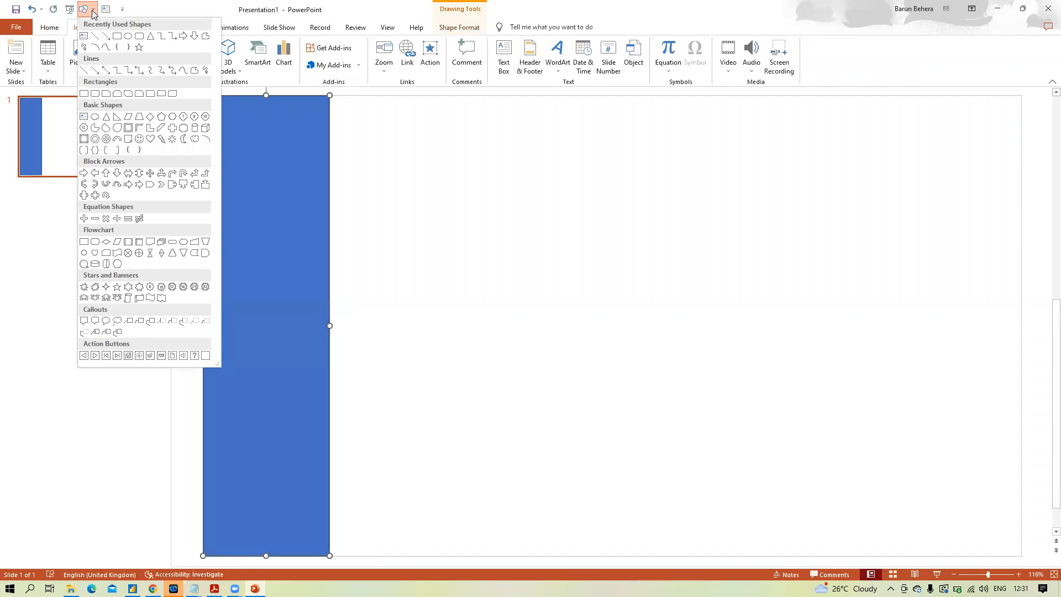
pyautogui.click(117, 36)
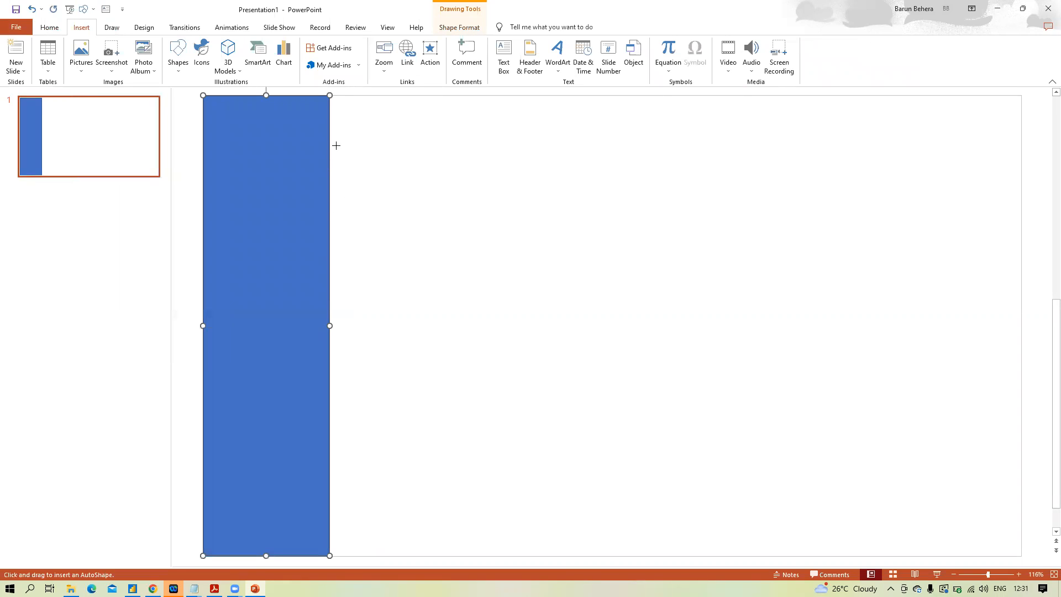
pyautogui.moveTo(330, 95); pyautogui.dragTo(1021, 142)
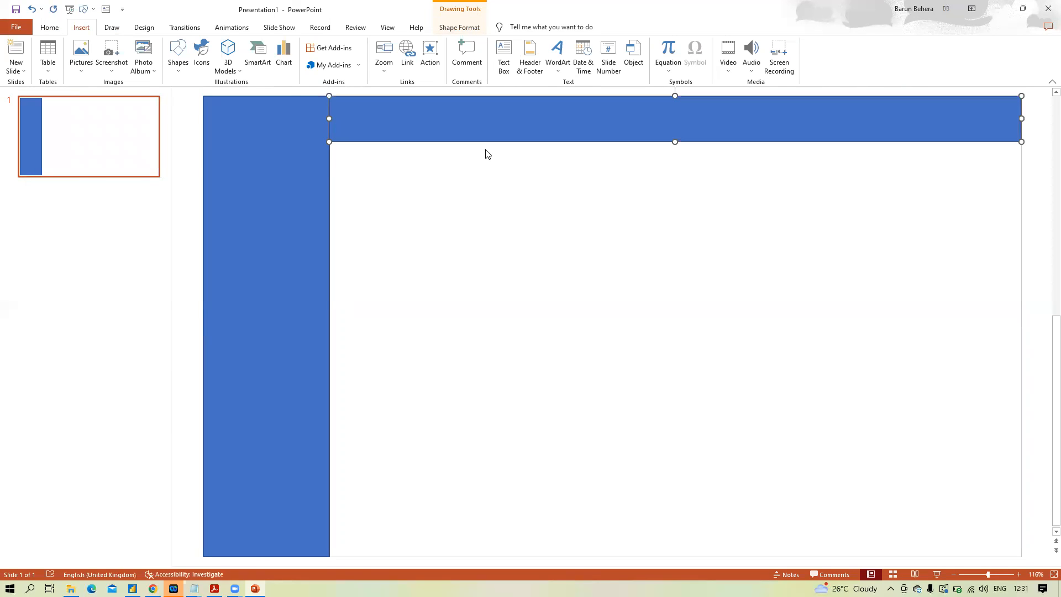
# Step: Add a rectangle below the header beside the sidebar and enlarge it to about 13.62 cm wide and 7.25 cm high
pyautogui.click(86, 9)
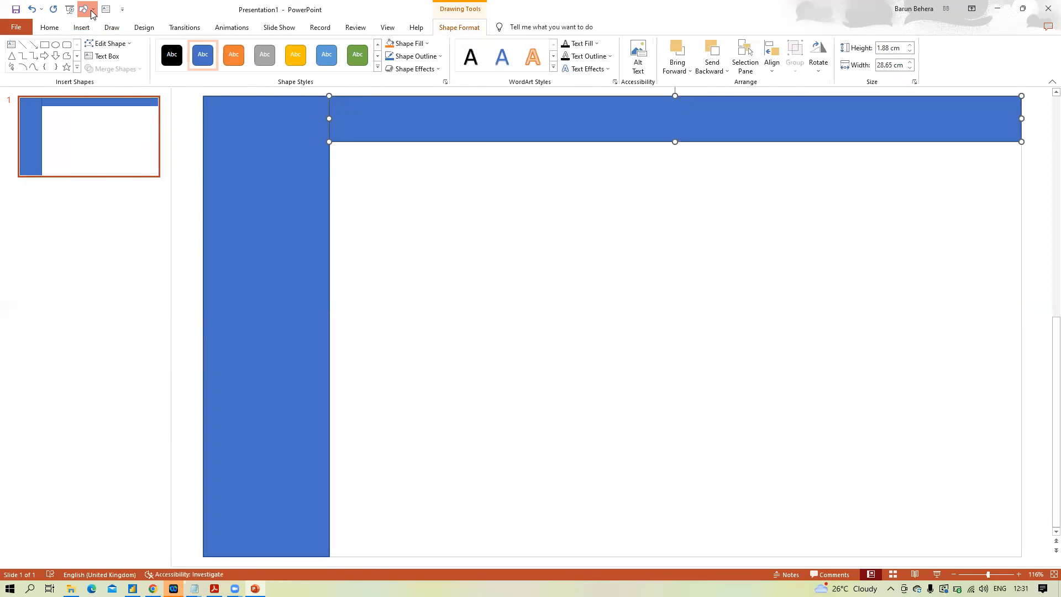
pyautogui.click(117, 37)
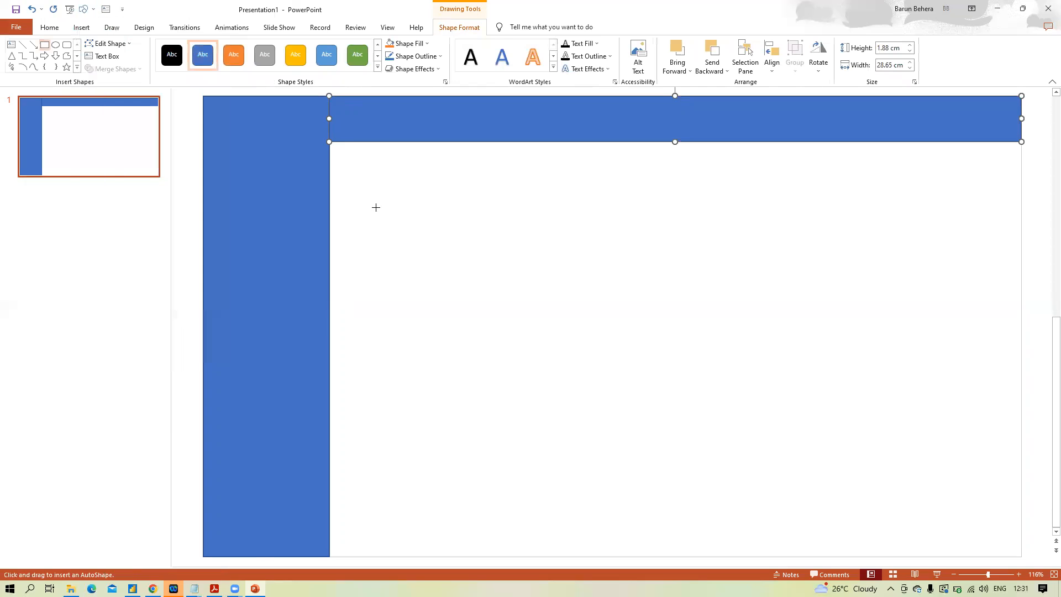
pyautogui.click(338, 152)
pyautogui.moveTo(350, 161); pyautogui.dragTo(353, 175)
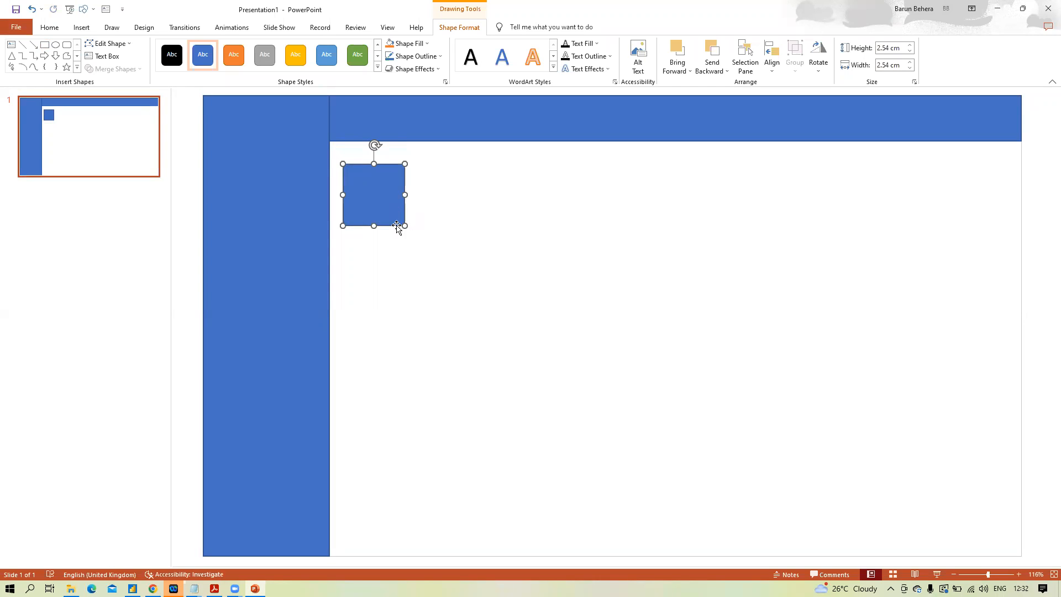
pyautogui.moveTo(406, 226); pyautogui.dragTo(672, 339)
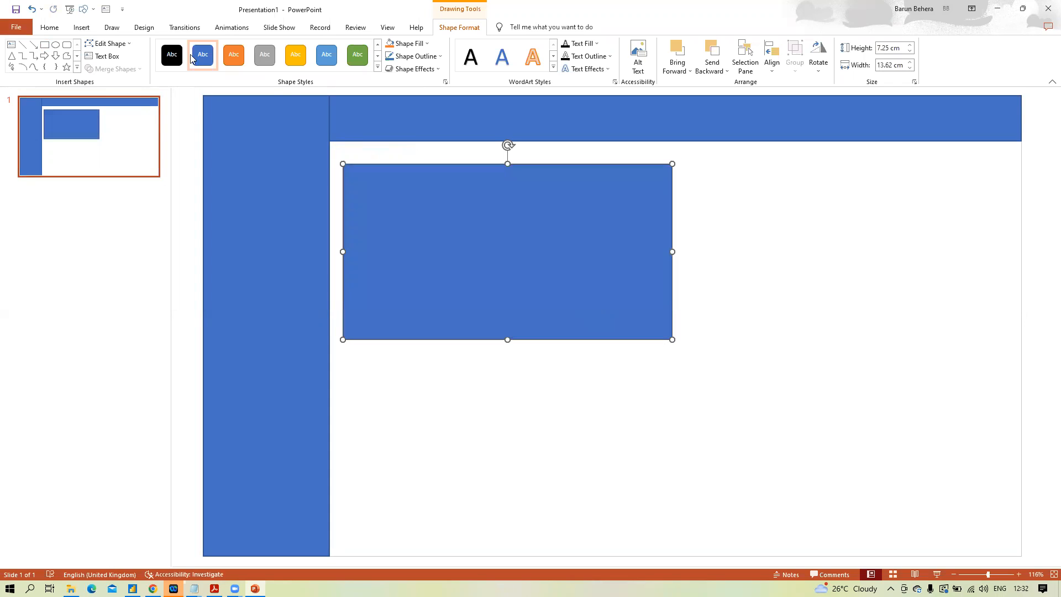
# Step: Draw a card rectangle about 4.94 cm by 2.52 cm right of the large rectangle and align their top edges
pyautogui.click(92, 11)
pyautogui.click(117, 37)
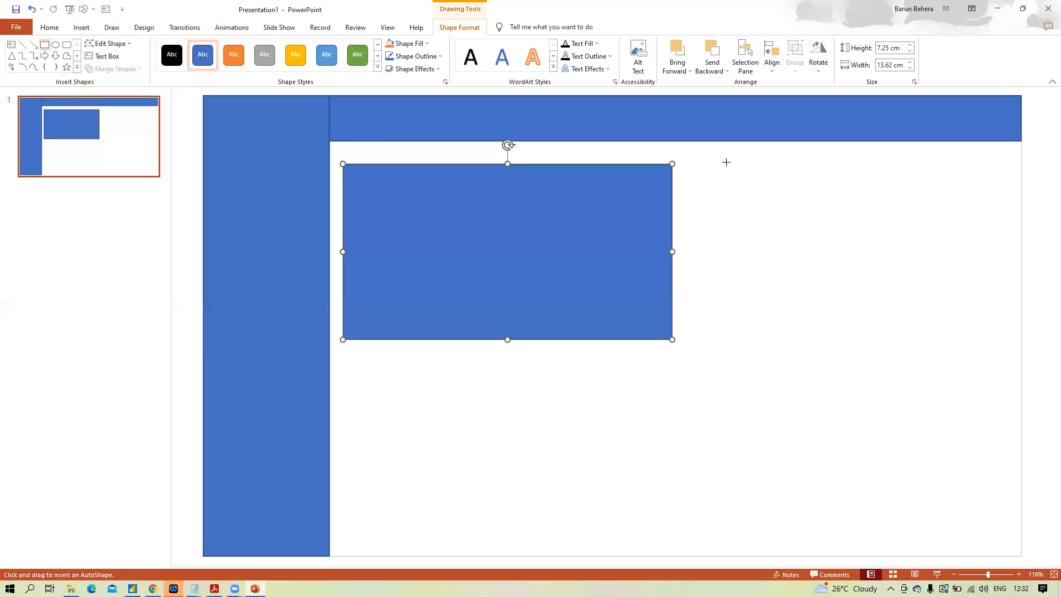
pyautogui.moveTo(739, 176)
pyautogui.mouseDown()
pyautogui.moveTo(812, 234)
pyautogui.moveTo(860, 237)
pyautogui.mouseUp()
pyautogui.moveTo(808, 203); pyautogui.dragTo(809, 190)
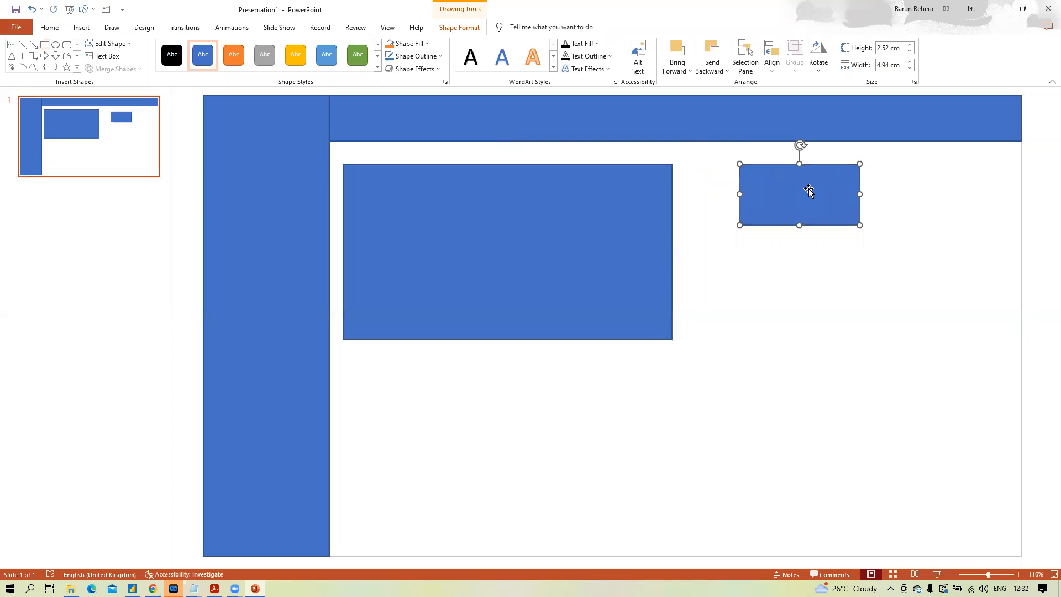
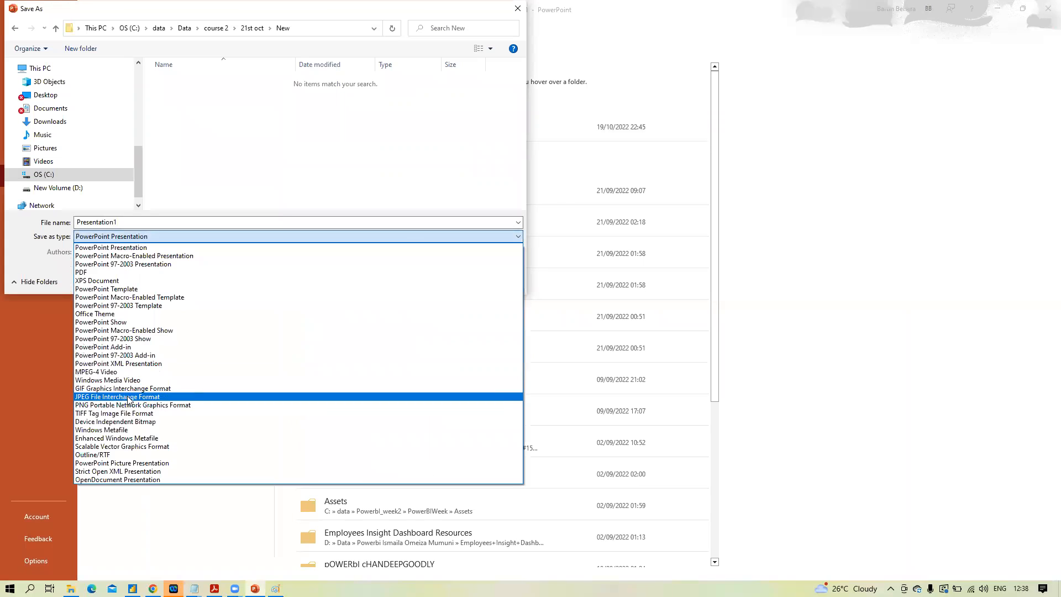
# Step: Save only the current slide as a JPEG image in the New folder
pyautogui.click(425, 281)
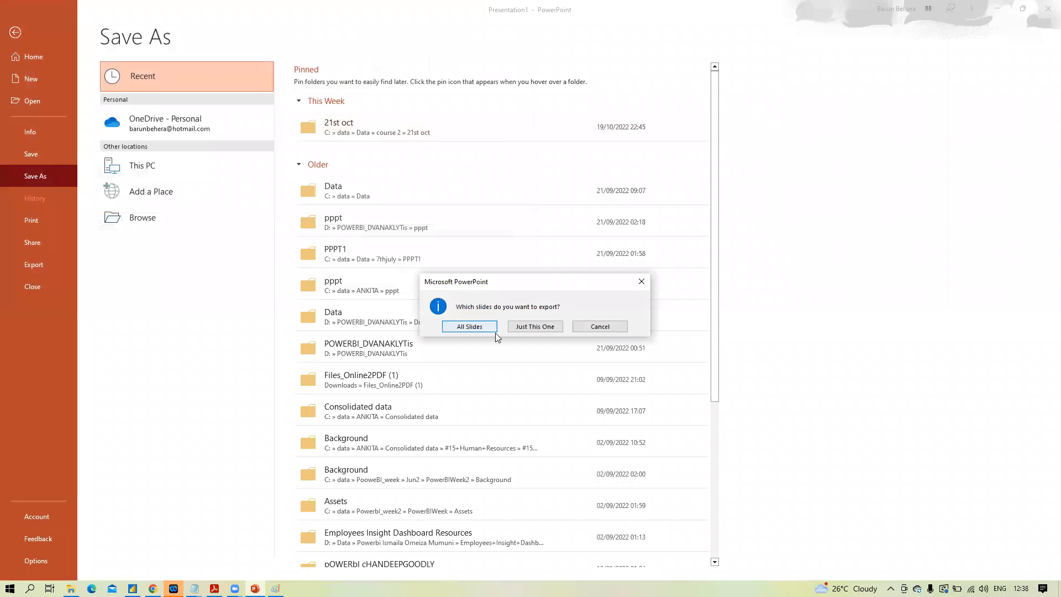
pyautogui.click(533, 327)
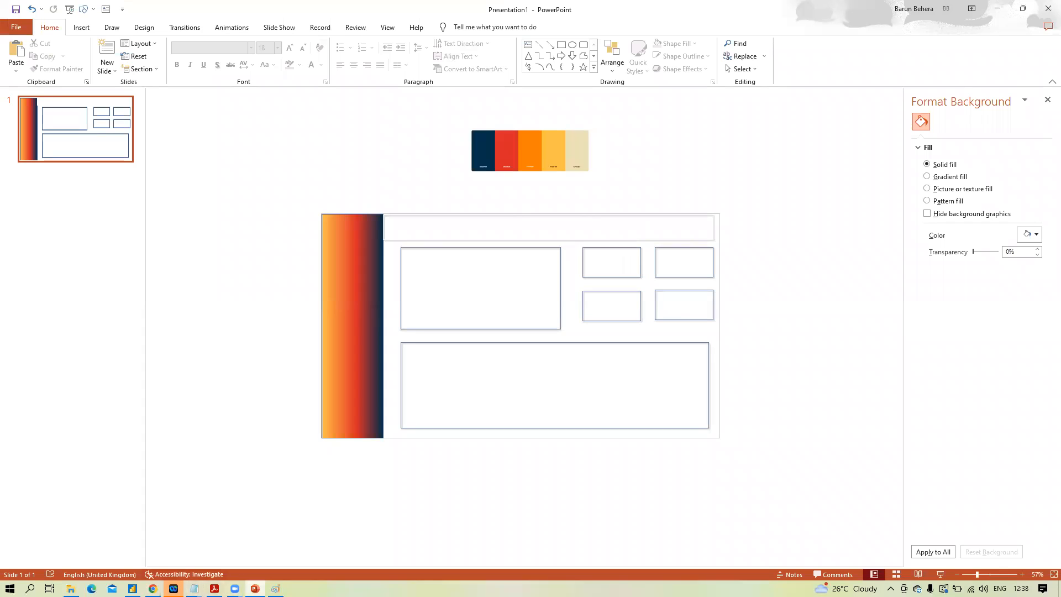
# Step: Switch to Power BI Desktop and set Presentation1.jpg as the page's canvas background image with 0% transparency
pyautogui.click(133, 588)
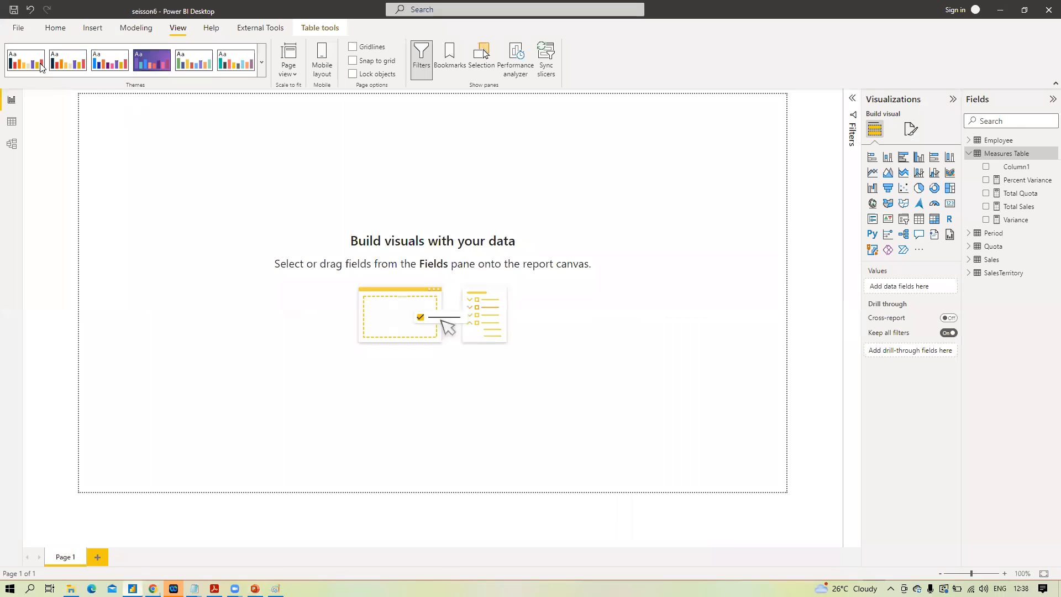
pyautogui.click(912, 128)
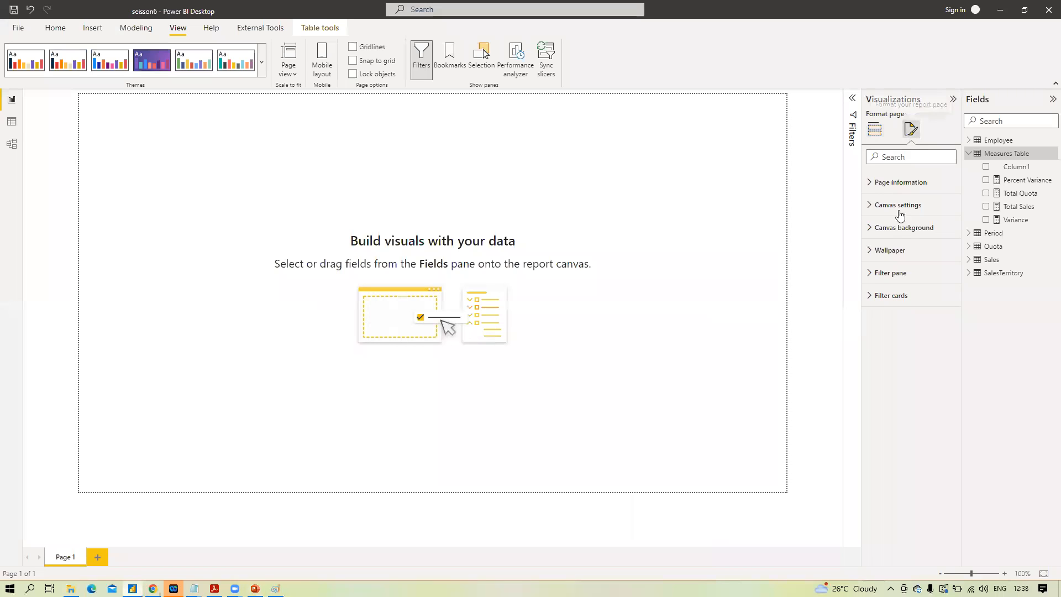
pyautogui.click(871, 228)
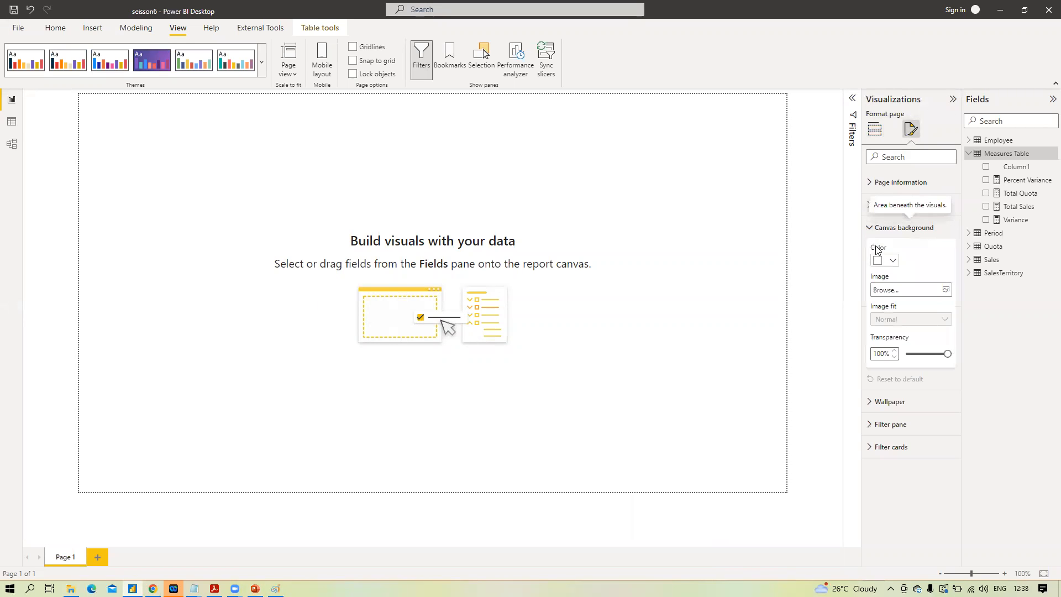
pyautogui.click(947, 292)
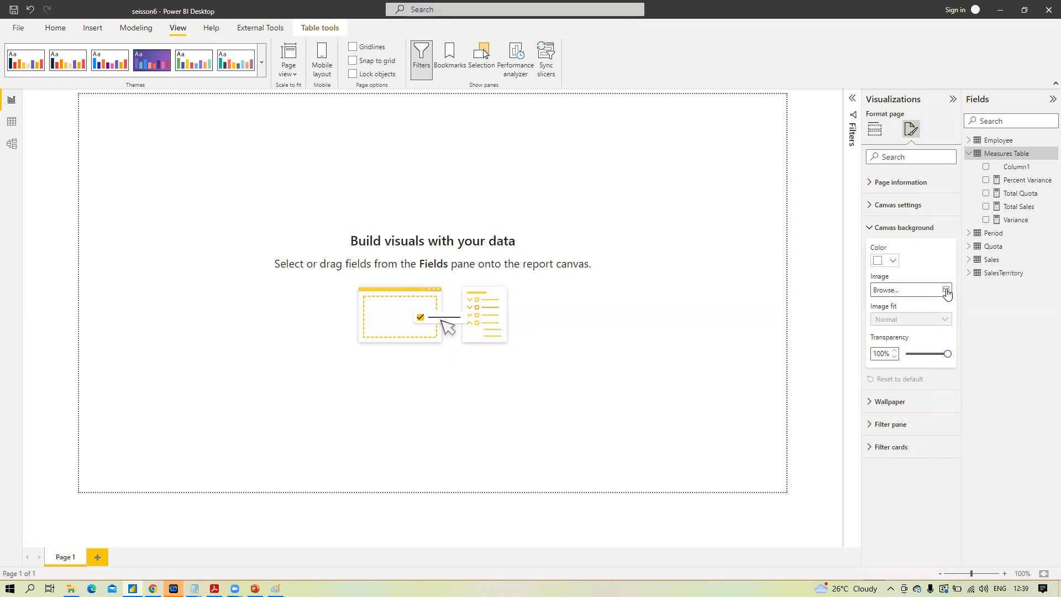
pyautogui.click(118, 101)
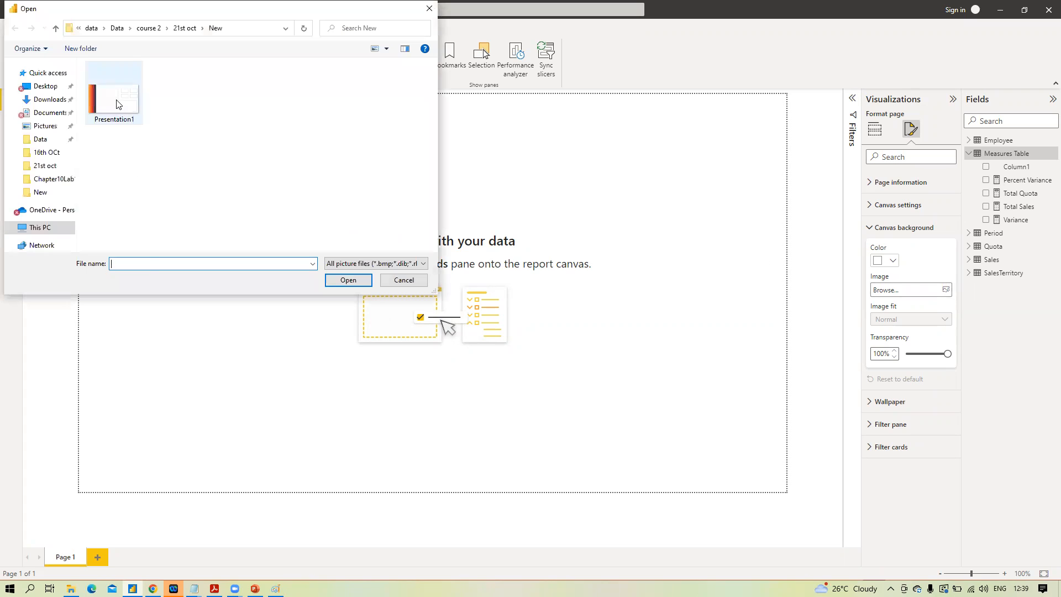
pyautogui.click(348, 280)
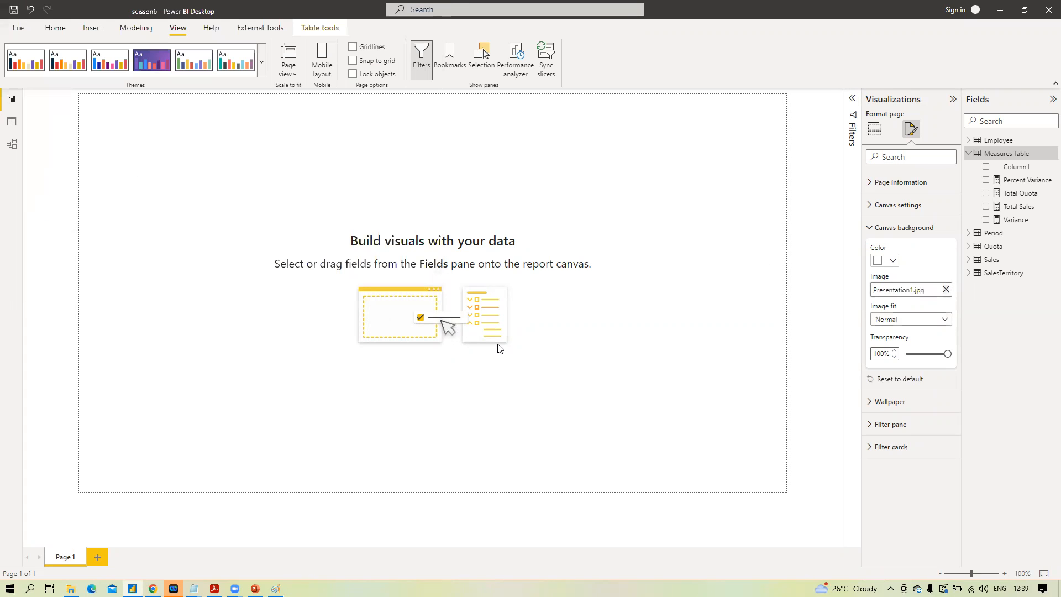
pyautogui.click(906, 354)
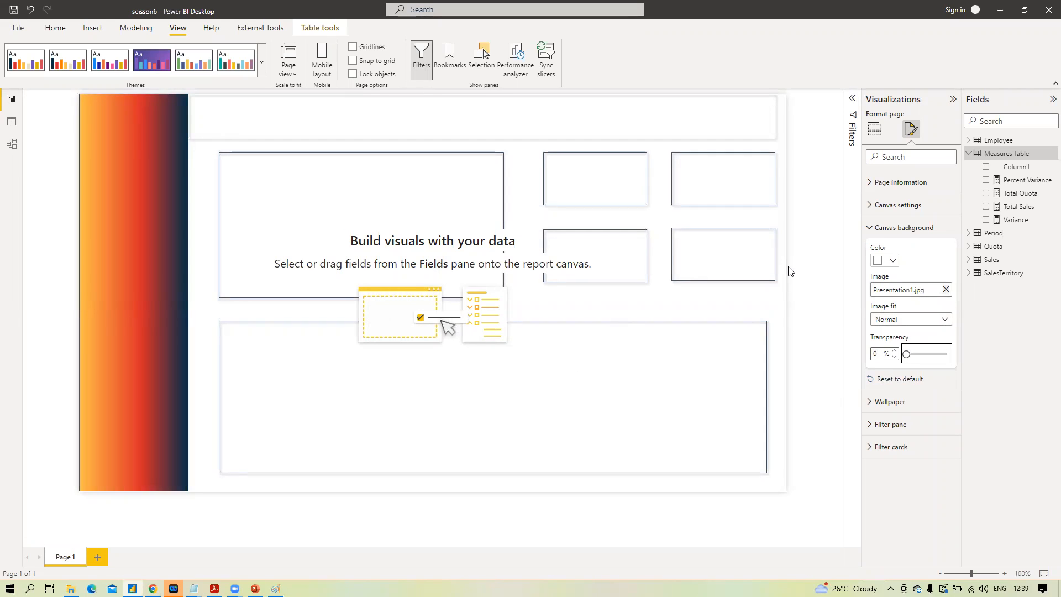
pyautogui.click(811, 268)
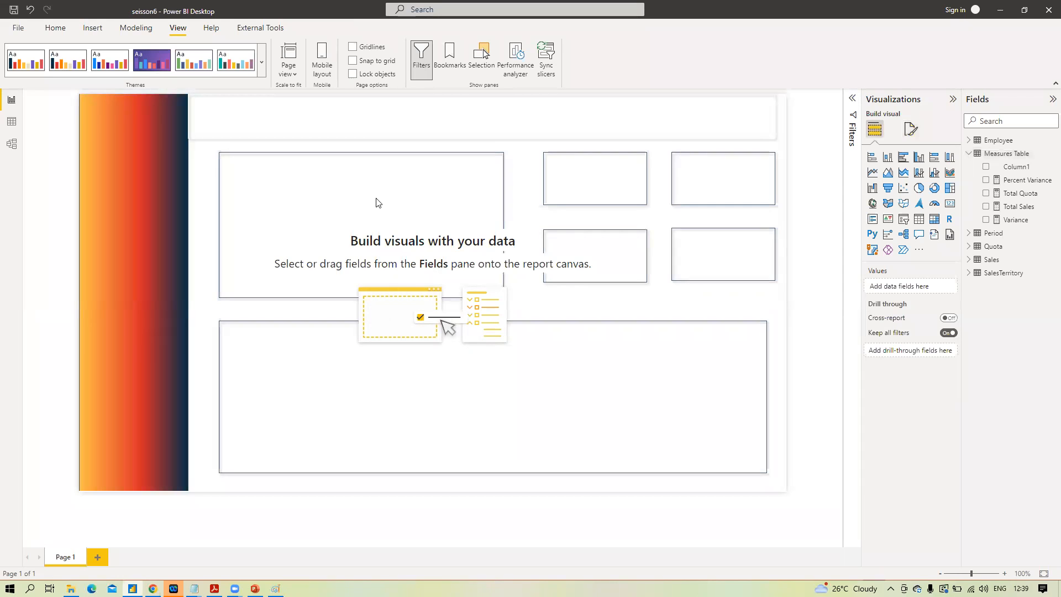
# Step: Add a stacked column chart and move and resize it to fit inside the large frame below the header
pyautogui.click(887, 160)
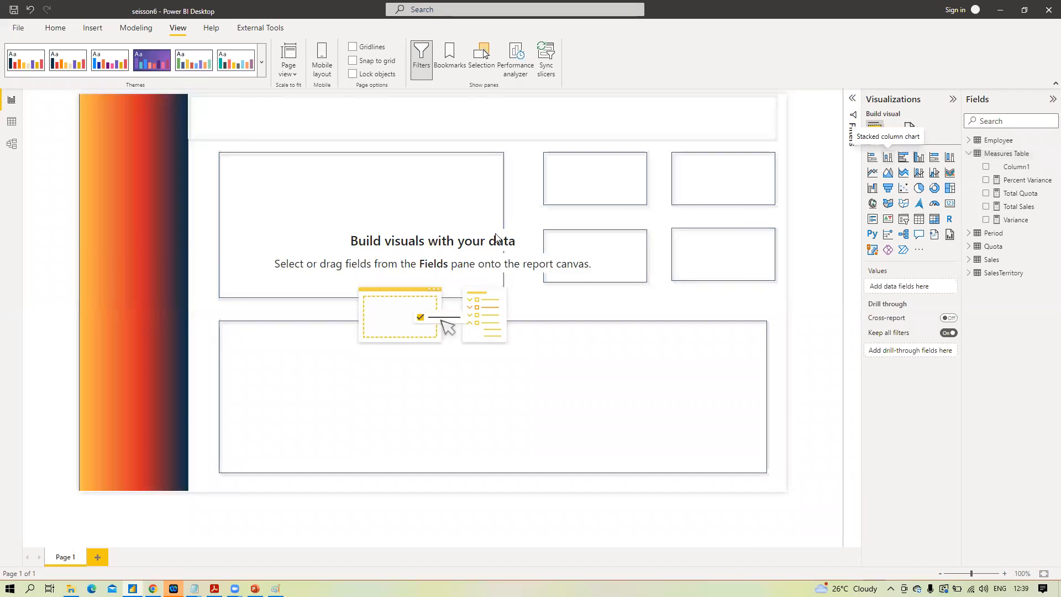
pyautogui.moveTo(118, 151); pyautogui.dragTo(269, 210)
pyautogui.moveTo(356, 223); pyautogui.dragTo(454, 224)
pyautogui.moveTo(203, 231); pyautogui.dragTo(175, 230)
pyautogui.moveTo(448, 302); pyautogui.dragTo(434, 288)
pyautogui.moveTo(363, 185); pyautogui.dragTo(372, 192)
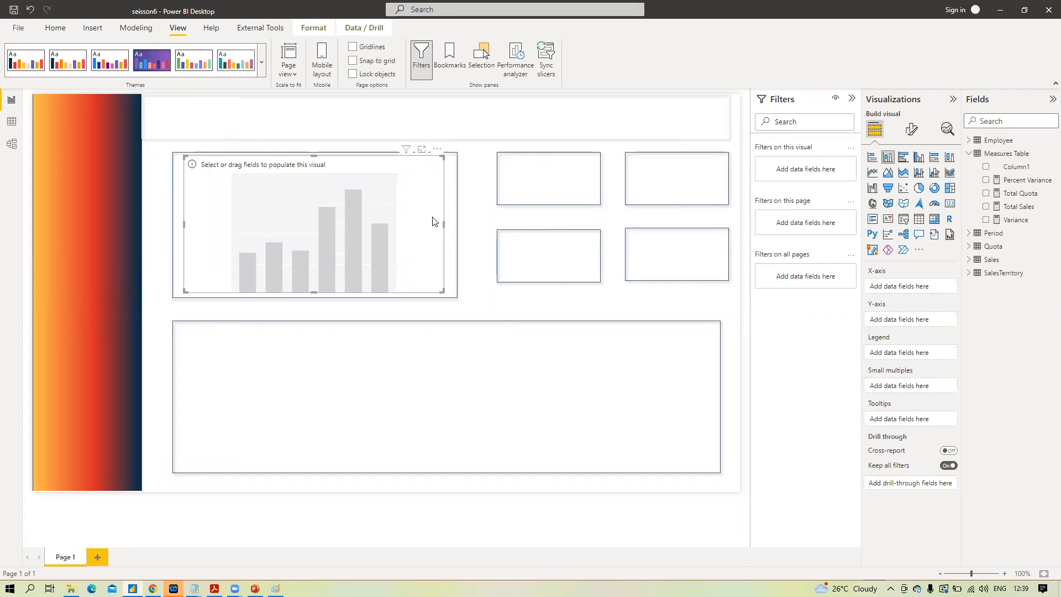
pyautogui.moveTo(444, 222); pyautogui.dragTo(451, 224)
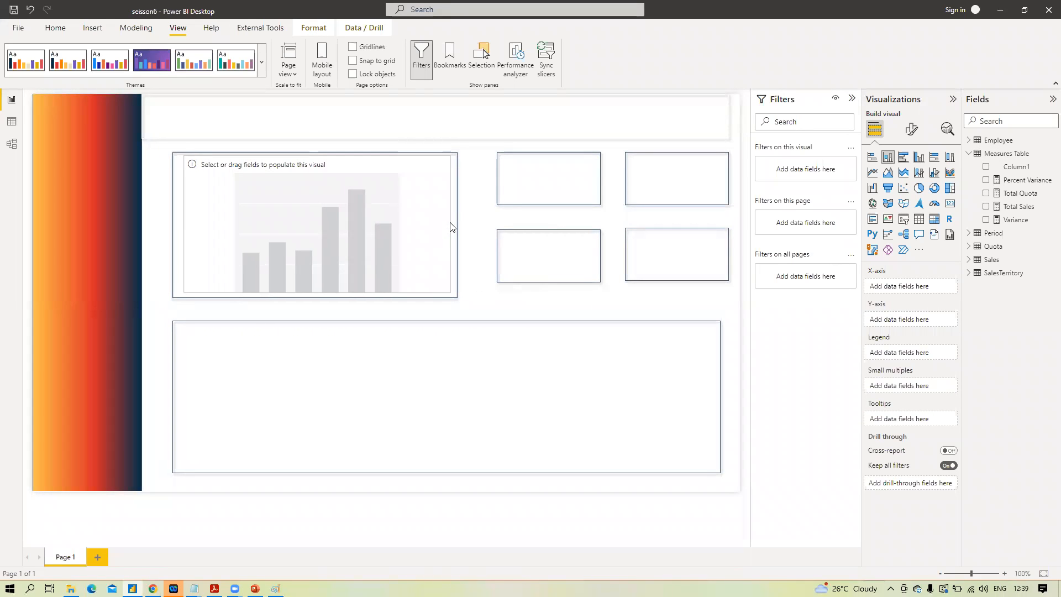
pyautogui.moveTo(183, 226); pyautogui.dragTo(177, 225)
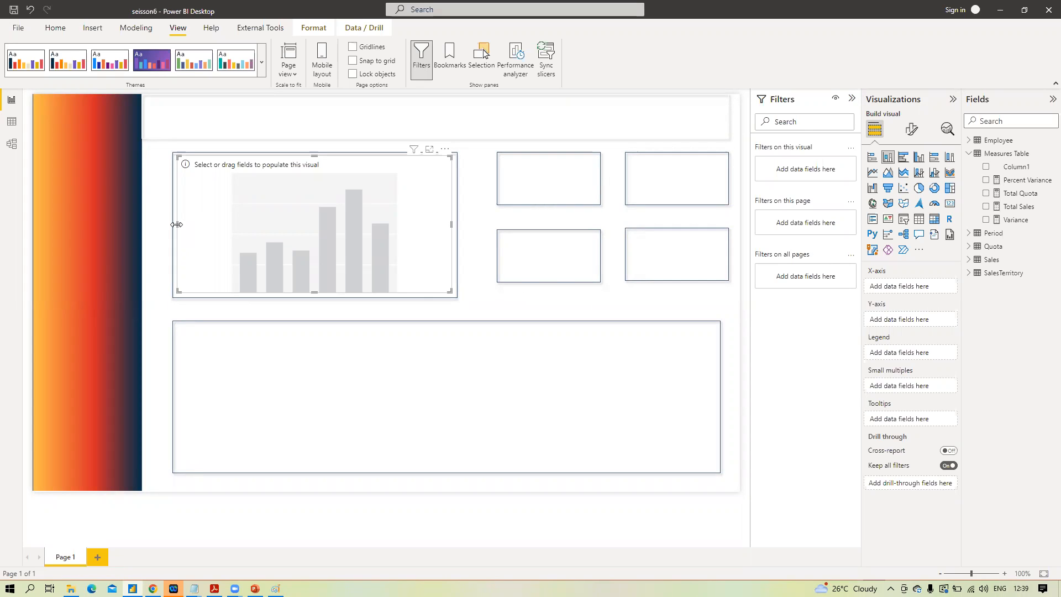
# Step: Plot Total Sales by SalesTerritoryCountry with Quarter as the legend, and enlarge the chart to fill its frame
pyautogui.click(969, 262)
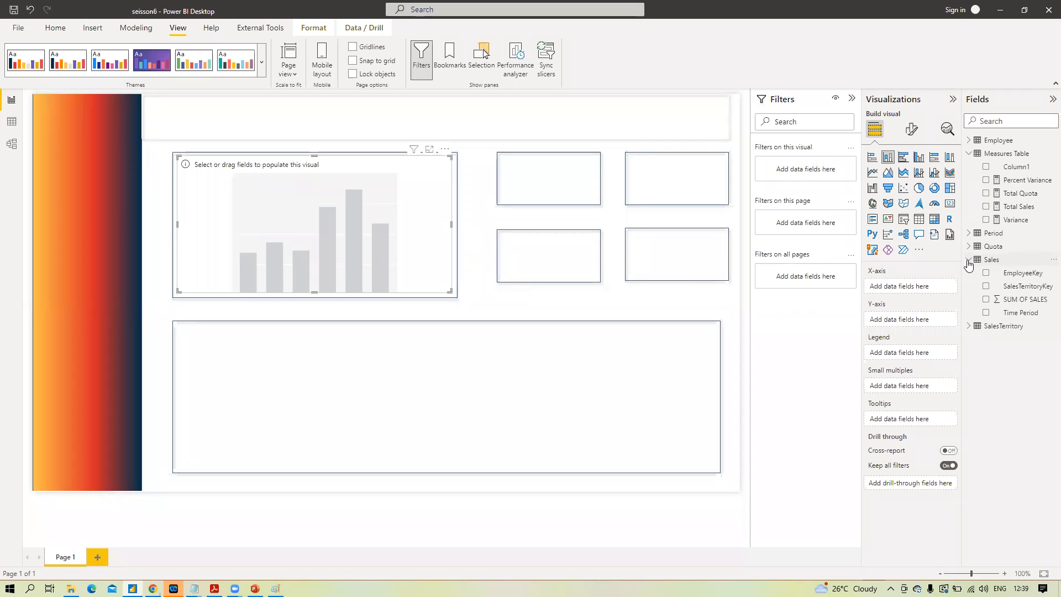
pyautogui.click(969, 326)
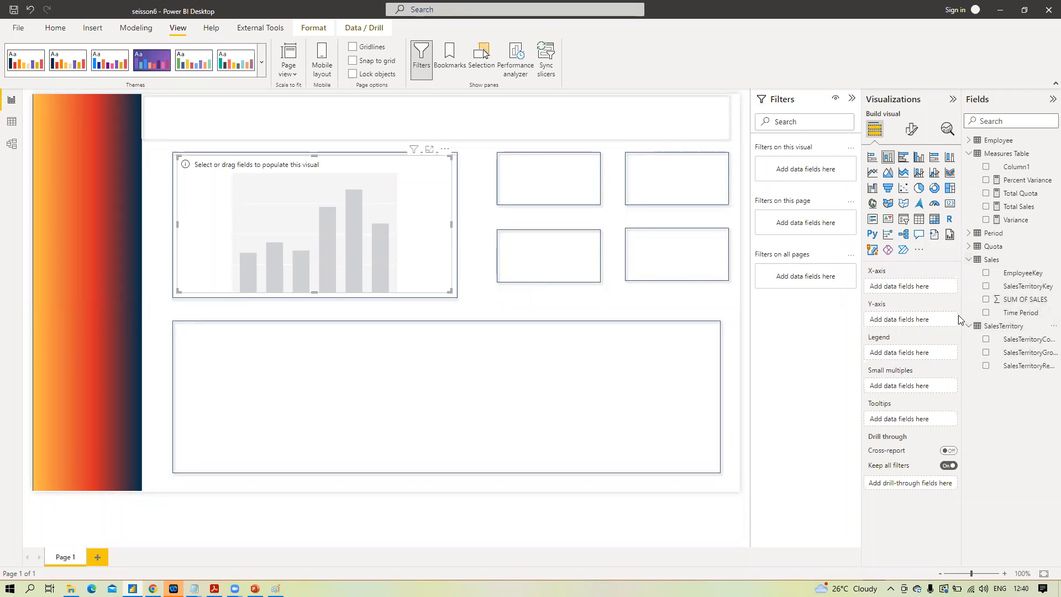
pyautogui.click(986, 340)
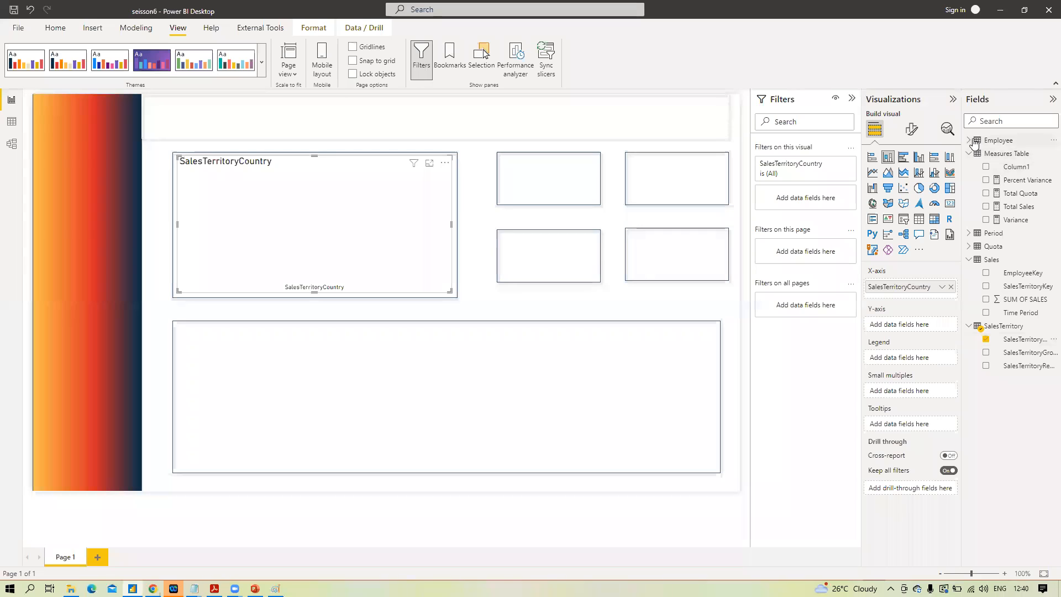
pyautogui.click(969, 233)
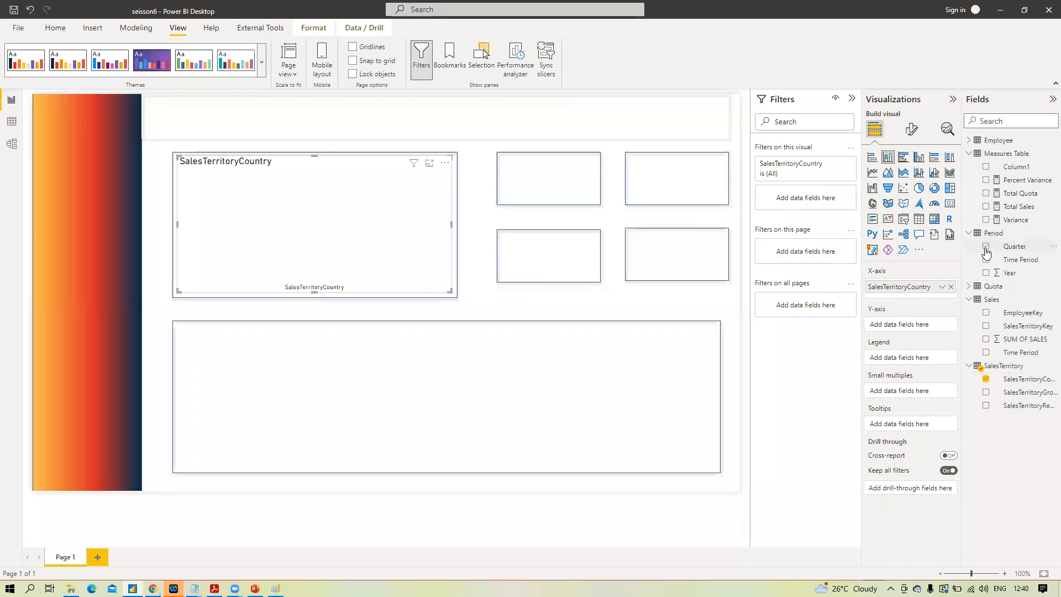
pyautogui.click(986, 248)
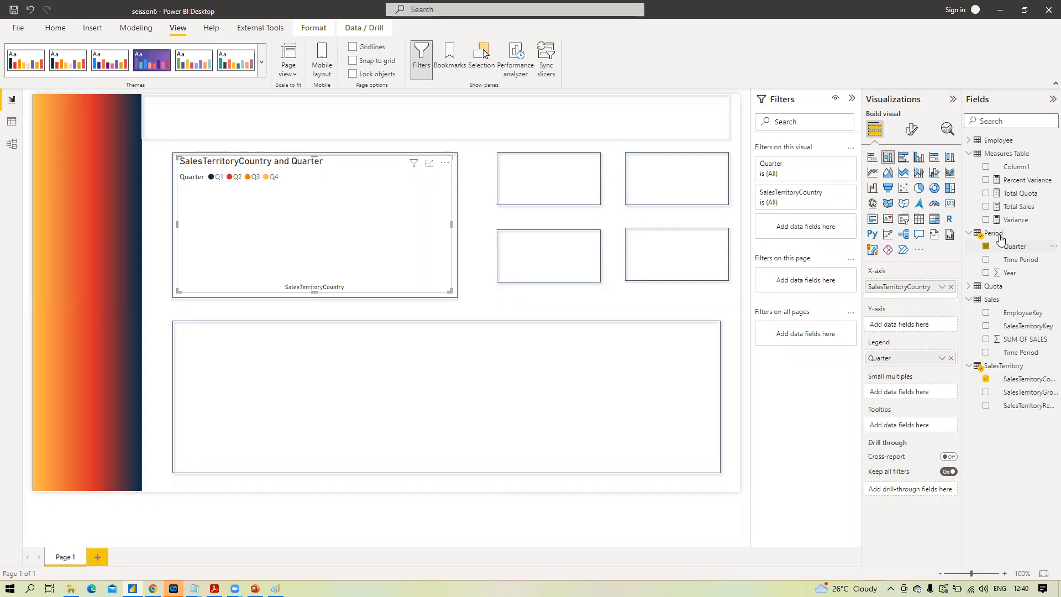
pyautogui.click(985, 208)
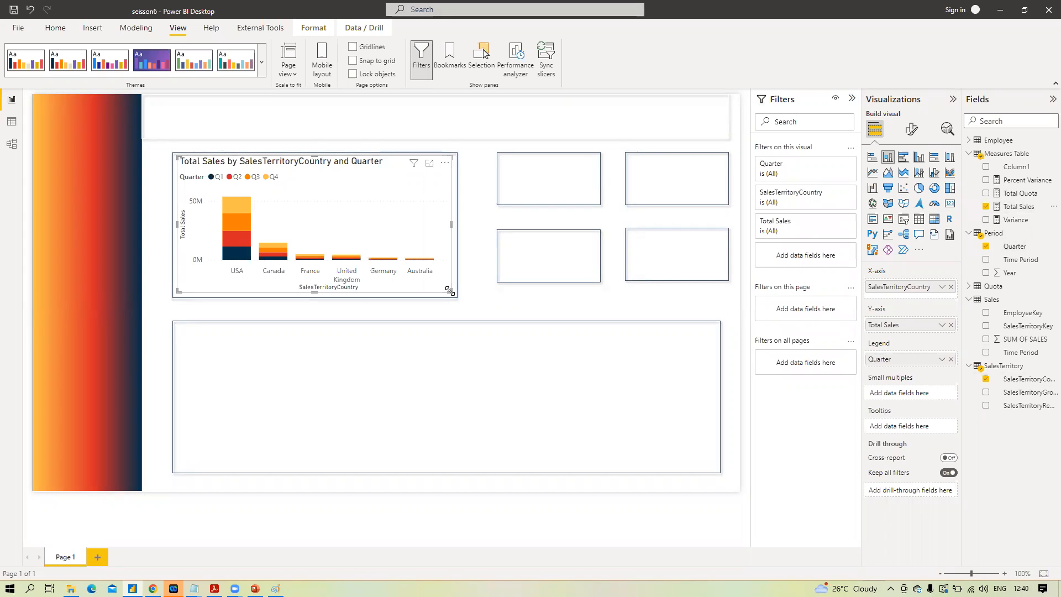
pyautogui.moveTo(452, 296); pyautogui.dragTo(457, 301)
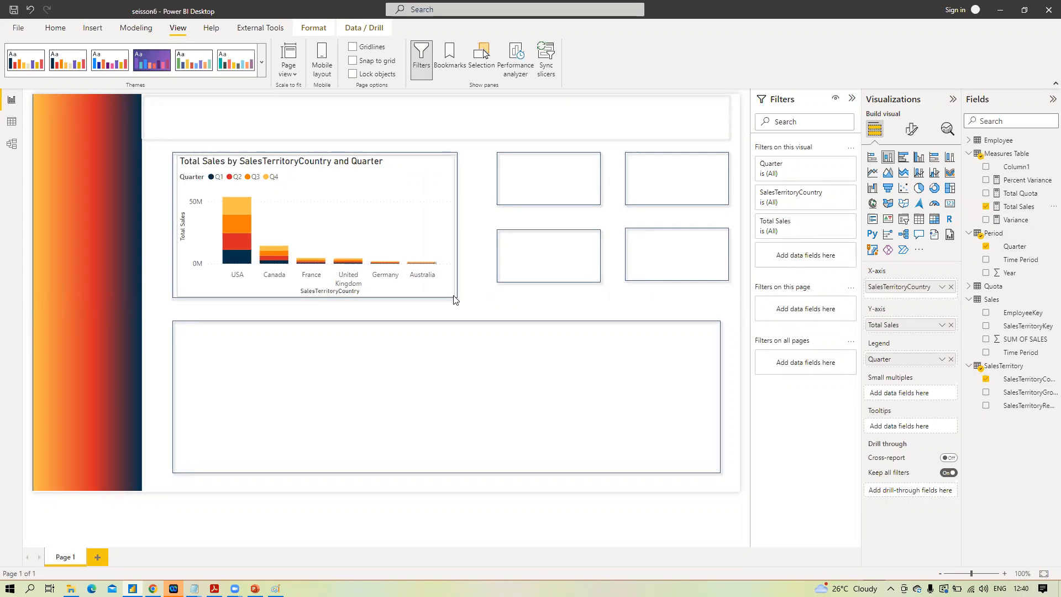
# Step: Turn off the title of the stacked column chart
pyautogui.click(912, 131)
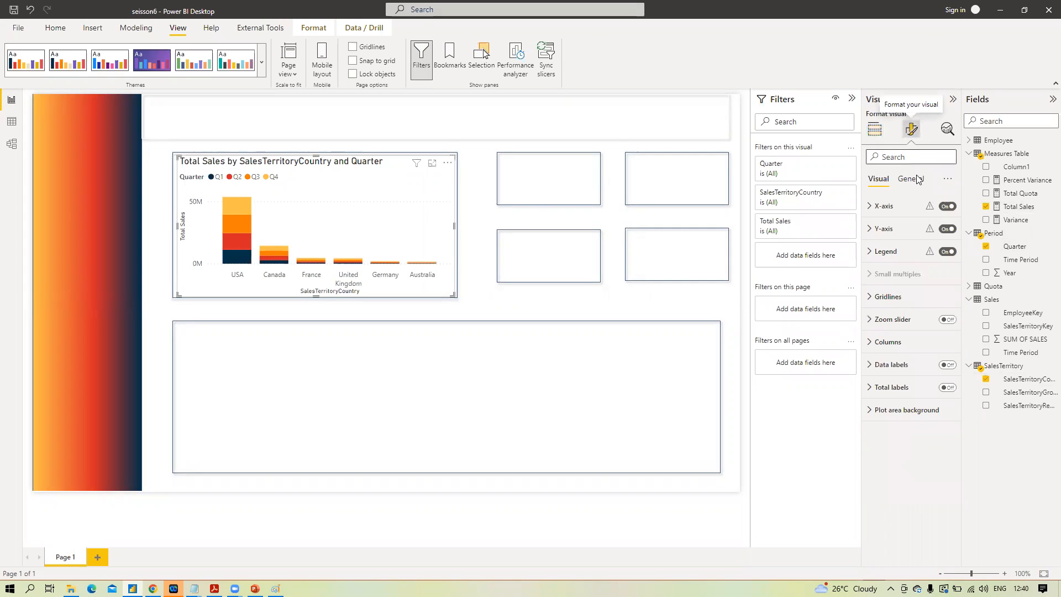
pyautogui.click(868, 414)
pyautogui.click(868, 414)
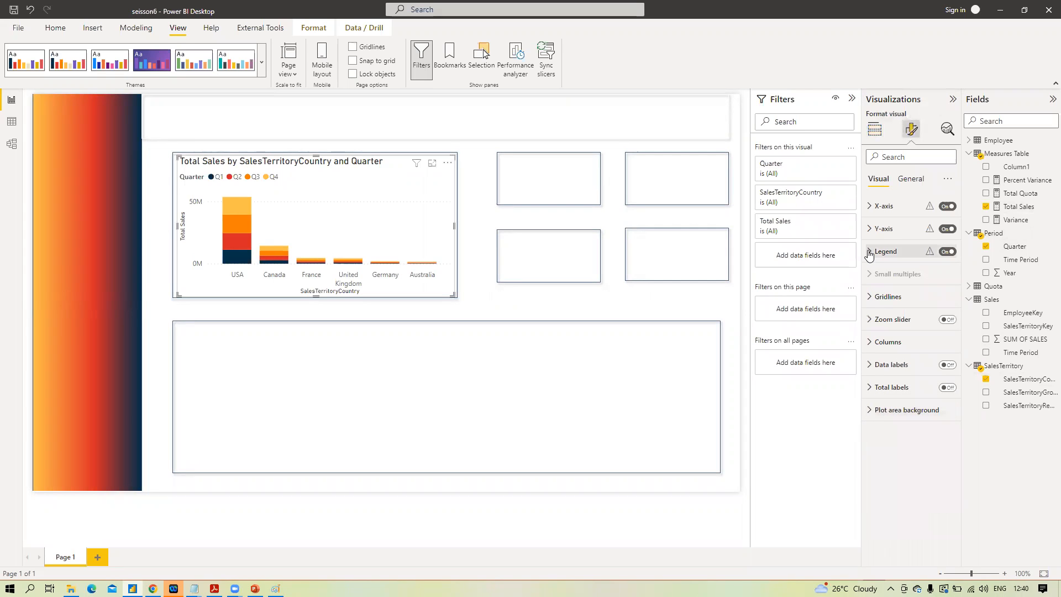
pyautogui.click(911, 179)
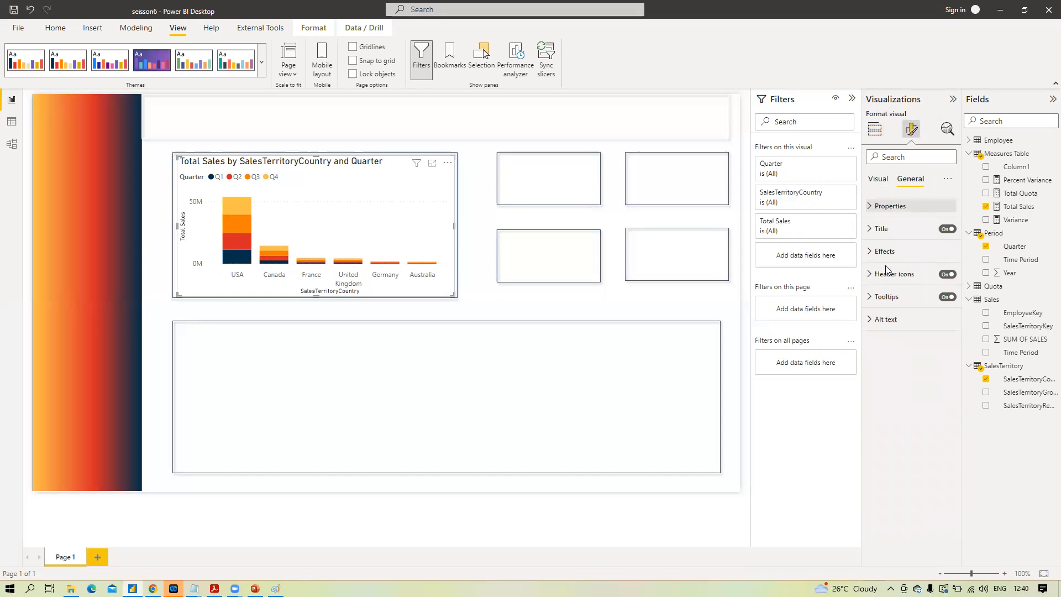
pyautogui.click(947, 228)
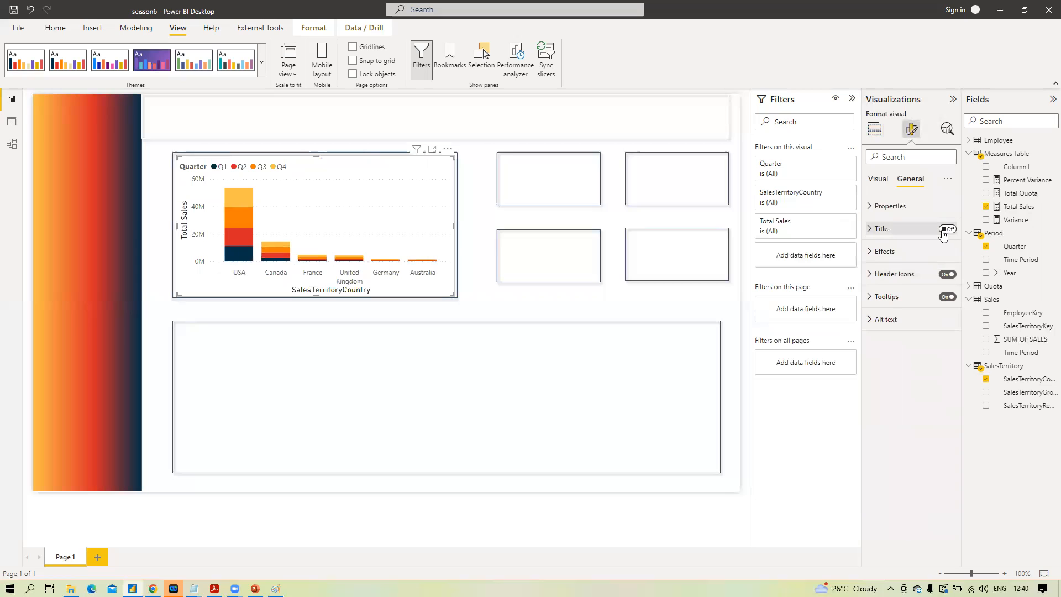
# Step: Turn off the column chart's Y-axis values and turn on its data labels
pyautogui.click(875, 180)
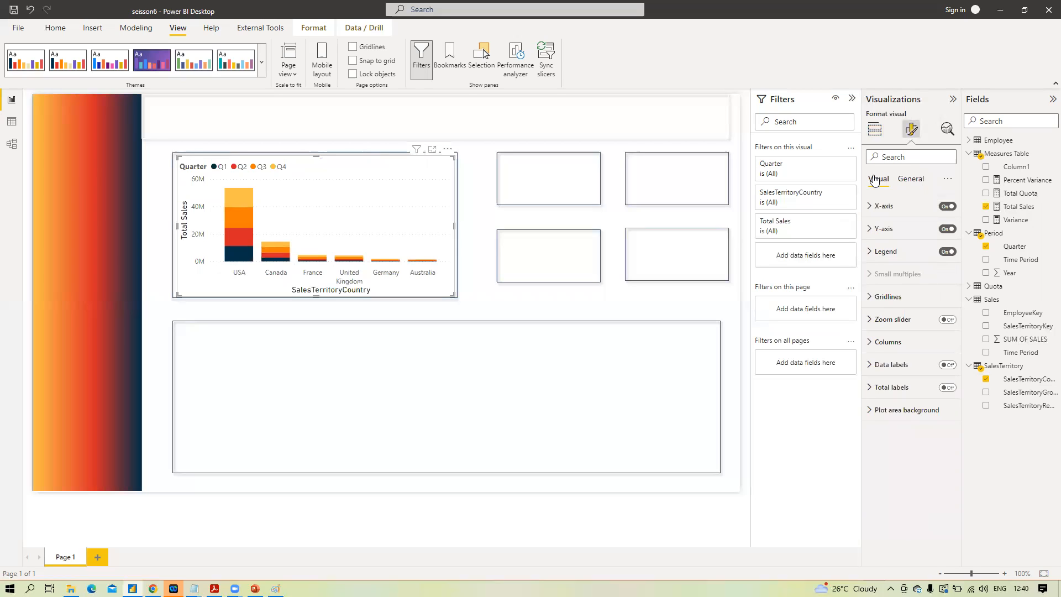
pyautogui.click(945, 229)
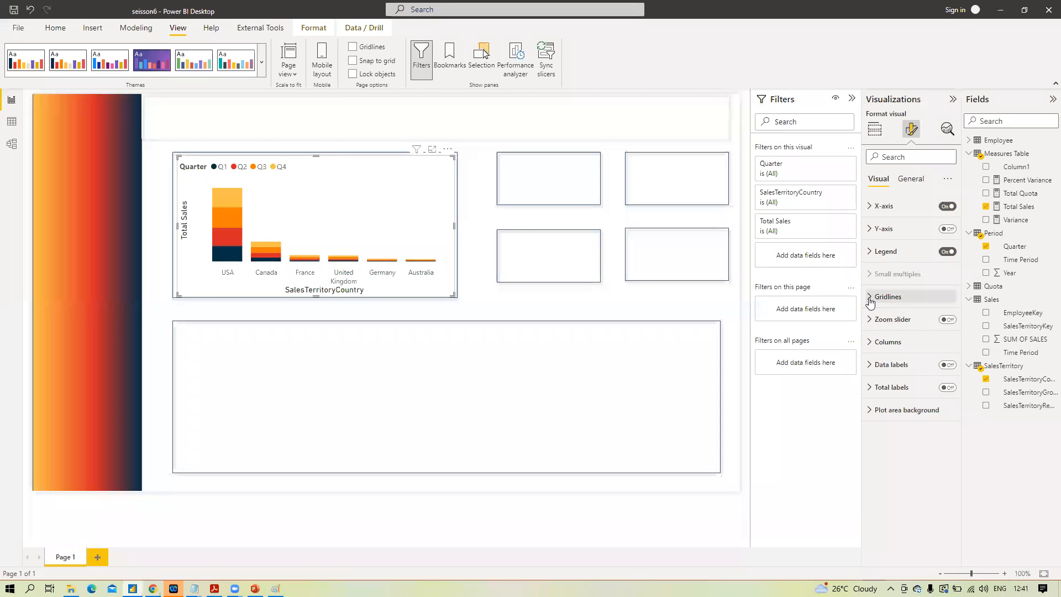
pyautogui.click(869, 345)
pyautogui.click(870, 347)
pyautogui.click(871, 346)
pyautogui.click(872, 345)
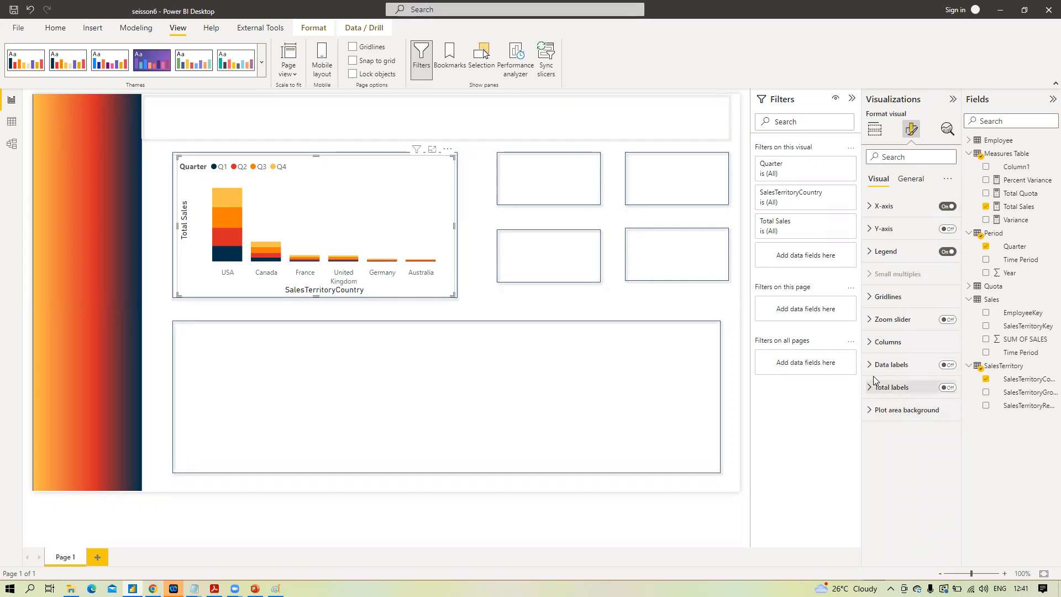
pyautogui.click(948, 365)
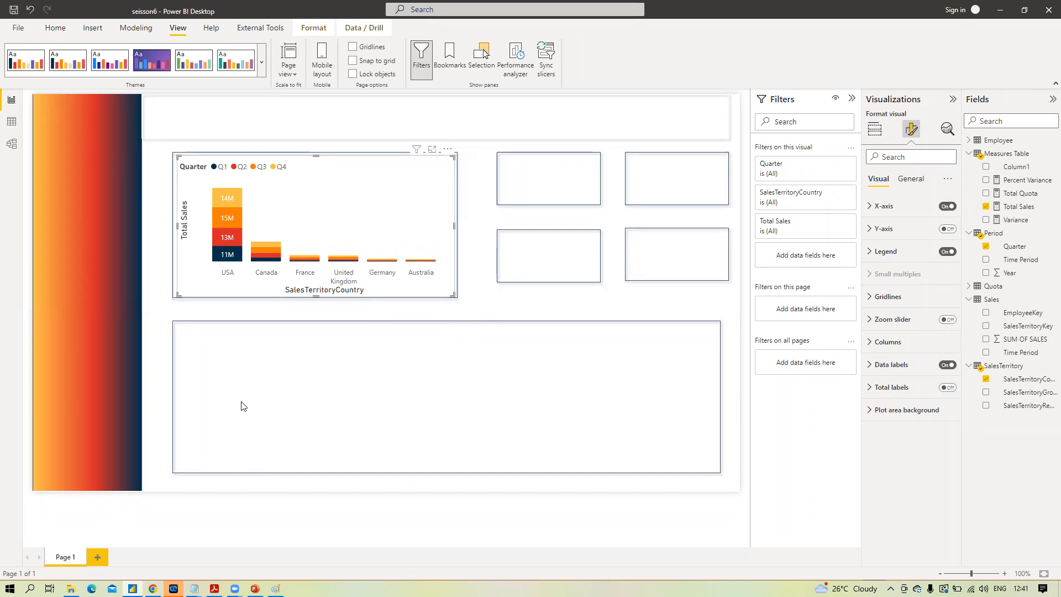
pyautogui.click(418, 400)
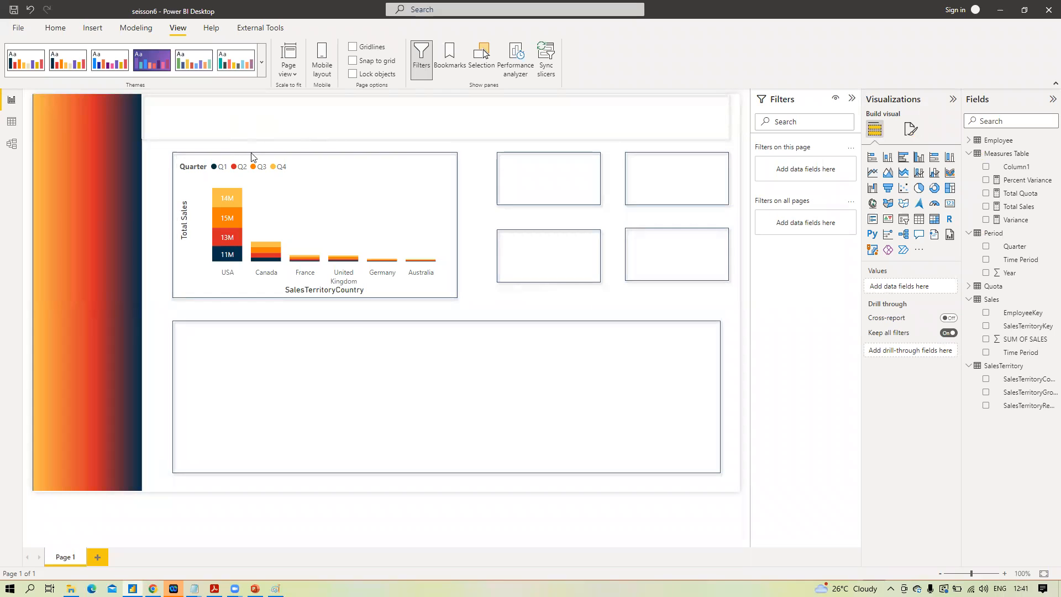
# Step: Insert a text box, shrink it and move it into the header frame above the chart
pyautogui.click(92, 27)
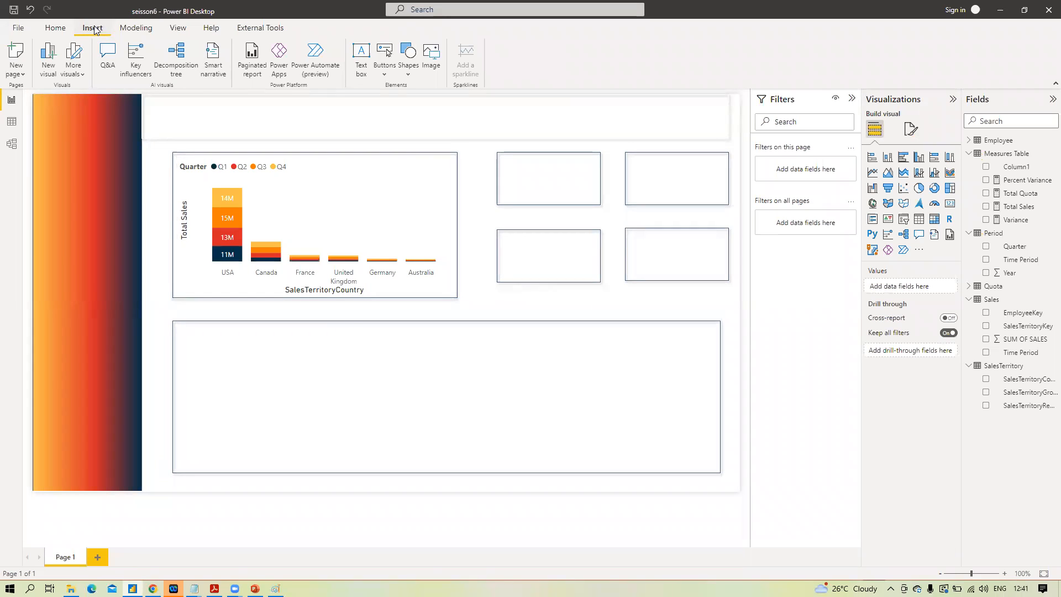
pyautogui.click(361, 58)
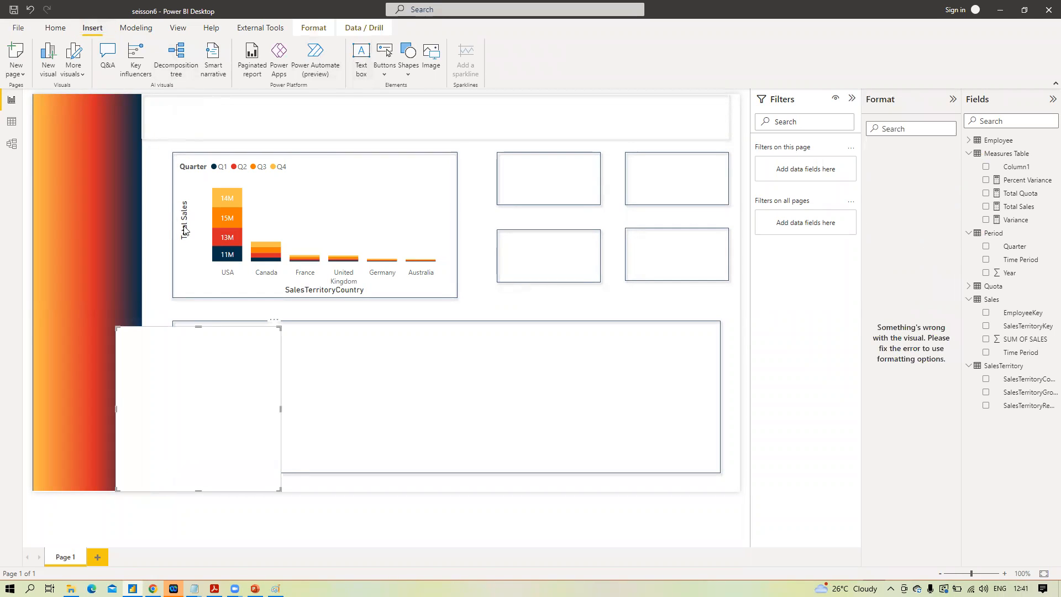
pyautogui.moveTo(280, 490); pyautogui.dragTo(221, 376)
pyautogui.click(151, 340)
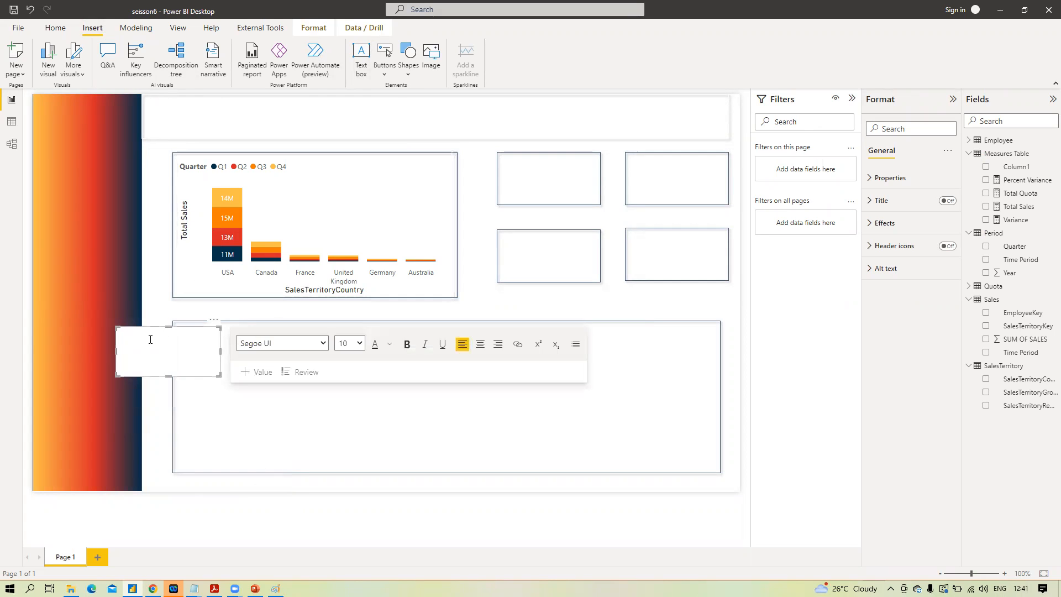
pyautogui.moveTo(138, 330); pyautogui.dragTo(189, 100)
pyautogui.moveTo(269, 148); pyautogui.dragTo(267, 130)
pyautogui.click(230, 100)
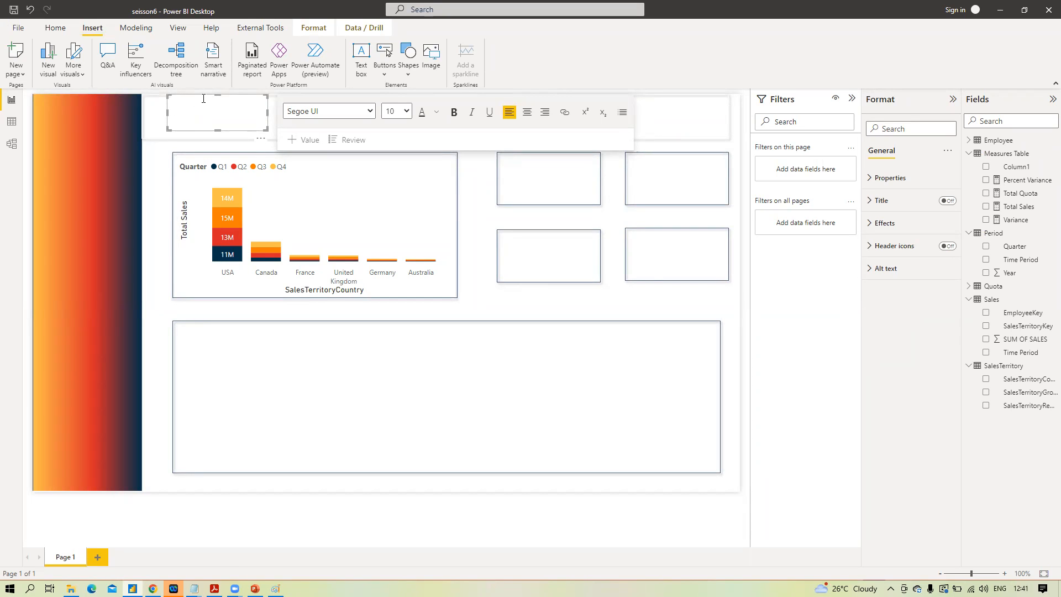
# Step: Shift the text box to the header's start, widen it to the chart's right edge and enter "SAles Analysis Dash Board"
pyautogui.click(205, 99)
pyautogui.moveTo(202, 109); pyautogui.dragTo(185, 102)
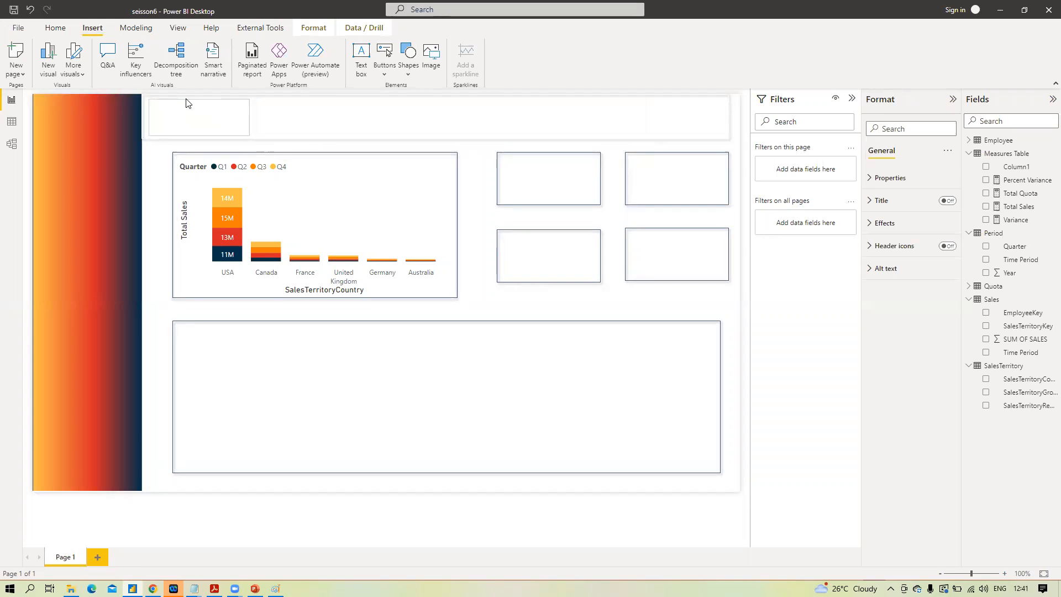
pyautogui.click(185, 102)
pyautogui.moveTo(250, 117); pyautogui.dragTo(455, 119)
pyautogui.click(195, 118)
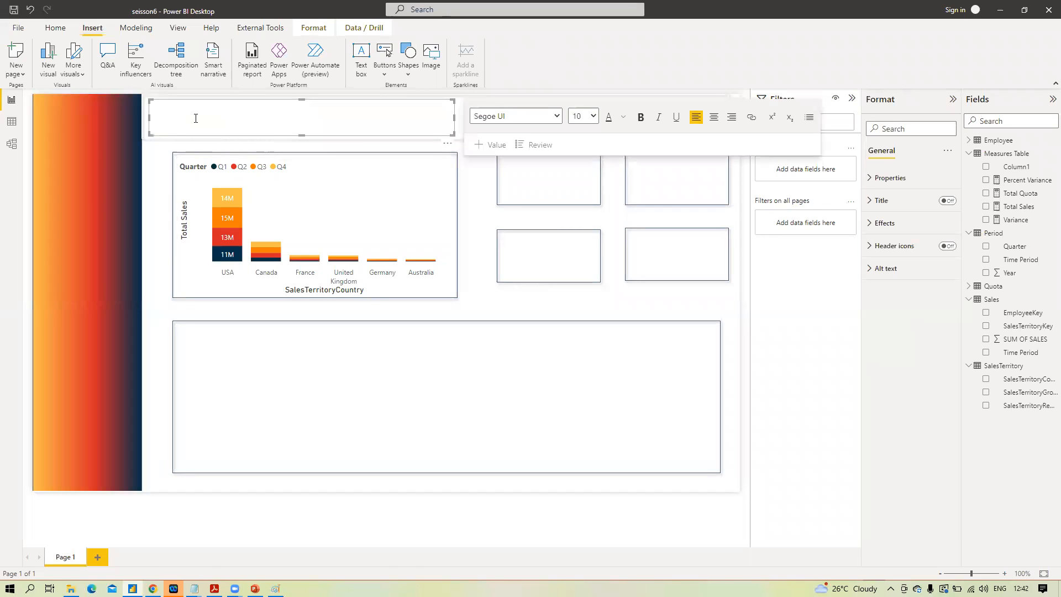
pyautogui.write('les Analysis Dash Board')
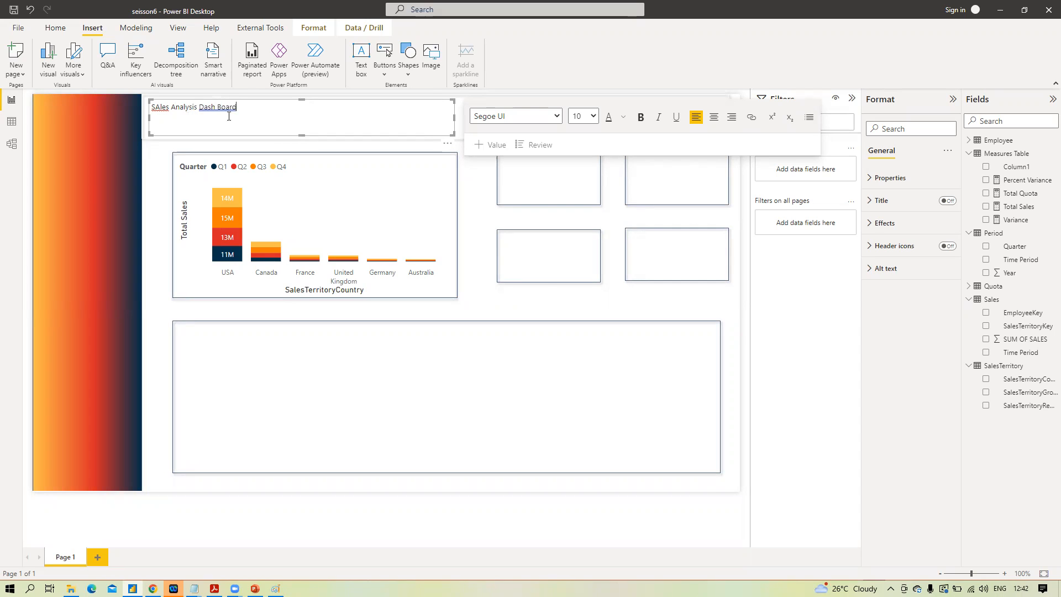
# Step: Correct the header text box wording to "Sales Analysis Dashboard"
pyautogui.click(218, 106)
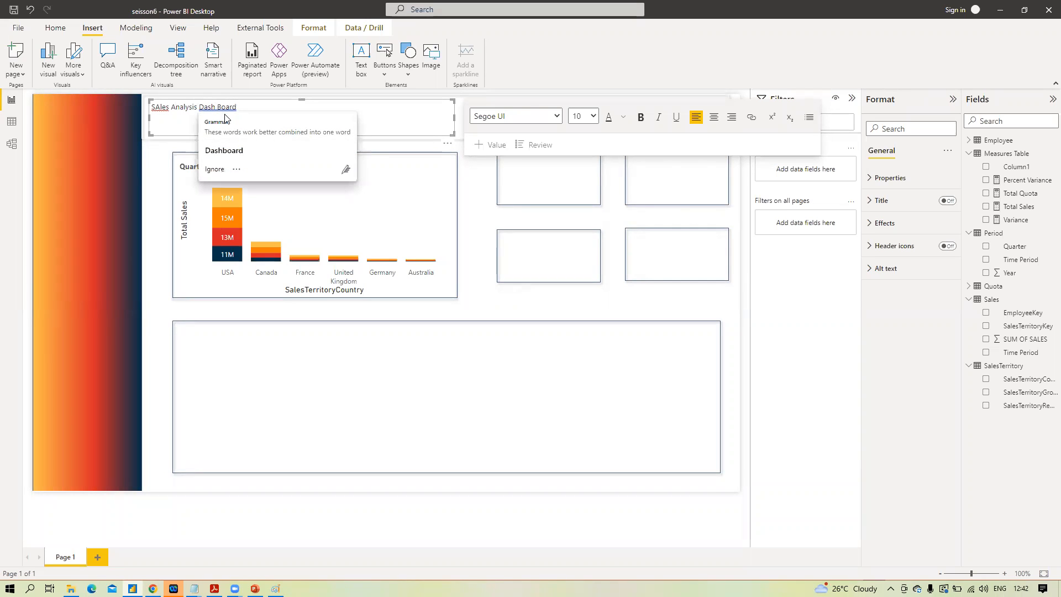
pyautogui.click(224, 152)
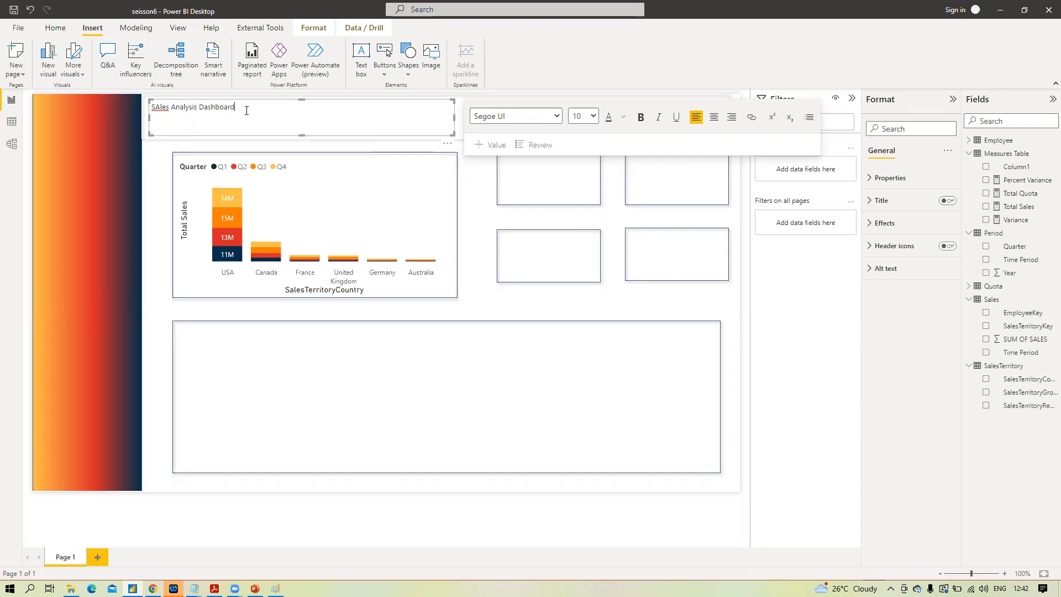
pyautogui.click(157, 109)
pyautogui.press('BackSpace')
pyautogui.write('a')
# Step: Format the dashboard title as 28 pt bold text in a light red shade from the theme colors
pyautogui.tripleClick(190, 109)
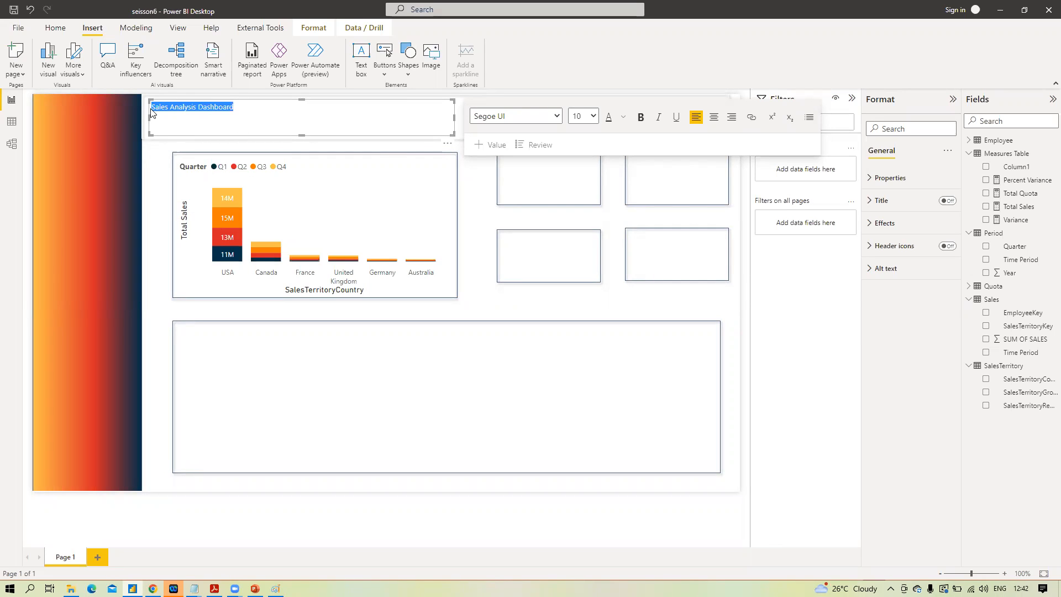
pyautogui.click(593, 116)
pyautogui.click(577, 254)
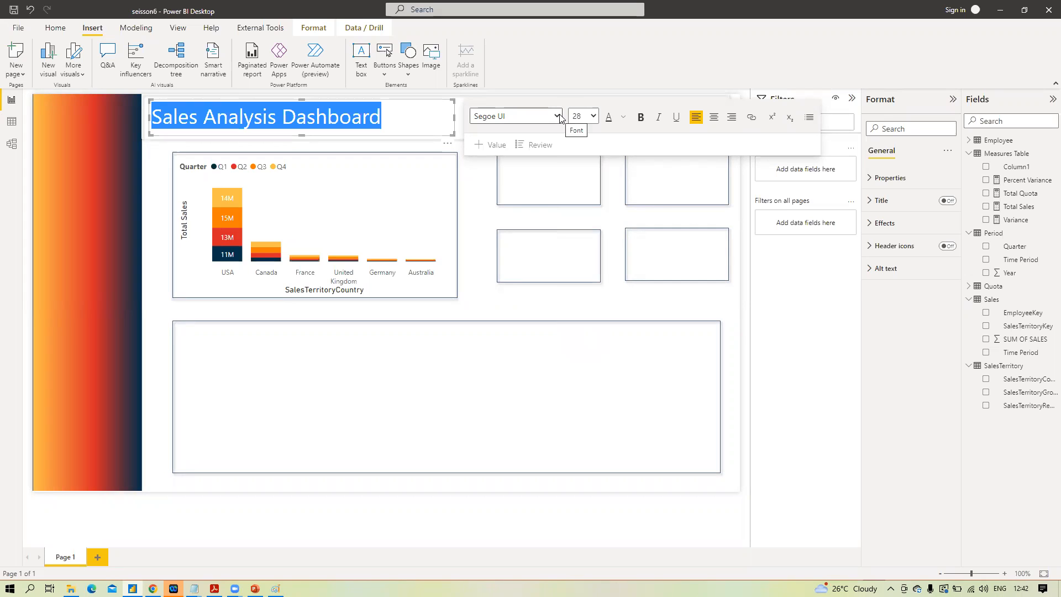
pyautogui.click(639, 118)
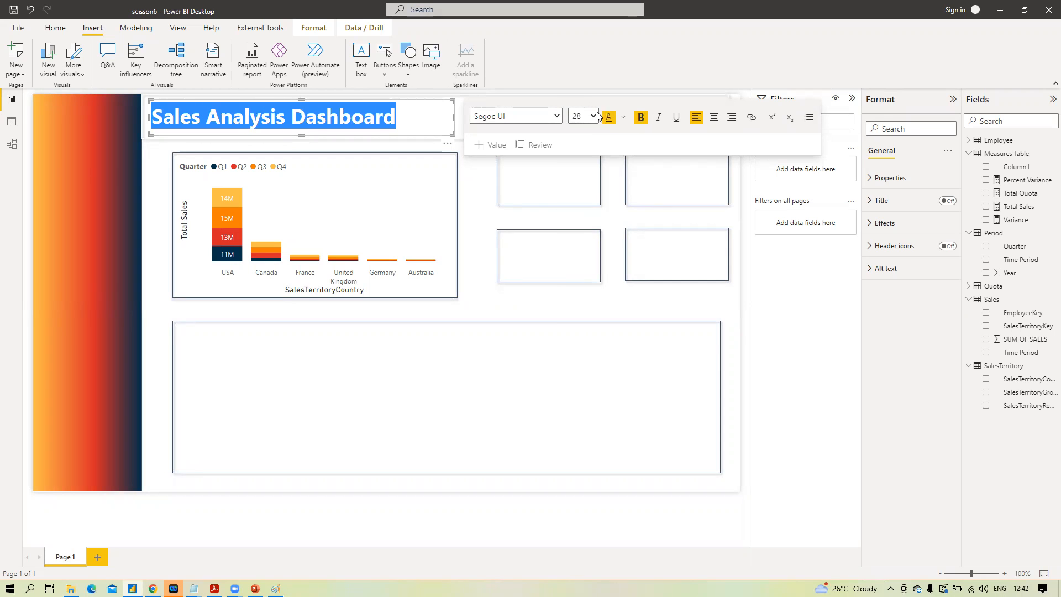
pyautogui.click(626, 118)
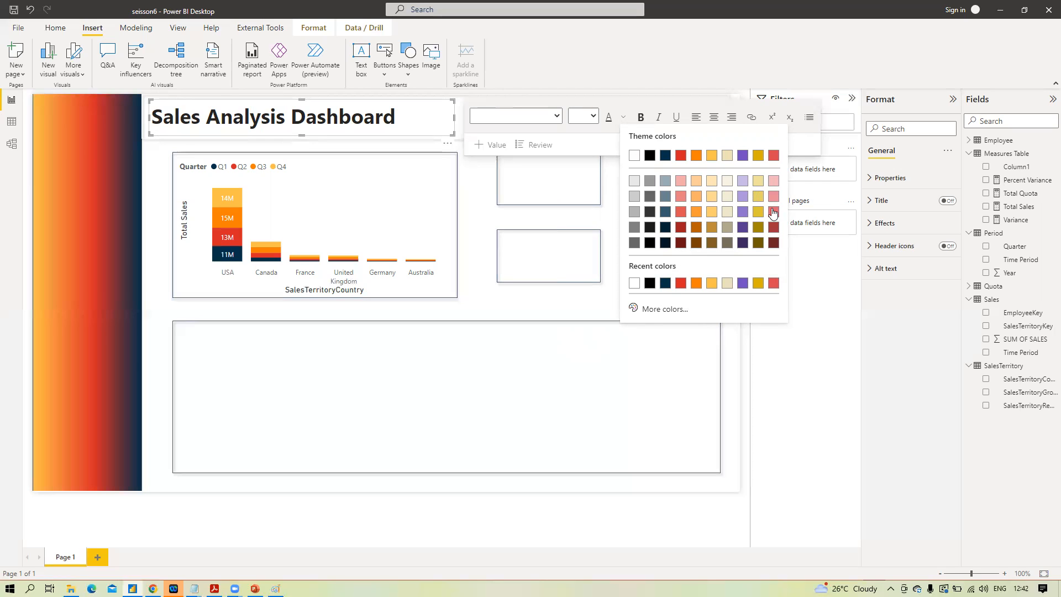
pyautogui.click(773, 213)
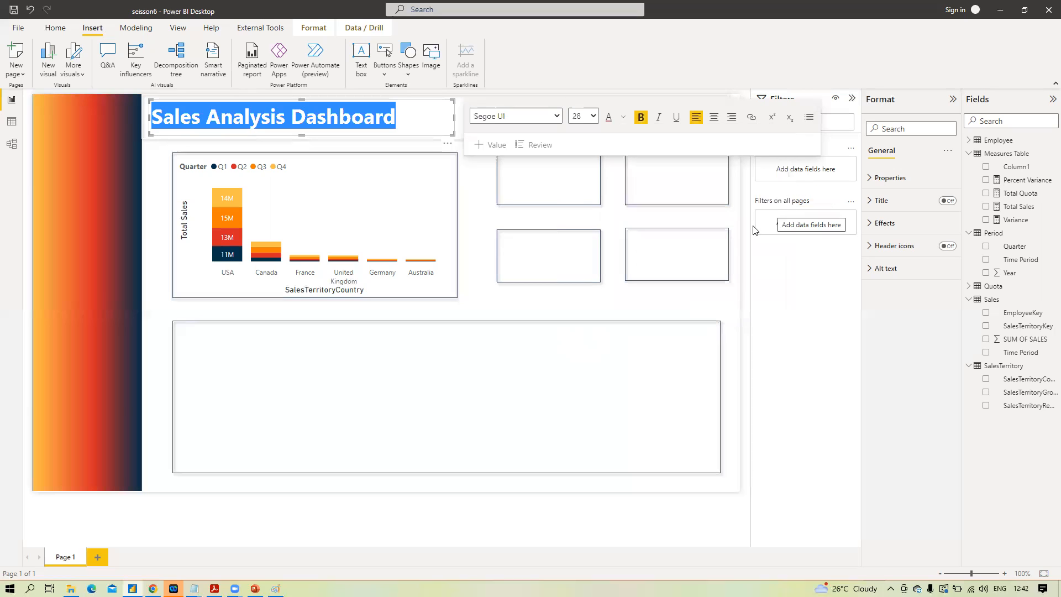
pyautogui.click(488, 281)
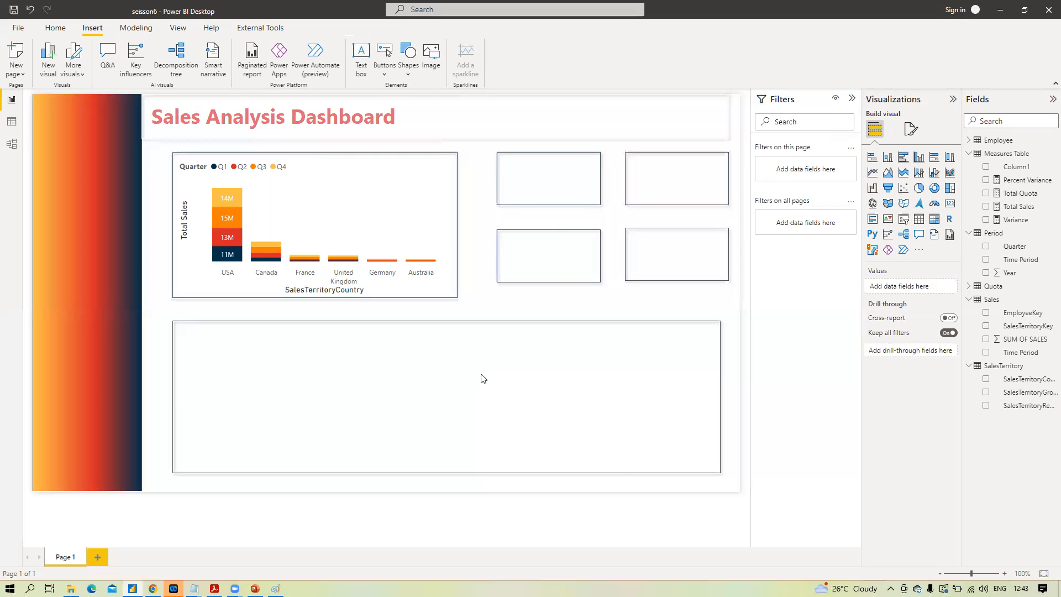
# Step: Insert a clustered column chart, move it into the large empty frame below the stacked chart and widen it to fill the frame
pyautogui.click(919, 160)
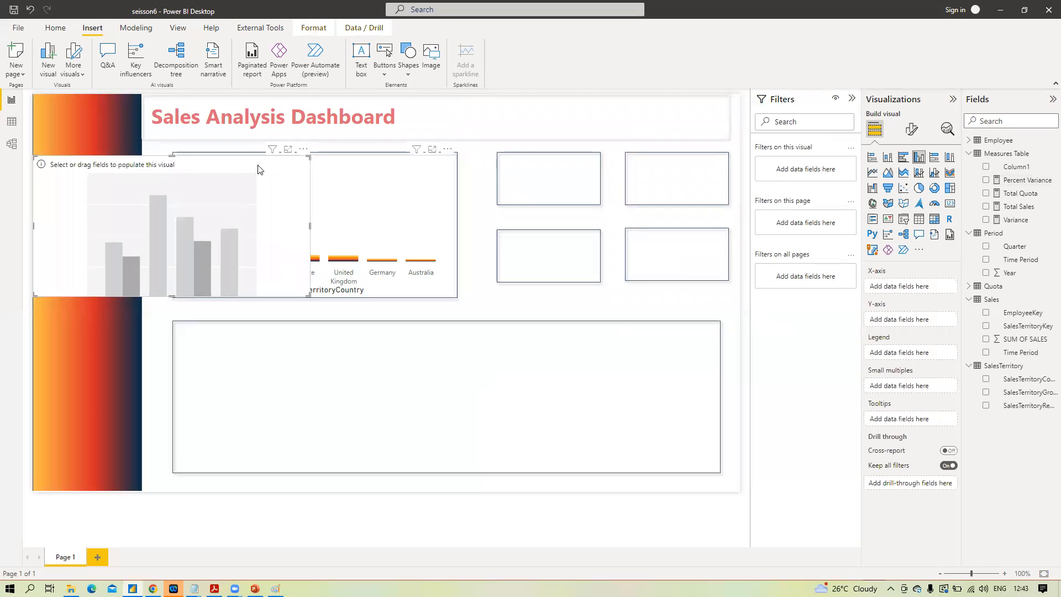
pyautogui.moveTo(233, 161); pyautogui.dragTo(457, 330)
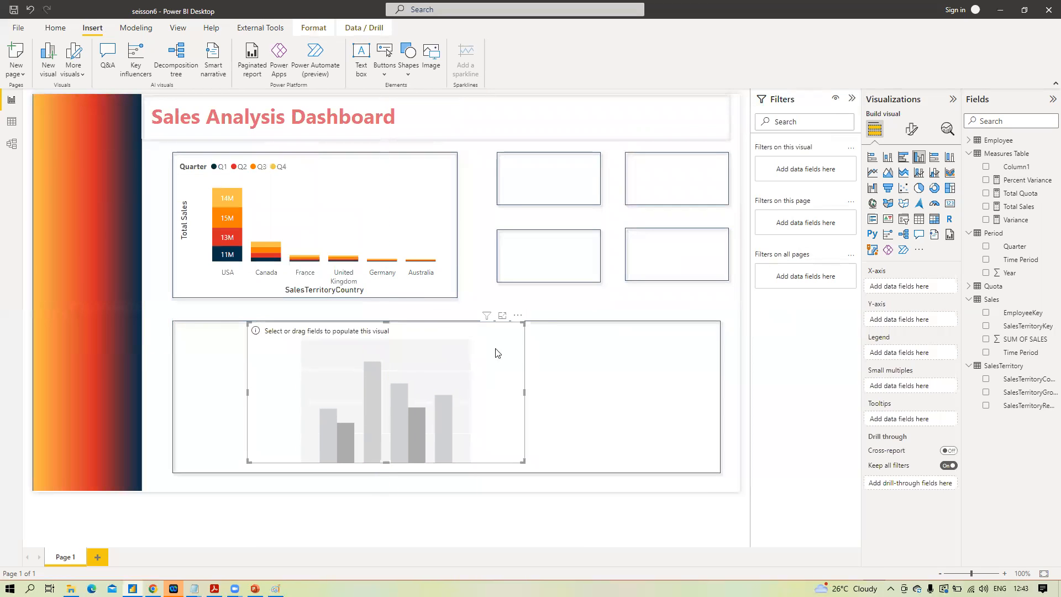
pyautogui.moveTo(525, 391); pyautogui.dragTo(686, 430)
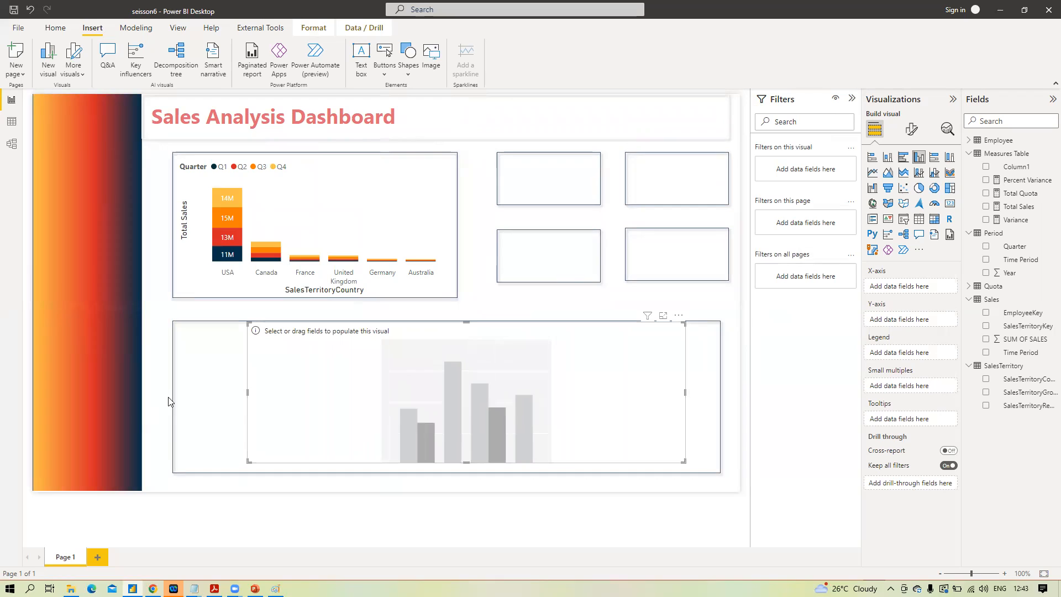
pyautogui.moveTo(247, 392); pyautogui.dragTo(179, 391)
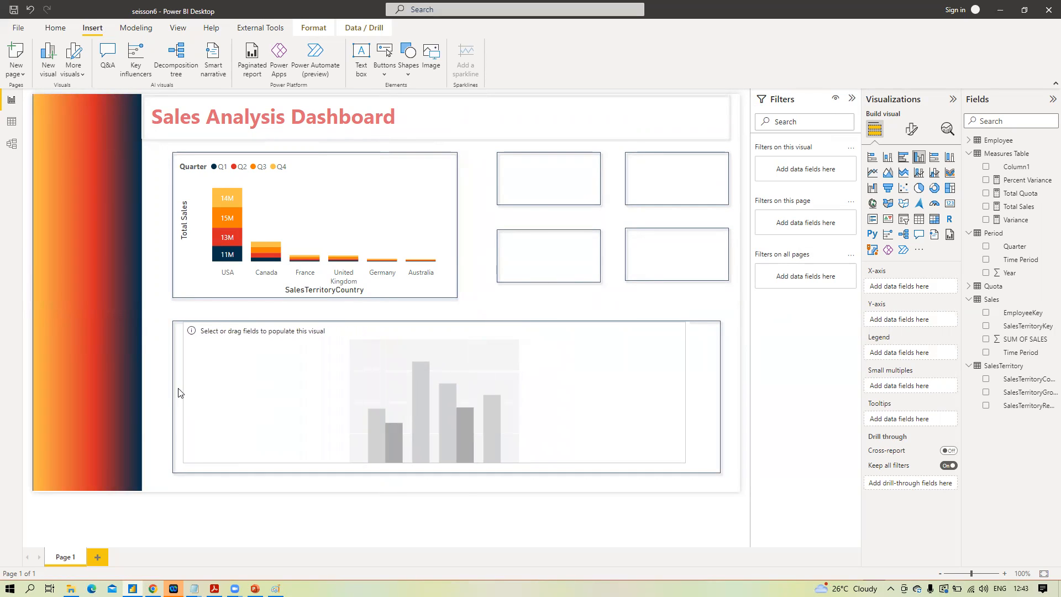
pyautogui.moveTo(479, 343); pyautogui.dragTo(485, 348)
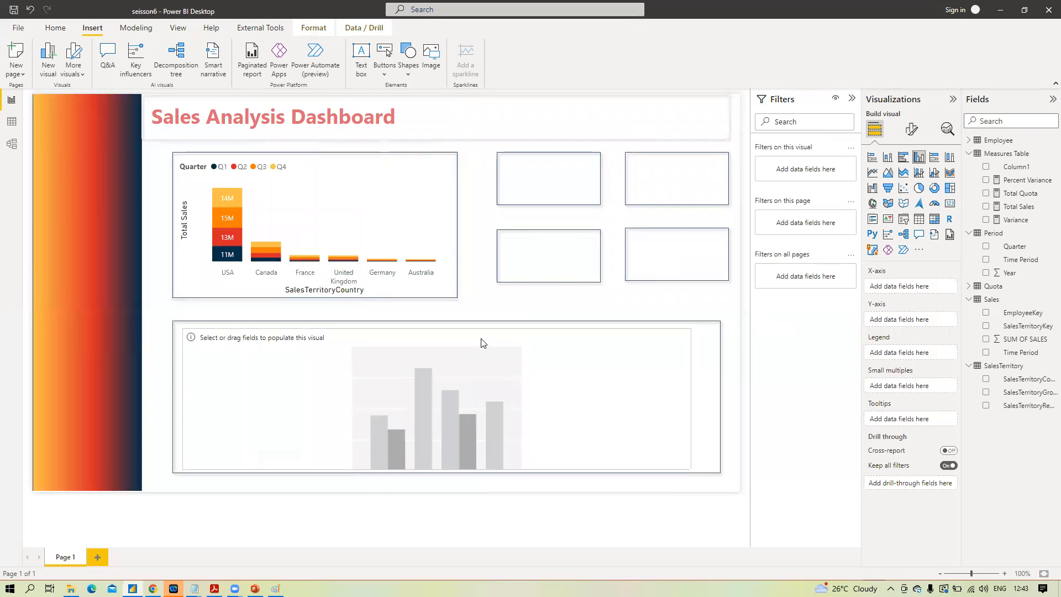
pyautogui.moveTo(689, 395); pyautogui.dragTo(716, 406)
pyautogui.click(672, 418)
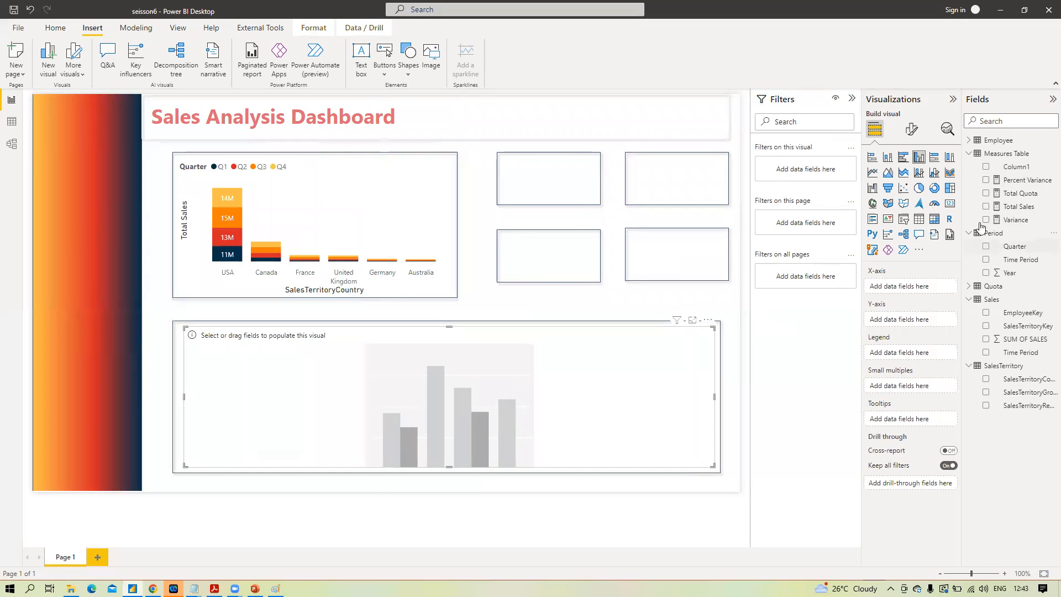
# Step: Plot Total Sales and Total Quota by Sales Person in the clustered column chart
pyautogui.click(986, 206)
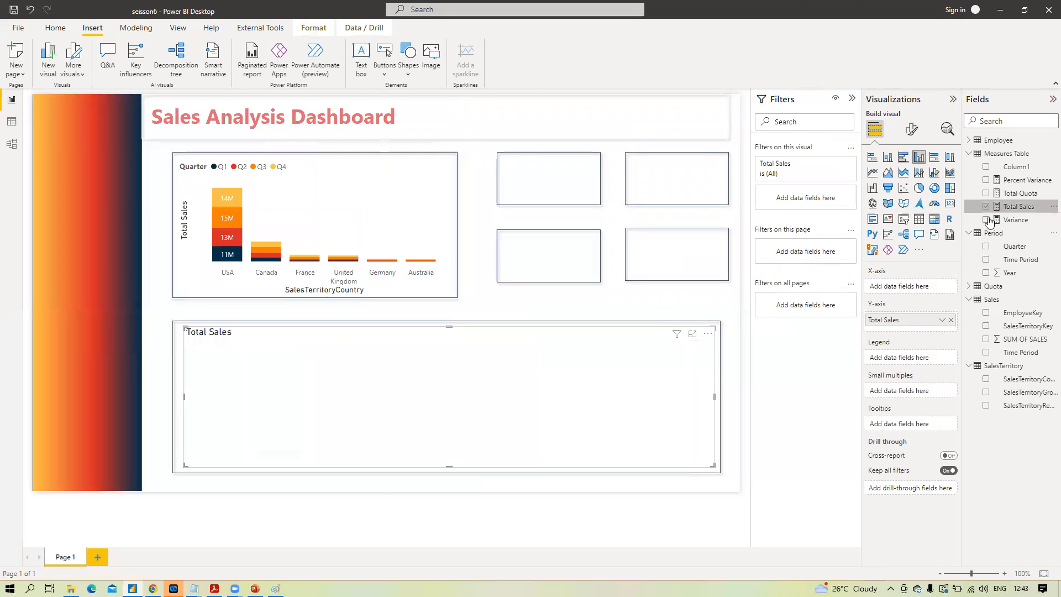
pyautogui.click(986, 193)
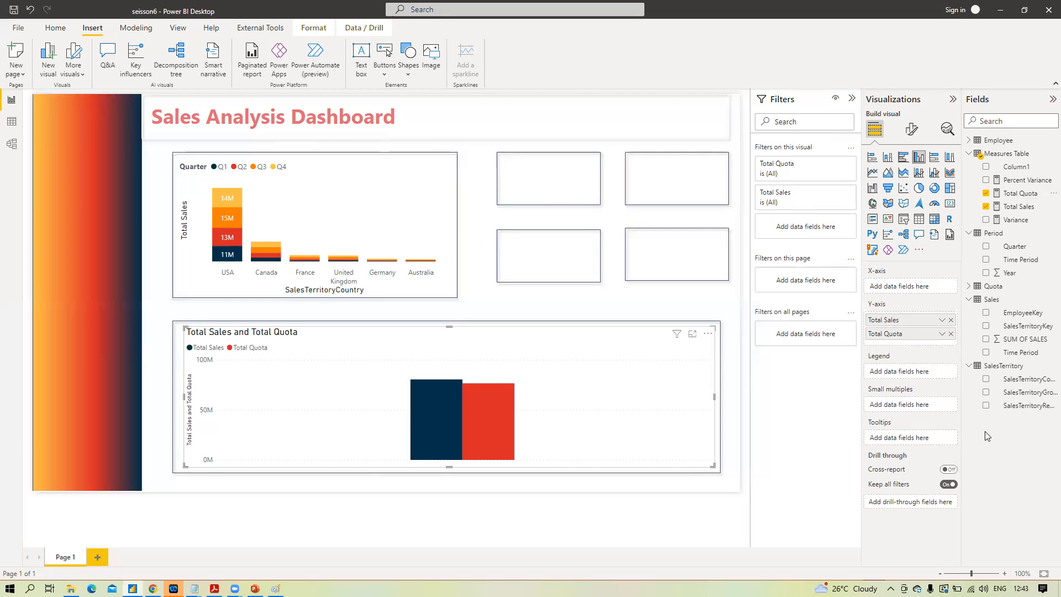
pyautogui.click(971, 141)
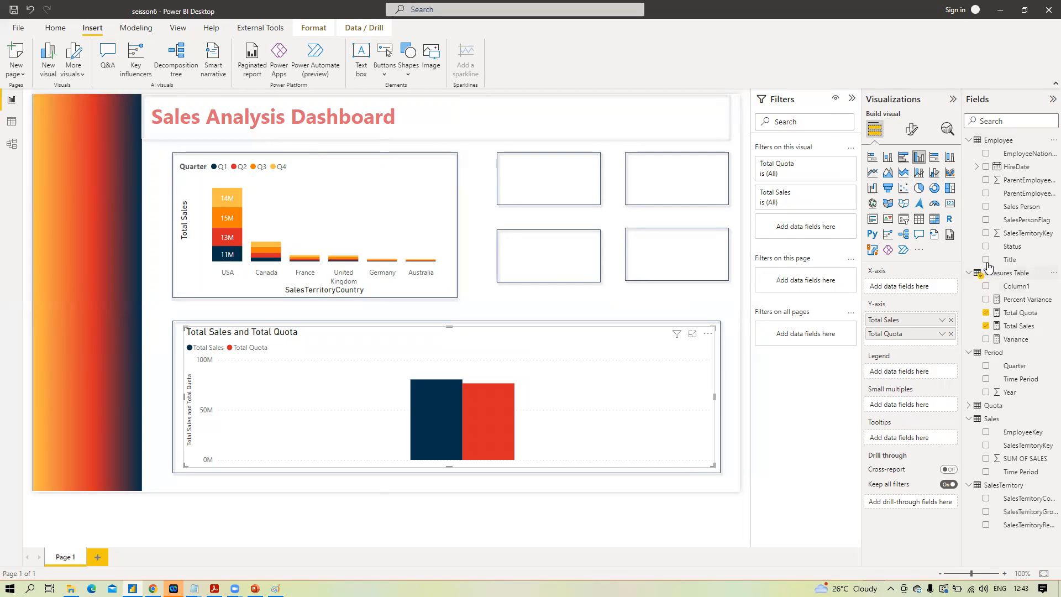
pyautogui.click(986, 206)
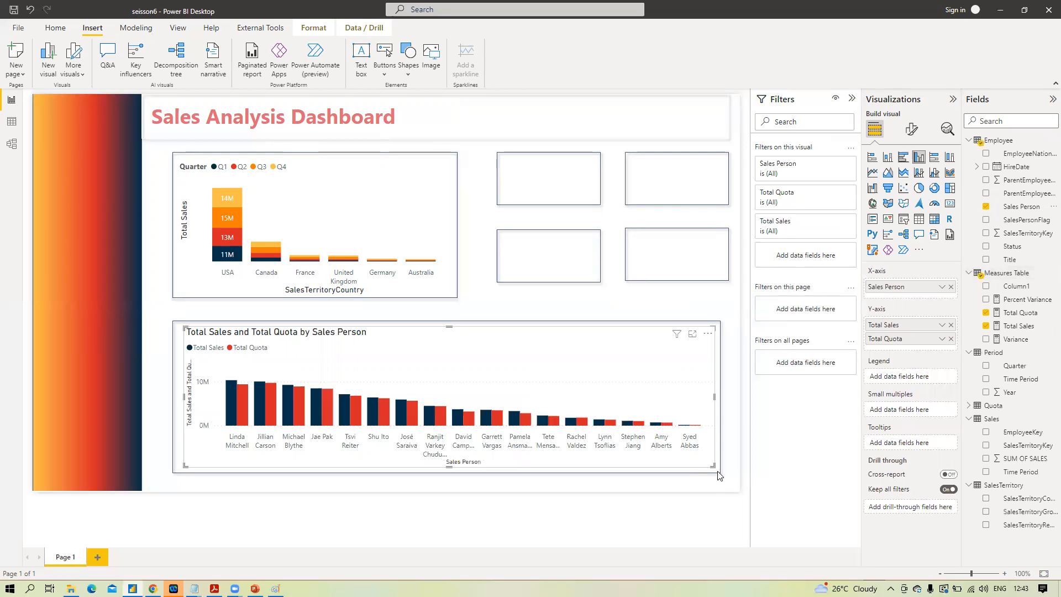
pyautogui.click(713, 489)
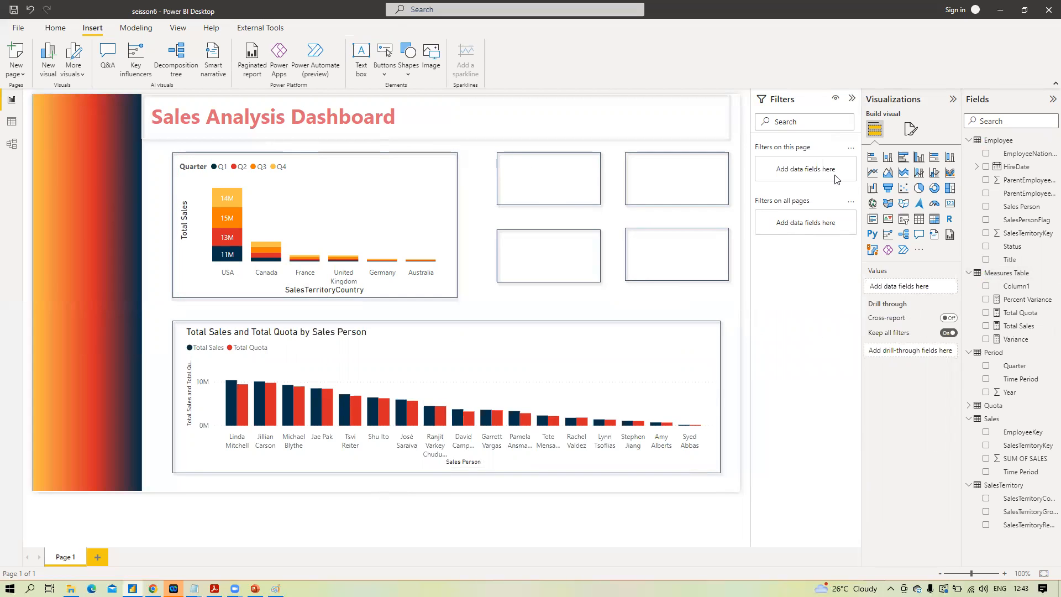
# Step: Insert a card visual, shrink it into the first small frame beside the stacked chart and show Total Sales in it
pyautogui.click(950, 205)
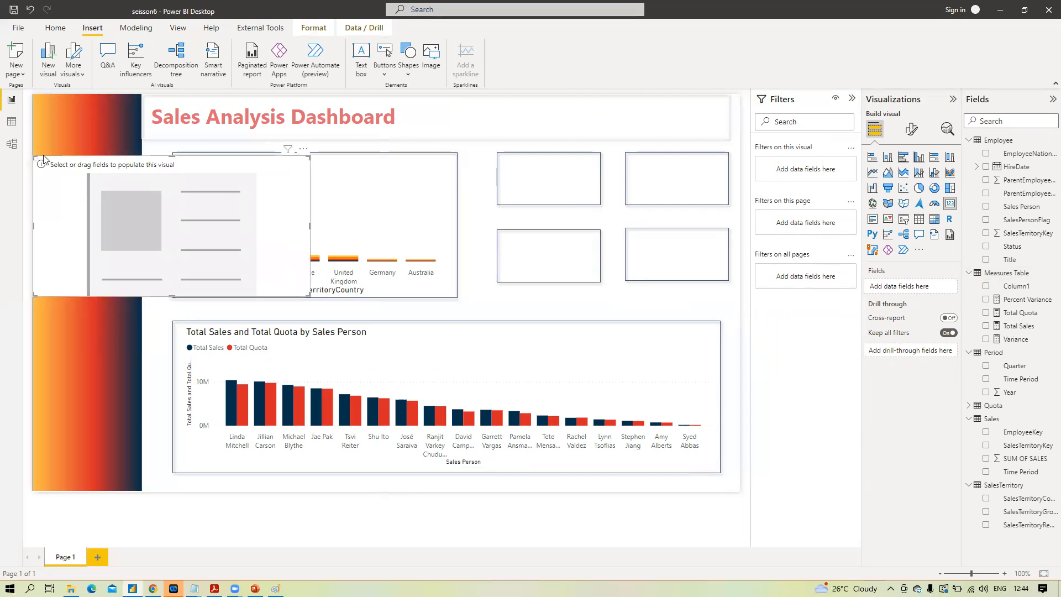
pyautogui.moveTo(33, 155); pyautogui.dragTo(510, 179)
pyautogui.moveTo(584, 193); pyautogui.dragTo(589, 198)
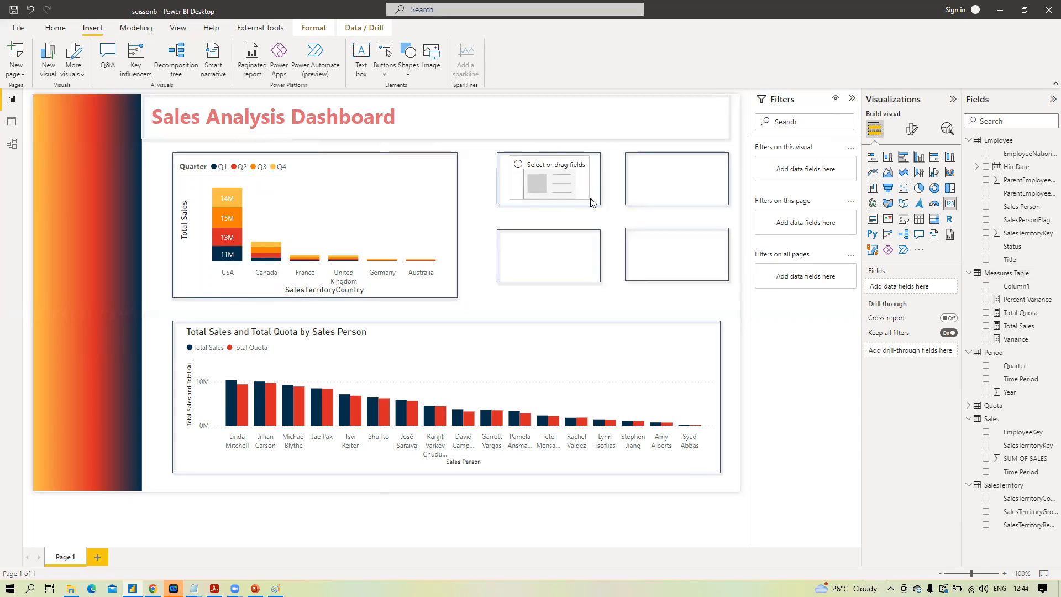
pyautogui.click(913, 130)
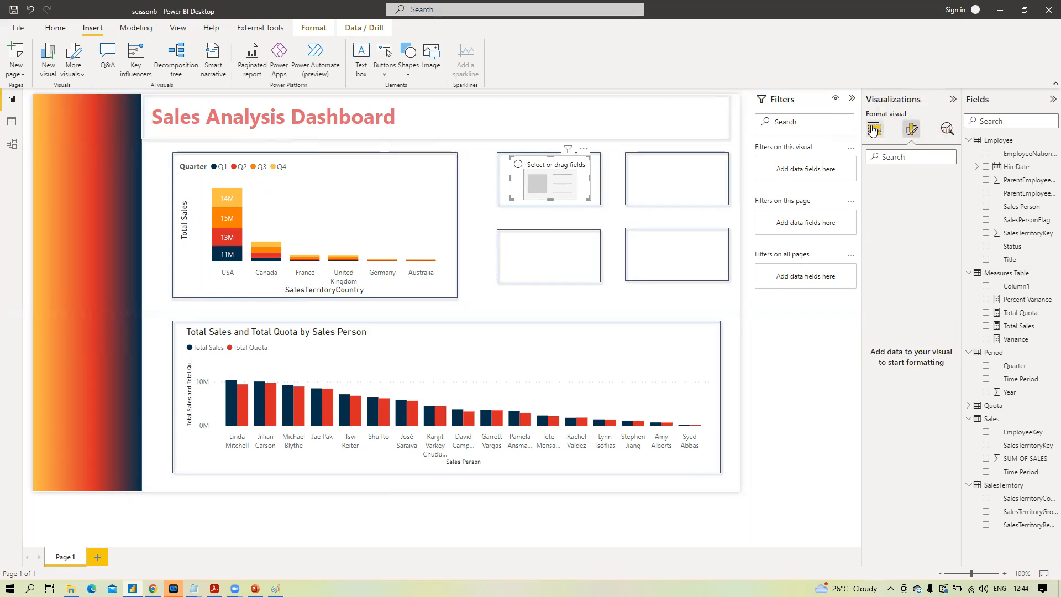
pyautogui.click(873, 130)
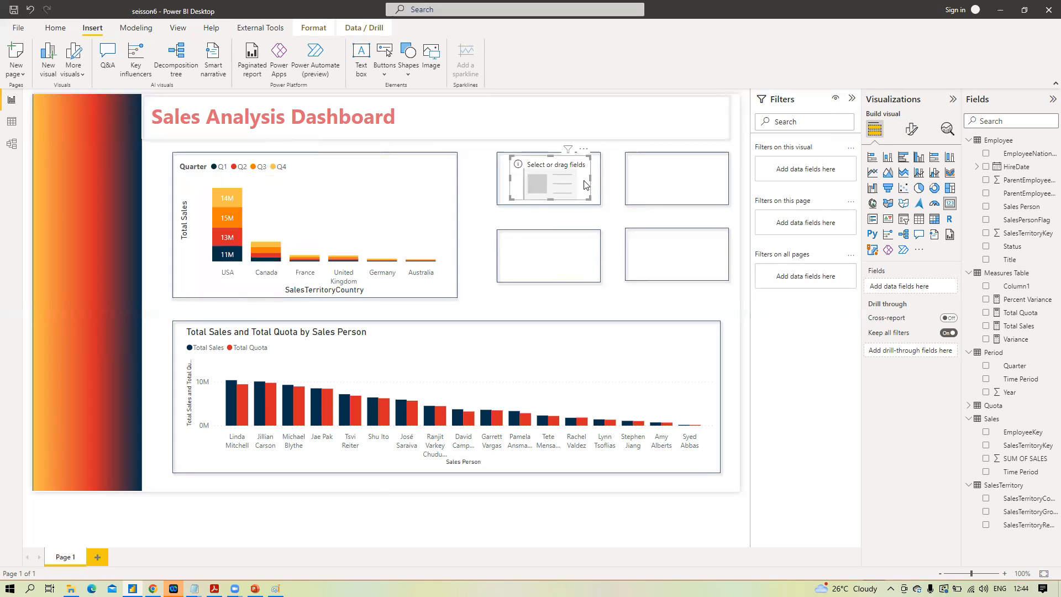
pyautogui.click(989, 328)
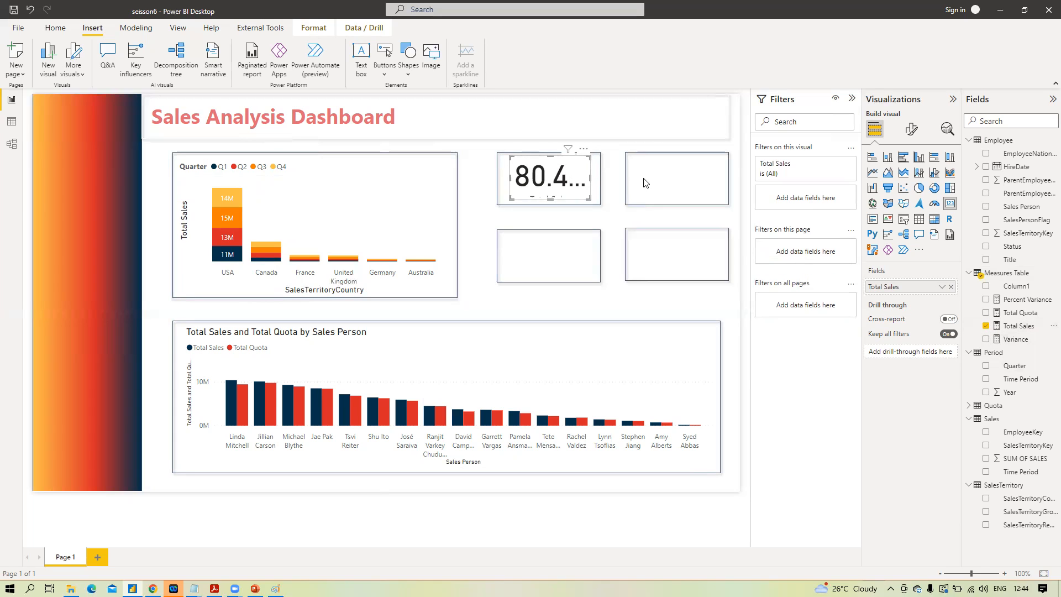
# Step: Turn off the category label and header icons of the Total Sales card
pyautogui.click(912, 129)
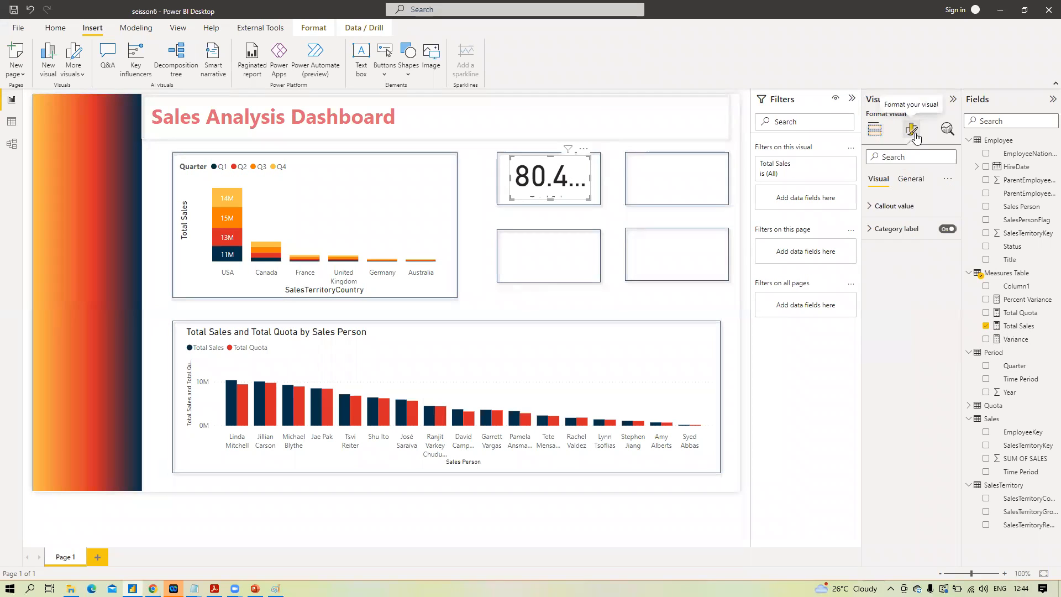
pyautogui.click(871, 230)
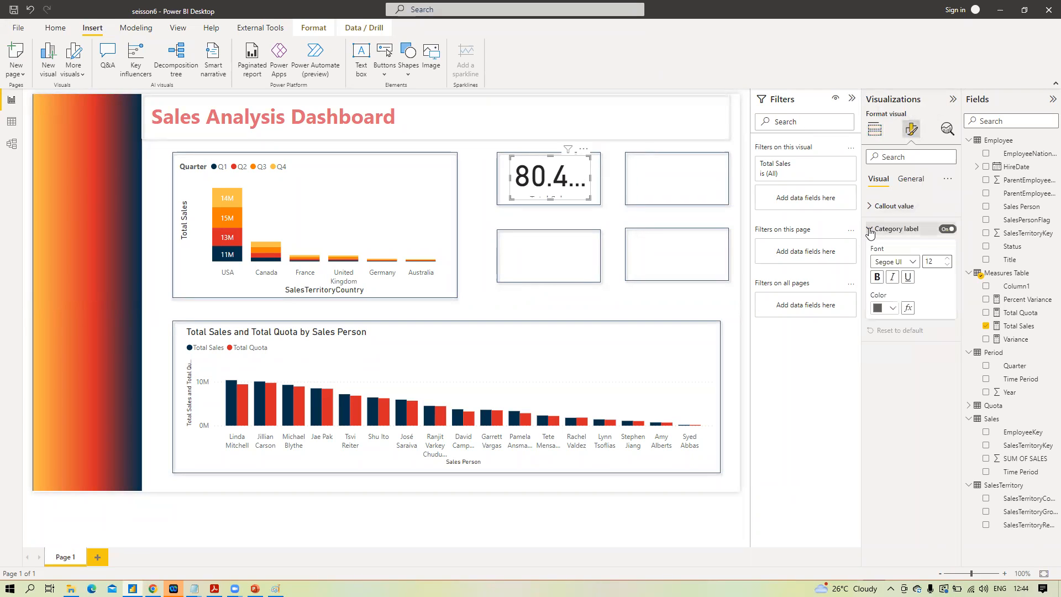
pyautogui.click(946, 231)
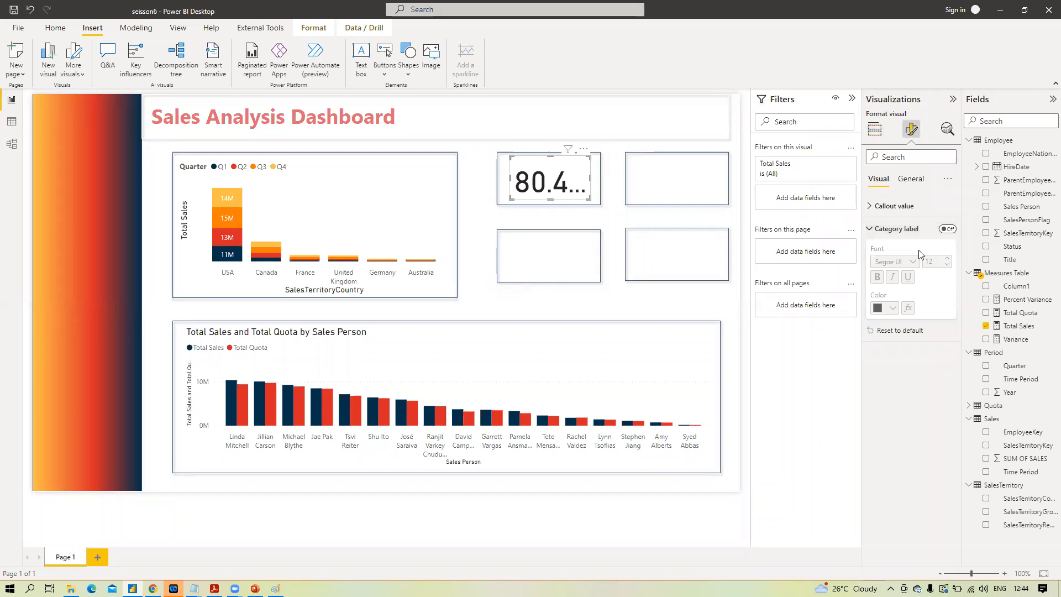
pyautogui.click(909, 181)
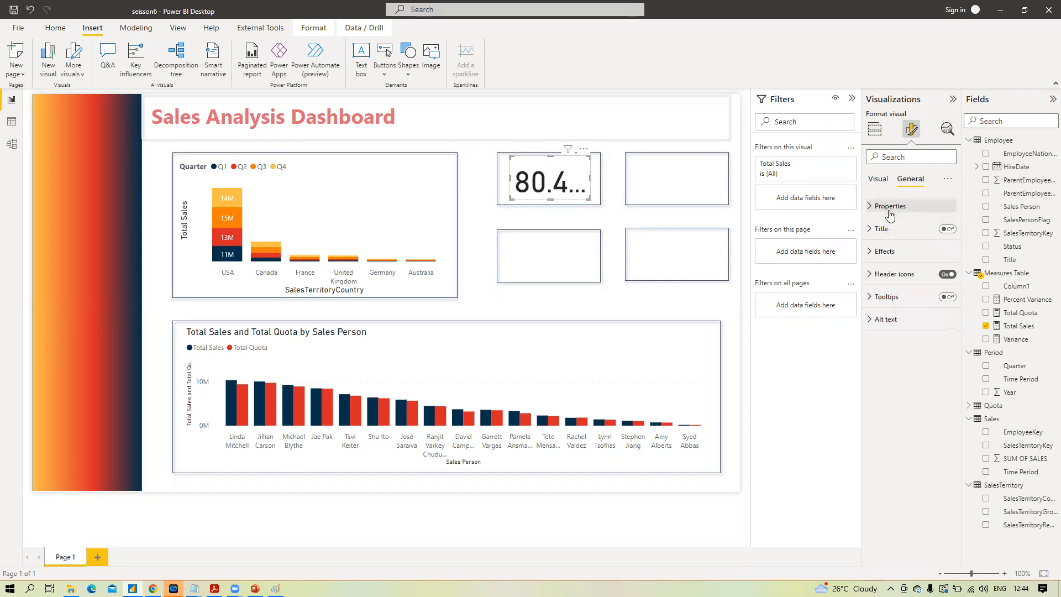
pyautogui.click(943, 275)
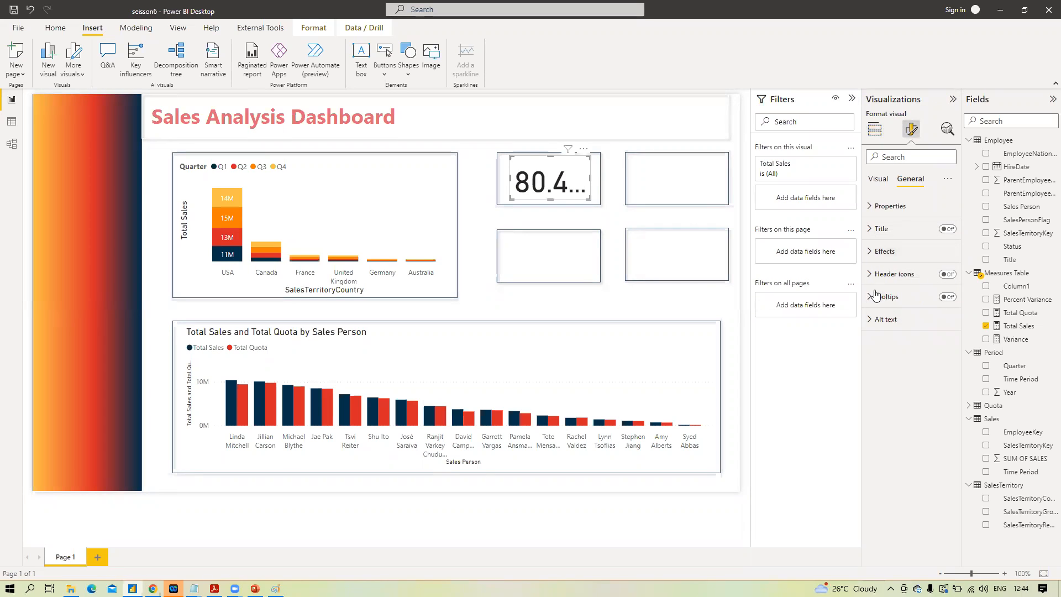
# Step: Set the Total Sales card's callout value to font size 35 in Segoe UI Bold
pyautogui.click(880, 181)
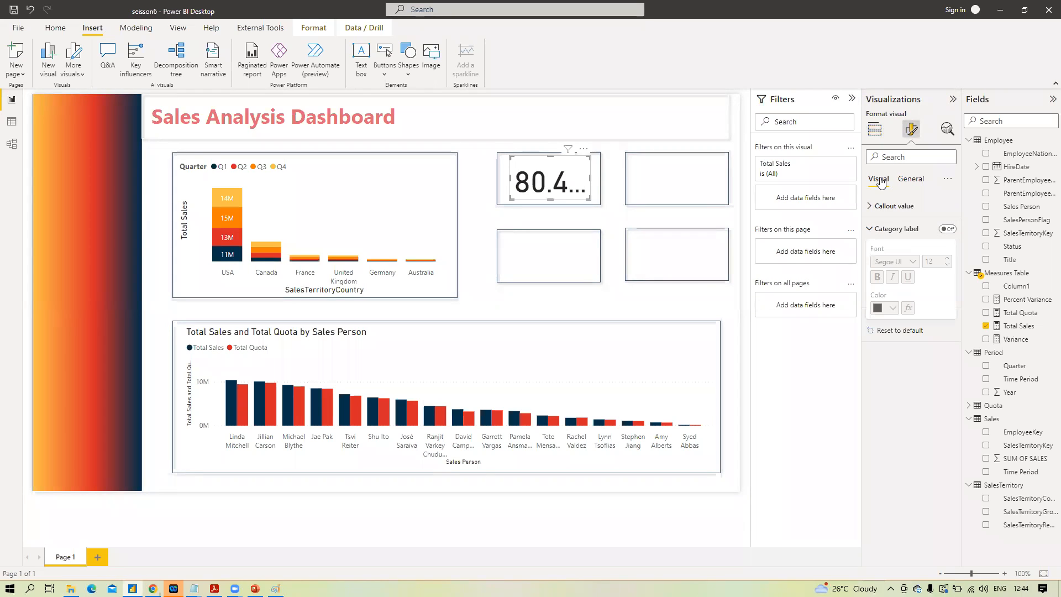
pyautogui.click(871, 207)
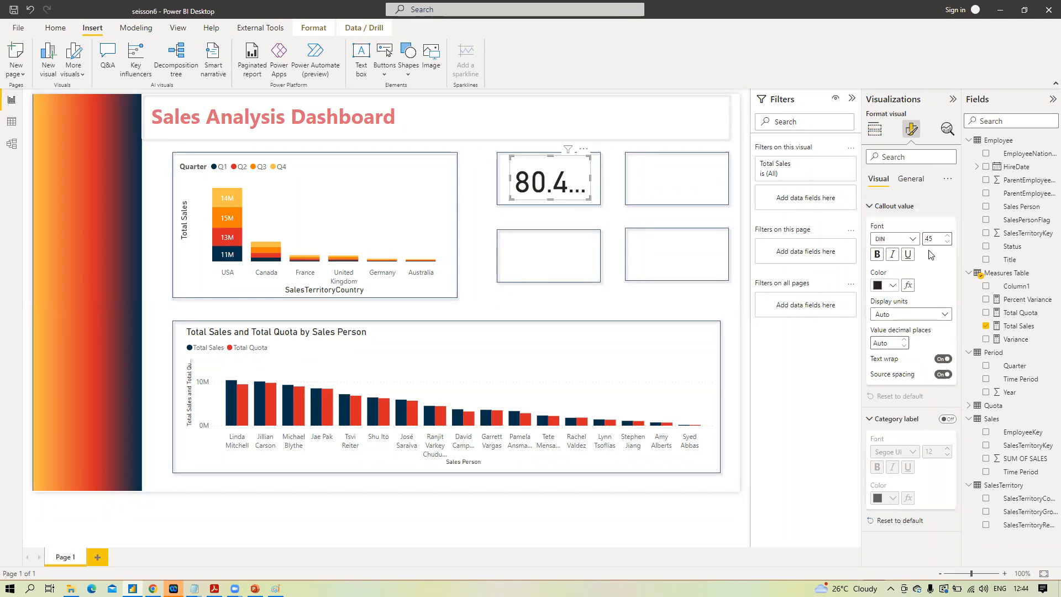
pyautogui.moveTo(935, 239); pyautogui.dragTo(926, 239)
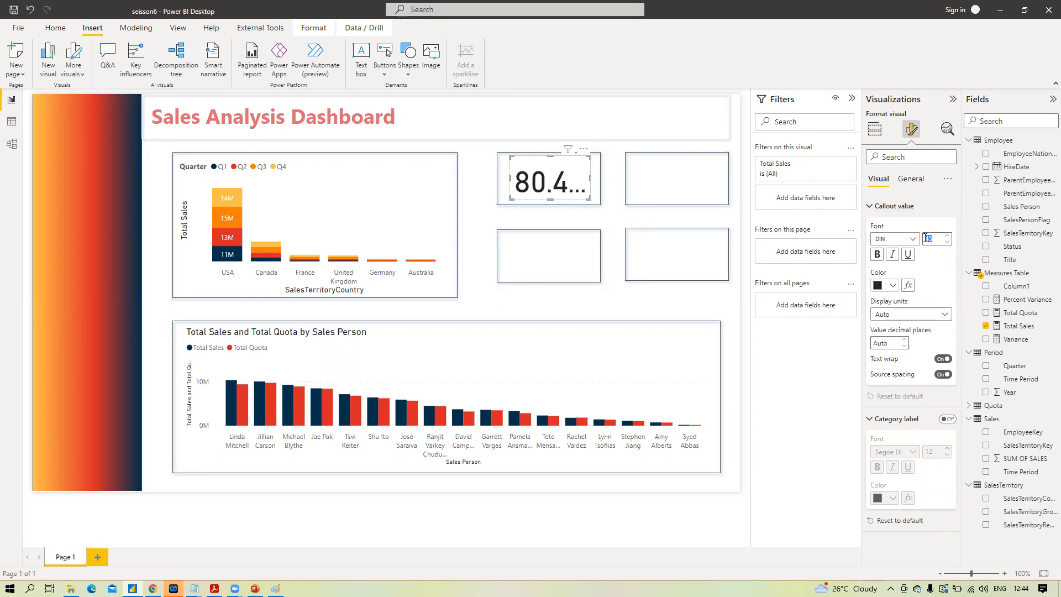
pyautogui.write('35')
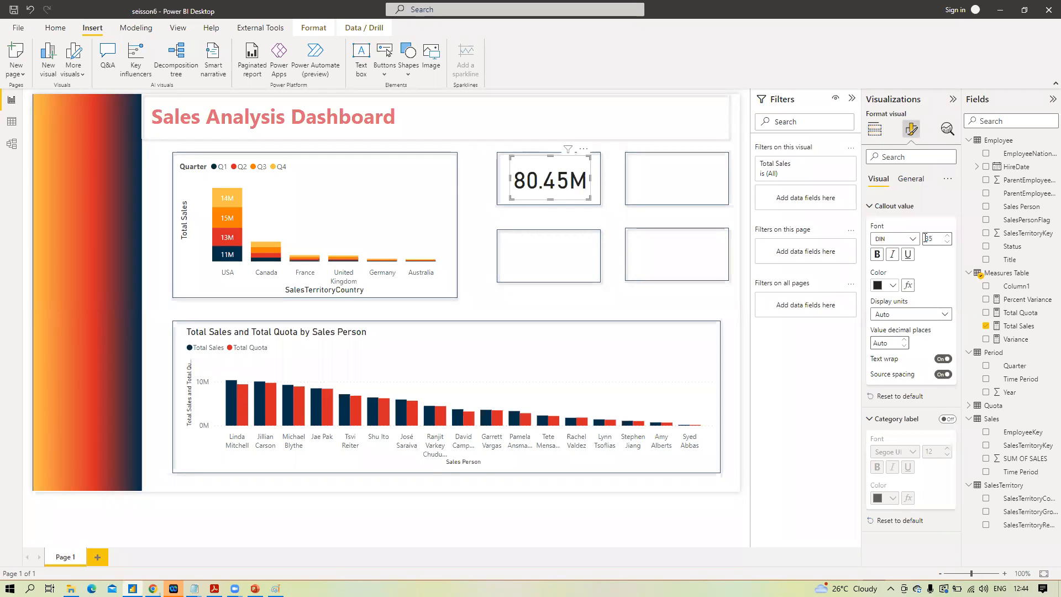
pyautogui.click(913, 239)
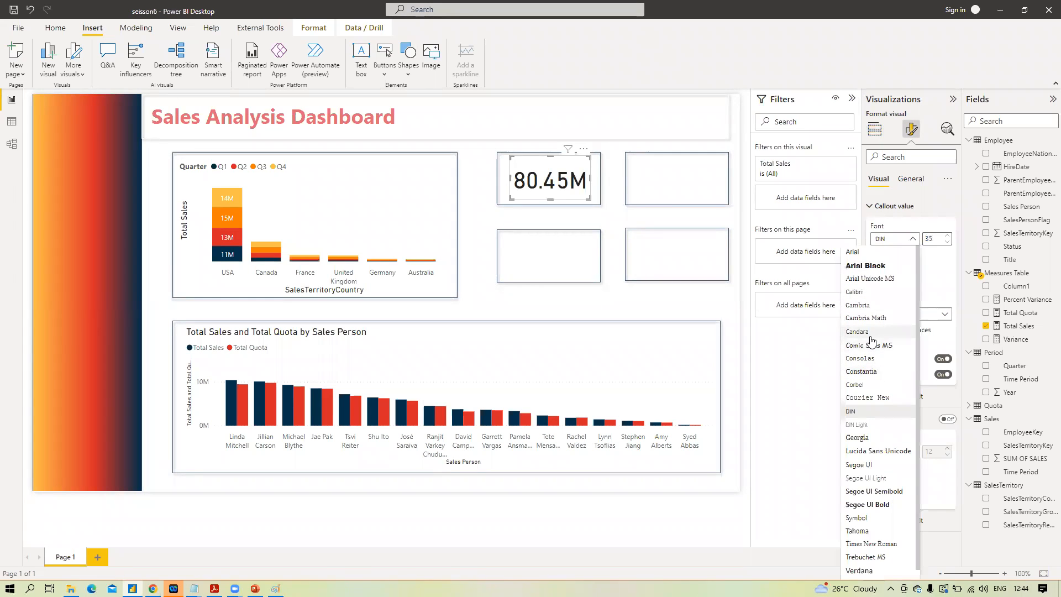
pyautogui.click(866, 504)
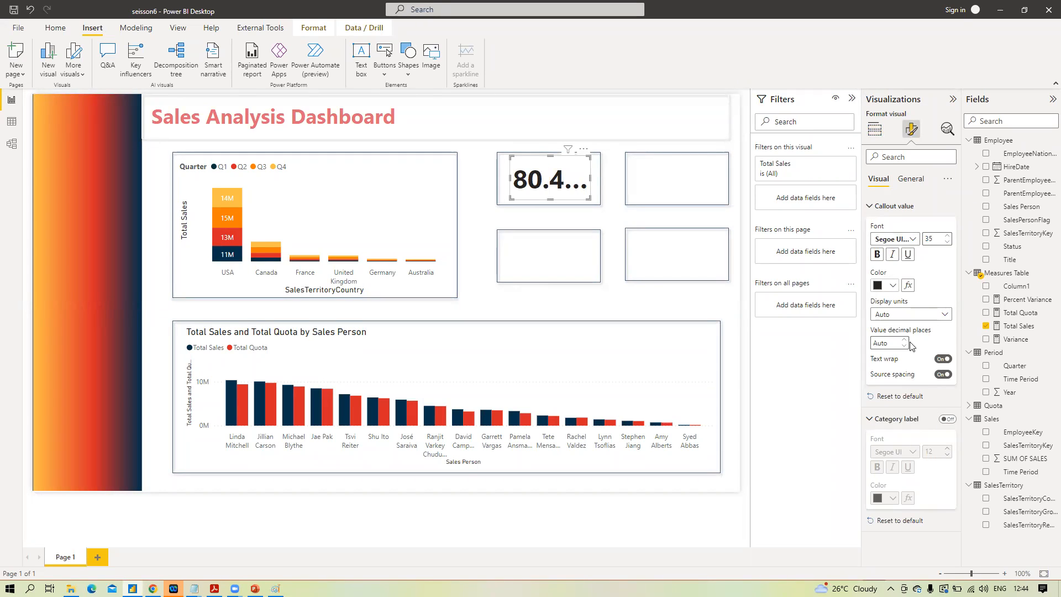
# Step: Set the Total Sales card's display units to Millions and widen the card to fit inside its frame
pyautogui.click(944, 315)
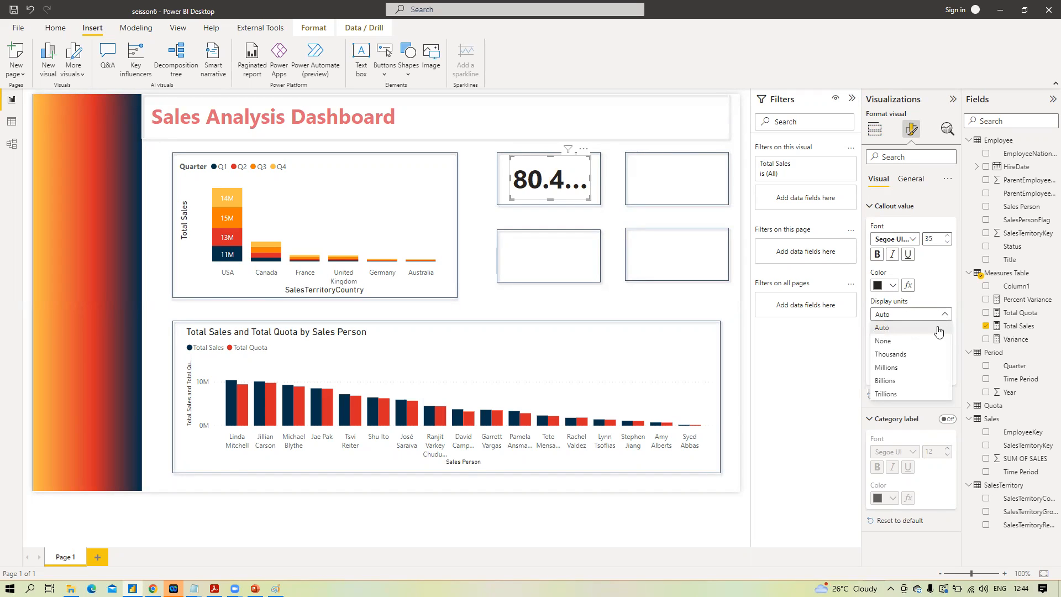
pyautogui.press('Escape')
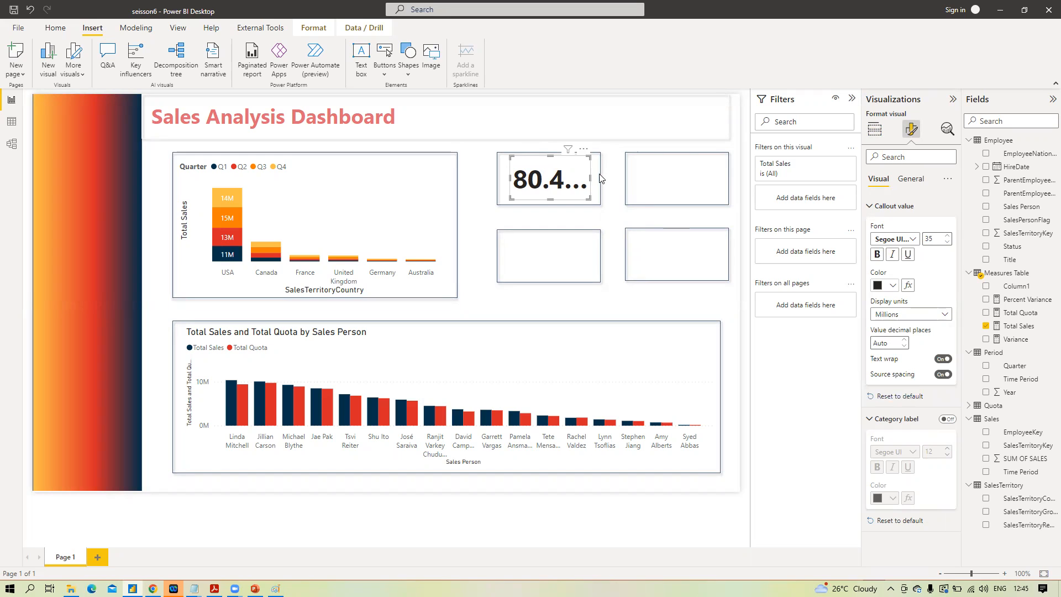
pyautogui.moveTo(590, 177); pyautogui.dragTo(602, 177)
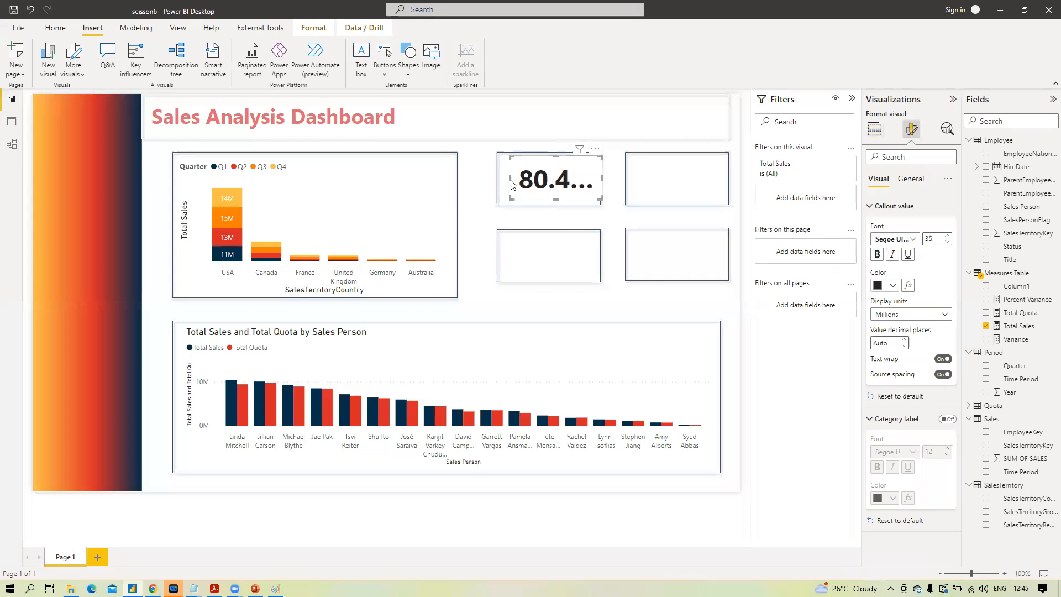
pyautogui.moveTo(509, 177); pyautogui.dragTo(500, 177)
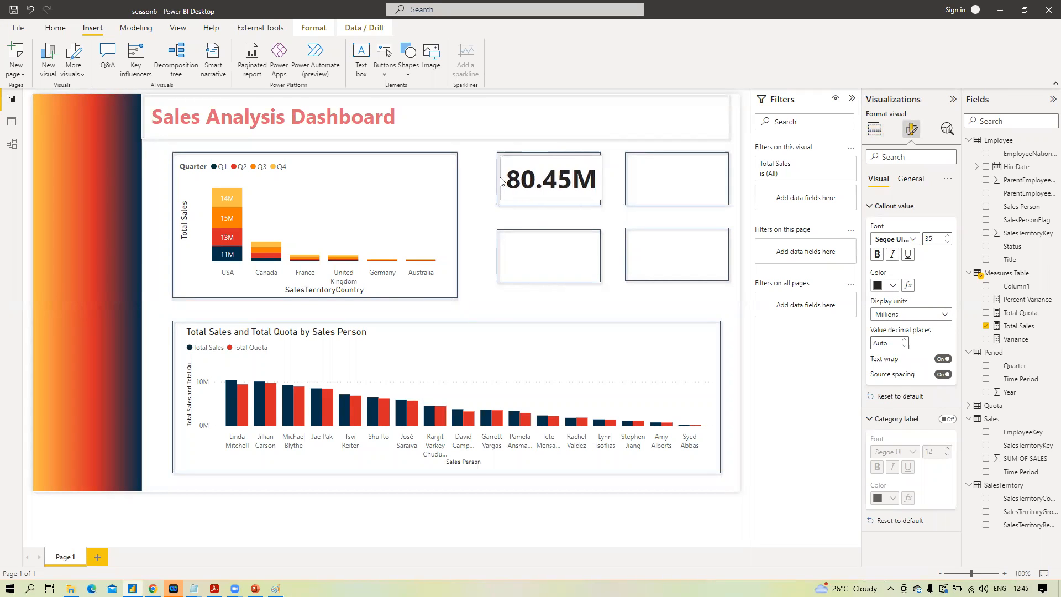
pyautogui.moveTo(602, 176); pyautogui.dragTo(597, 176)
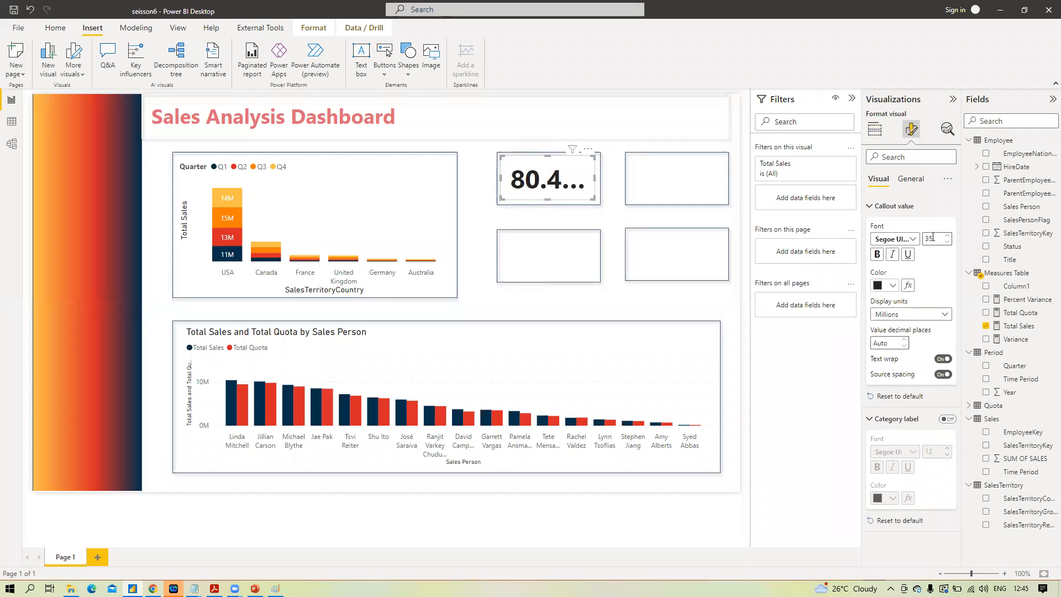
# Step: Set the Total Sales card's callout value to font size 30 and color it with the orange theme color
pyautogui.press('BackSpace')
pyautogui.write('0')
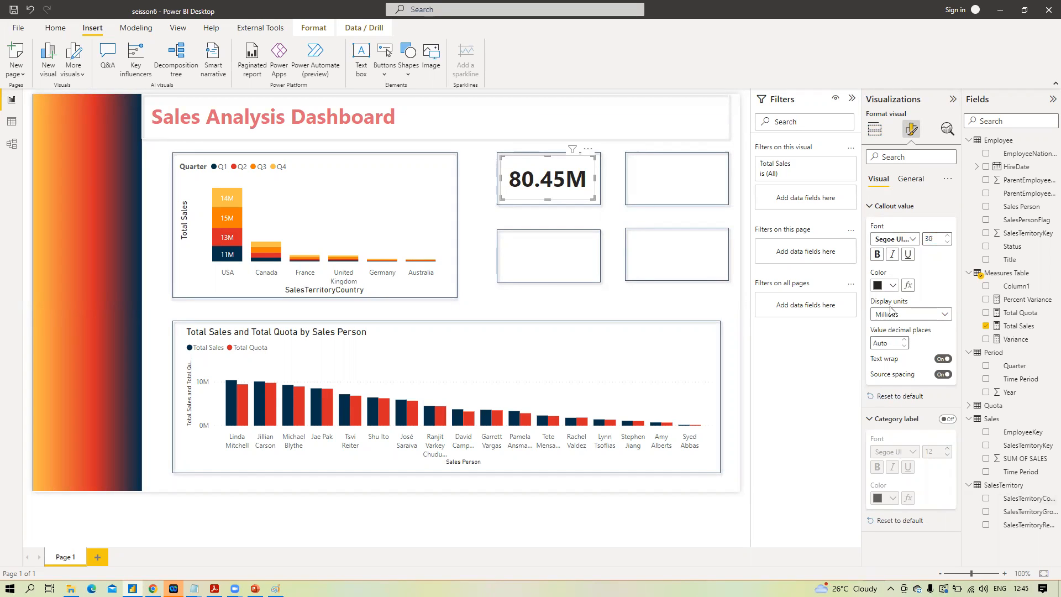
pyautogui.click(892, 285)
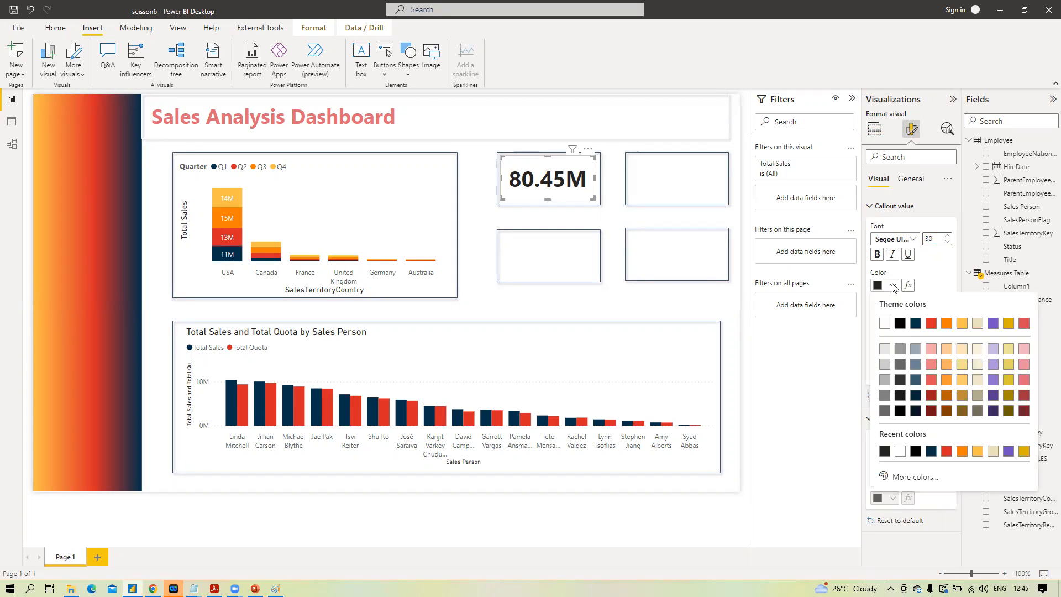
pyautogui.click(916, 477)
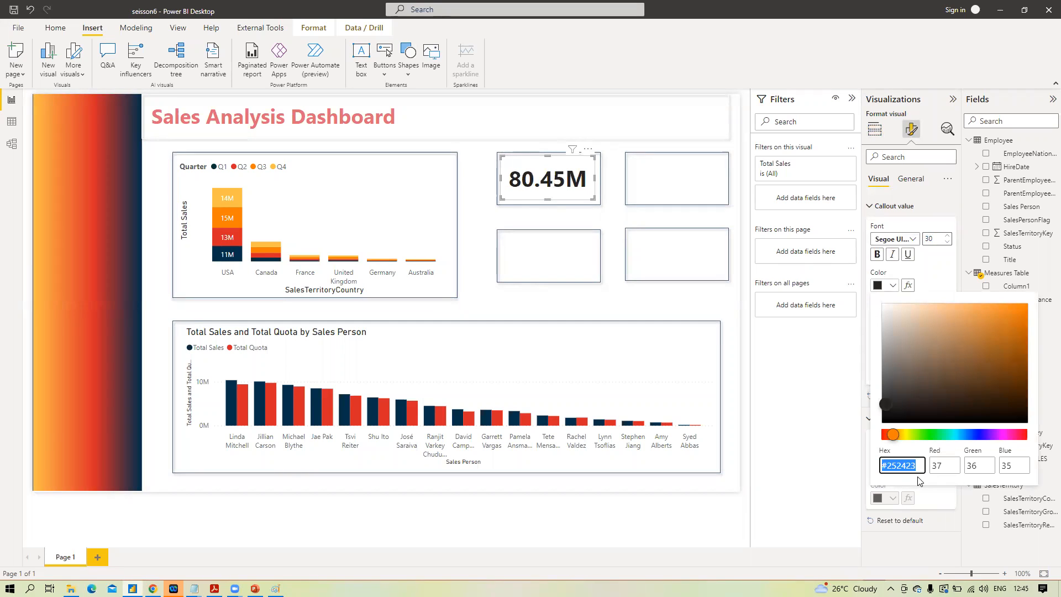
pyautogui.click(869, 367)
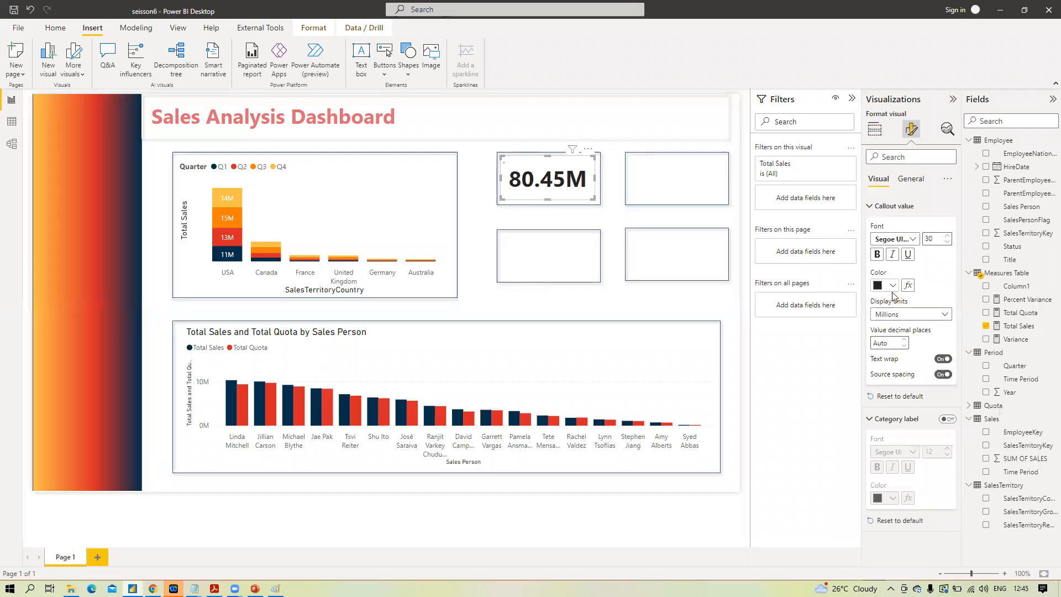
pyautogui.click(894, 285)
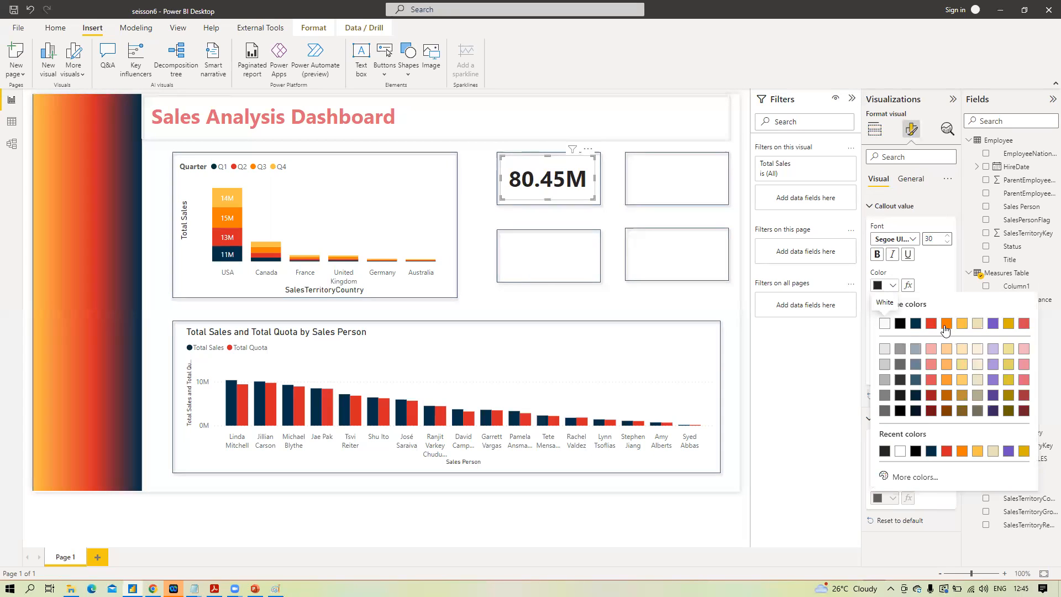
pyautogui.click(946, 323)
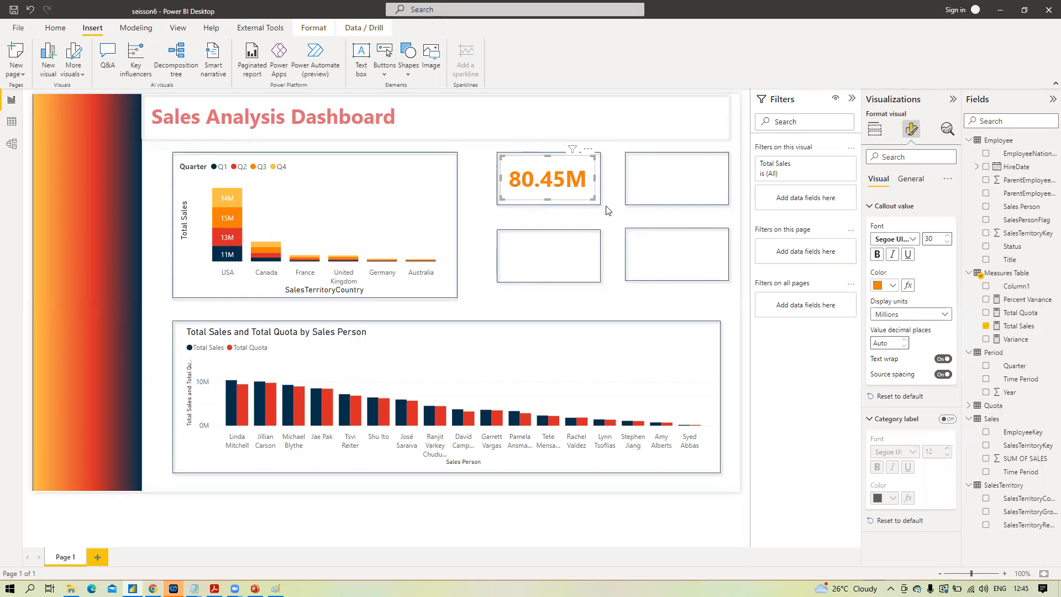
# Step: Reduce the Total Sales card's height to the upper half of its frame, leaving room for a label underneath
pyautogui.click(580, 227)
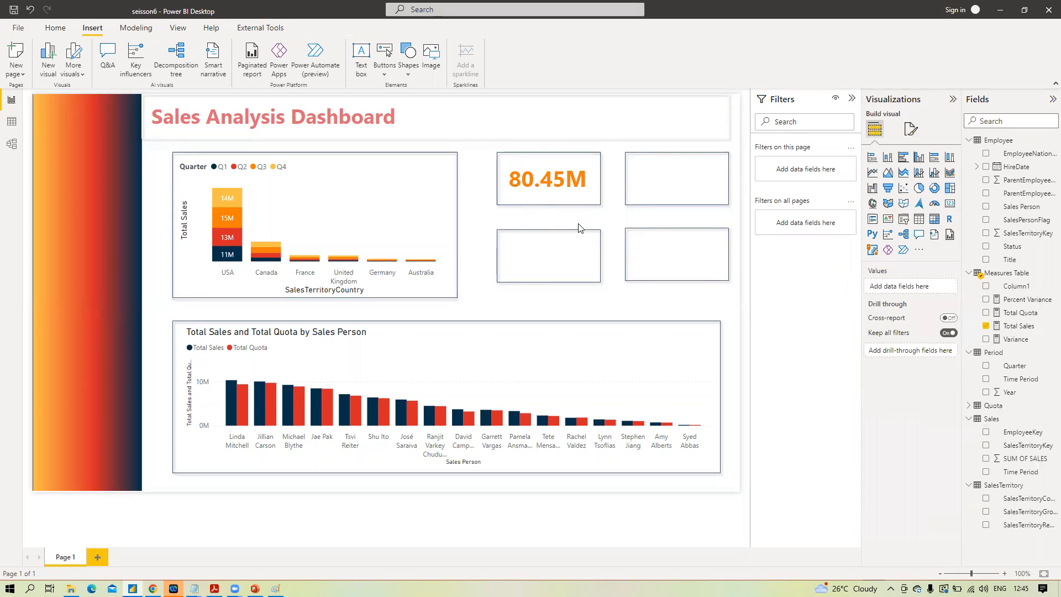
pyautogui.click(549, 169)
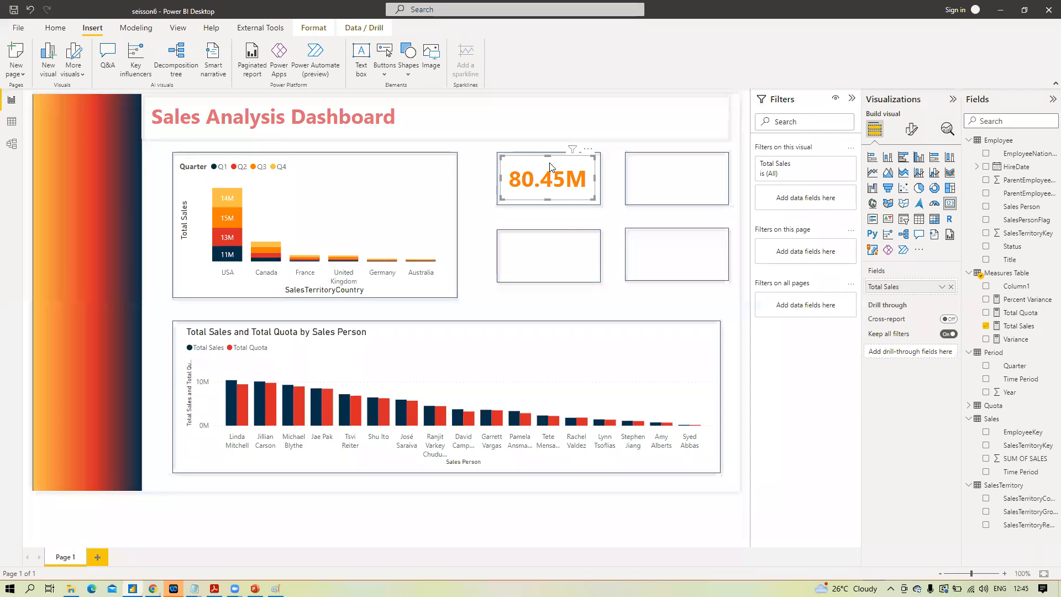
pyautogui.moveTo(594, 197)
pyautogui.mouseDown()
pyautogui.moveTo(583, 189)
pyautogui.moveTo(597, 178)
pyautogui.mouseUp()
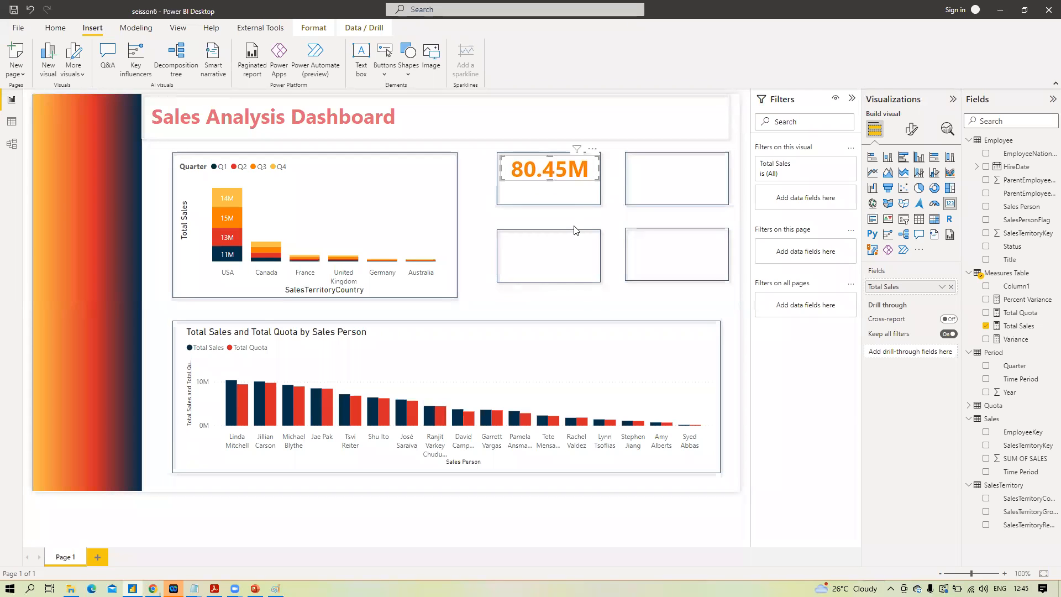
pyautogui.click(575, 192)
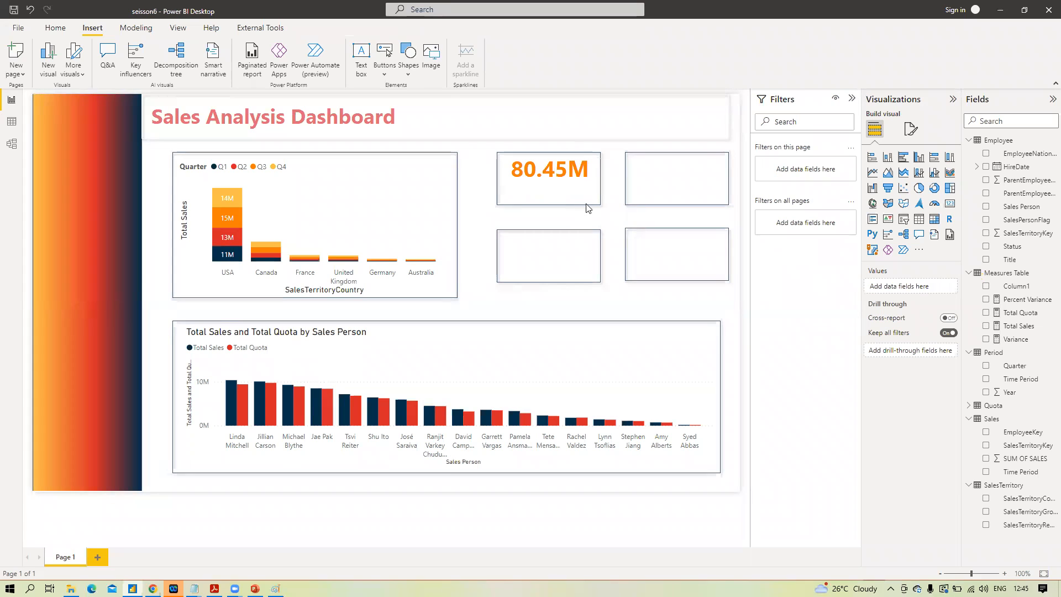
# Step: Insert a text box, shrink it and fit it under the Total Sales value inside the first small frame
pyautogui.click(362, 61)
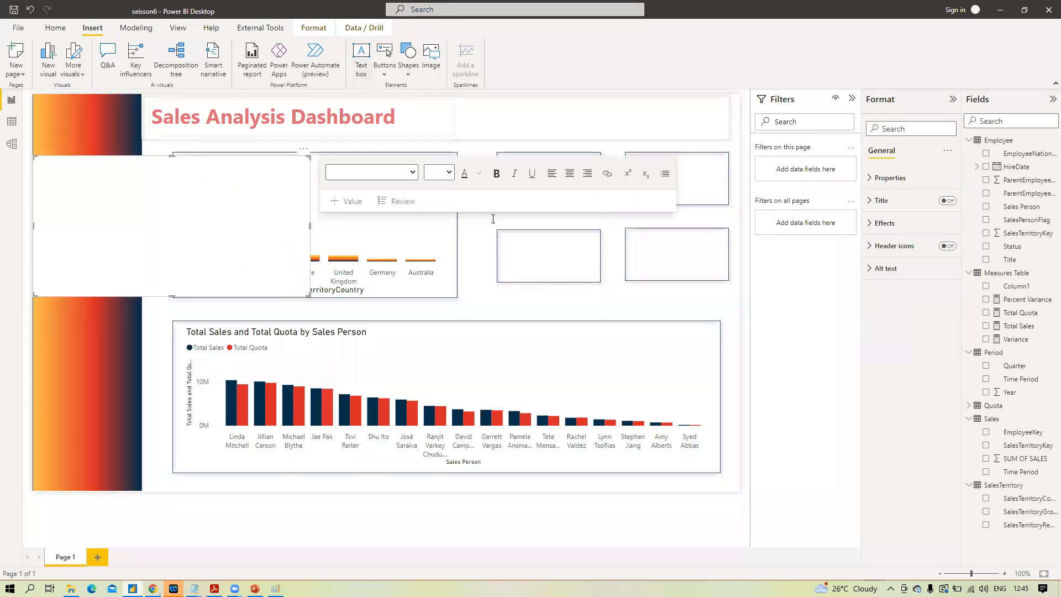
pyautogui.moveTo(35, 165); pyautogui.dragTo(200, 279)
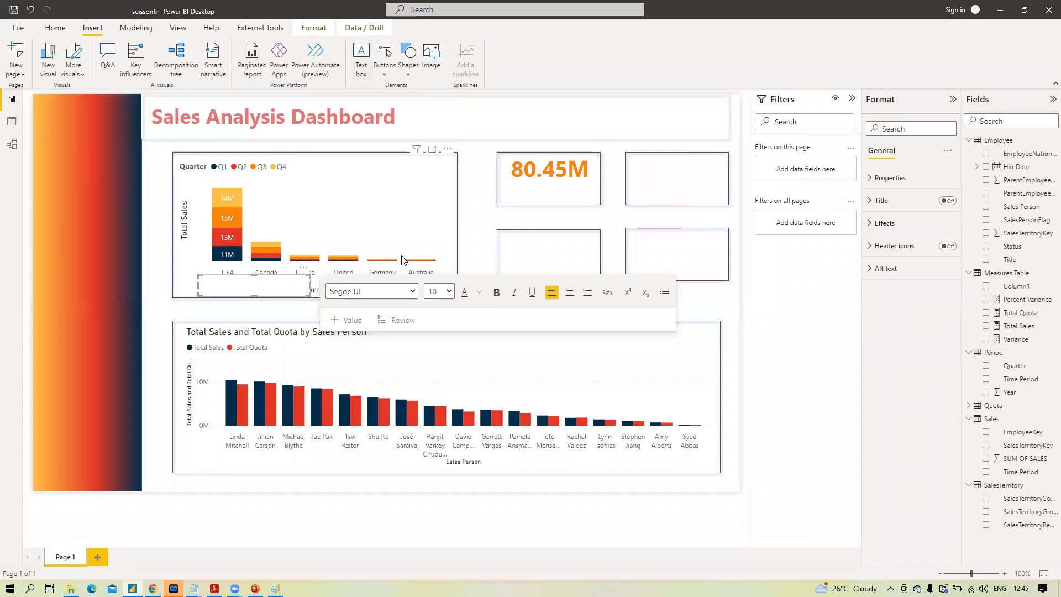
pyautogui.moveTo(297, 277); pyautogui.dragTo(600, 191)
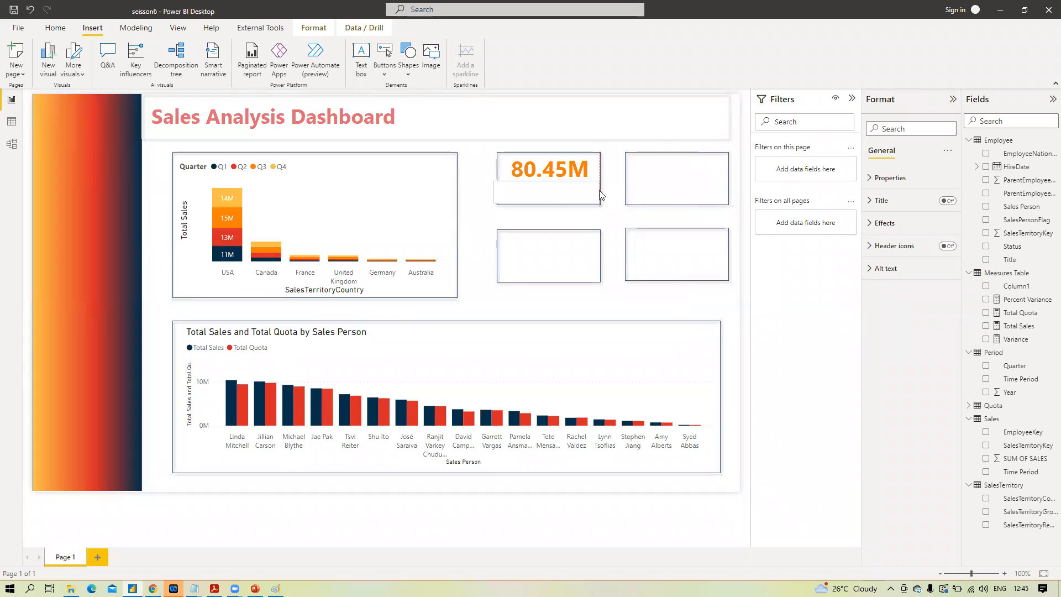
pyautogui.moveTo(495, 194); pyautogui.dragTo(499, 197)
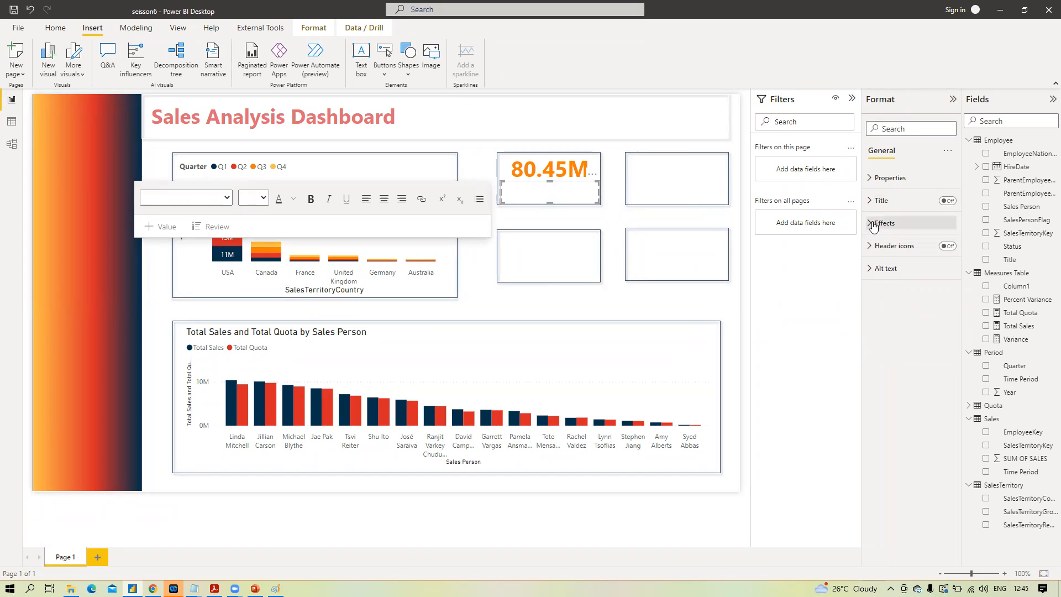
# Step: Turn off the background of the new text box and of the dashboard title's text box
pyautogui.click(912, 223)
pyautogui.click(944, 245)
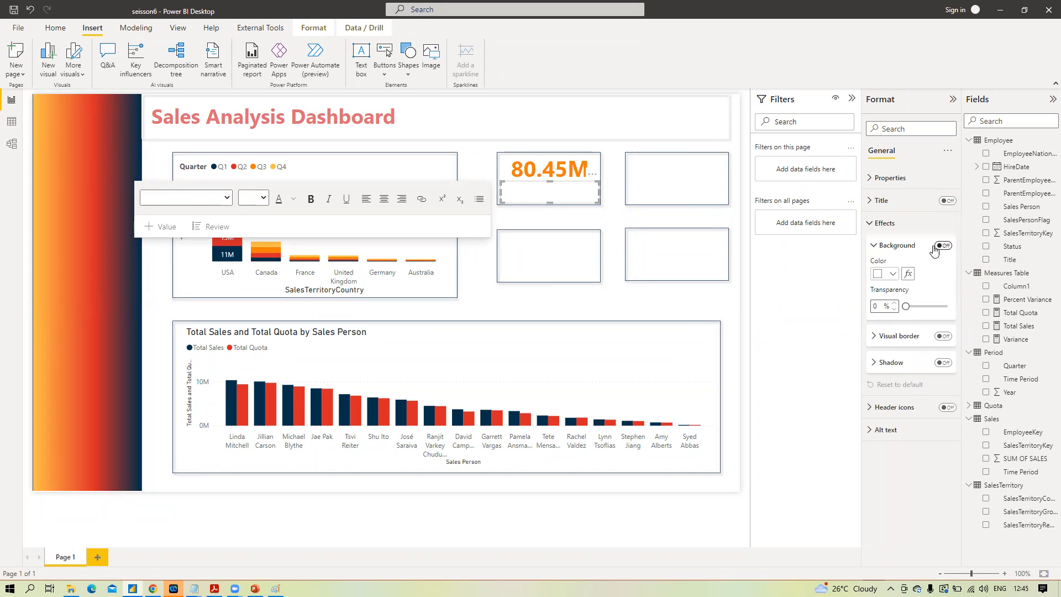
pyautogui.click(462, 354)
pyautogui.click(402, 108)
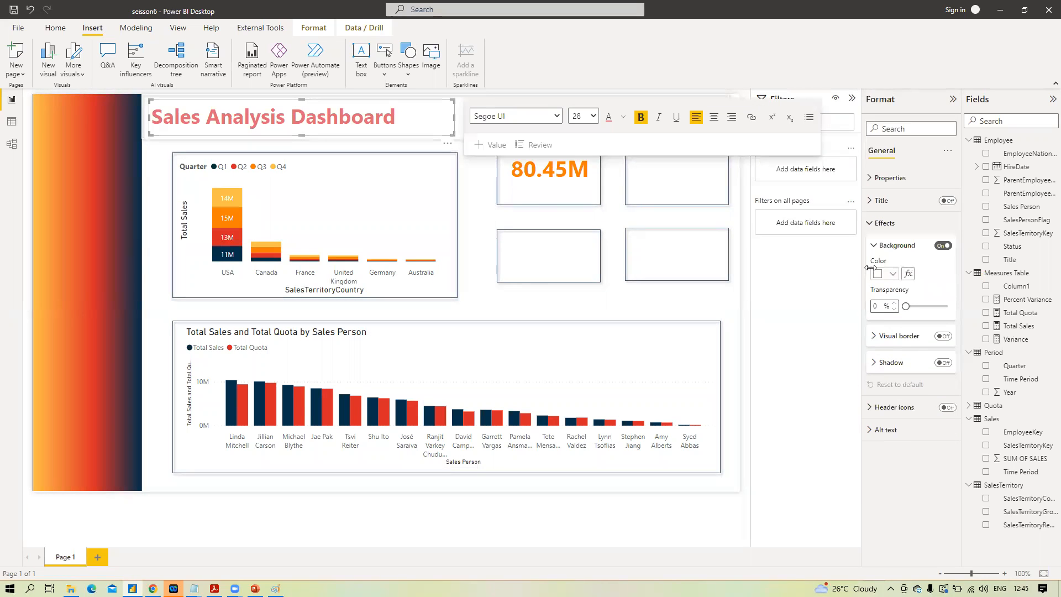
pyautogui.click(943, 245)
pyautogui.click(549, 195)
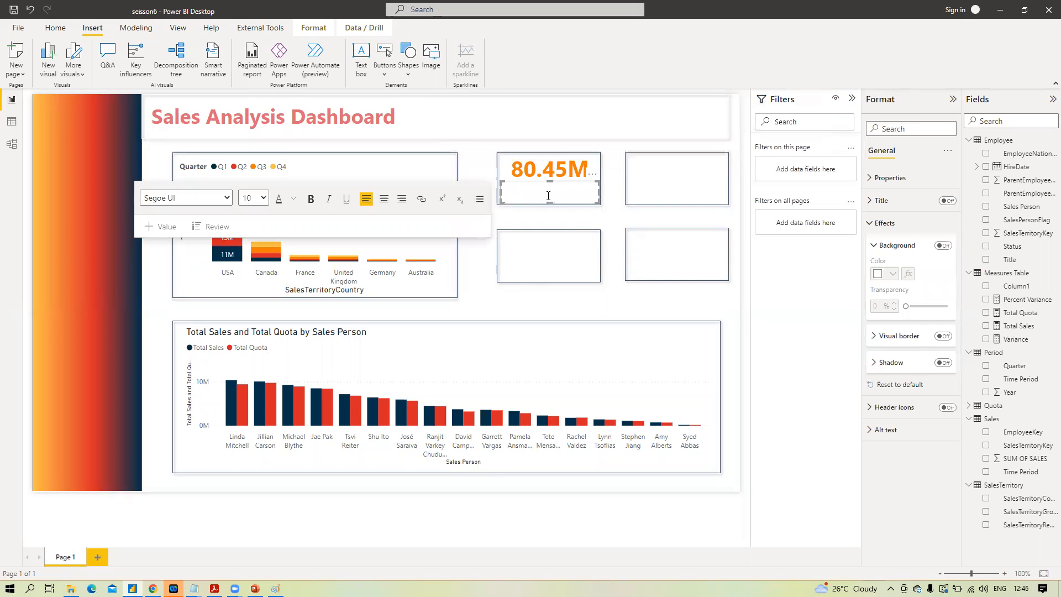
# Step: Enter "Total Sales" in the new text box and format it bold, size 20, in Lucida Sans Unicode
pyautogui.write('Total Sales')
pyautogui.moveTo(548, 196); pyautogui.dragTo(515, 195)
pyautogui.click(311, 199)
pyautogui.click(263, 199)
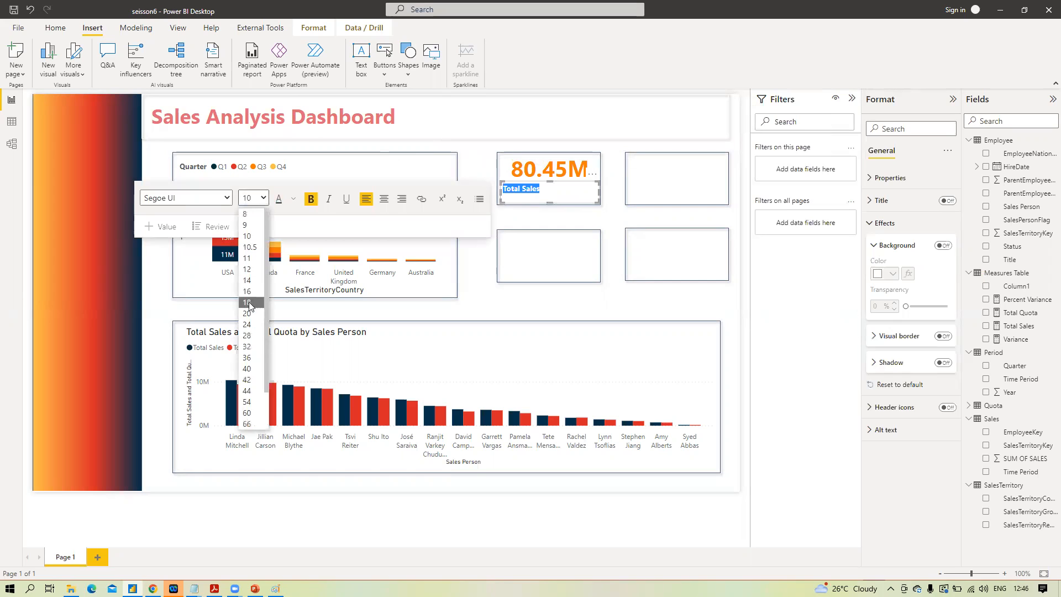
pyautogui.click(247, 325)
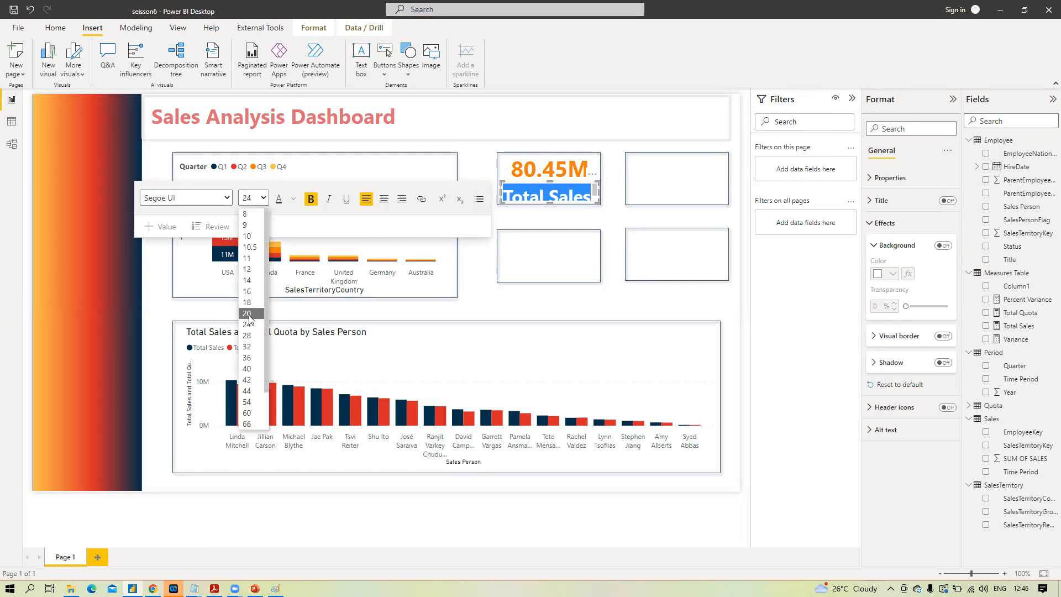
pyautogui.click(249, 314)
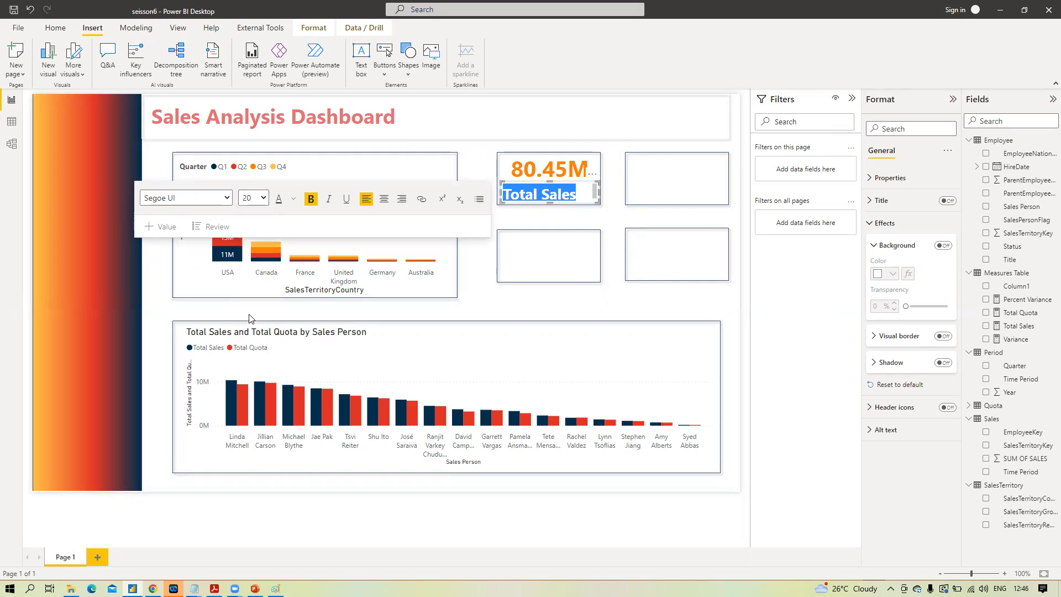
pyautogui.click(228, 199)
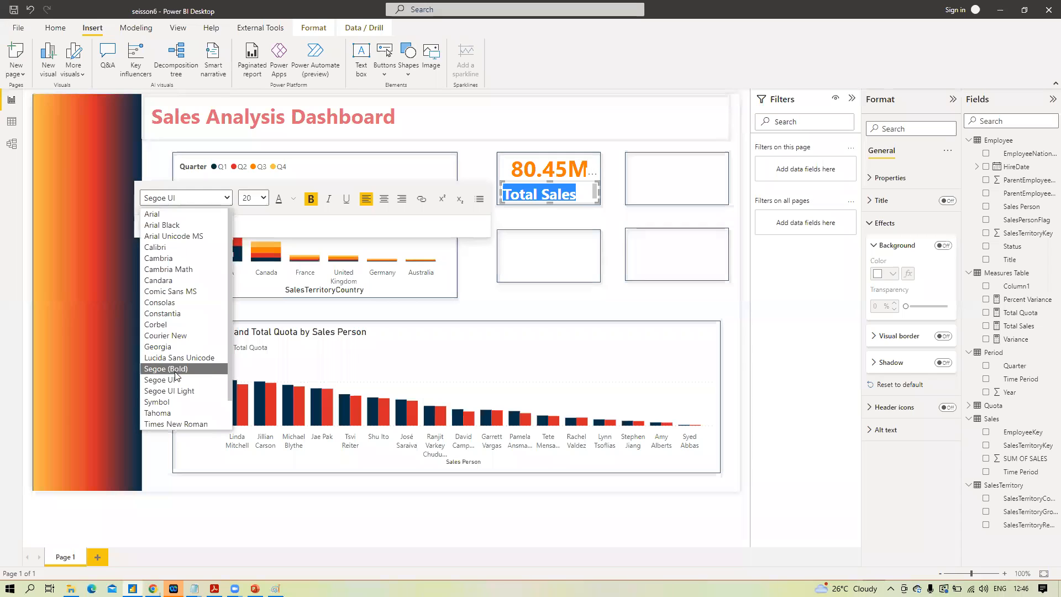
pyautogui.click(178, 357)
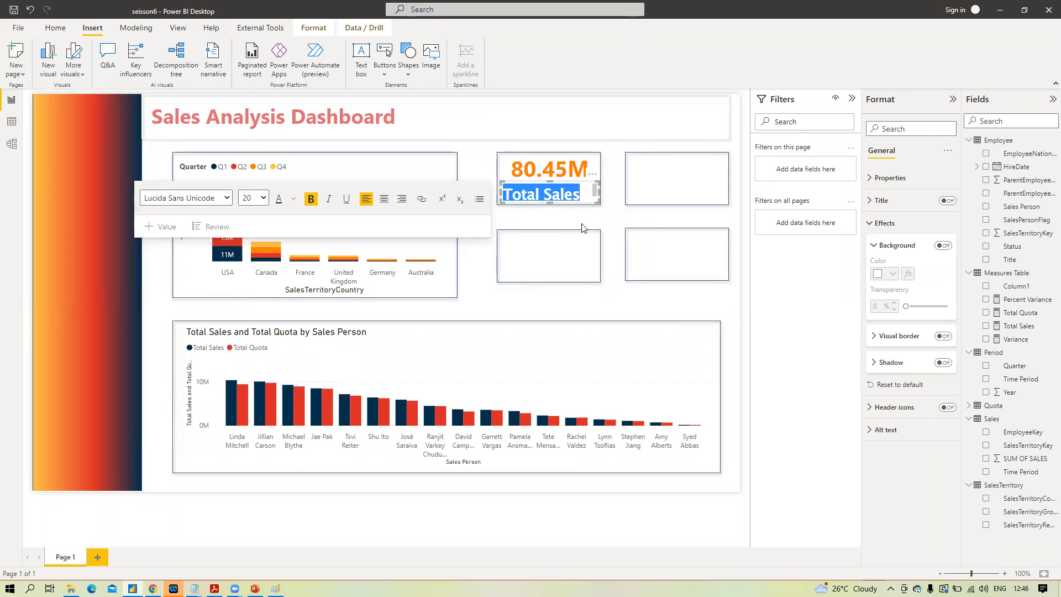
pyautogui.click(606, 218)
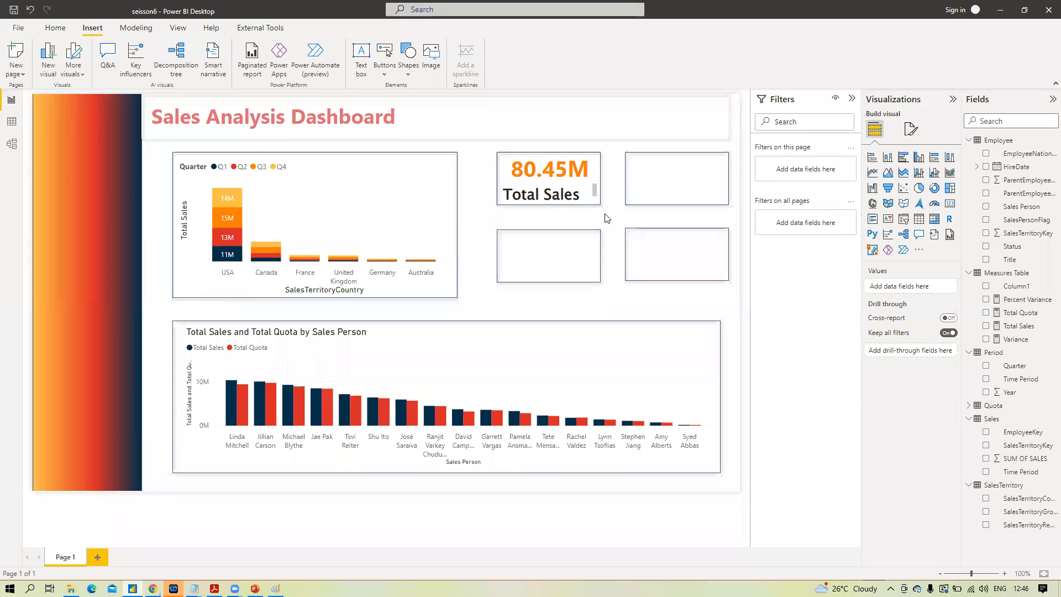
# Step: Center the "Total Sales" label under the card value and reposition the card and label within their frame
pyautogui.click(558, 185)
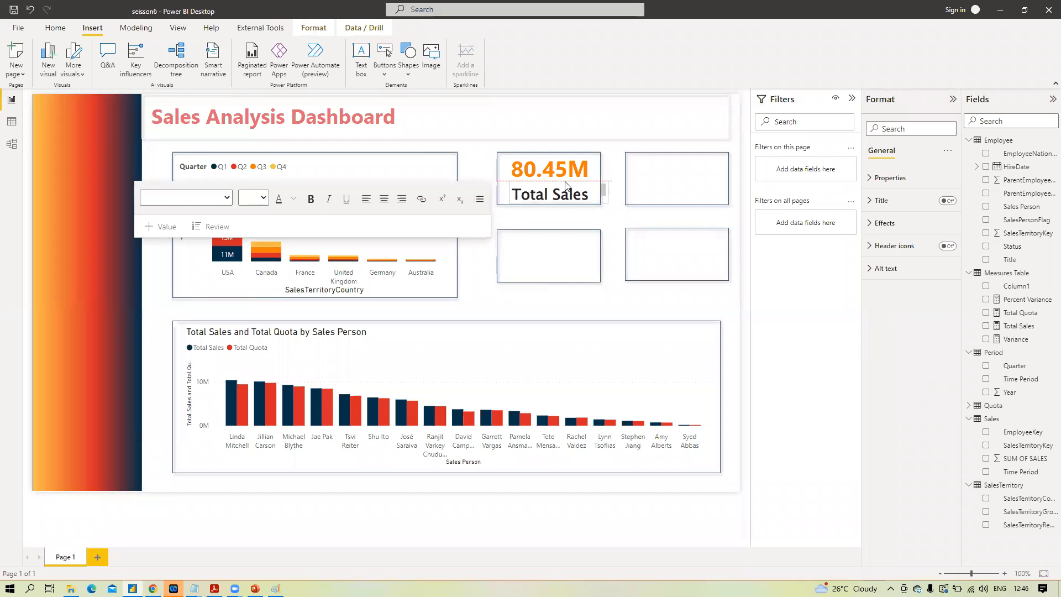
pyautogui.click(617, 238)
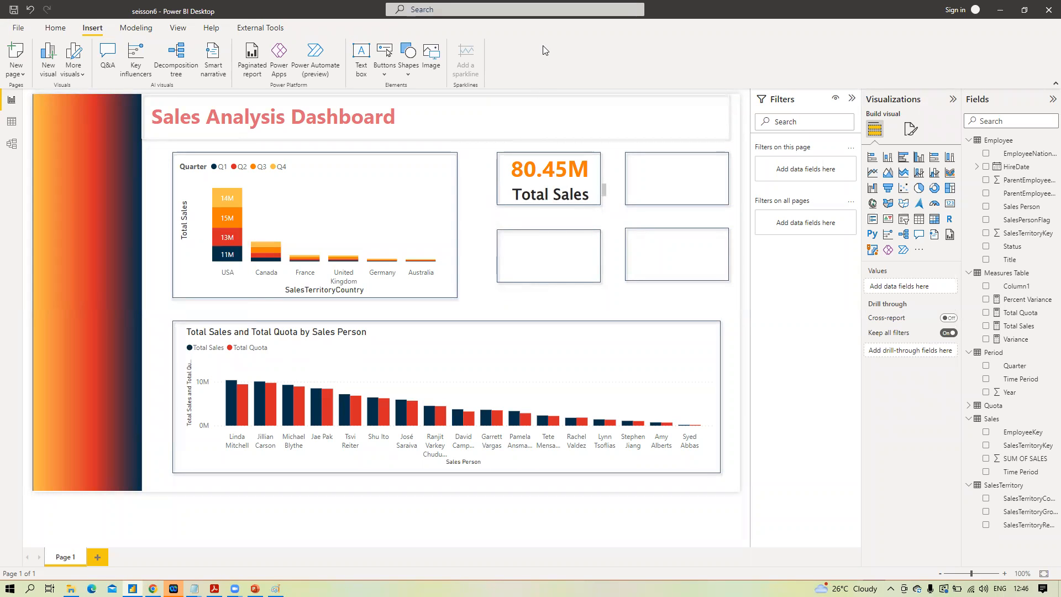
pyautogui.click(546, 189)
pyautogui.click(546, 188)
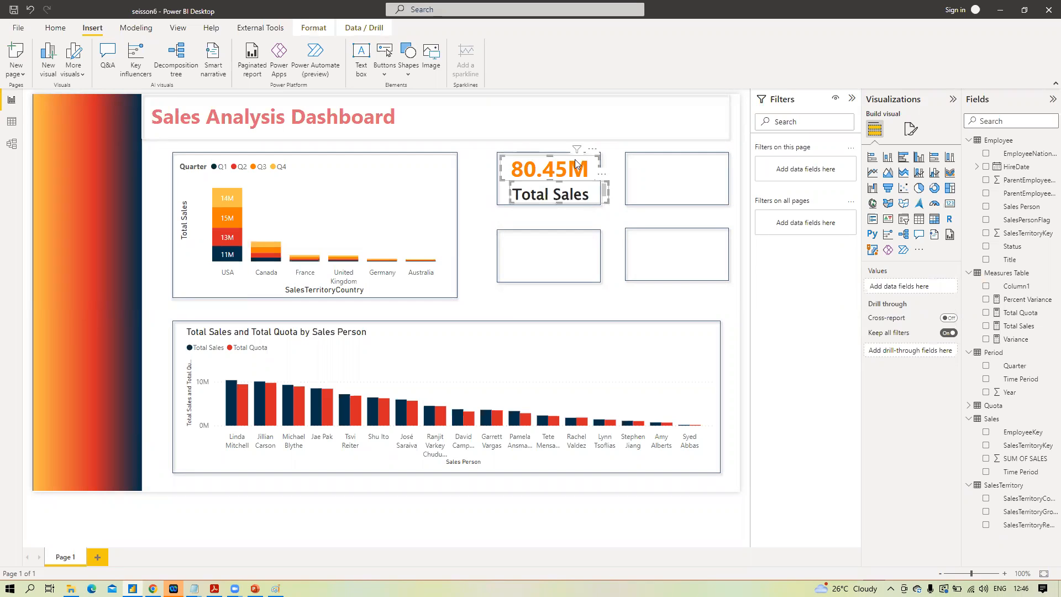
pyautogui.moveTo(576, 149)
pyautogui.moveTo(634, 154); pyautogui.dragTo(575, 152)
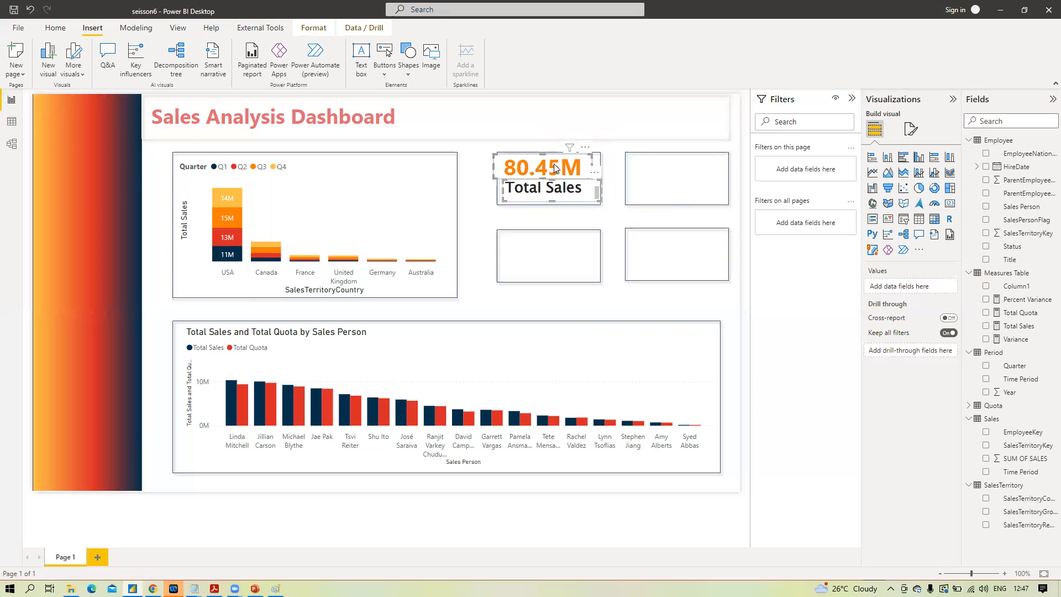
pyautogui.moveTo(556, 167)
pyautogui.mouseDown()
pyautogui.moveTo(647, 166)
pyautogui.moveTo(559, 167)
pyautogui.mouseUp()
pyautogui.click(594, 225)
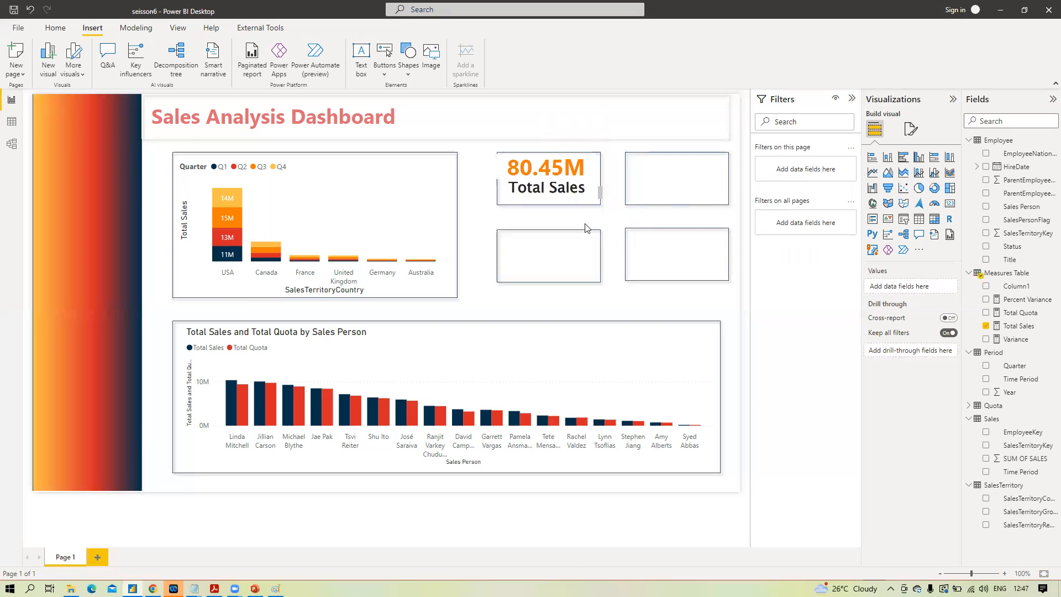
# Step: Move the "Total Sales" label slightly down and left beneath the card value
pyautogui.click(571, 186)
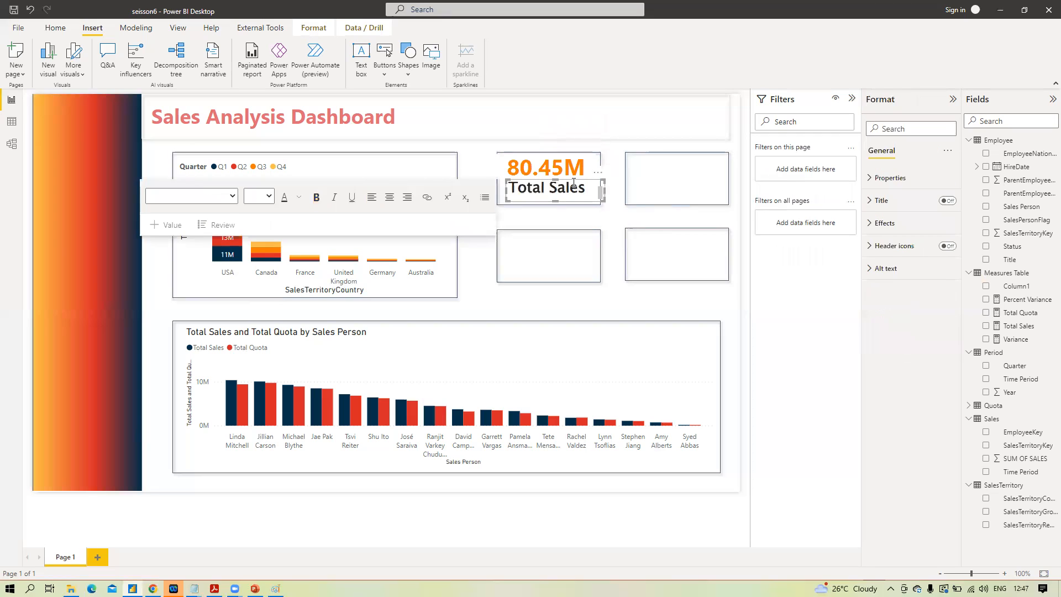
pyautogui.press('Escape')
pyautogui.moveTo(569, 184); pyautogui.dragTo(569, 188)
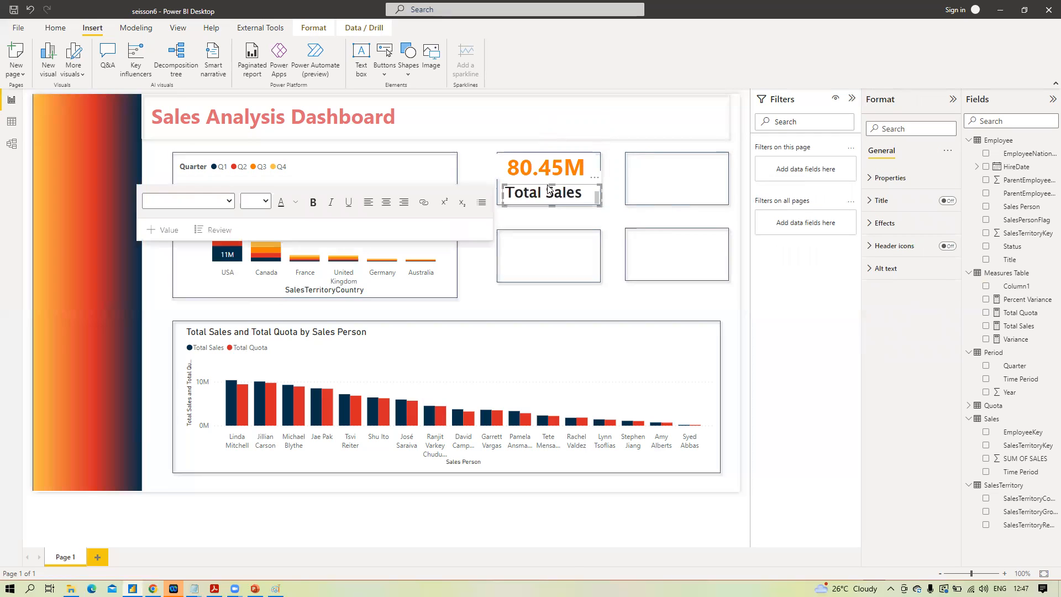
# Step: Turn off the background effect of the Total Sales card value
pyautogui.click(552, 185)
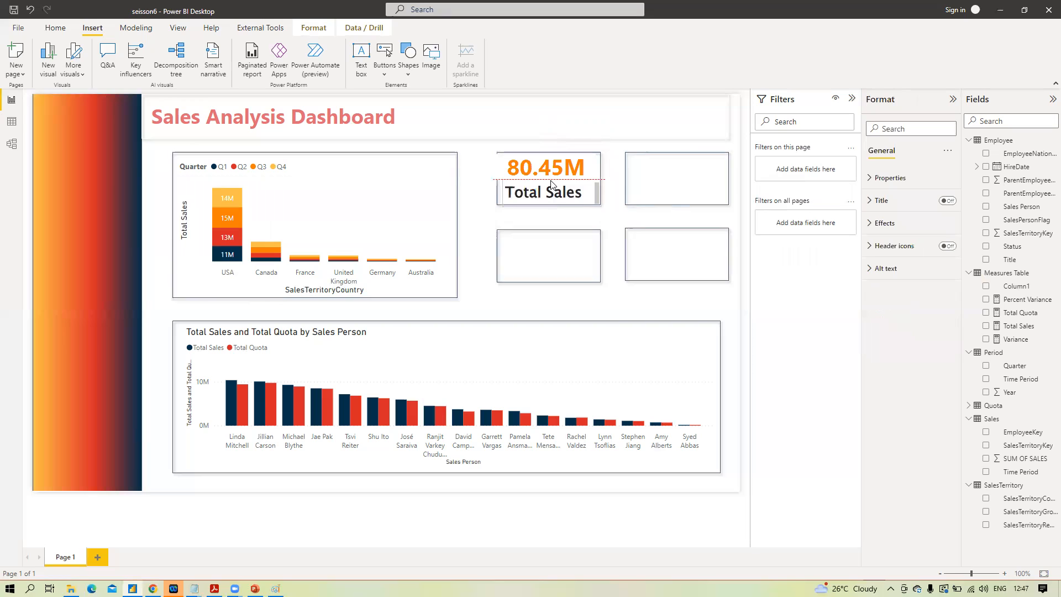
pyautogui.click(564, 155)
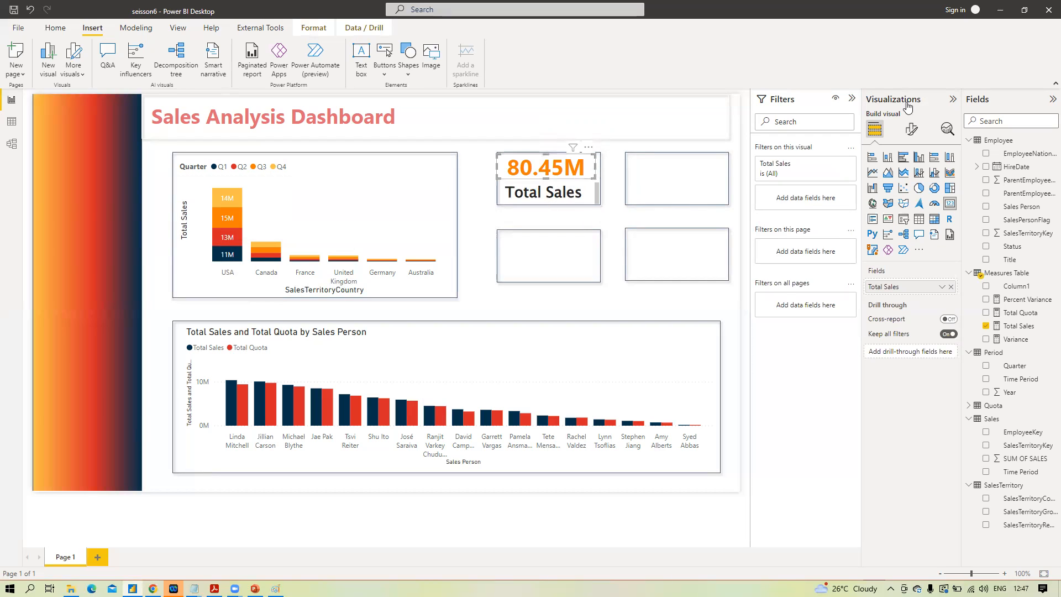
pyautogui.click(913, 130)
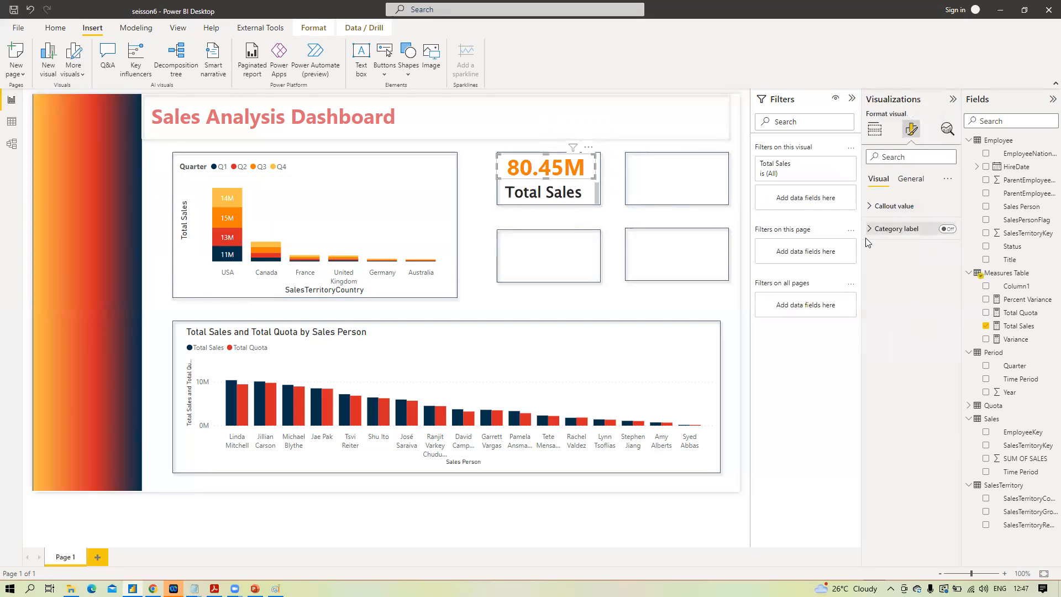
pyautogui.click(869, 209)
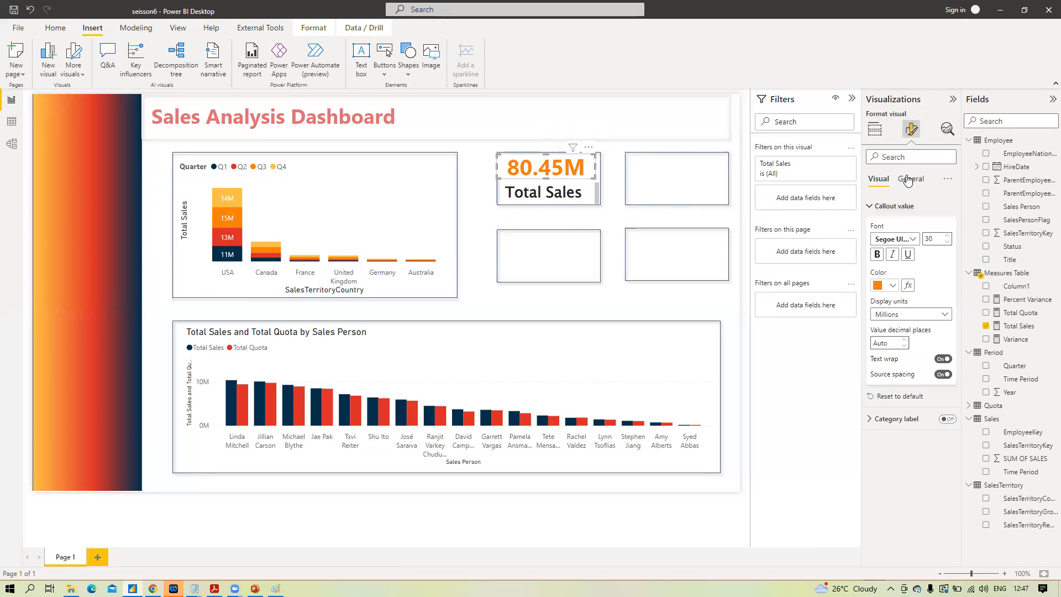
pyautogui.click(909, 179)
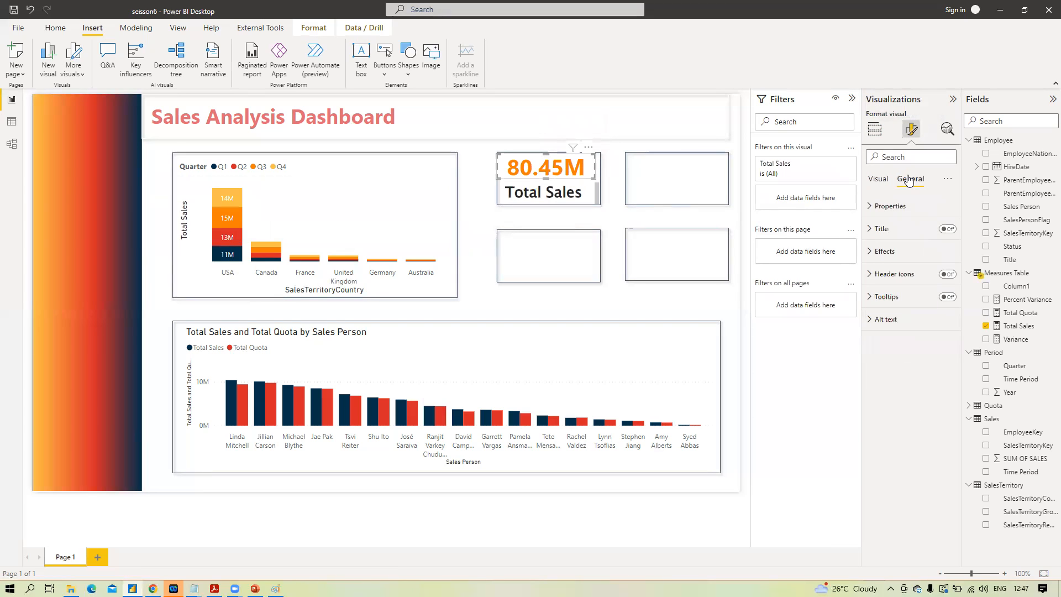
pyautogui.click(869, 252)
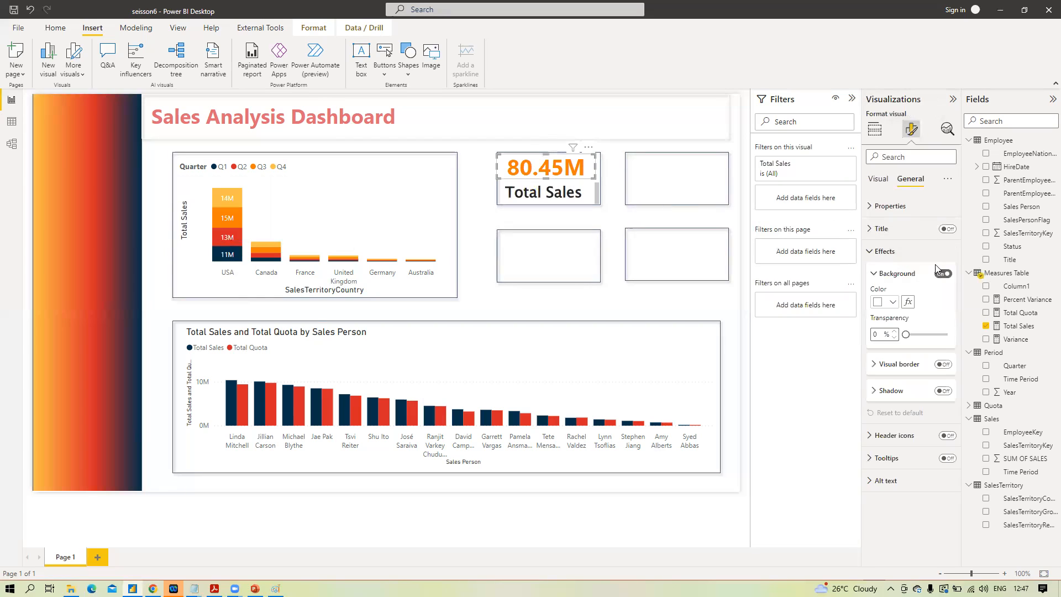
pyautogui.click(596, 219)
# Step: Group the Total Sales card value with its "Total Sales" label
pyautogui.click(590, 183)
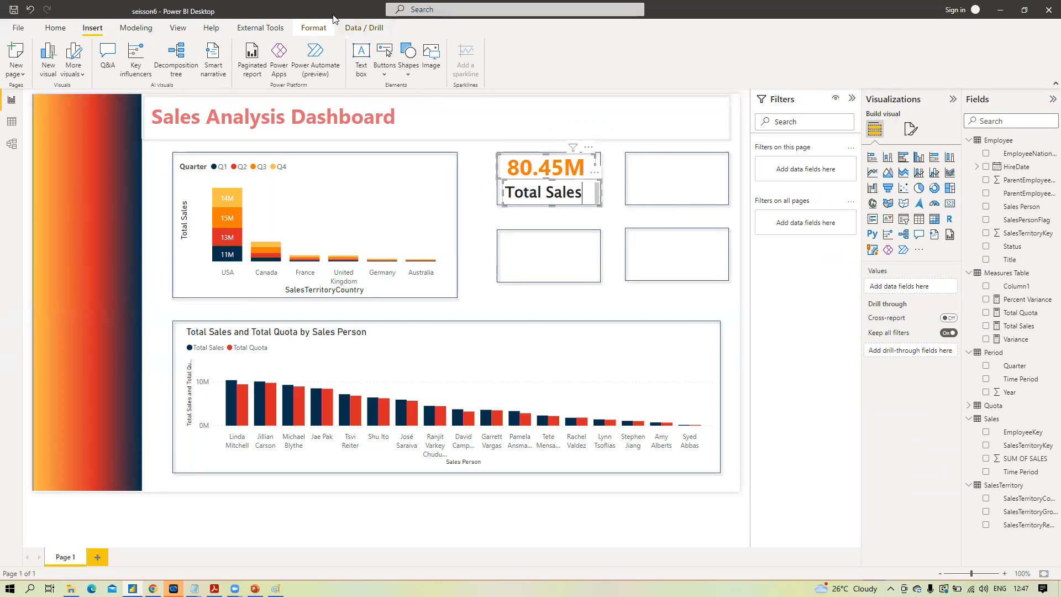
pyautogui.click(314, 28)
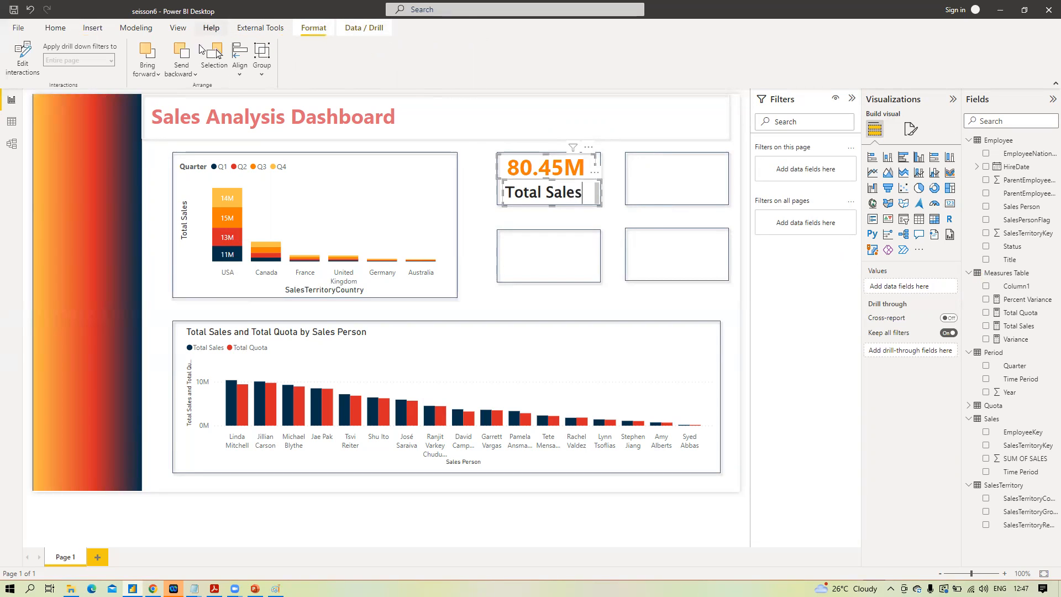
pyautogui.click(262, 74)
pyautogui.click(598, 165)
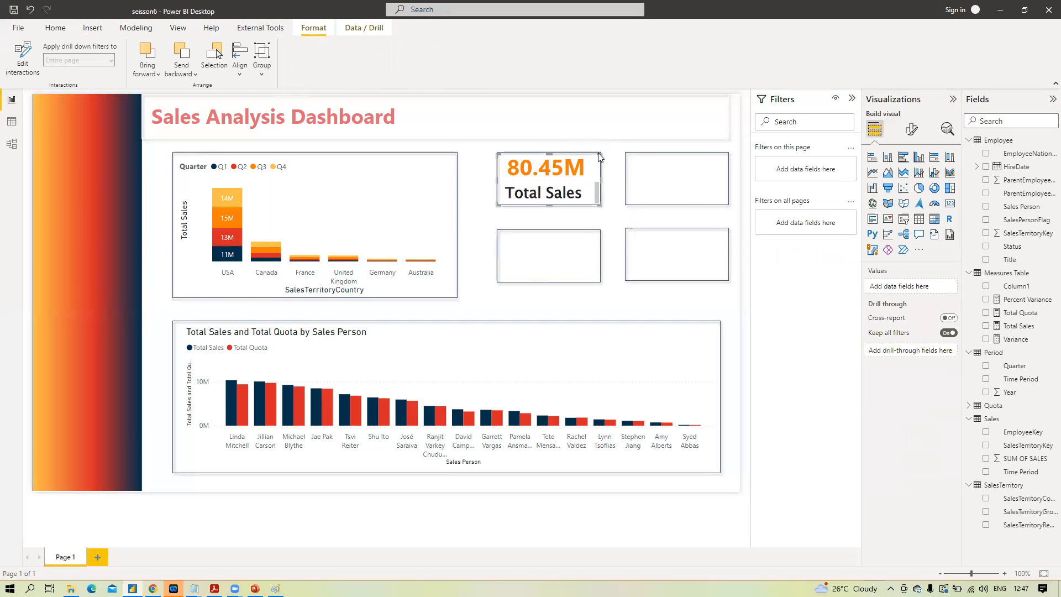
pyautogui.click(601, 172)
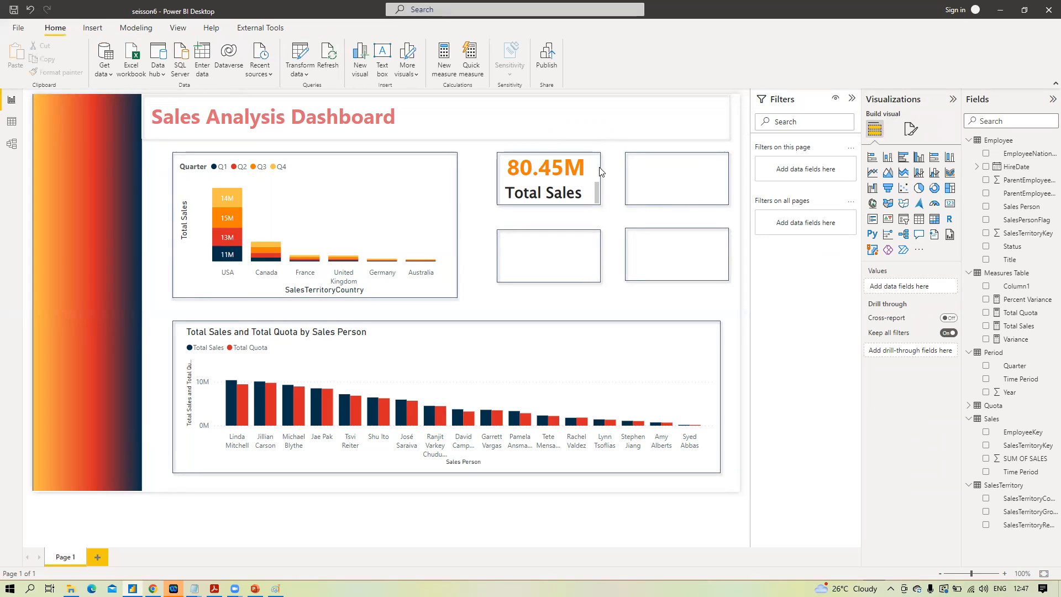
pyautogui.click(599, 201)
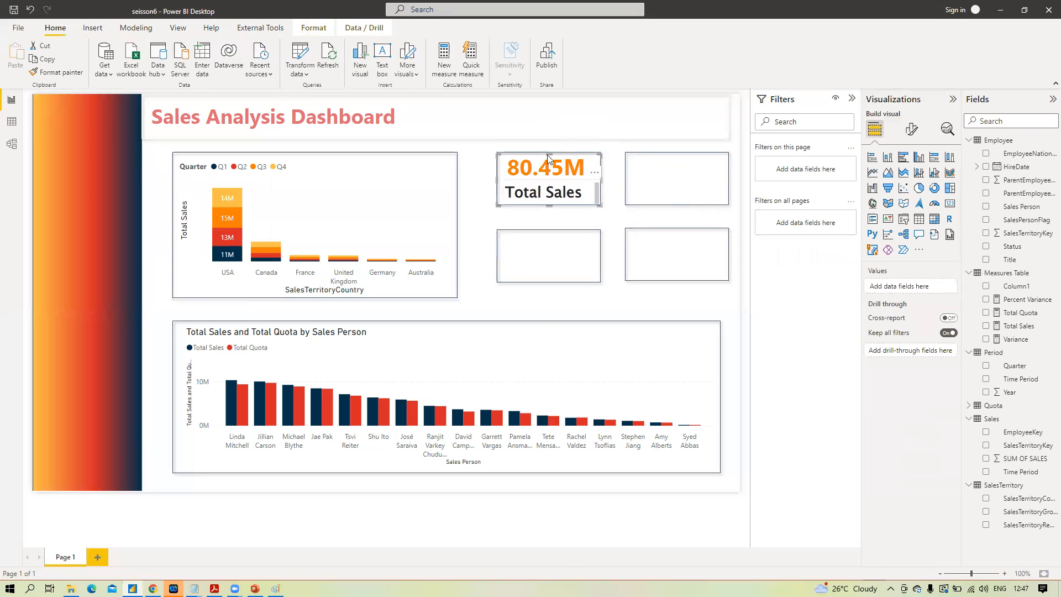
# Step: Move the Total Sales card value slightly to the right above its label
pyautogui.click(536, 185)
pyautogui.click(534, 184)
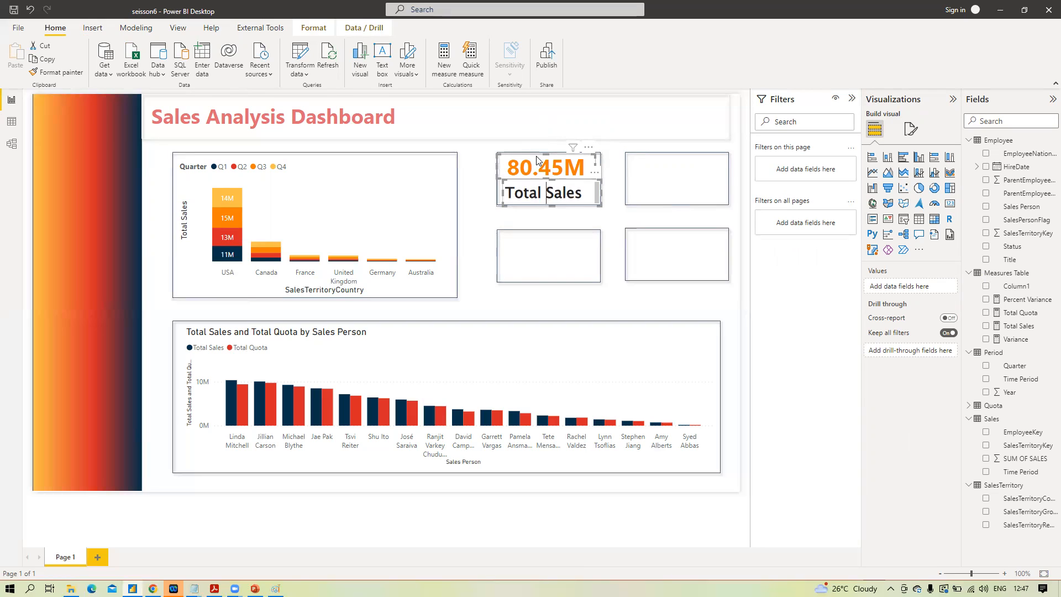
pyautogui.moveTo(508, 156)
pyautogui.mouseDown()
pyautogui.moveTo(601, 160)
pyautogui.moveTo(512, 160)
pyautogui.mouseUp()
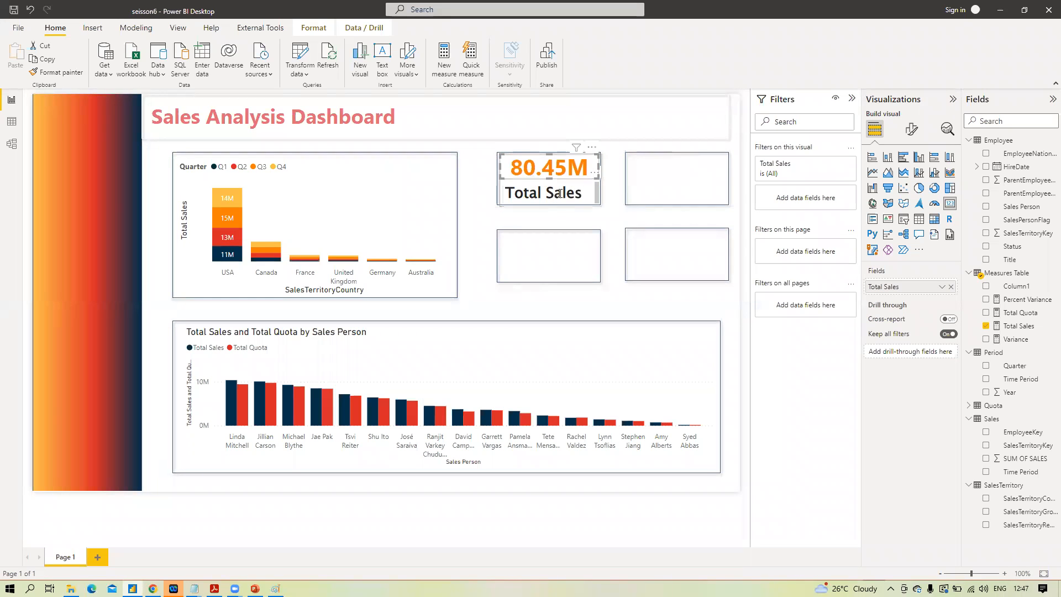
# Step: Duplicate the Total Sales card value with its label and place the copy in the empty upper-right KPI frame
pyautogui.click(599, 183)
pyautogui.click(598, 158)
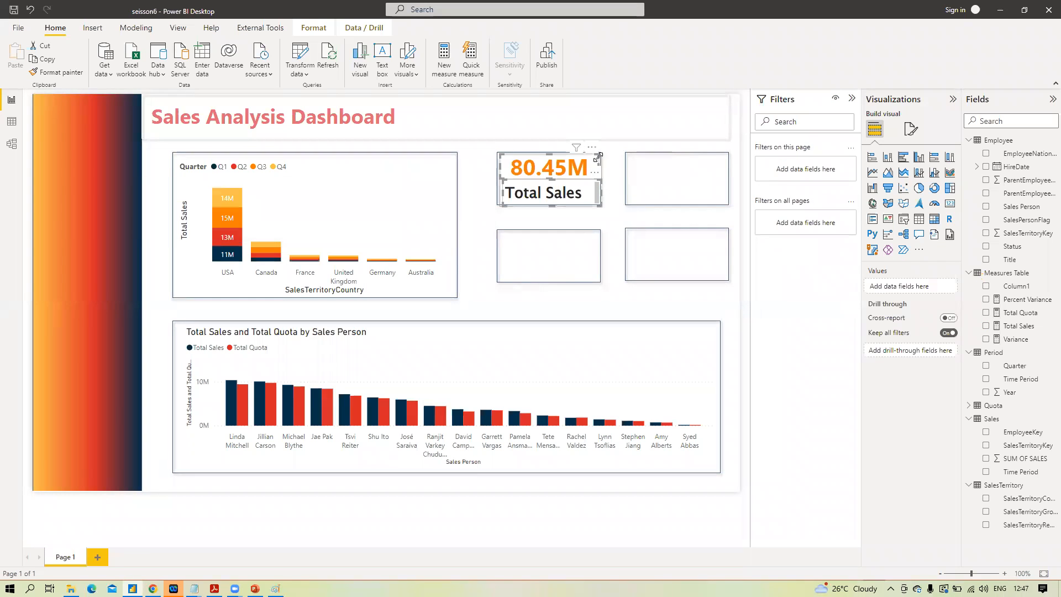
pyautogui.hotkey('ctrl', 'c')
pyautogui.hotkey('ctrl', 'v')
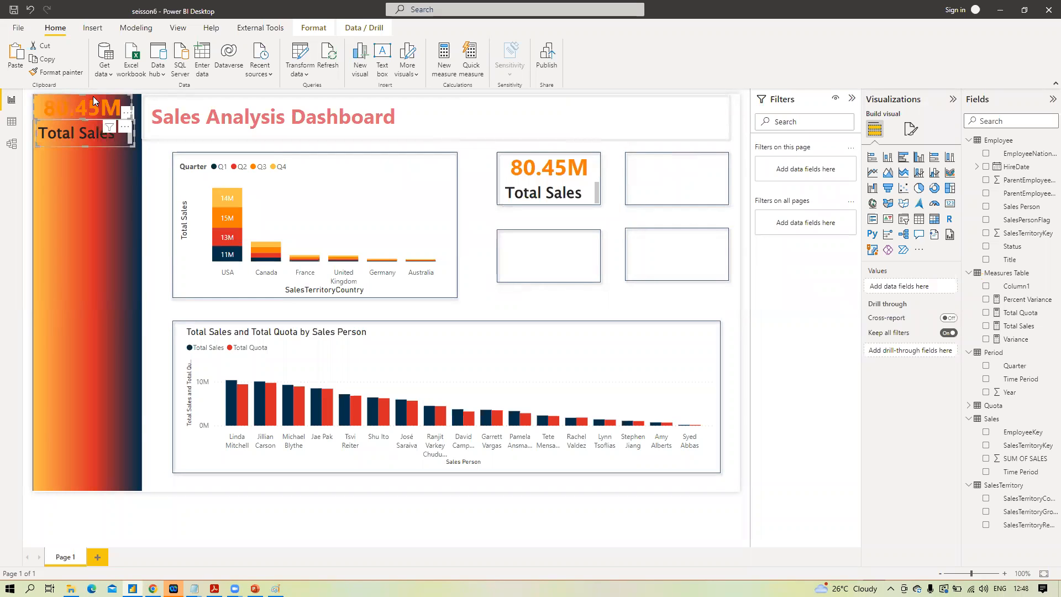
pyautogui.moveTo(93, 93); pyautogui.dragTo(688, 158)
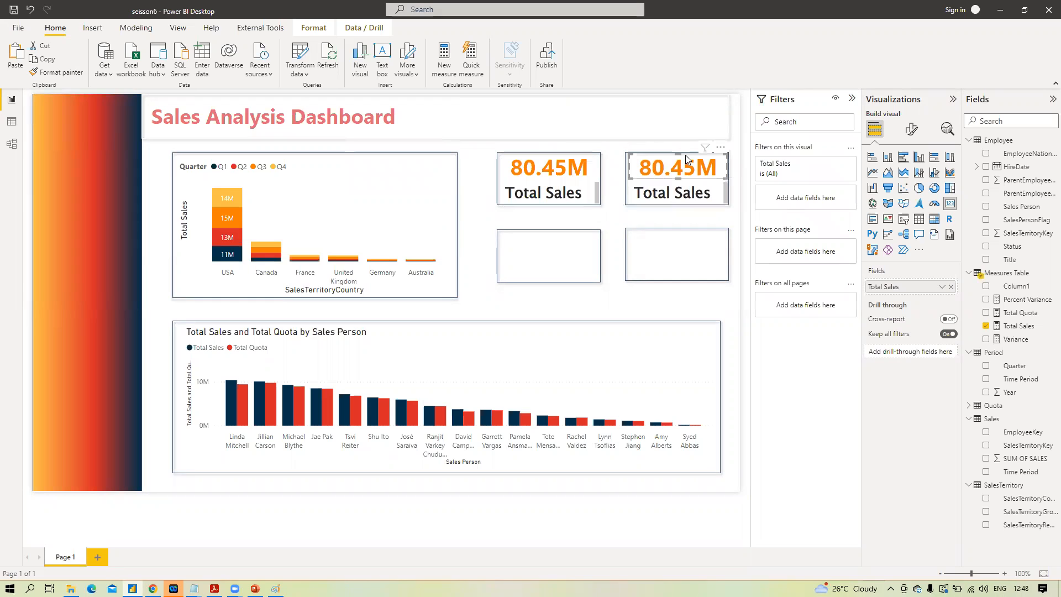
pyautogui.moveTo(681, 154); pyautogui.dragTo(673, 173)
pyautogui.click(677, 237)
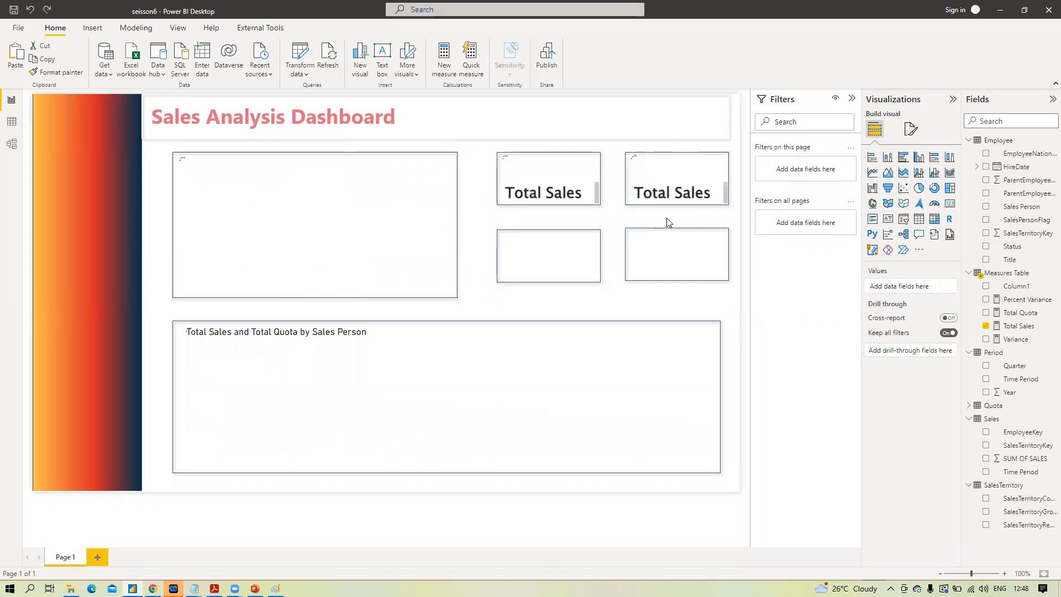
# Step: Copy the upper-right card value with its label and place the copy in the lower-left KPI frame
pyautogui.click(658, 155)
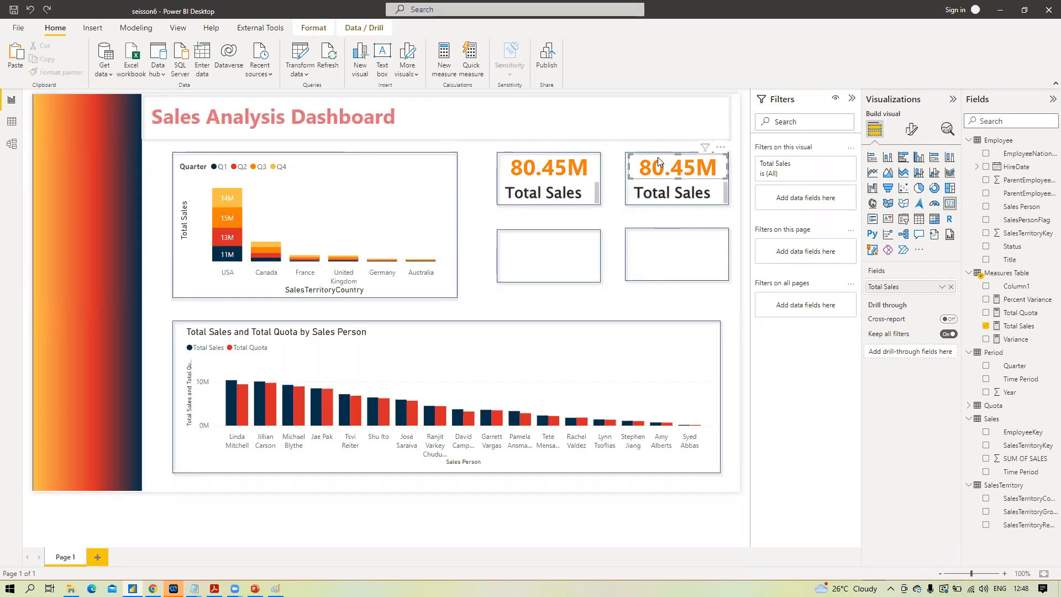
pyautogui.click(650, 187)
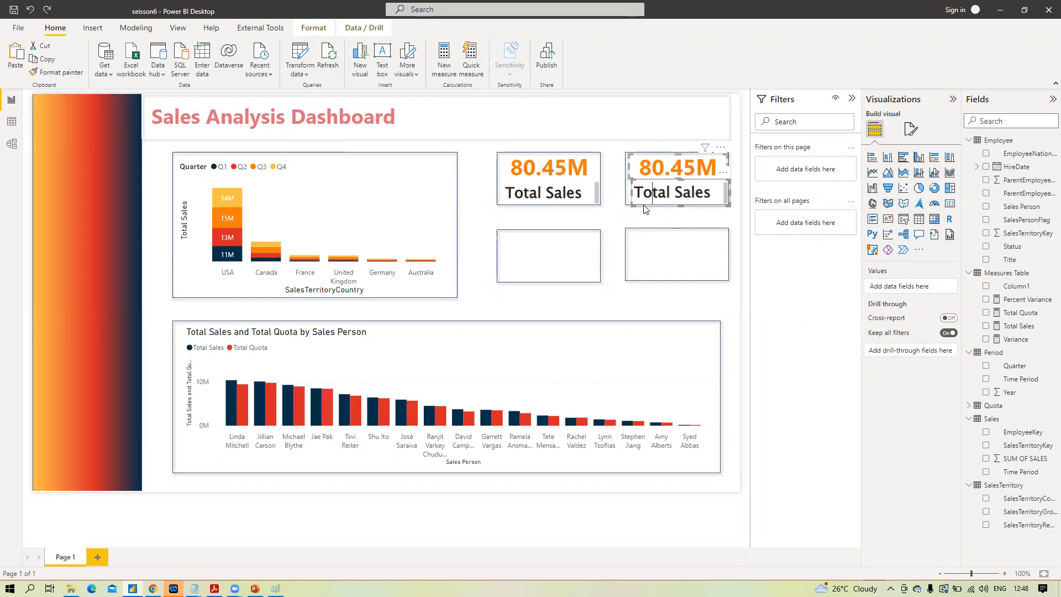
pyautogui.click(641, 193)
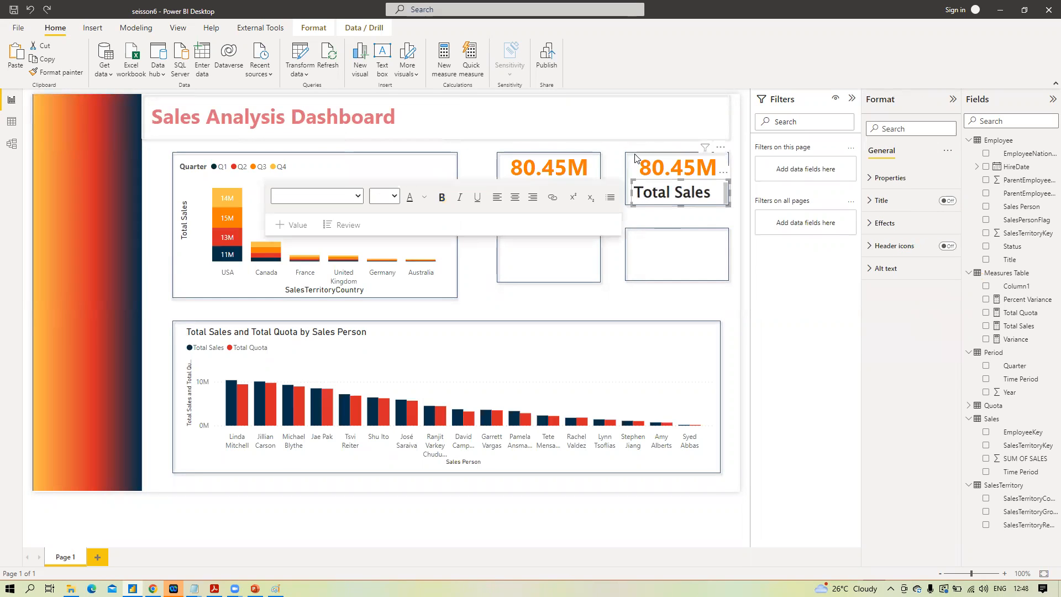
pyautogui.click(637, 160)
pyautogui.hotkey('ctrl', 'c')
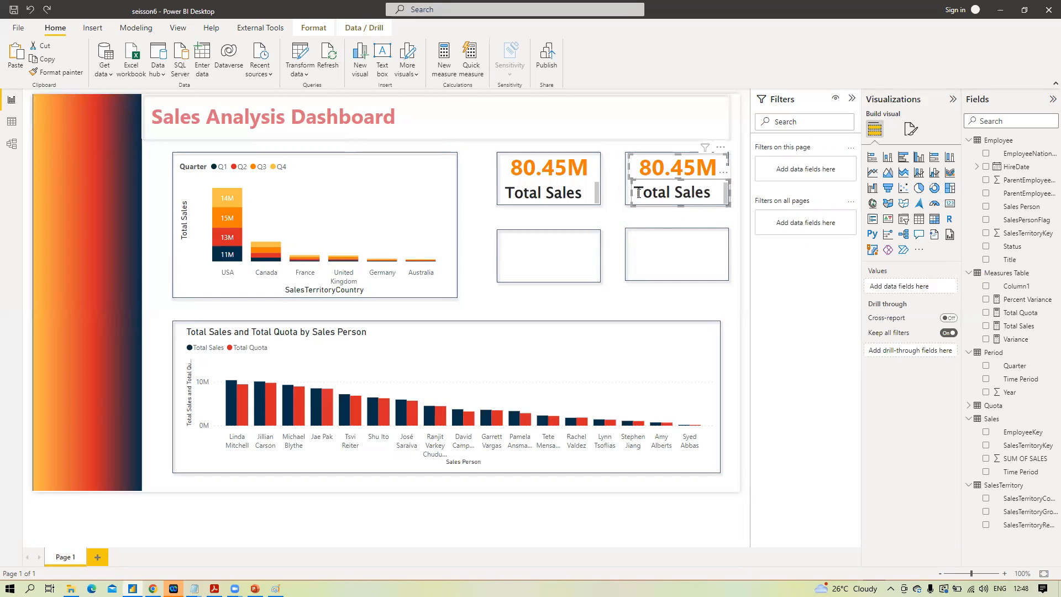
pyautogui.hotkey('ctrl', 'v')
pyautogui.moveTo(657, 160); pyautogui.dragTo(522, 230)
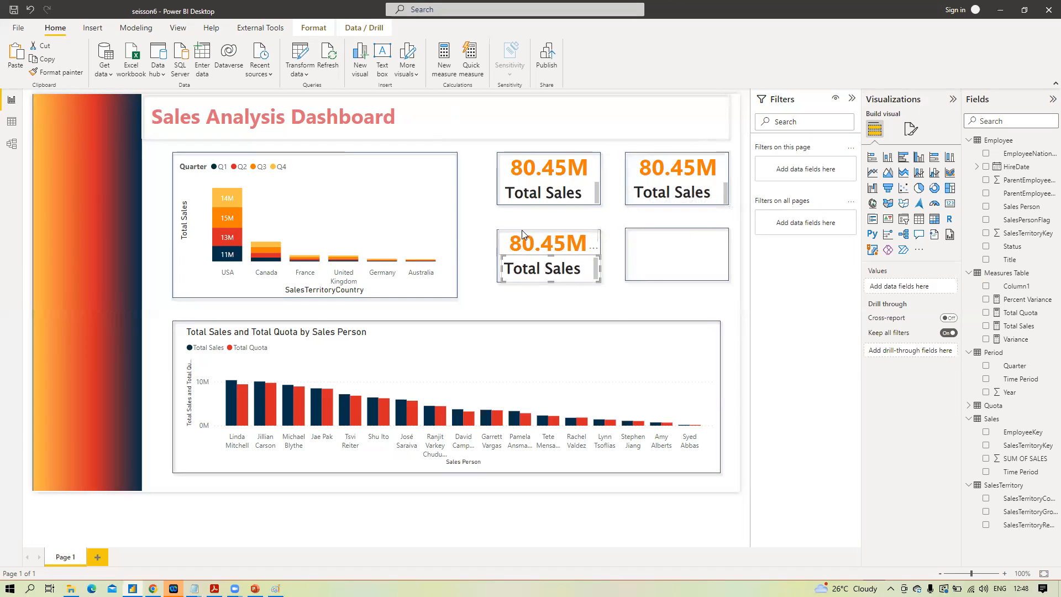
# Step: Duplicate the lower-left card value with its label into the remaining empty KPI frame
pyautogui.click(522, 230)
pyautogui.click(524, 260)
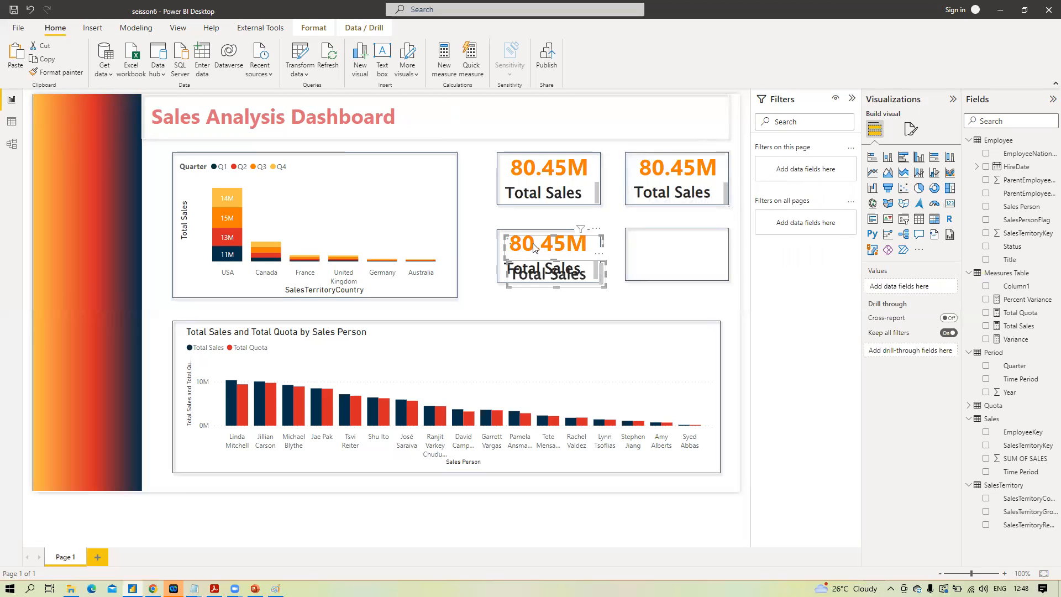
pyautogui.moveTo(536, 239); pyautogui.dragTo(661, 236)
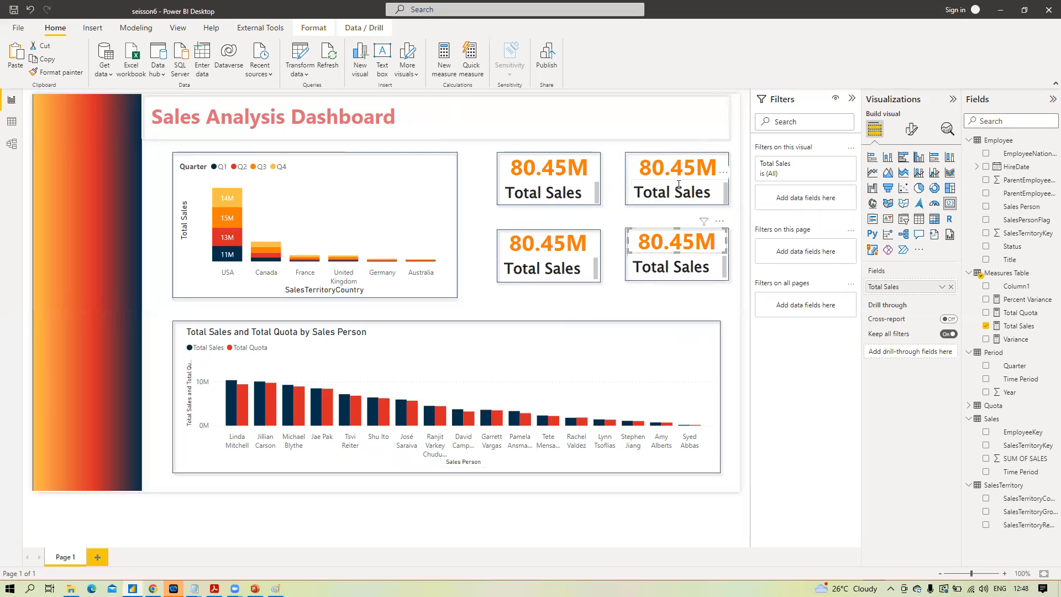
# Step: Change the label of the upper-right KPI card to "Total Quota"
pyautogui.click(684, 152)
pyautogui.click(683, 163)
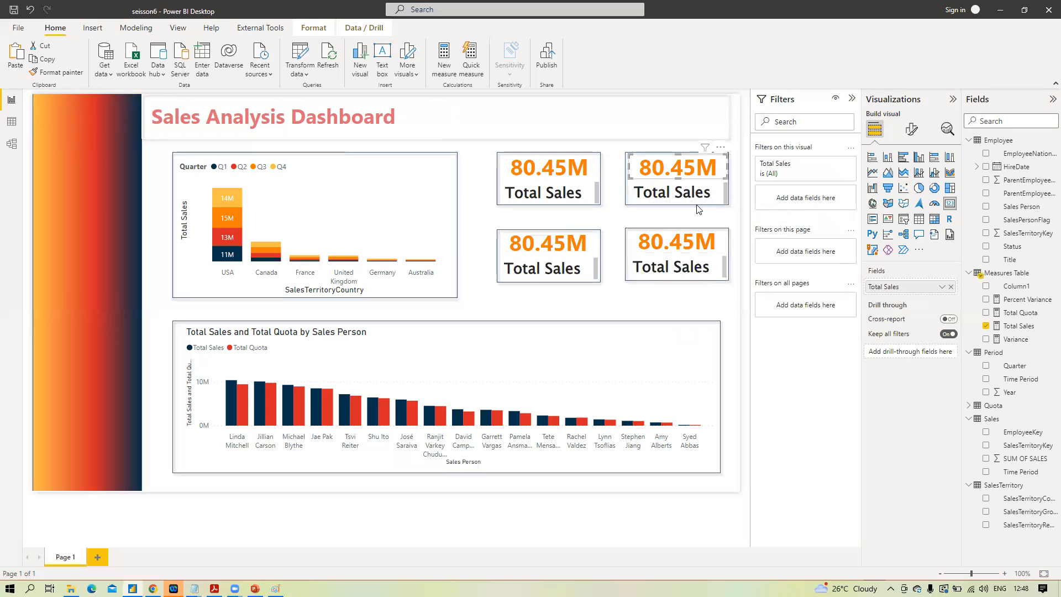
pyautogui.moveTo(711, 192); pyautogui.dragTo(678, 192)
pyautogui.write('Q')
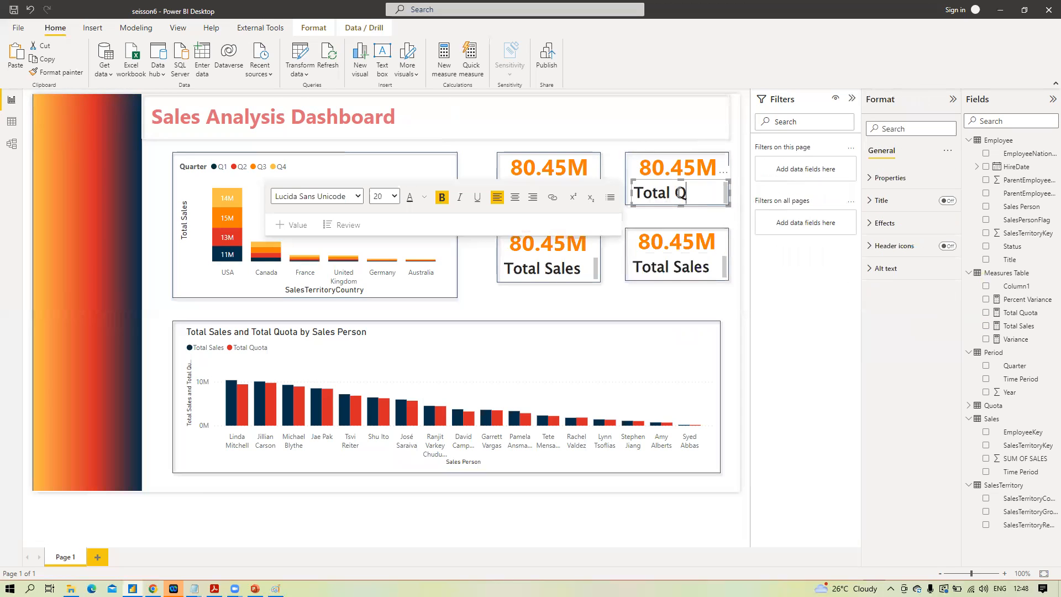
pyautogui.write('oota')
# Step: Replace the label text of the lower-left KPI card with "Variance"
pyautogui.click(552, 268)
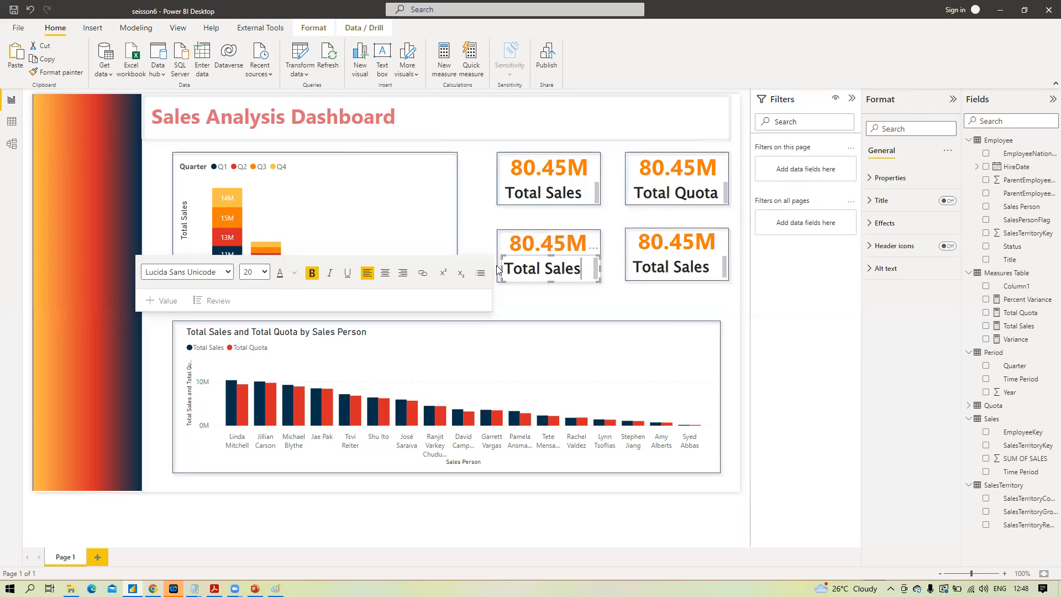
pyautogui.moveTo(581, 268); pyautogui.dragTo(509, 269)
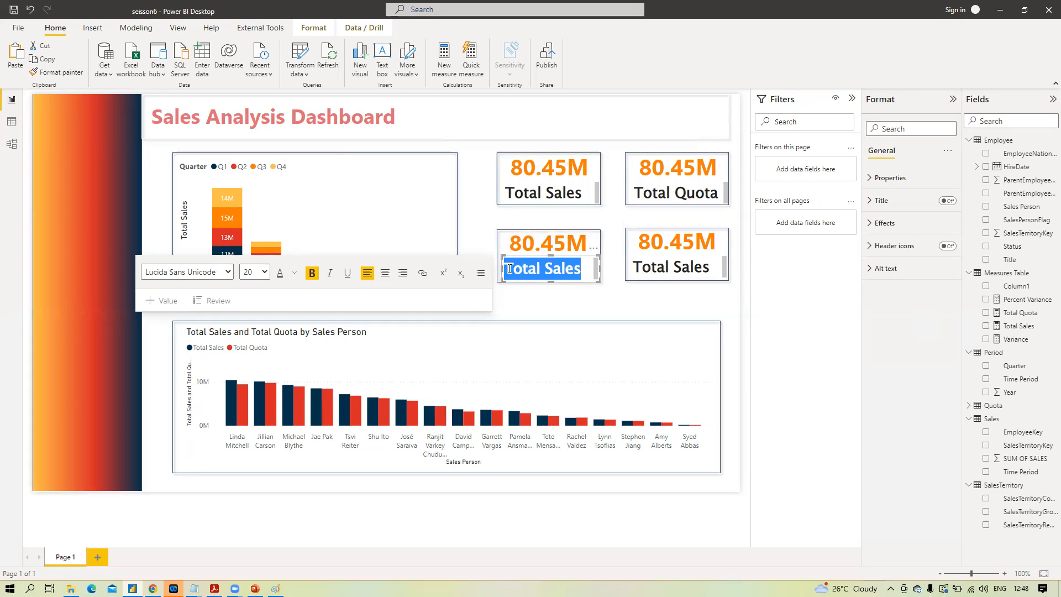
pyautogui.write('Variance')
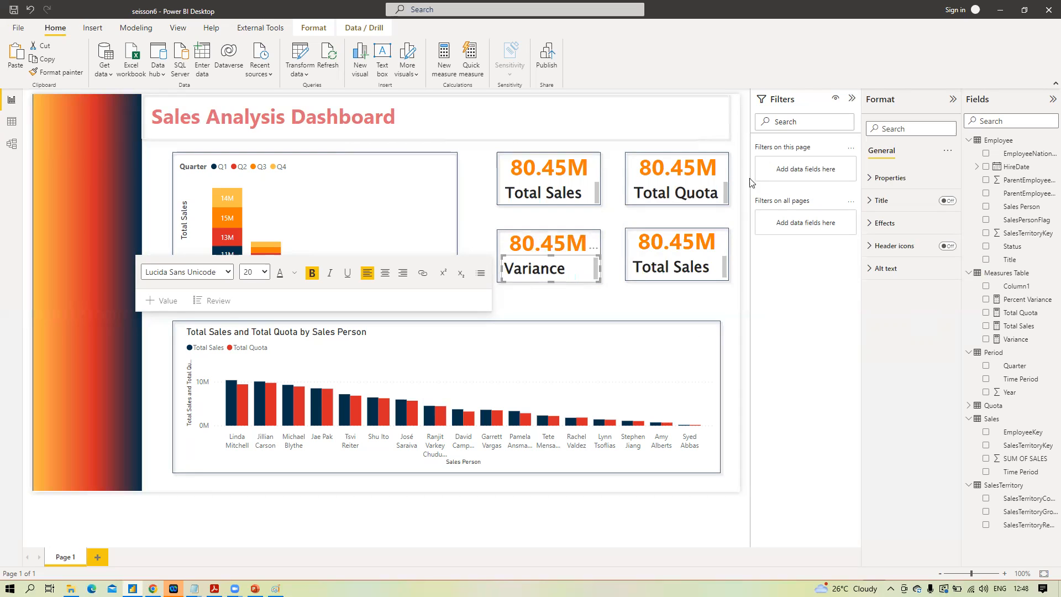
# Step: Replace the label text of the lower-right KPI card with "% Variance"
pyautogui.click(700, 269)
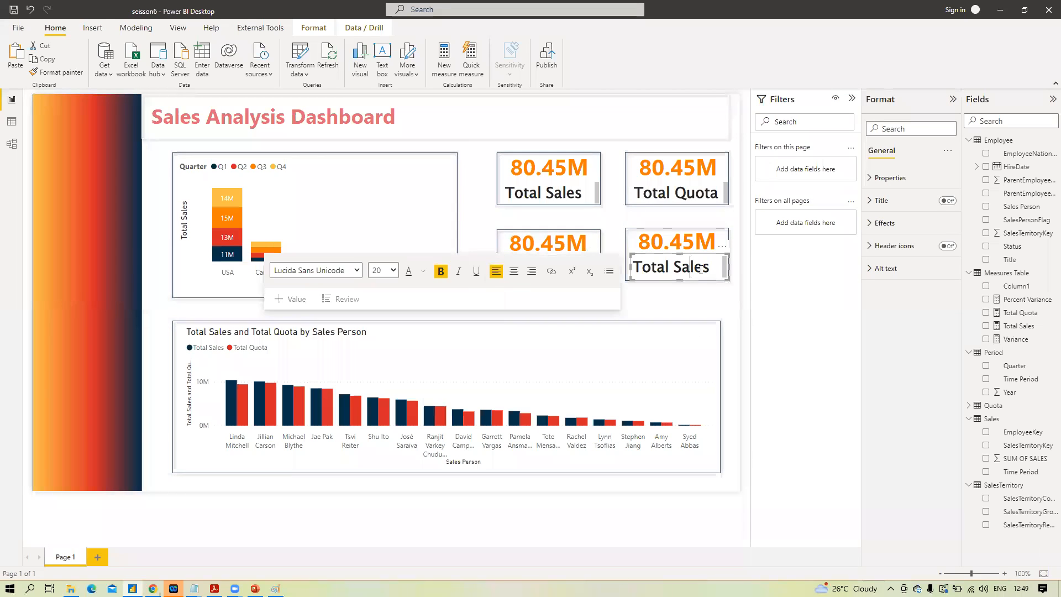
pyautogui.moveTo(707, 269); pyautogui.dragTo(635, 271)
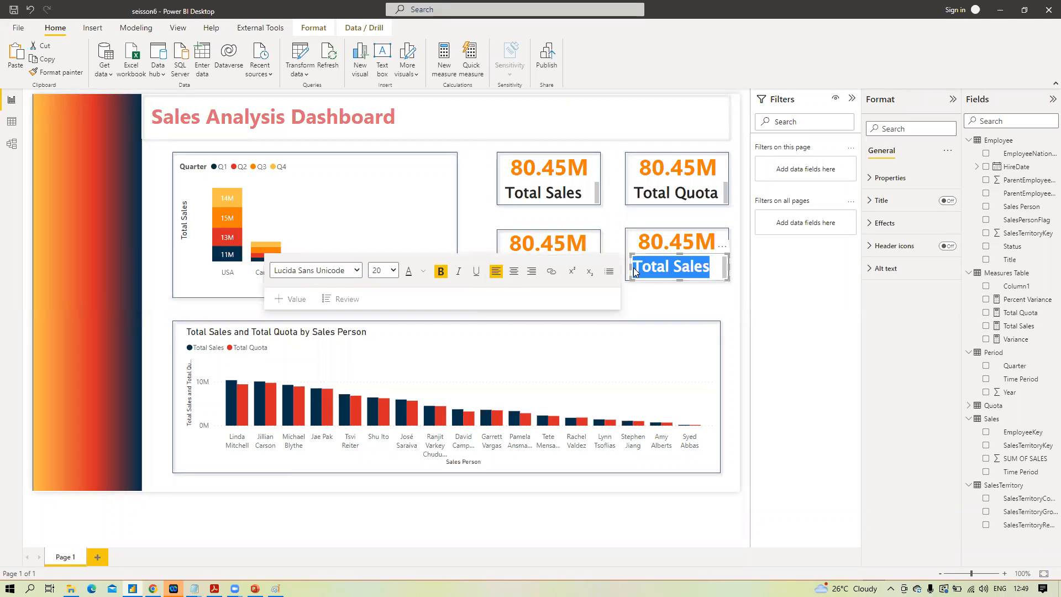
pyautogui.write('% variane')
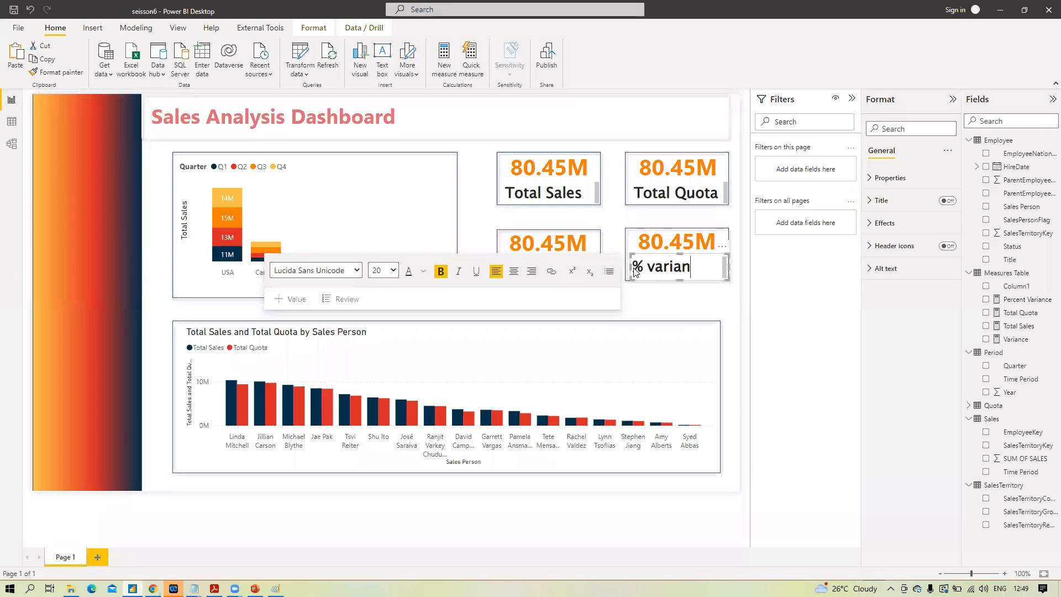
pyautogui.click(691, 268)
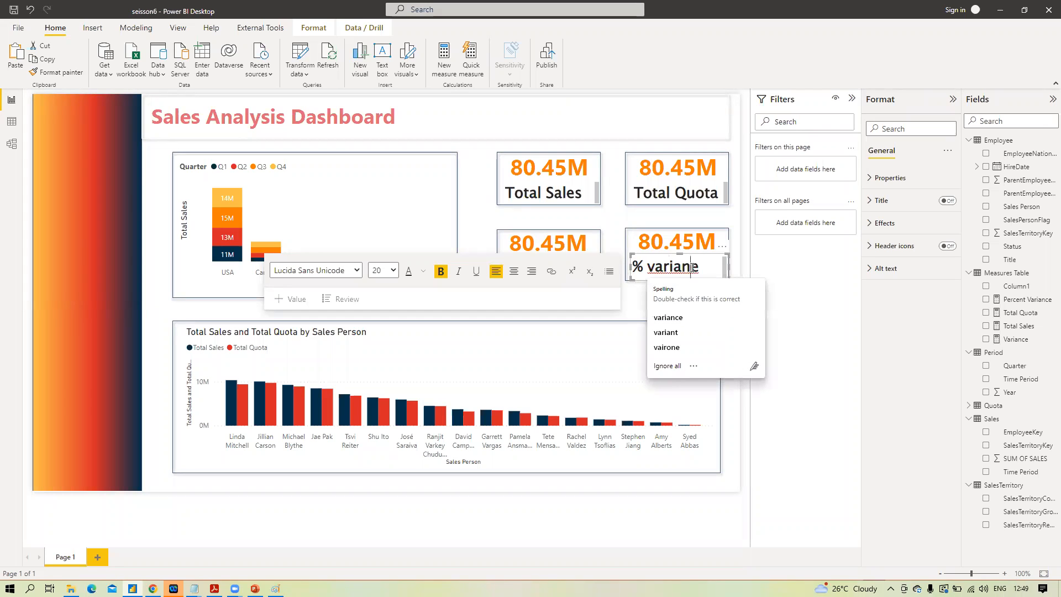
pyautogui.write('c')
pyautogui.click(684, 311)
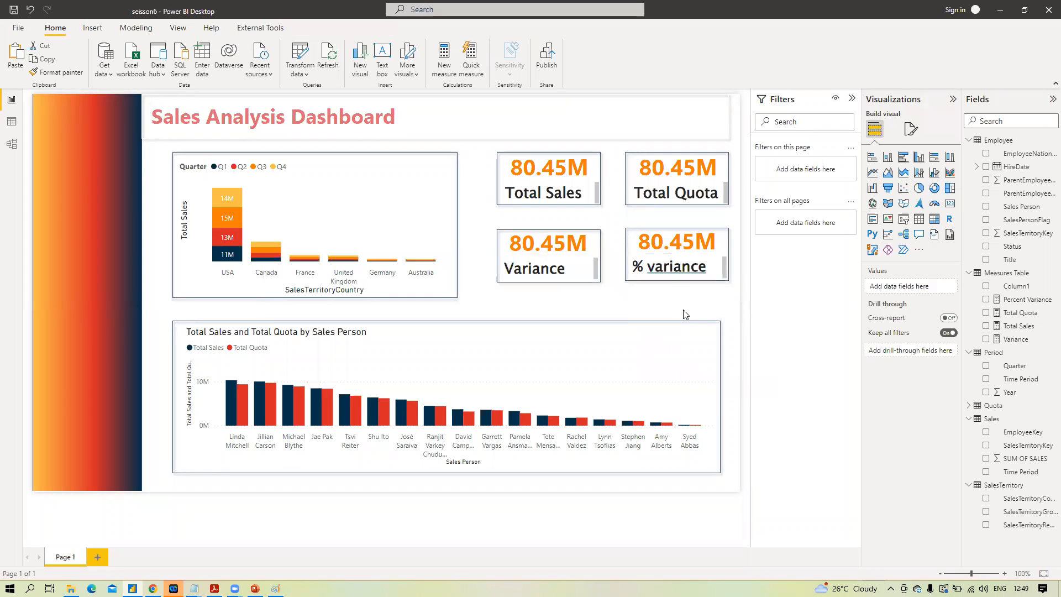
pyautogui.moveTo(655, 267); pyautogui.dragTo(649, 267)
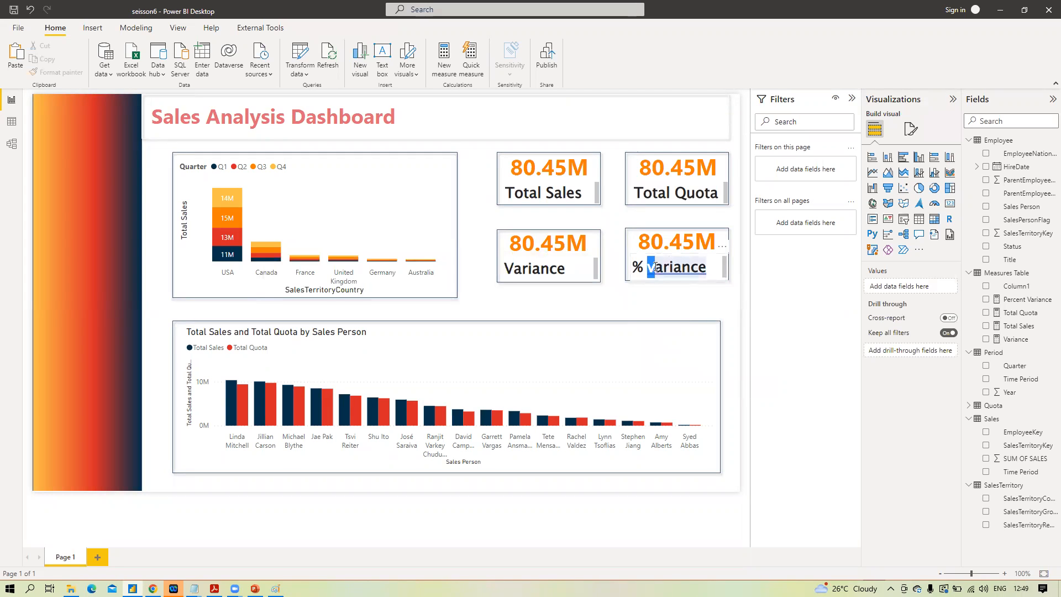
pyautogui.write('V')
pyautogui.click(699, 308)
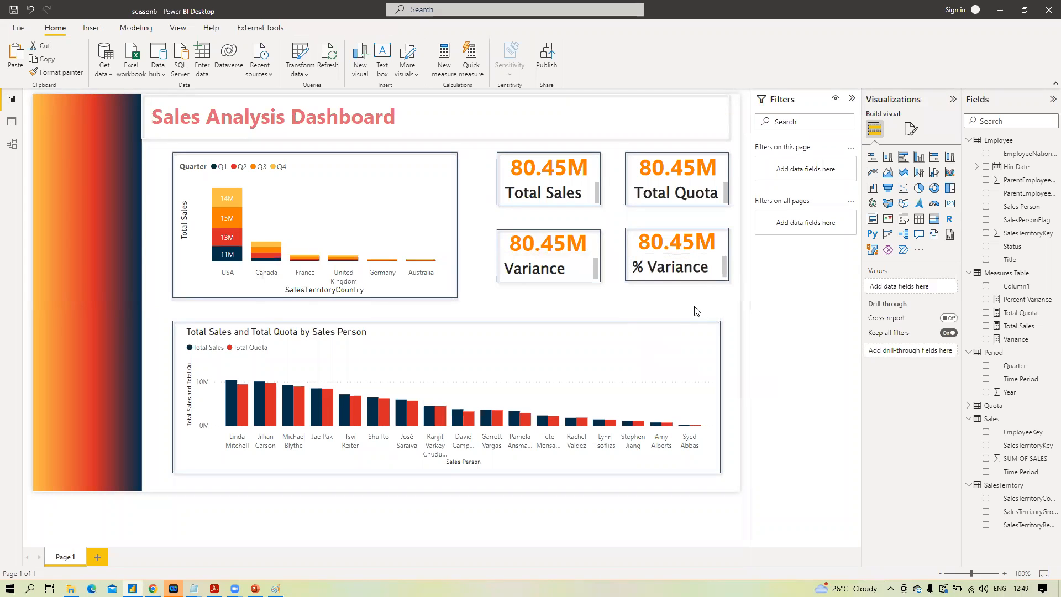
# Step: Replace the Total Sales field of the card above the "Total Quota" label with the Total Quota measure
pyautogui.click(700, 162)
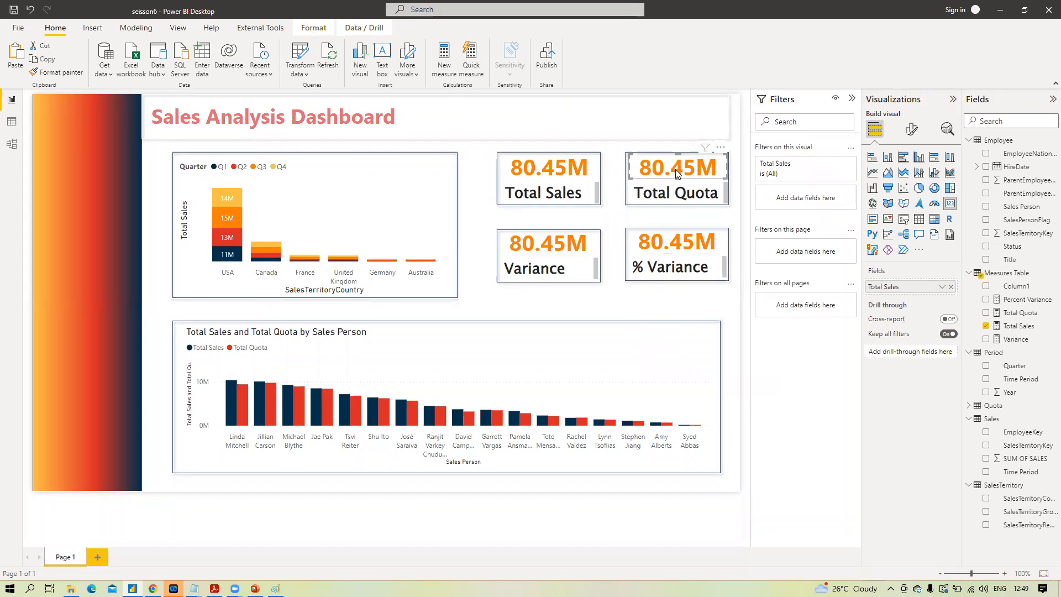
pyautogui.click(951, 287)
pyautogui.click(990, 314)
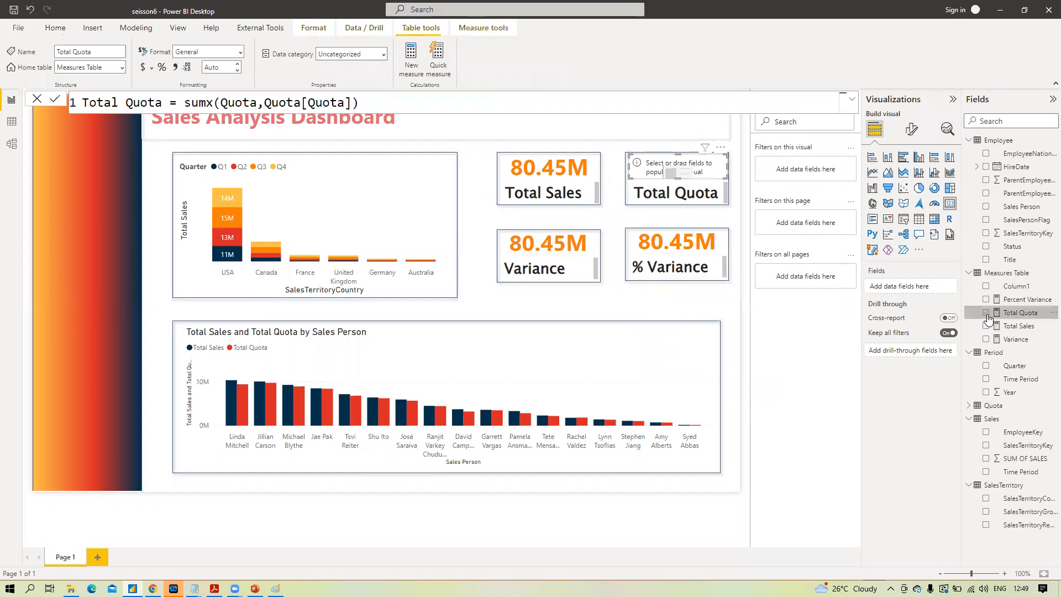
pyautogui.moveTo(926, 312); pyautogui.dragTo(911, 287)
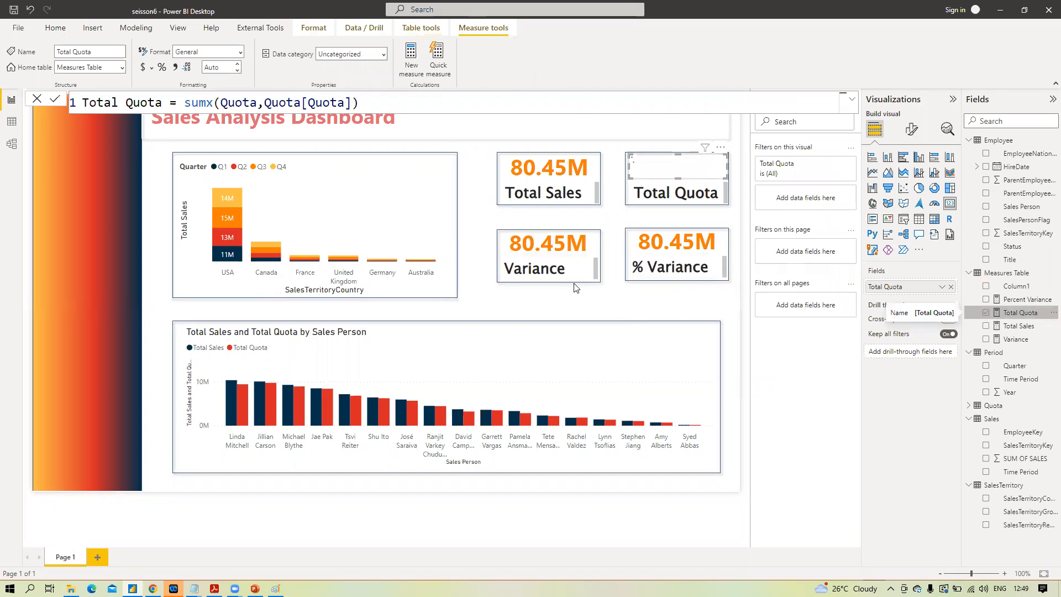
# Step: Swap the Total Sales field of the card above the "Variance" label for the Variance measure
pyautogui.click(591, 251)
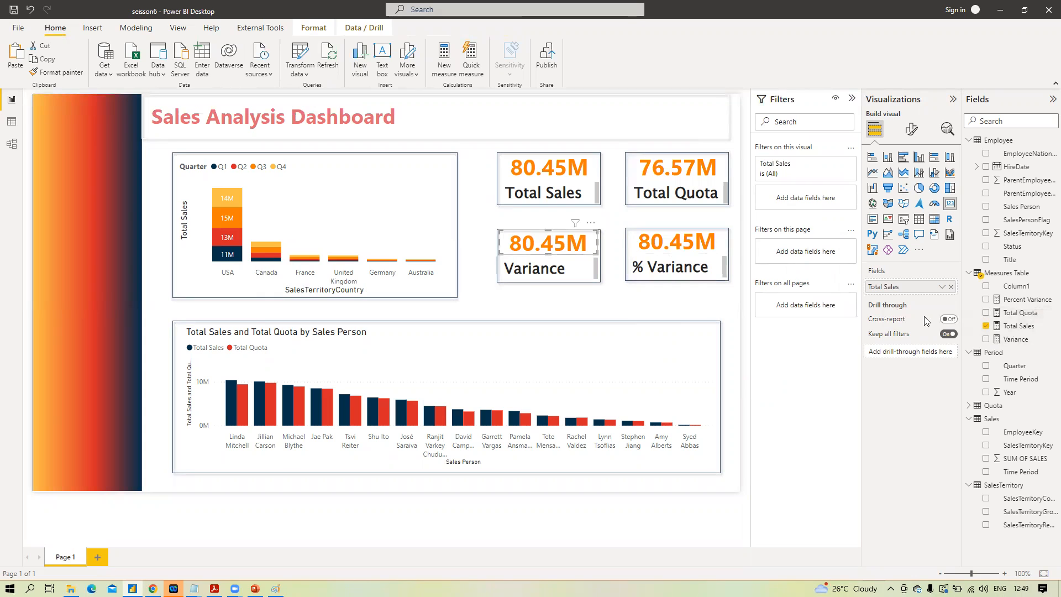
pyautogui.click(951, 288)
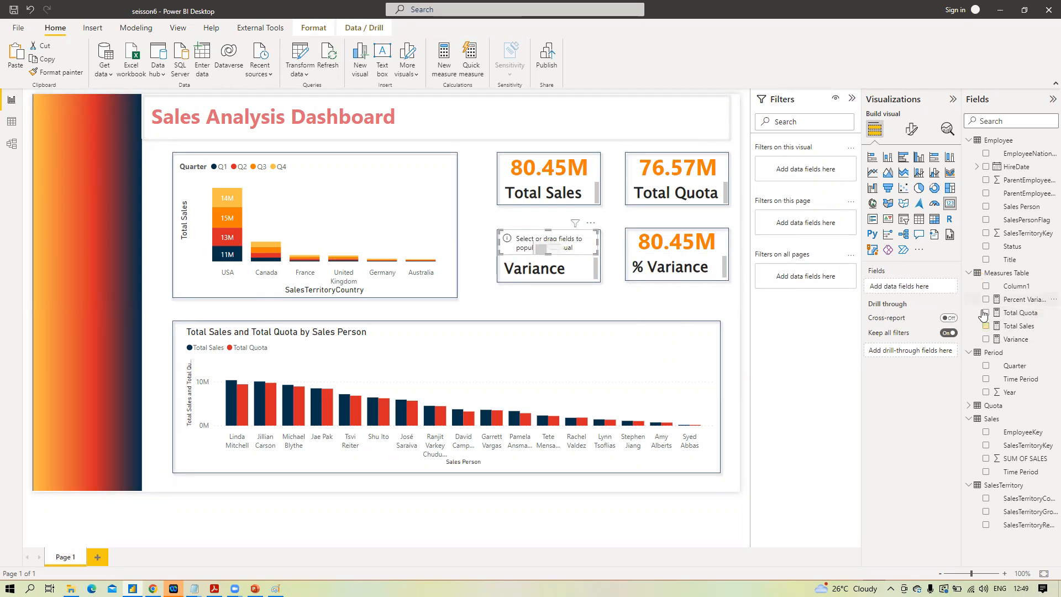
pyautogui.click(986, 339)
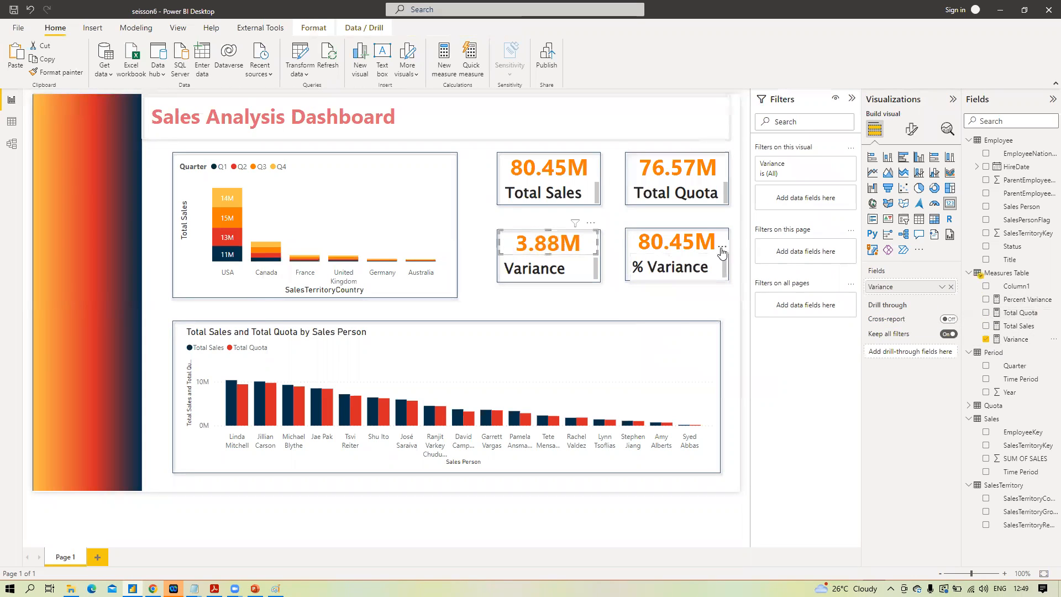
# Step: Replace the Total Sales field of the card above the "% Variance" label with the matching measure
pyautogui.click(704, 252)
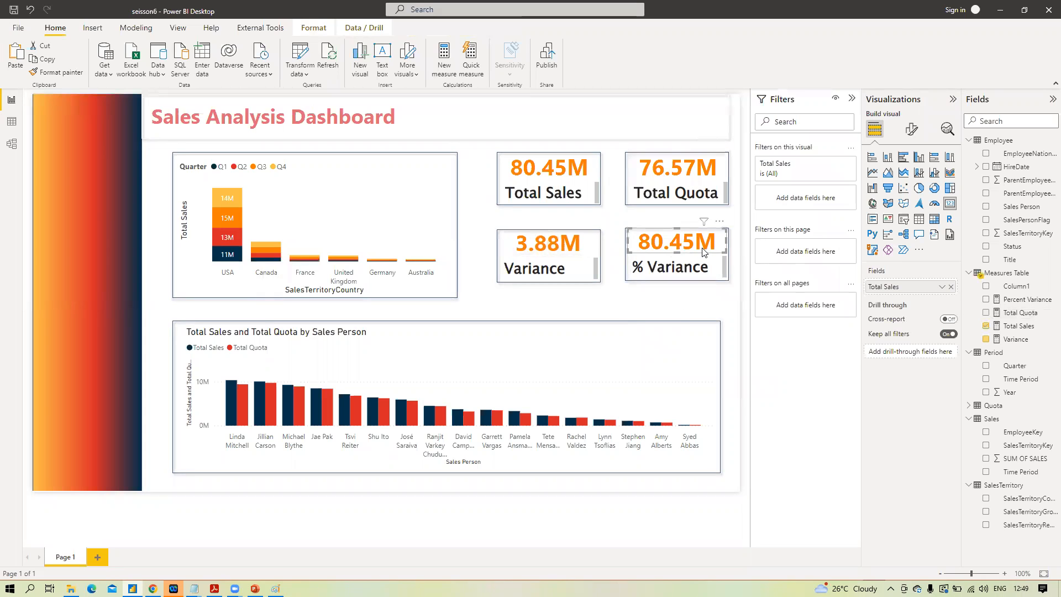